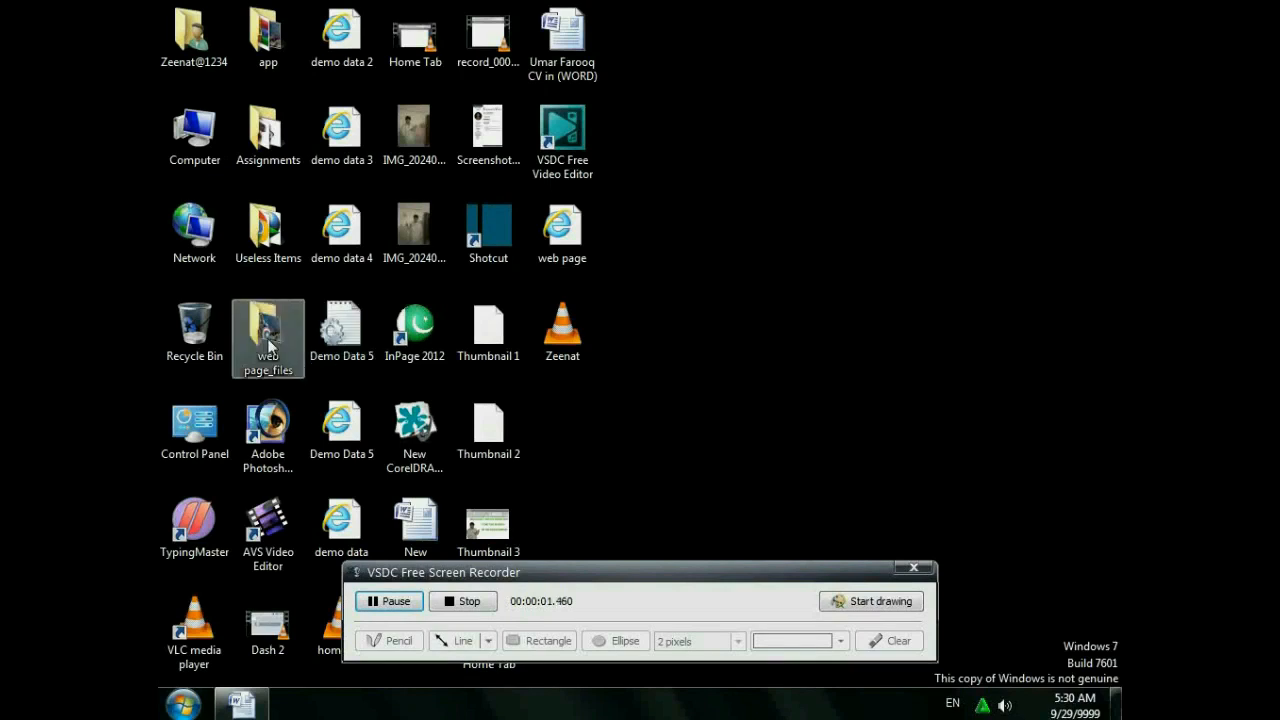
- Move the recorder window aside and restore the blank Word document from the taskbar
drag(674, 575, 629, 696)
click(242, 704)
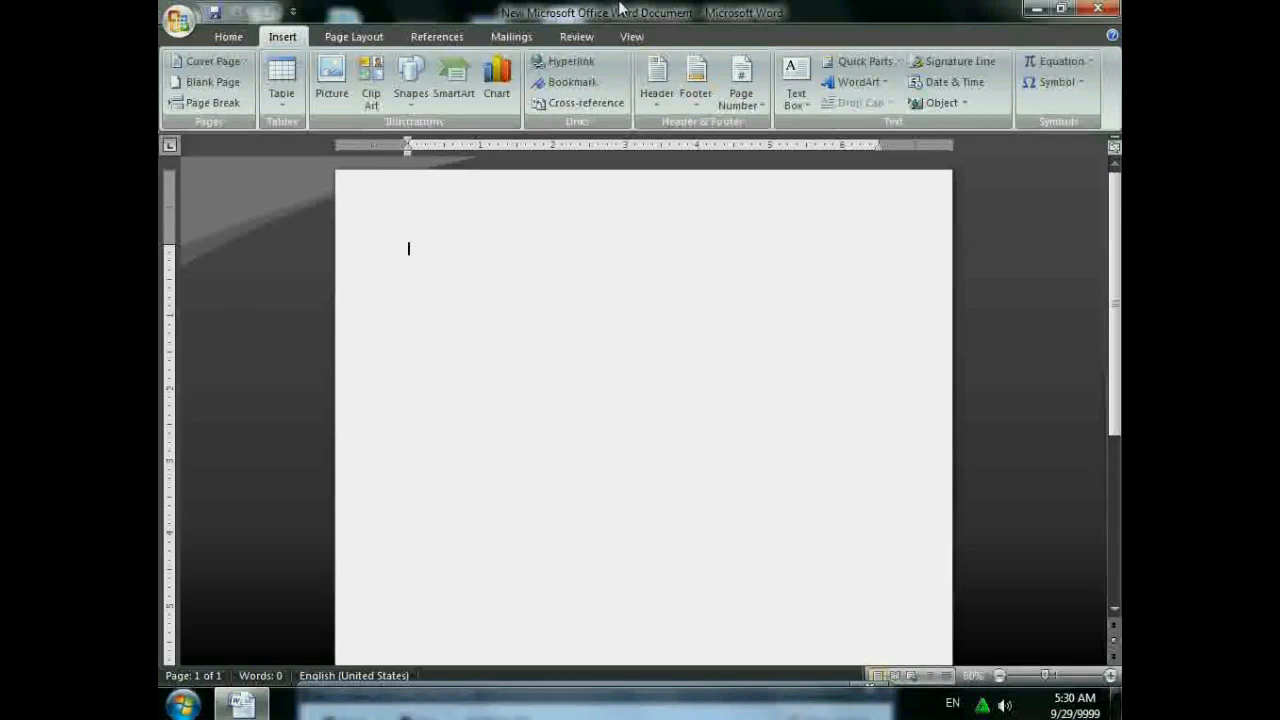
- Choose the Motion design from the Insert tab's Cover Page gallery
click(228, 37)
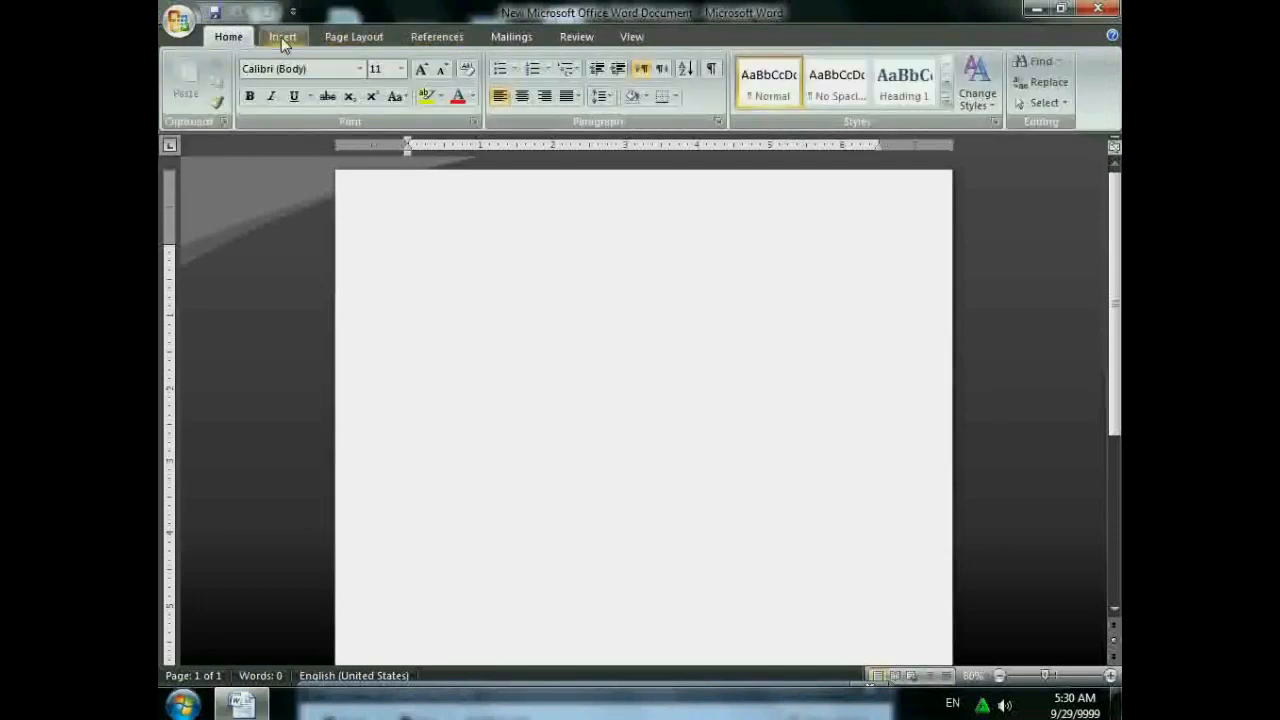
click(281, 37)
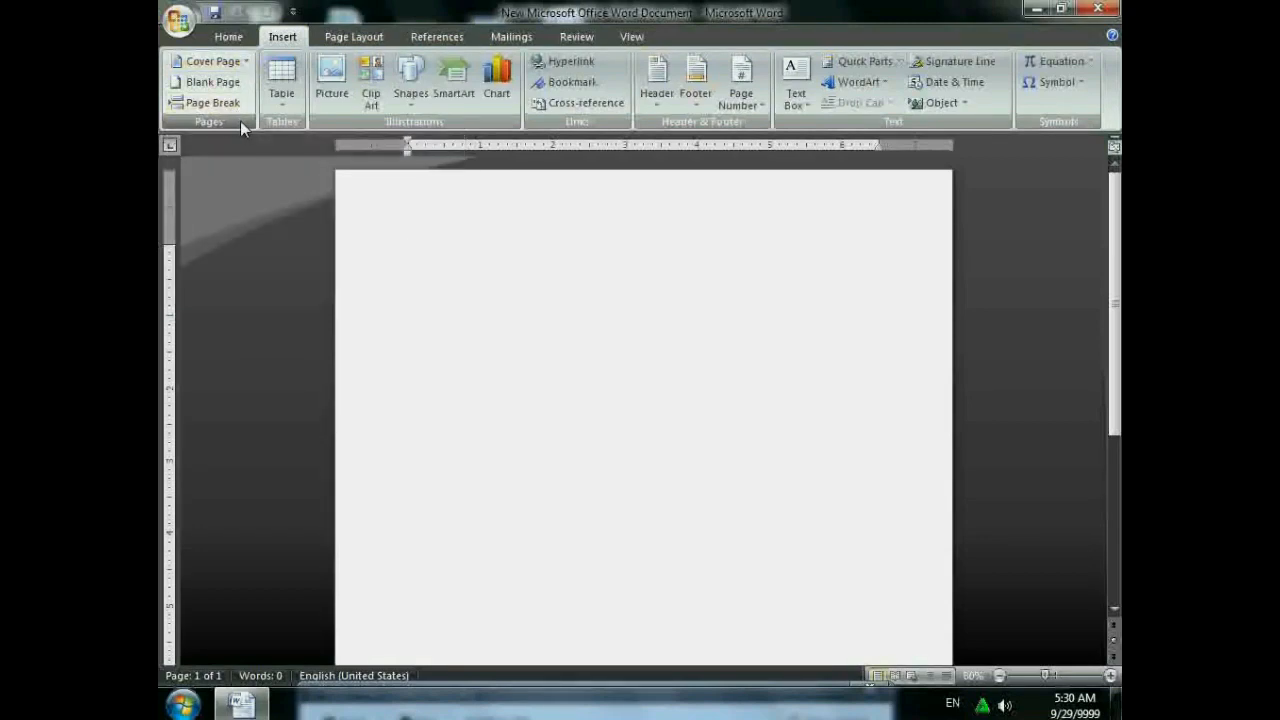
click(246, 64)
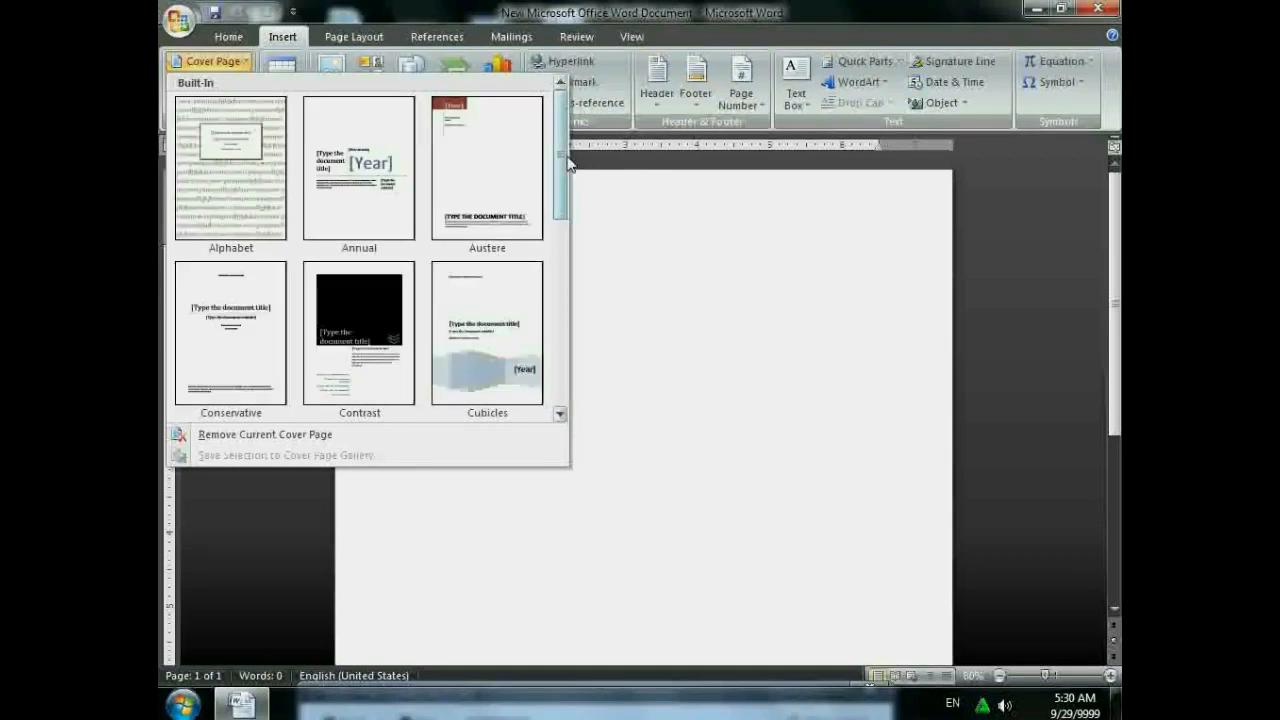
drag(566, 165, 561, 255)
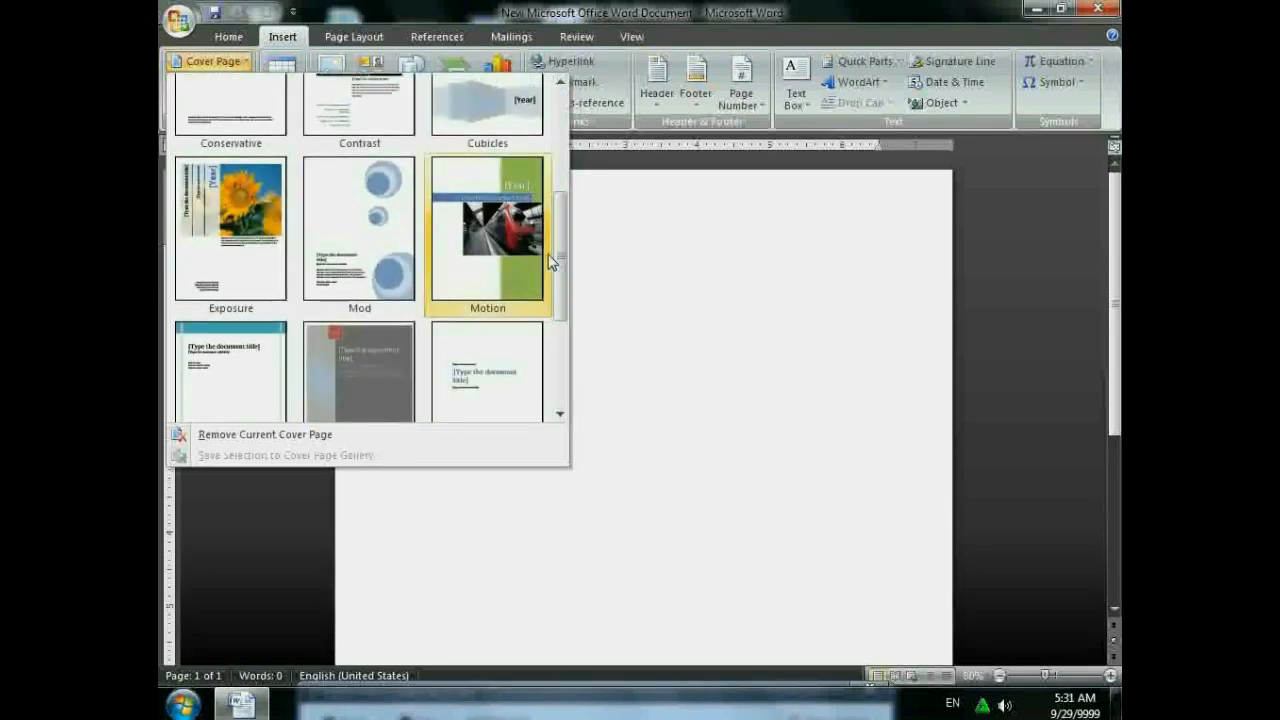
click(538, 258)
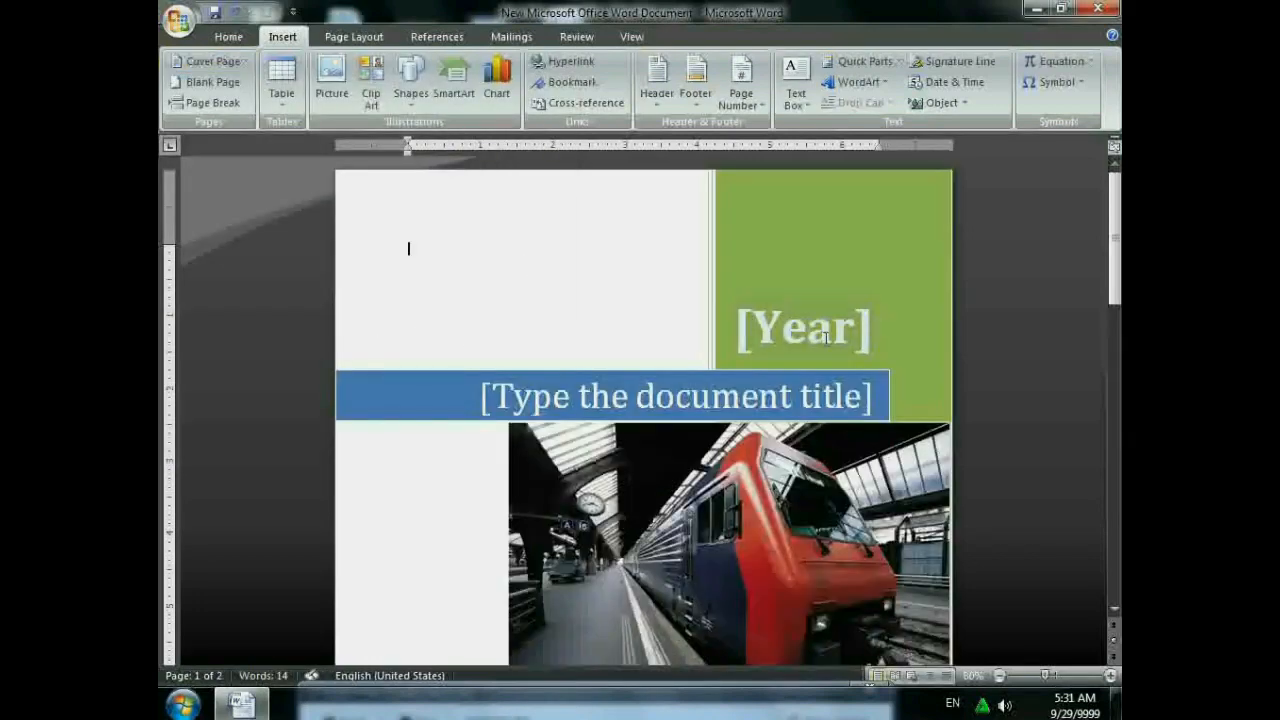
- Fill in the cover's year as 2024 and its title as Computer Science
click(822, 338)
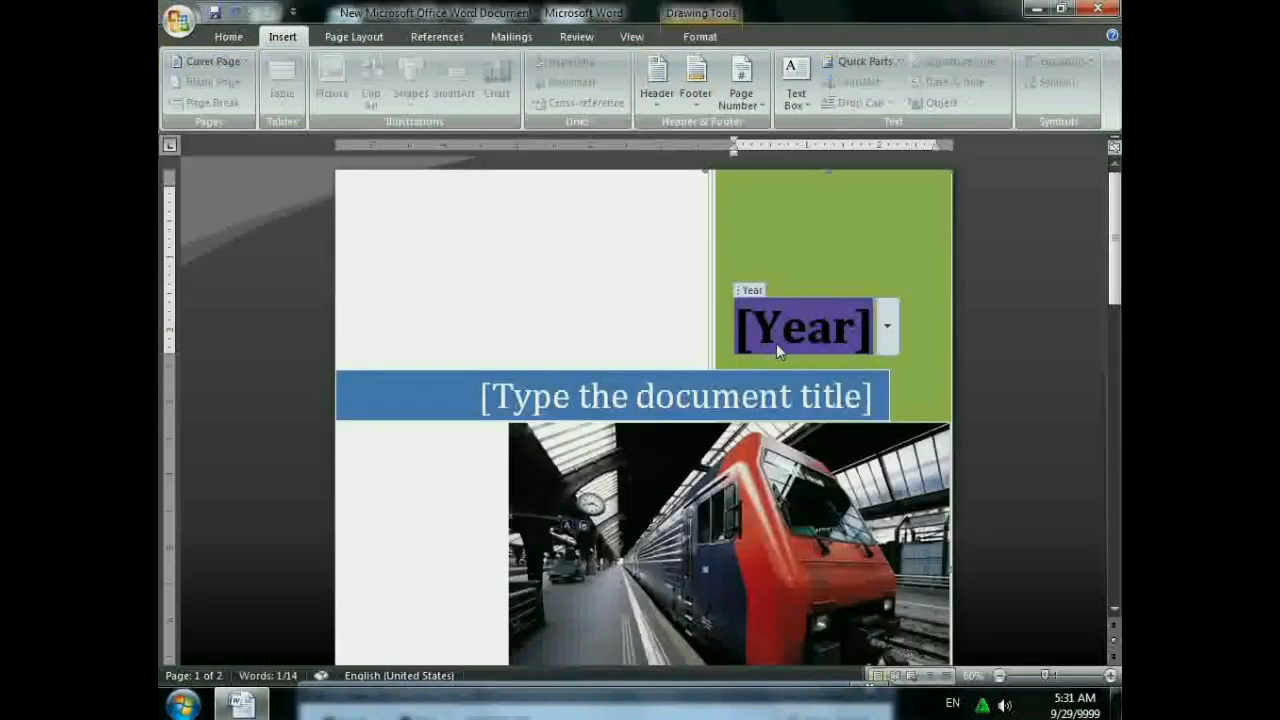
text(2024)
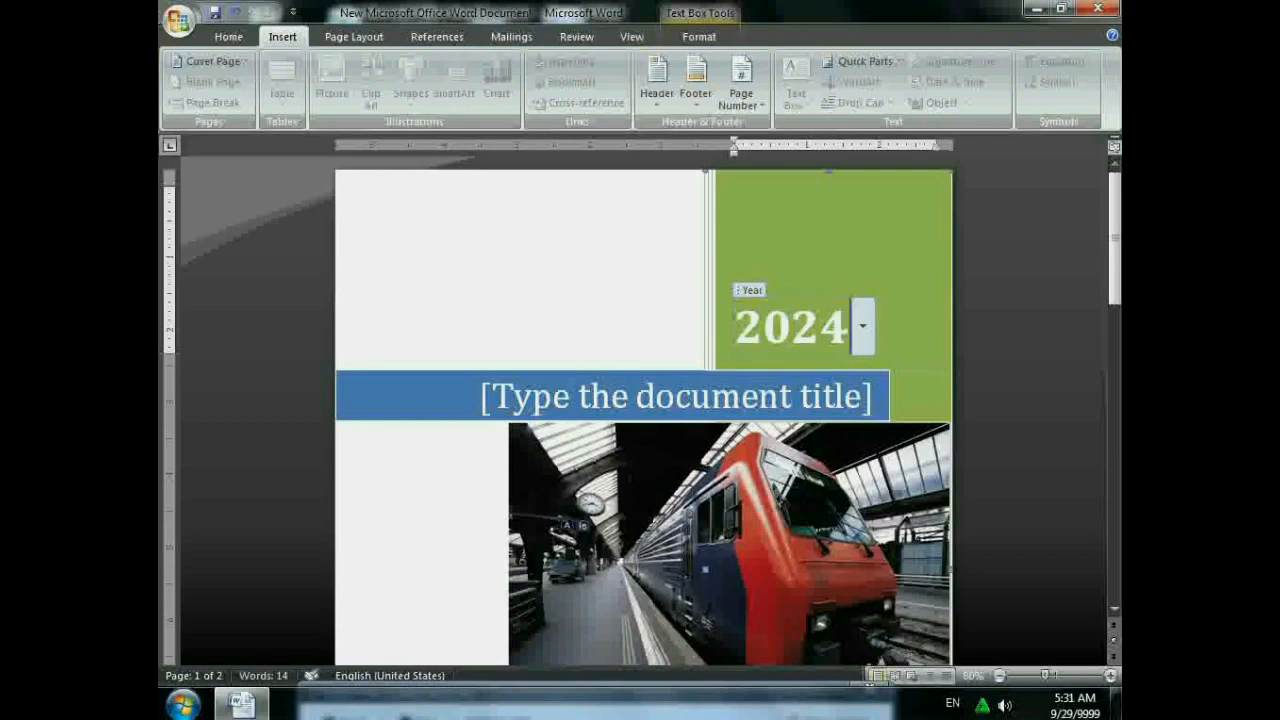
click(584, 393)
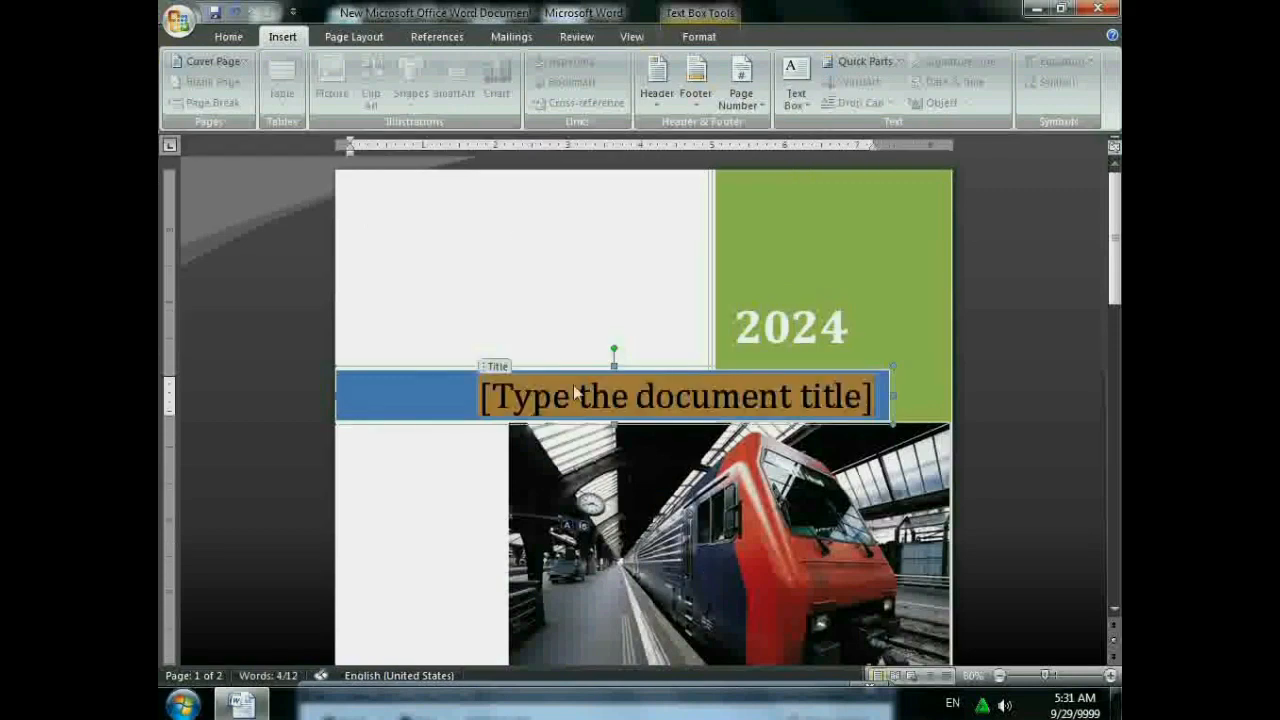
text(cm)
key(BackSpace)
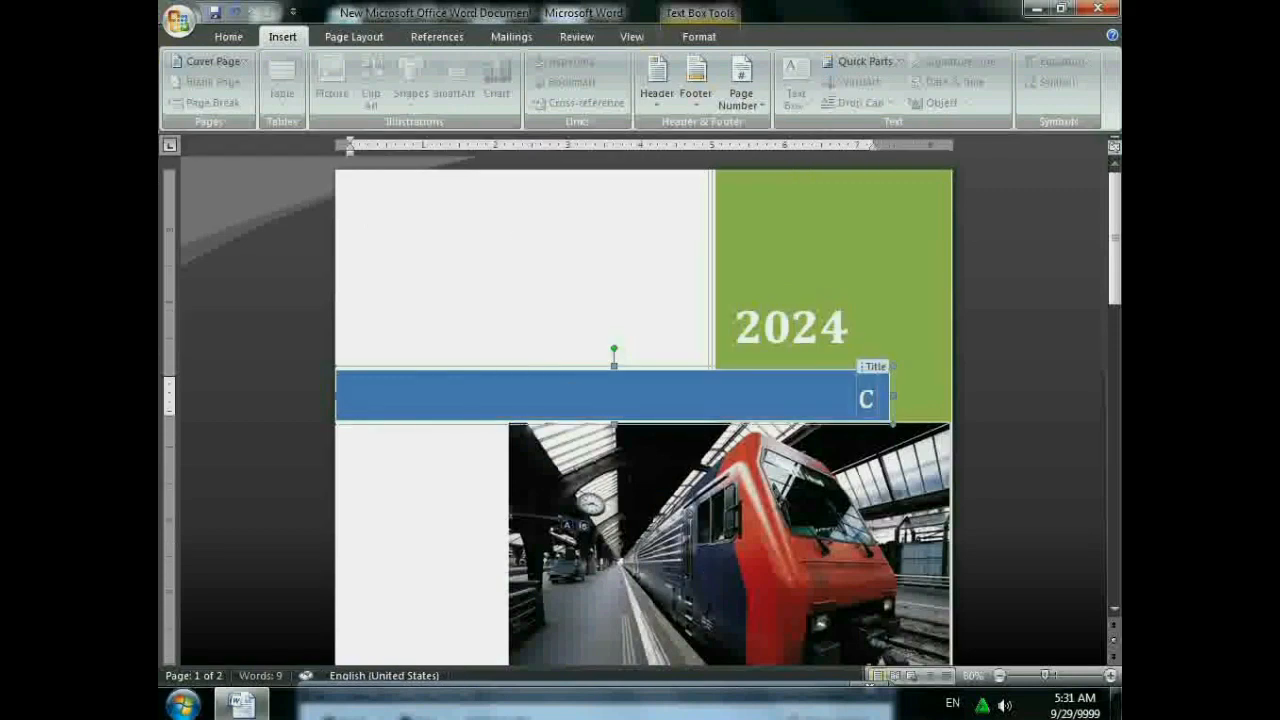
text(ompute)
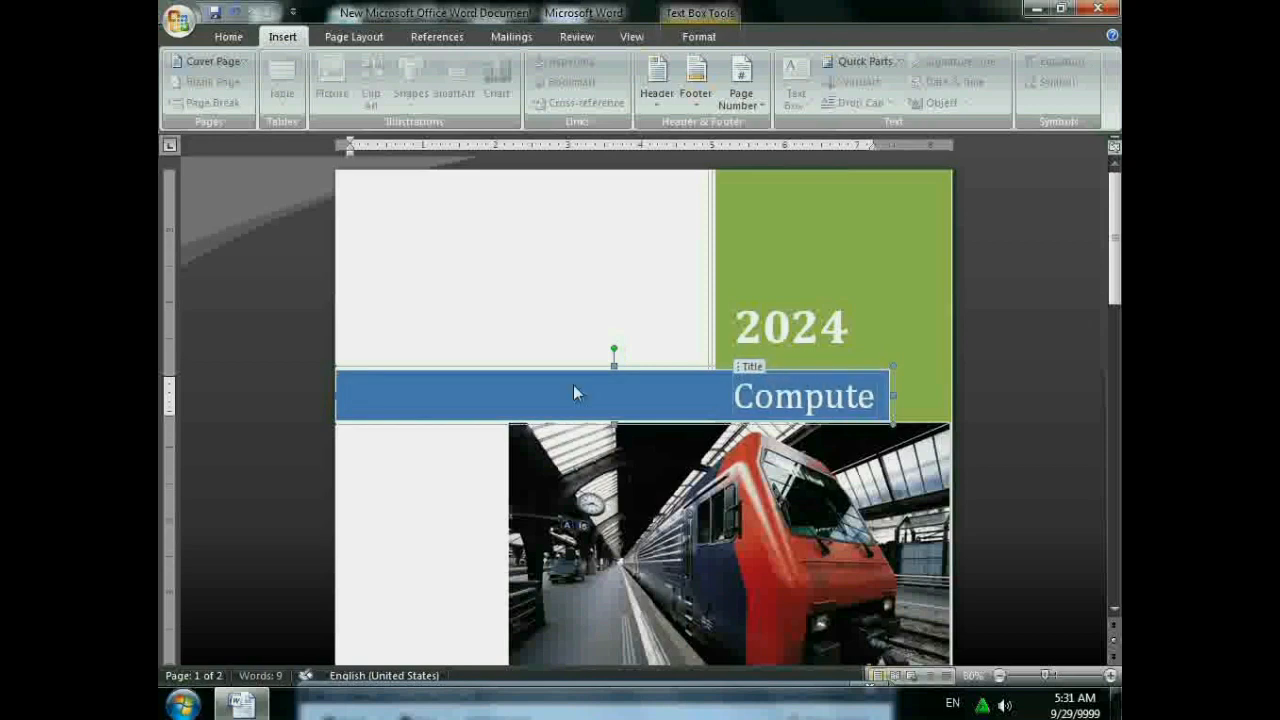
text(r Science)
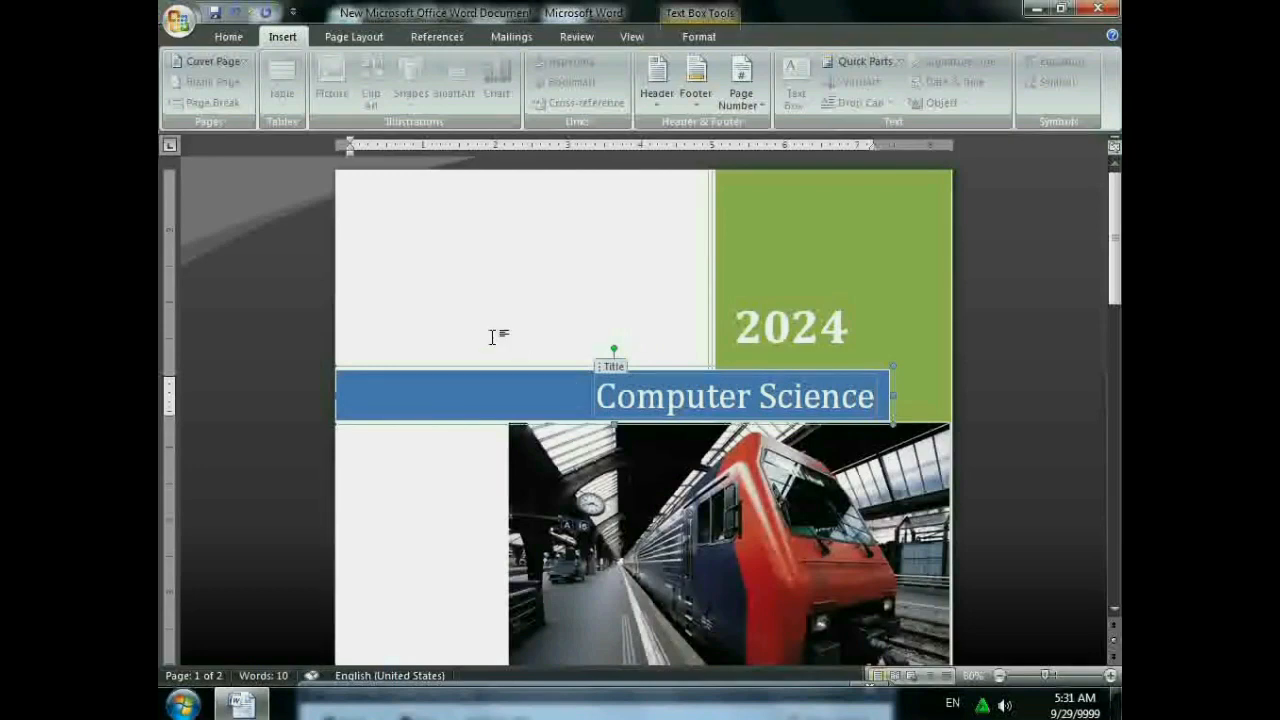
- Replace the old author name with the new author's name, then check the company and date fields
scroll(570, 465, down, 5)
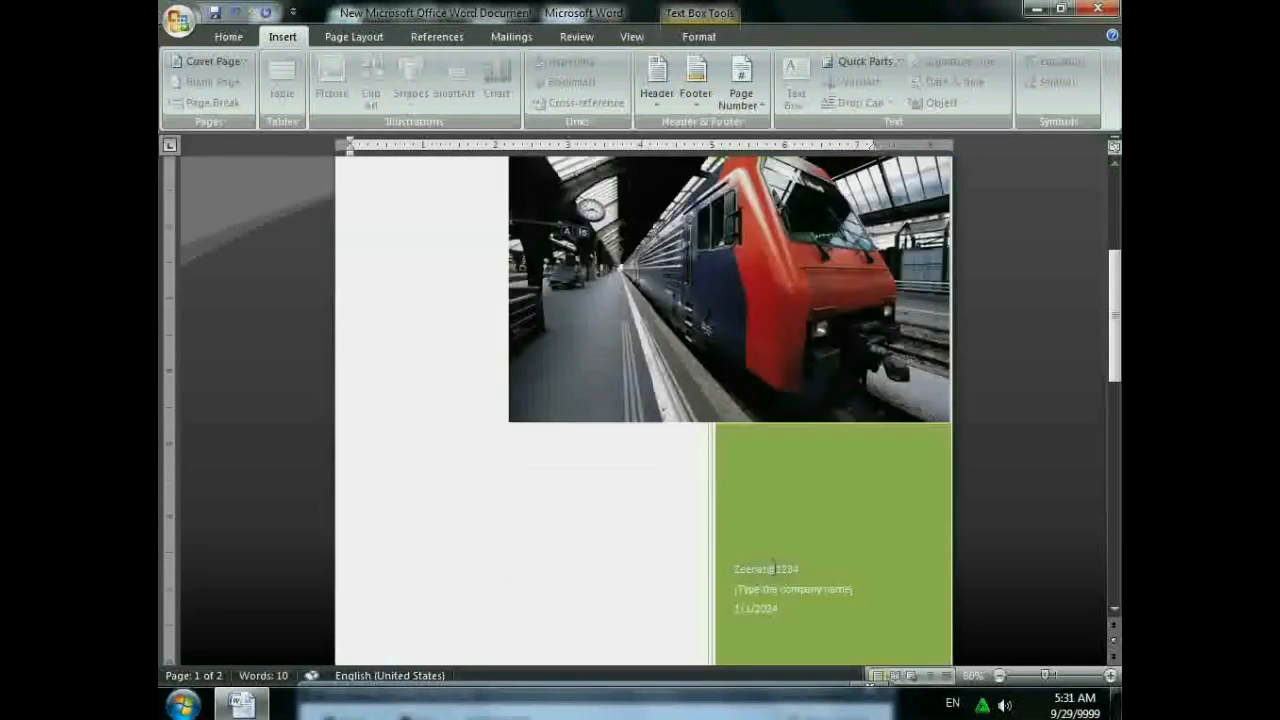
click(776, 569)
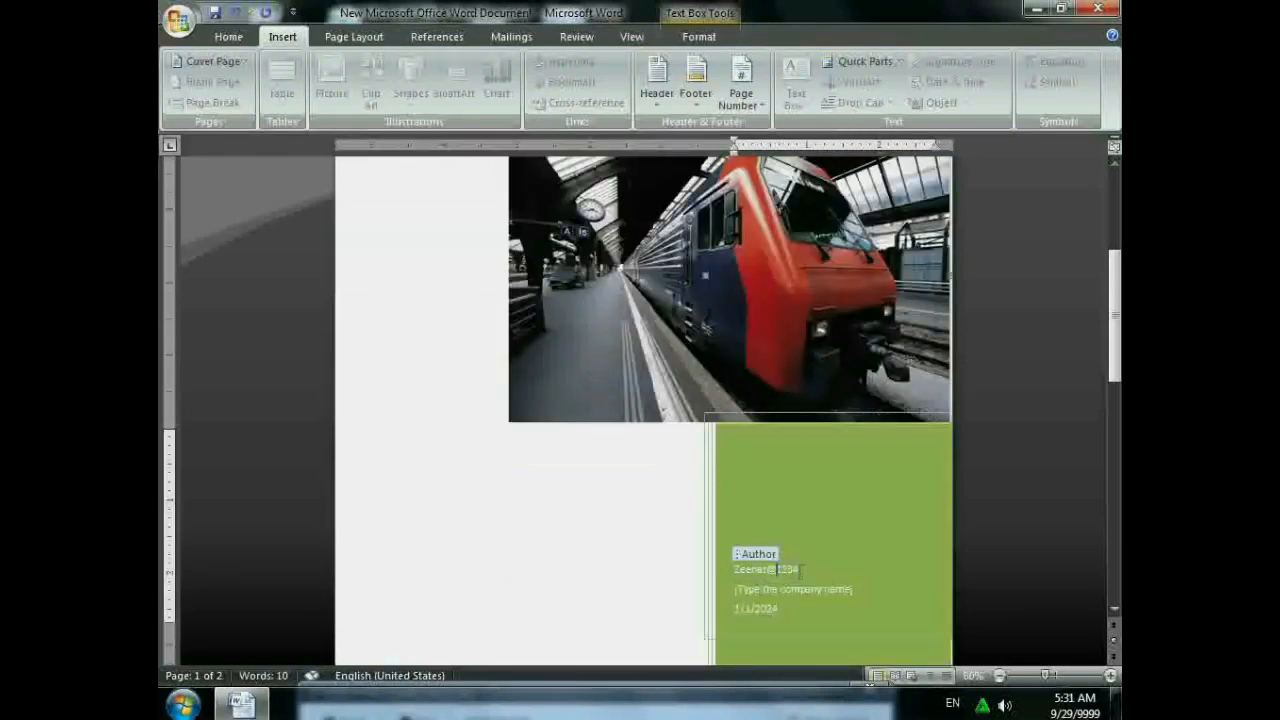
key(BackSpace)
key(BackSpace)
key(BackSpace)
key(BackSpace)
key(BackSpace)
key(BackSpace)
key(BackSpace)
key(BackSpace)
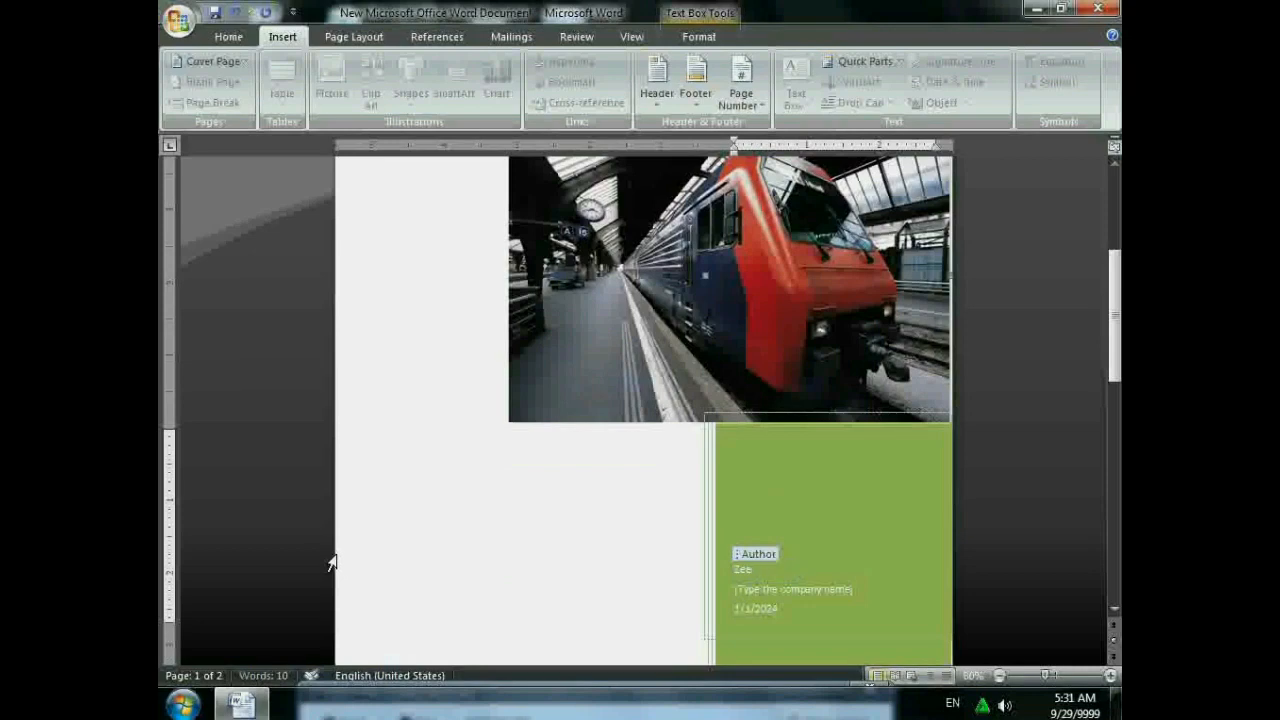
key(BackSpace)
key(BackSpace)
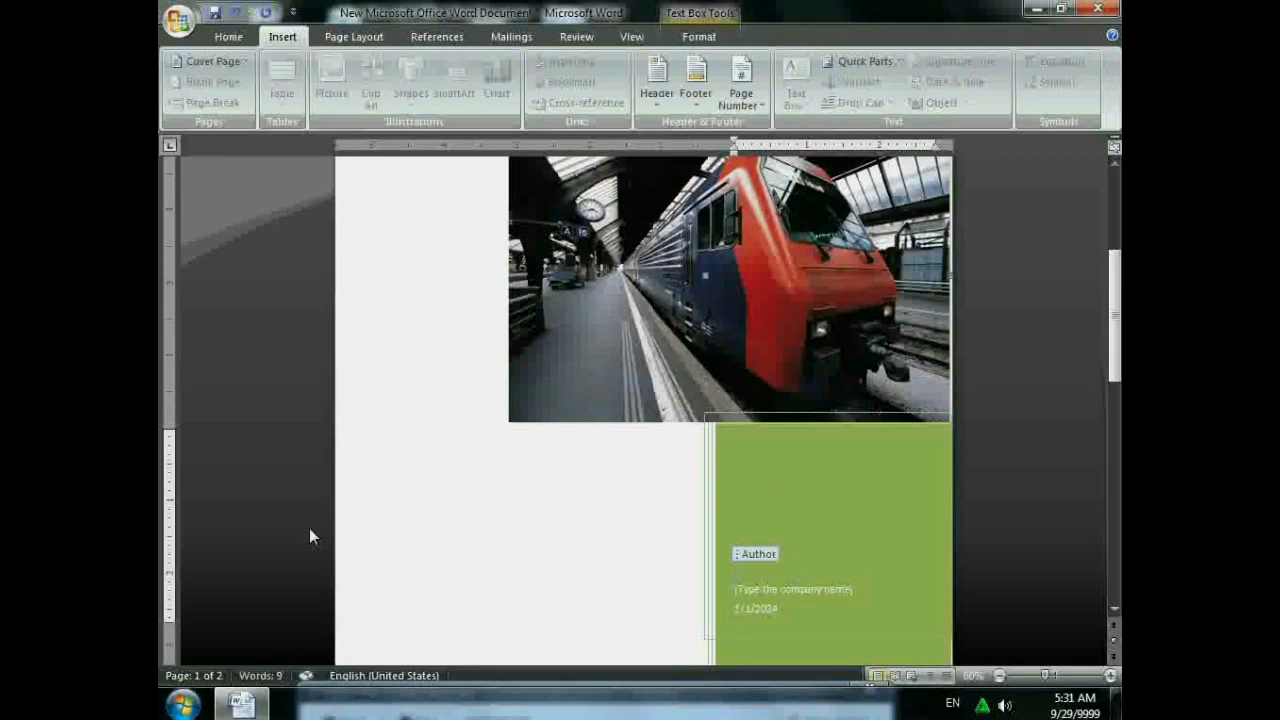
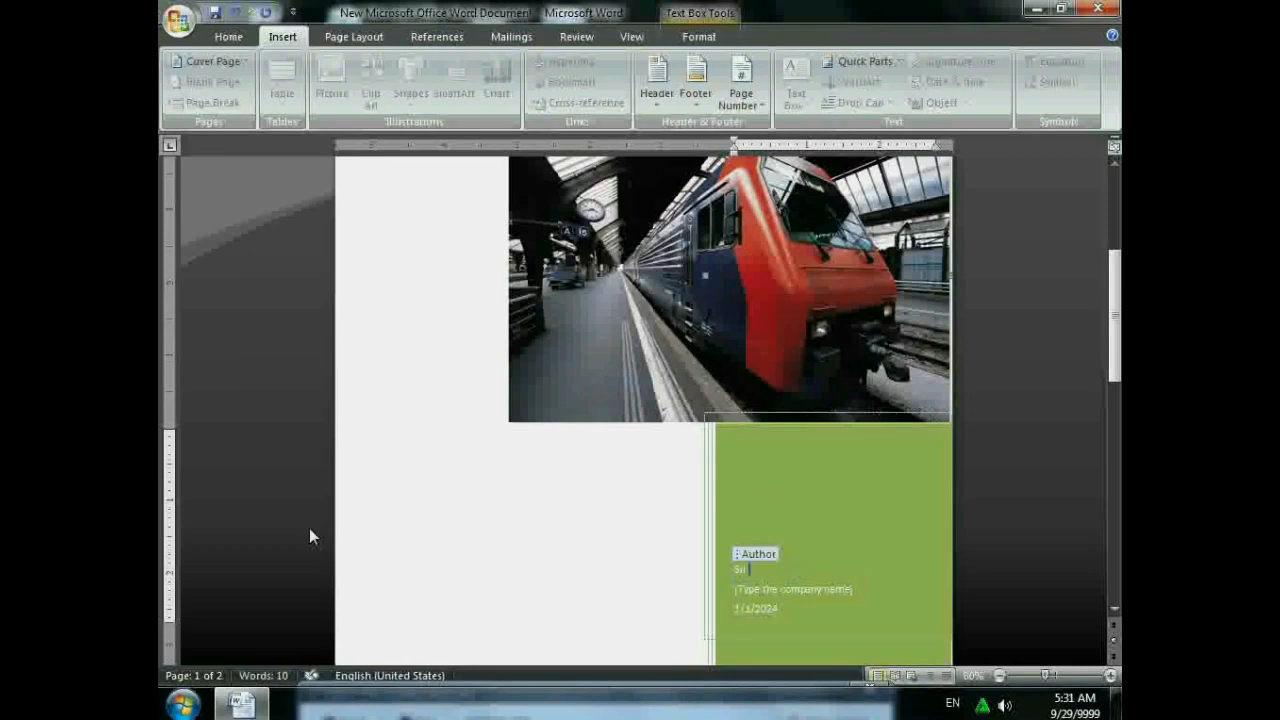
click(798, 594)
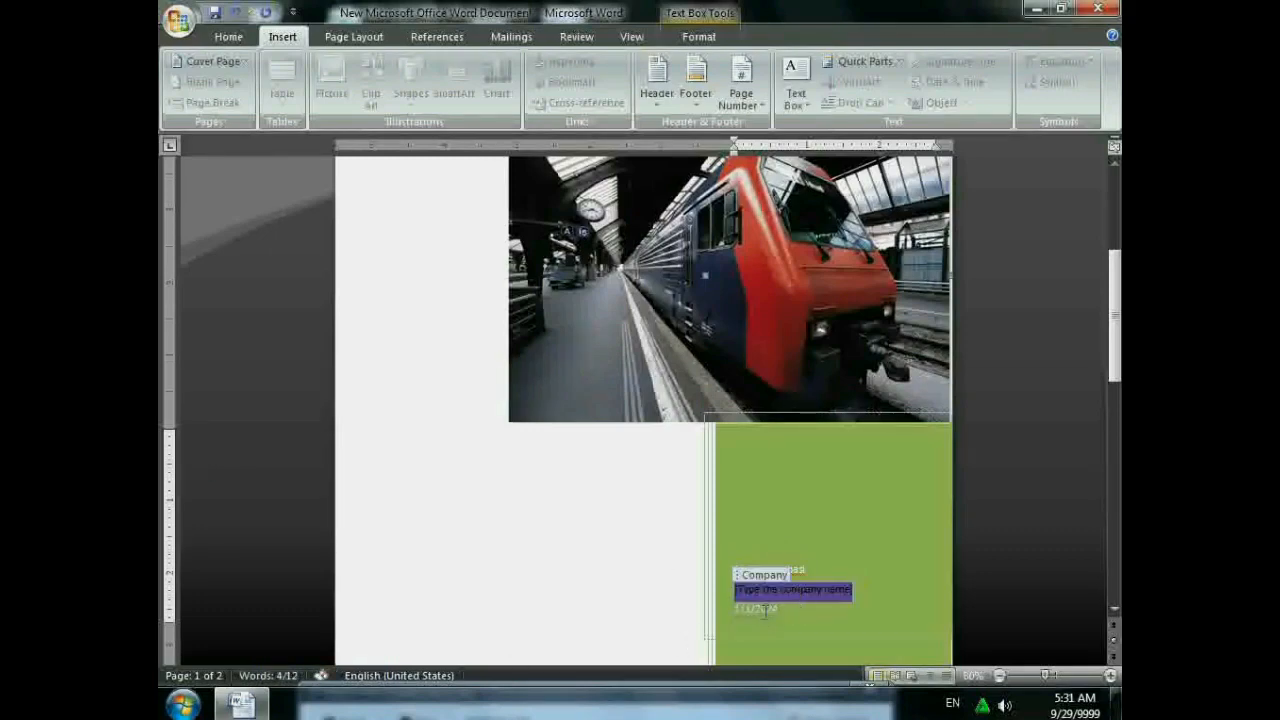
click(767, 610)
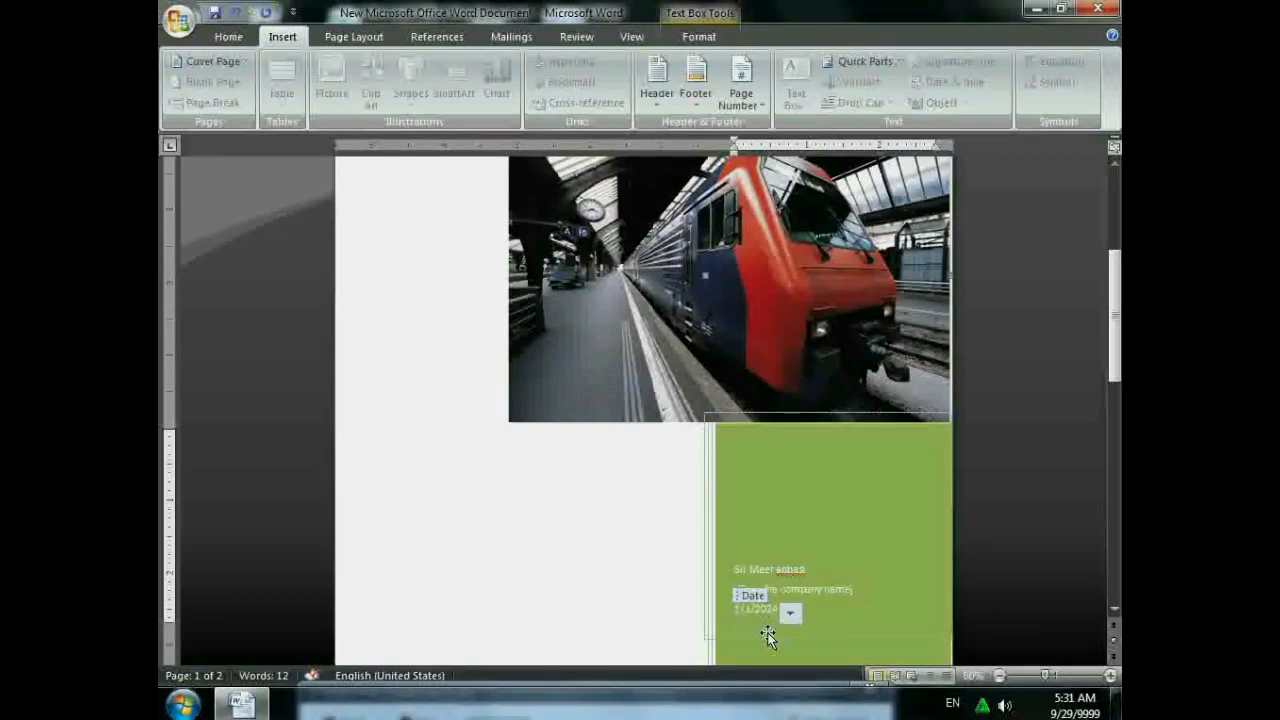
click(682, 583)
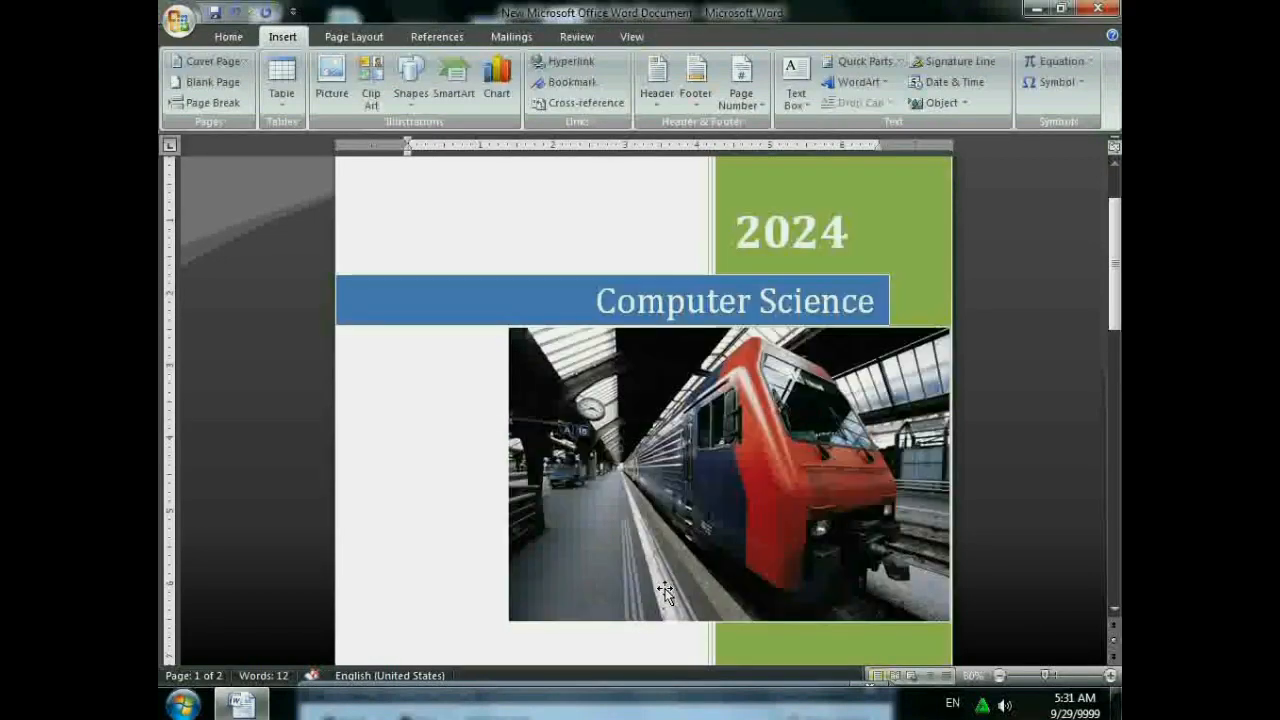
- Close the reopened cover page gallery unchanged and delete the extra blank second page
scroll(668, 595, down, 1)
scroll(668, 595, down, 2)
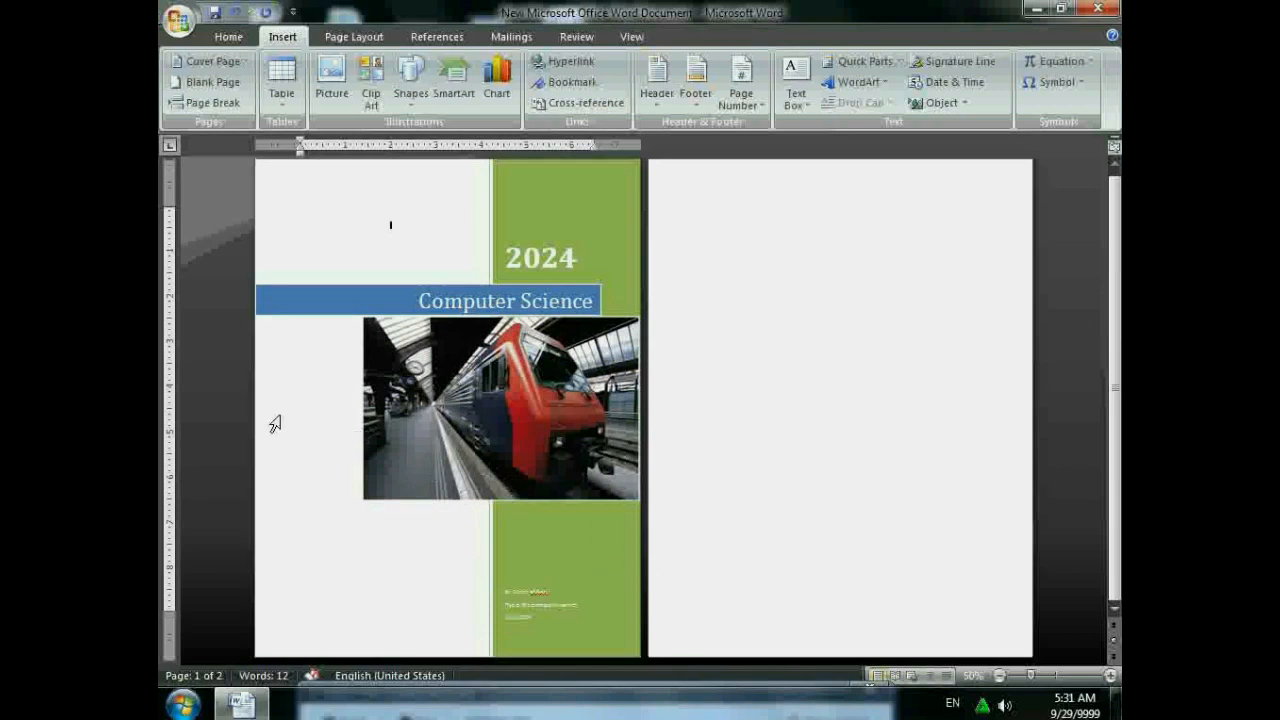
click(204, 64)
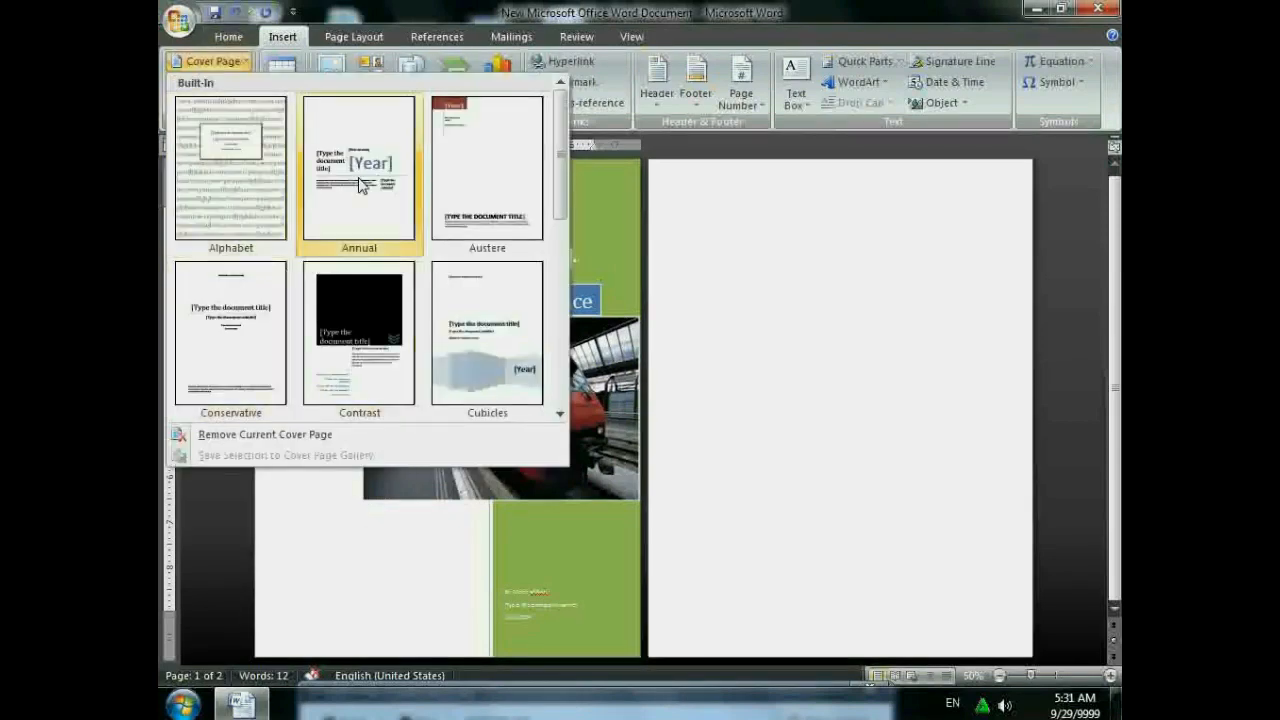
click(657, 8)
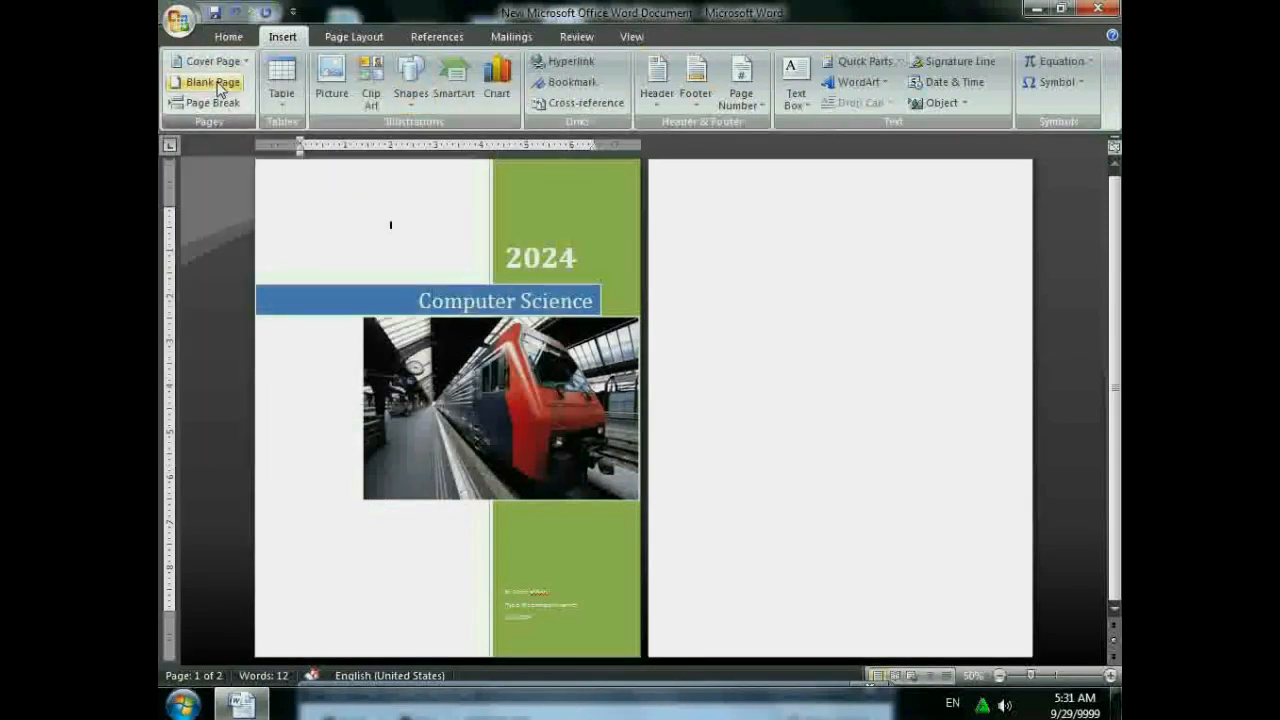
key(Delete)
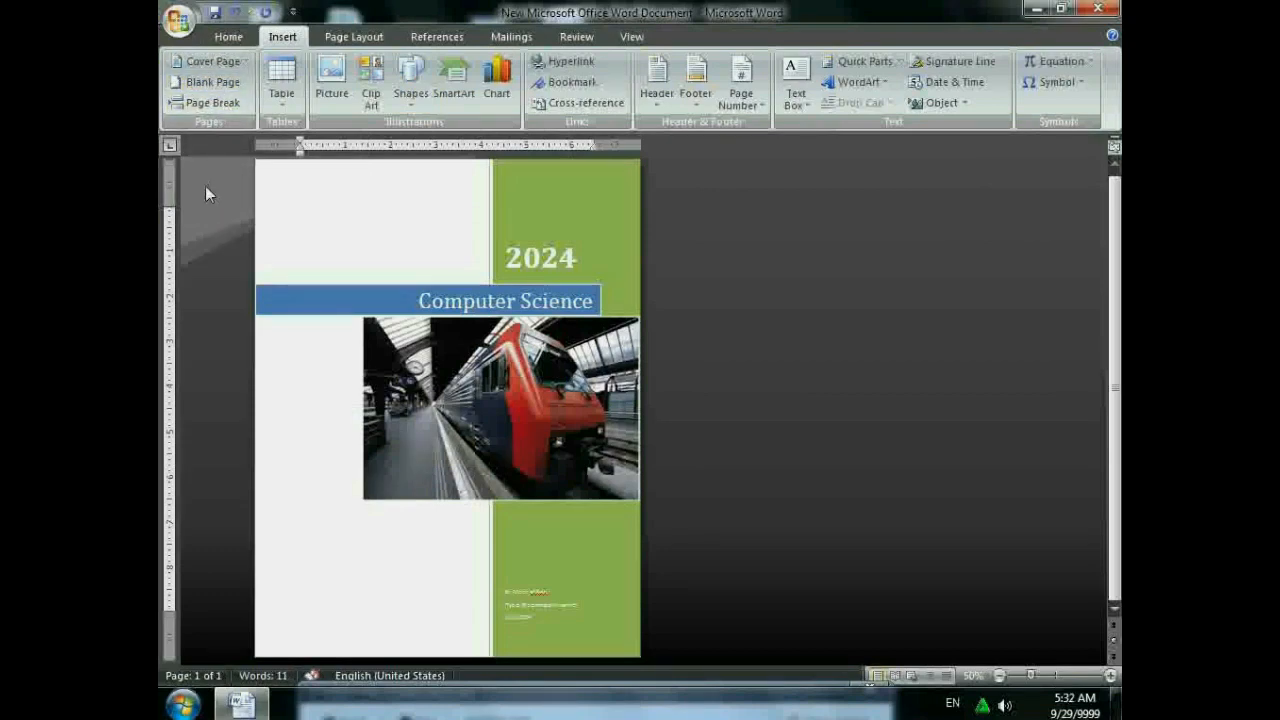
- Insert a single blank page after the cover, undoing the extra blank pages
click(212, 81)
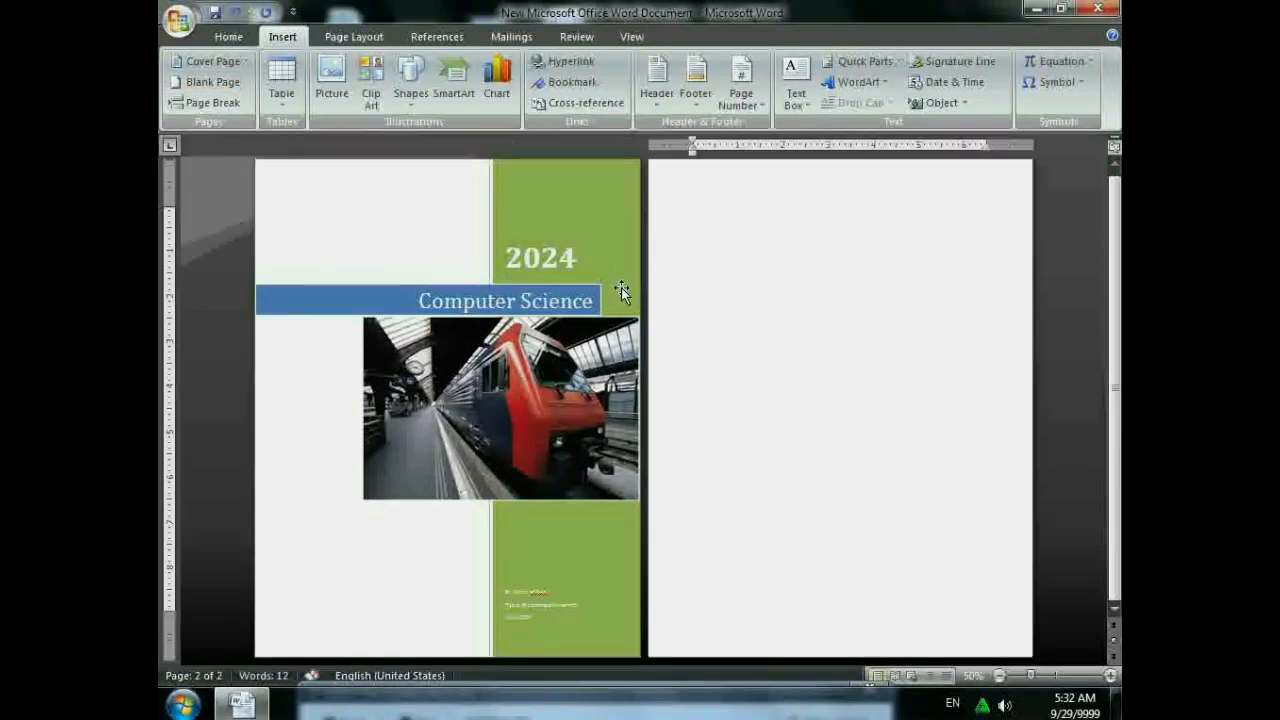
scroll(684, 303, down, 1)
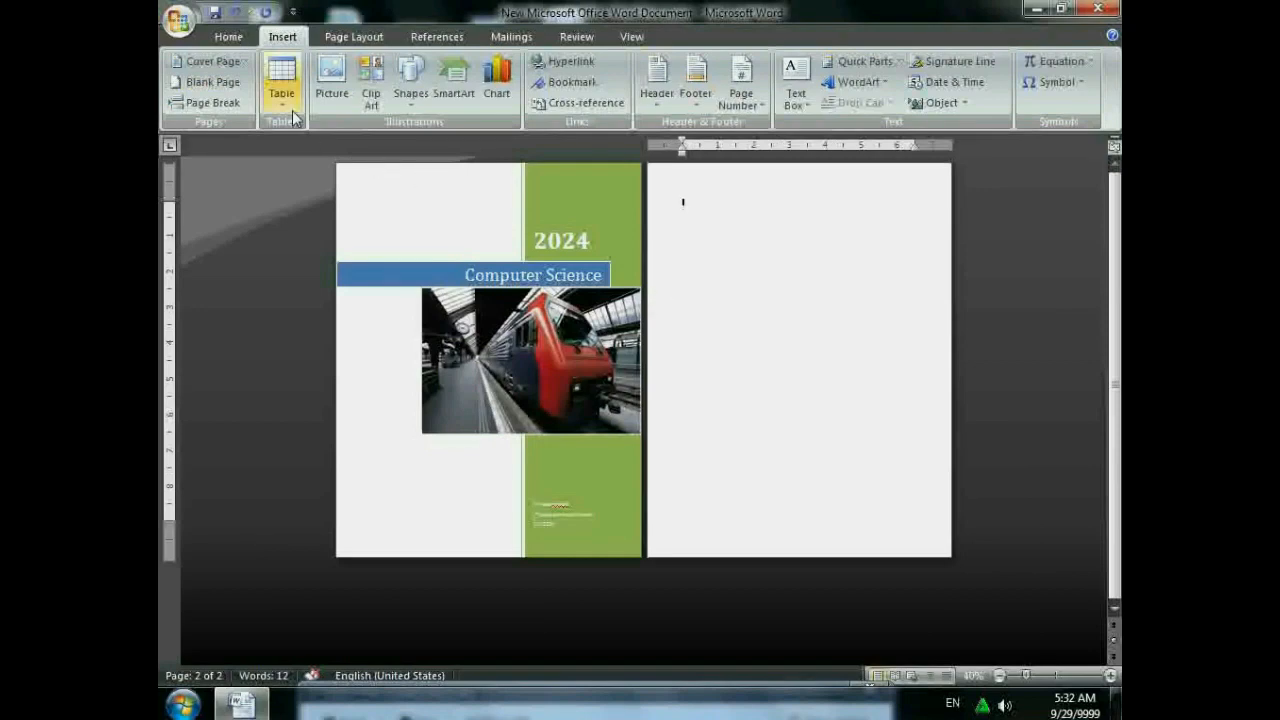
click(200, 88)
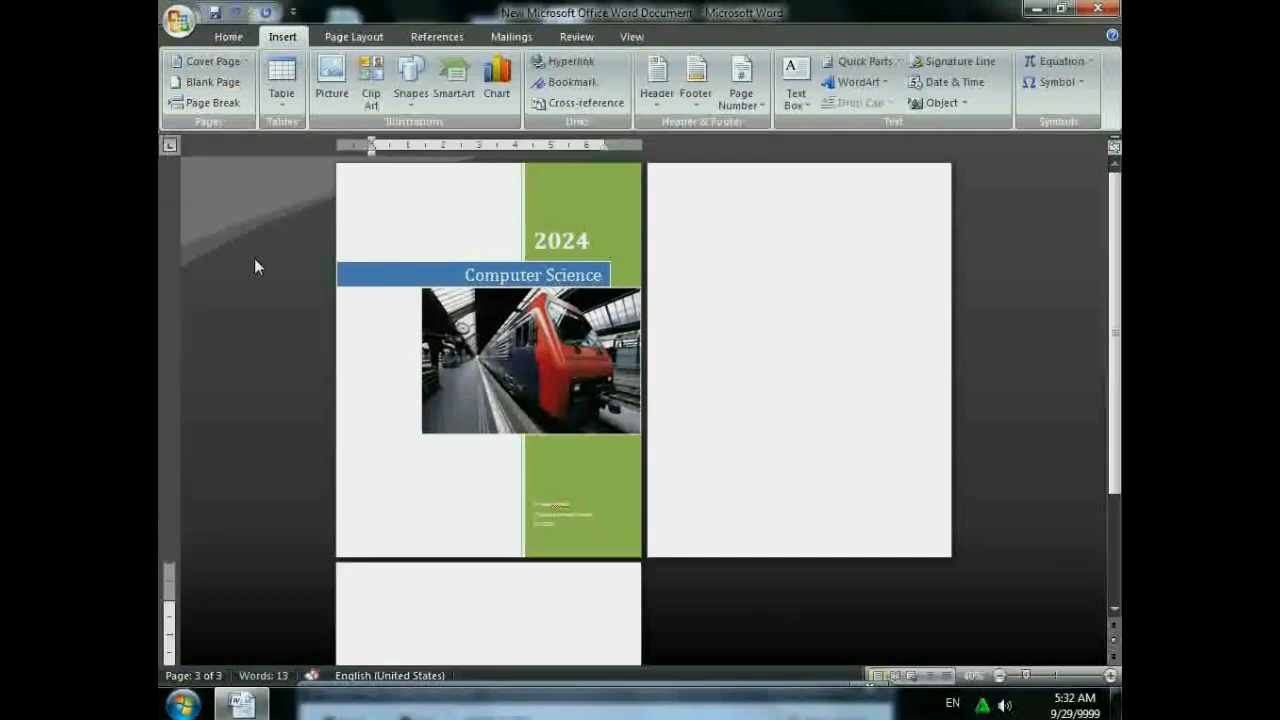
key(ctrl+z)
key(ctrl+z)
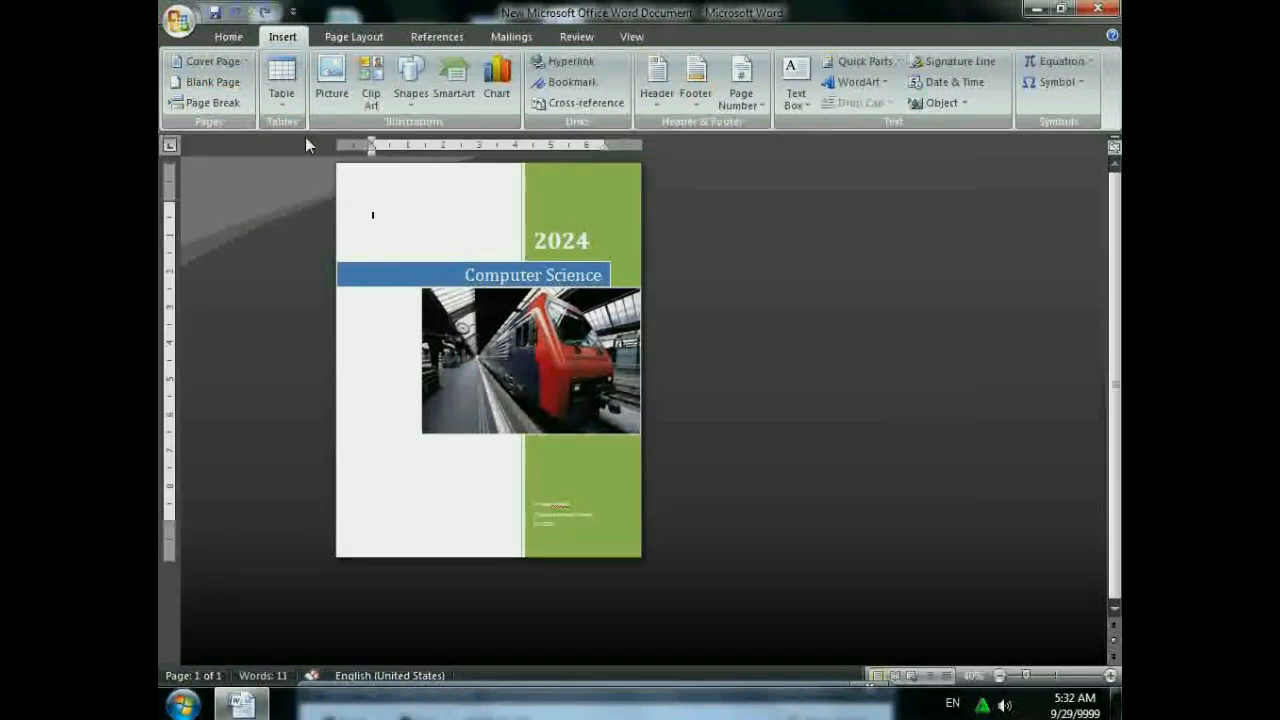
click(212, 82)
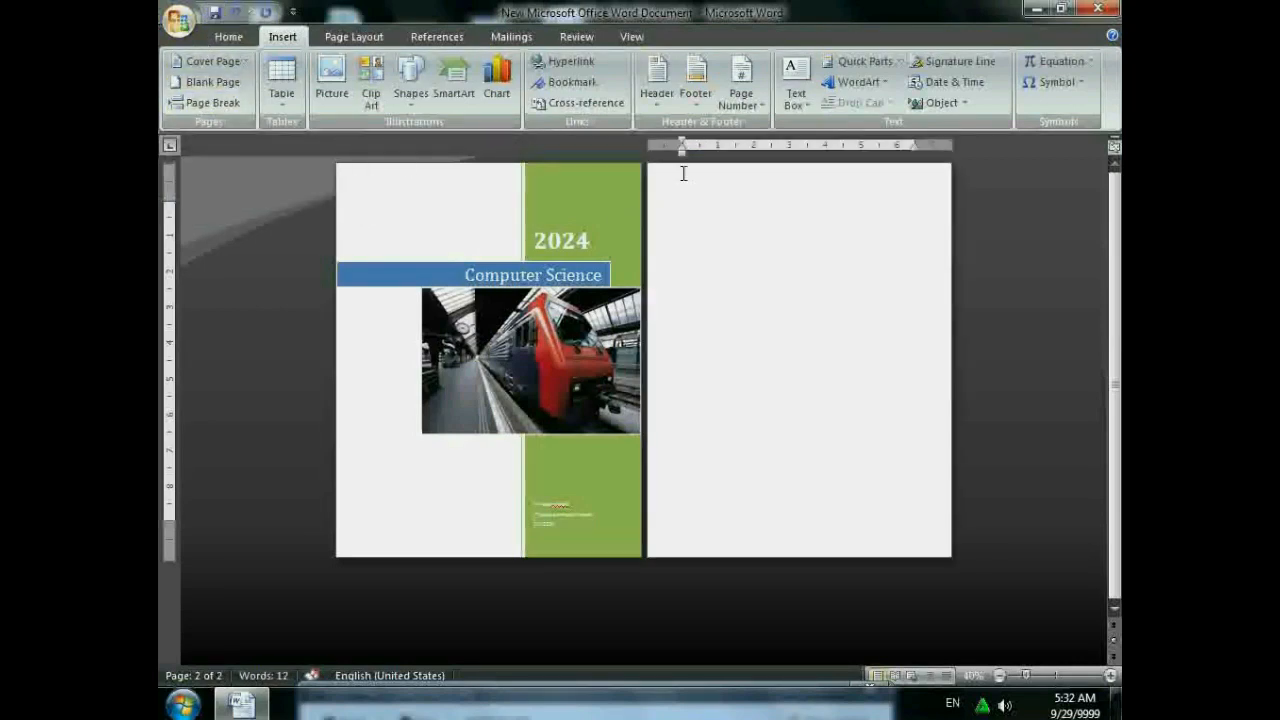
- Generate paragraphs of sample text after the cover page
text(asasas)
key(Return)
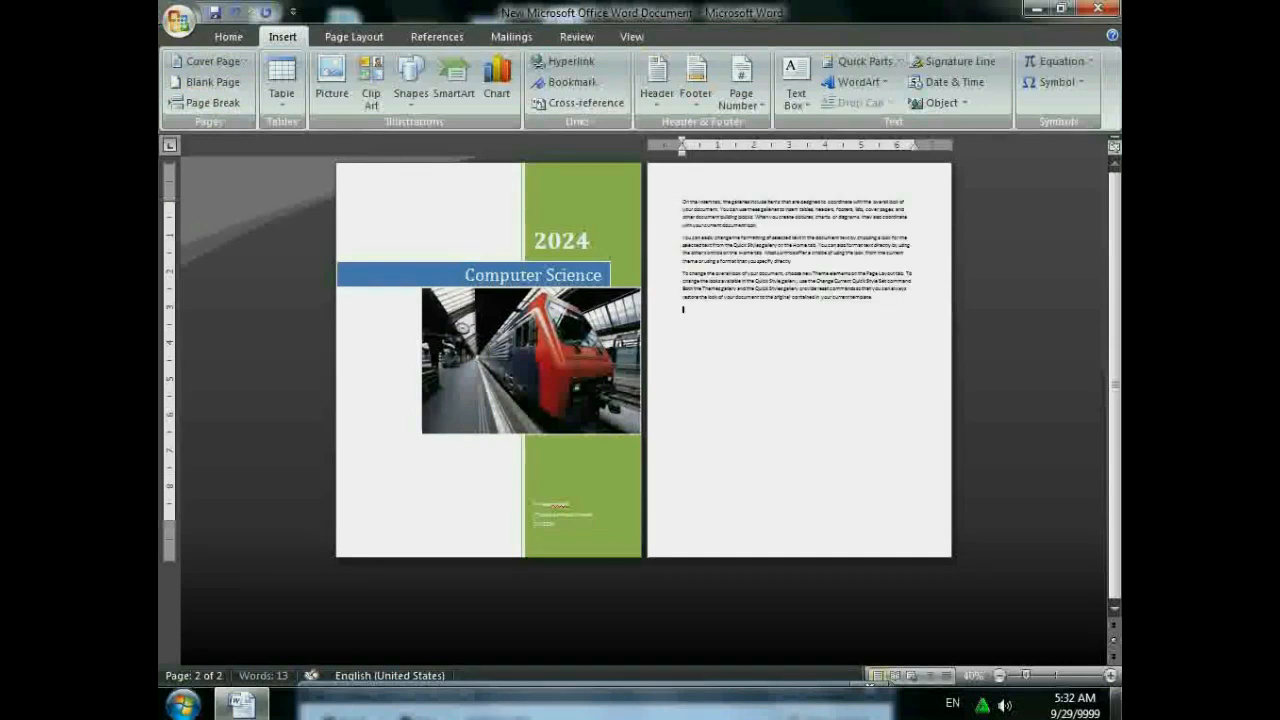
ctrl+scroll(749, 407, up, 2)
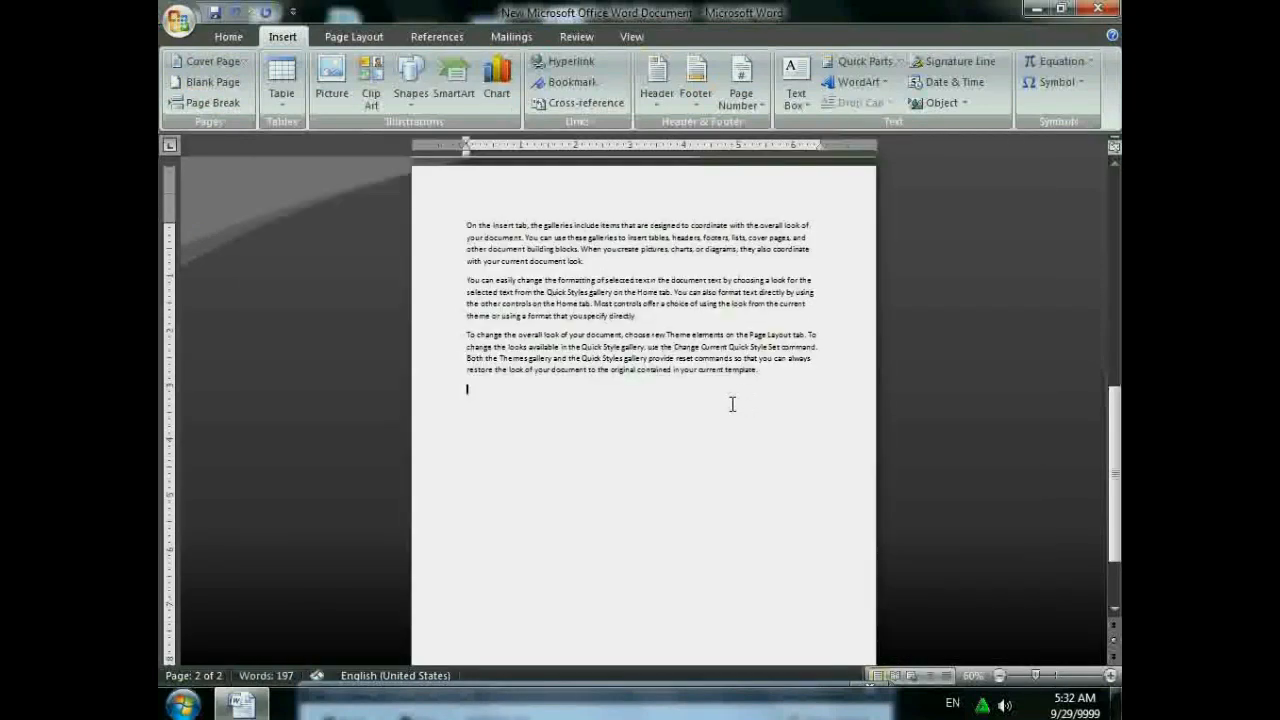
- Insert page breaks before the third and second paragraphs so each starts a new page
click(467, 336)
ctrl+scroll(527, 382, down, 1)
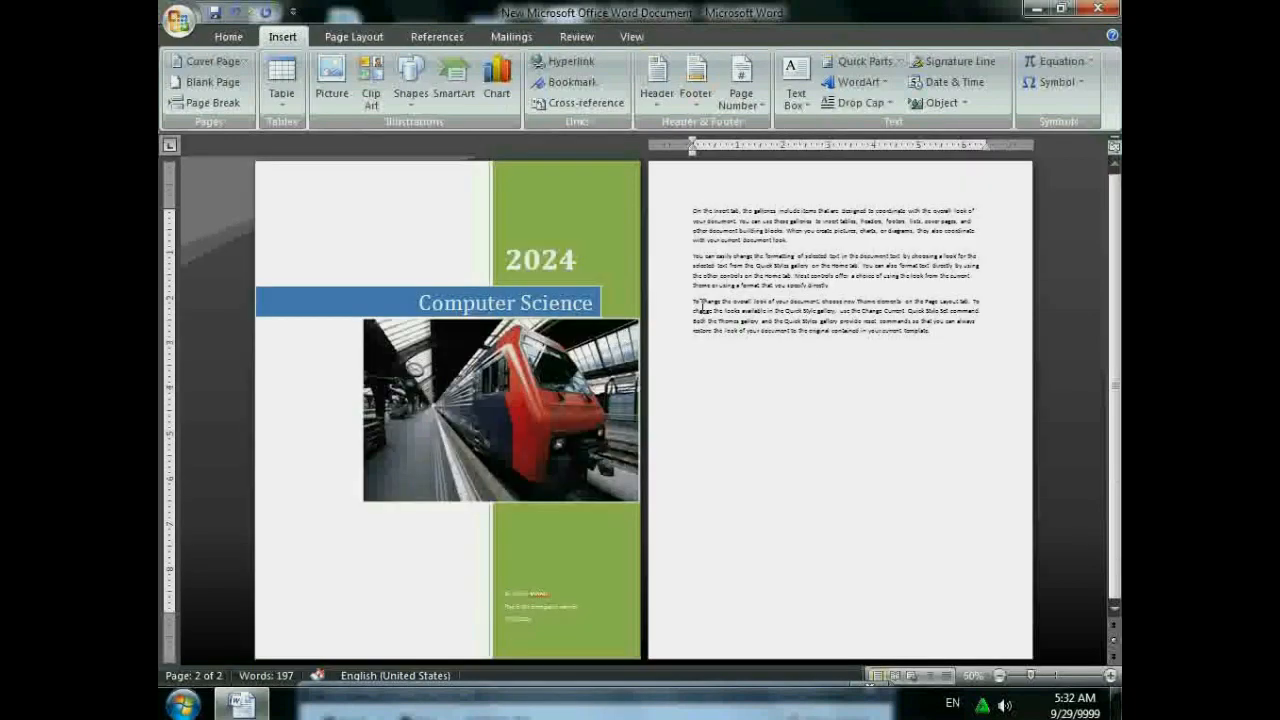
ctrl+scroll(701, 337, down, 1)
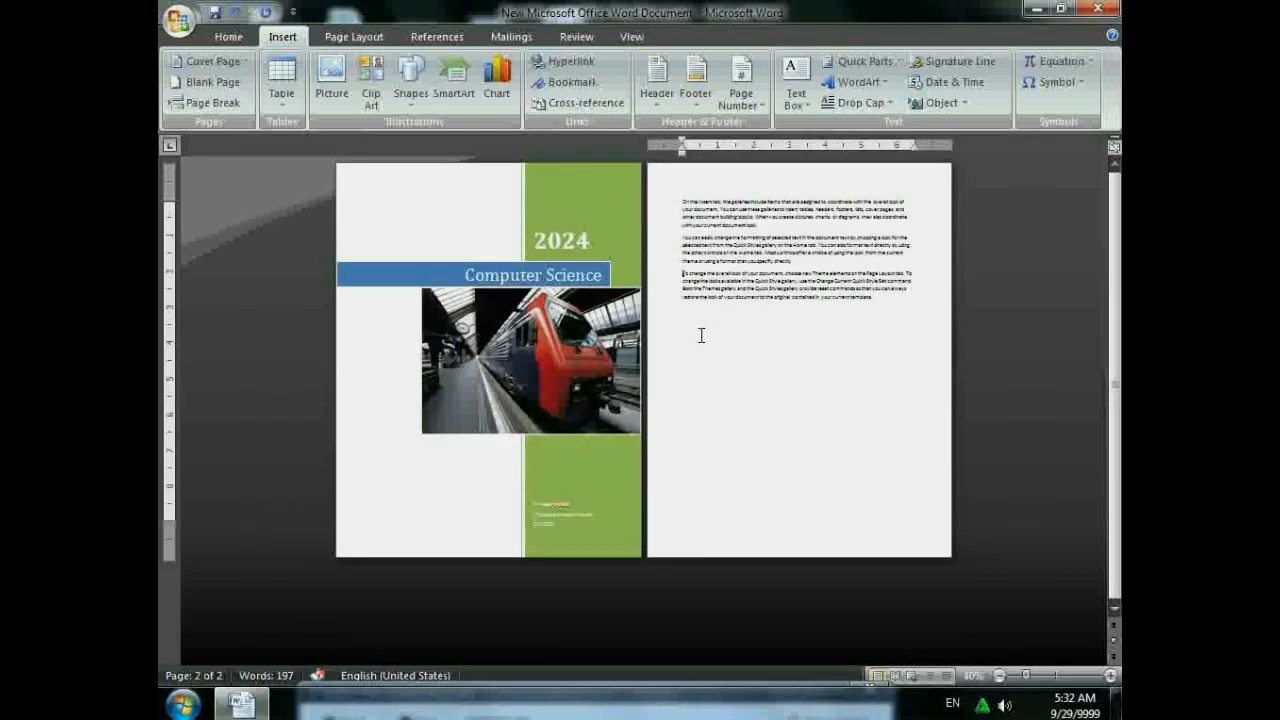
click(212, 104)
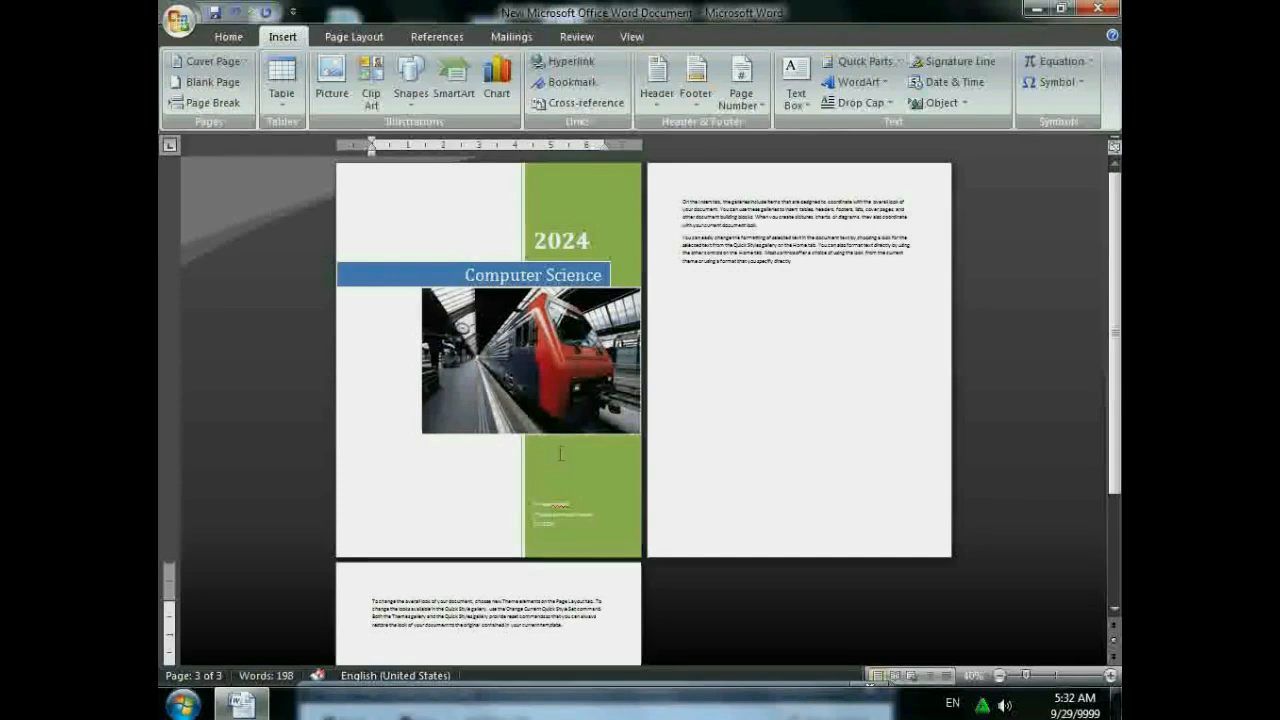
click(681, 237)
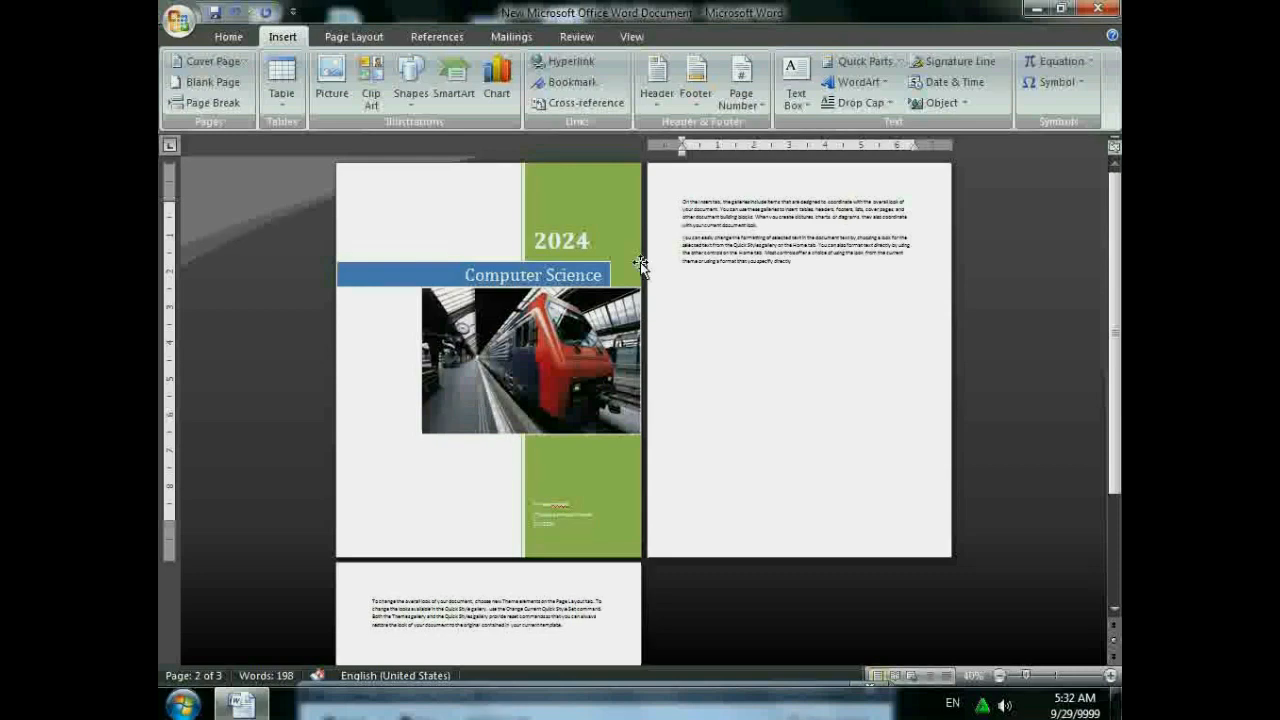
click(199, 106)
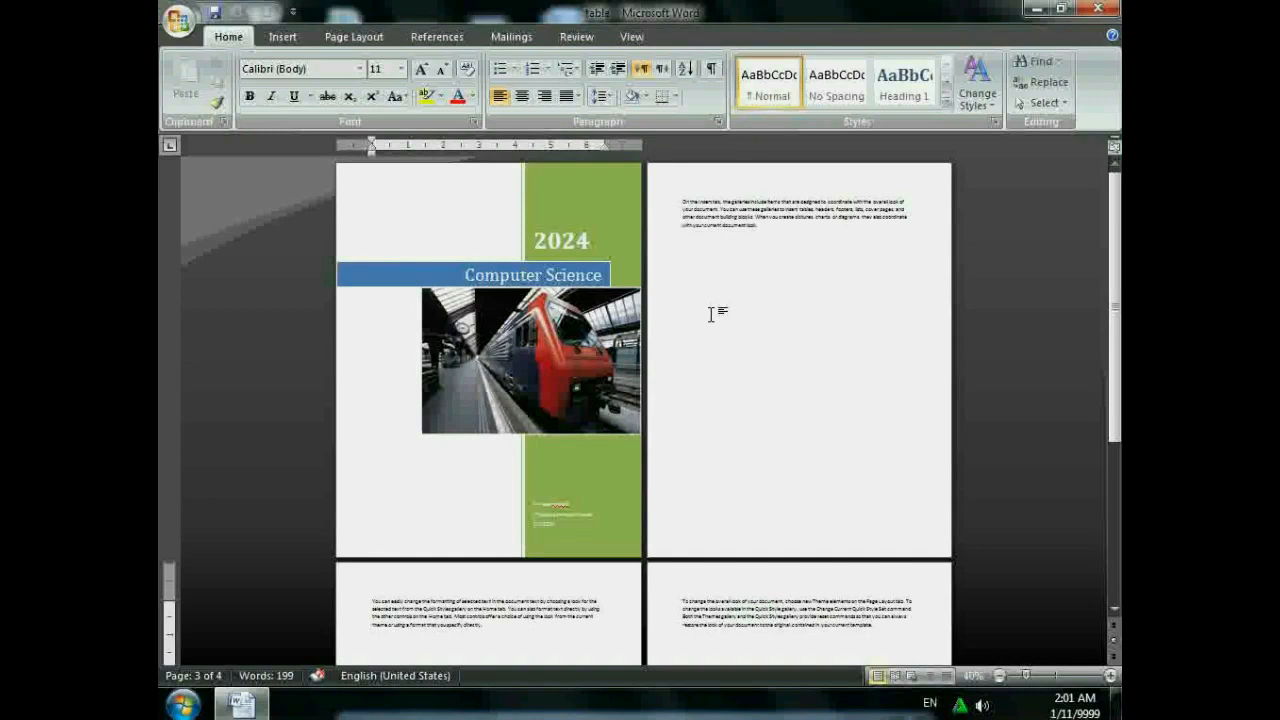
- Place the caret below the first paragraph and zoom the pages in to 100%
click(712, 314)
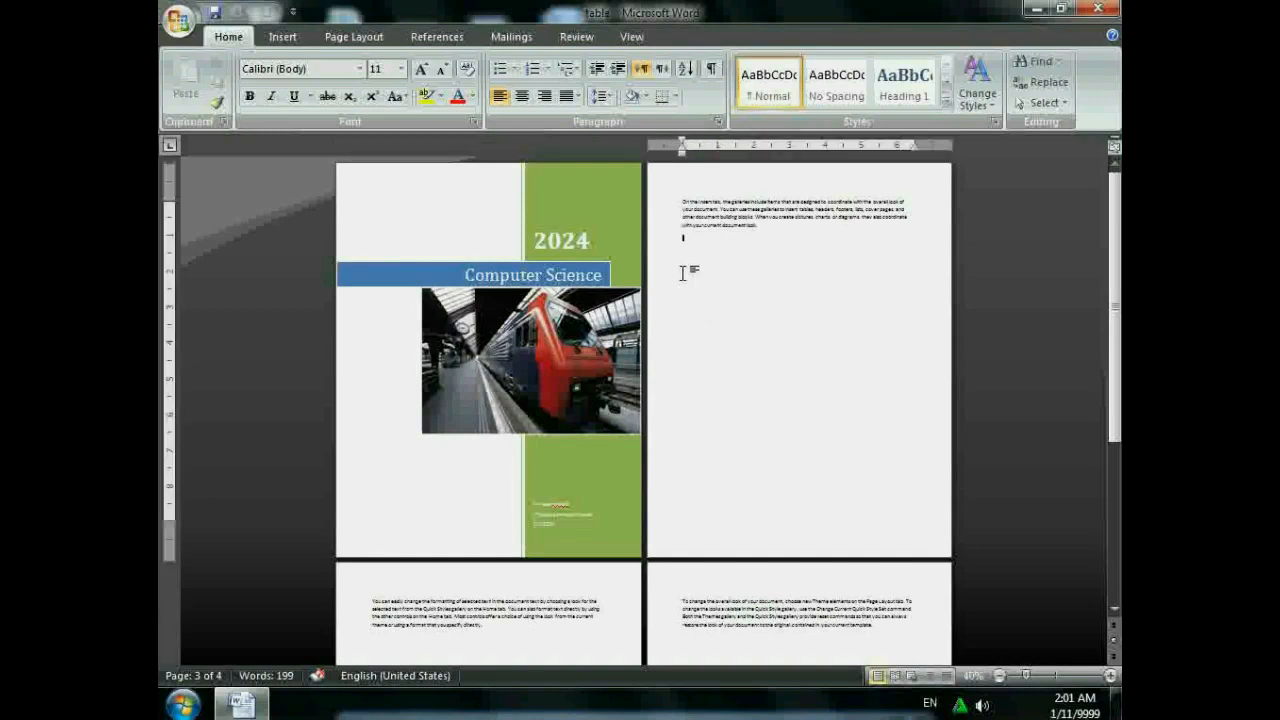
click(270, 38)
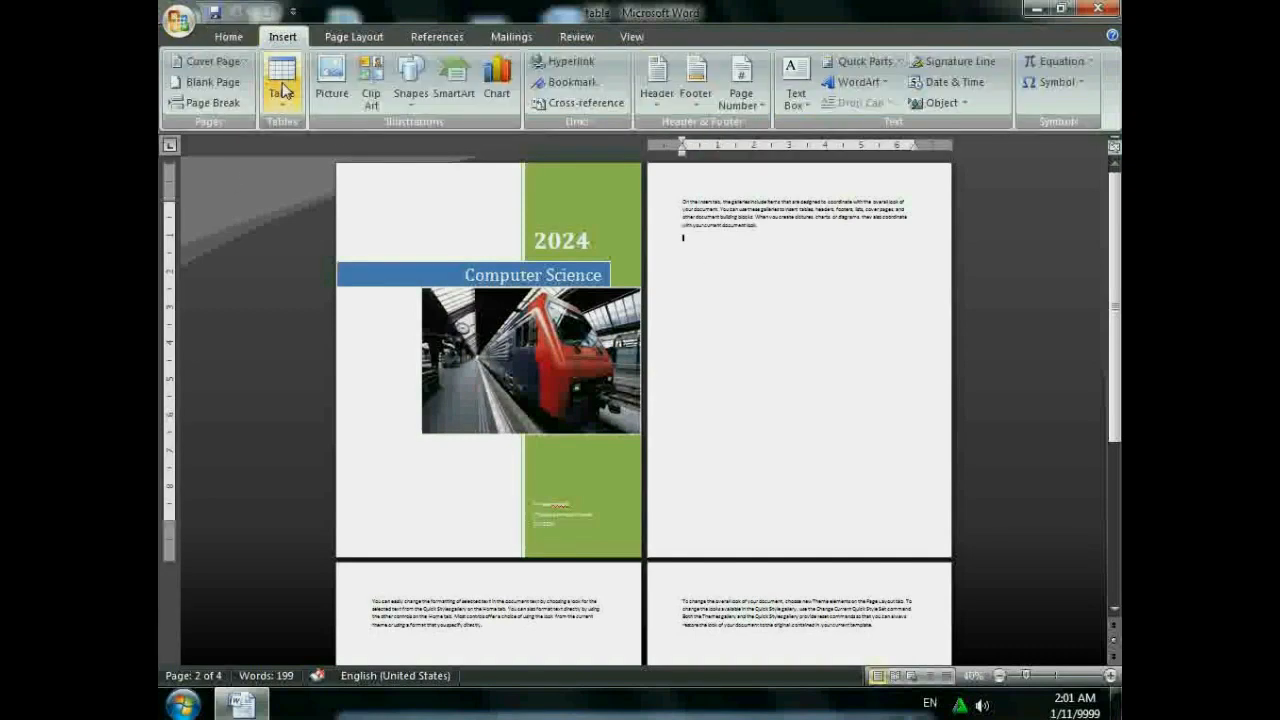
click(284, 88)
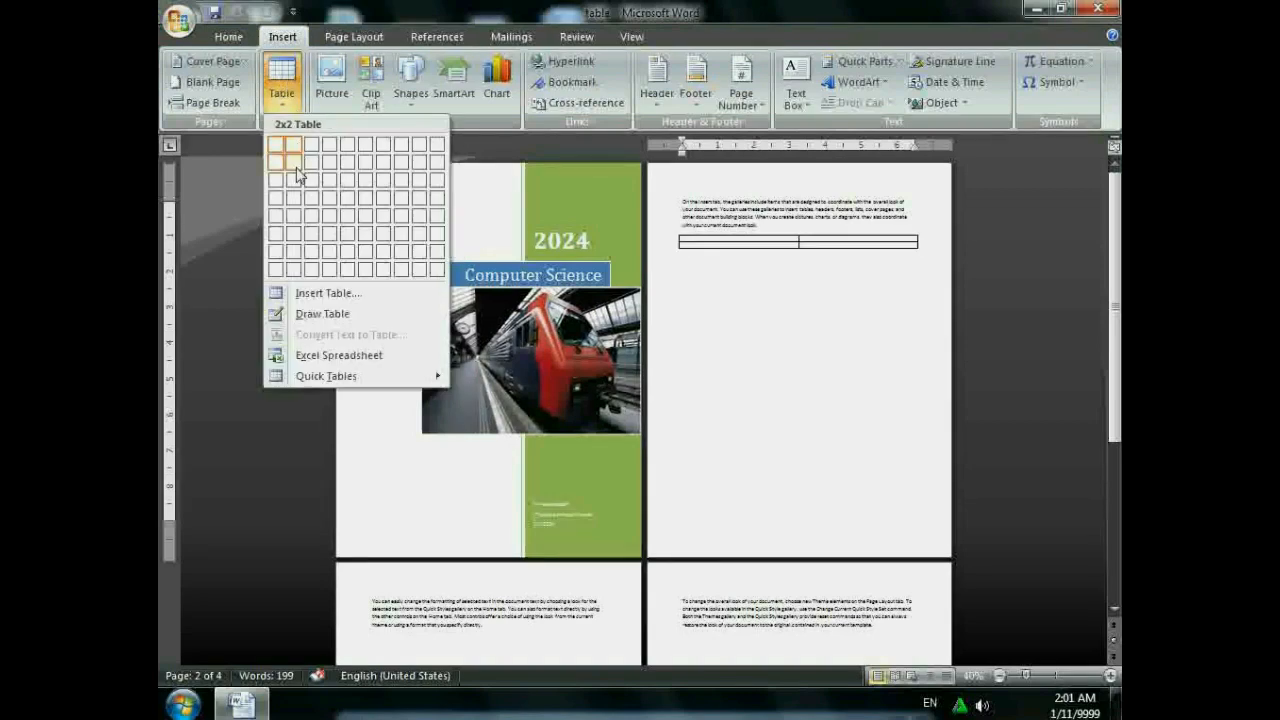
click(703, 289)
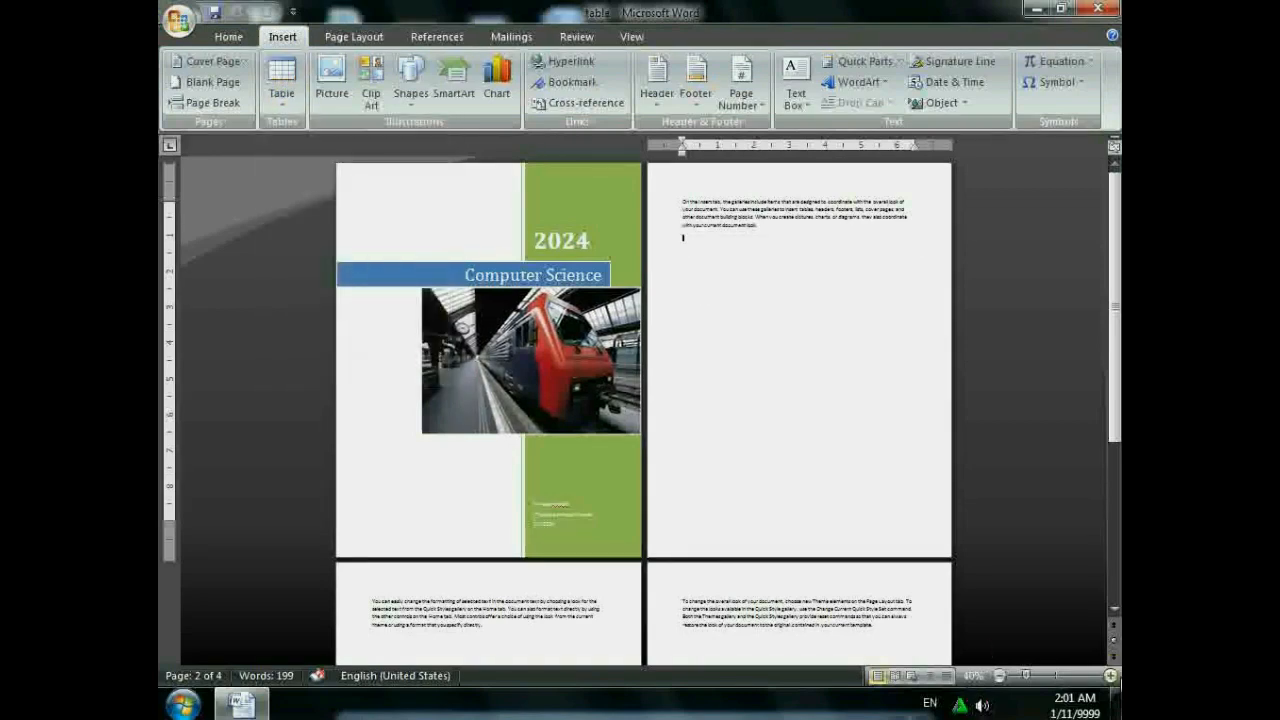
click(1111, 676)
click(1111, 676)
click(1111, 676)
click(1111, 676)
click(1111, 676)
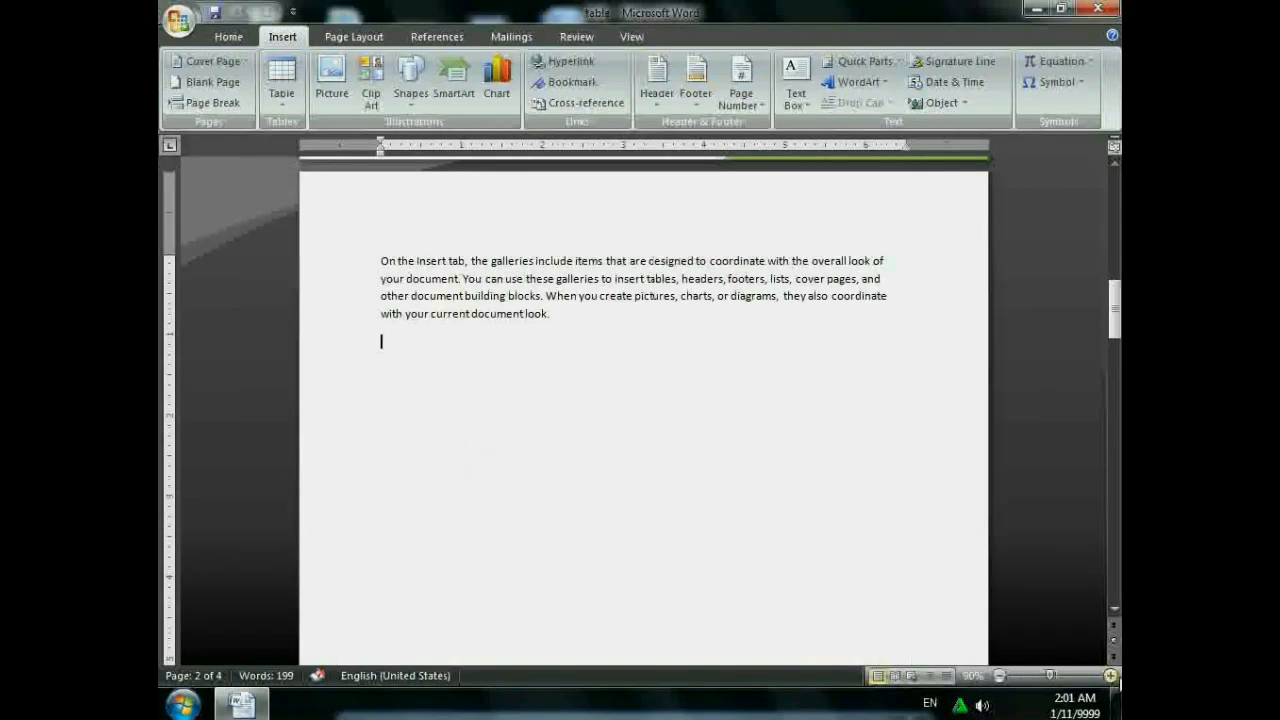
click(1111, 676)
click(285, 100)
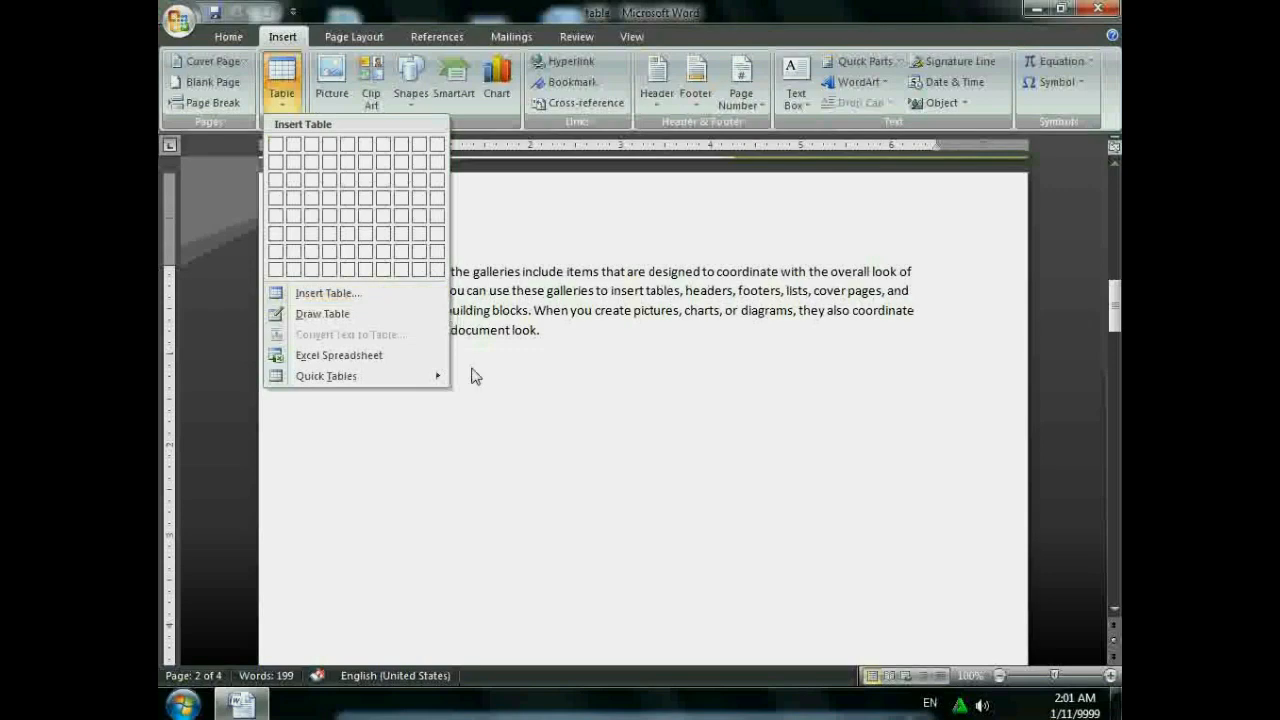
- Insert a 12-column, 10-row table through the Insert Table dialog
click(472, 376)
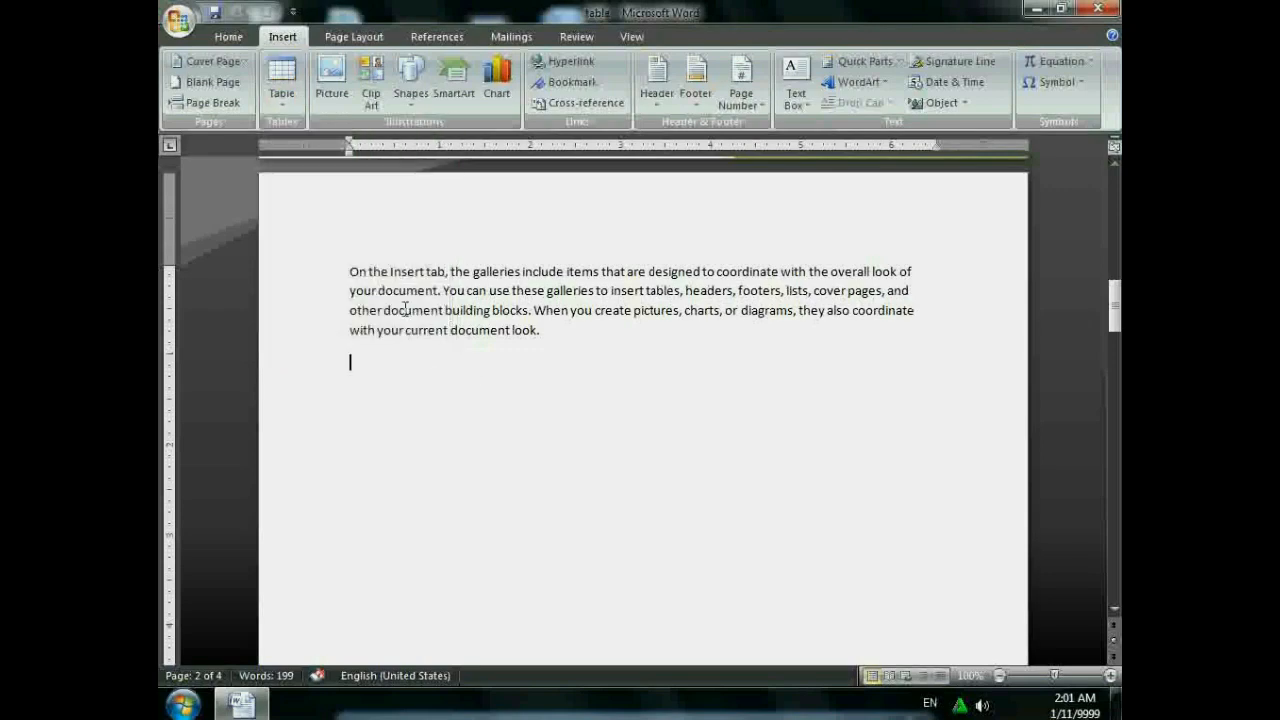
click(281, 85)
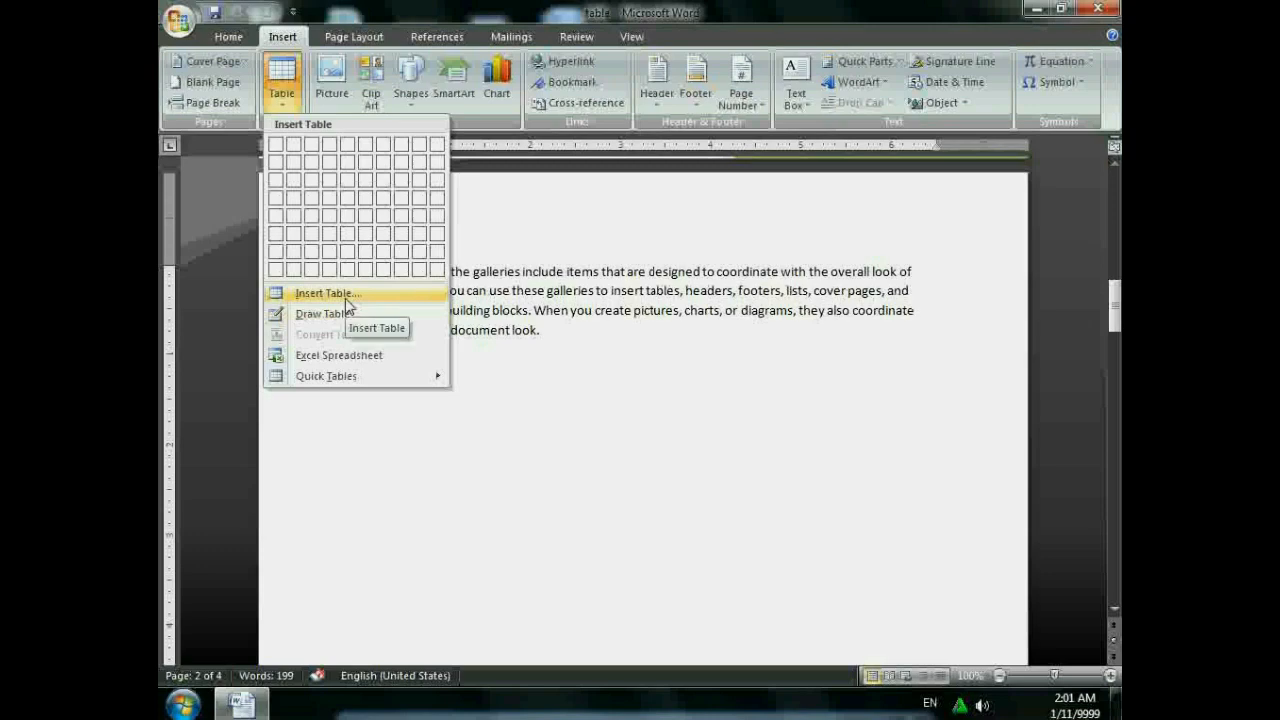
click(345, 297)
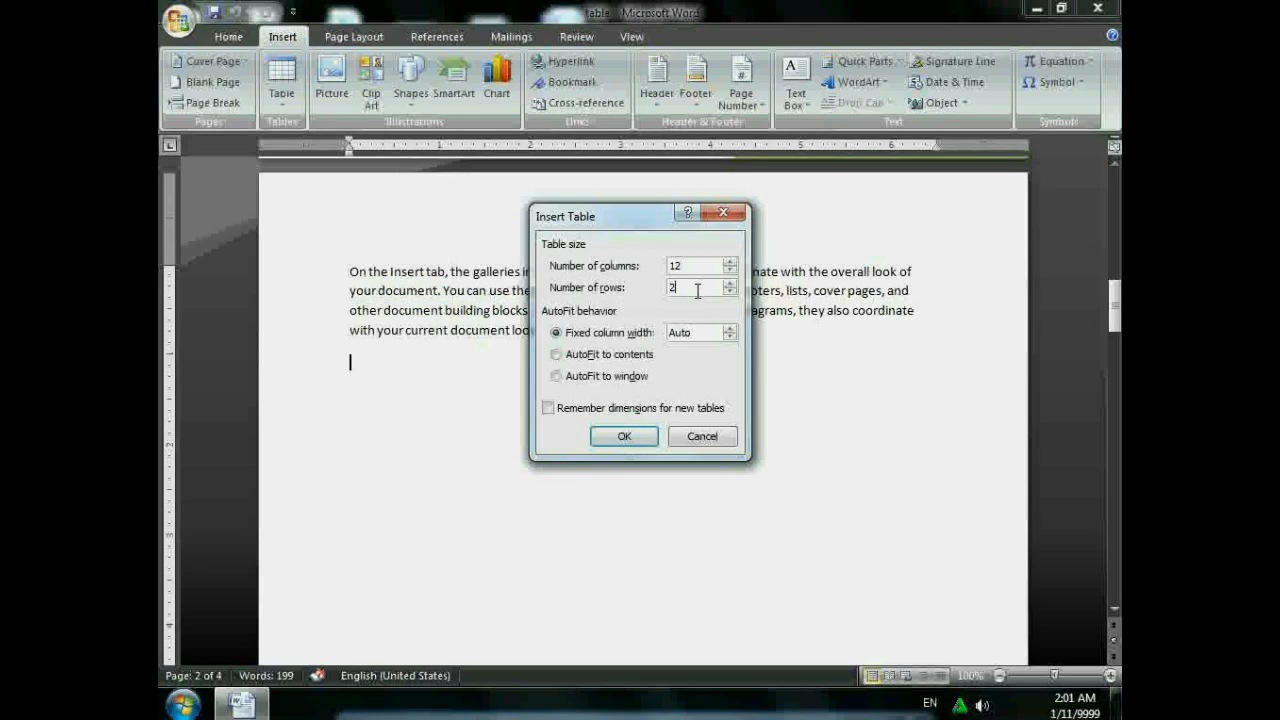
key(BackSpace)
text(10)
key(Return)
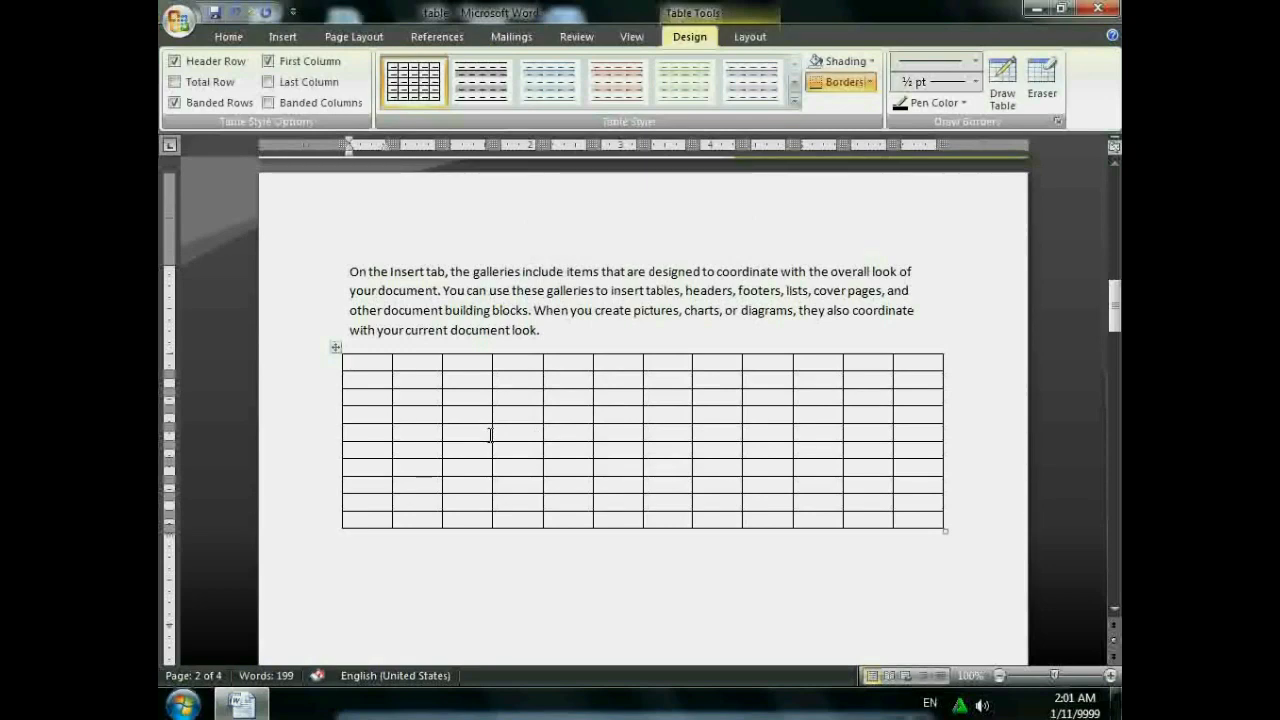
- Apply the Table Grid style and fill the table's first row with green shading
click(796, 102)
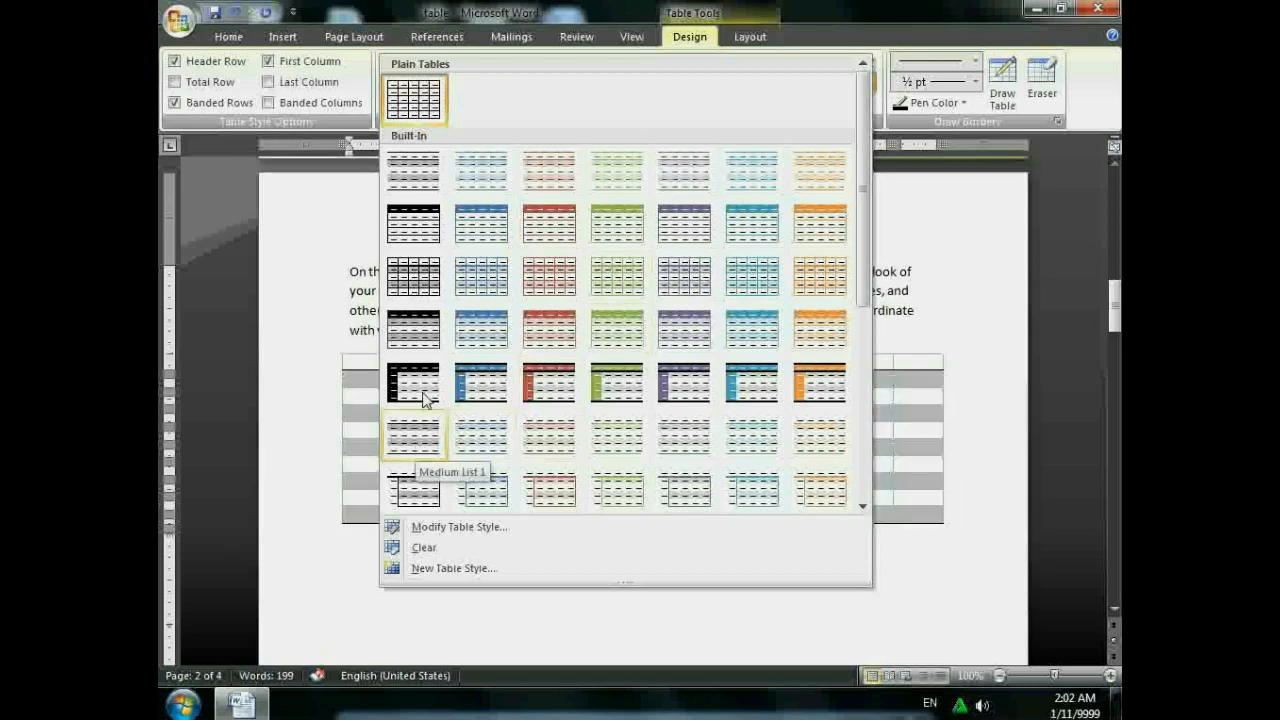
click(413, 99)
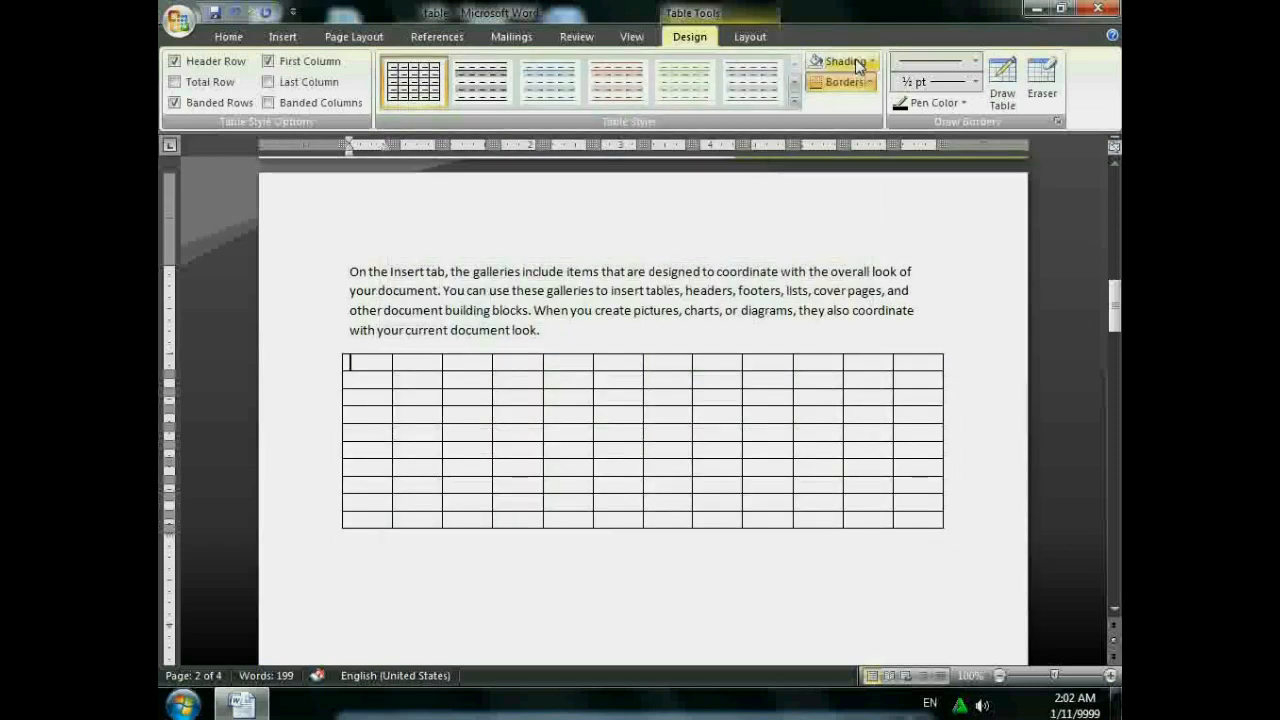
drag(410, 362, 907, 362)
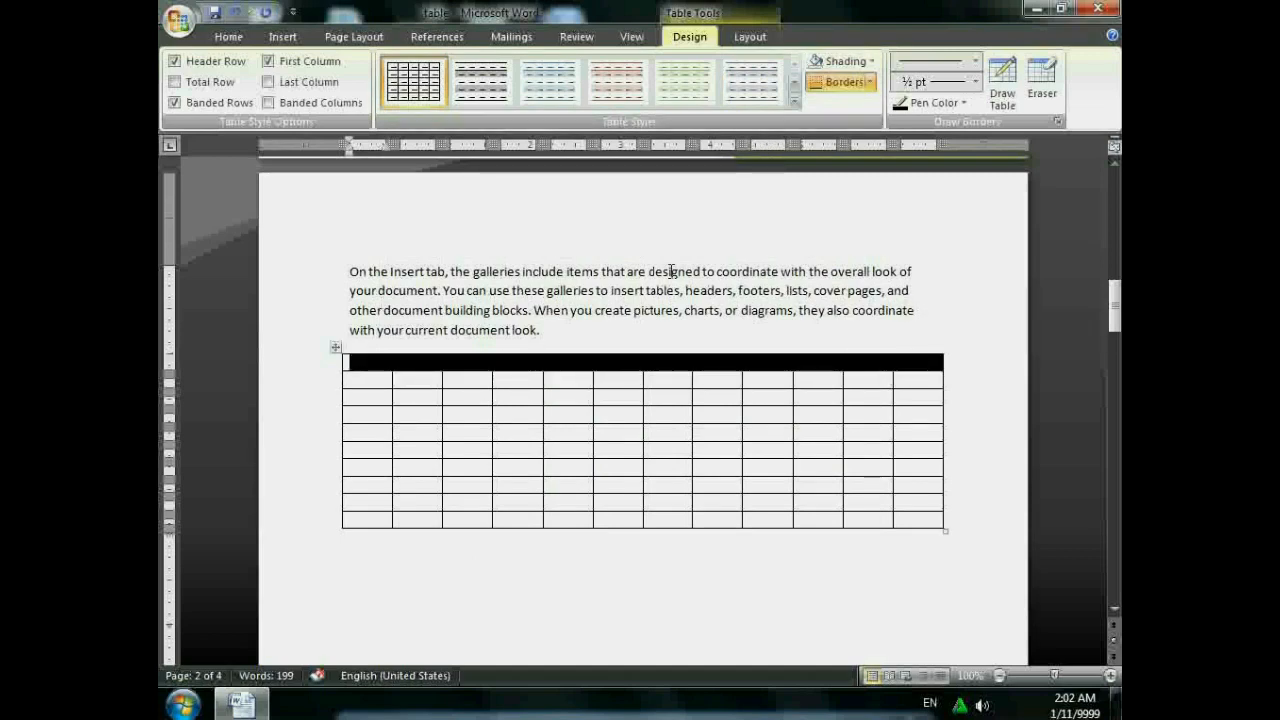
click(870, 61)
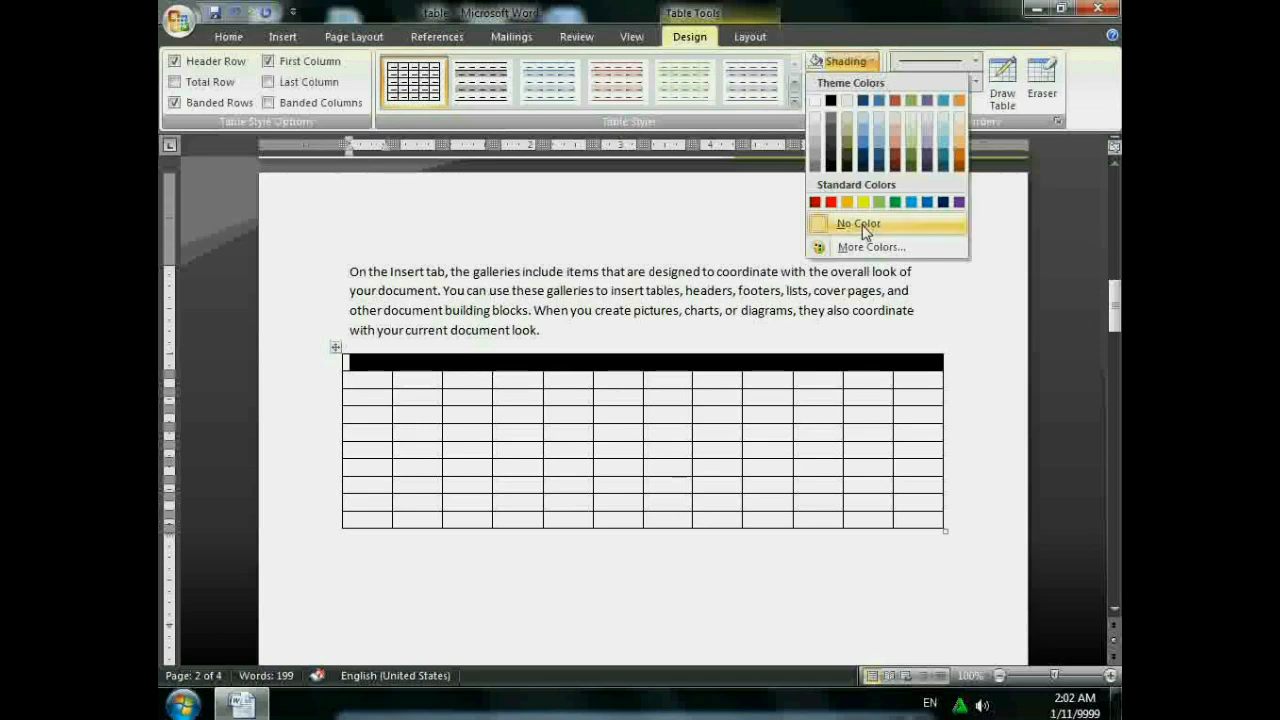
click(895, 201)
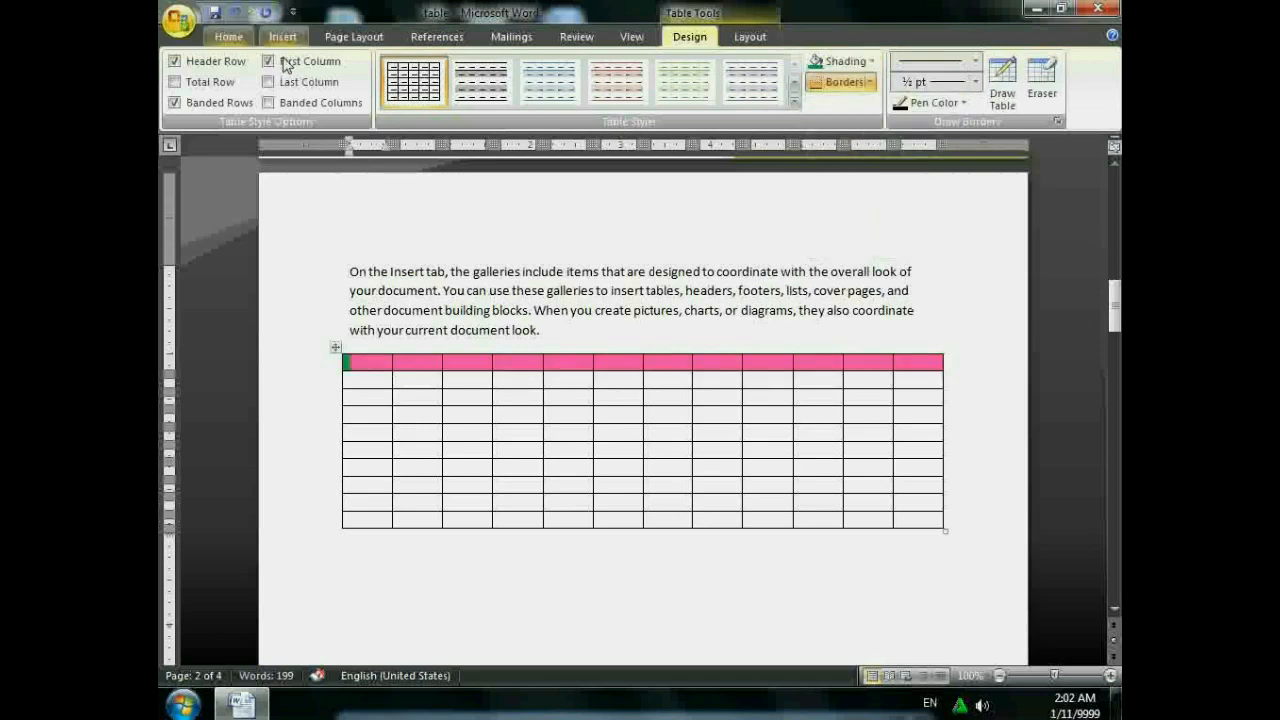
click(417, 366)
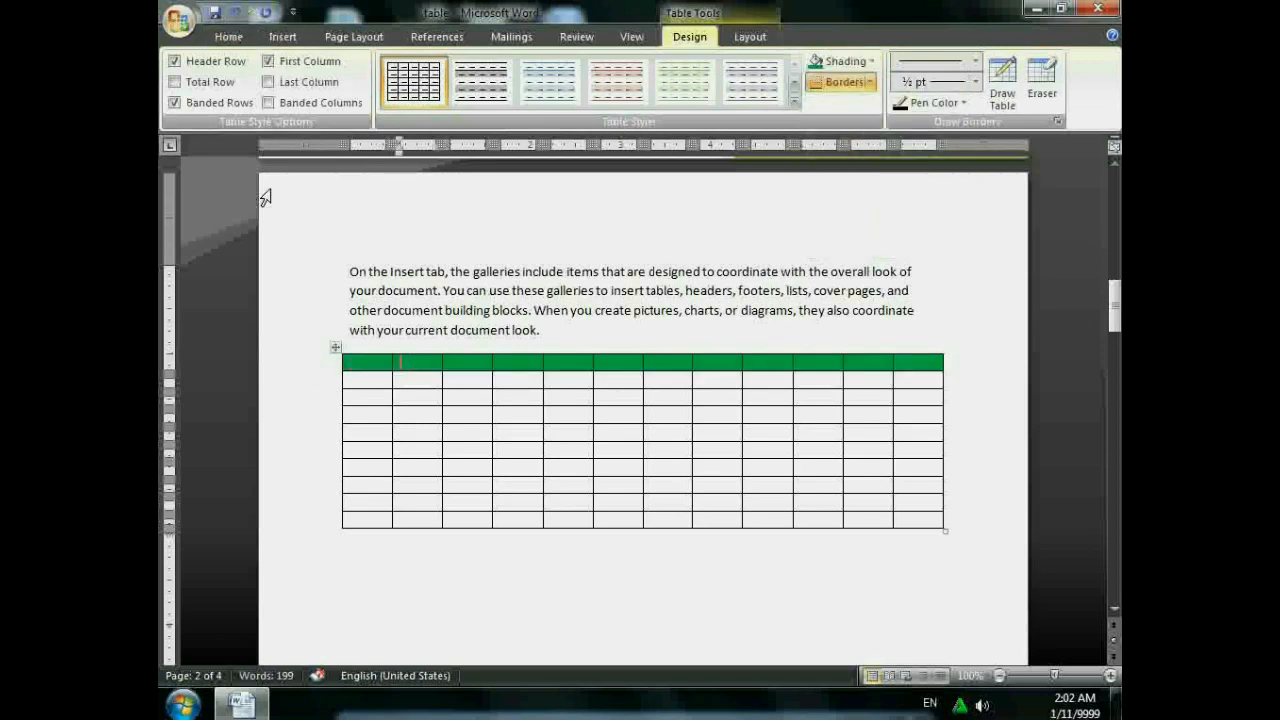
click(240, 37)
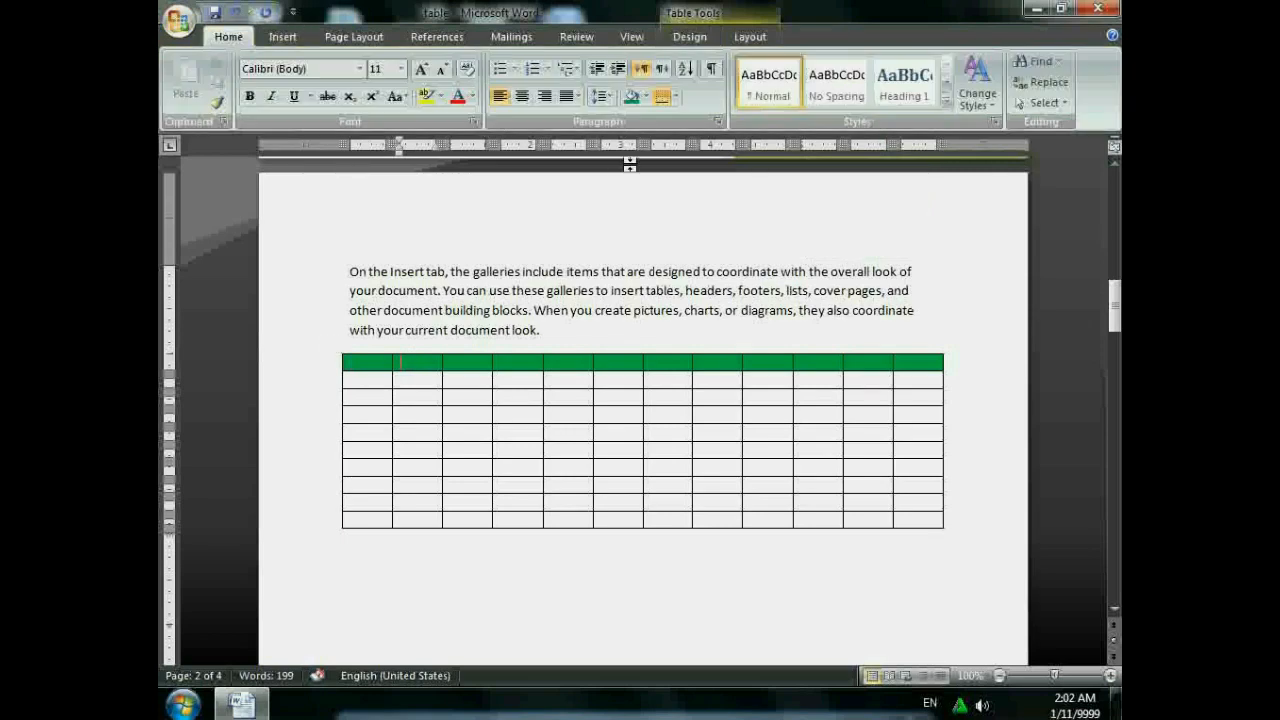
click(689, 37)
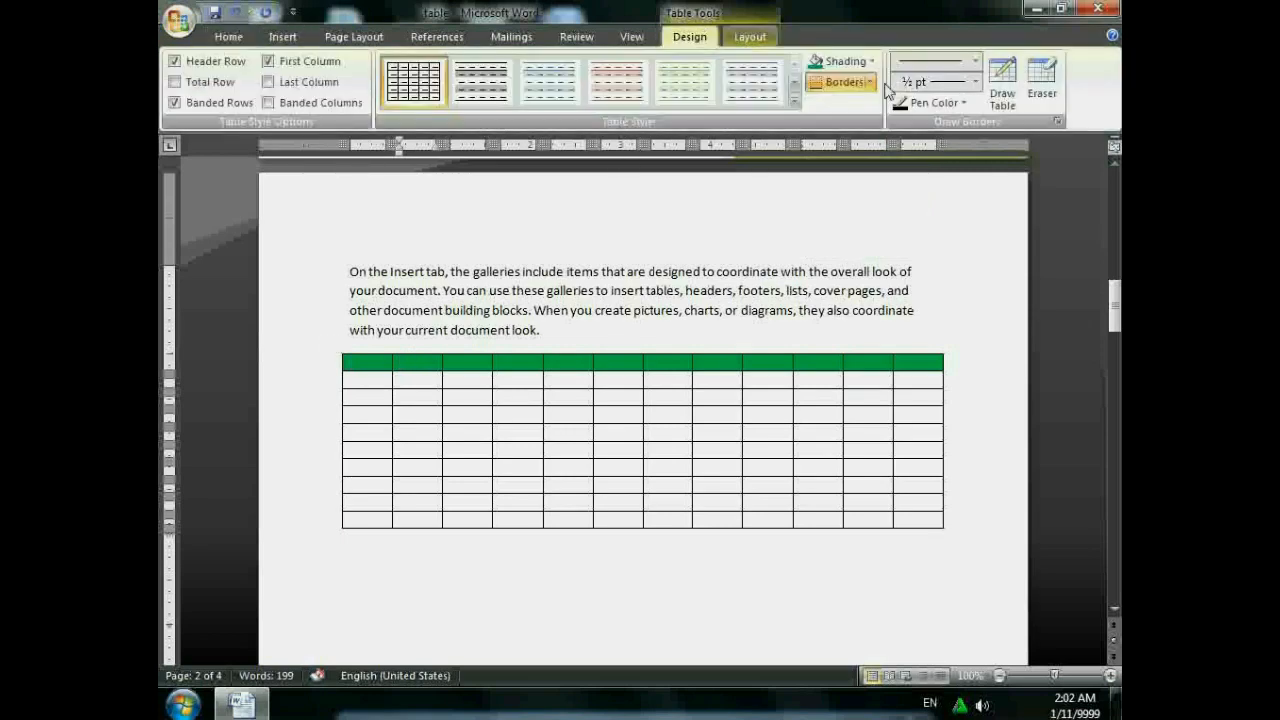
click(718, 419)
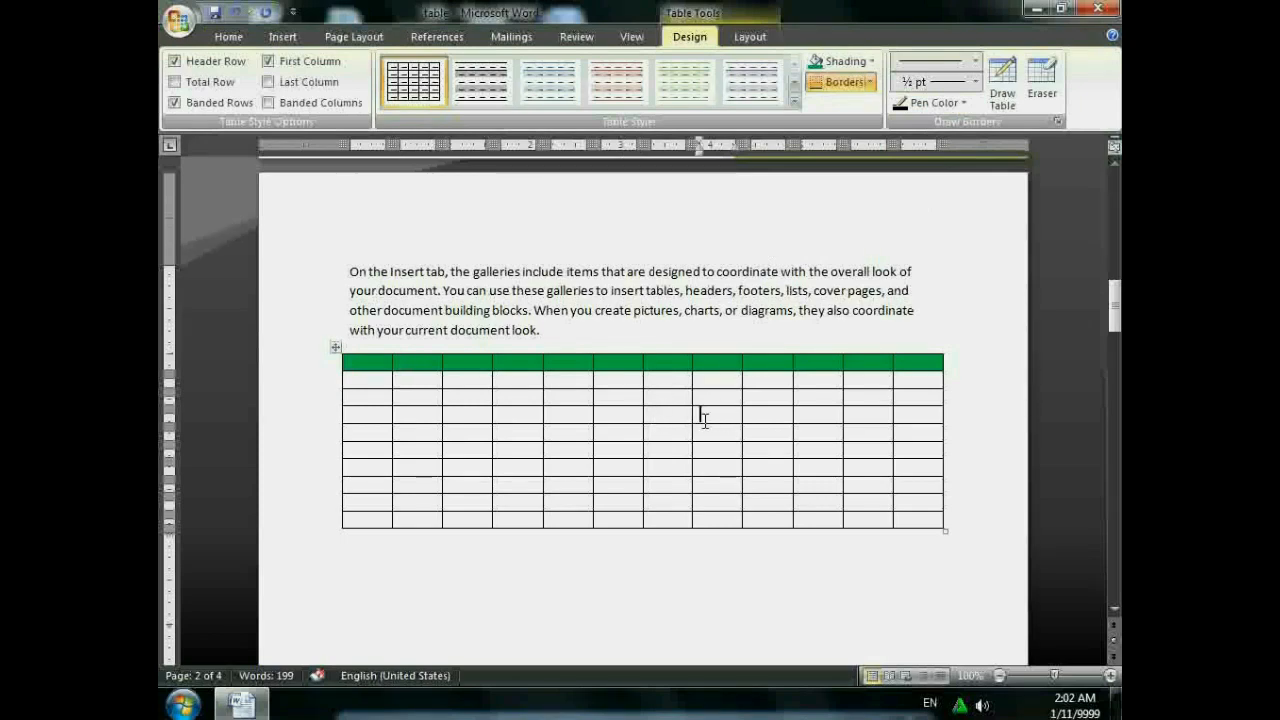
- Remove the current cell's borders and draw thick lines across the last column's top cells
click(871, 83)
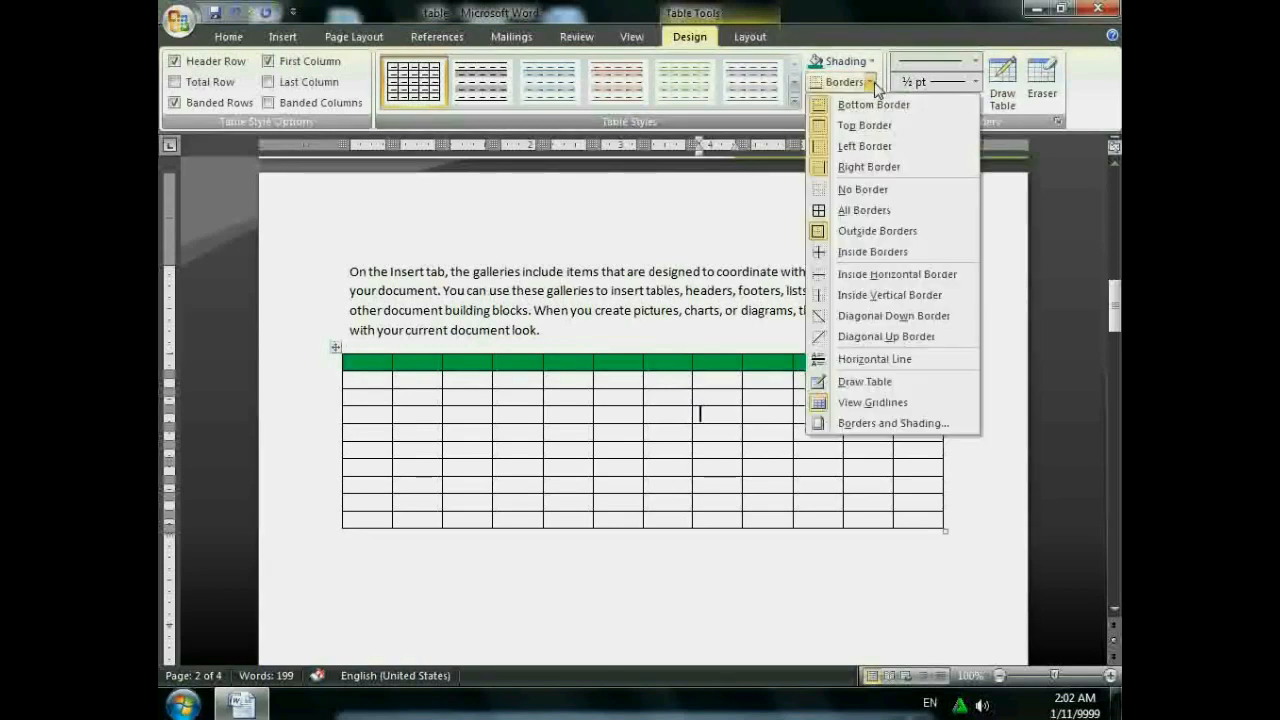
click(875, 195)
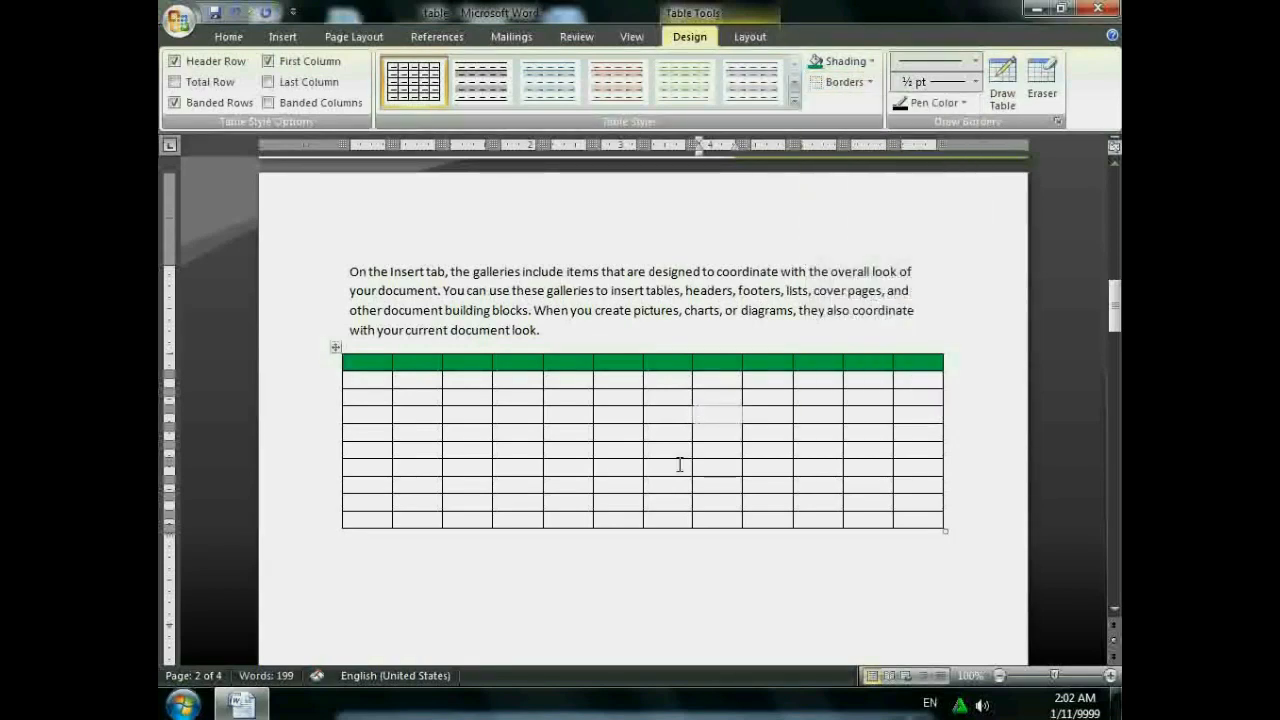
click(718, 410)
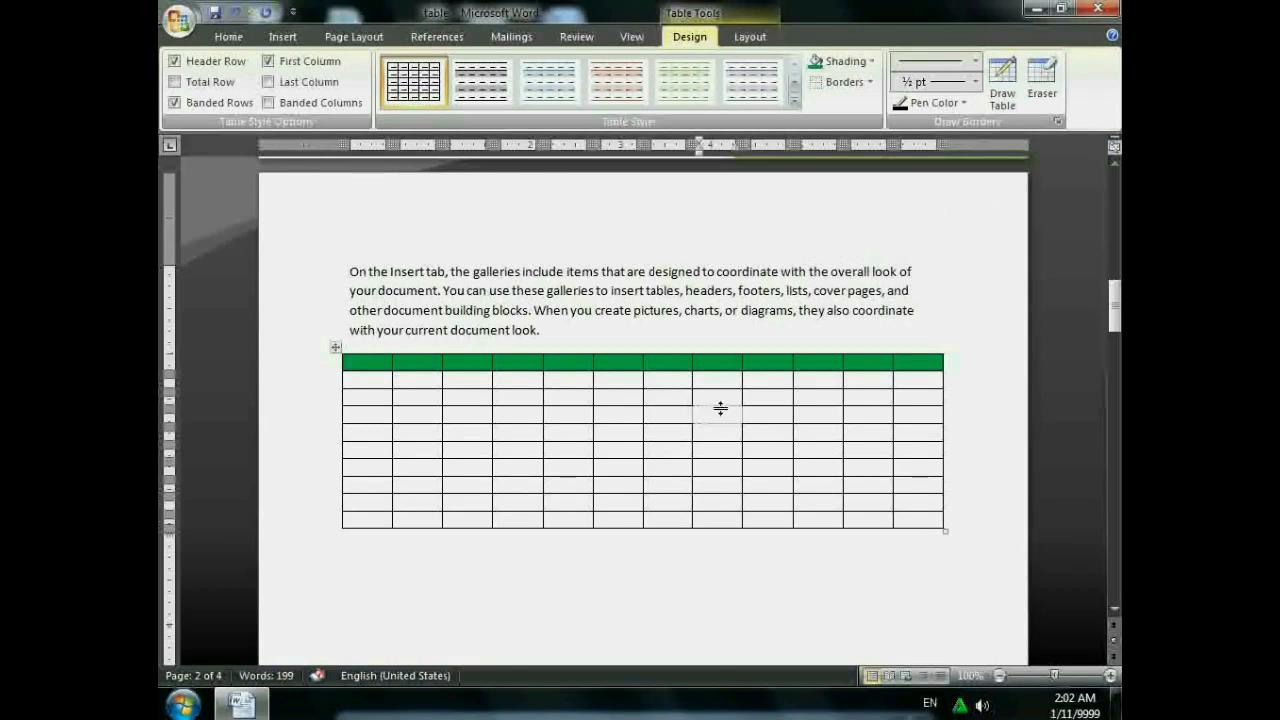
click(976, 62)
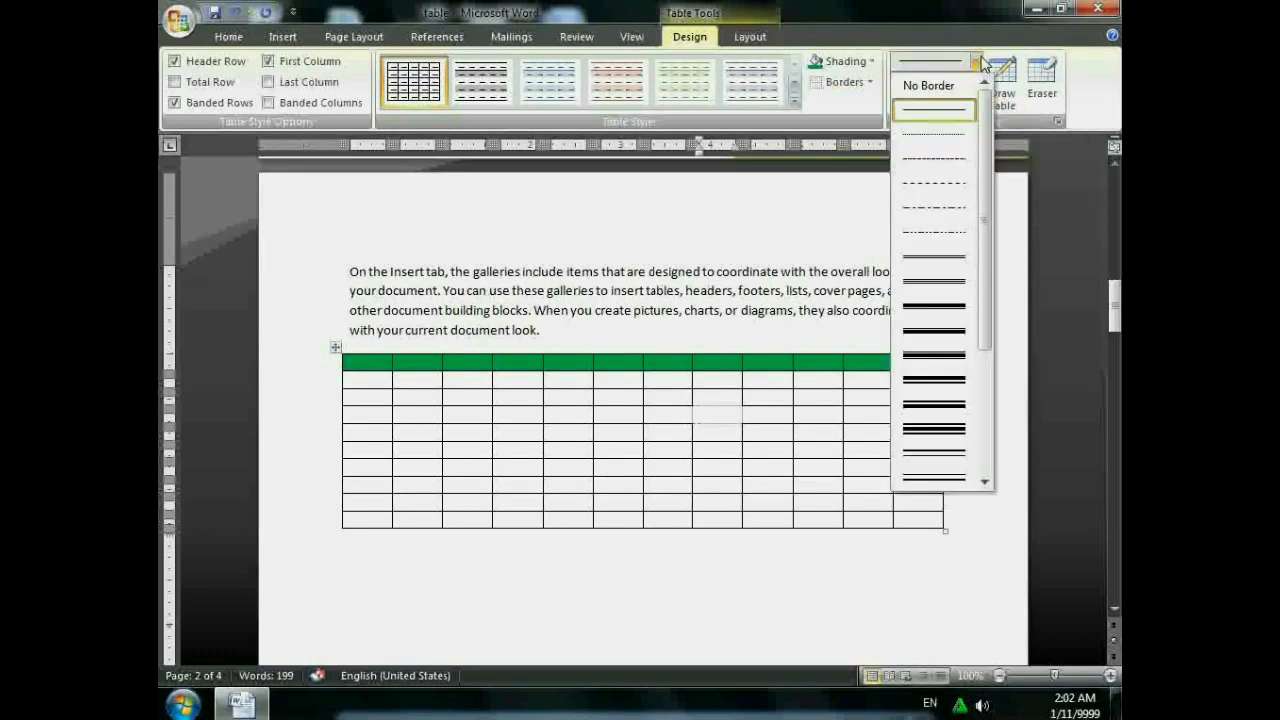
click(930, 356)
mouse_move(906, 384)
mouse_down()
mouse_move(940, 390)
mouse_move(940, 415)
mouse_move(896, 418)
mouse_up()
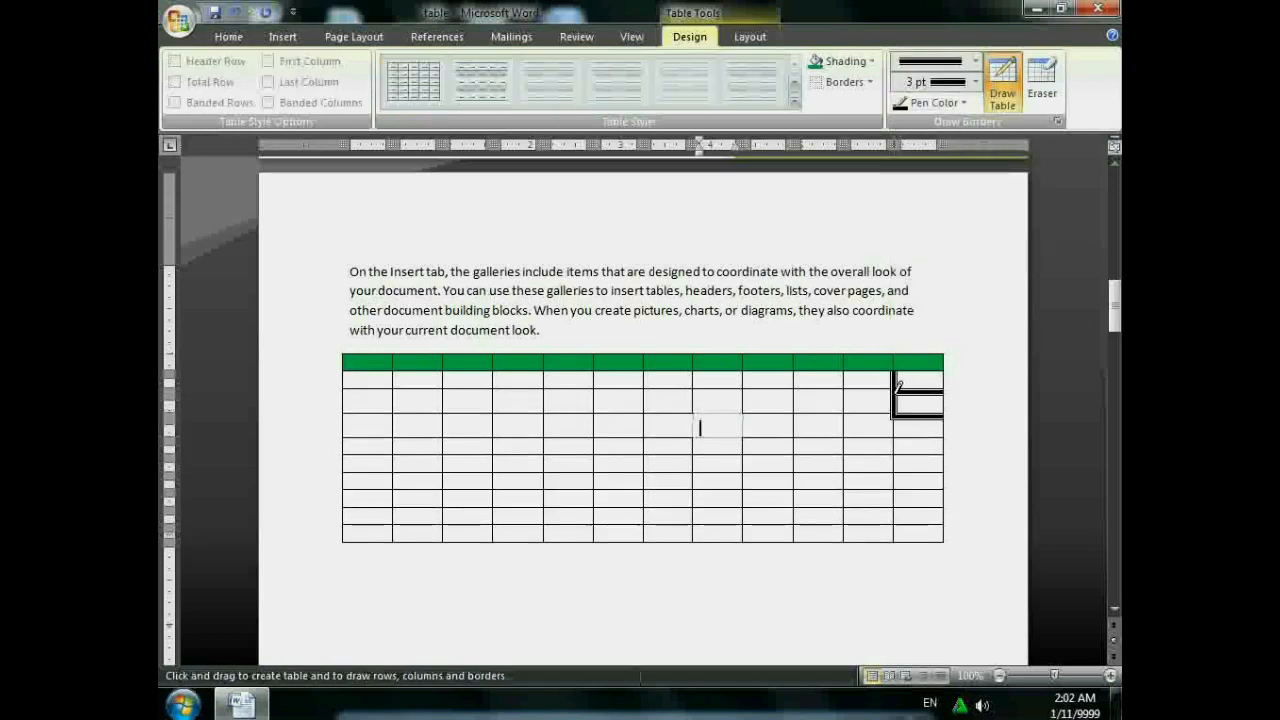
- Set the border pen to 6 pt weight and red colour, drawing a thick border
click(975, 83)
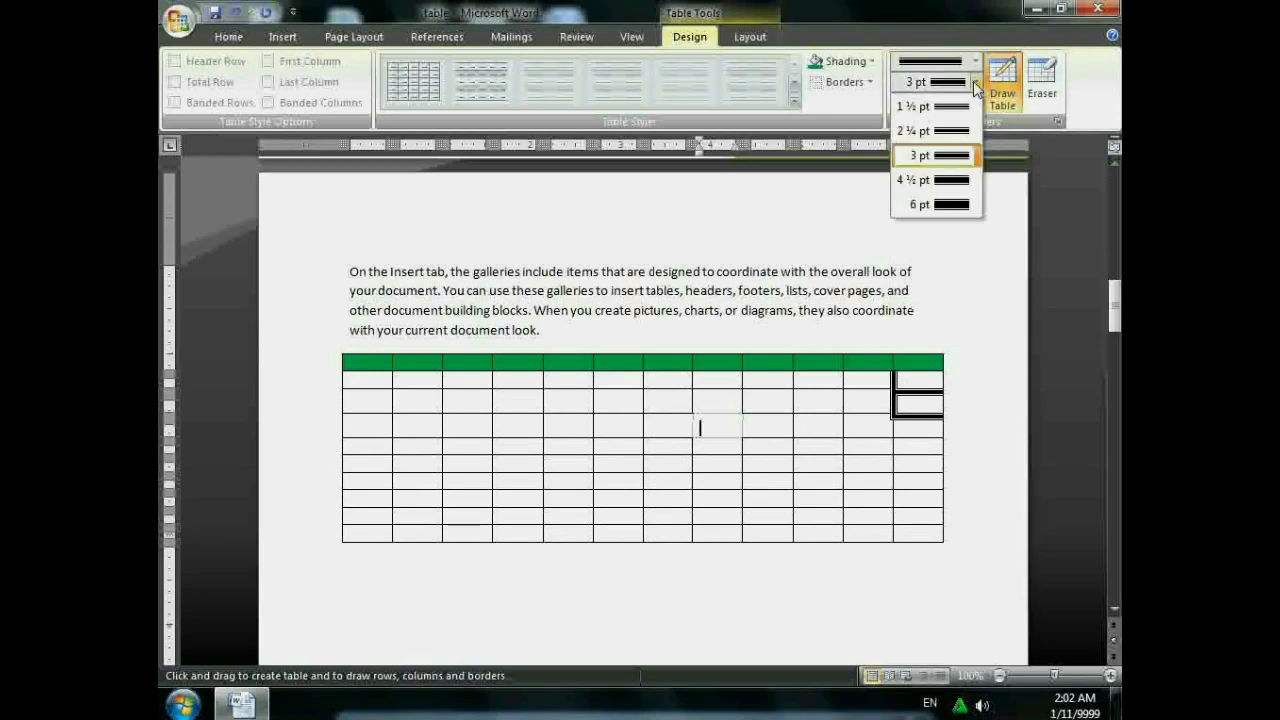
click(940, 204)
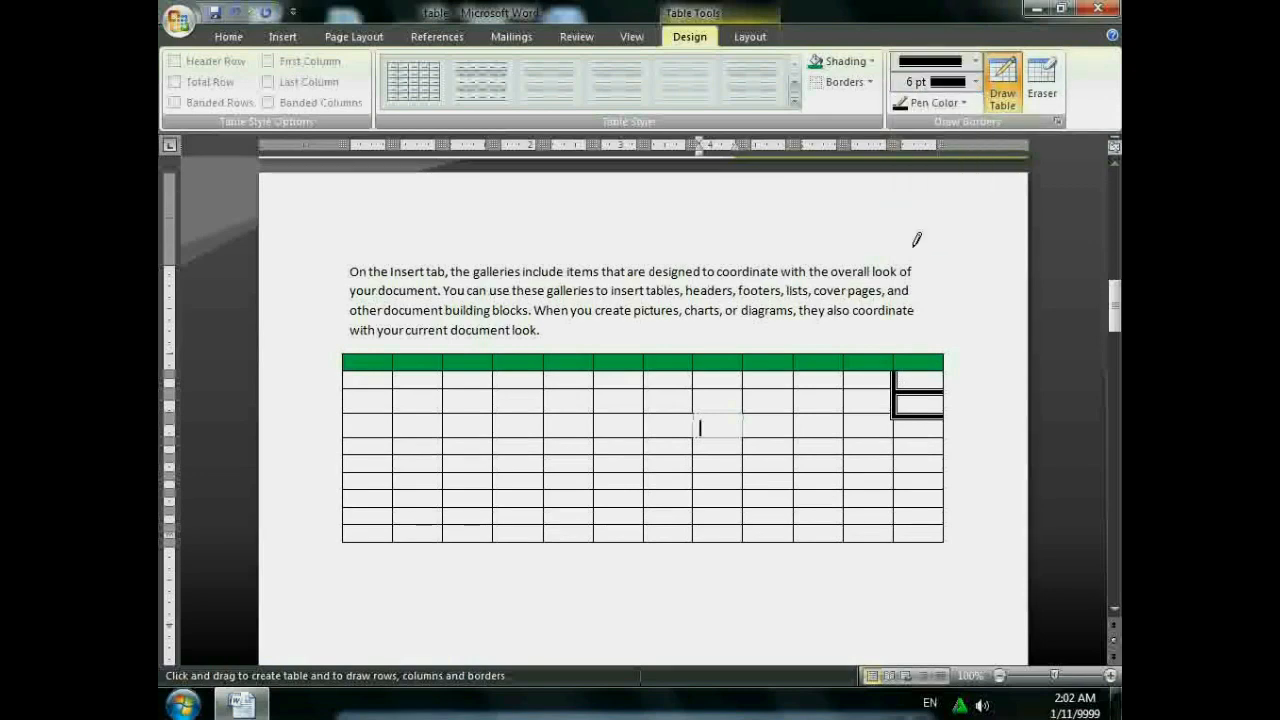
click(858, 388)
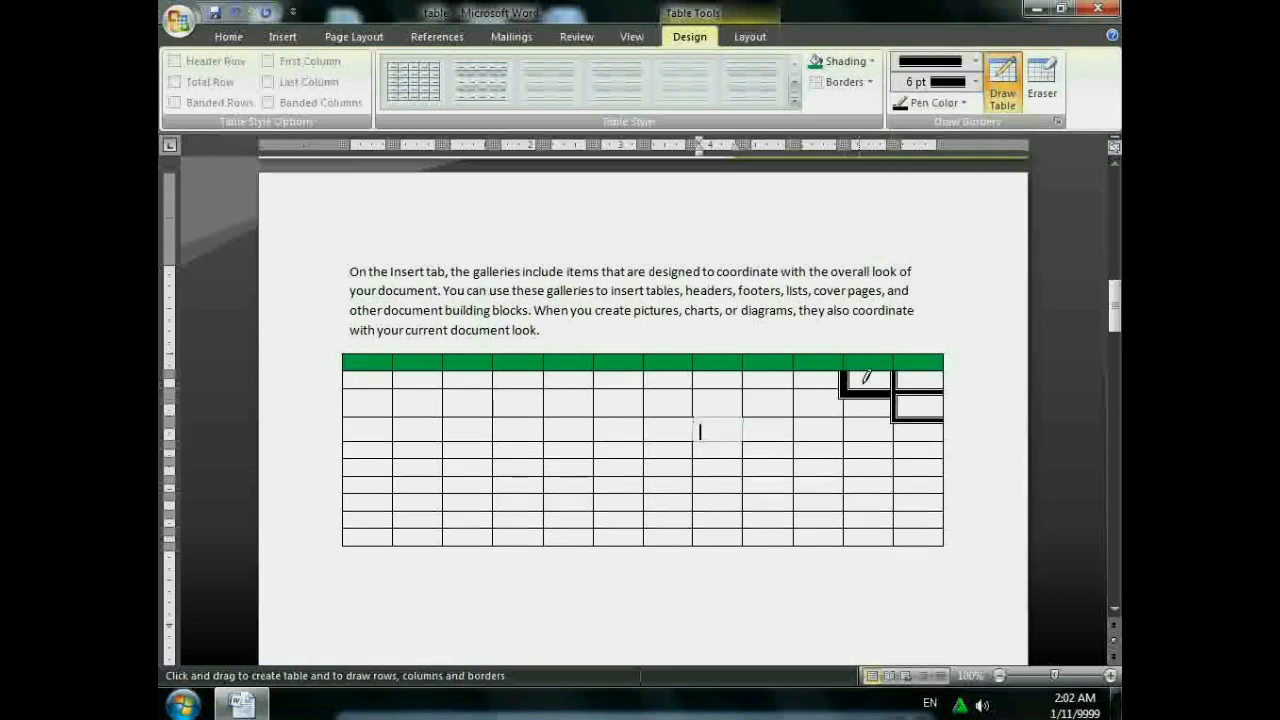
click(969, 99)
click(914, 267)
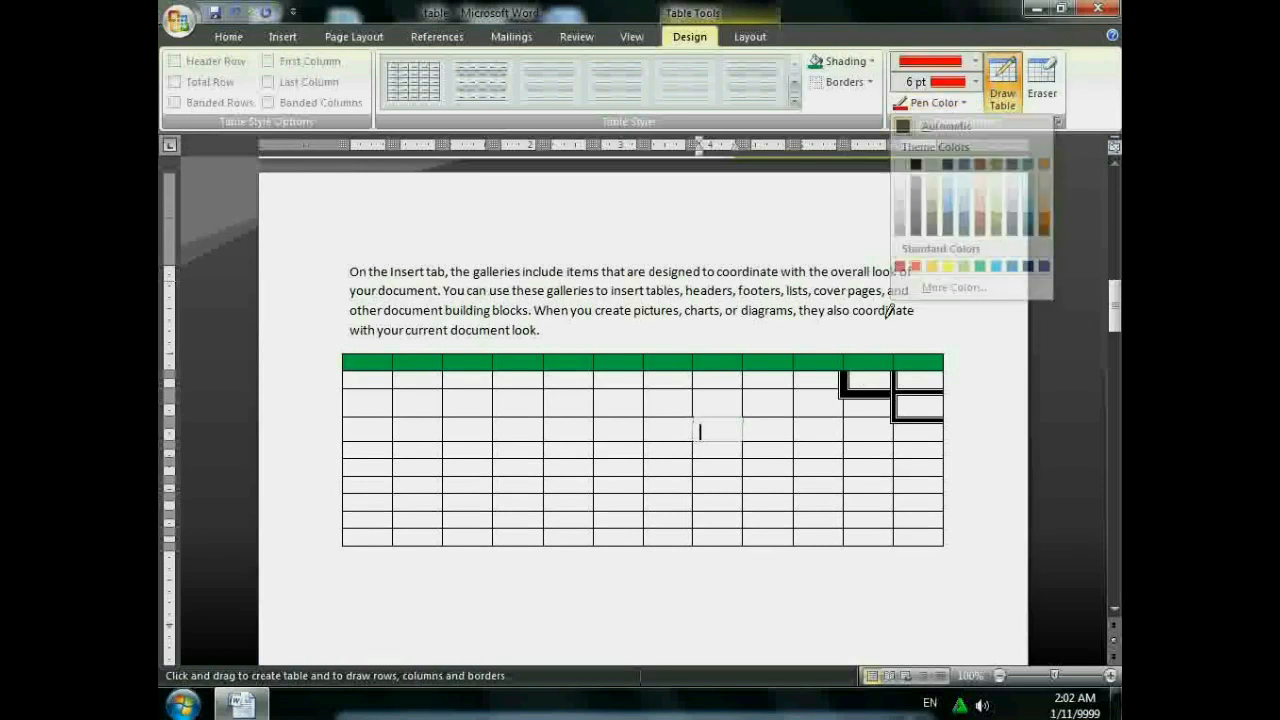
- Redraw four cell borders in the eleventh column in red, undoing the stray box below
click(859, 388)
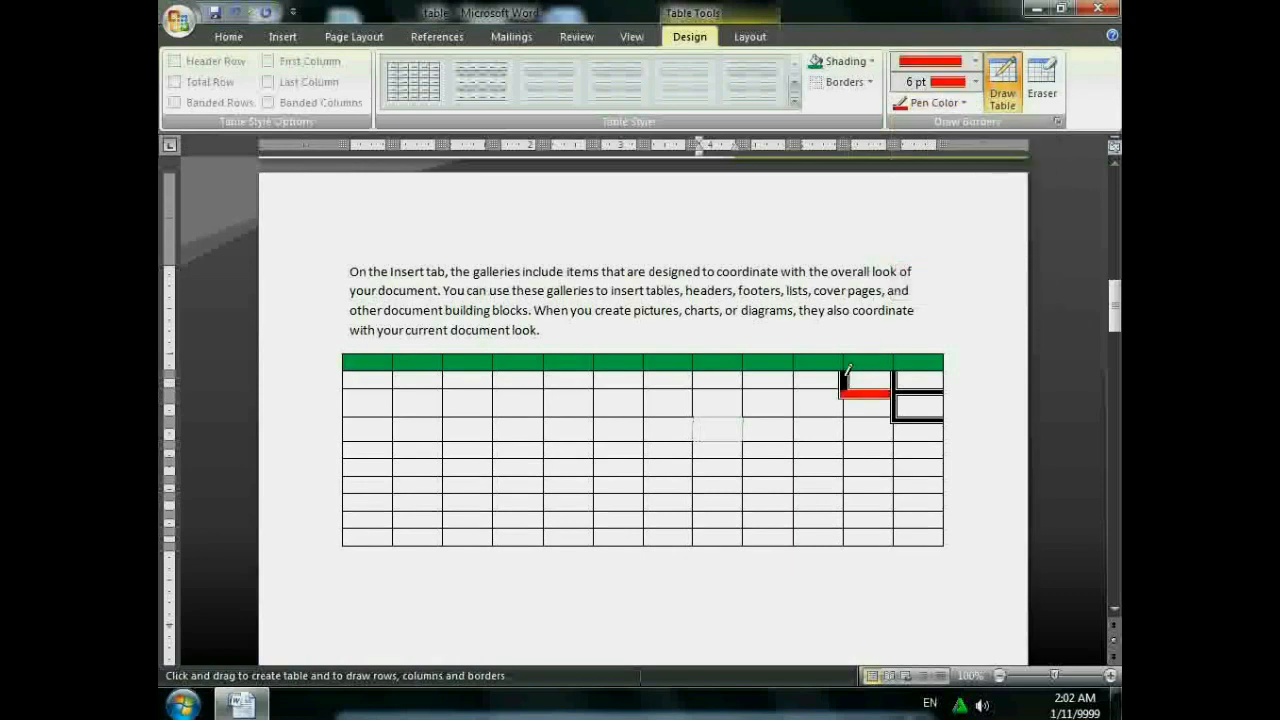
click(842, 382)
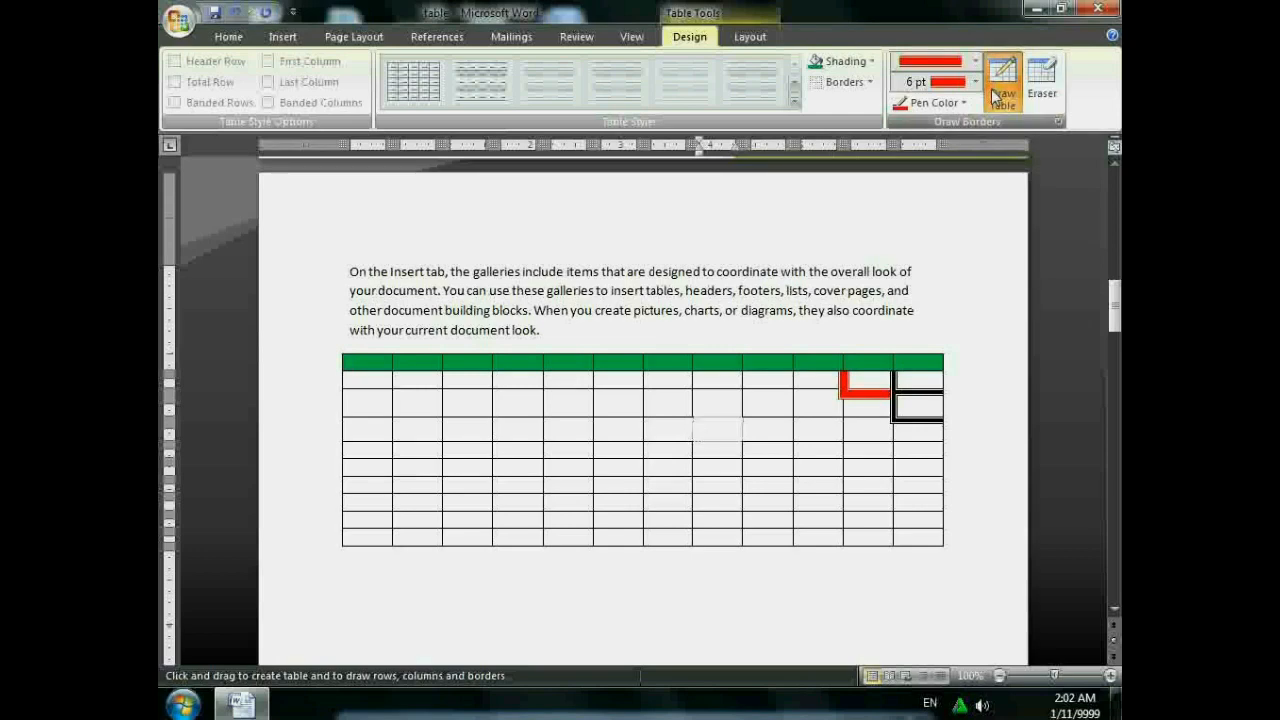
click(862, 461)
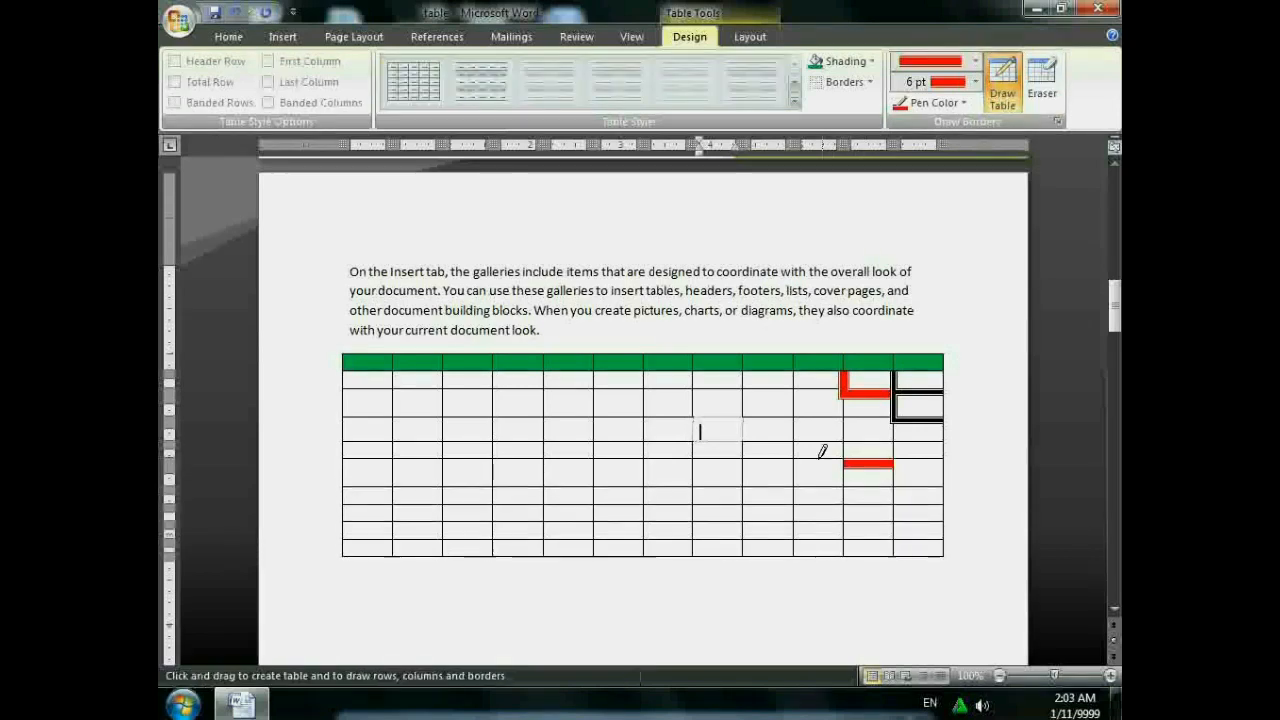
click(844, 476)
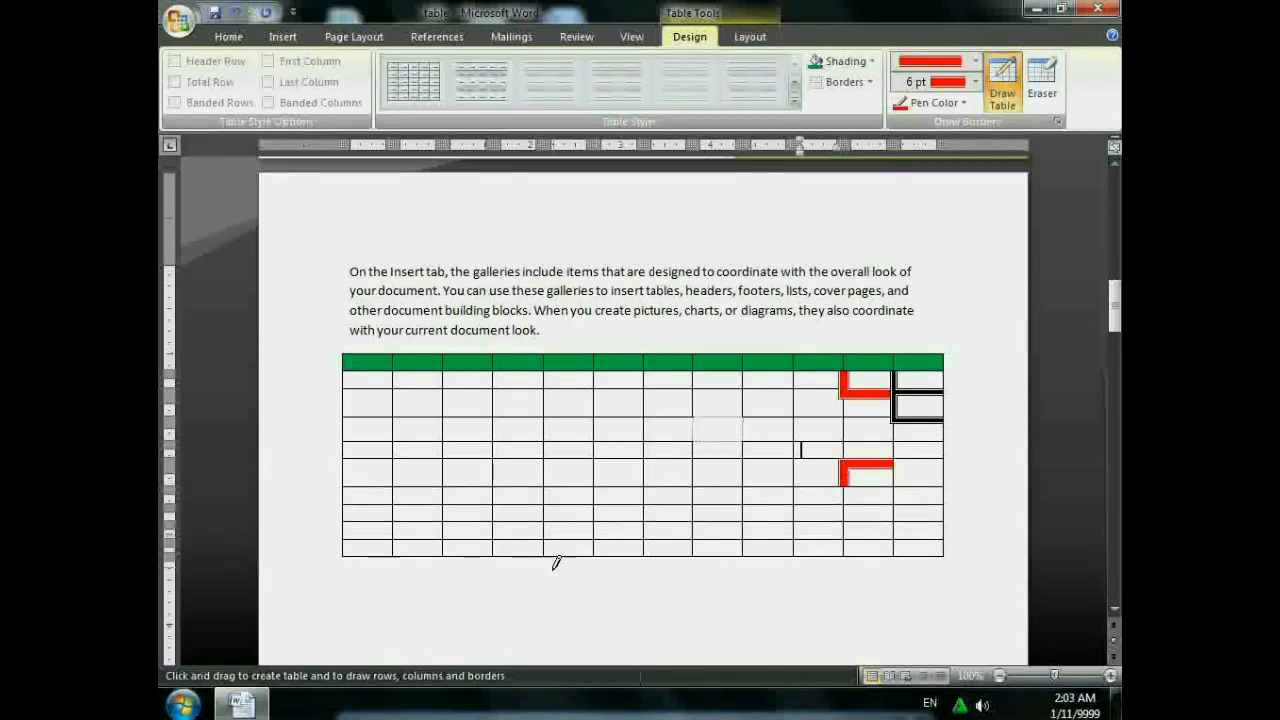
drag(343, 545, 946, 567)
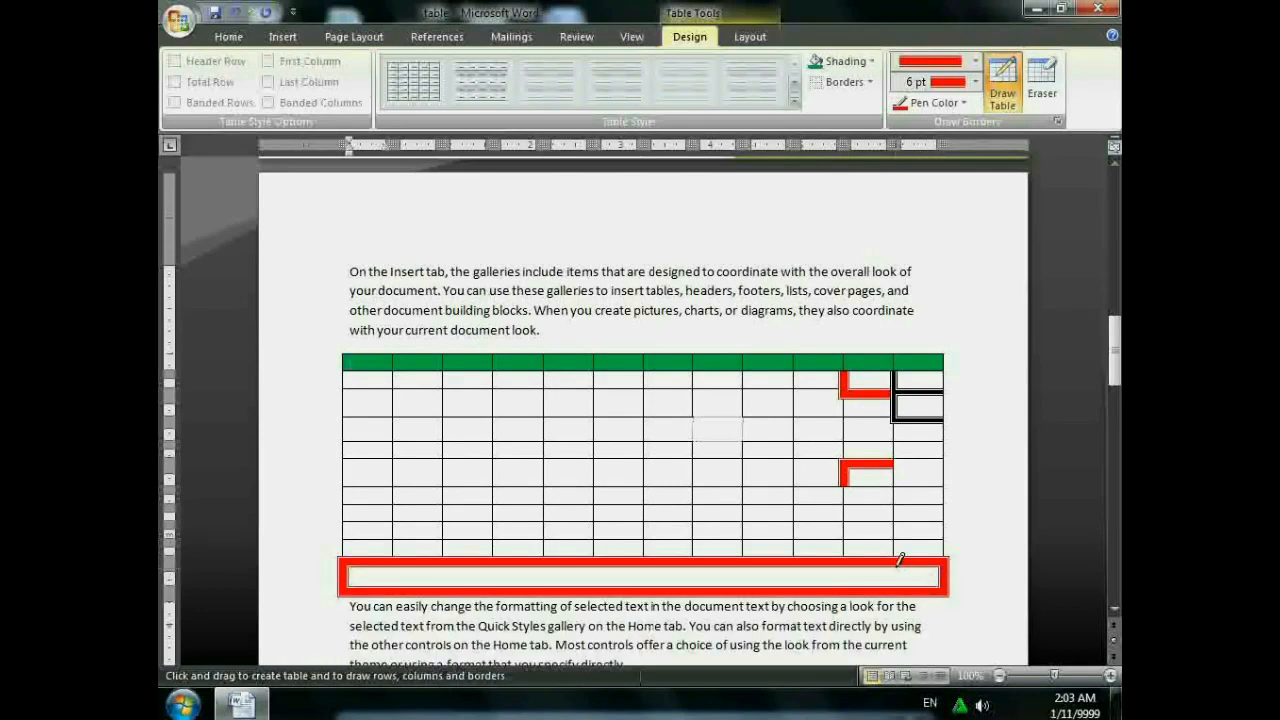
key(ctrl+z)
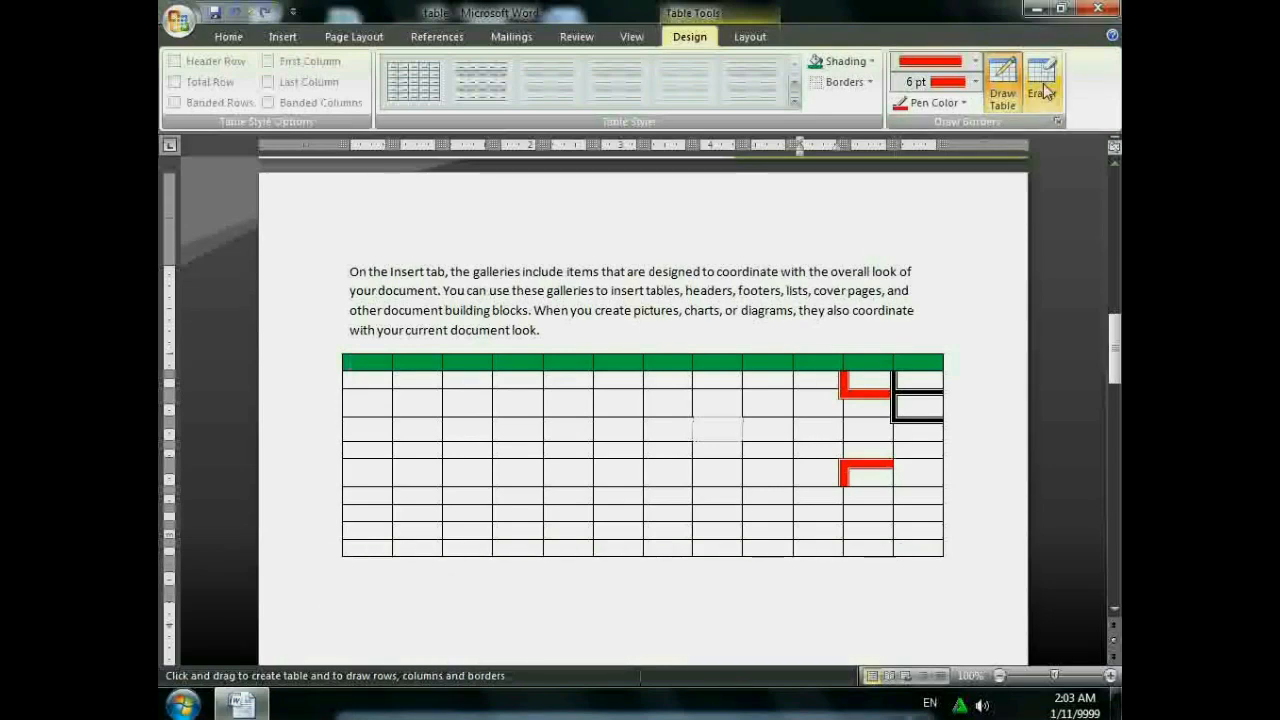
- Erase the three red borders and two thick black borders near the table's top-right
click(1041, 80)
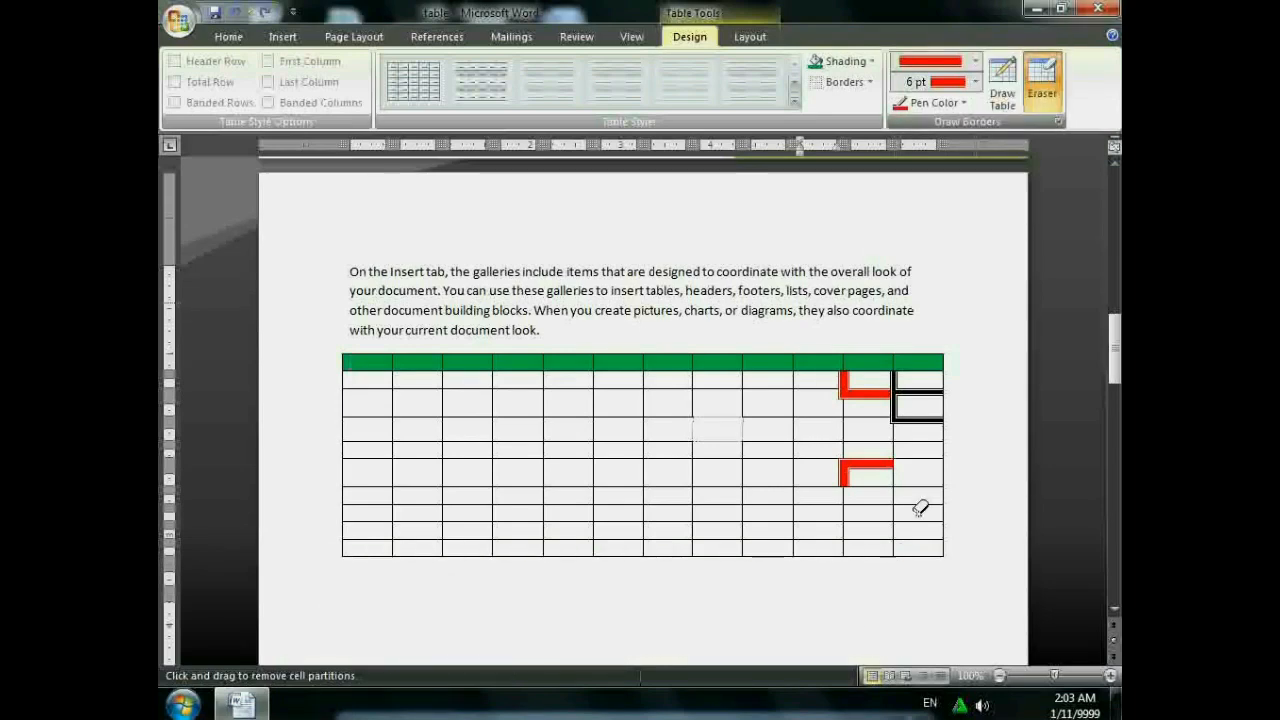
click(875, 459)
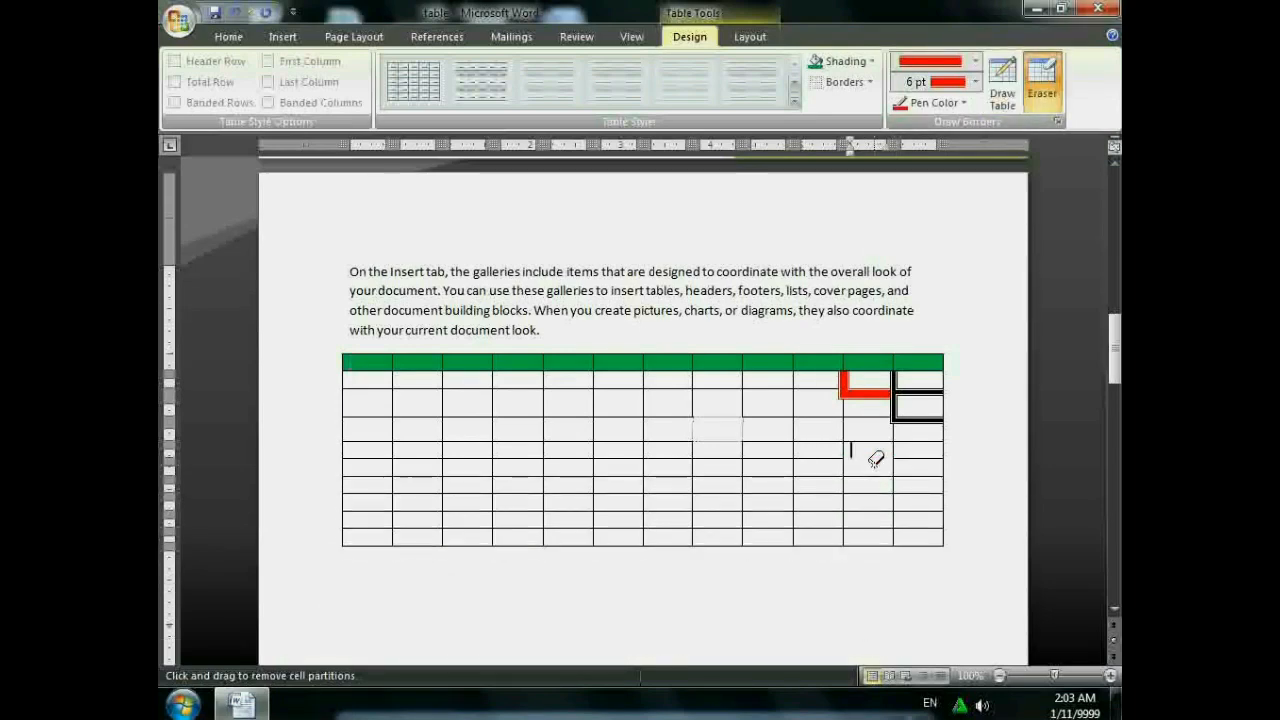
click(879, 392)
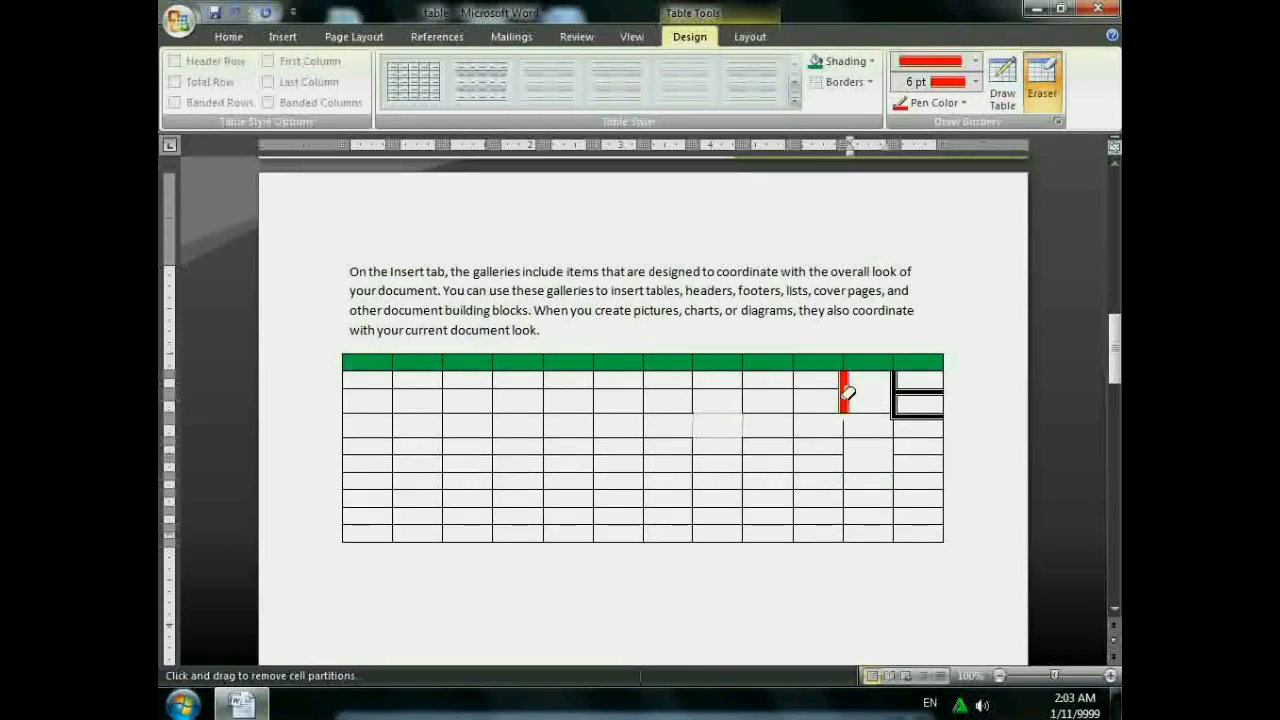
click(846, 393)
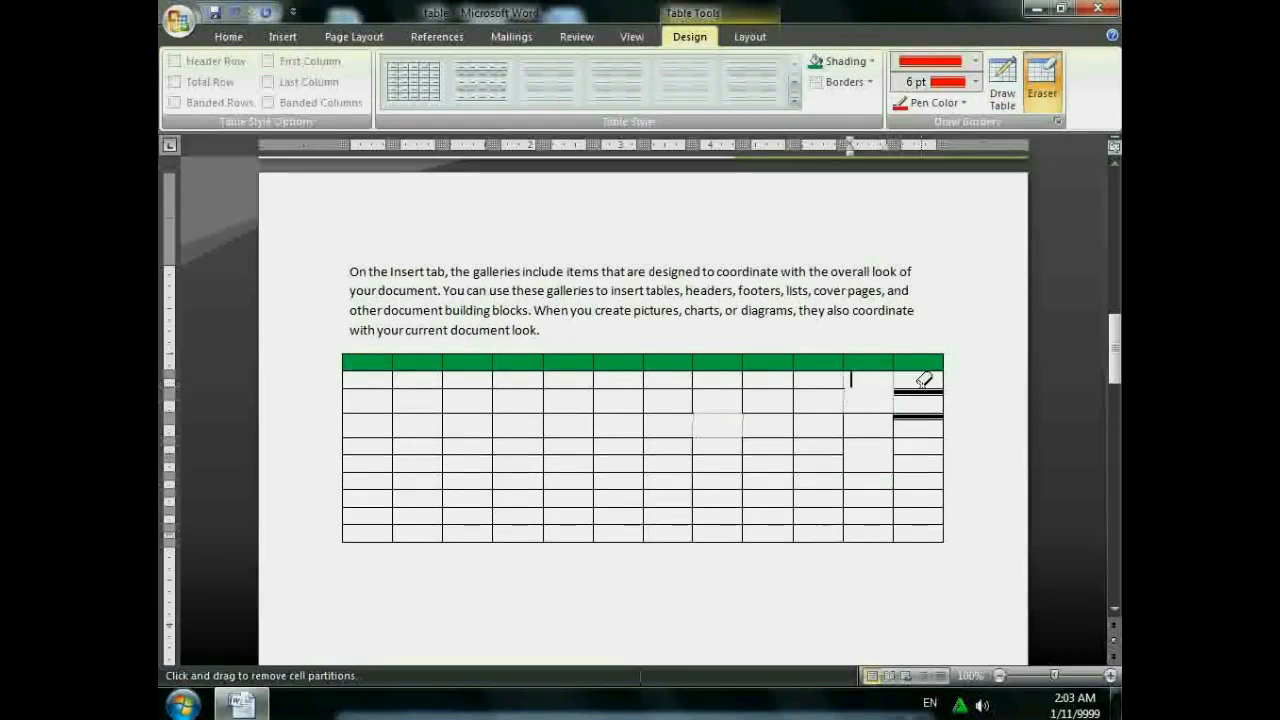
click(921, 390)
click(928, 409)
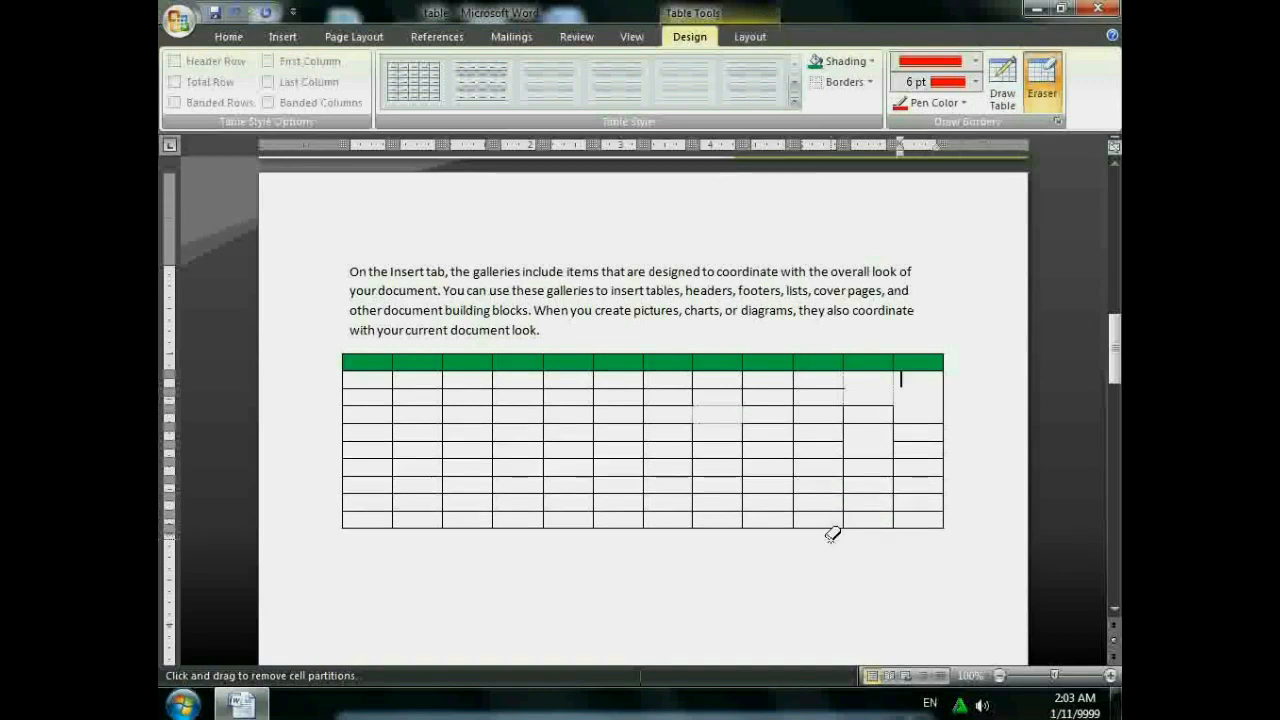
click(750, 36)
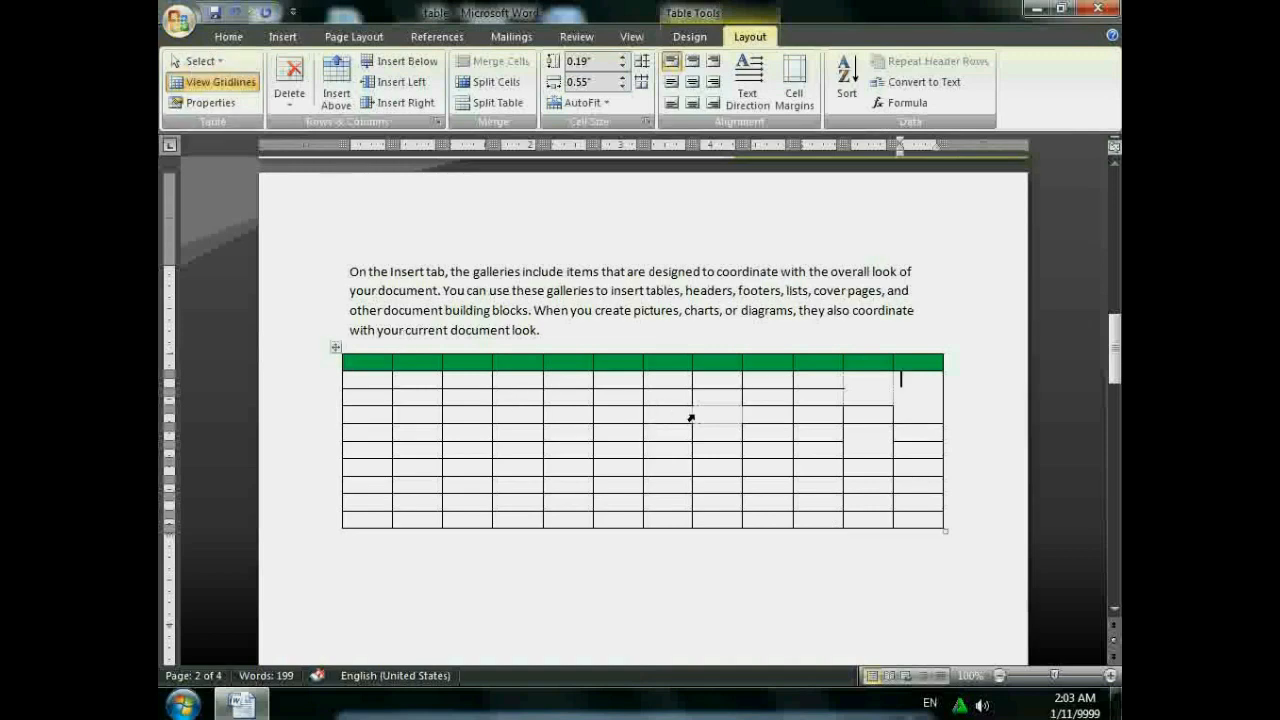
click(196, 61)
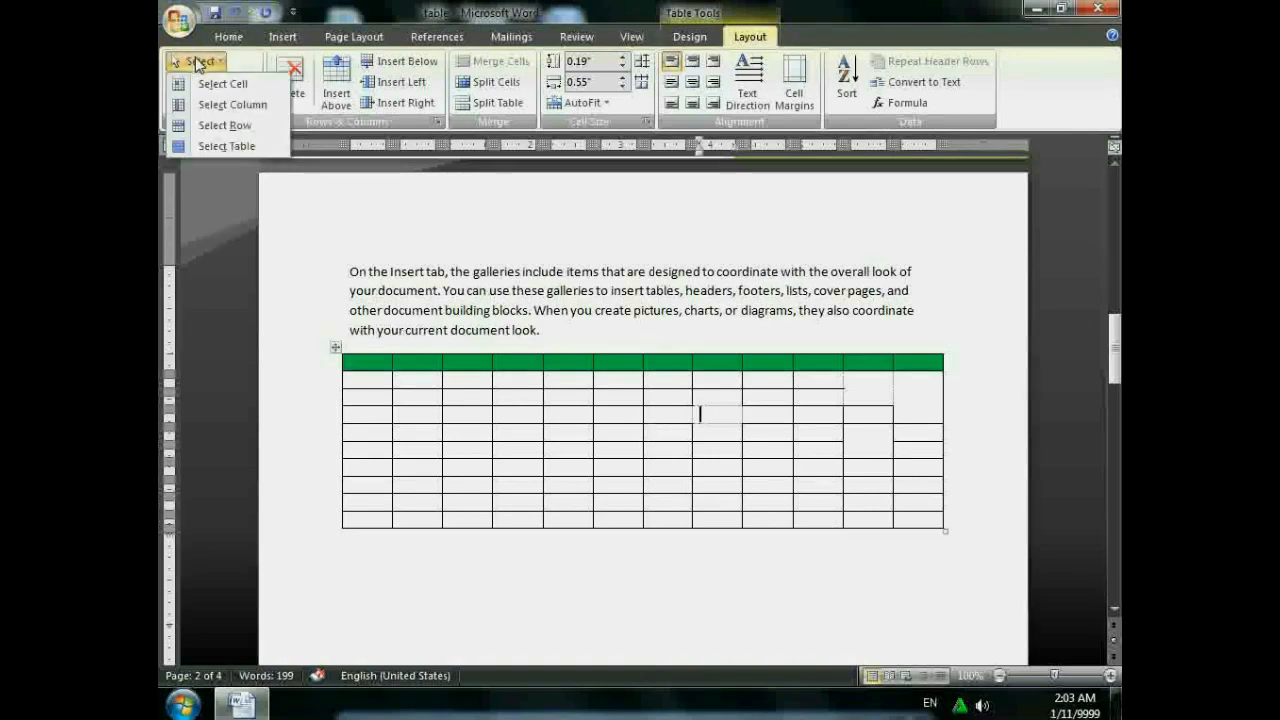
click(218, 84)
click(196, 61)
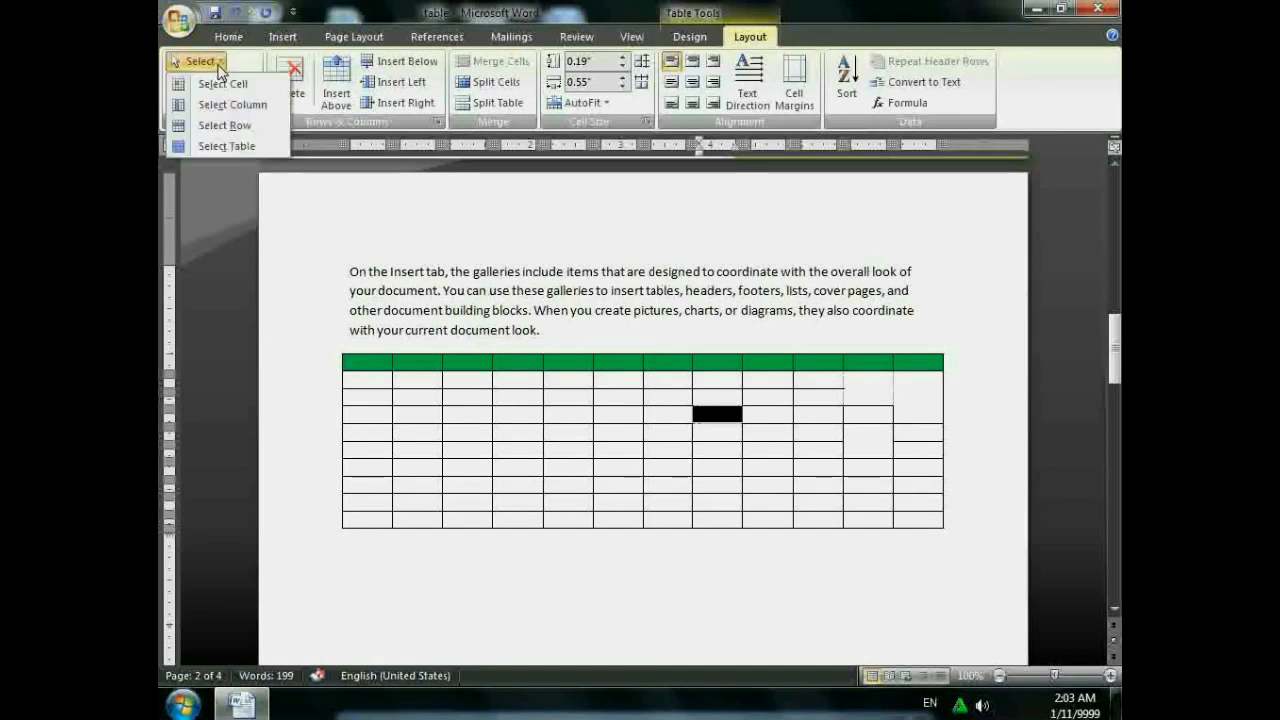
click(243, 105)
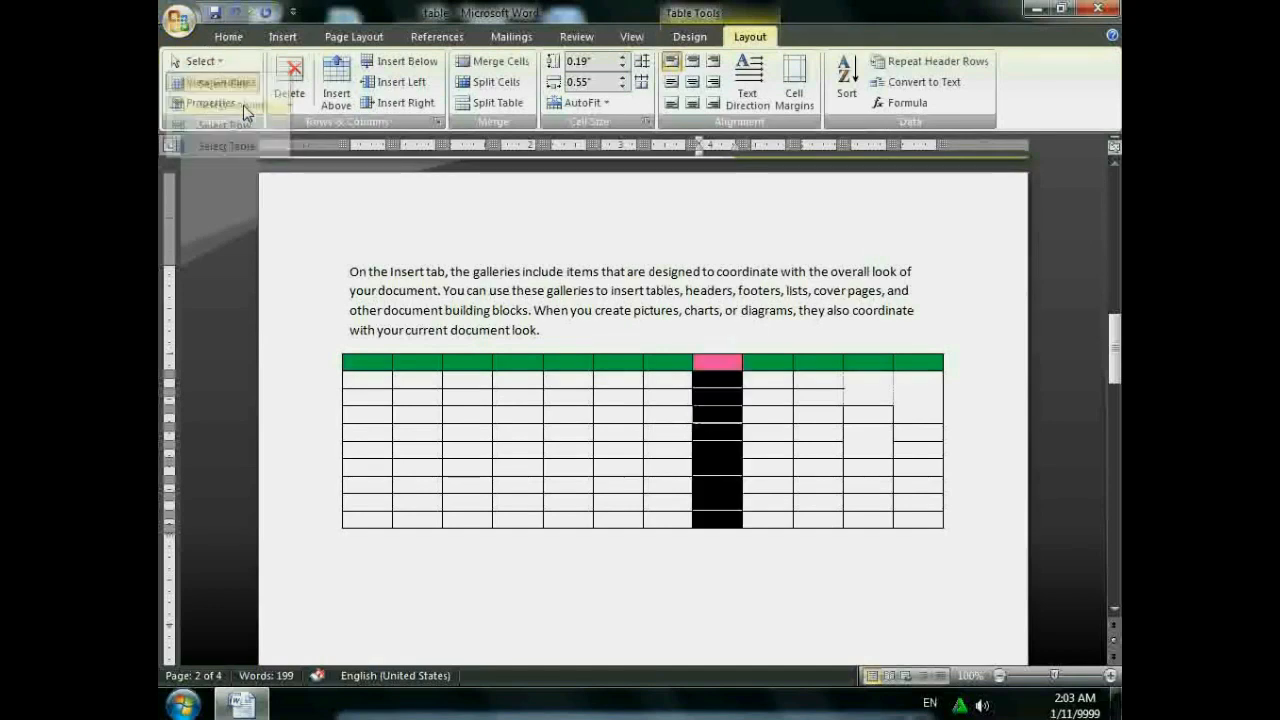
click(215, 59)
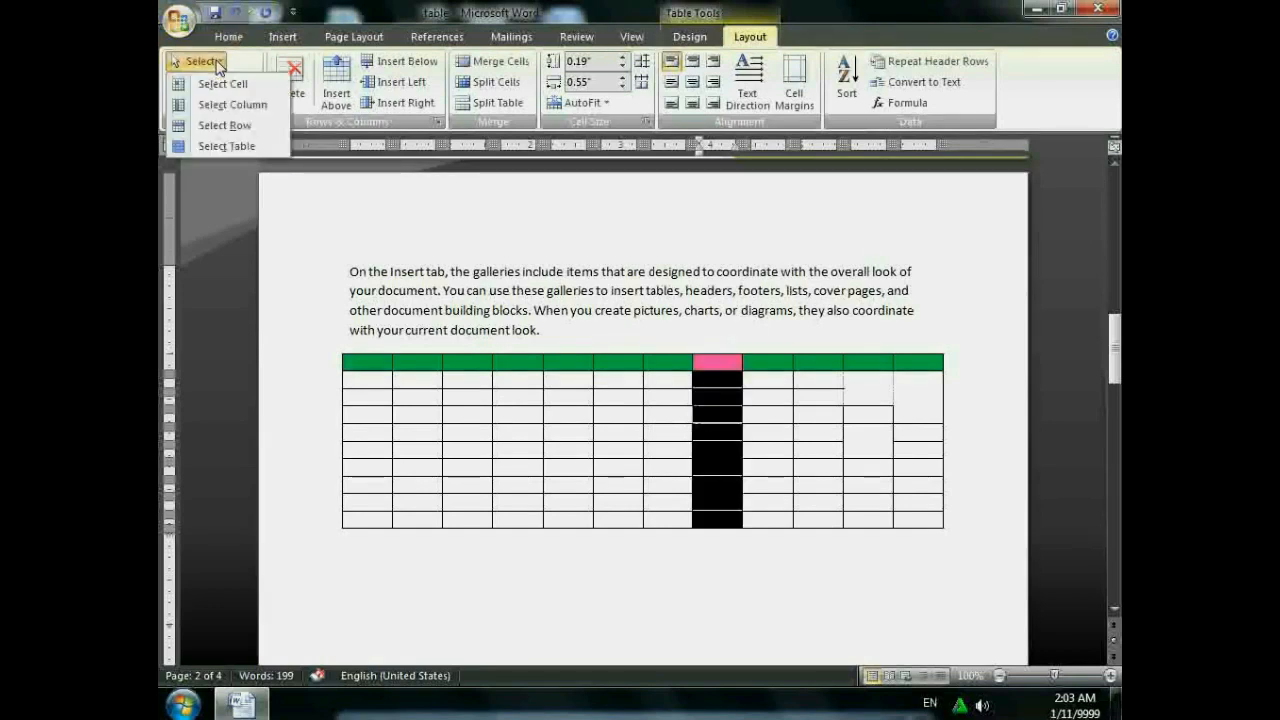
click(243, 127)
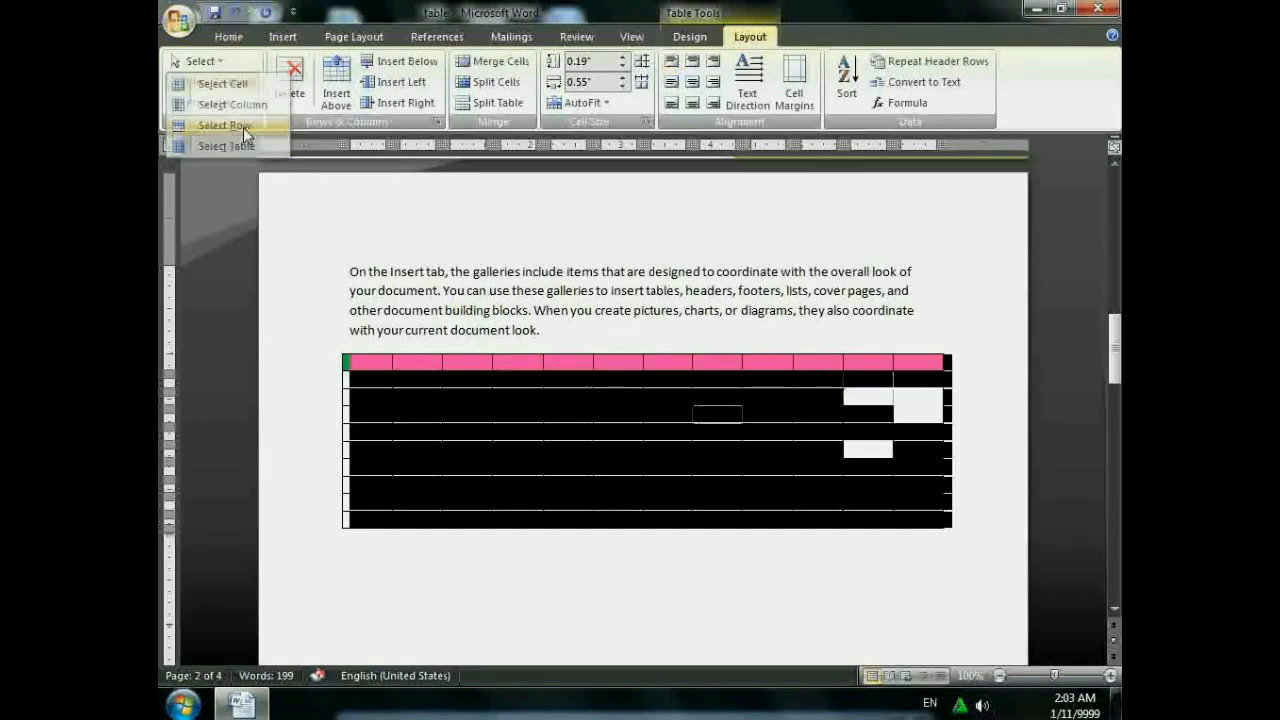
click(644, 443)
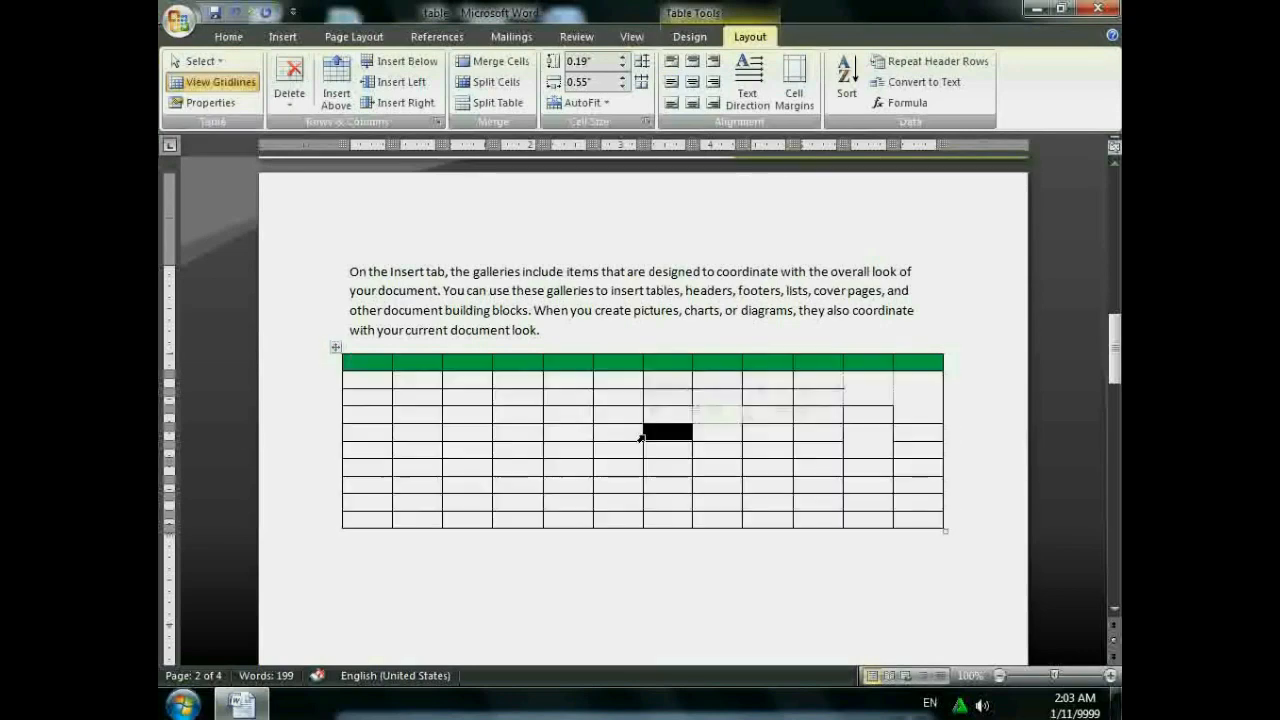
click(198, 61)
click(217, 145)
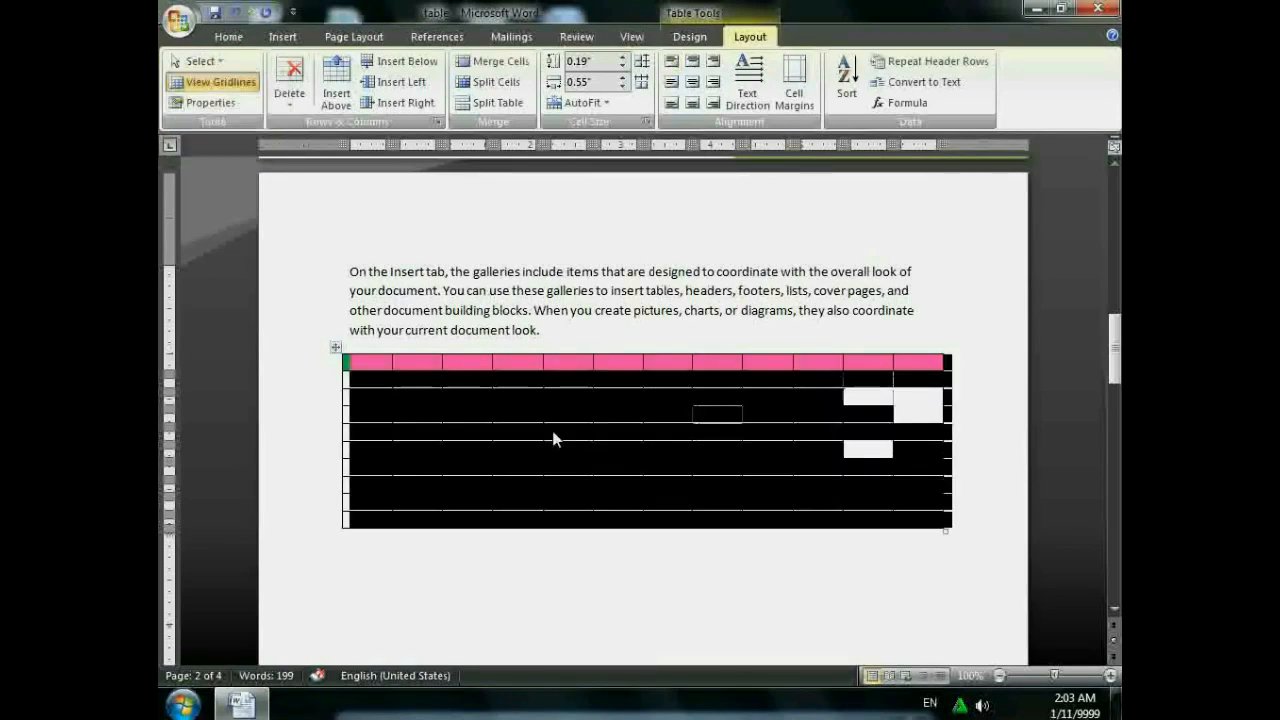
click(553, 436)
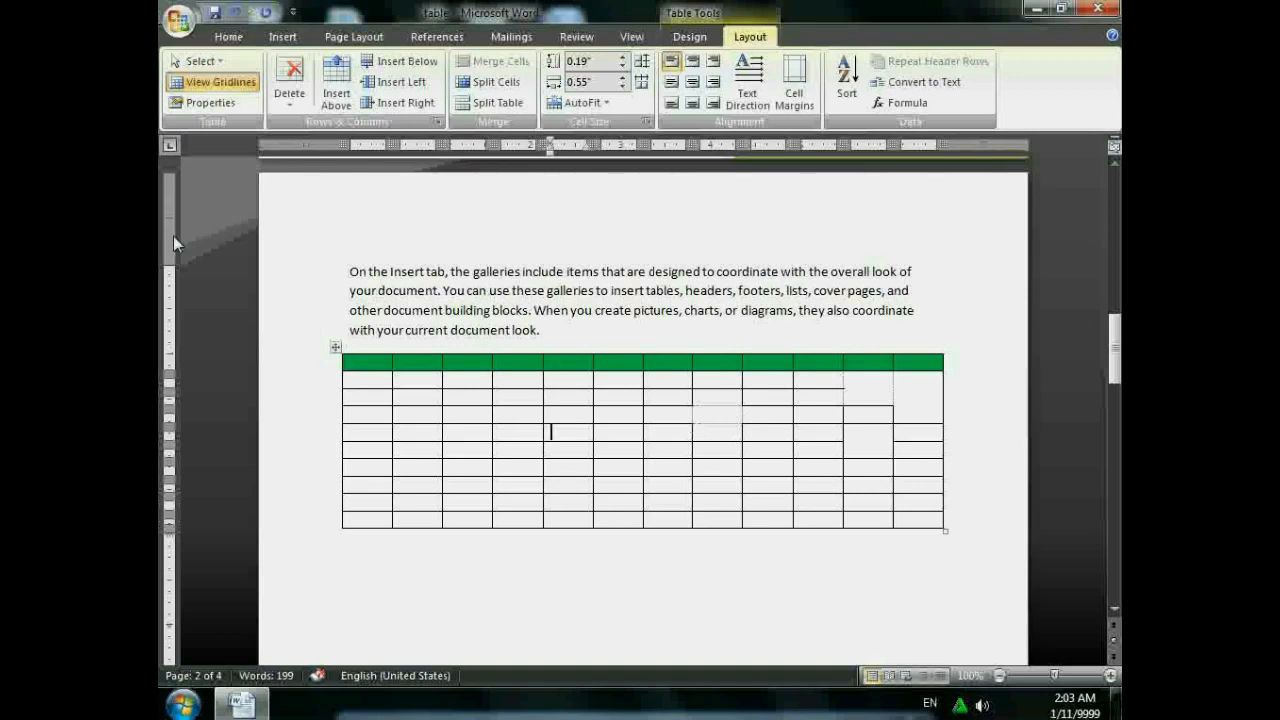
click(212, 84)
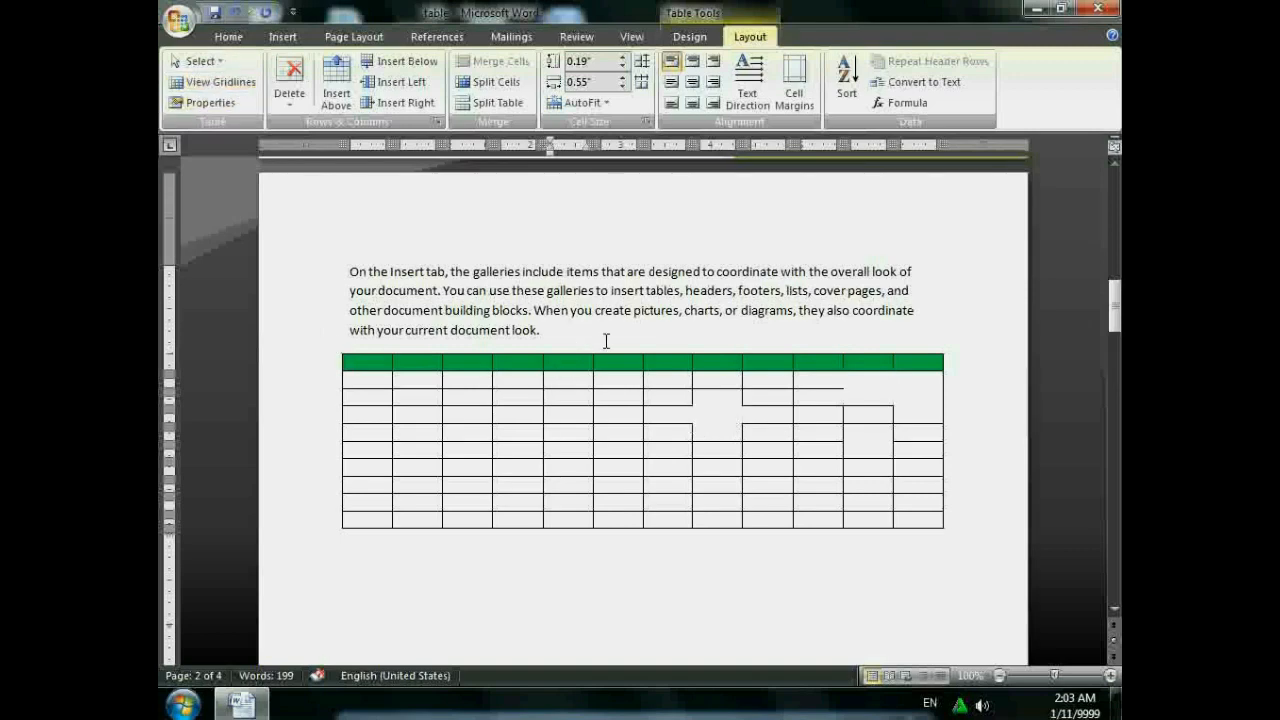
click(711, 412)
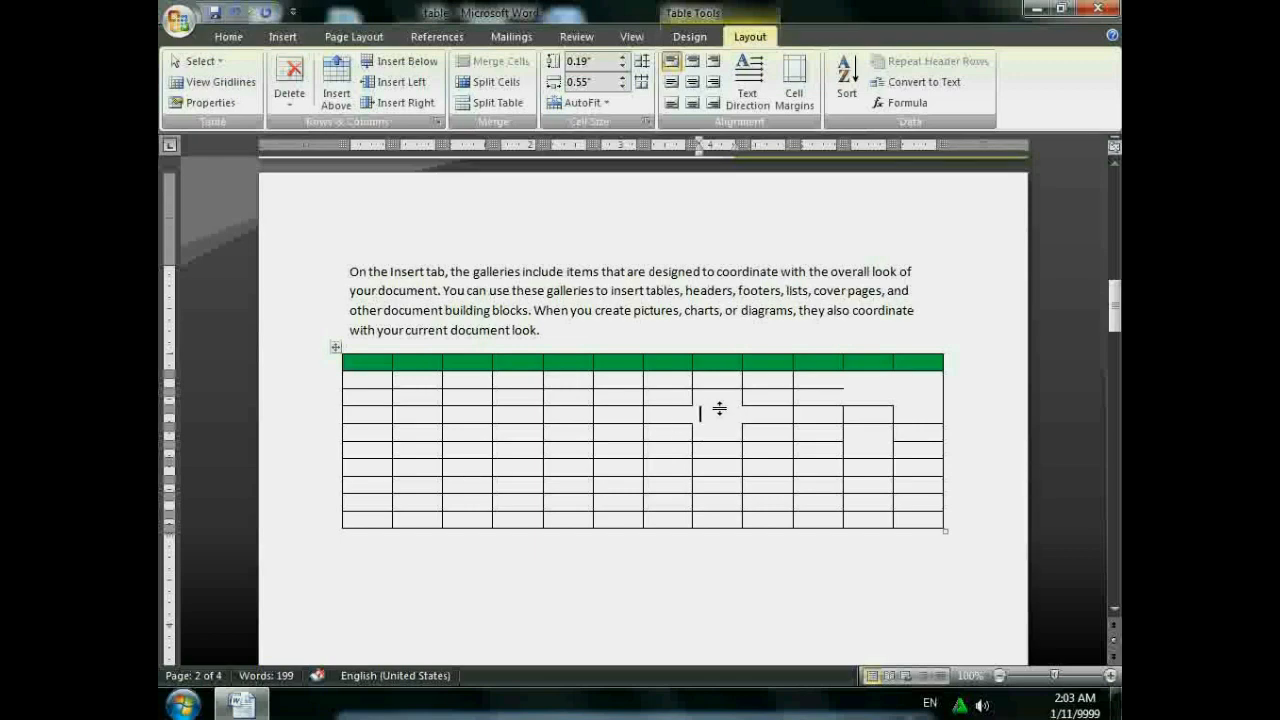
click(205, 82)
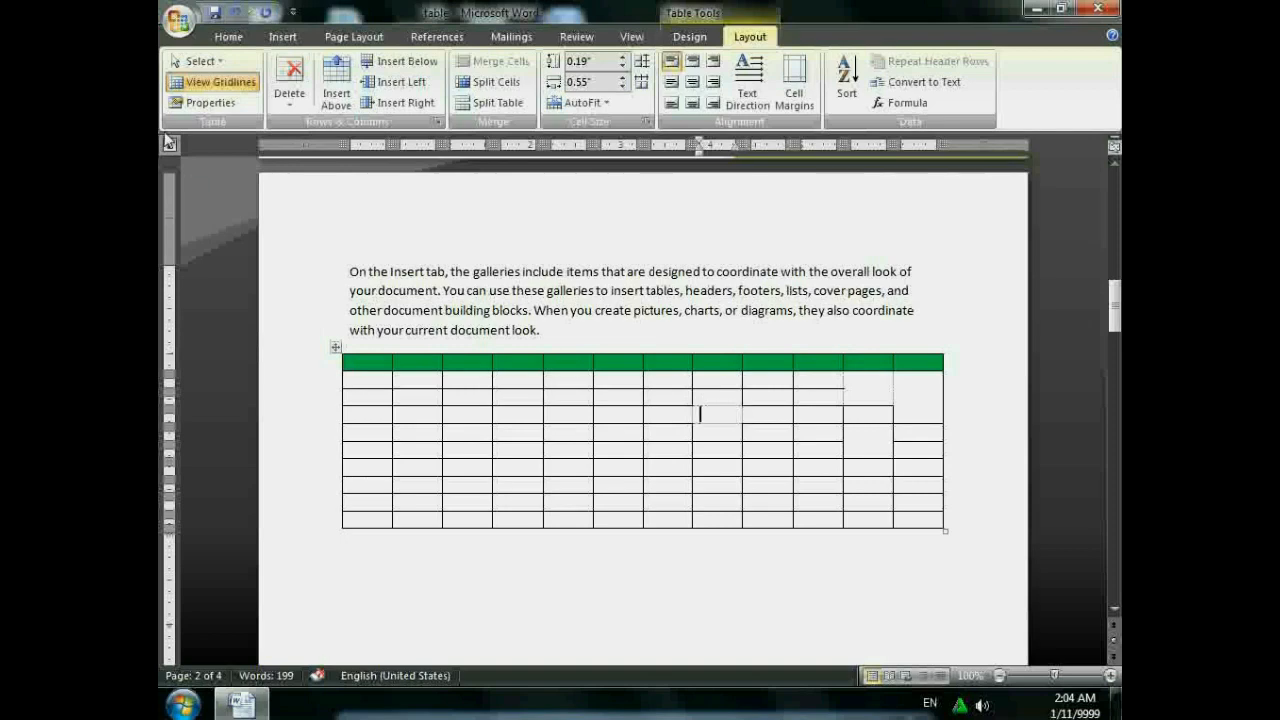
- Center the table on the page through Table Properties
click(205, 102)
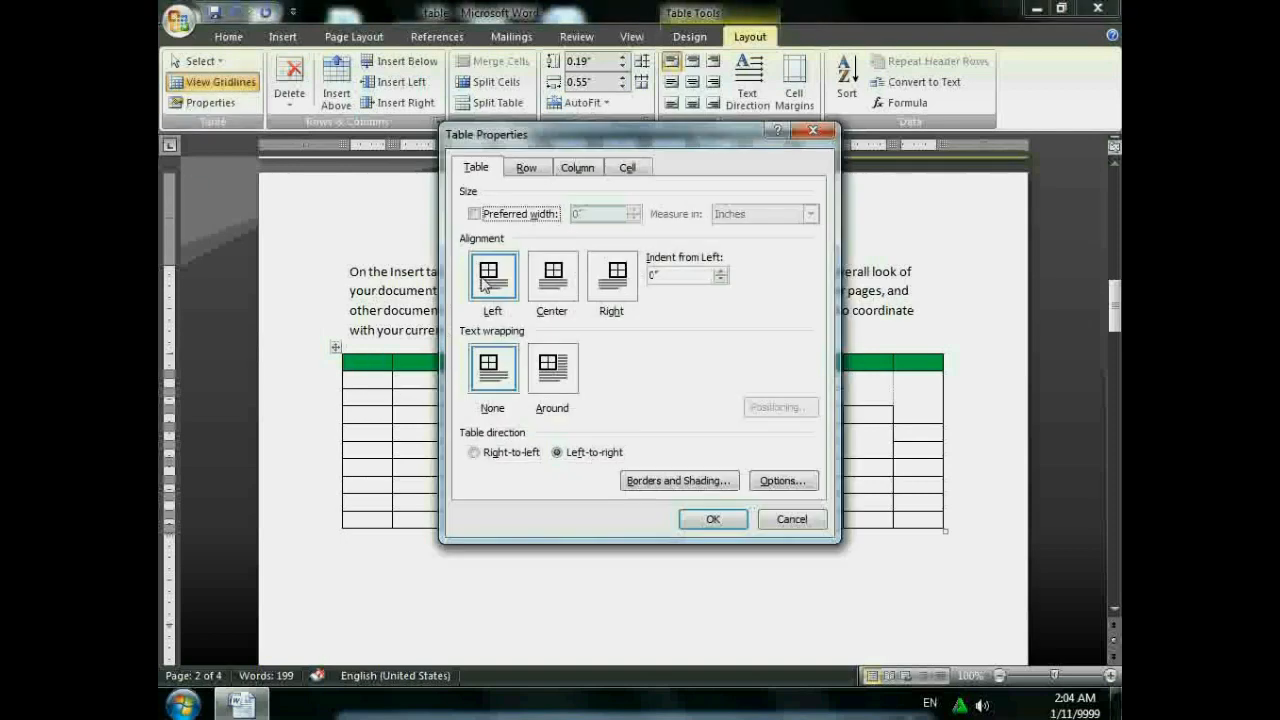
click(570, 289)
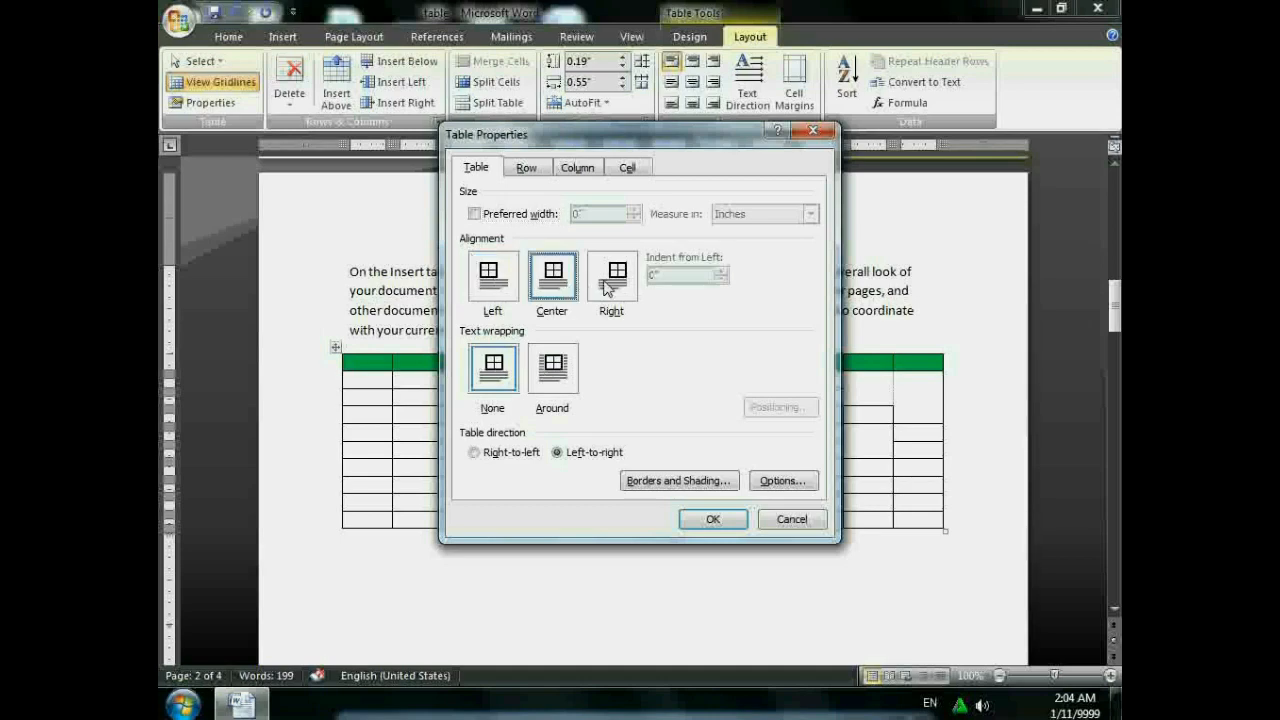
click(608, 288)
click(505, 282)
click(553, 280)
click(713, 519)
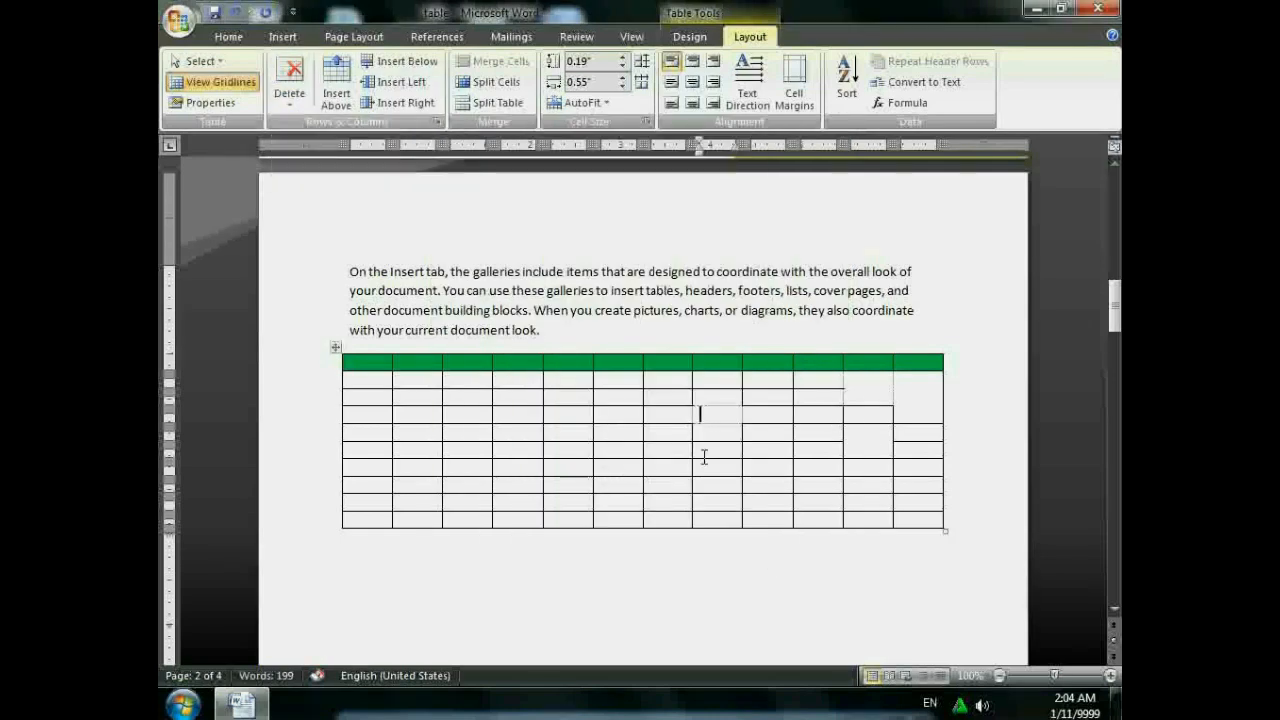
- Delete a cell shifting others left, then the rightmost column and the top row
click(289, 97)
click(316, 133)
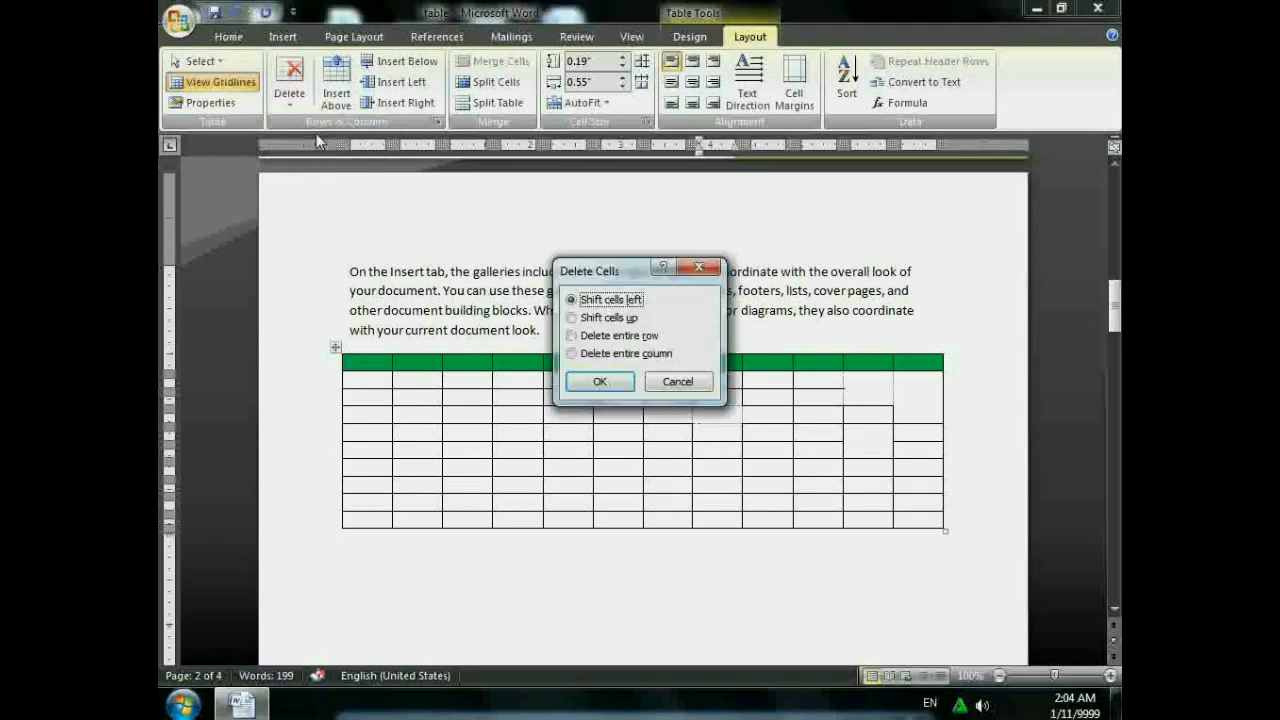
key(Return)
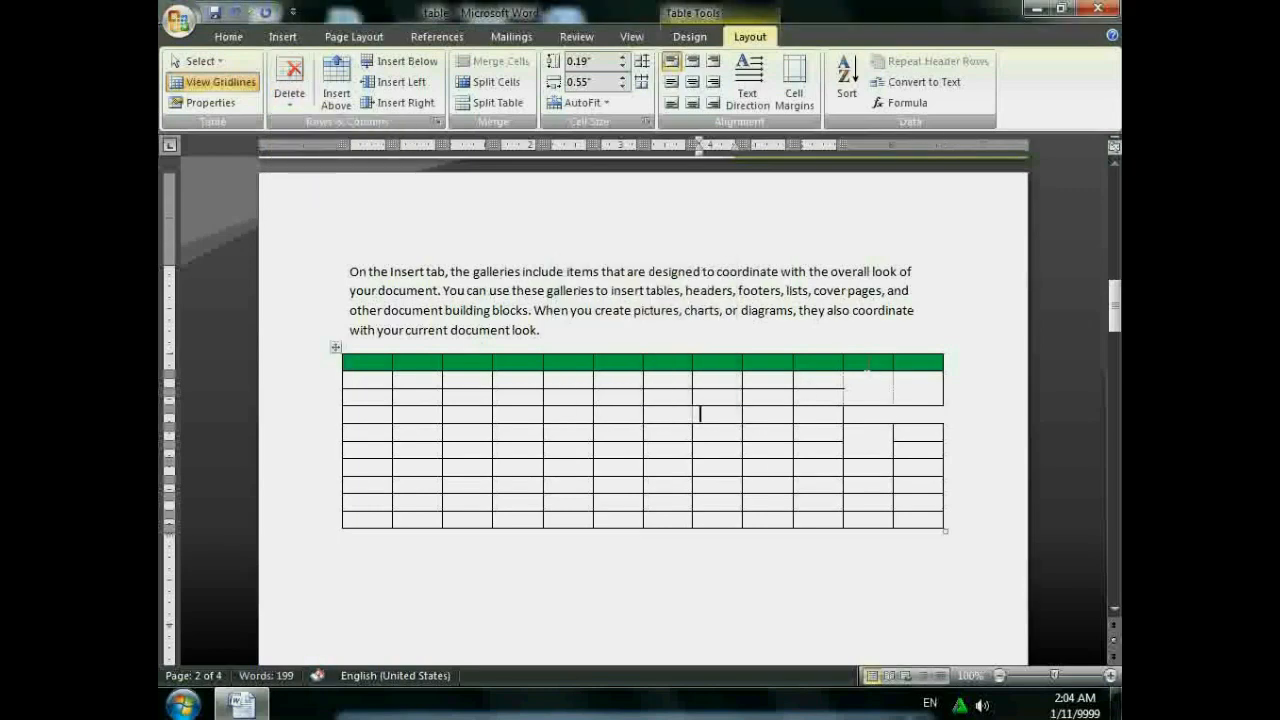
click(866, 378)
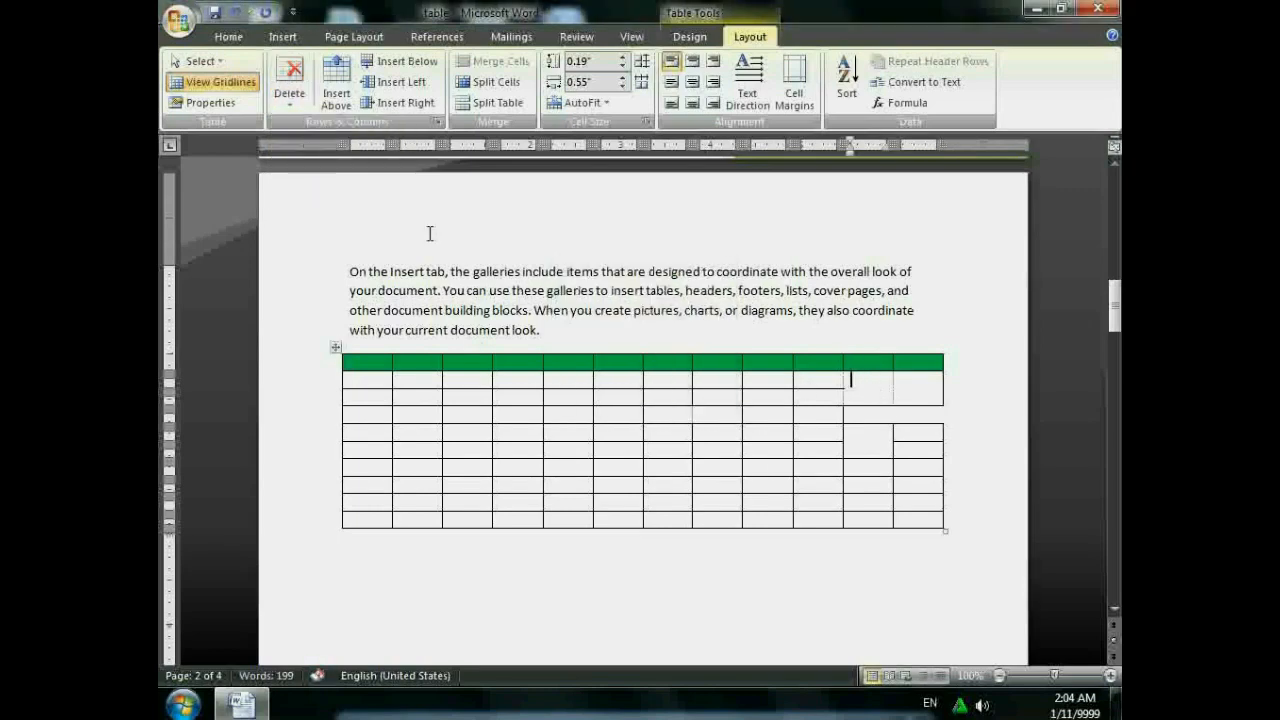
click(289, 85)
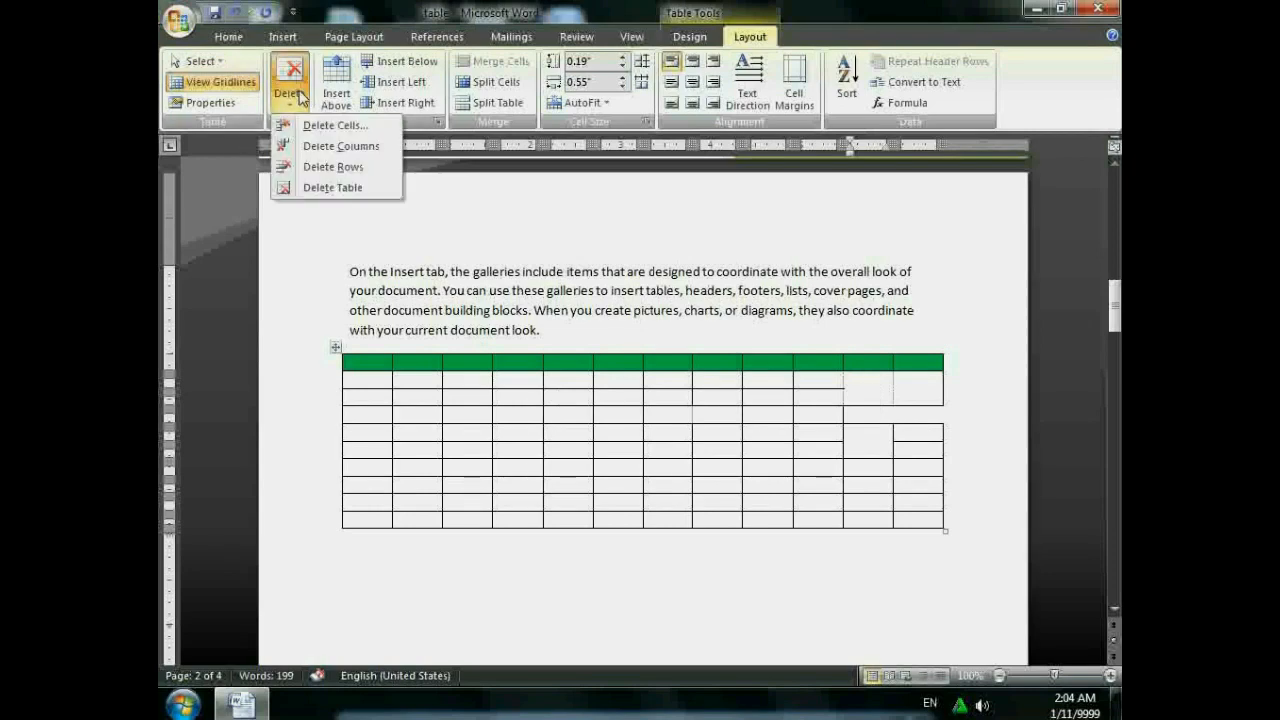
click(330, 148)
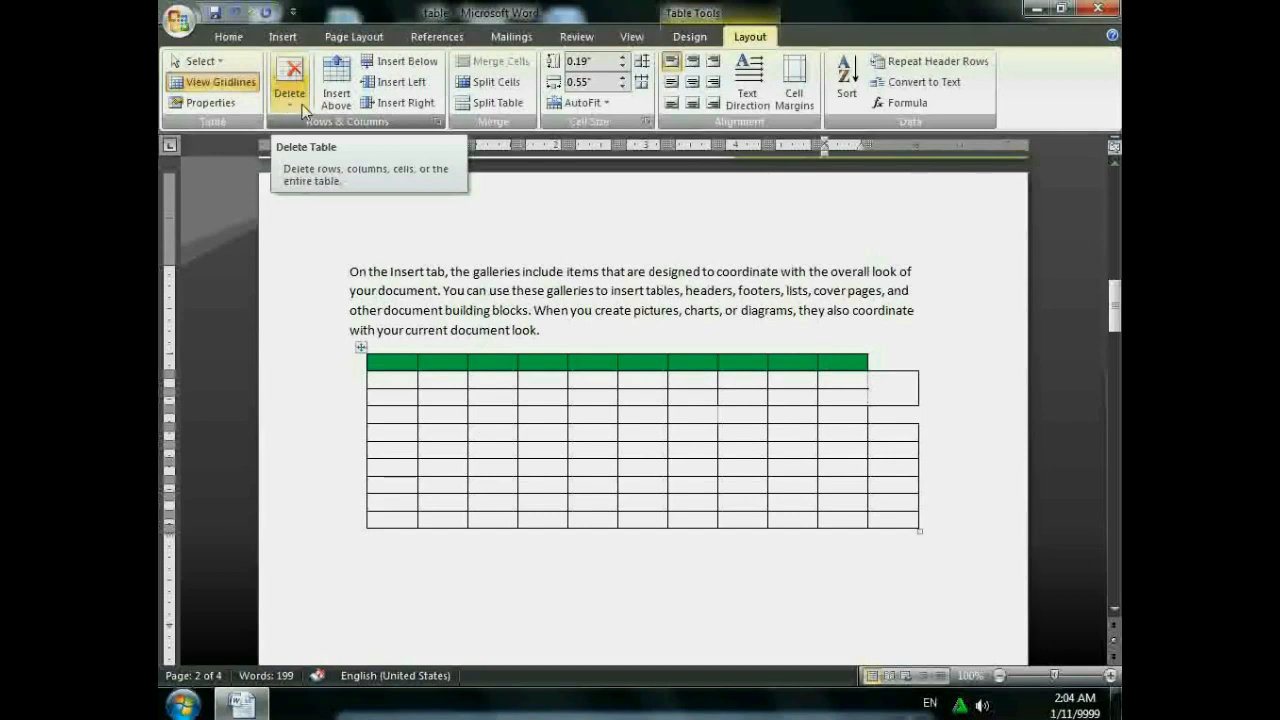
click(293, 109)
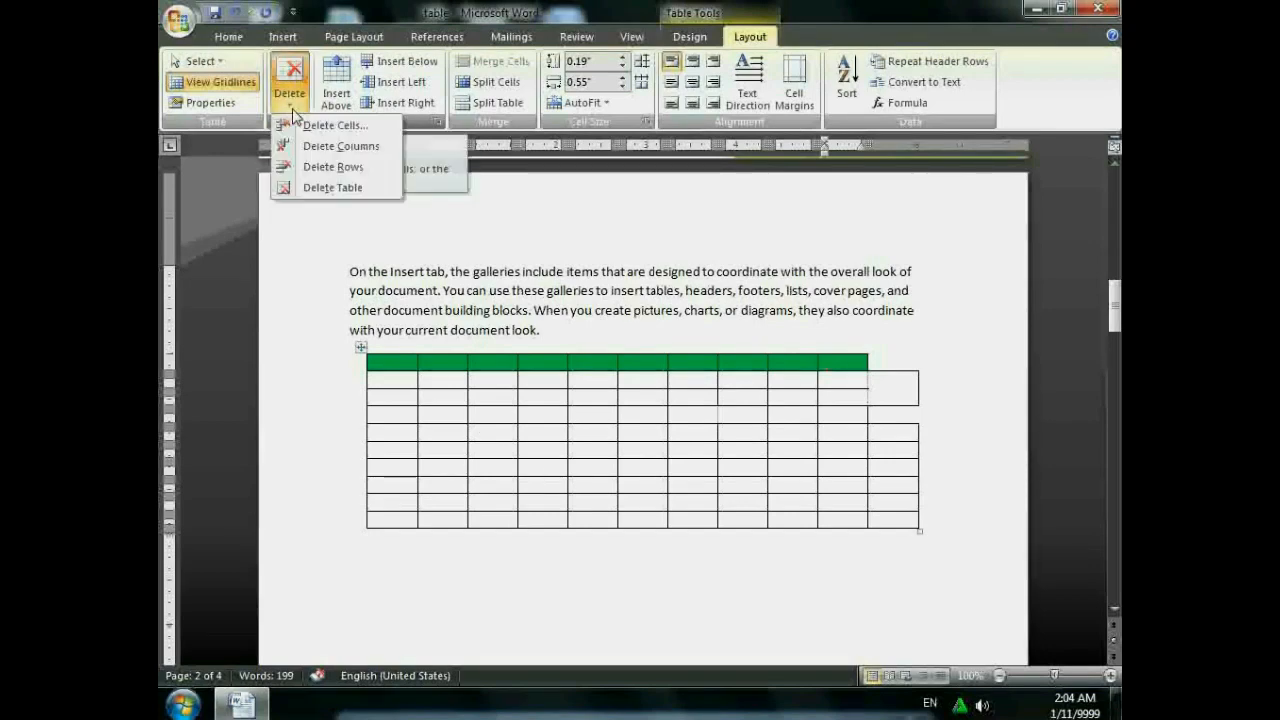
click(323, 168)
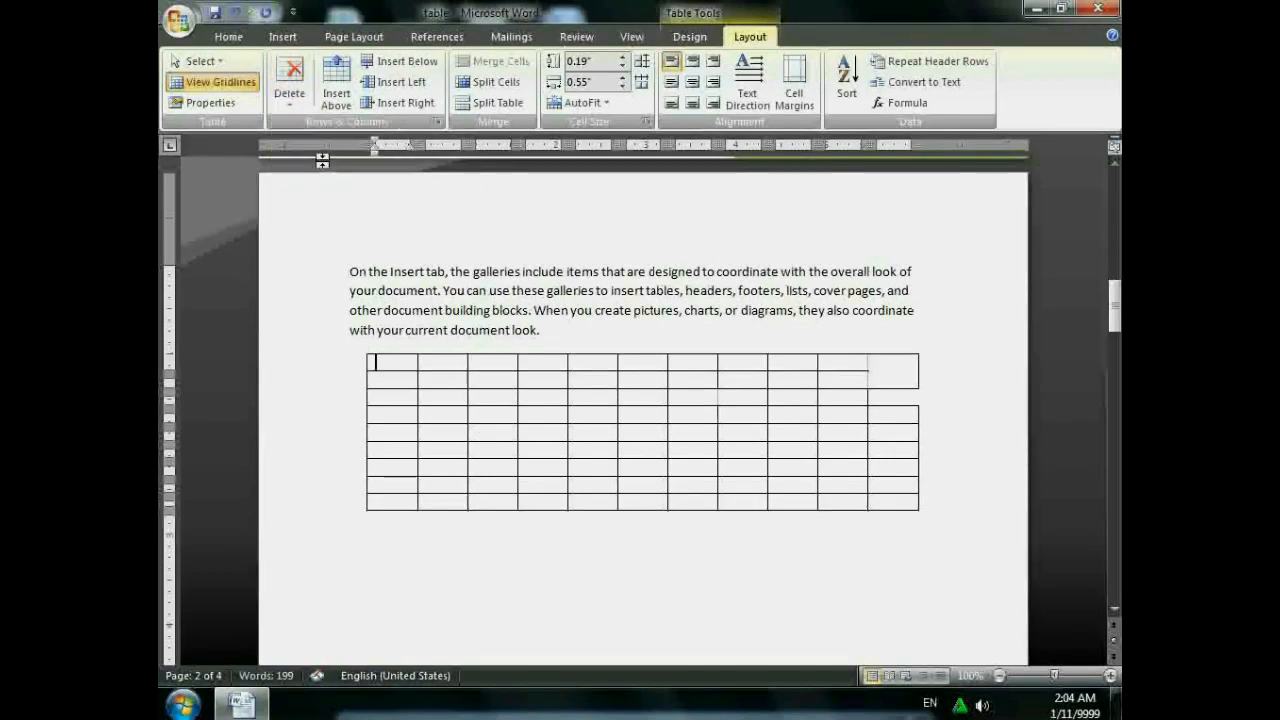
- Delete the old table and insert an empty 3-column, 2-row table below the paragraph
click(290, 103)
click(333, 188)
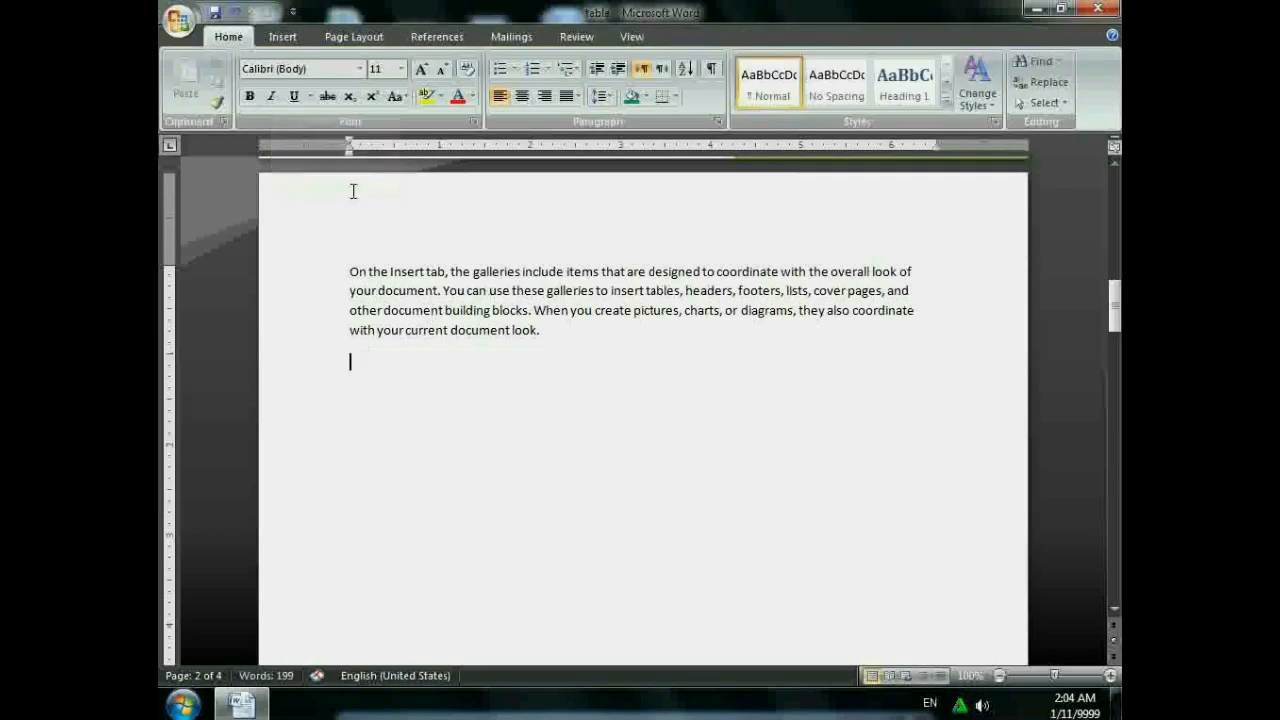
click(282, 37)
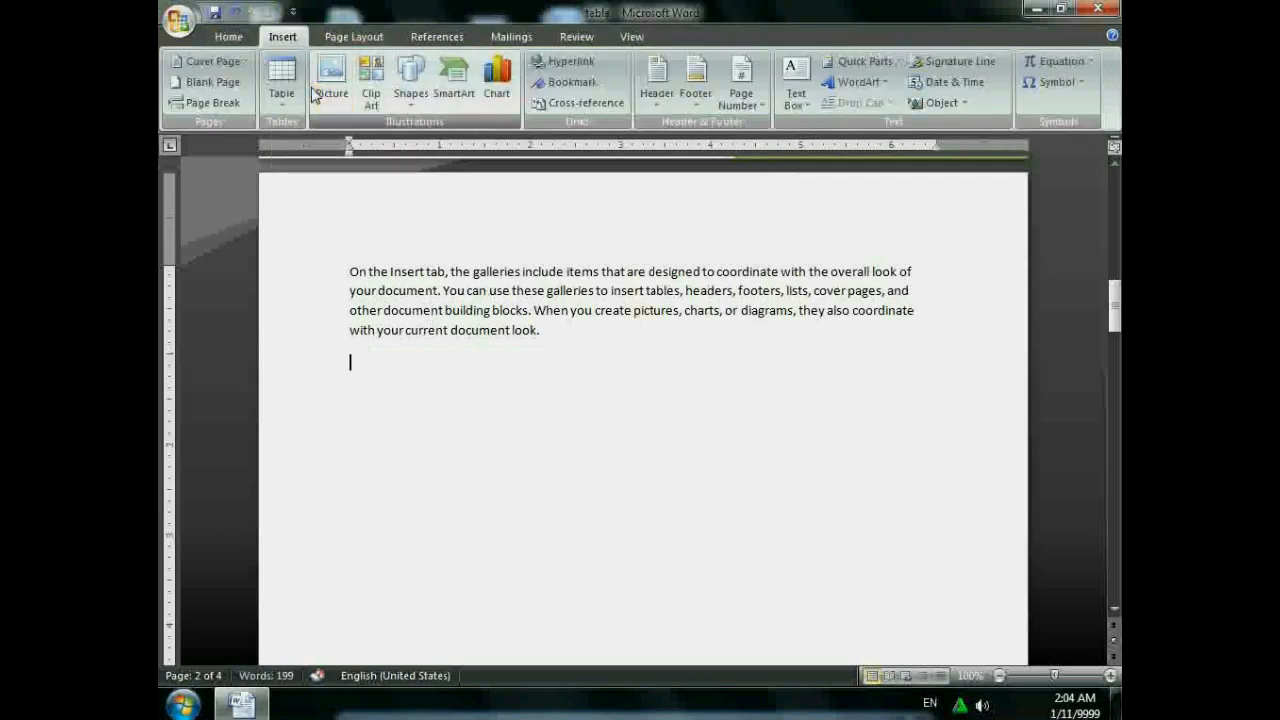
click(281, 80)
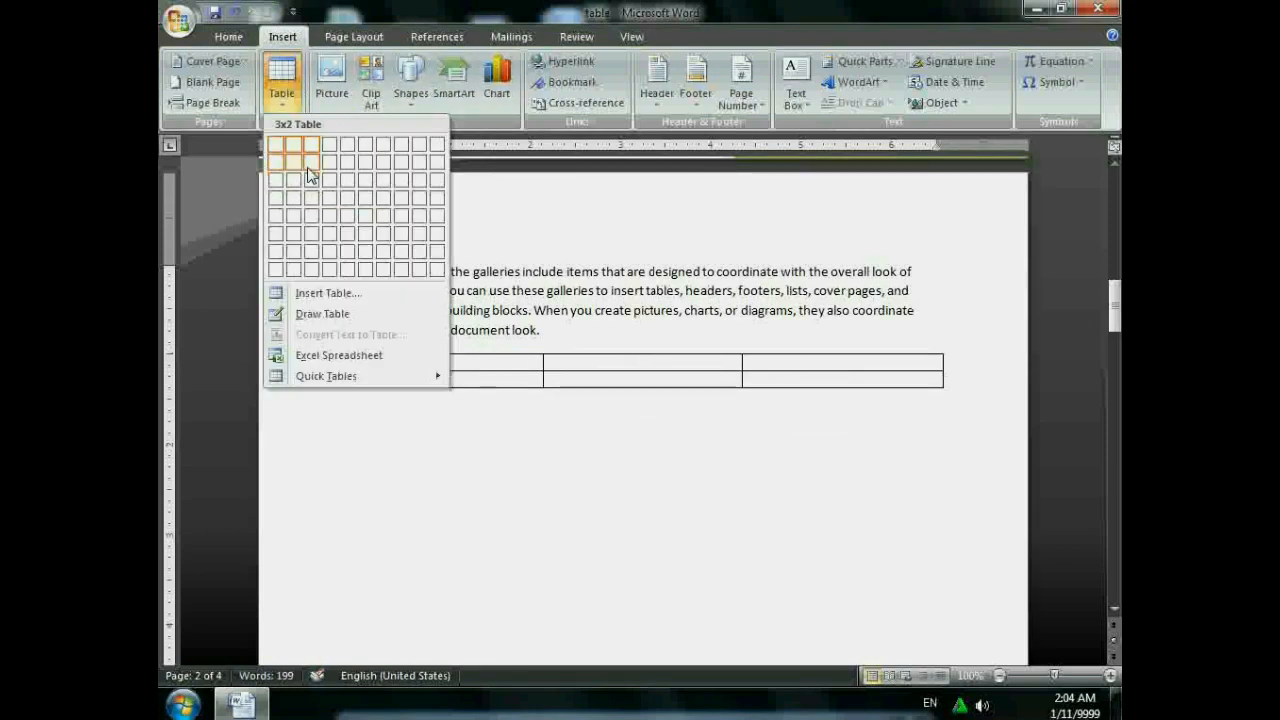
click(311, 162)
click(752, 37)
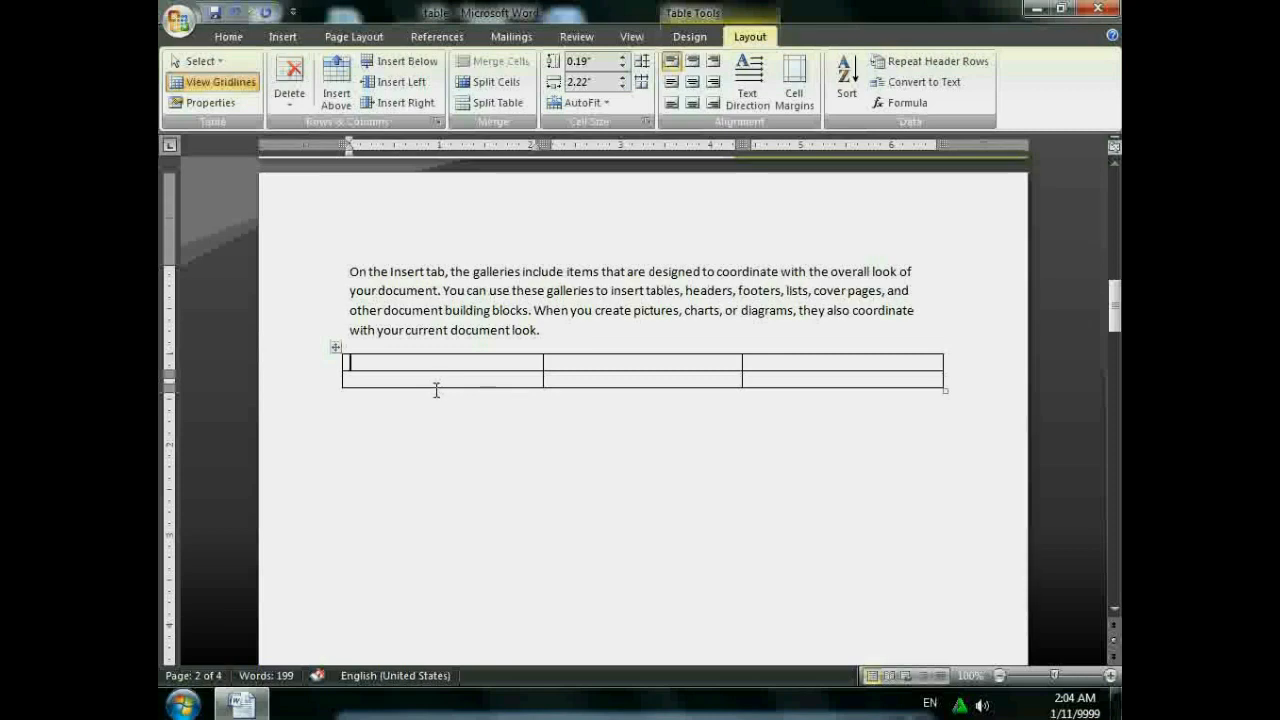
- Add one row above and one row below the table's existing rows
click(342, 95)
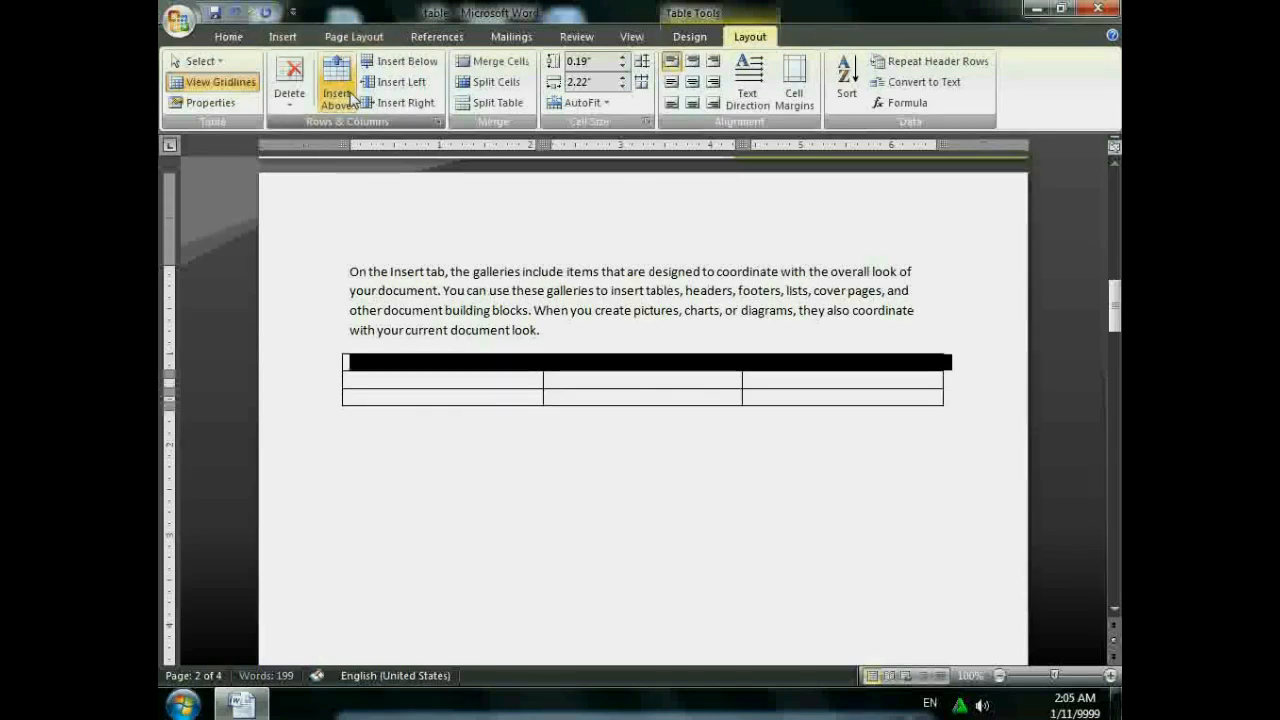
click(440, 397)
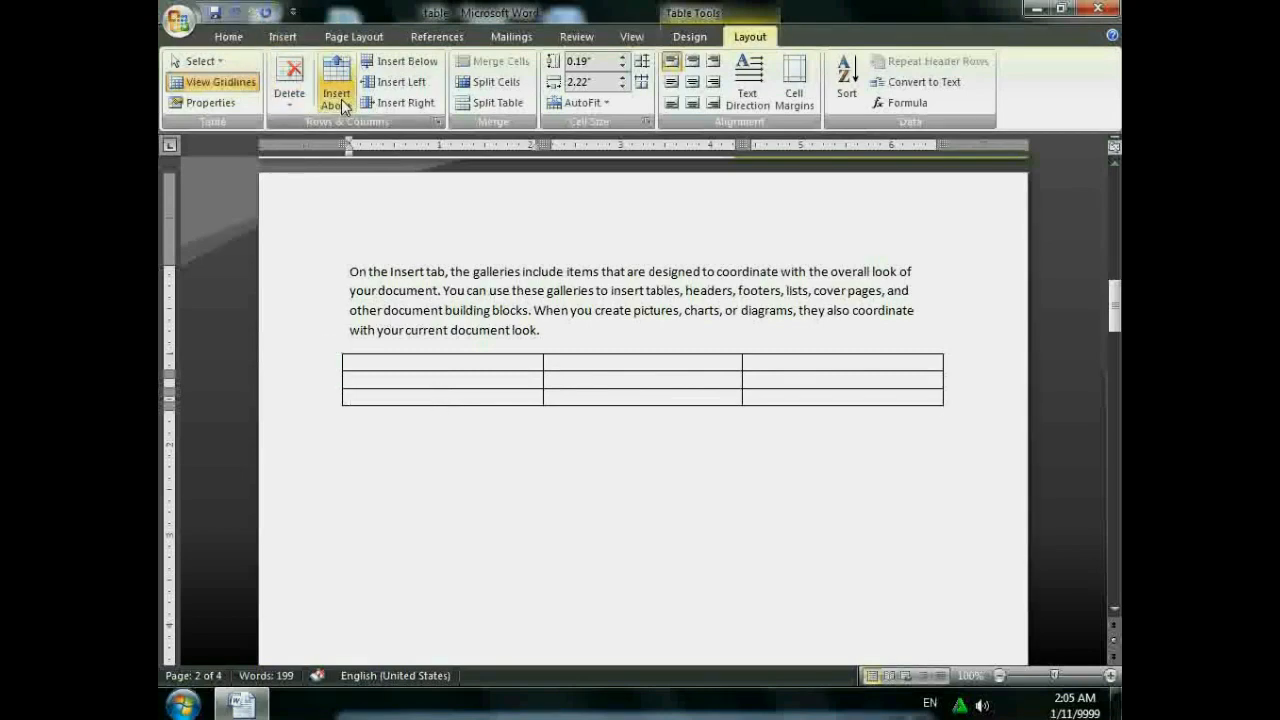
click(376, 62)
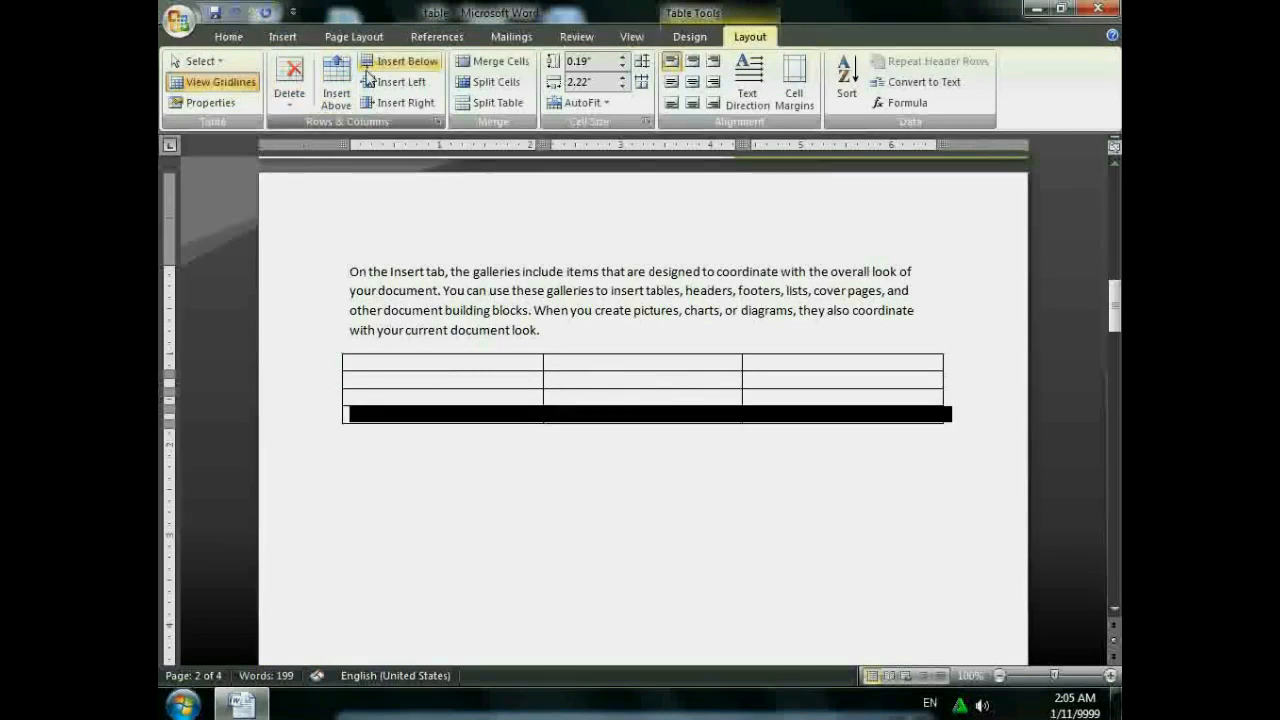
click(470, 380)
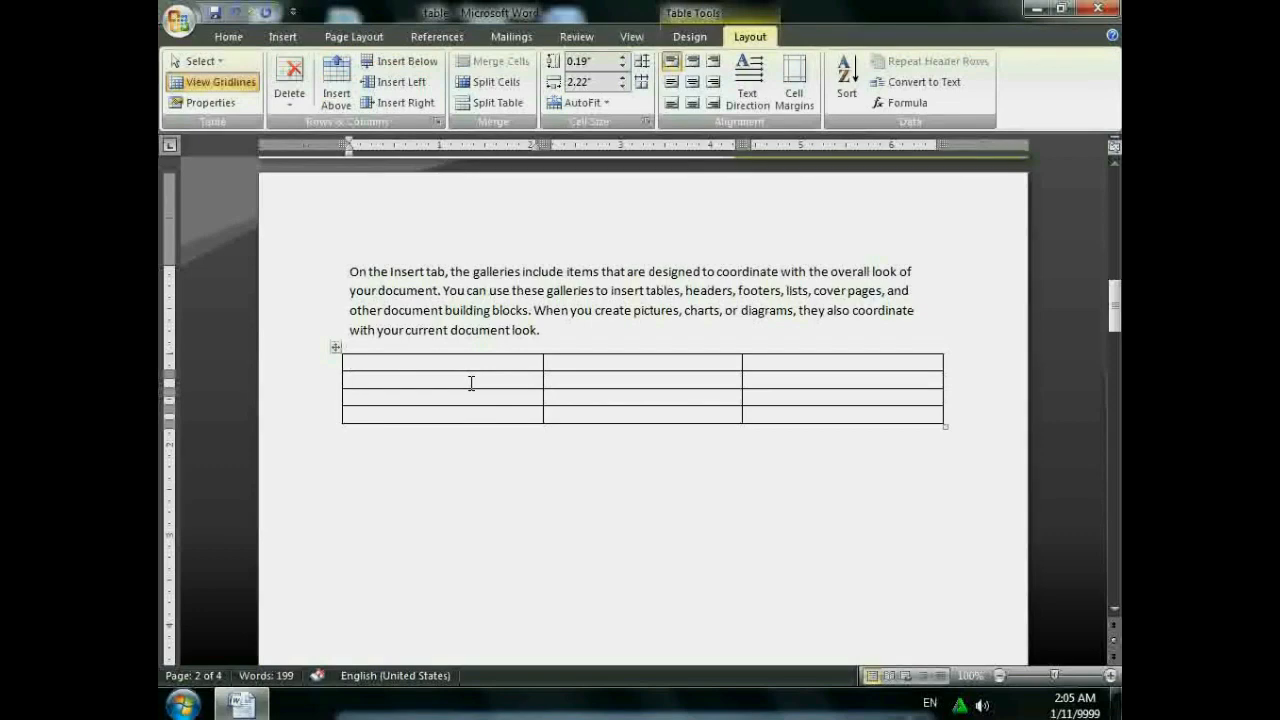
- Add a column on the left and on the right, making the table 5 columns by 4 rows
click(372, 82)
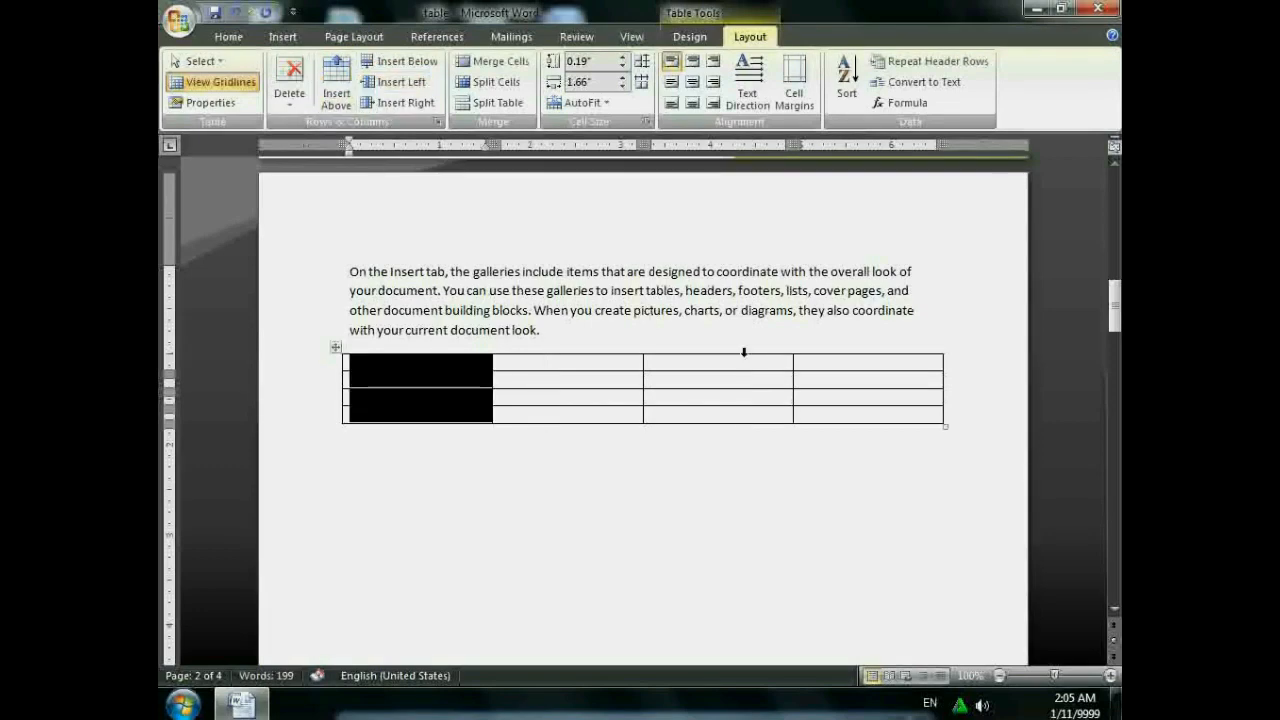
click(800, 372)
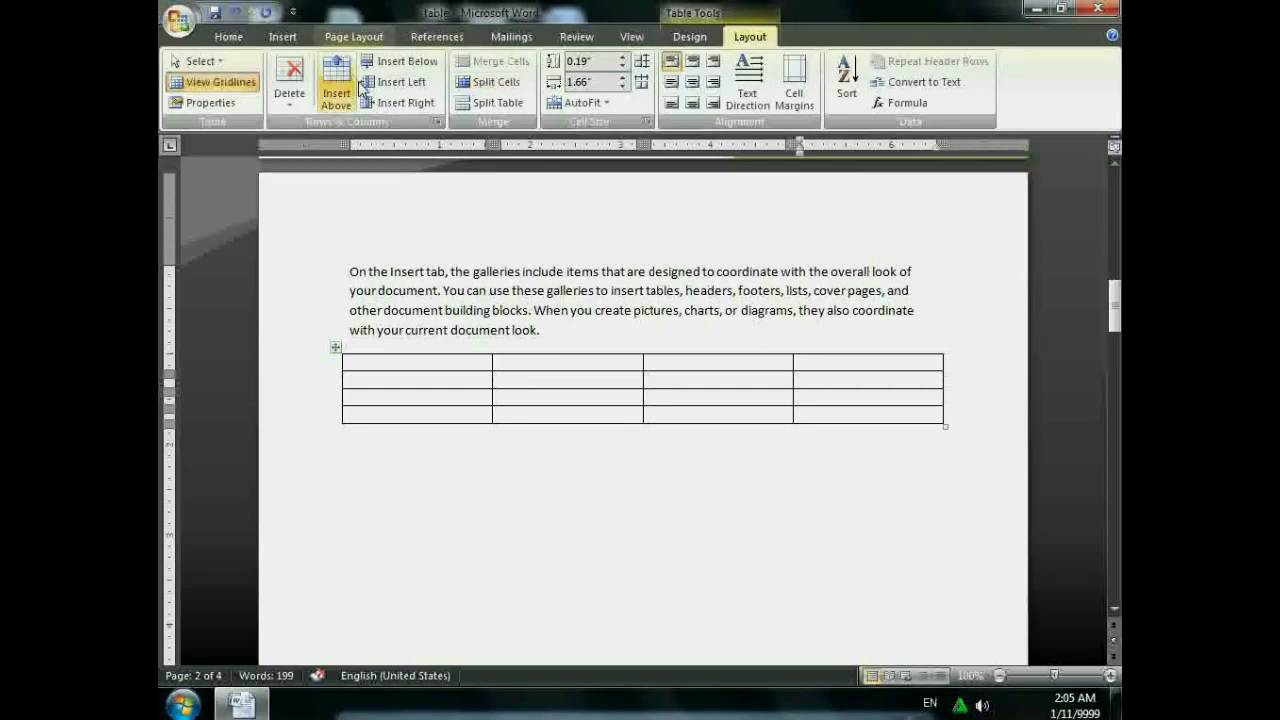
click(398, 102)
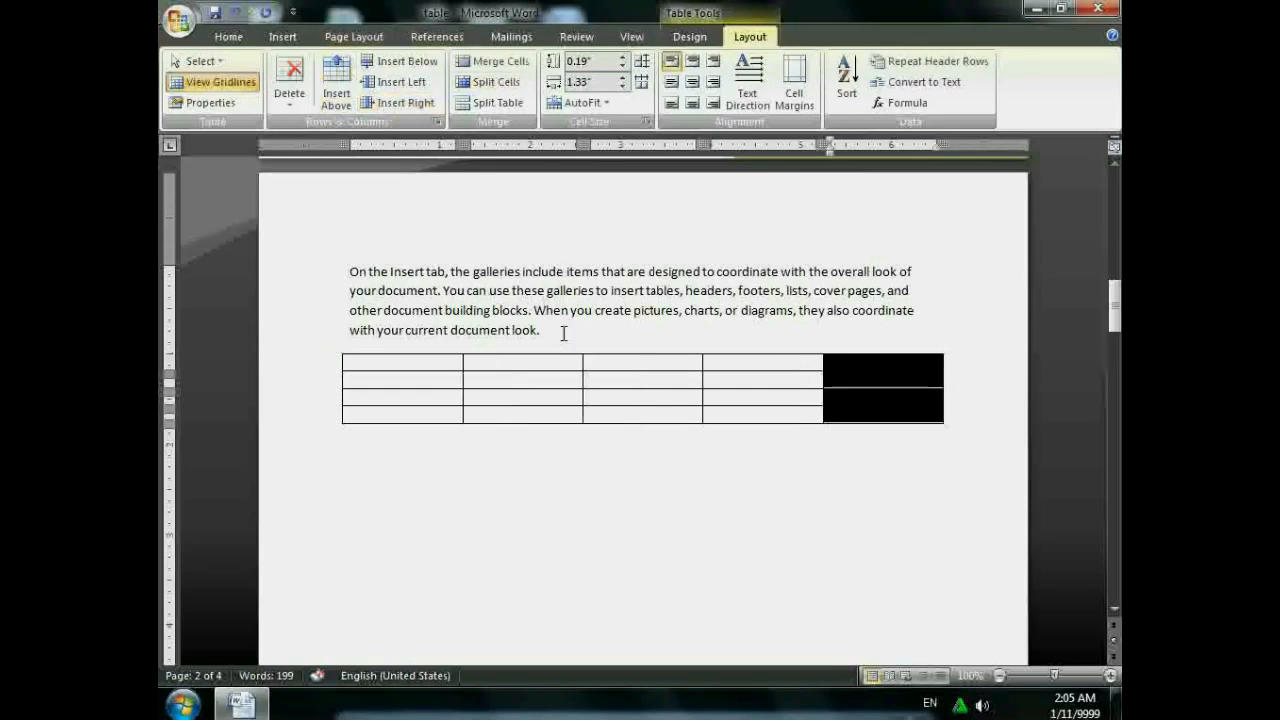
click(558, 367)
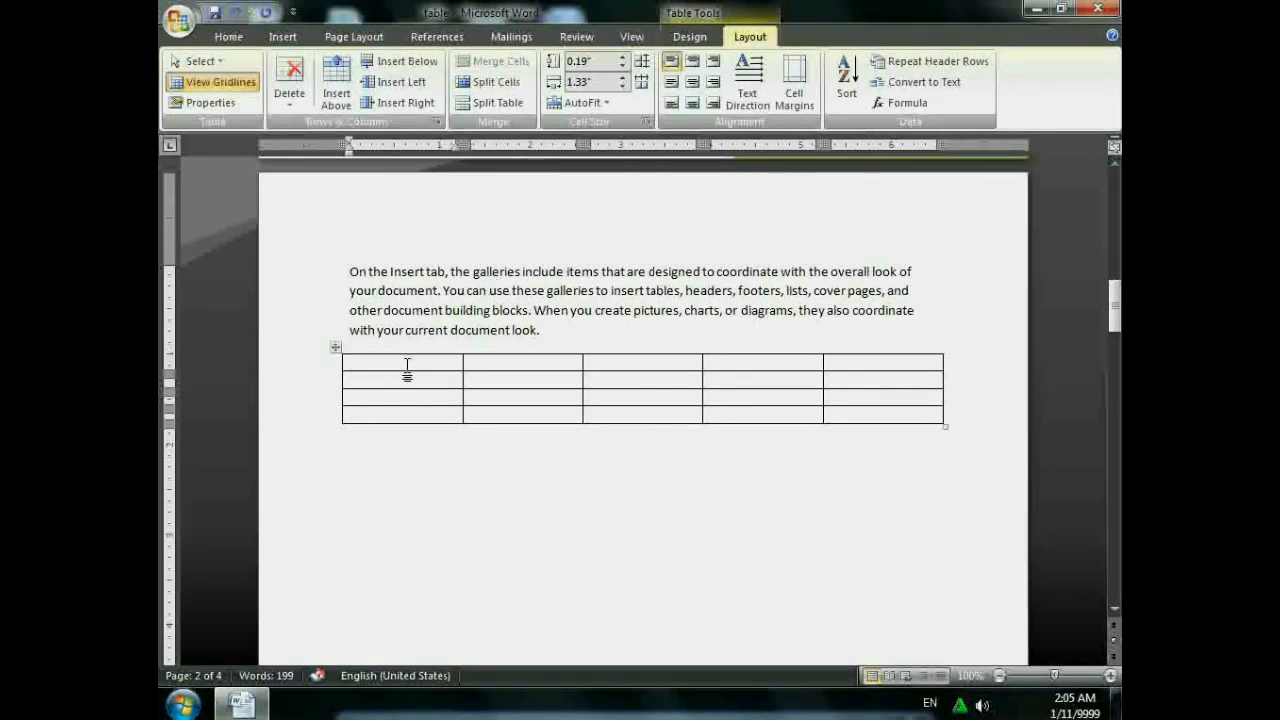
- Merge the top row into one cell and type a centred name heading in it
key(shift+Right)
key(shift+Right)
key(shift+Right)
key(shift+Right)
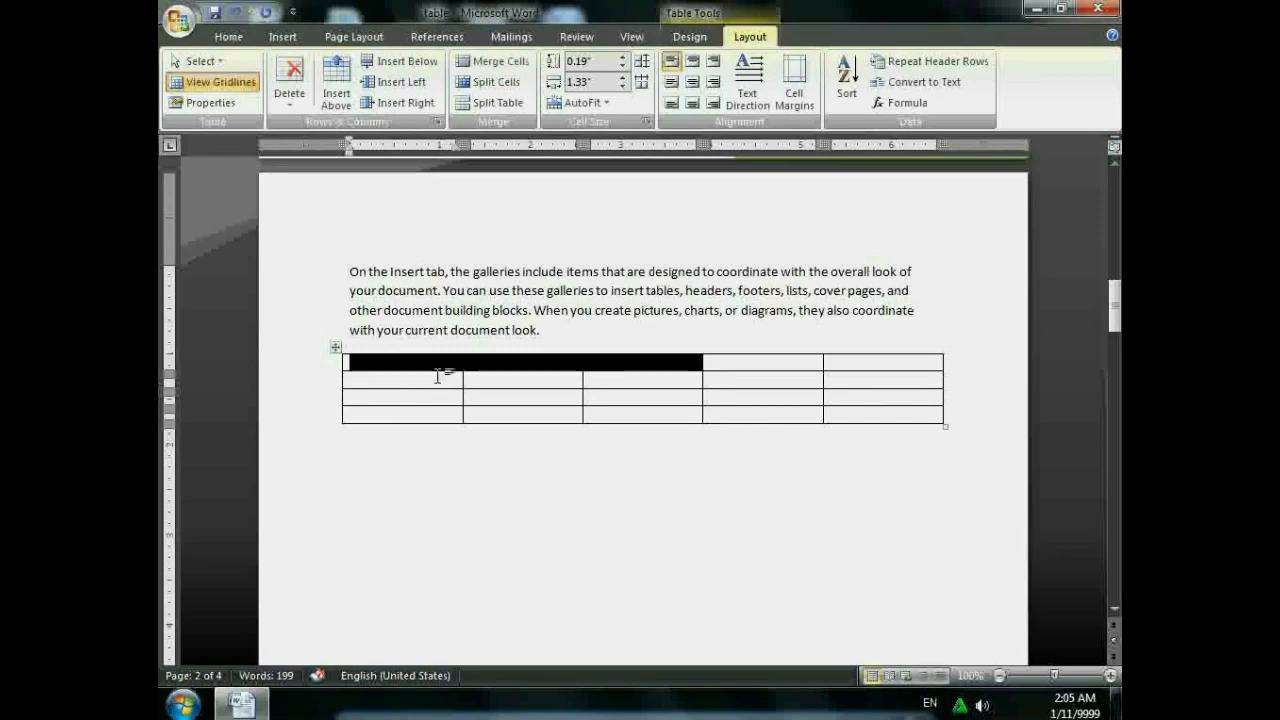
key(shift+Right)
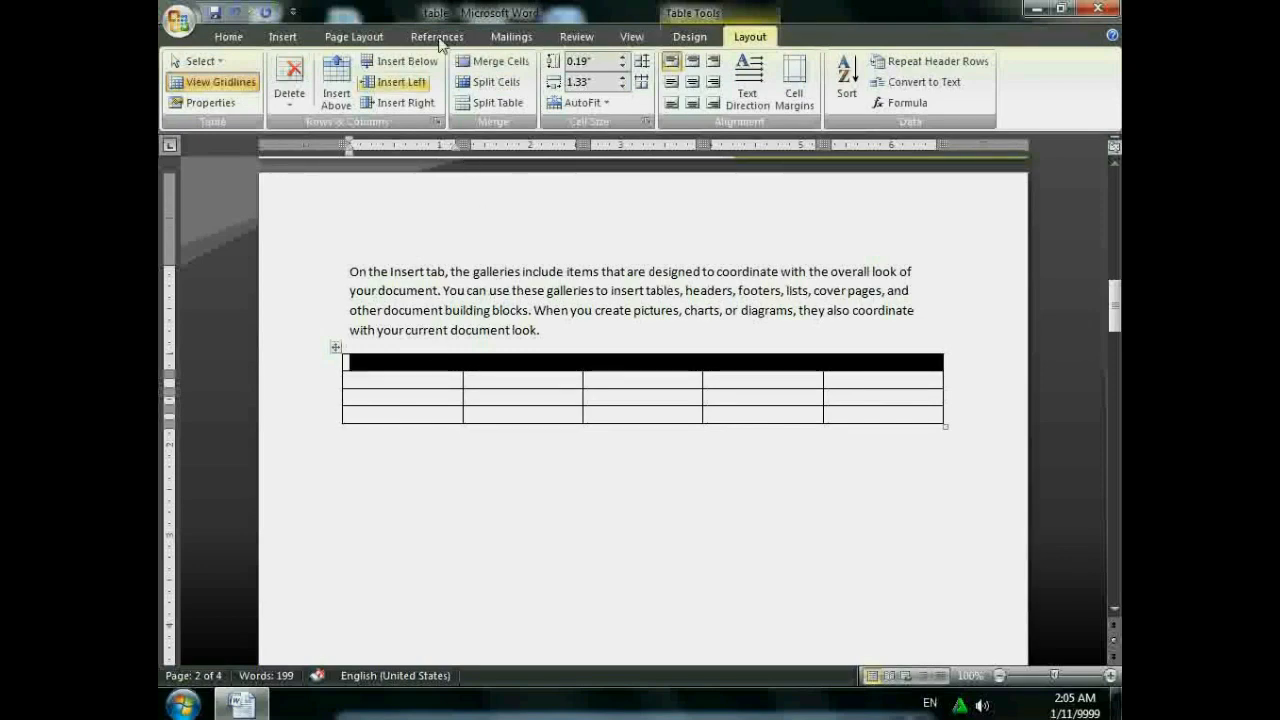
click(482, 78)
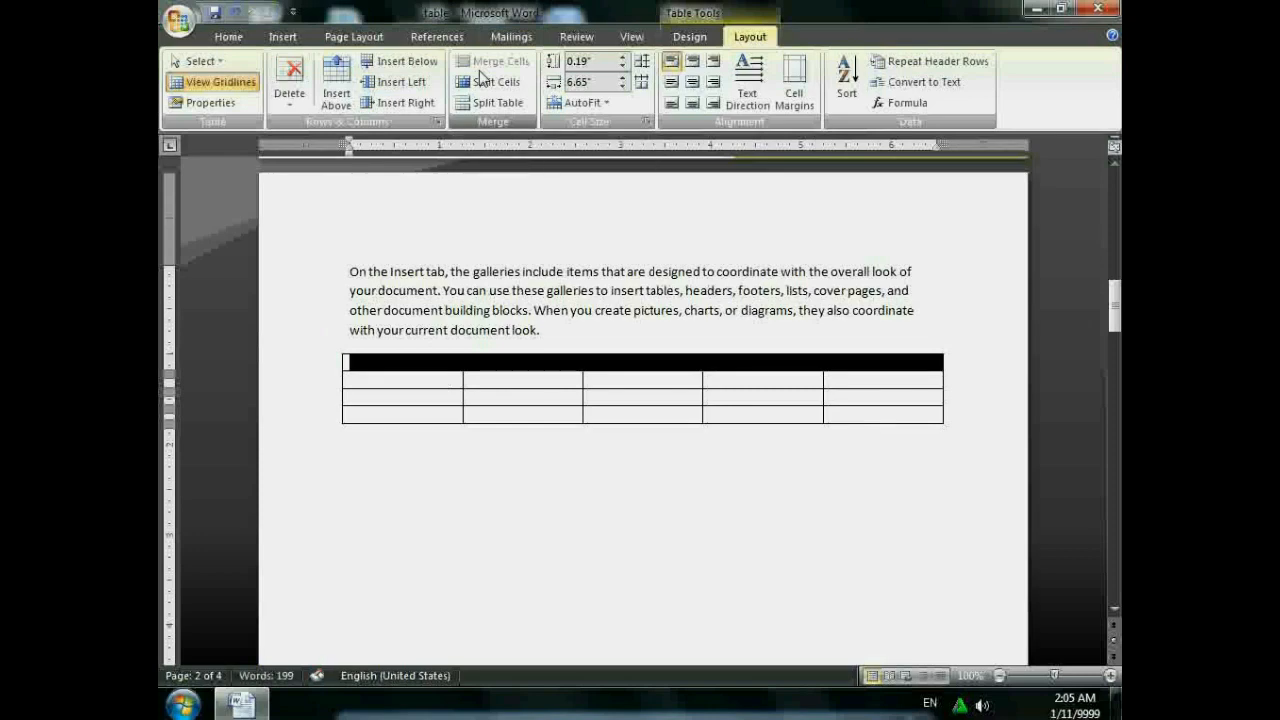
click(499, 381)
click(505, 361)
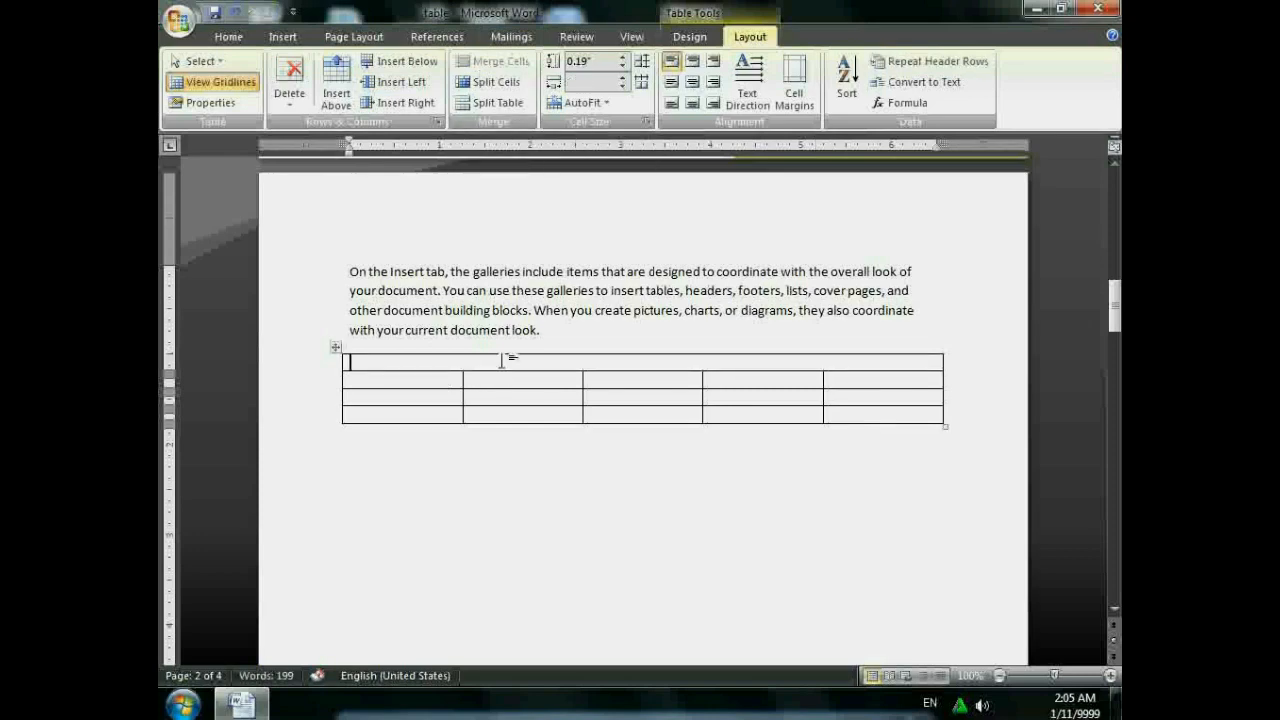
key(ctrl+e)
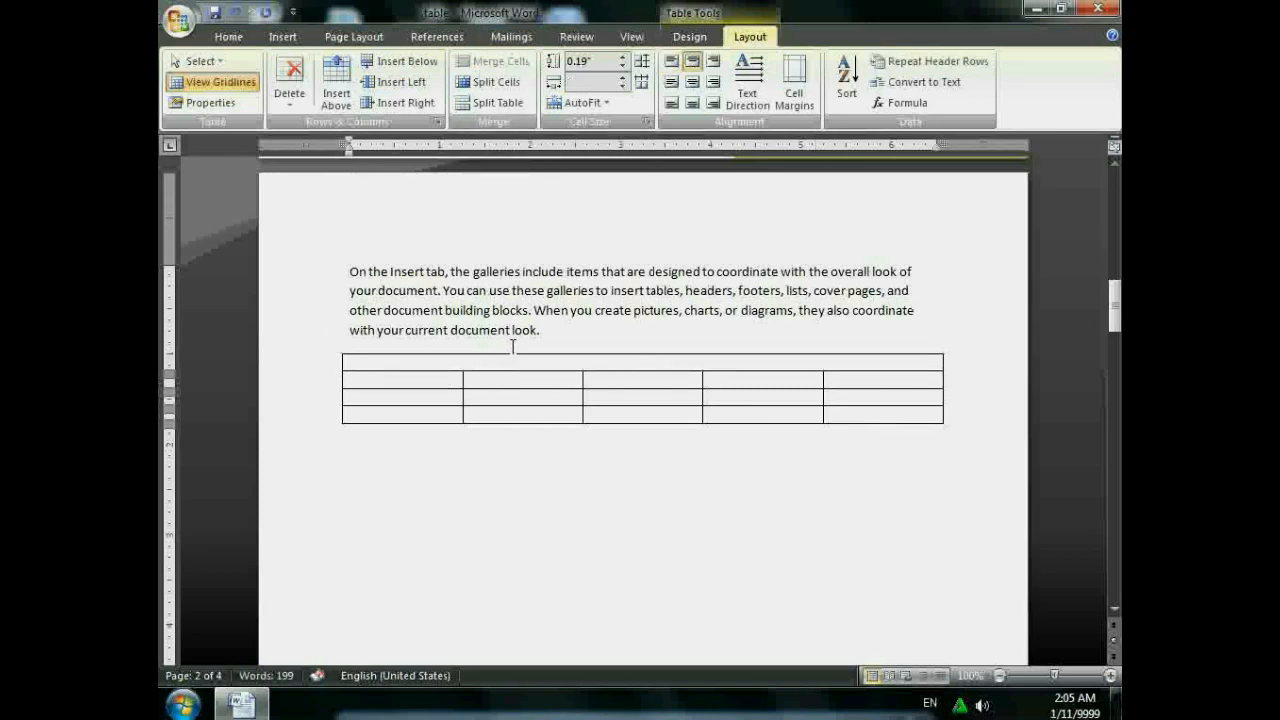
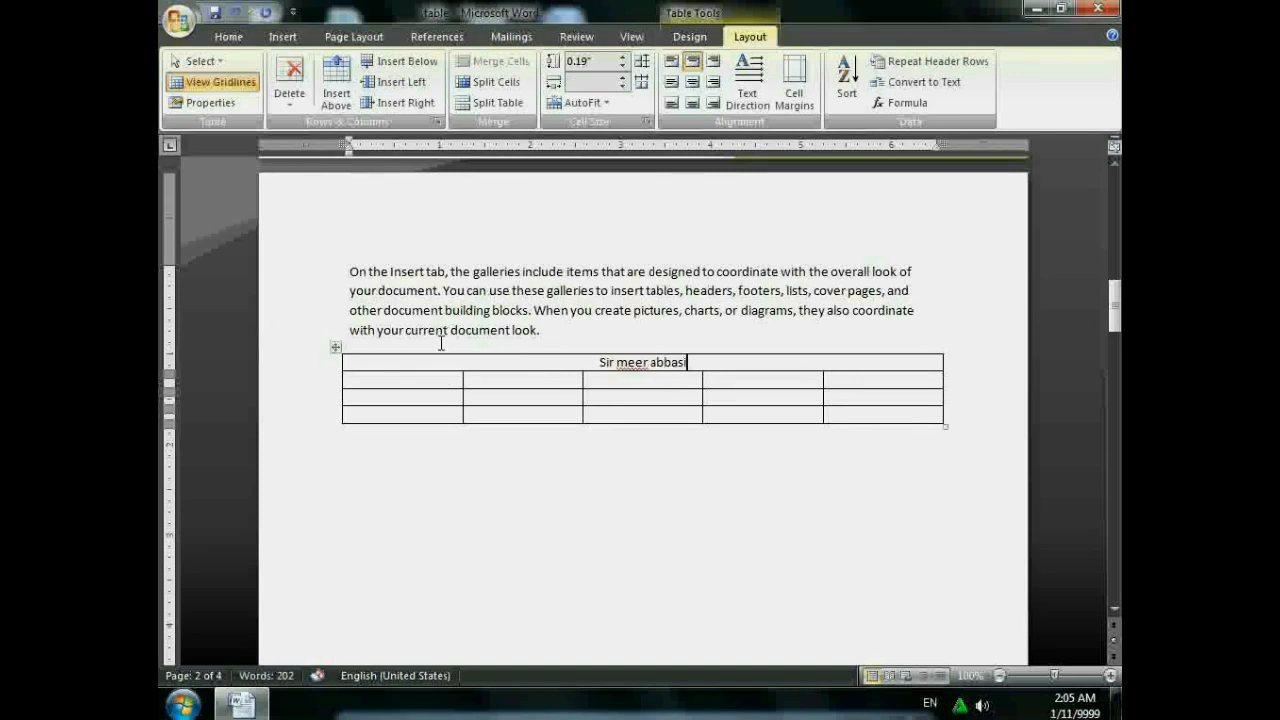
- Merge the first-column cells of rows 2 and 3 into one cell
click(437, 381)
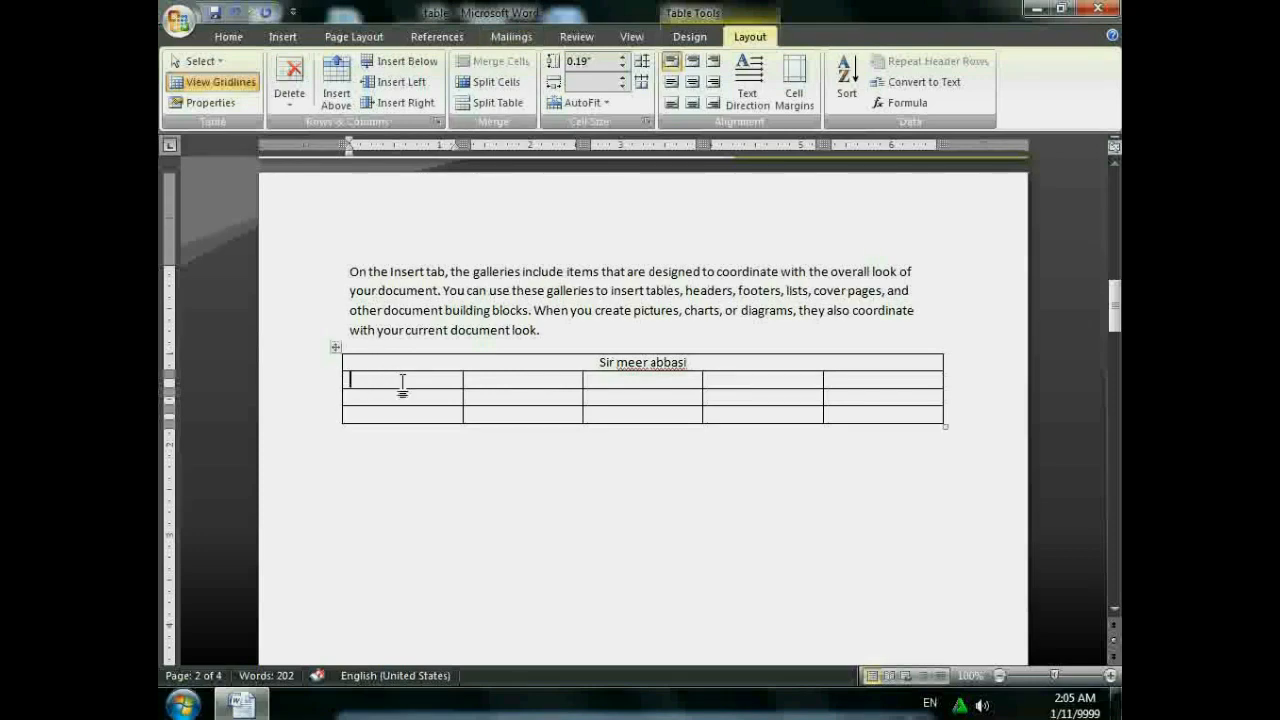
drag(403, 384, 404, 396)
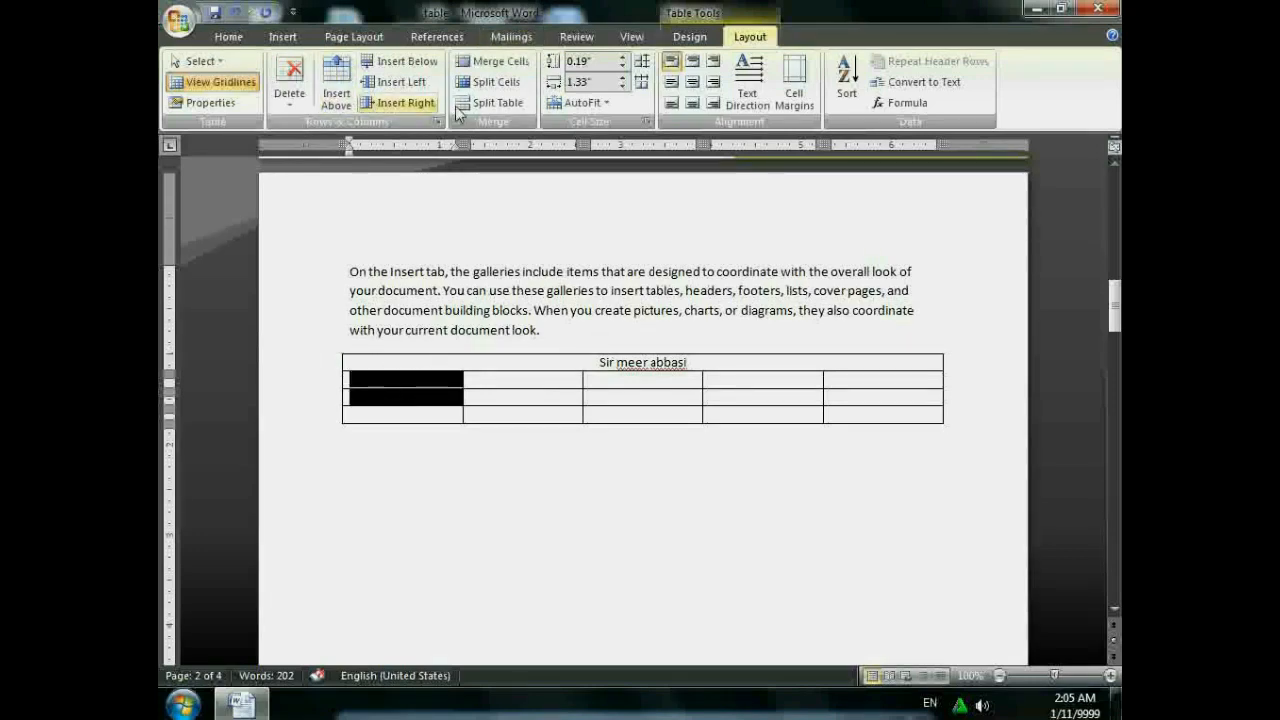
click(490, 61)
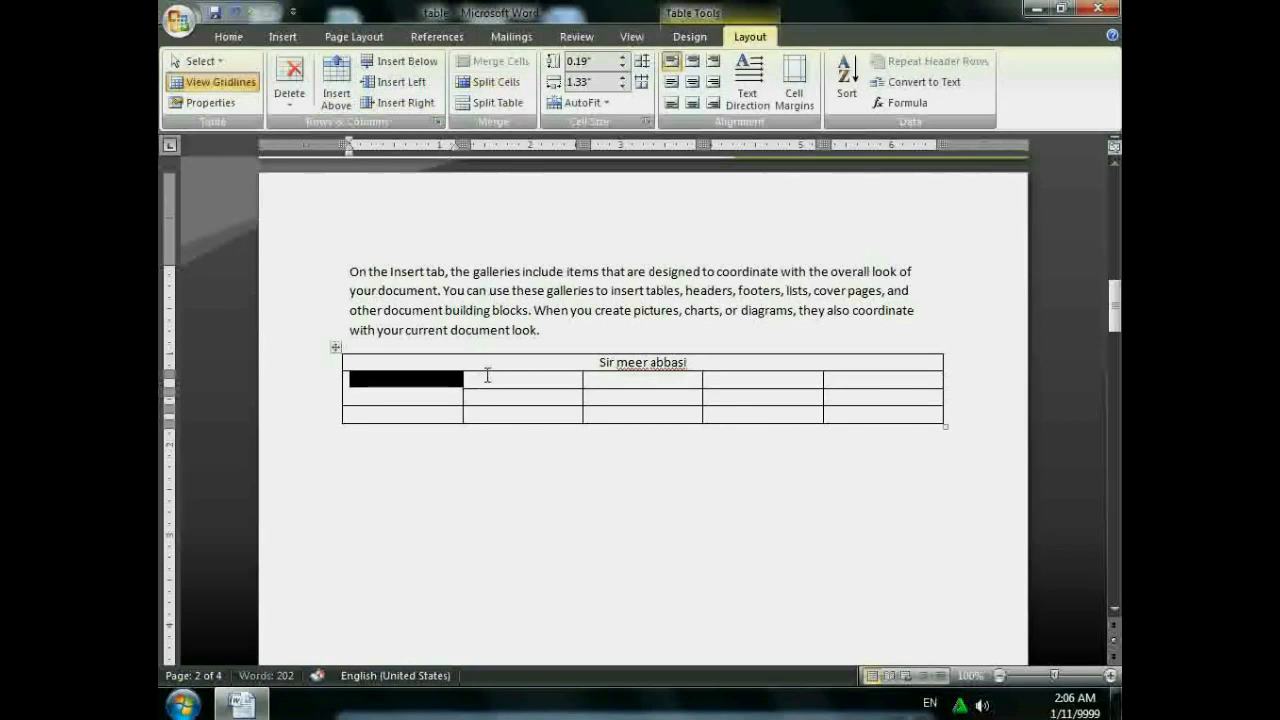
click(546, 388)
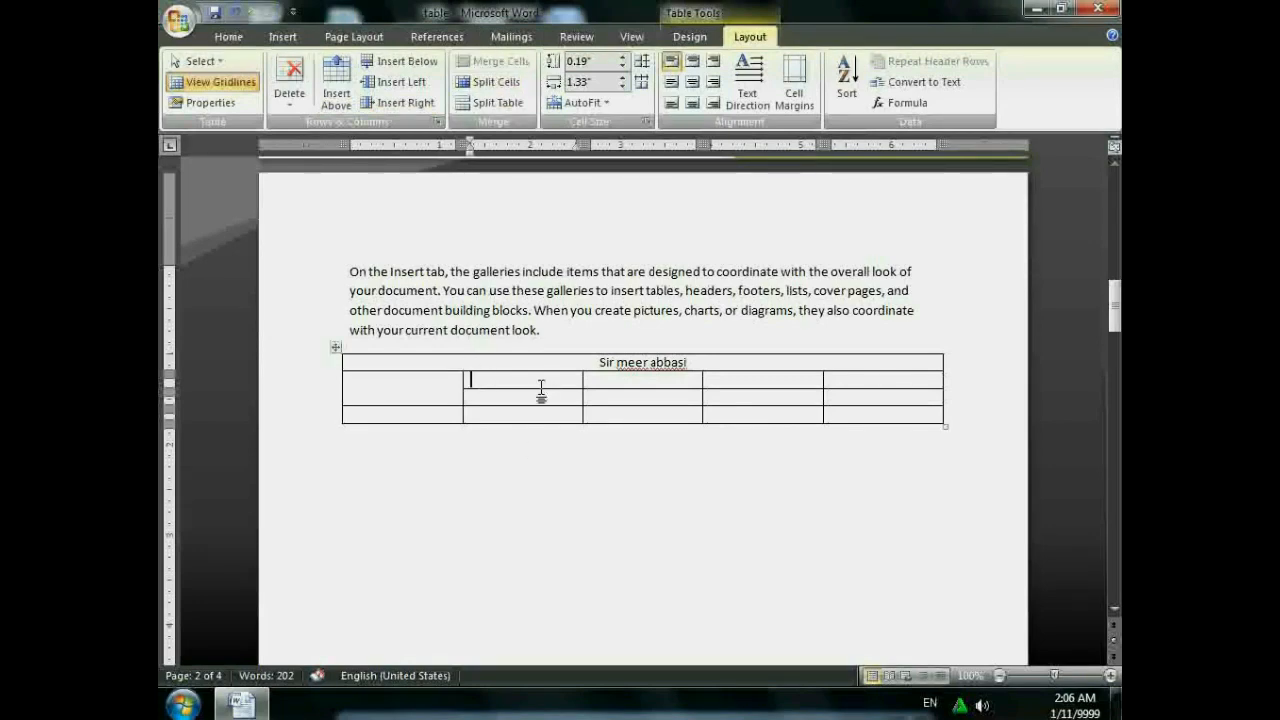
- Erase the horizontal borders between rows 2 and 3 in the remaining columns with the Eraser
click(692, 37)
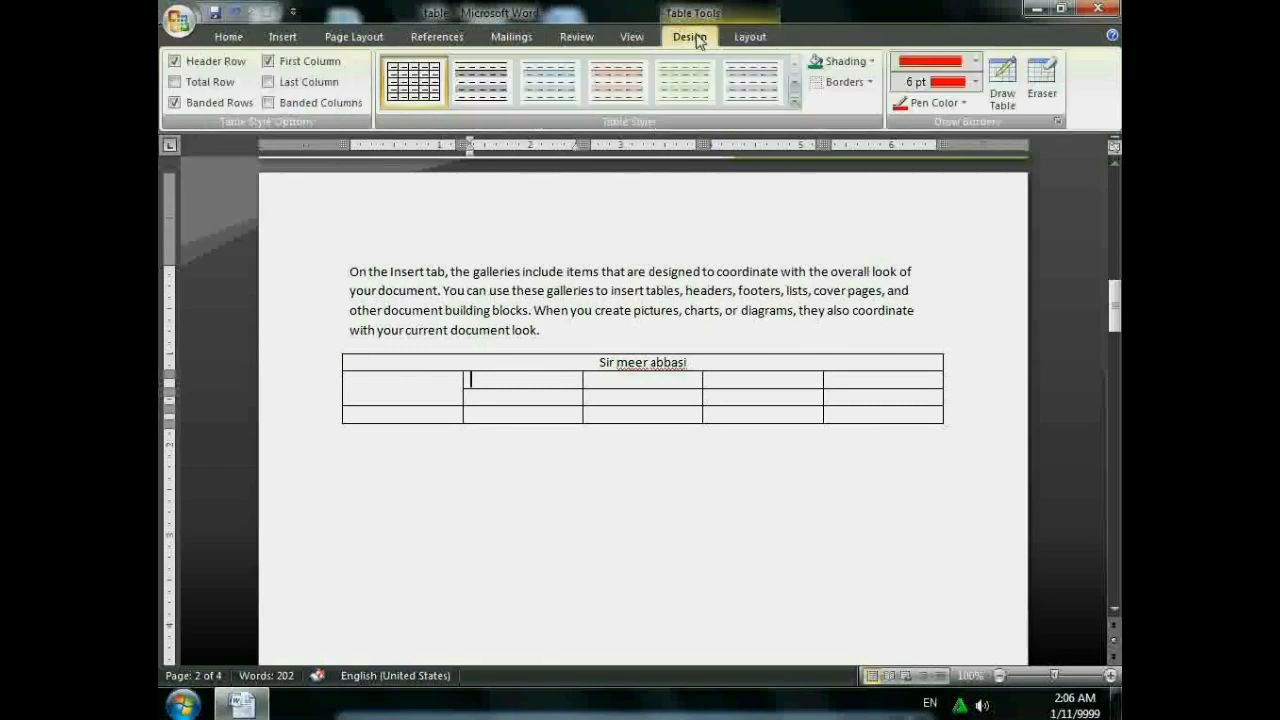
click(1041, 88)
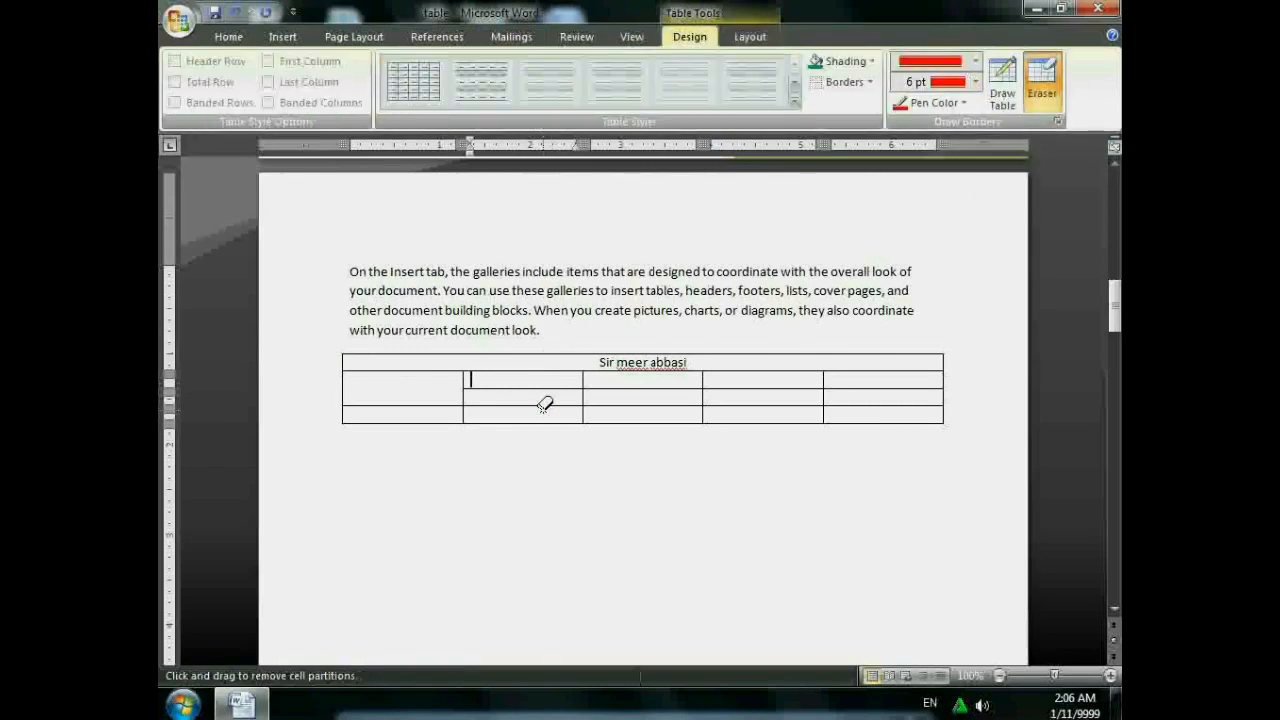
click(650, 388)
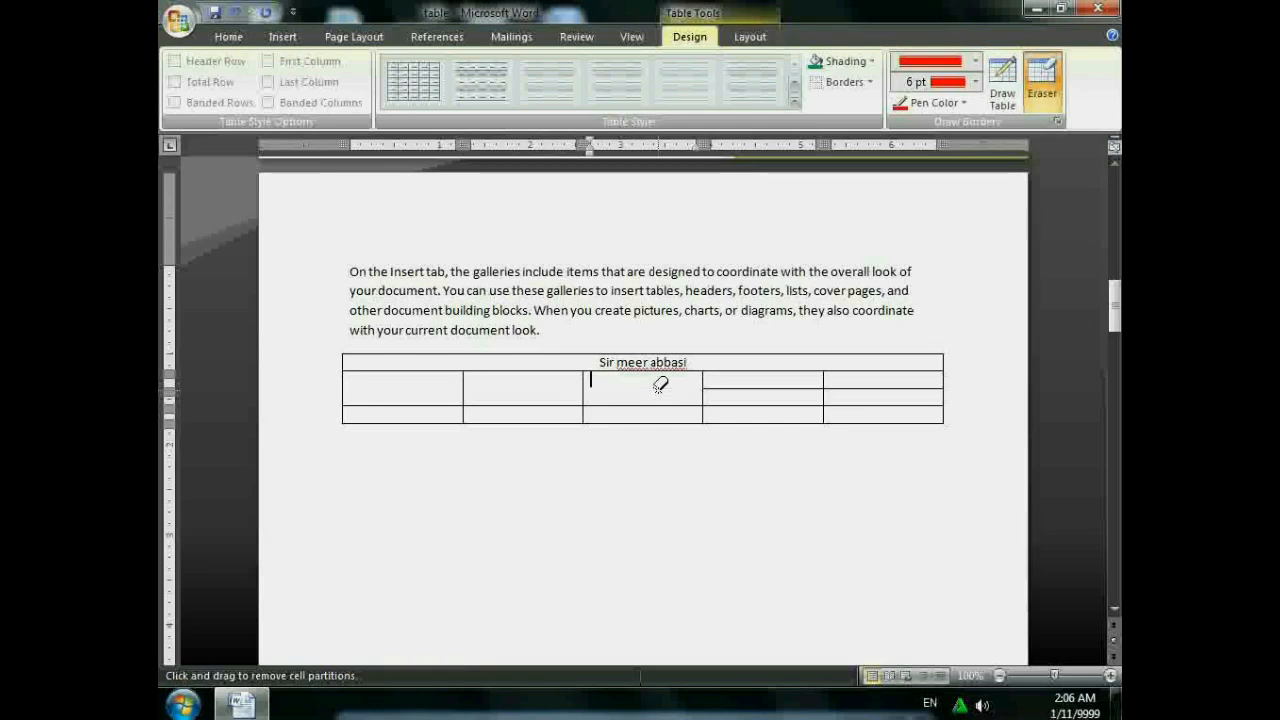
click(746, 388)
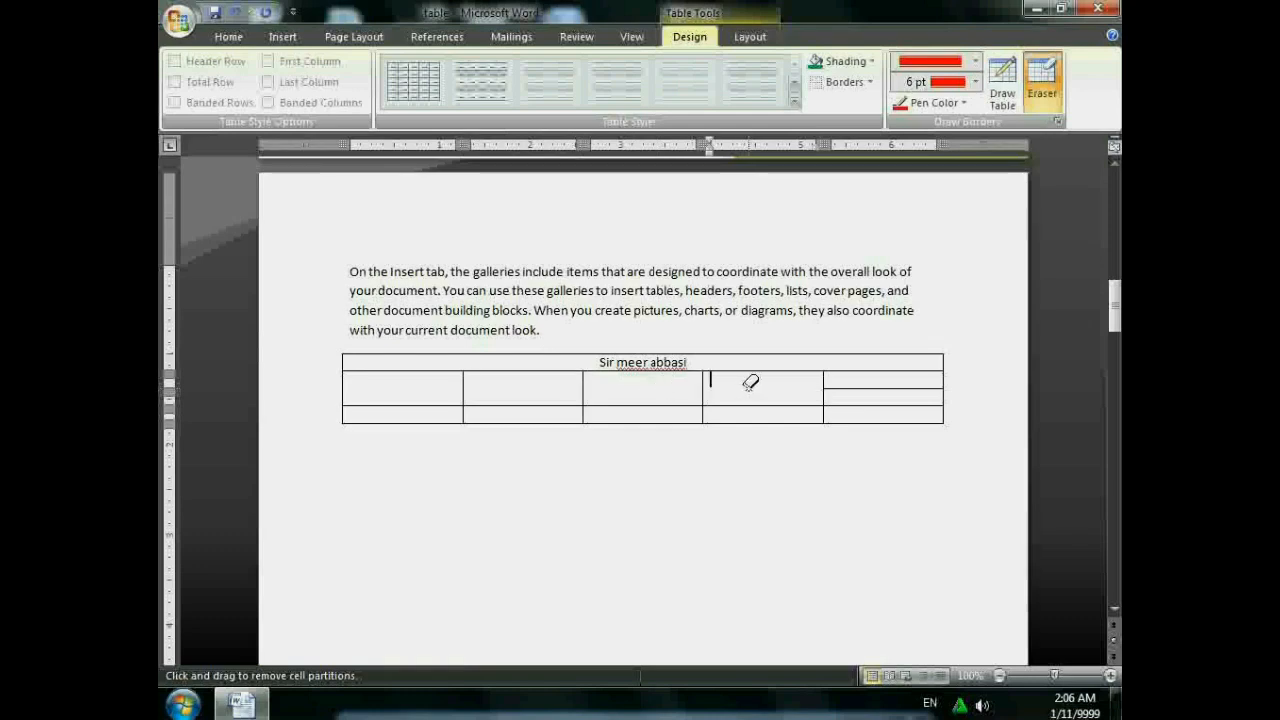
click(897, 386)
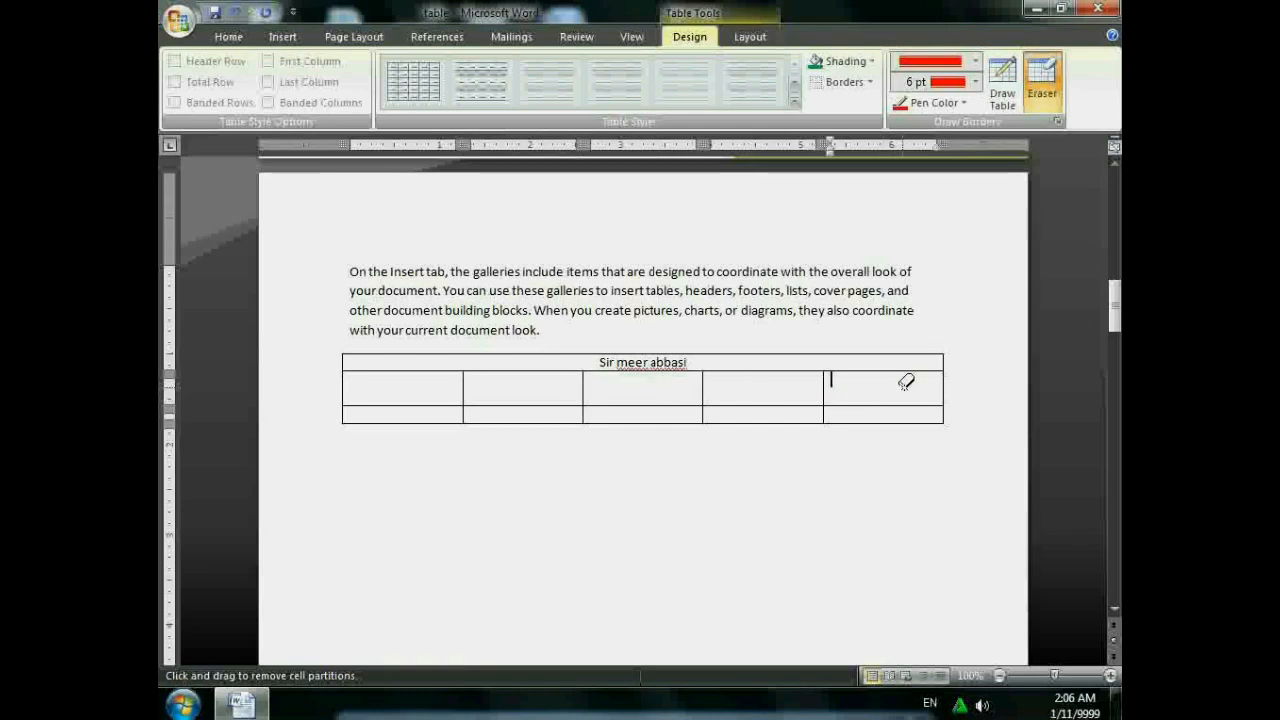
click(1055, 74)
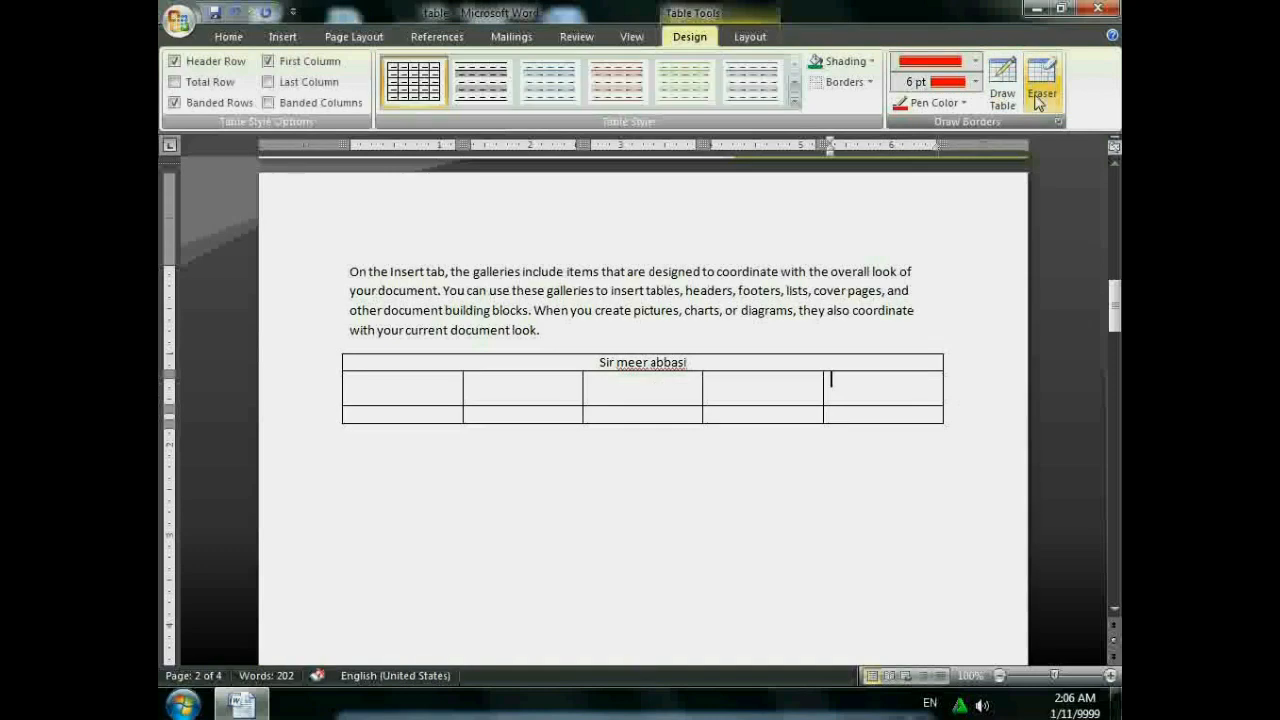
- Split the top heading cell into 2 columns, with the name staying in the left cell
click(752, 37)
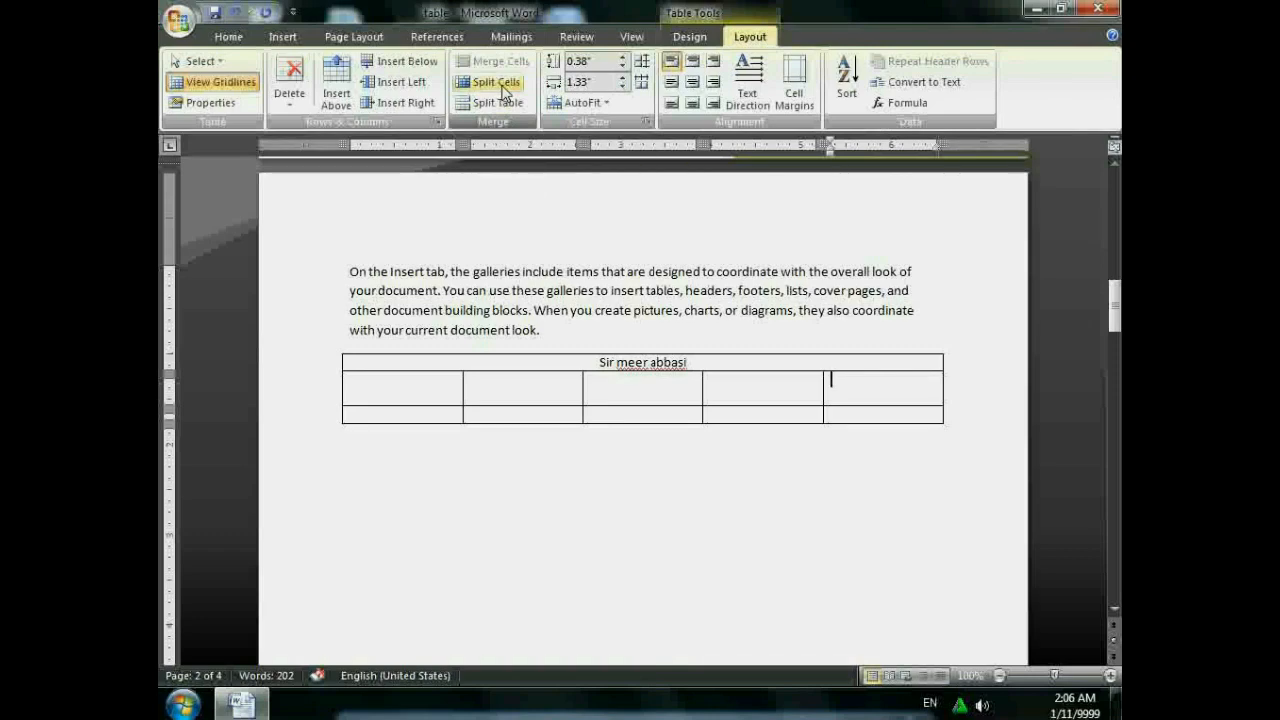
click(571, 362)
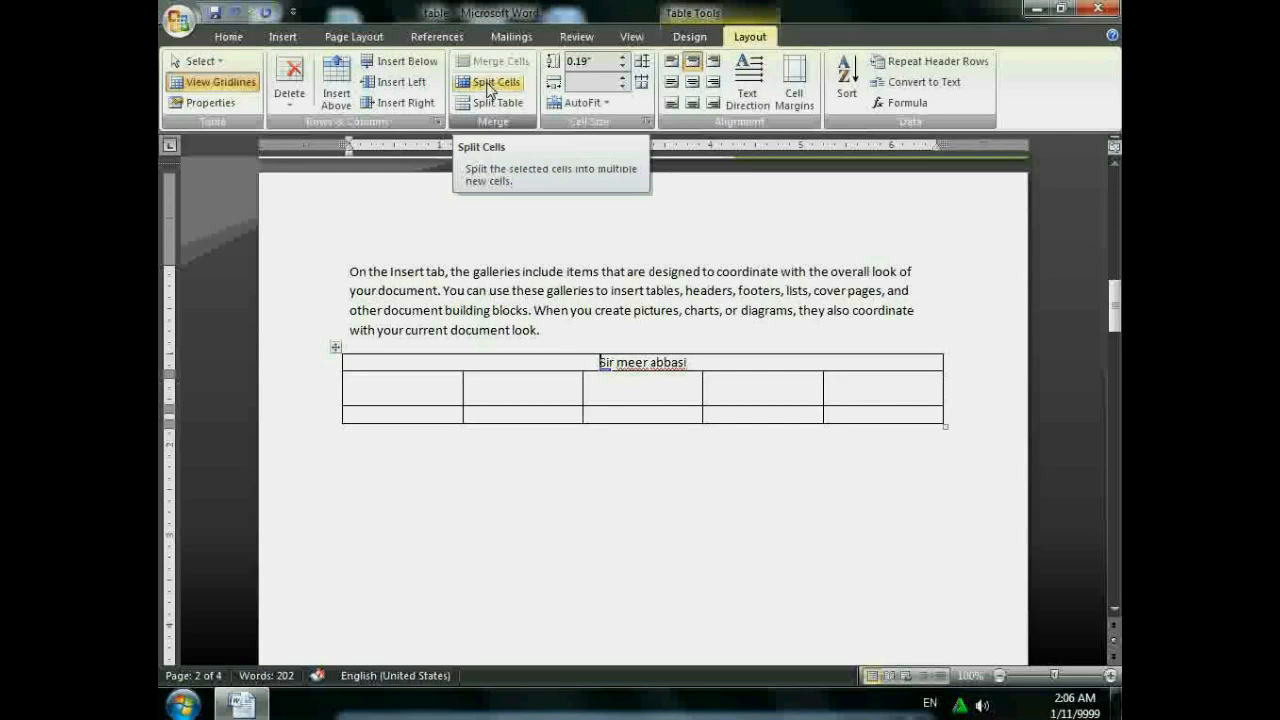
click(491, 83)
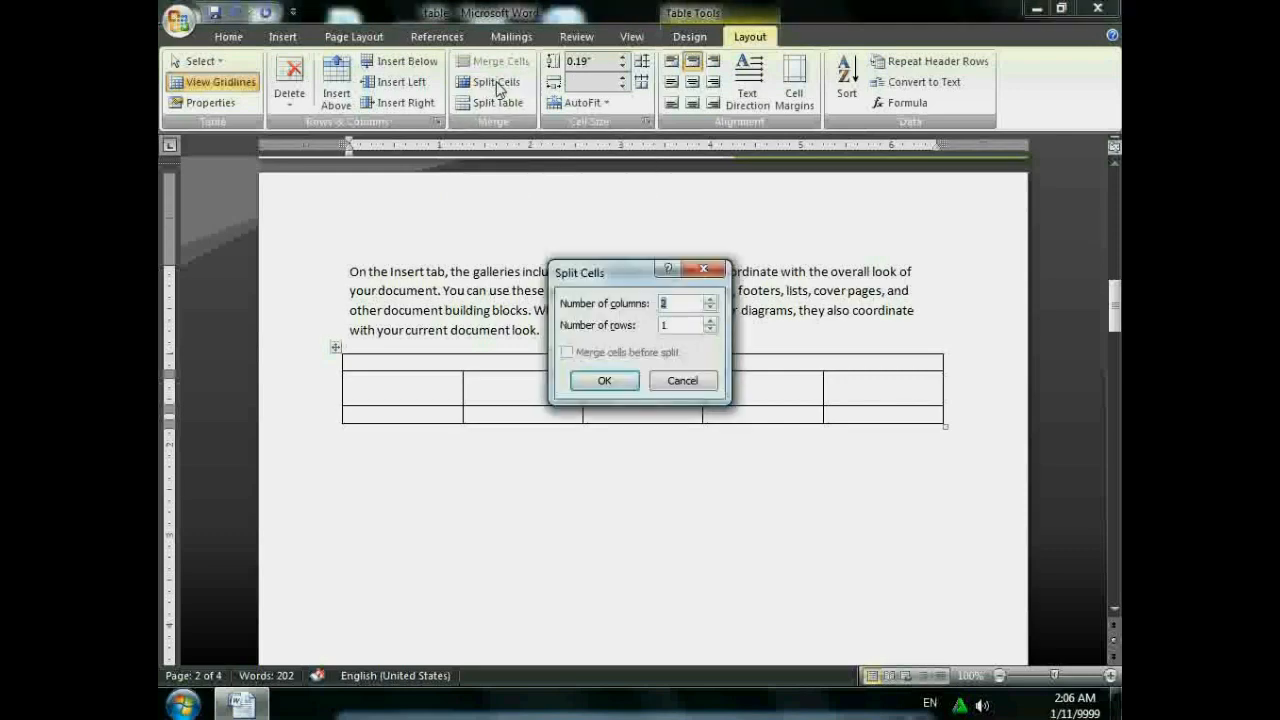
click(606, 380)
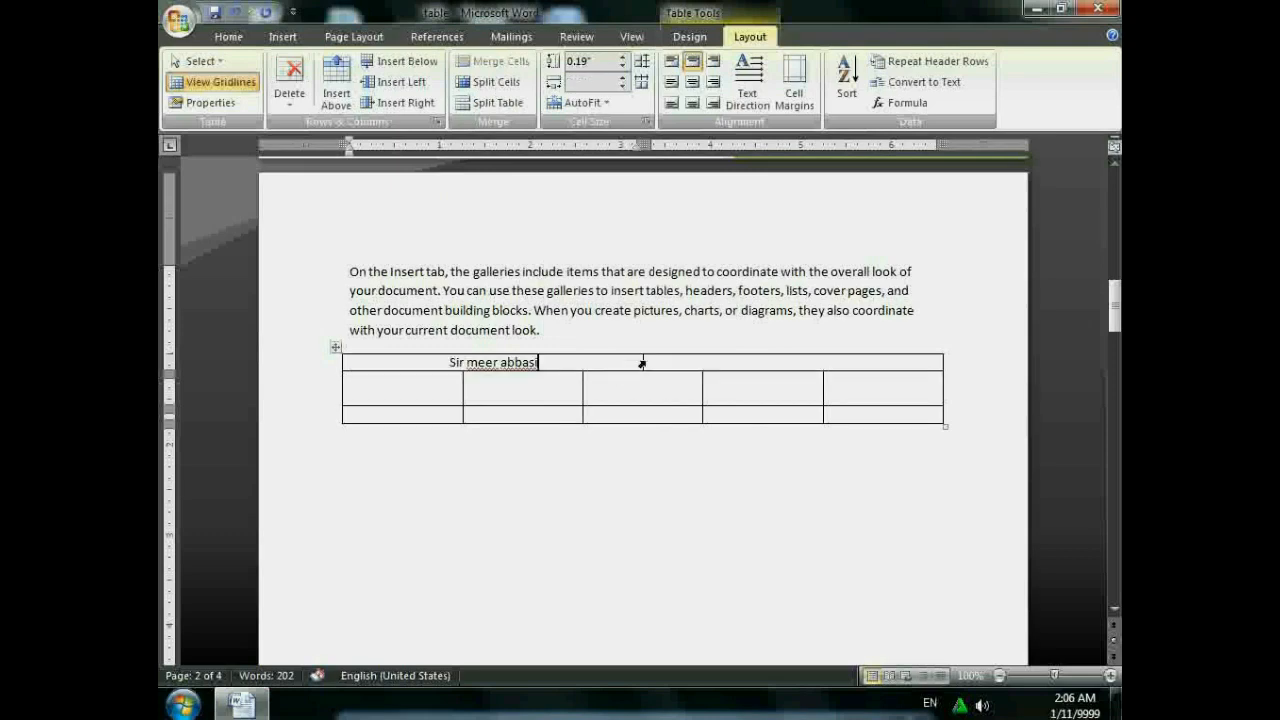
click(644, 363)
click(611, 358)
click(706, 362)
- Split the table at row 2, then rejoin the two parts with Delete
click(420, 376)
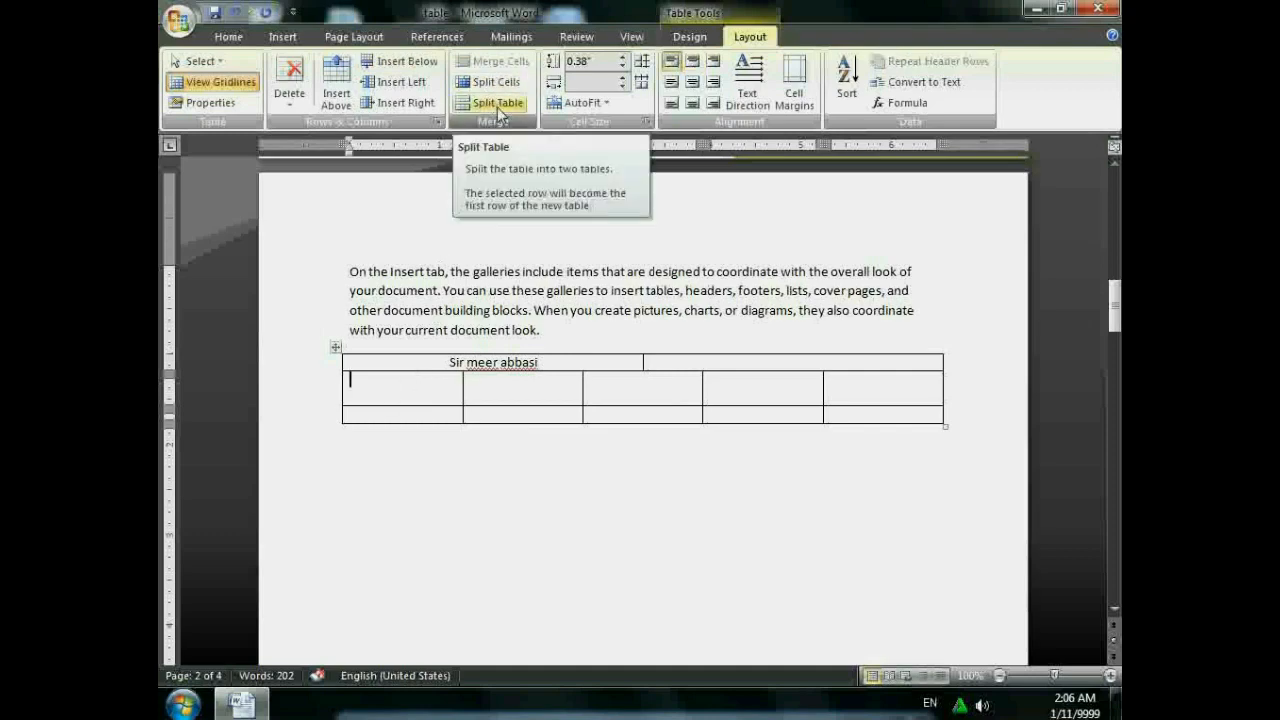
click(497, 104)
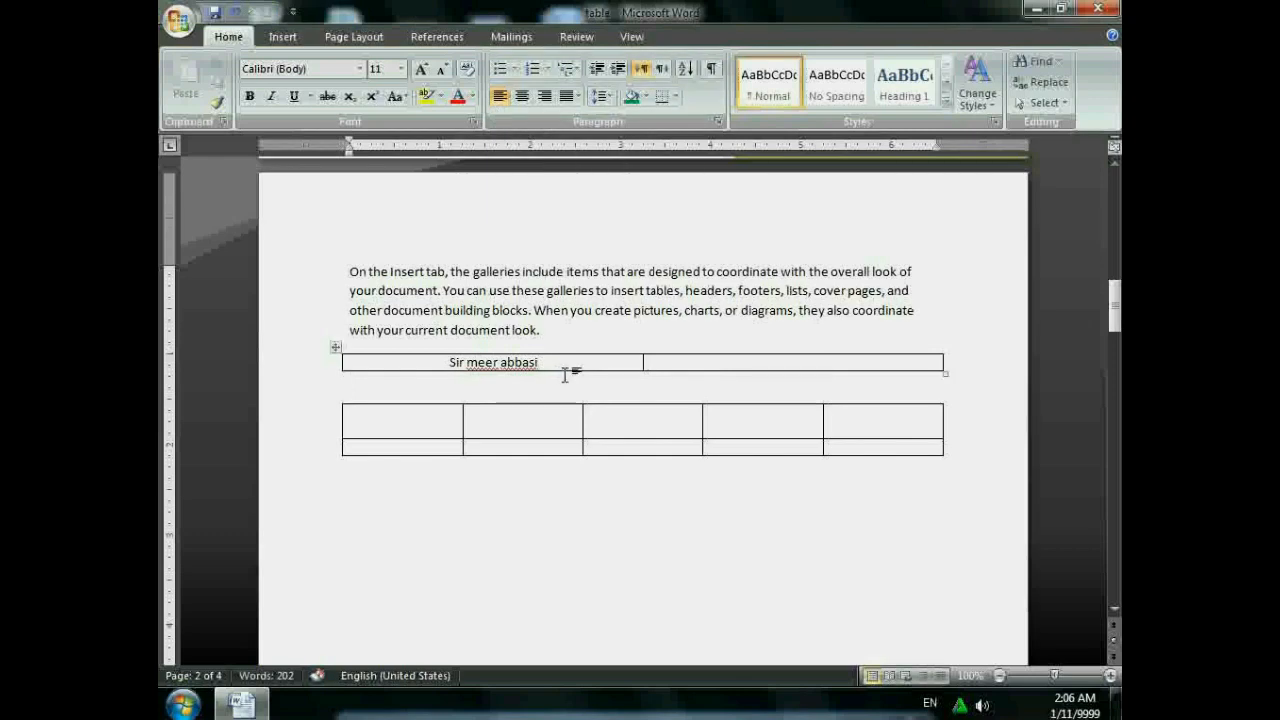
key(Delete)
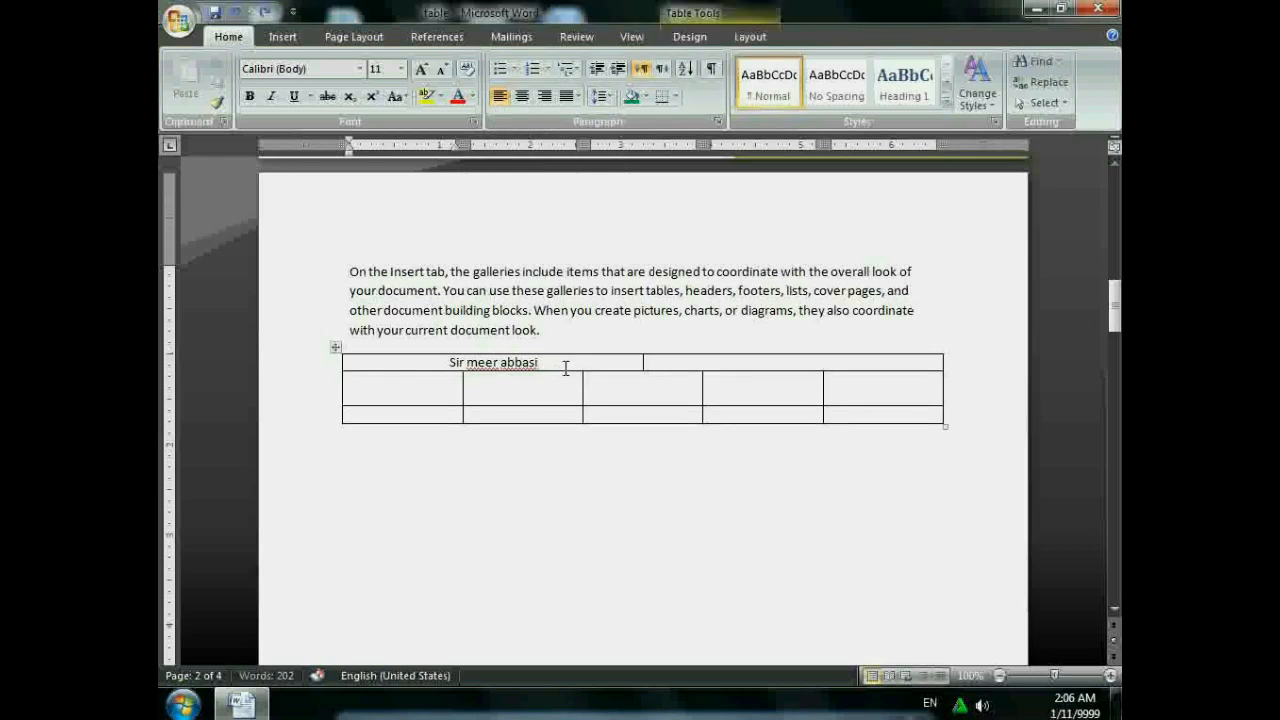
click(755, 37)
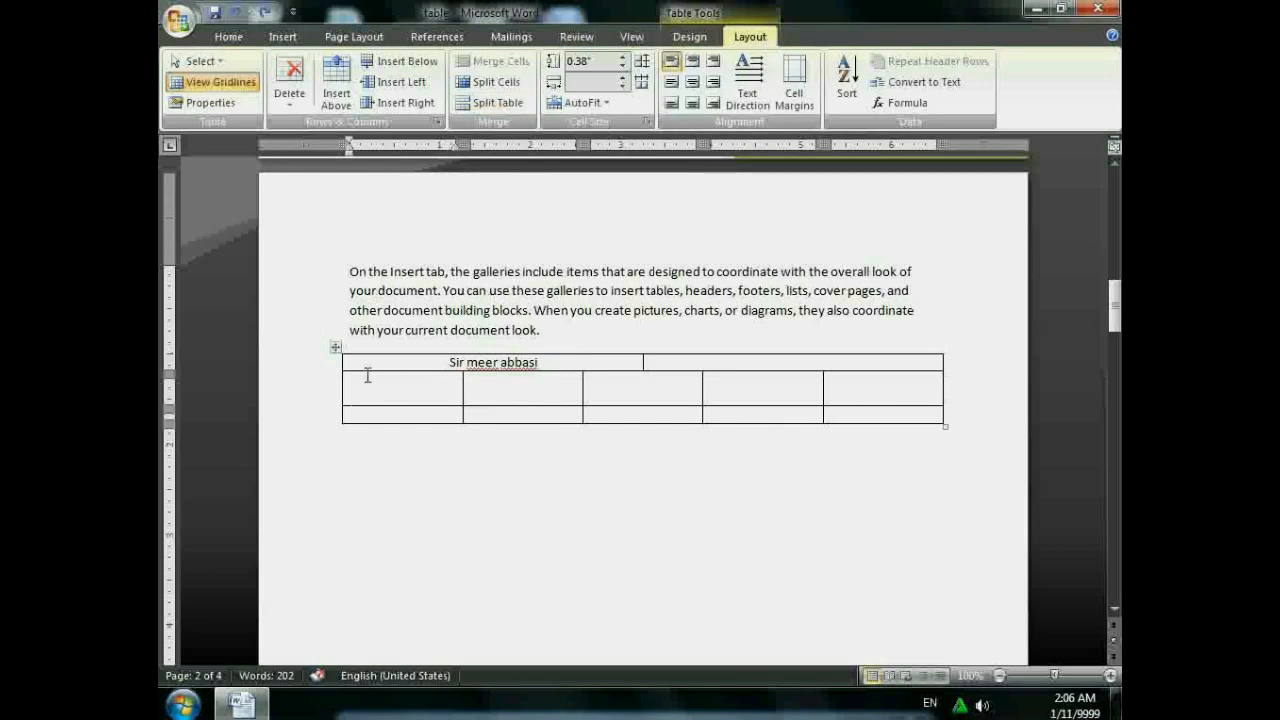
- Delete the table and insert a new empty 3-column, 2-row table
click(290, 80)
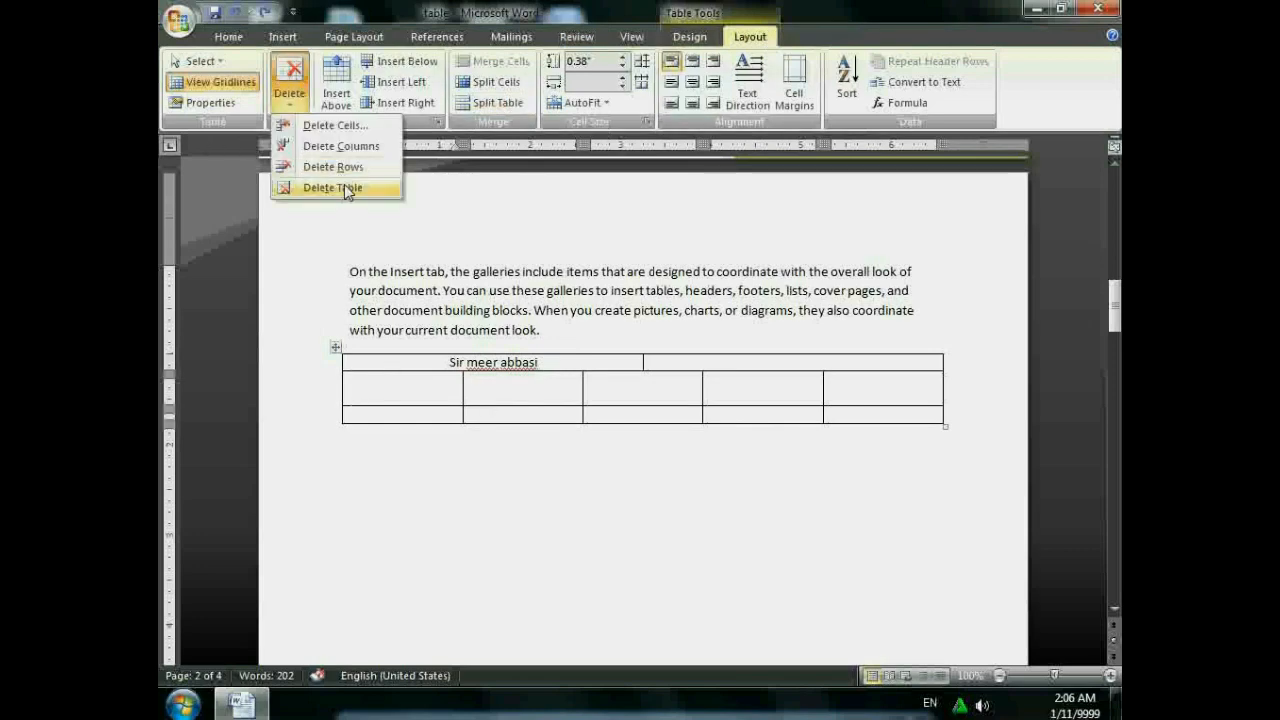
click(346, 185)
click(282, 37)
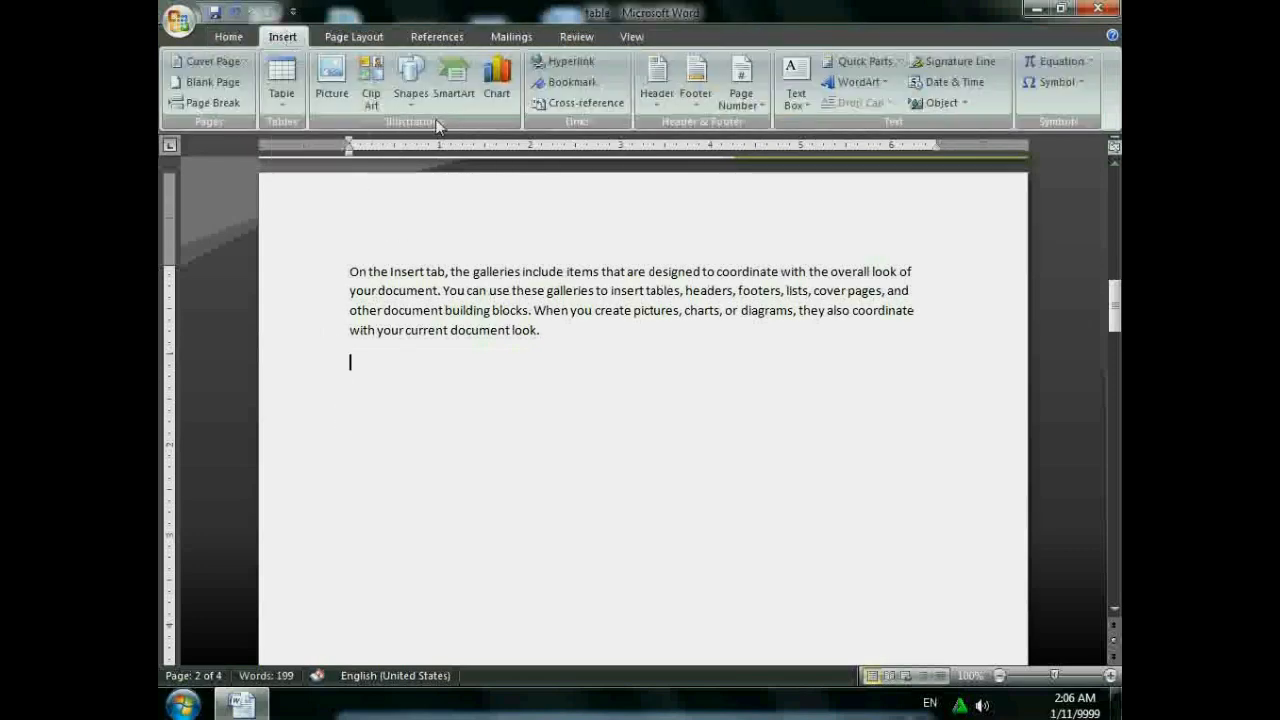
click(281, 80)
click(312, 162)
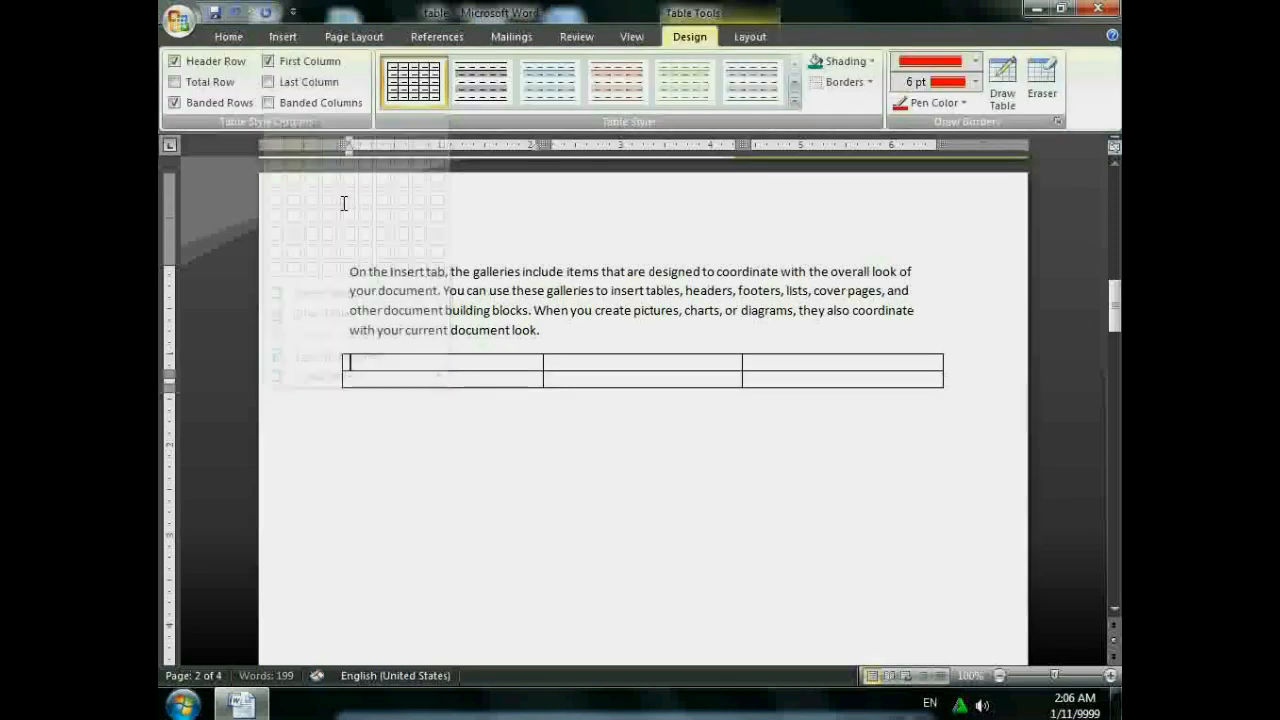
click(750, 37)
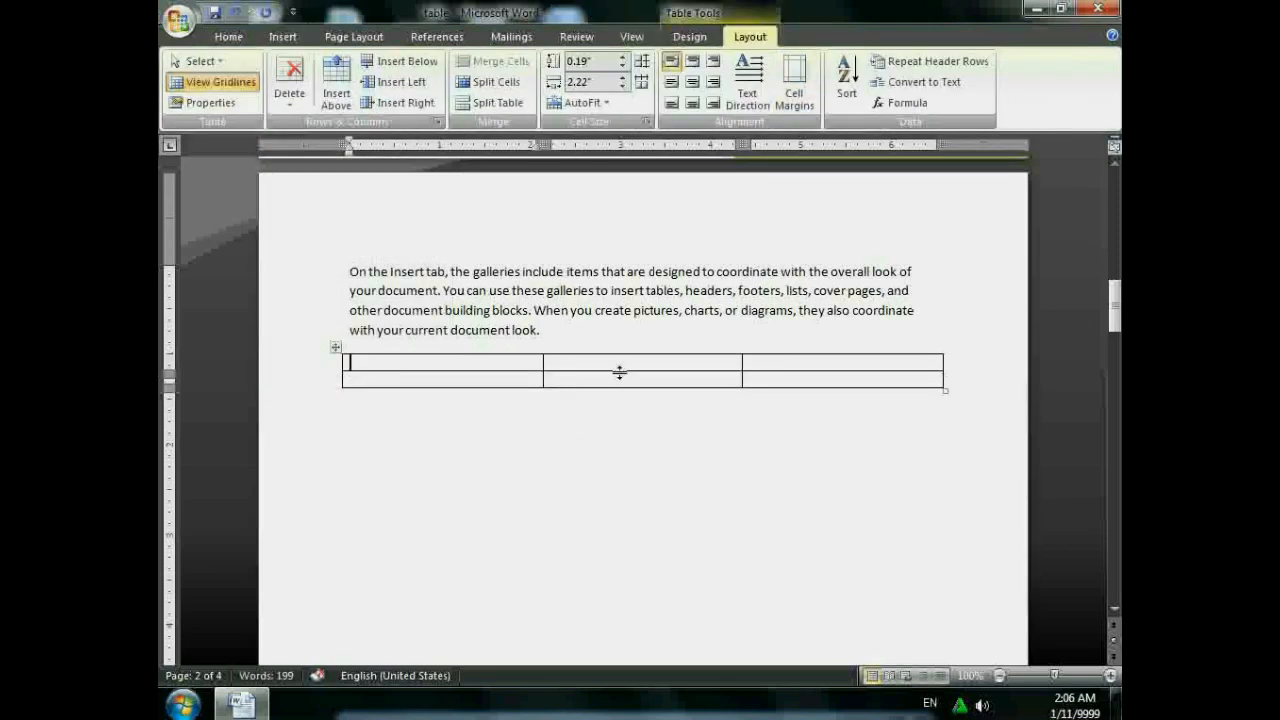
- Resize the rows and columns by dragging borders, then distribute rows and columns evenly
drag(632, 387, 642, 416)
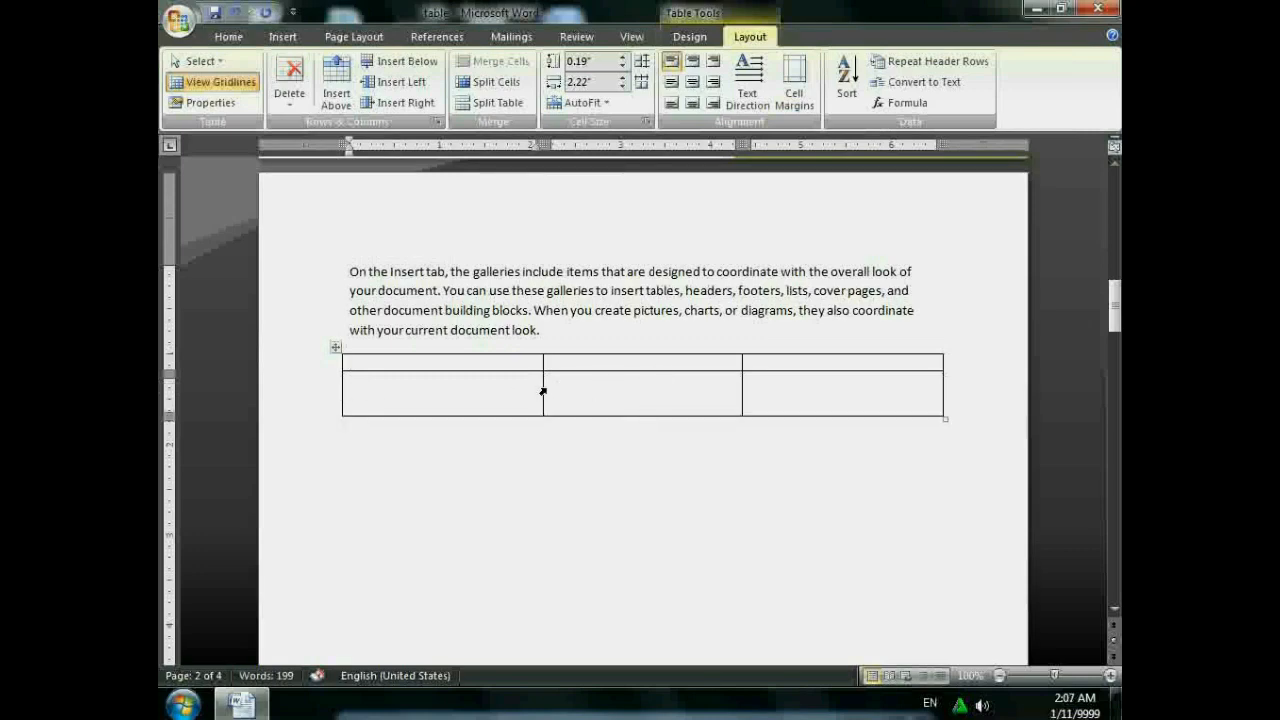
drag(543, 390, 479, 372)
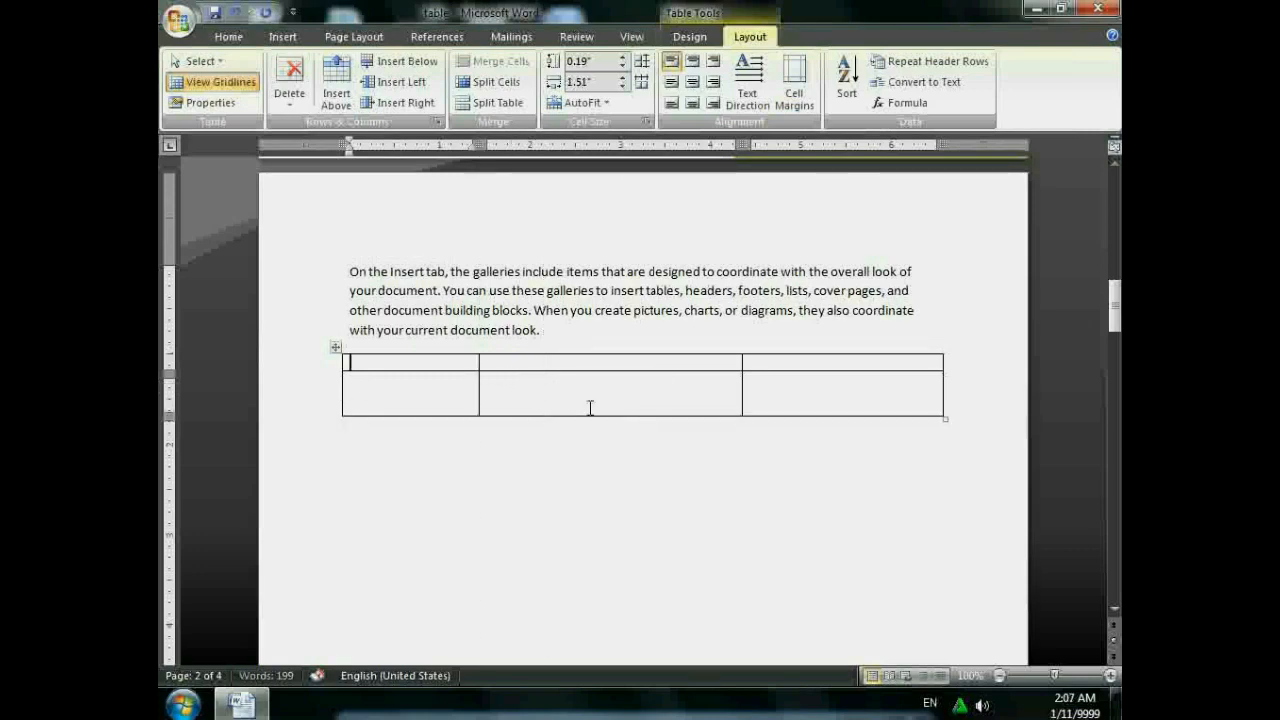
drag(741, 387, 846, 390)
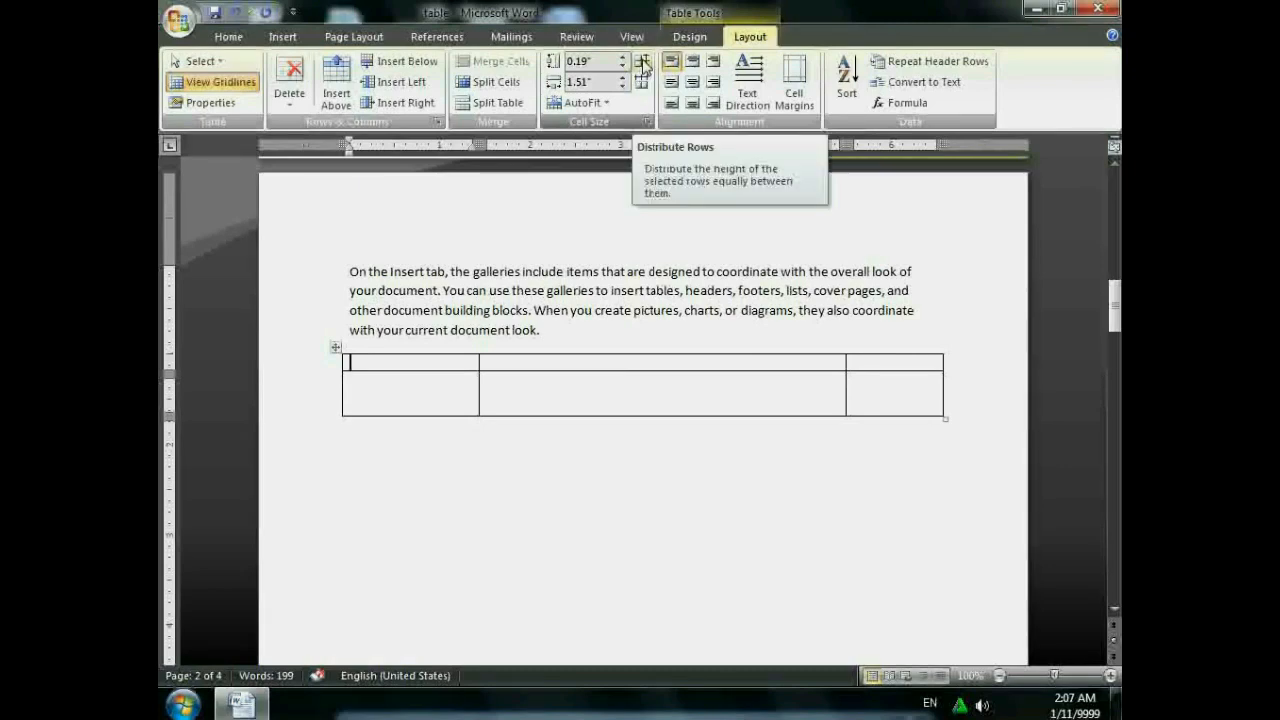
click(643, 63)
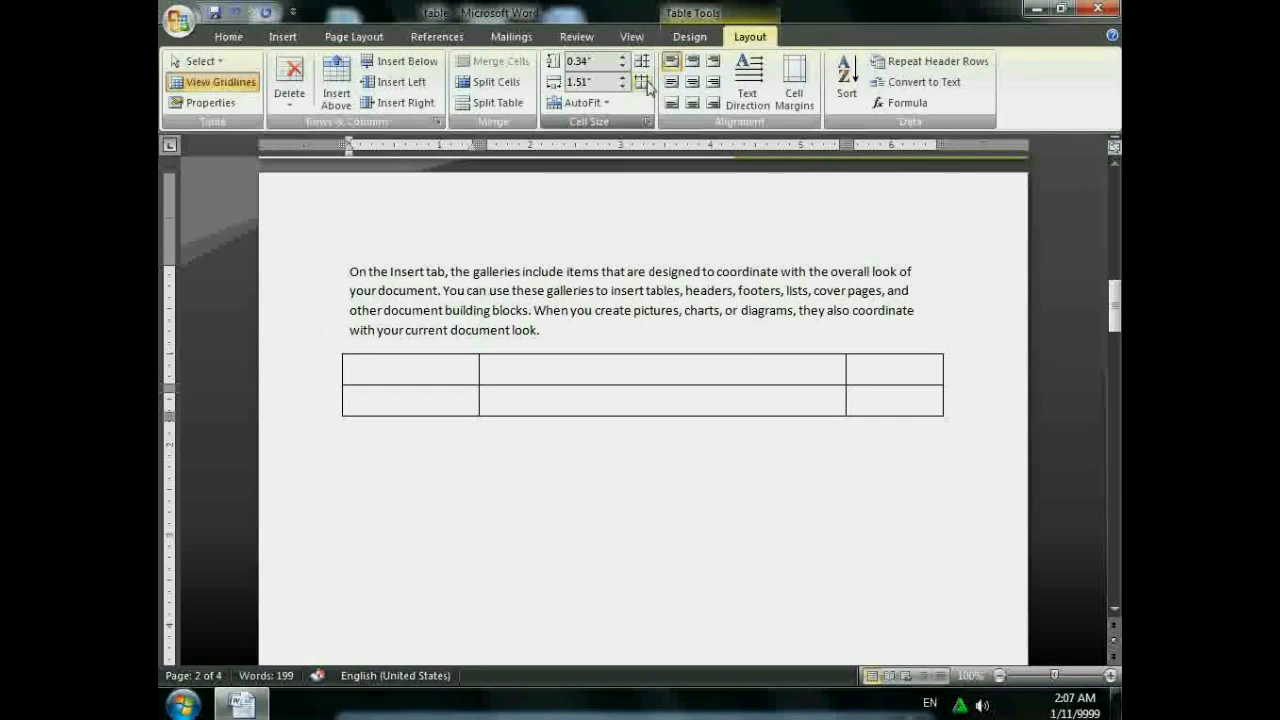
click(641, 82)
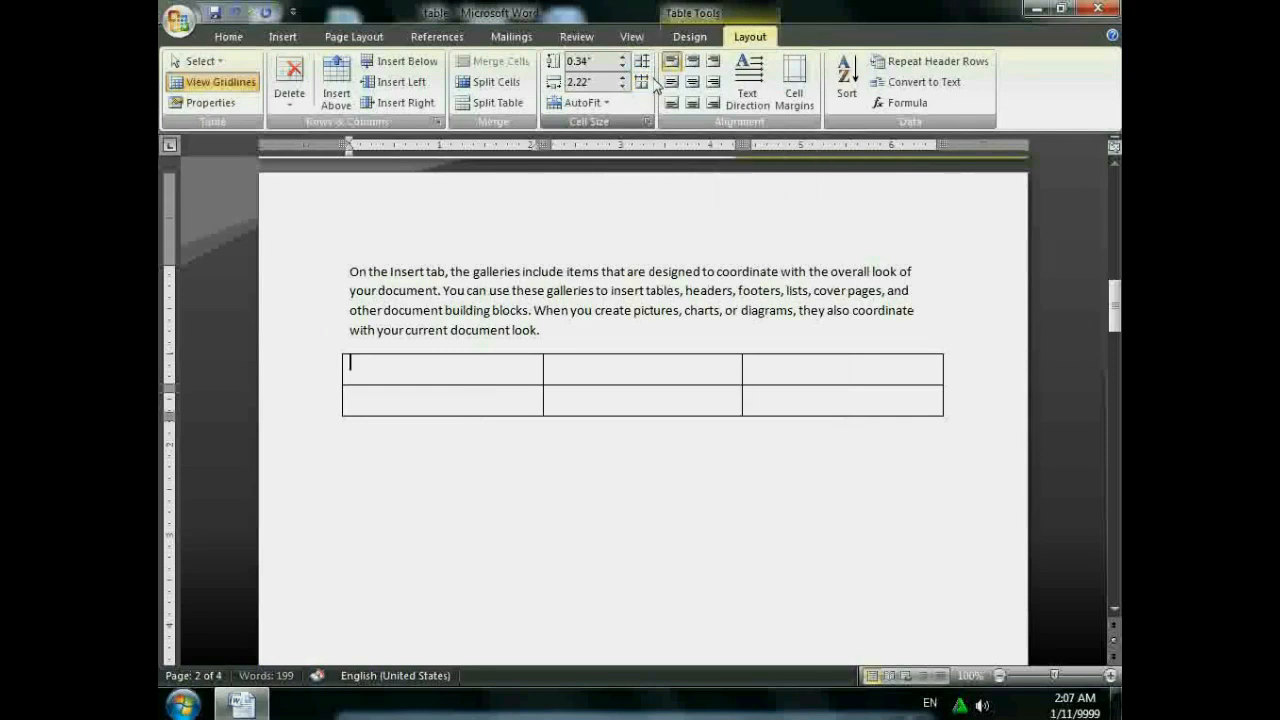
- Insert a row above to make three rows, then even out row heights and column widths again
click(336, 80)
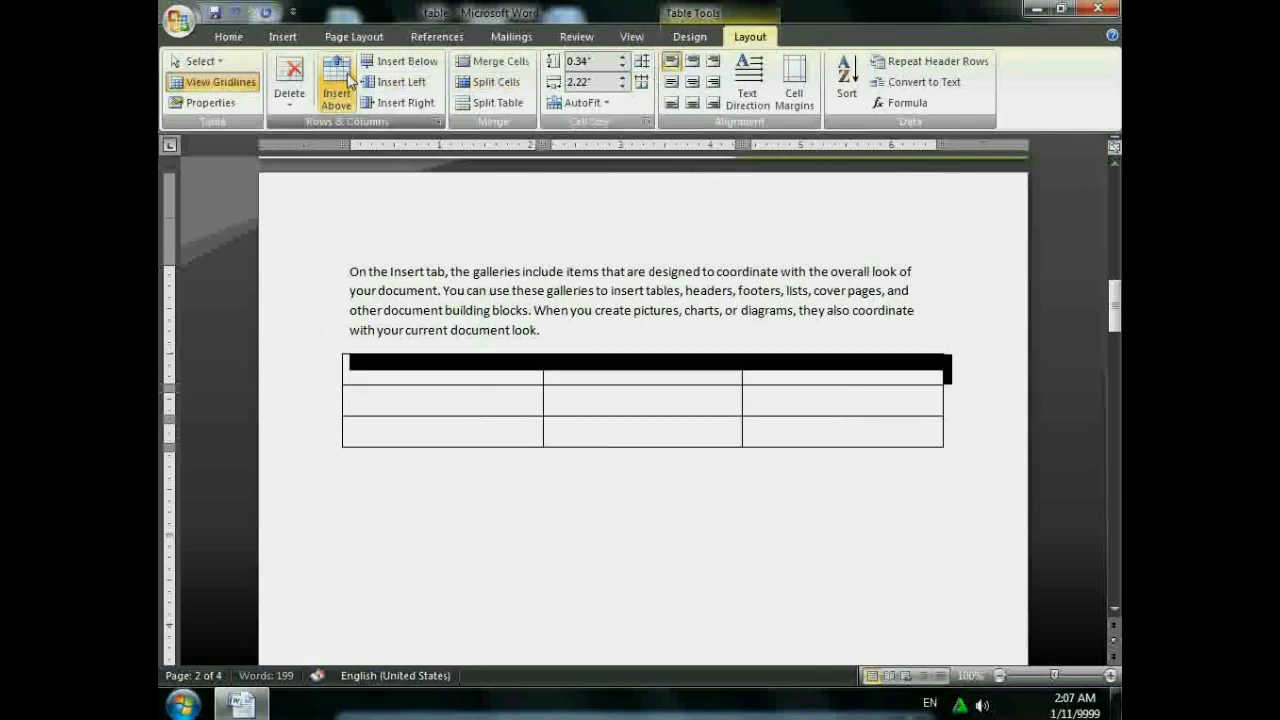
click(727, 390)
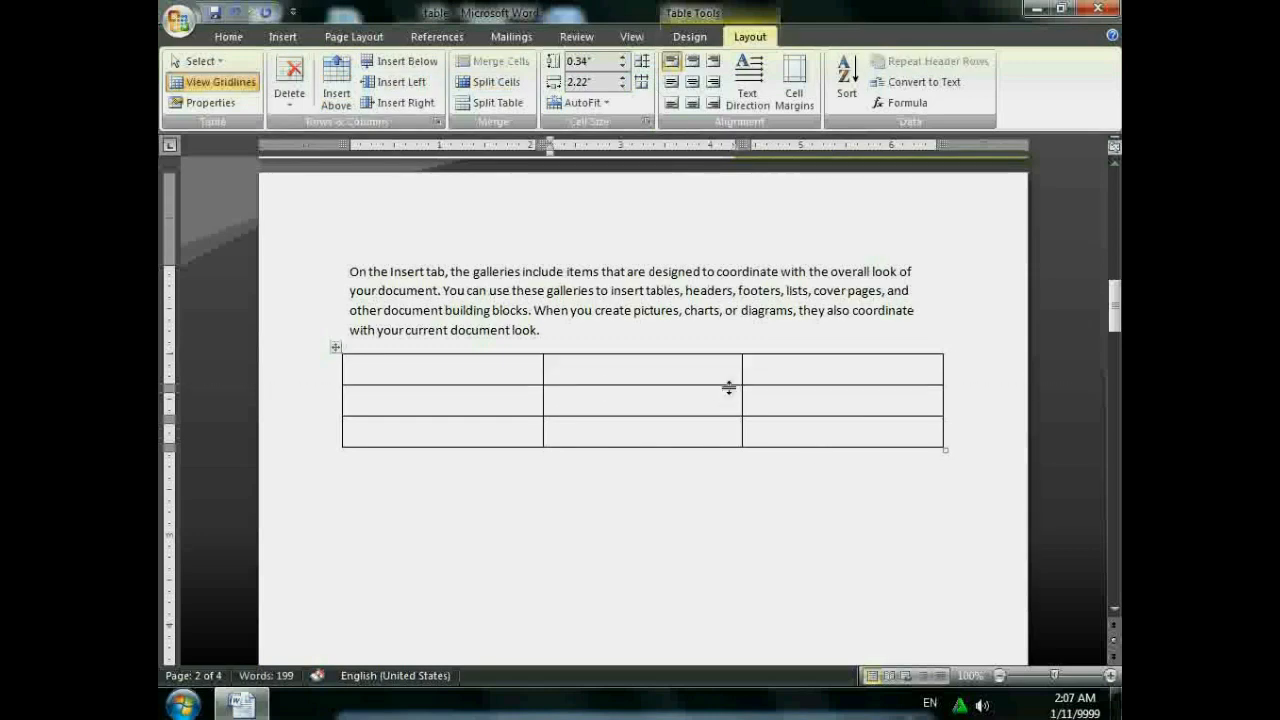
drag(731, 385, 929, 391)
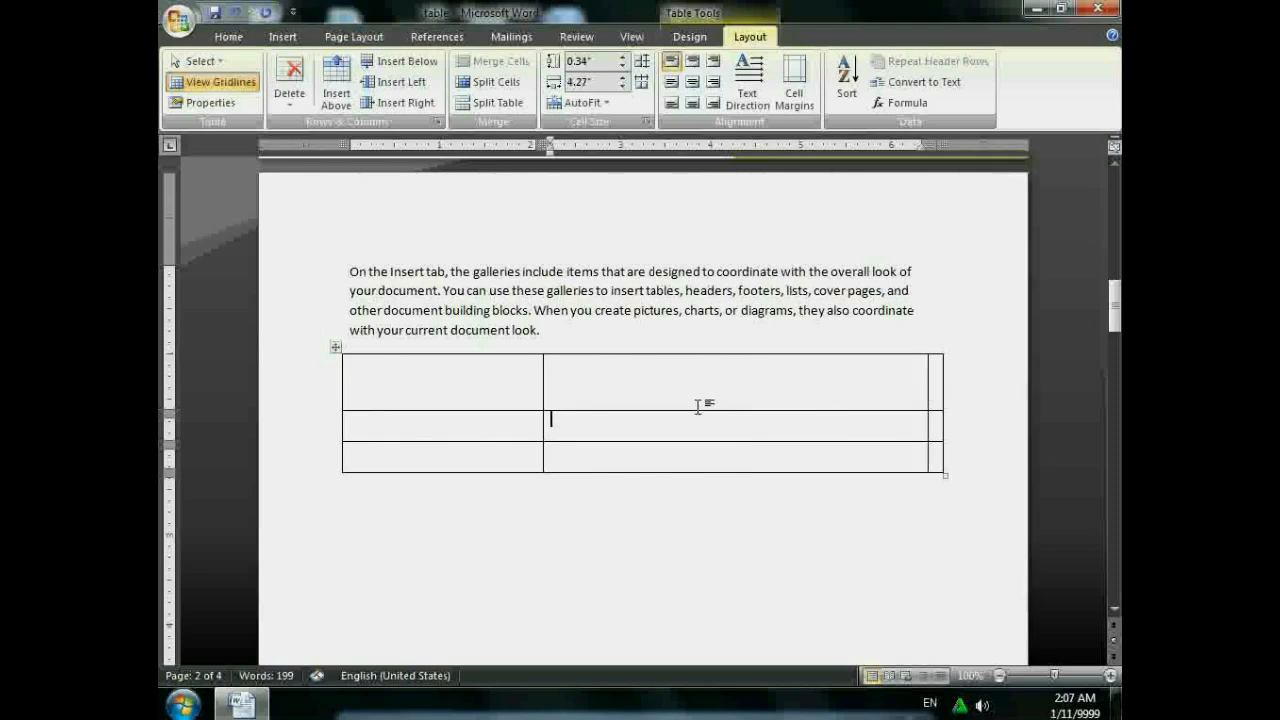
click(640, 82)
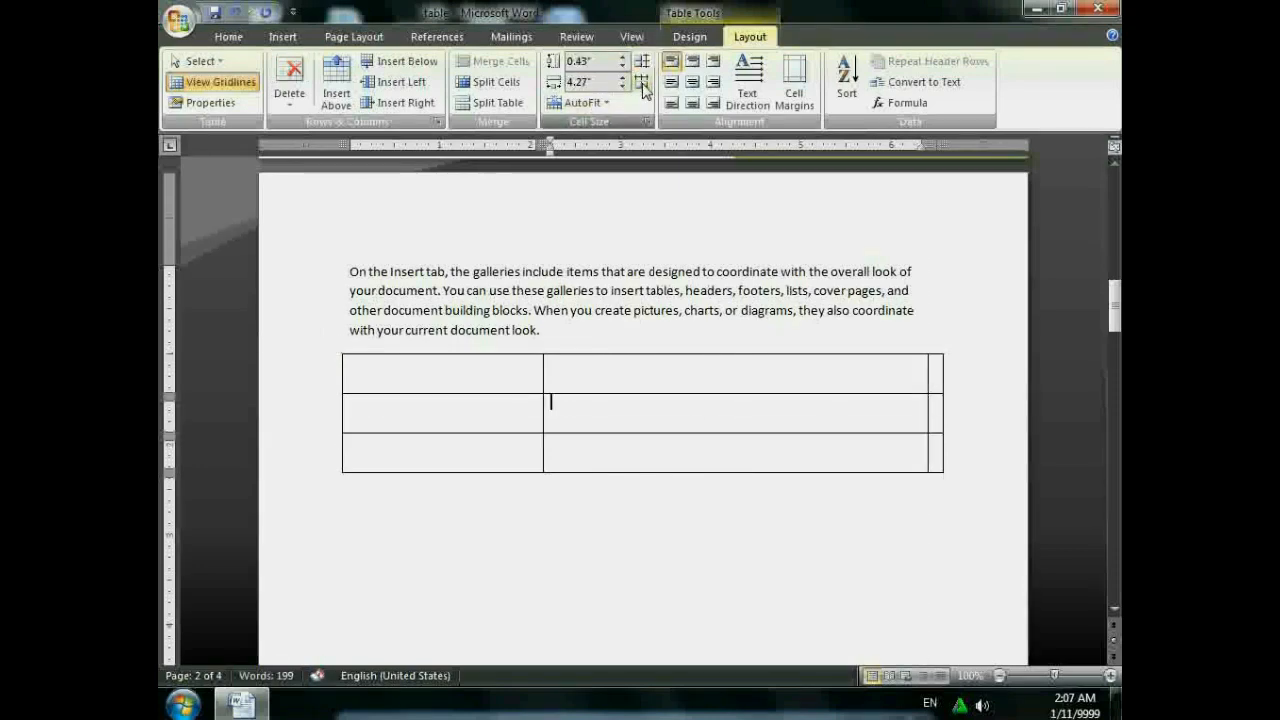
click(643, 83)
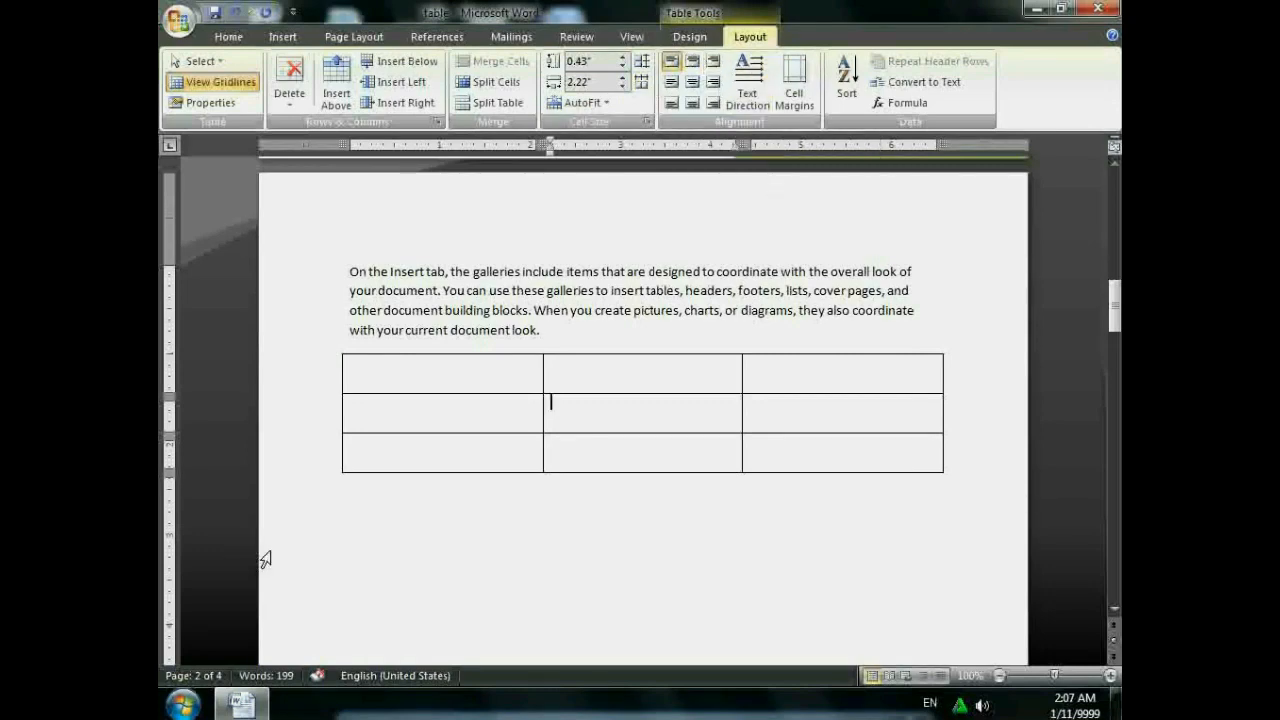
click(455, 372)
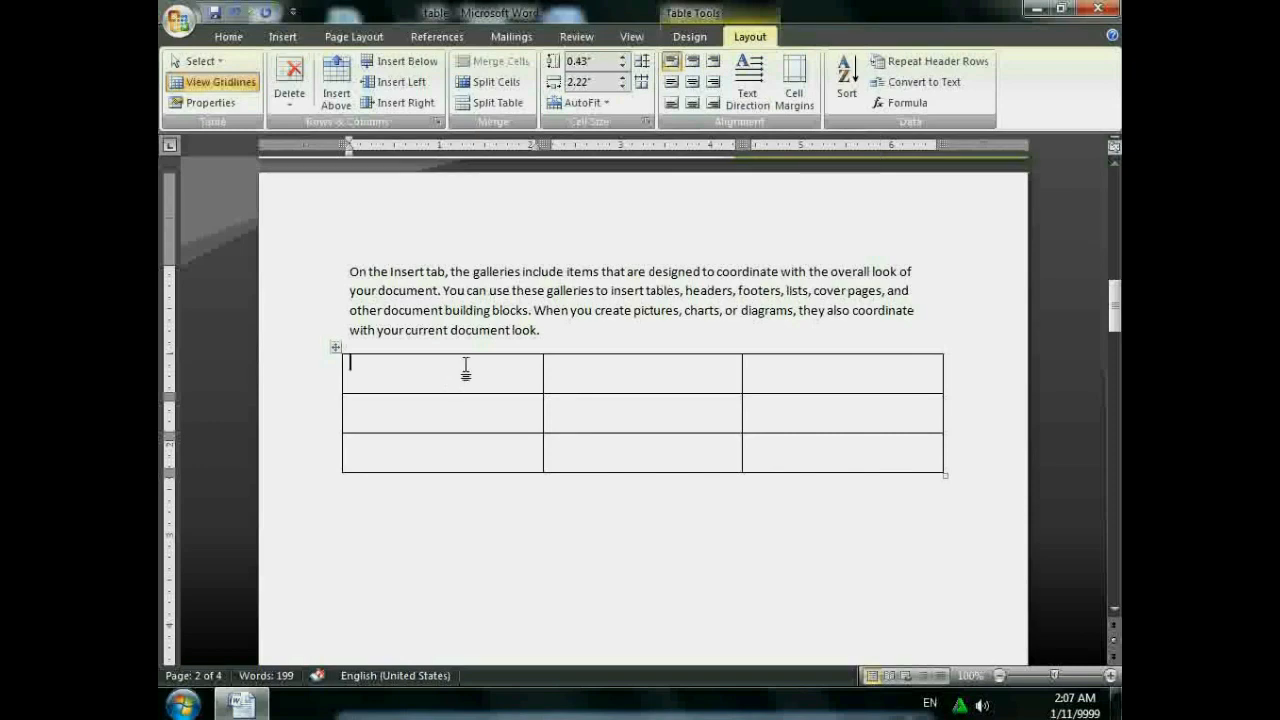
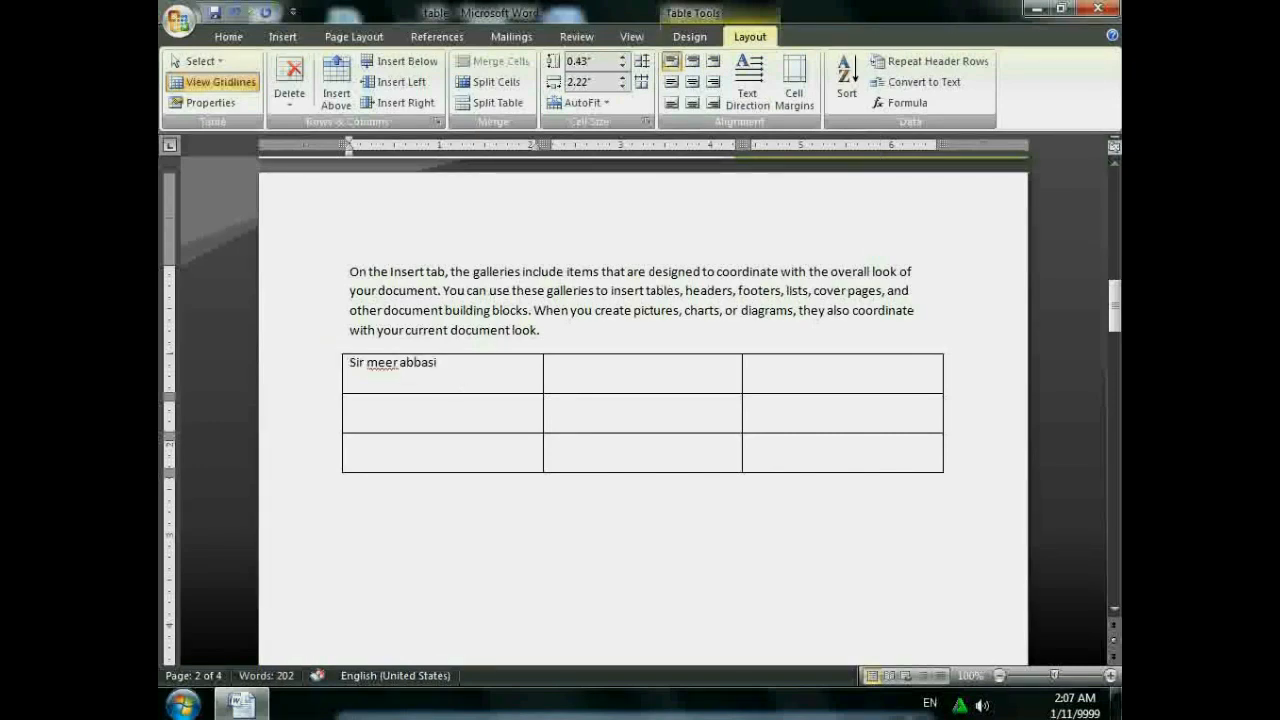
- Type the name in the top-left cell and try each cell alignment, ending on Align Center
click(692, 61)
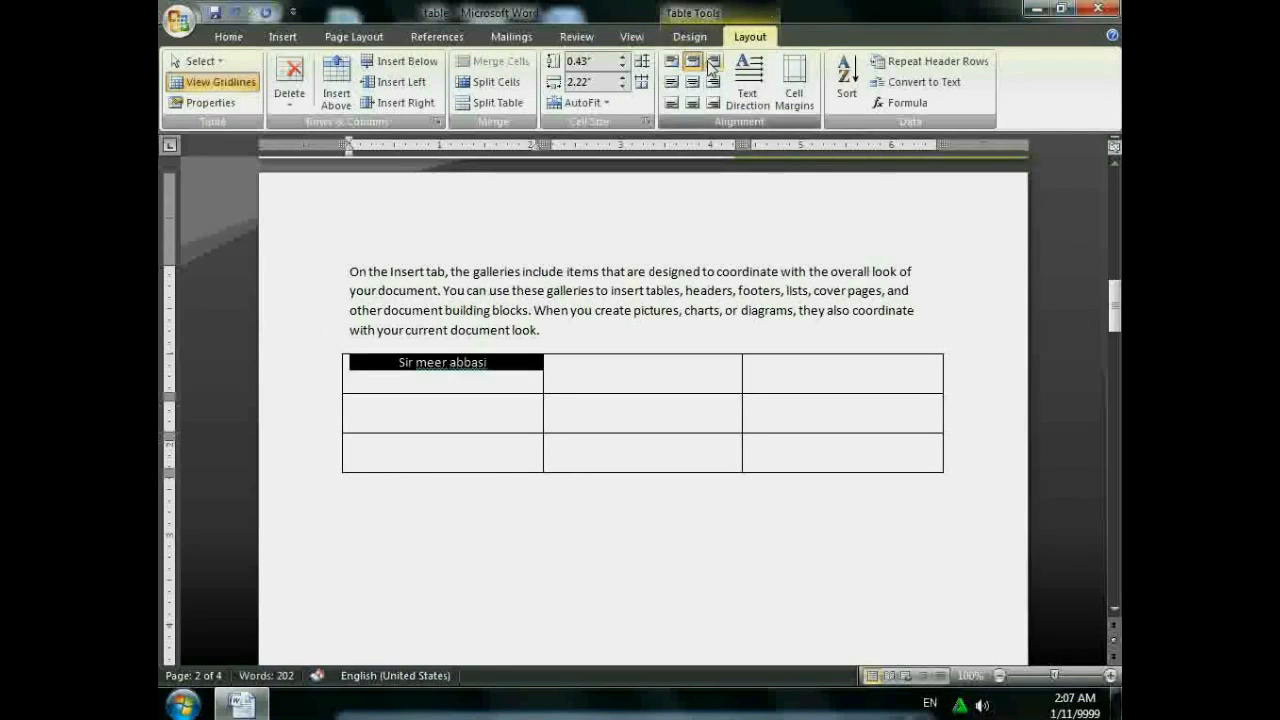
click(712, 62)
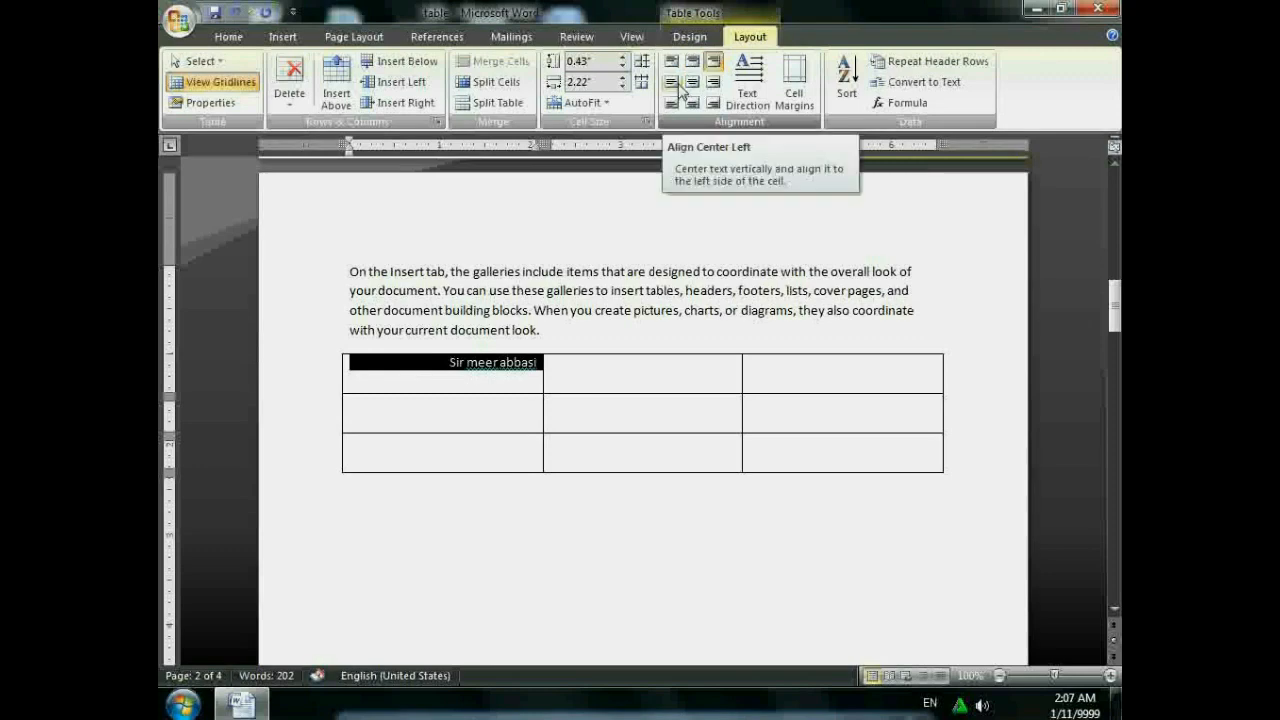
click(679, 87)
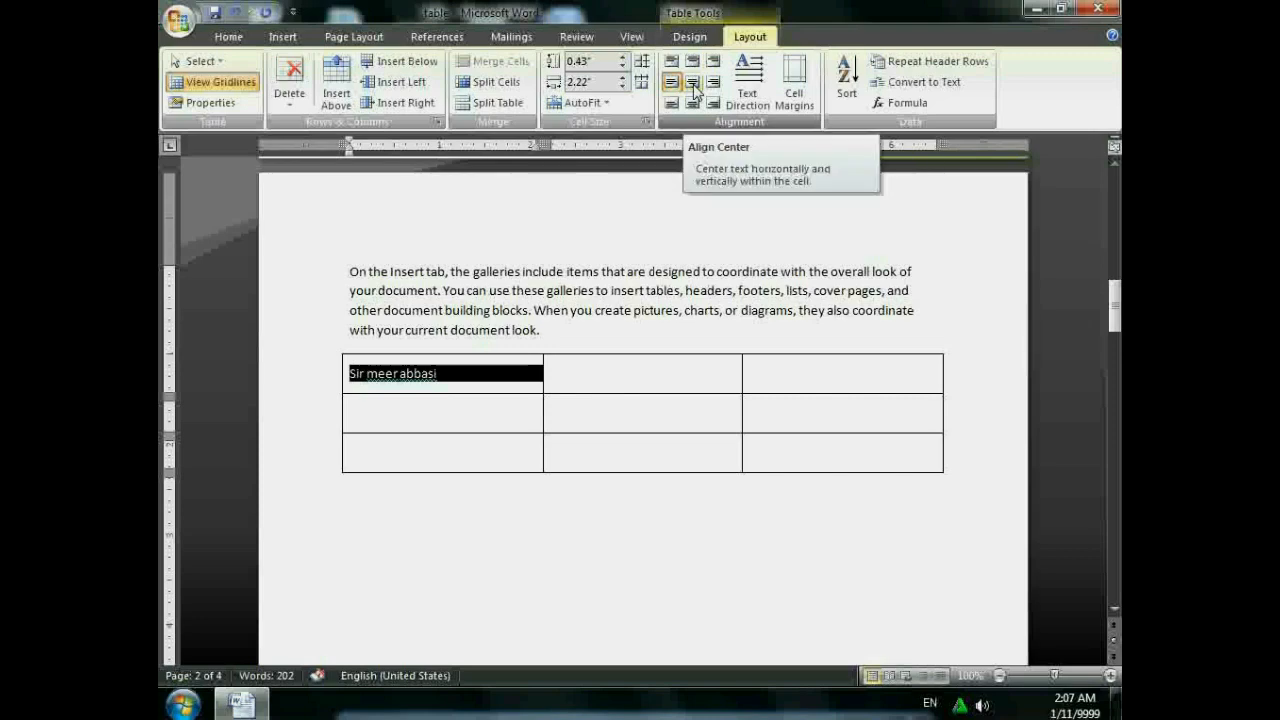
click(694, 88)
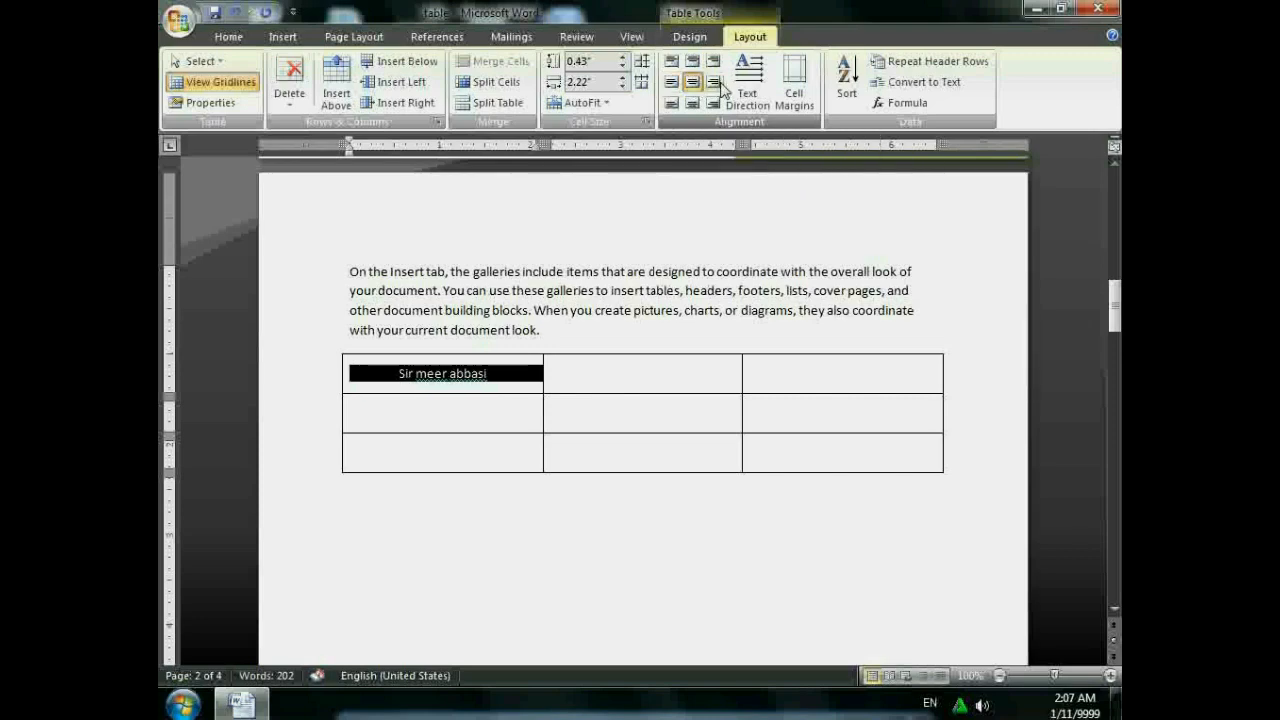
click(716, 84)
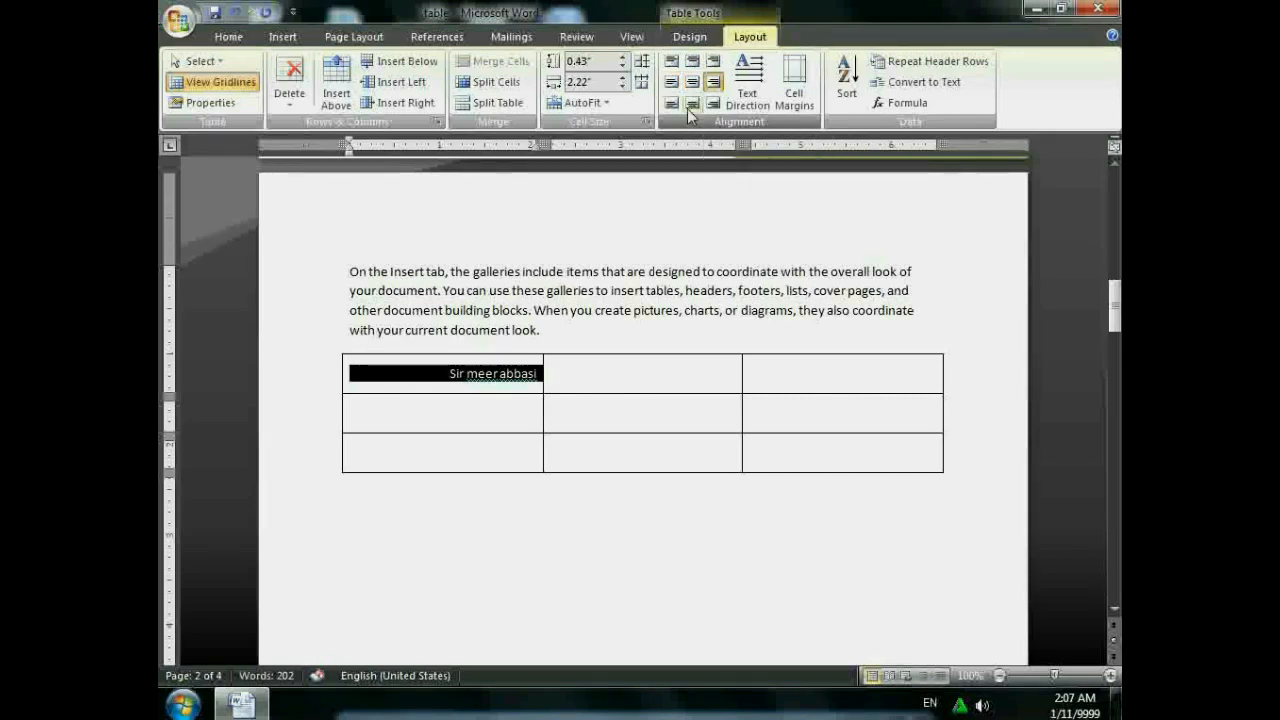
click(676, 102)
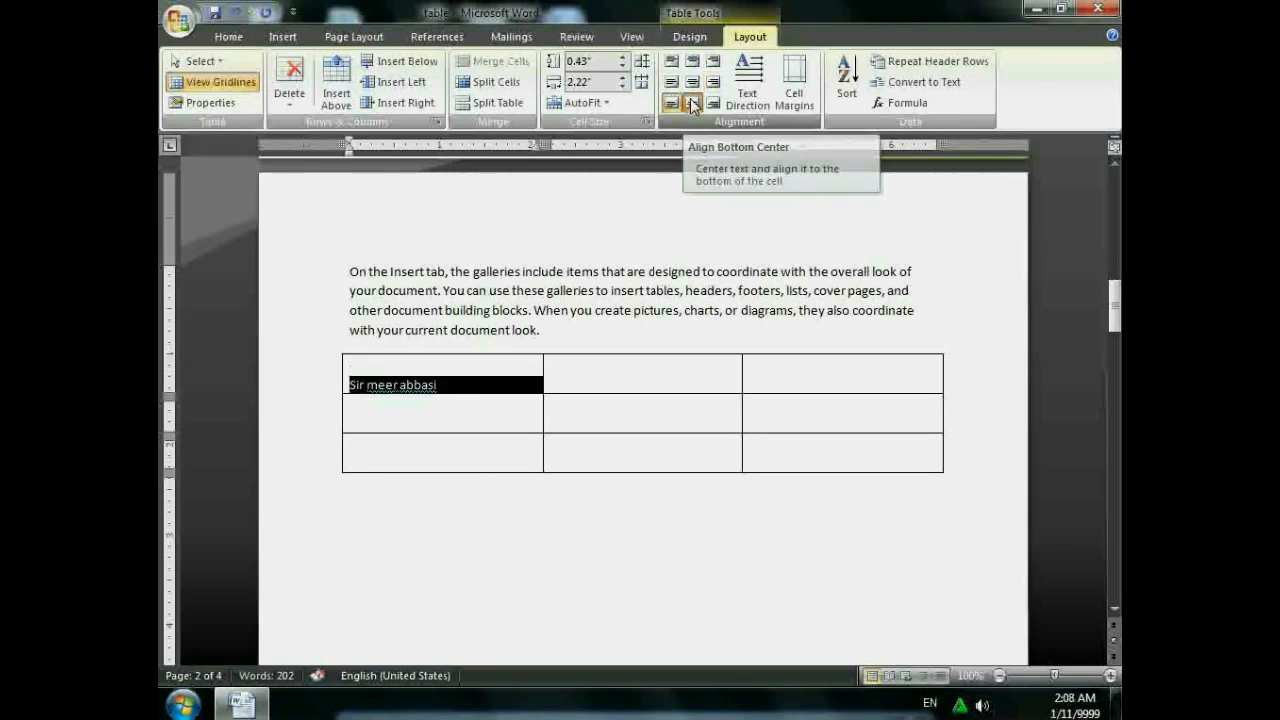
click(692, 104)
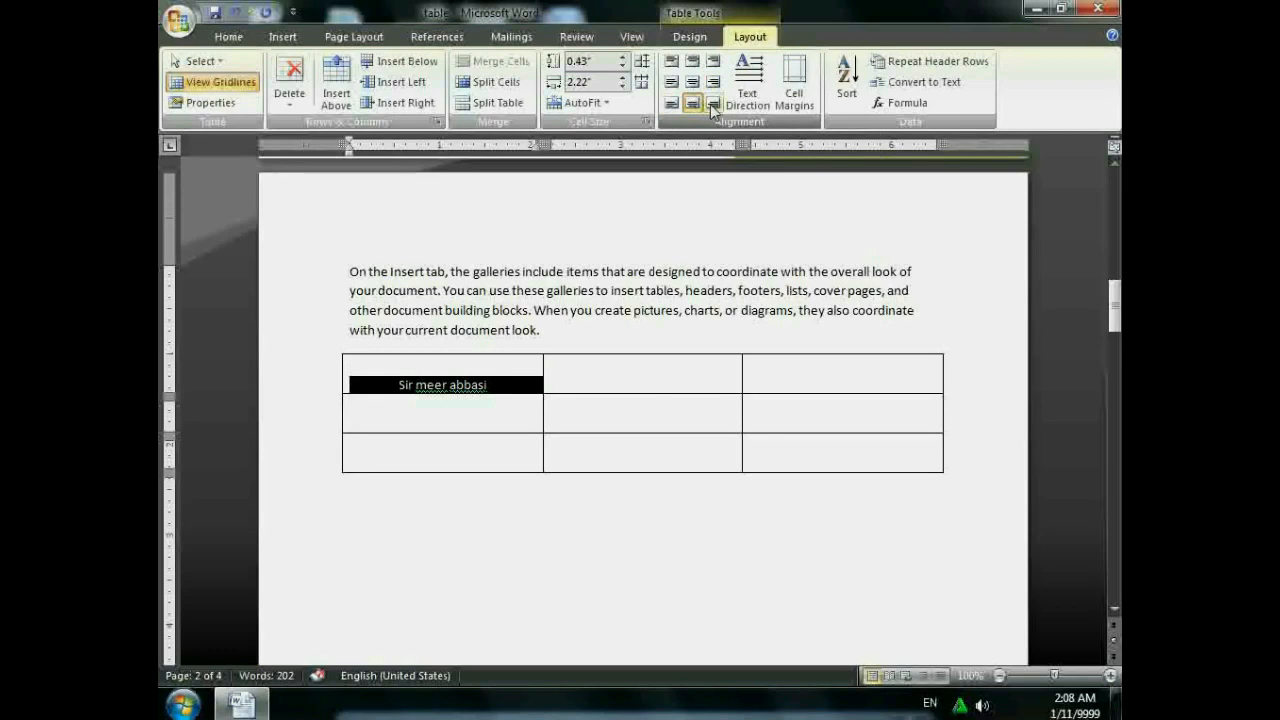
click(711, 104)
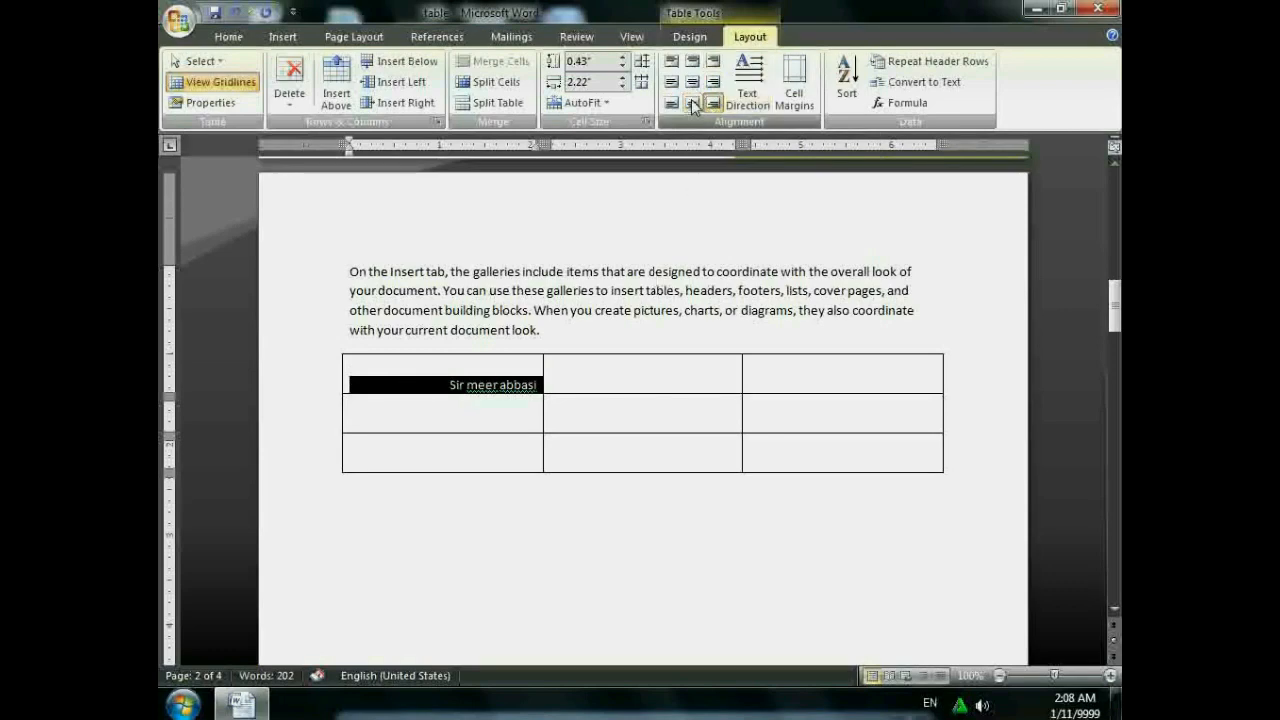
click(692, 81)
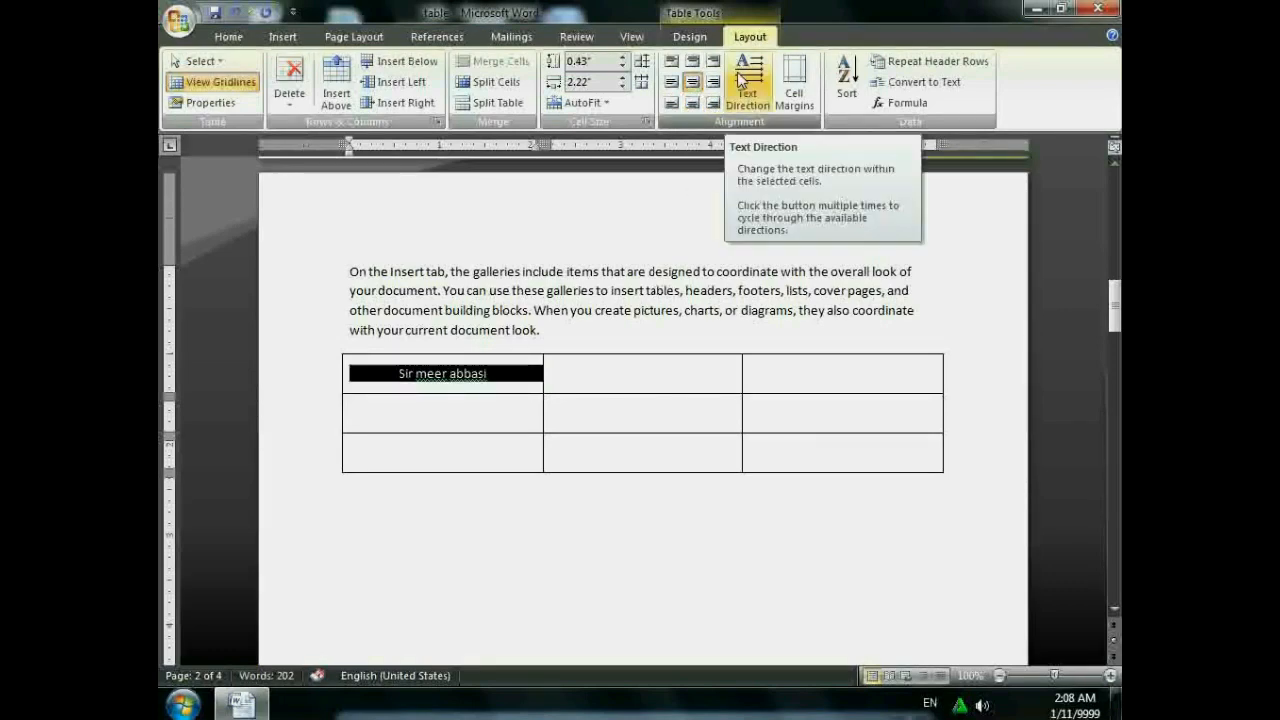
click(740, 80)
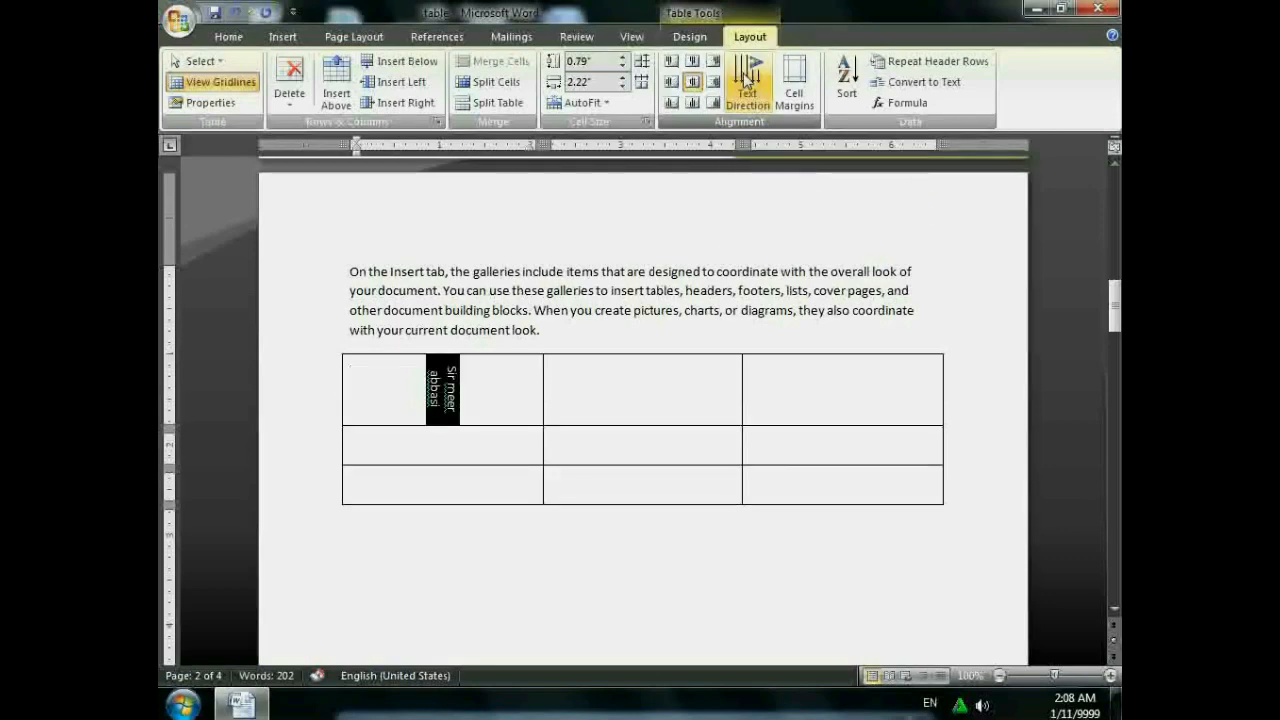
click(742, 80)
click(745, 80)
click(746, 80)
click(746, 80)
click(746, 80)
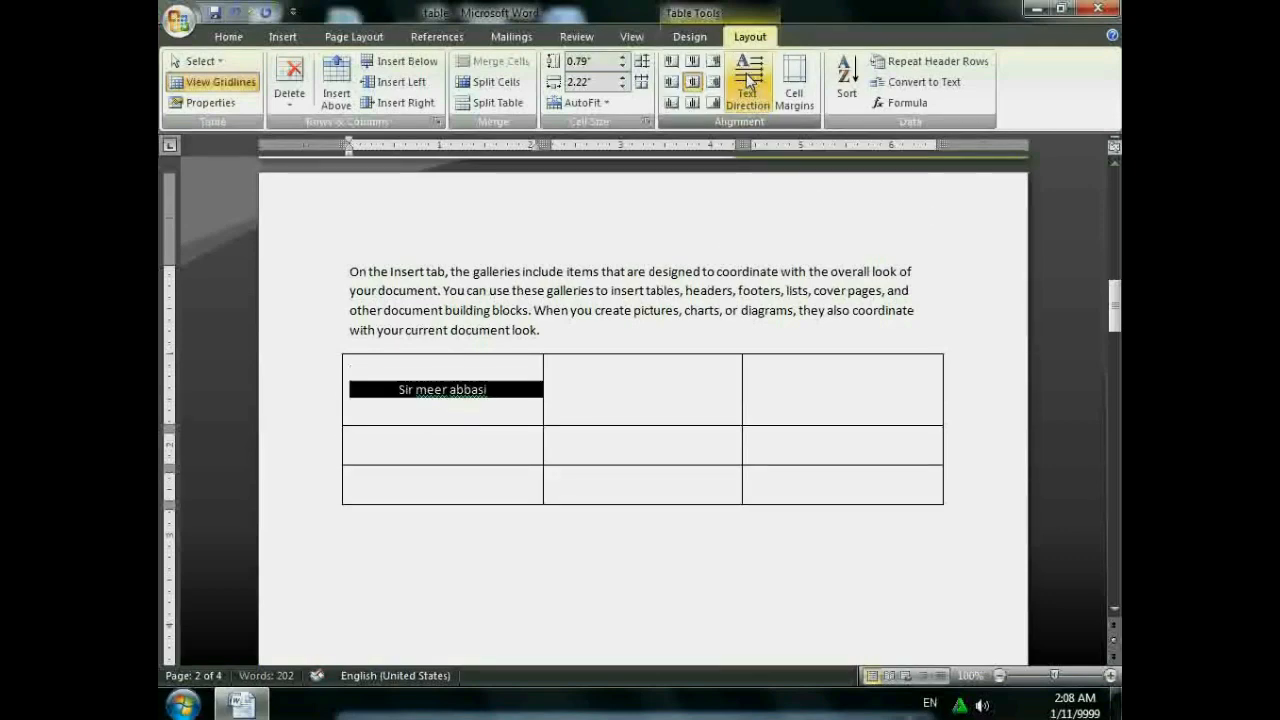
click(641, 60)
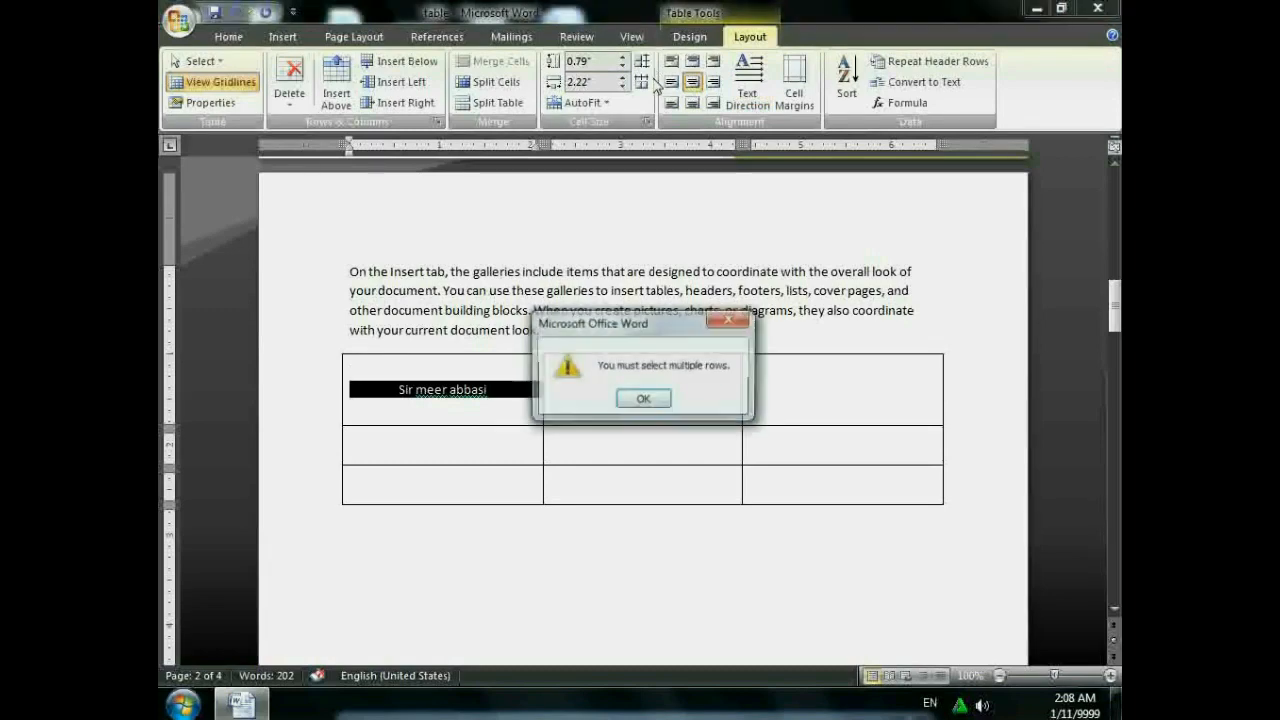
click(729, 319)
click(805, 101)
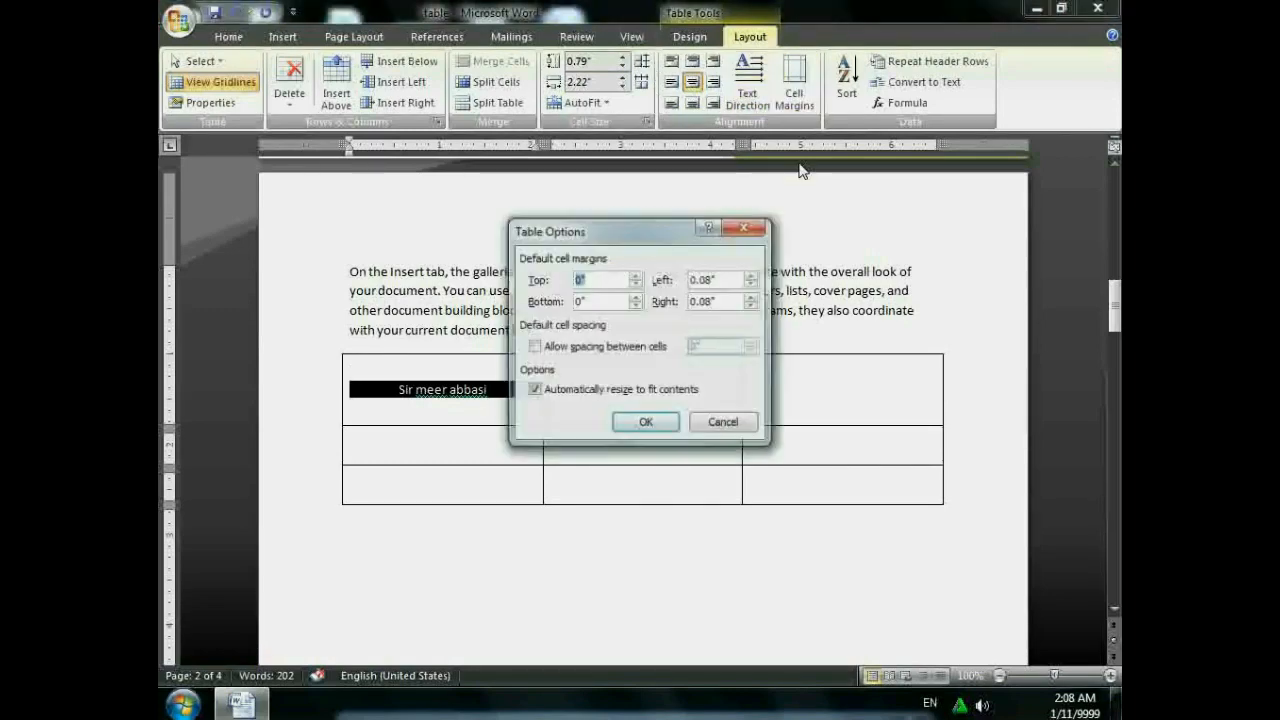
click(744, 230)
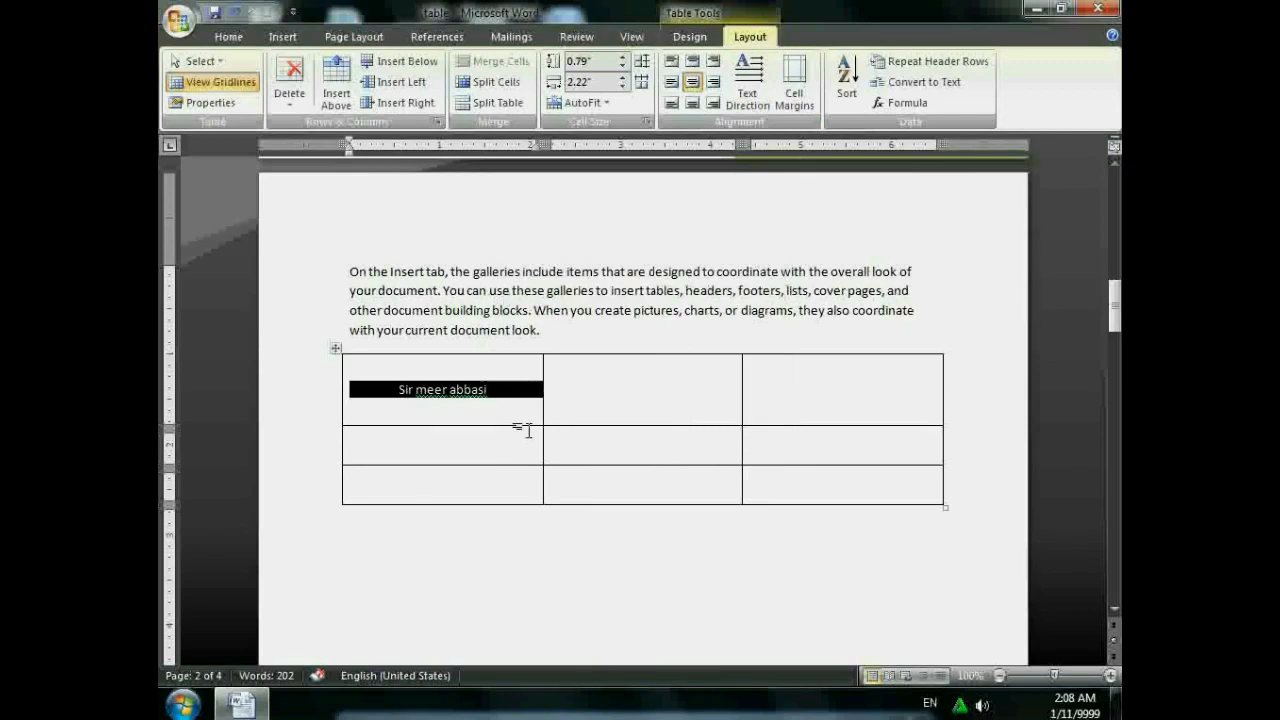
click(537, 404)
click(643, 378)
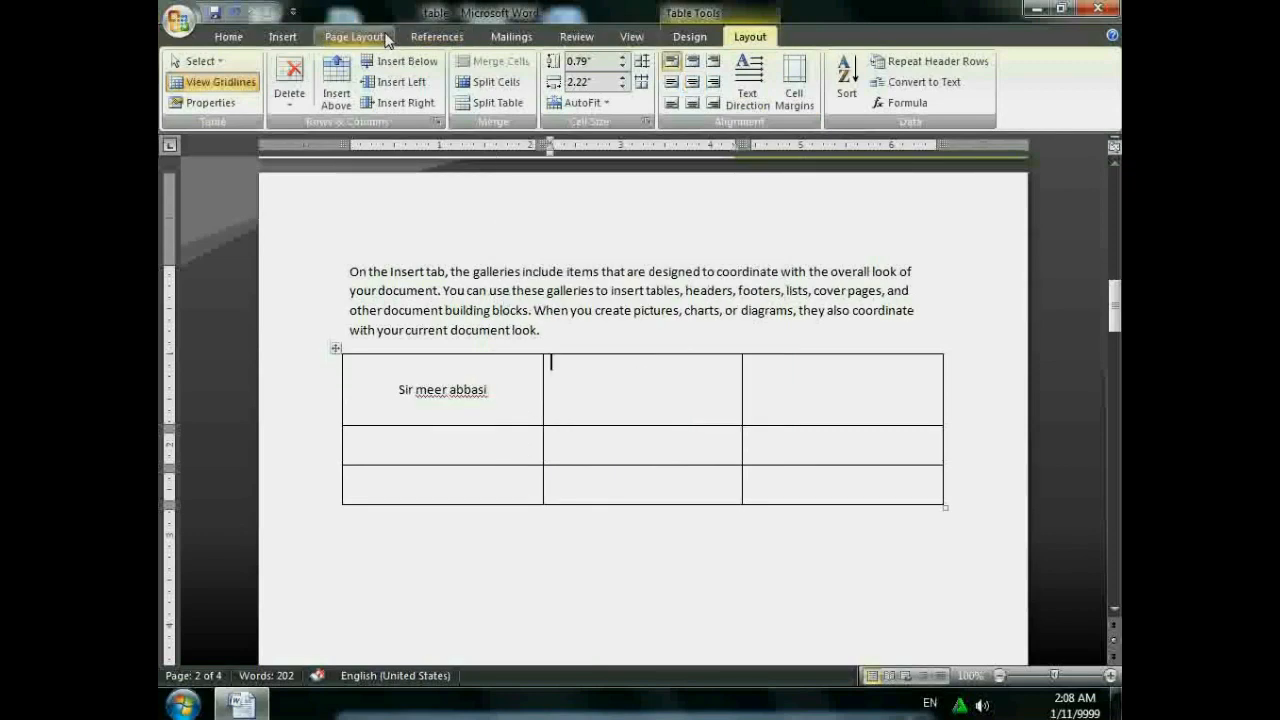
- Dismiss the Sort dialog unused and start a new empty line below the table
click(846, 100)
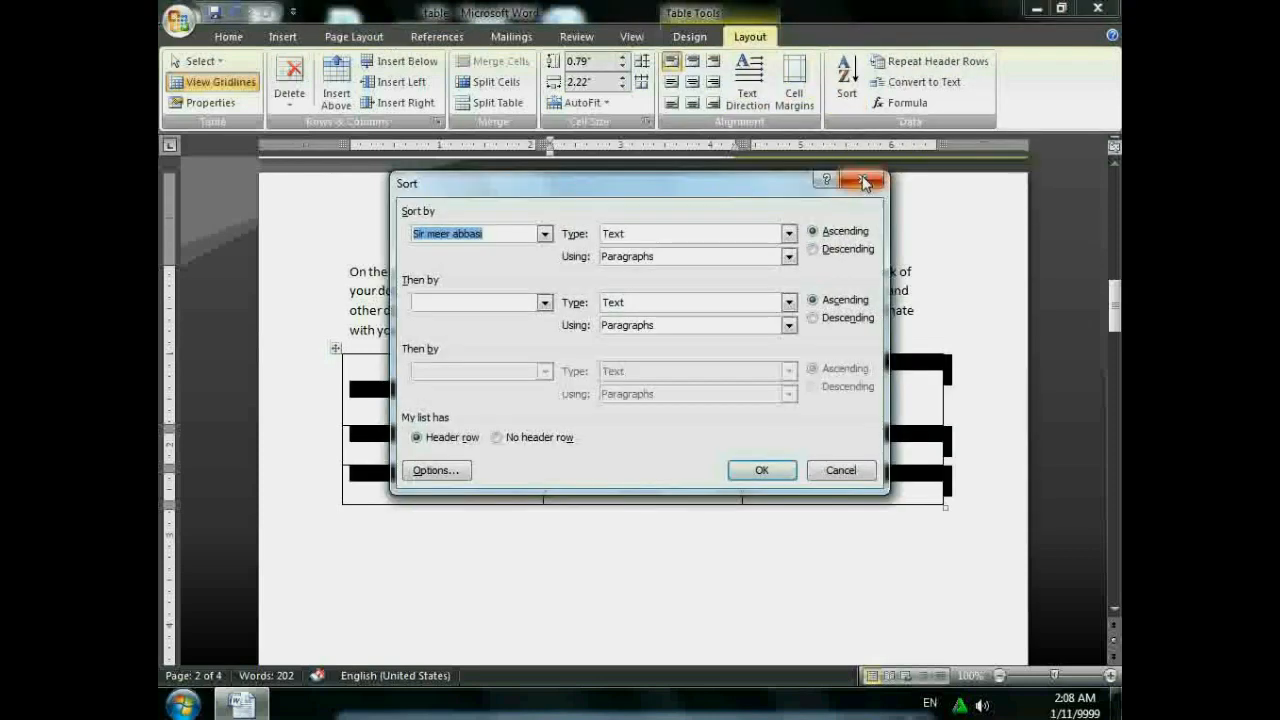
click(858, 181)
click(228, 36)
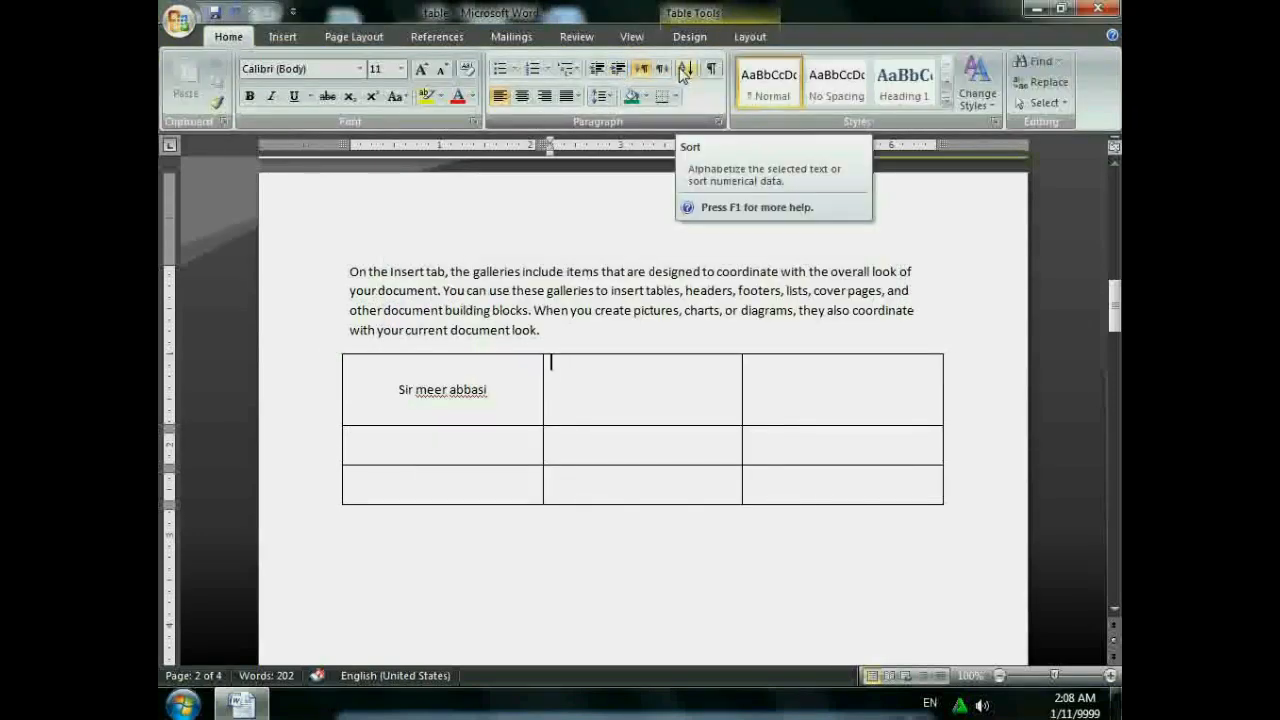
click(372, 553)
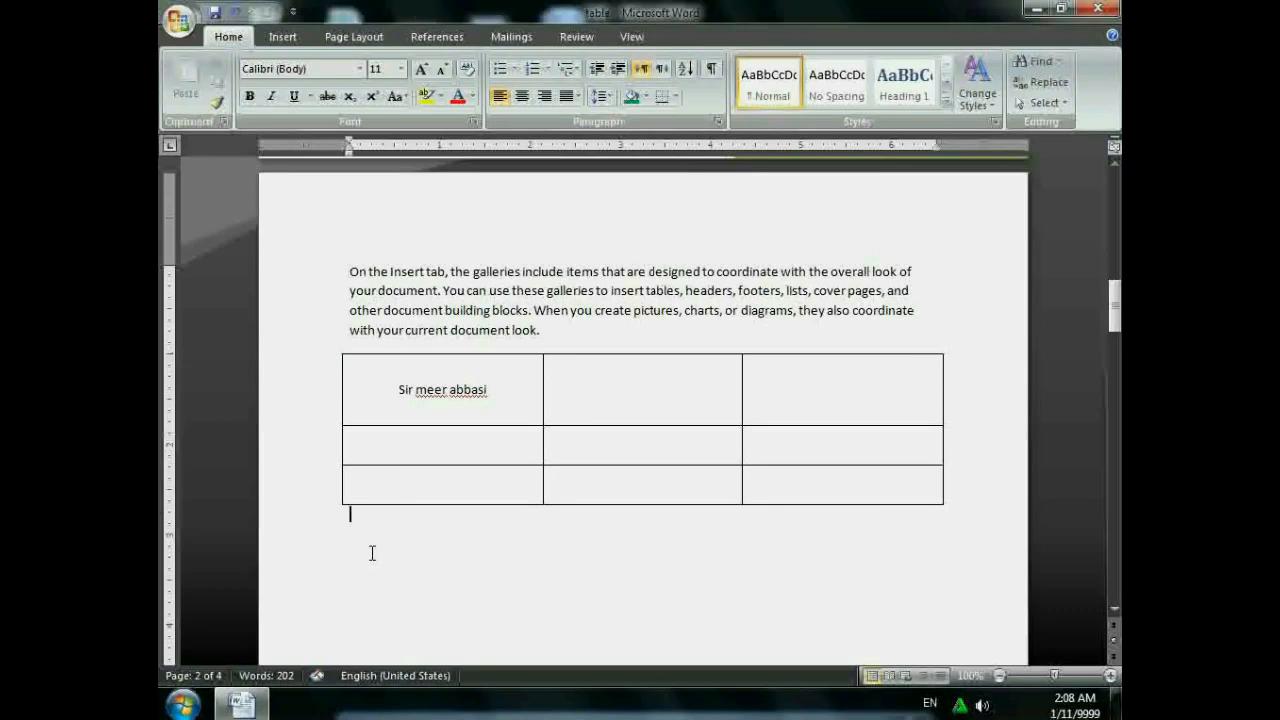
key(Return)
- Type the numbers 52, 45, 25, 36 and 58 on separate lines below the table
text(52)
key(Return)
text(45)
key(Return)
text(25 )
text(36)
key(Return)
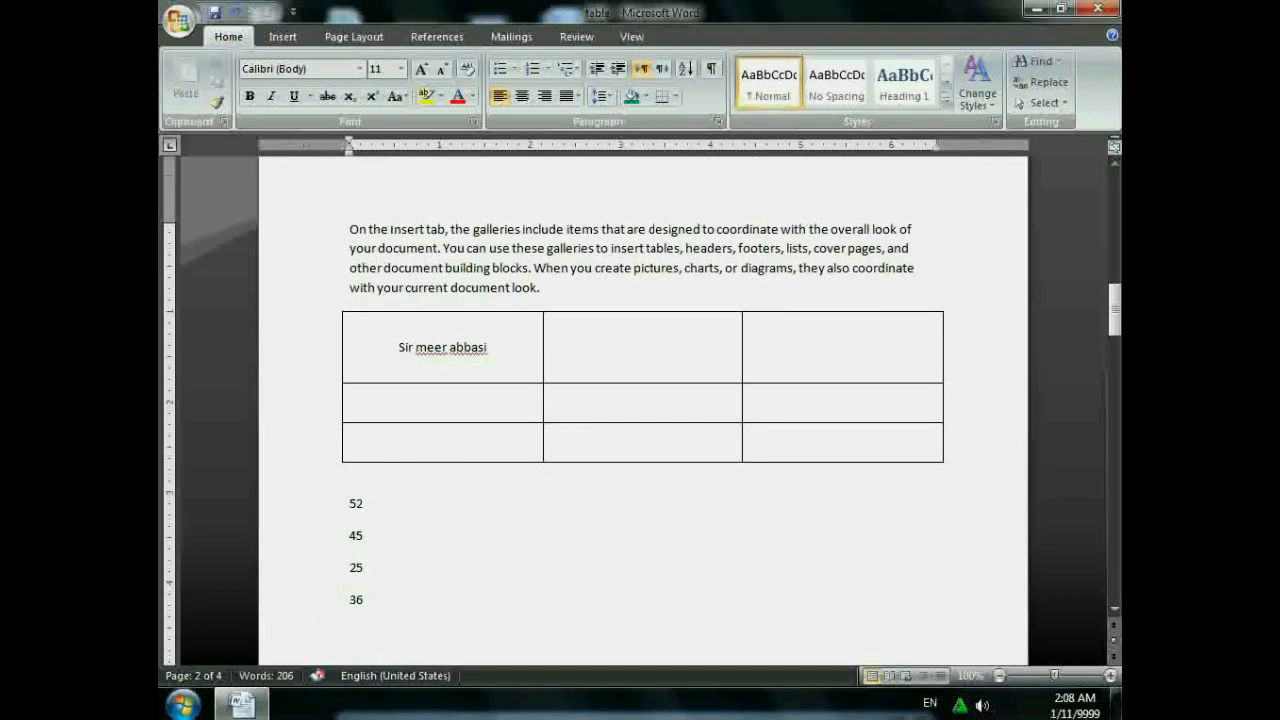
text(58)
key(Return)
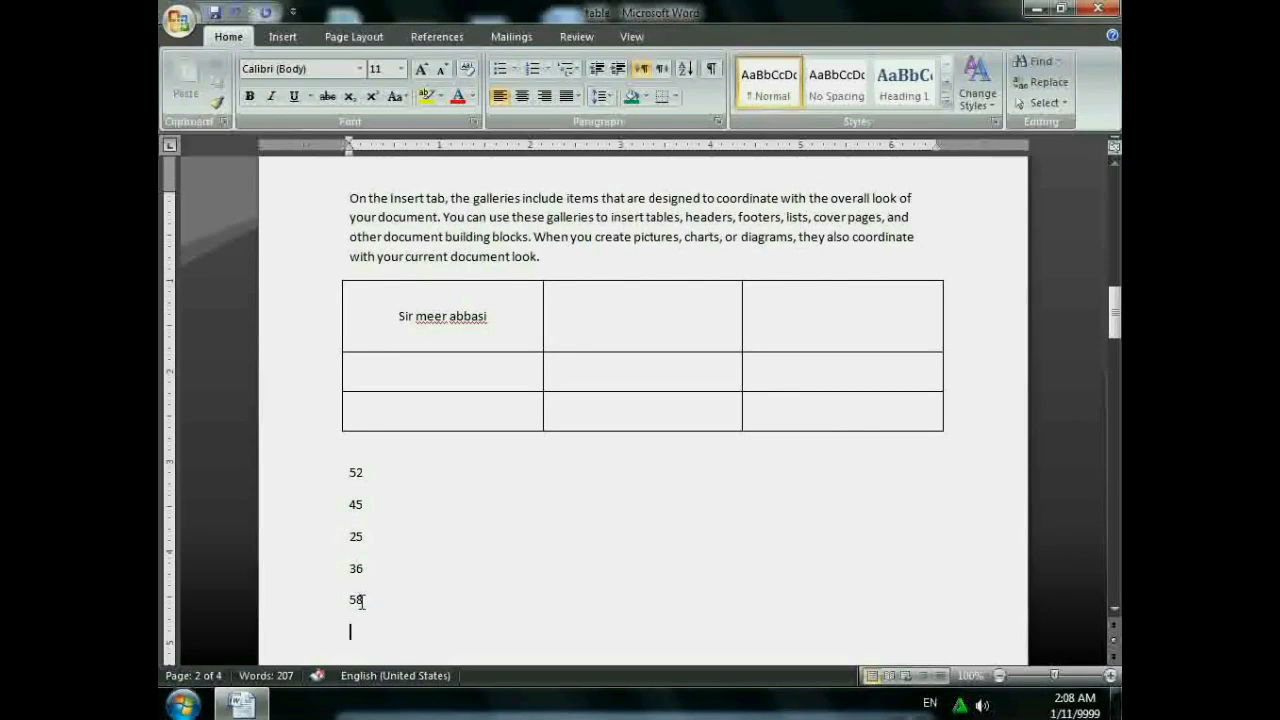
- Sort the five numbers ascending, then re-sort them descending from 58 to 25
drag(364, 600, 310, 441)
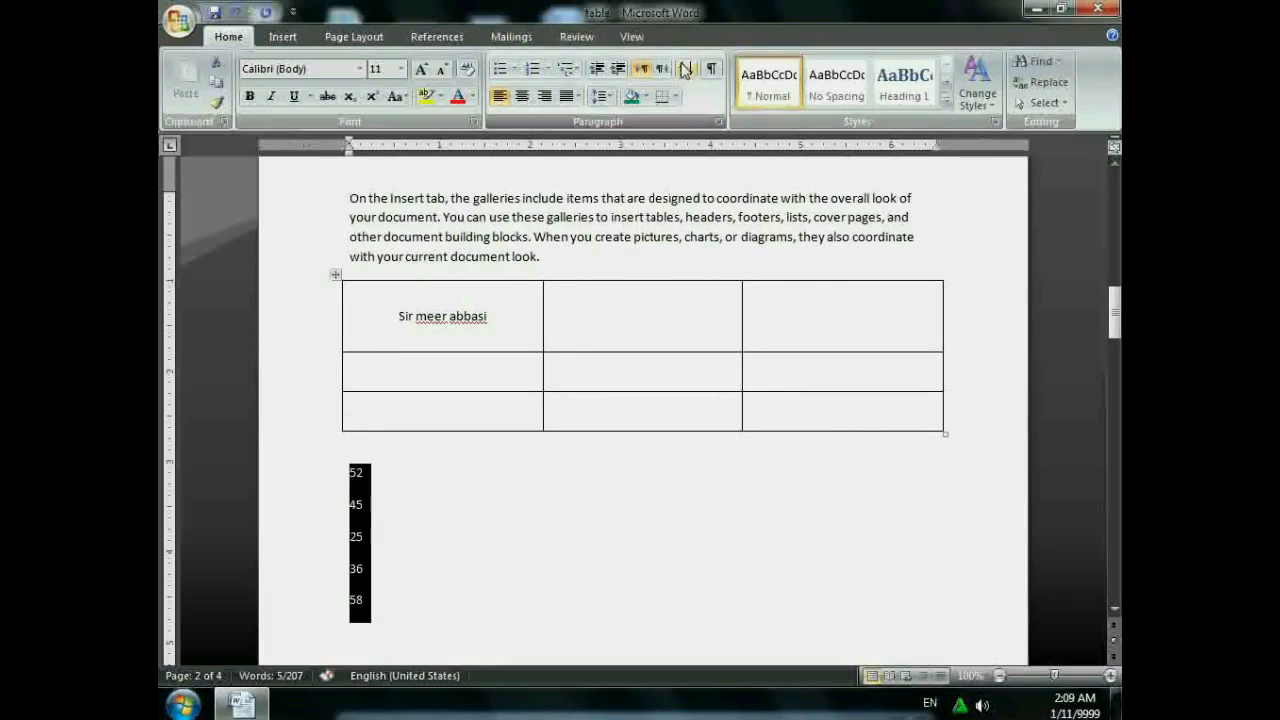
click(686, 70)
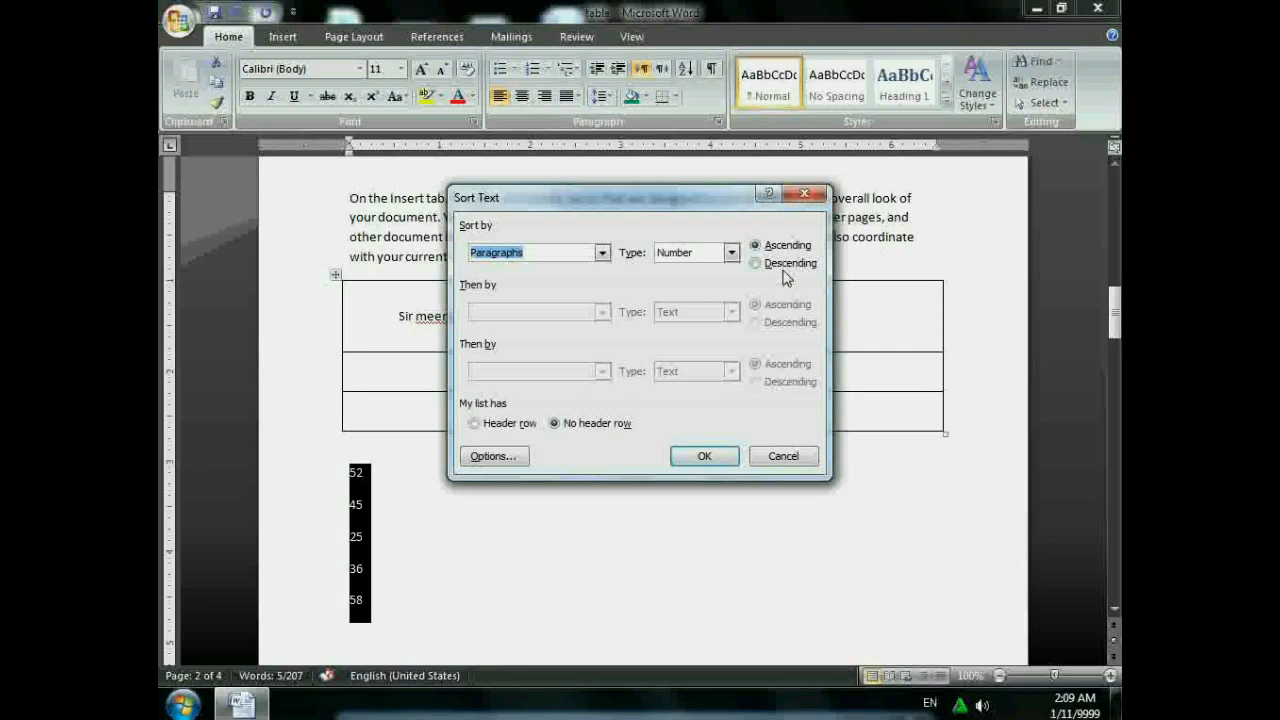
click(700, 457)
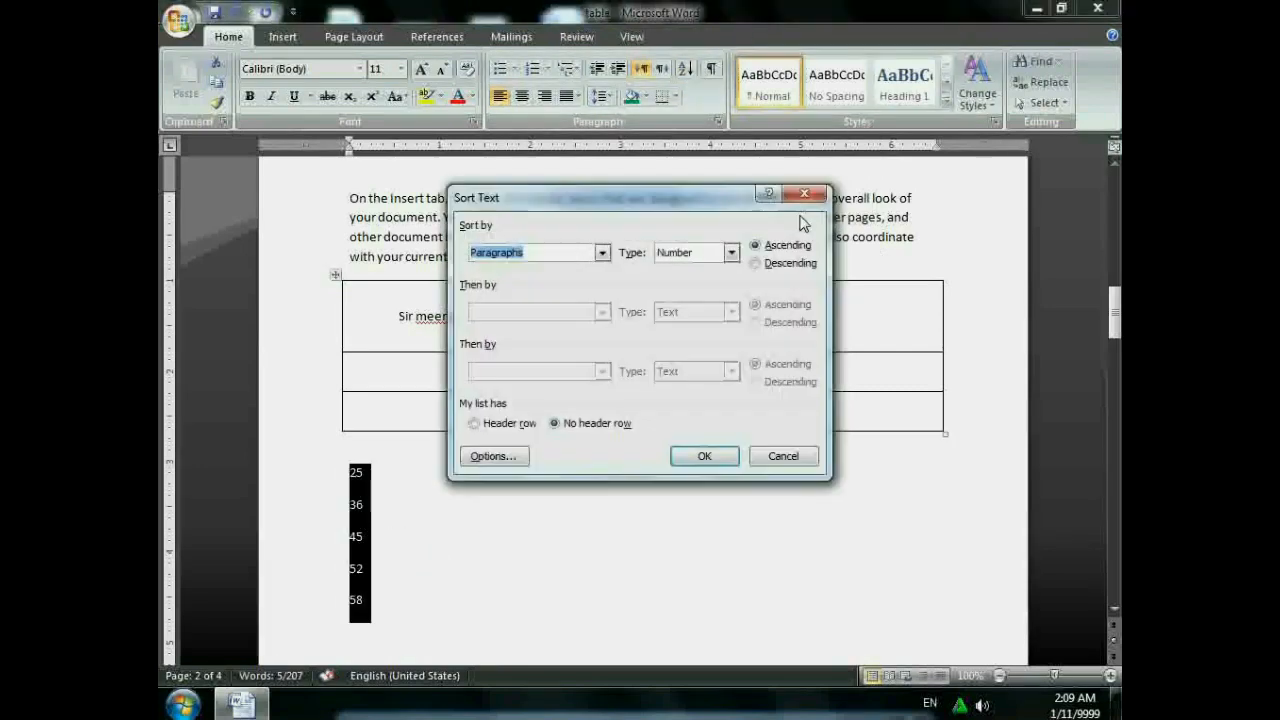
click(686, 70)
click(791, 265)
click(712, 456)
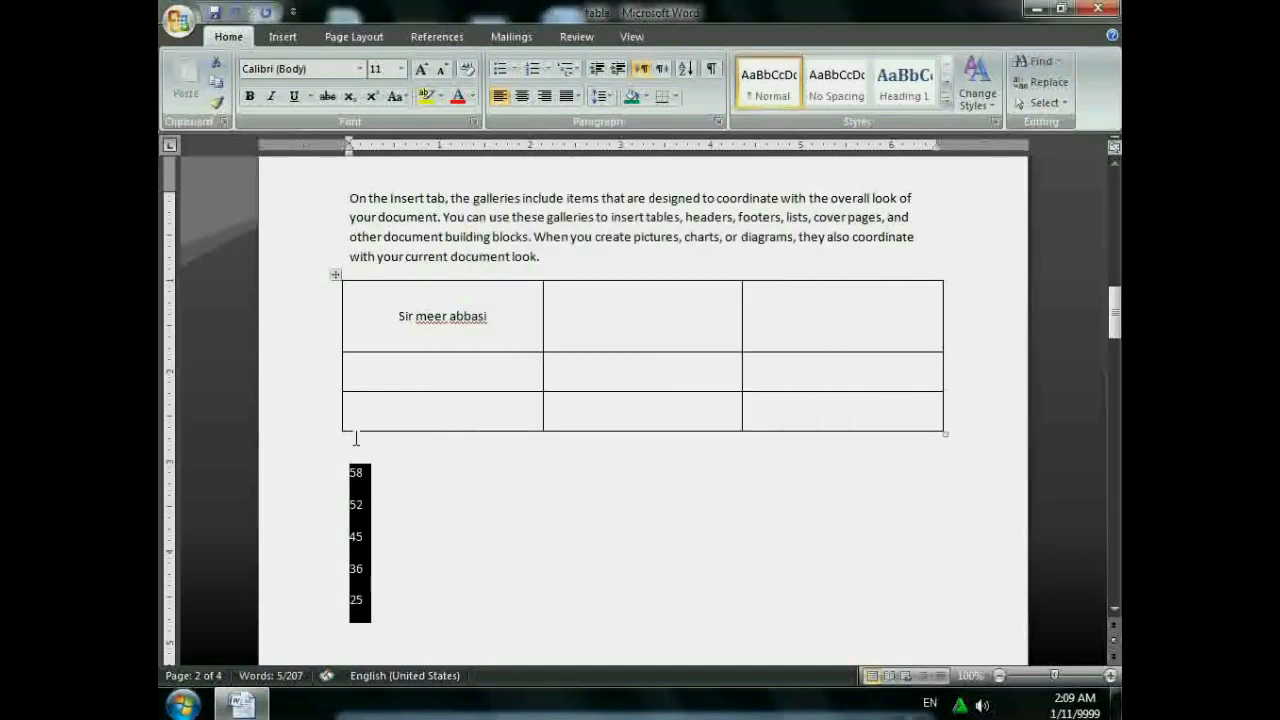
click(365, 478)
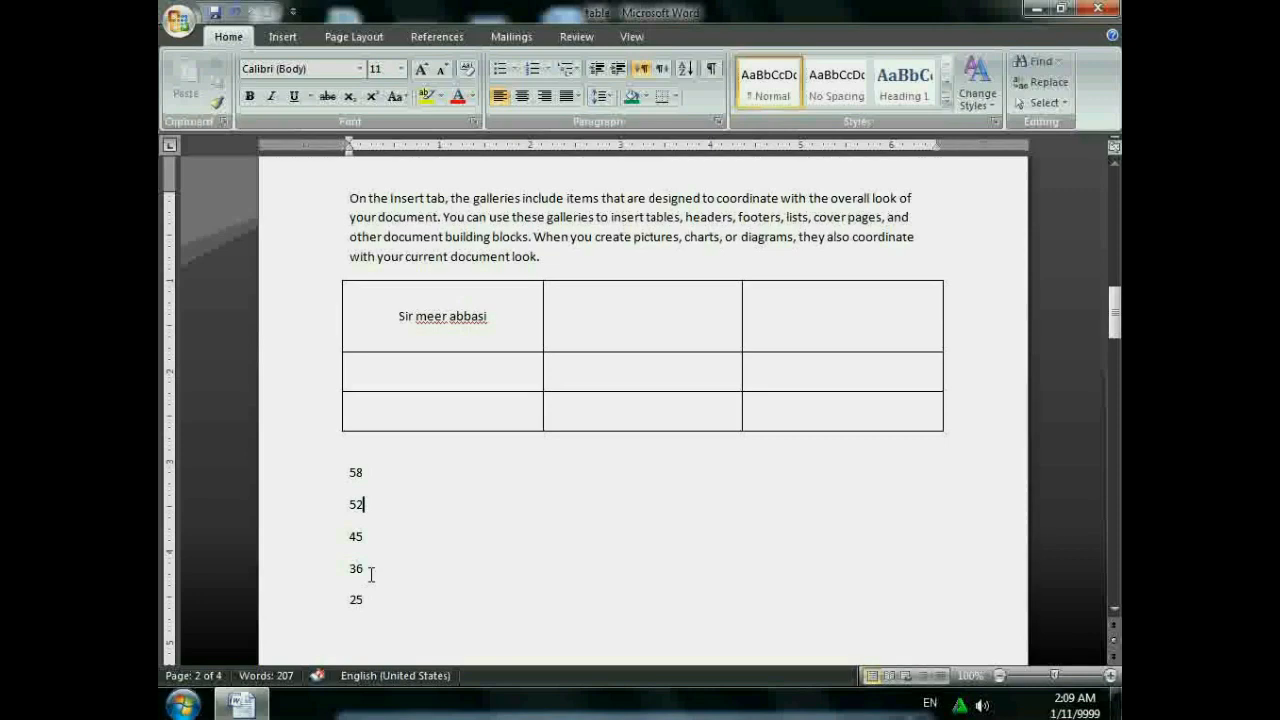
- Look at the table Formula dialog without changes, then return to the Insert commands
click(586, 294)
click(752, 38)
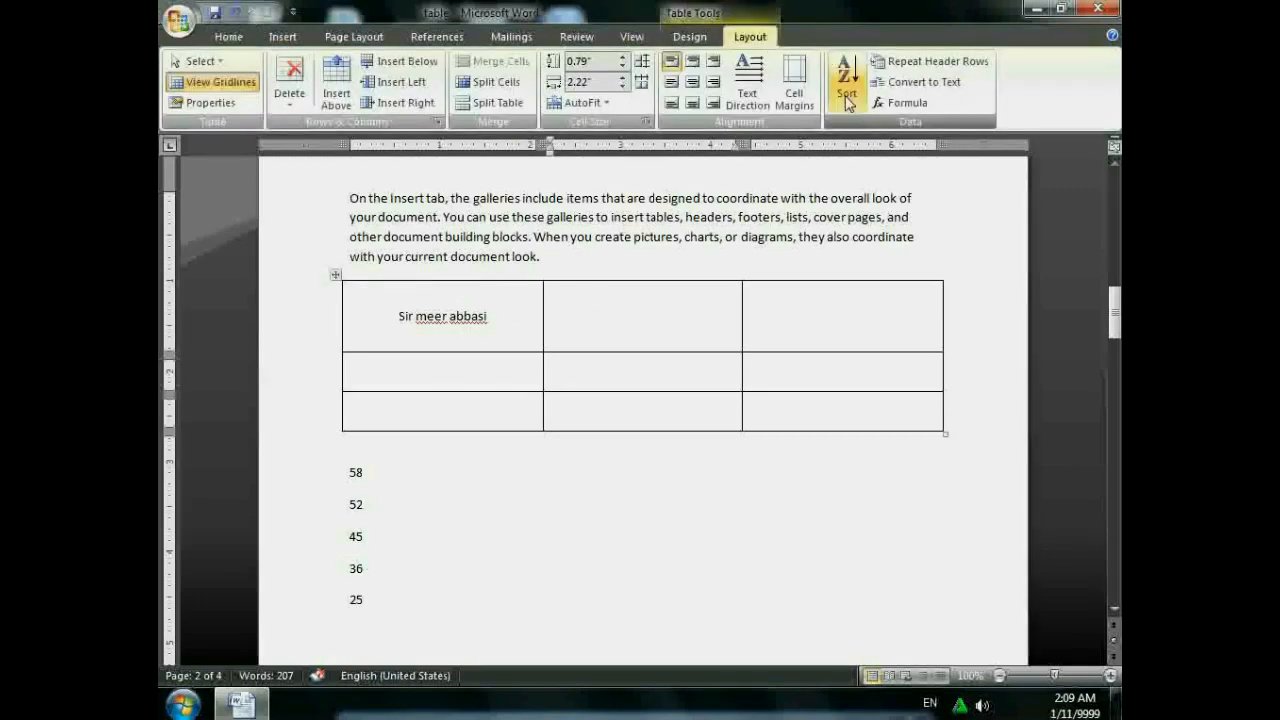
click(880, 99)
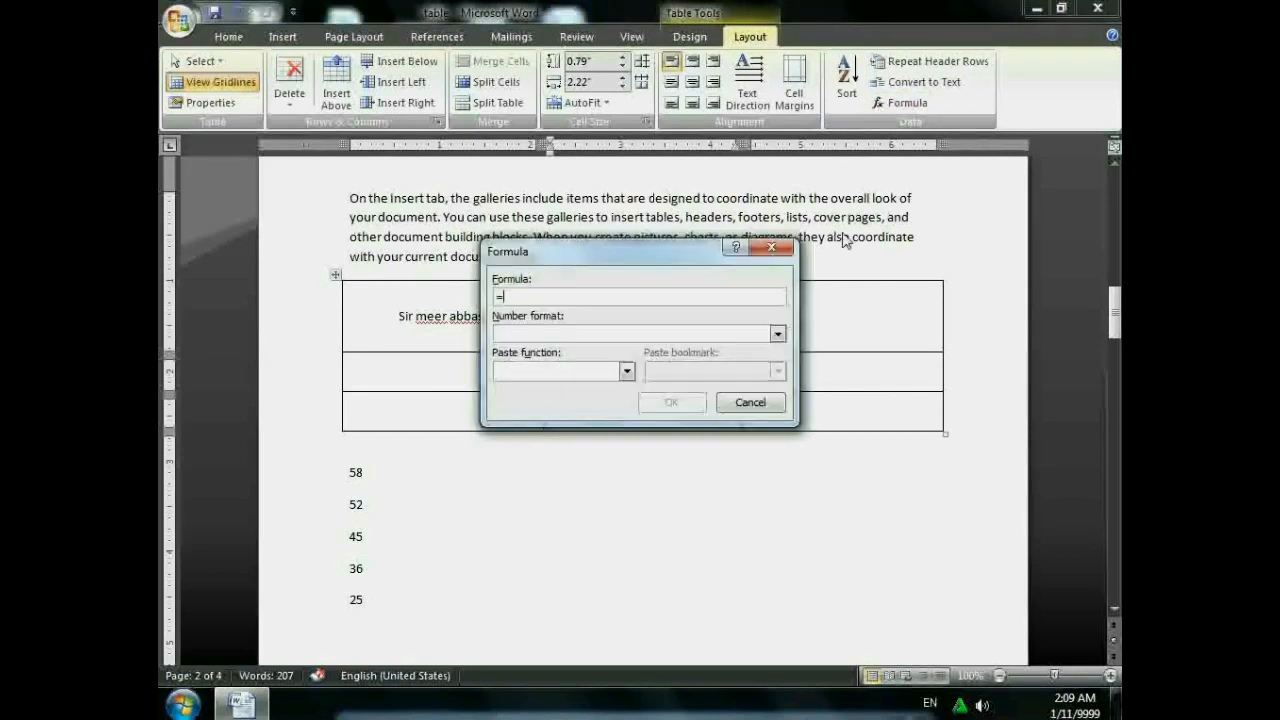
click(789, 245)
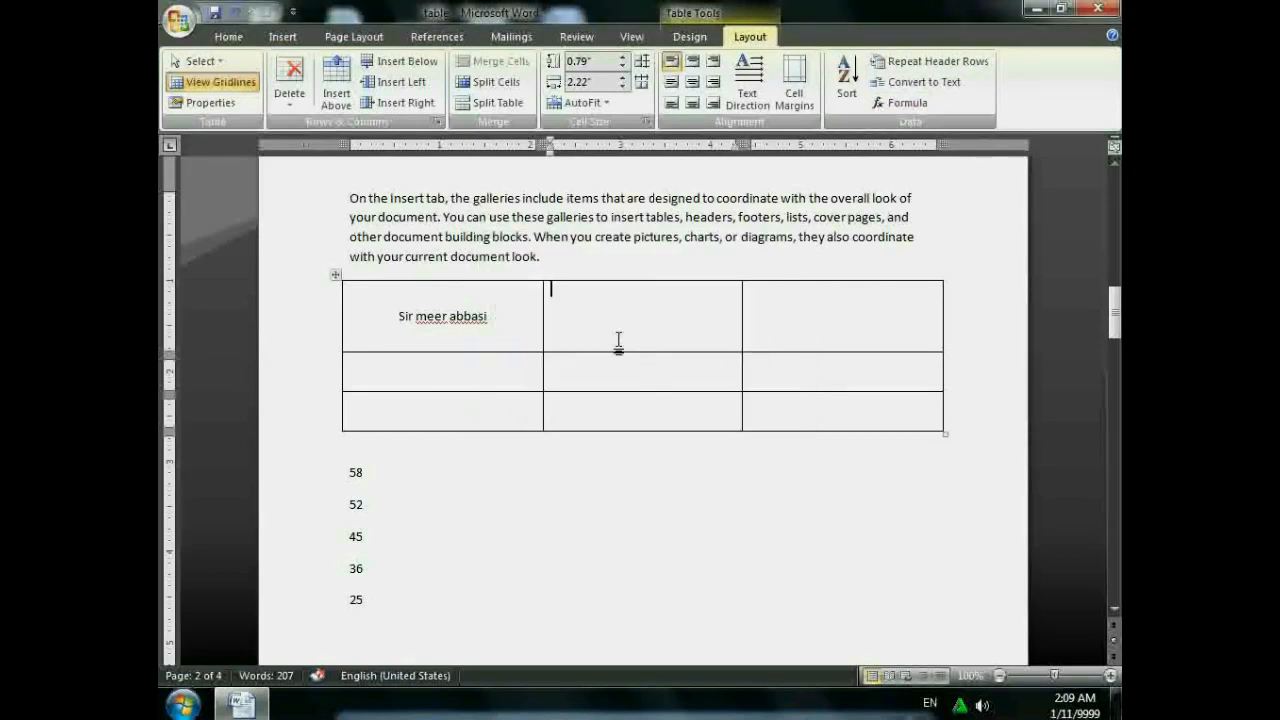
click(295, 39)
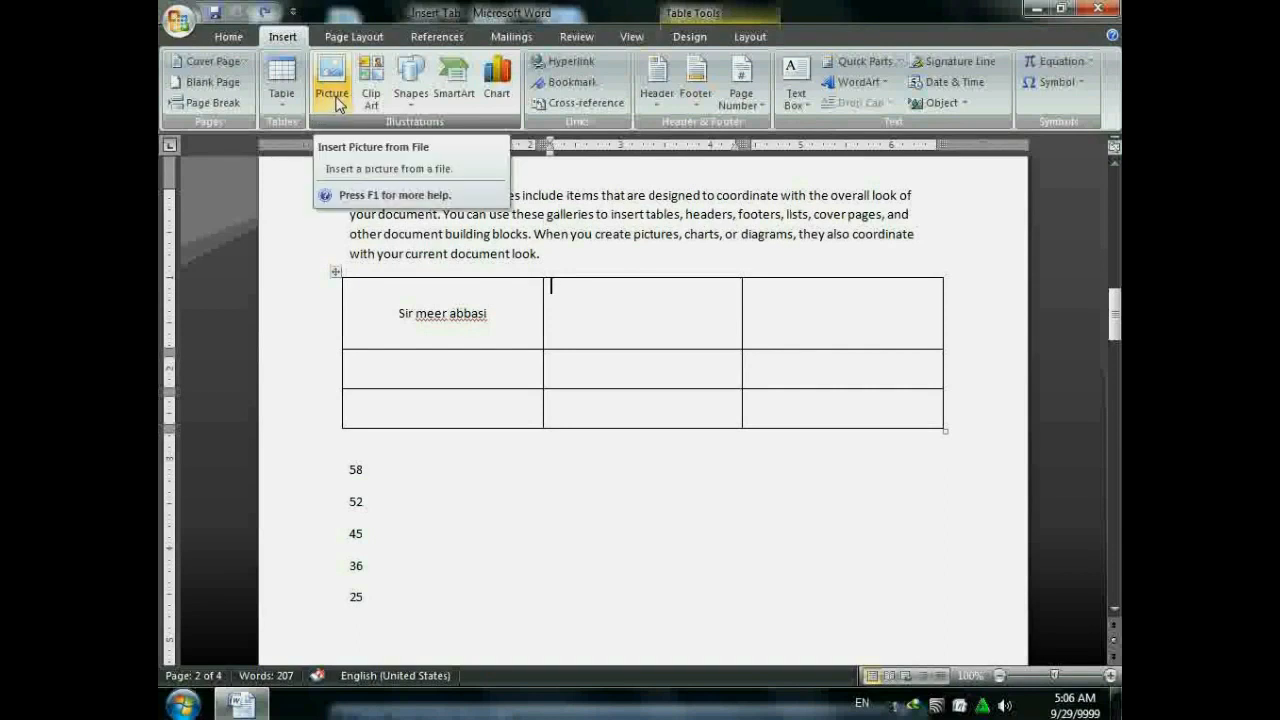
- Delete the numbers list, then insert the Lighthouse sample picture and shrink it to about 1.17" by 1.56"
click(402, 597)
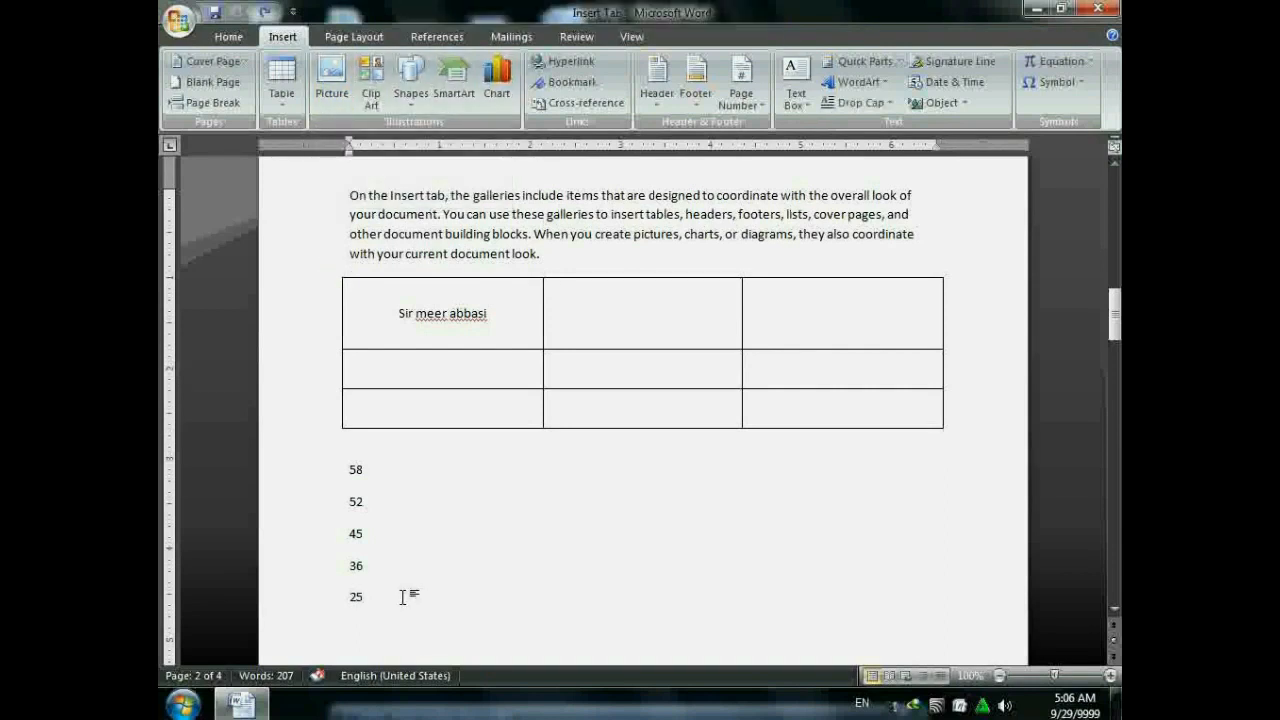
key(BackSpace)
key(BackSpace)
key(BackSpace)
key(BackSpace)
key(BackSpace)
key(BackSpace)
key(BackSpace)
key(BackSpace)
key(BackSpace)
key(BackSpace)
key(BackSpace)
key(BackSpace)
key(BackSpace)
key(BackSpace)
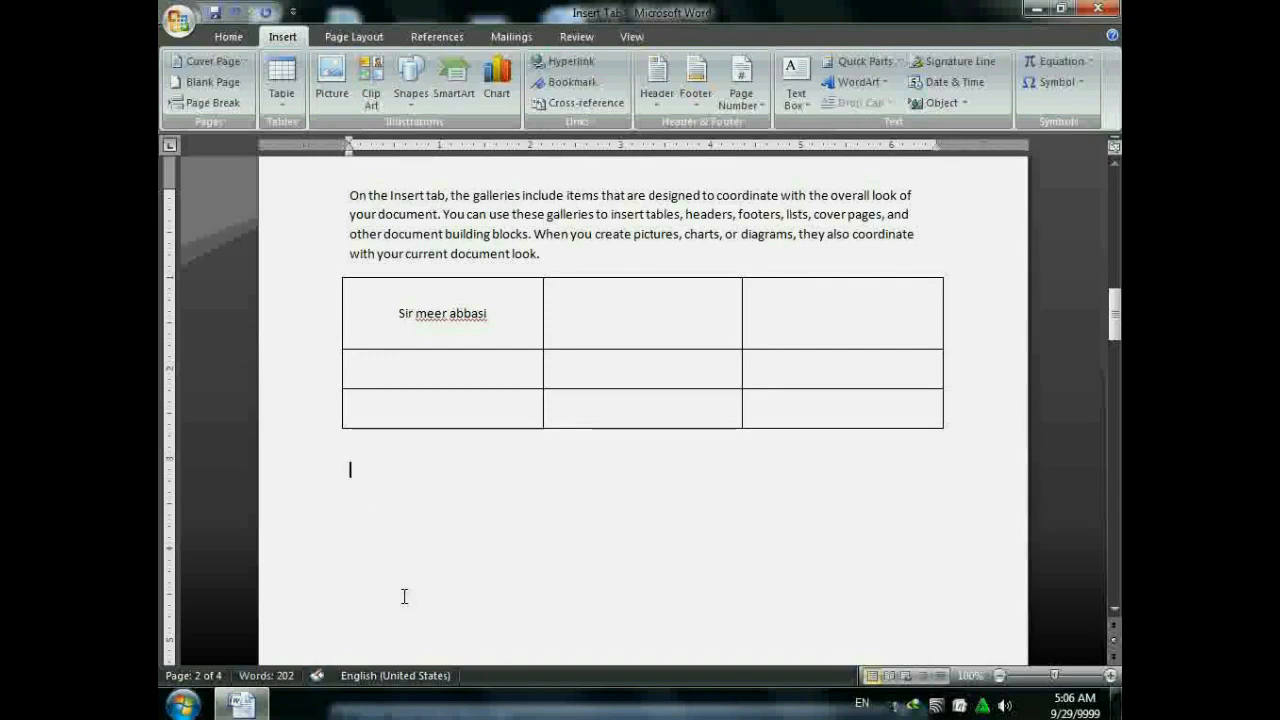
click(331, 80)
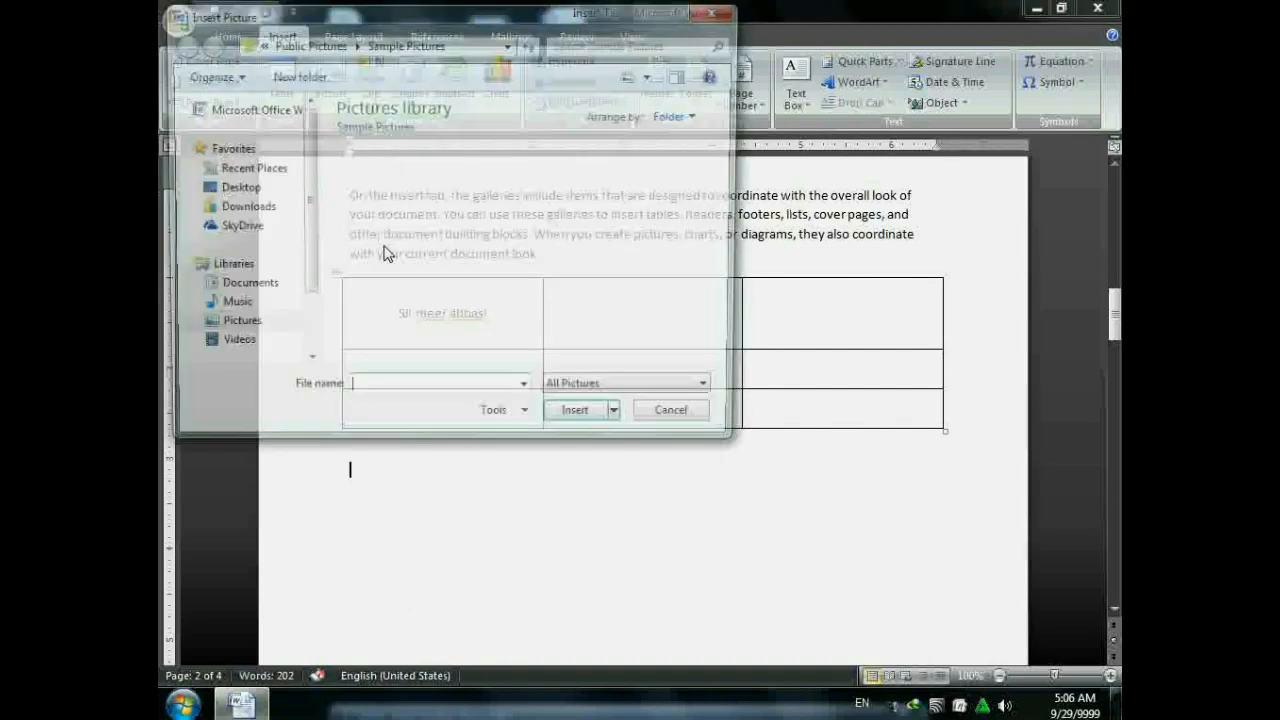
click(488, 268)
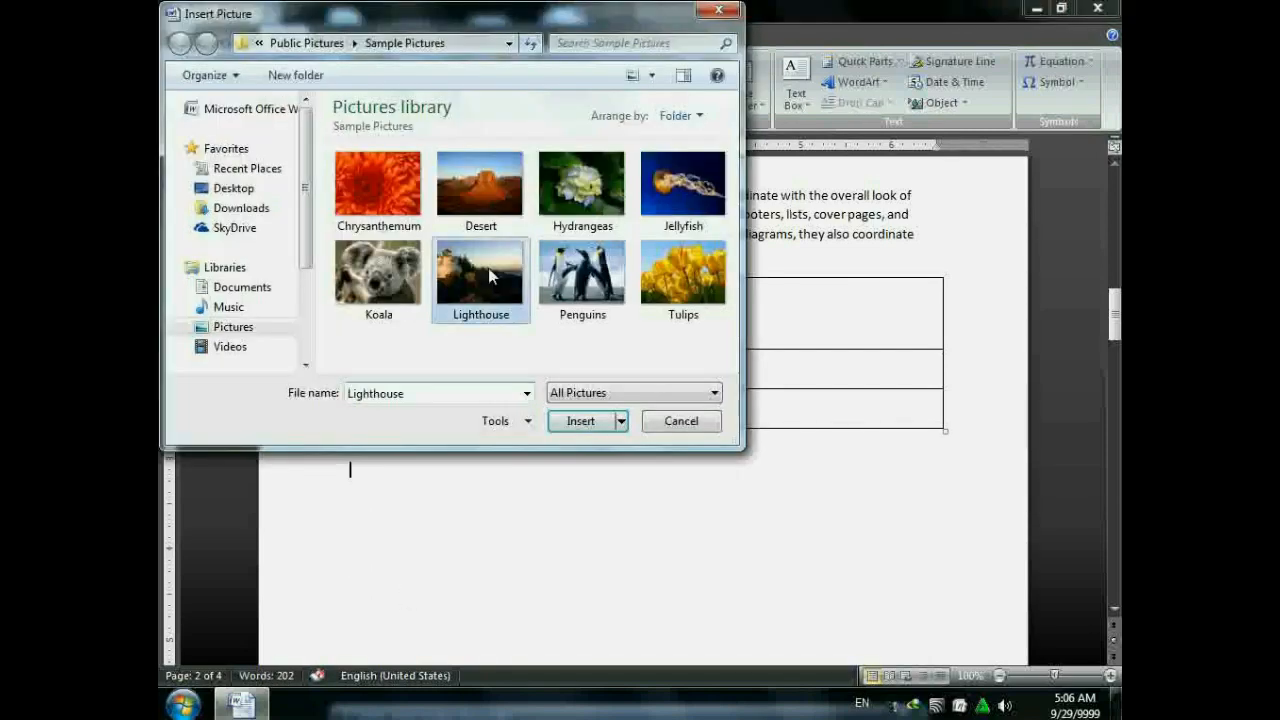
click(581, 421)
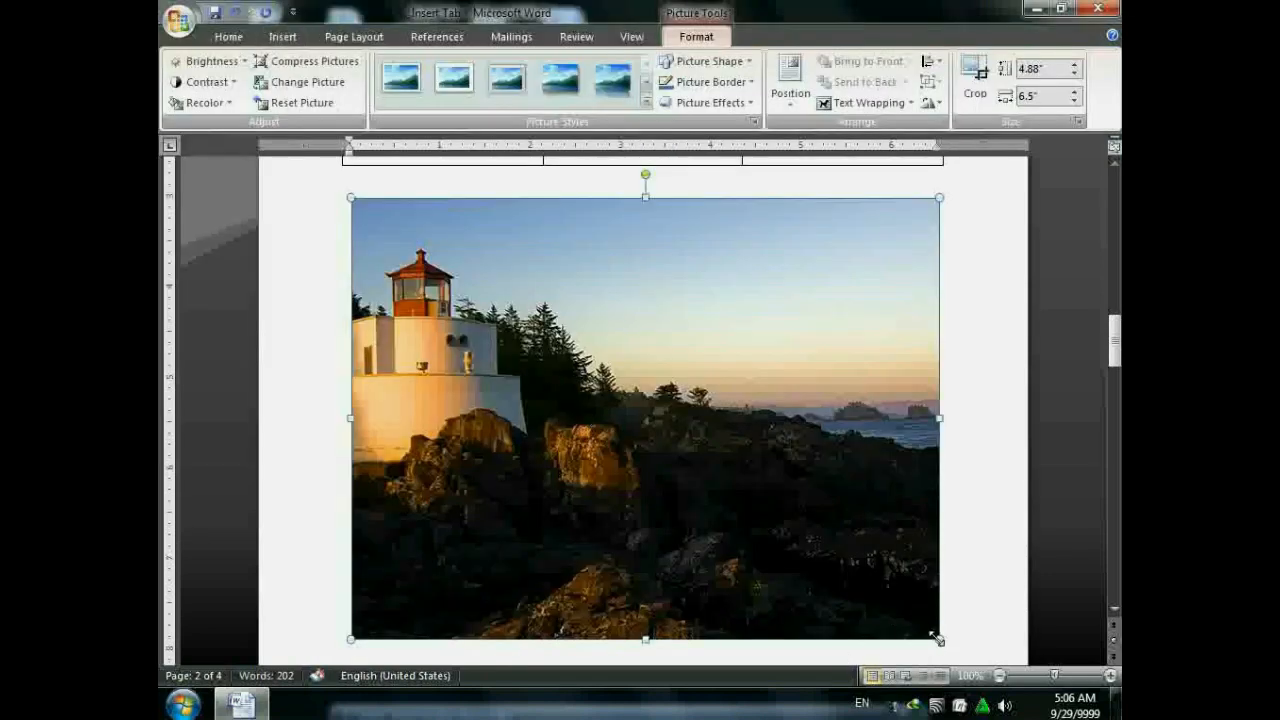
drag(937, 638, 493, 304)
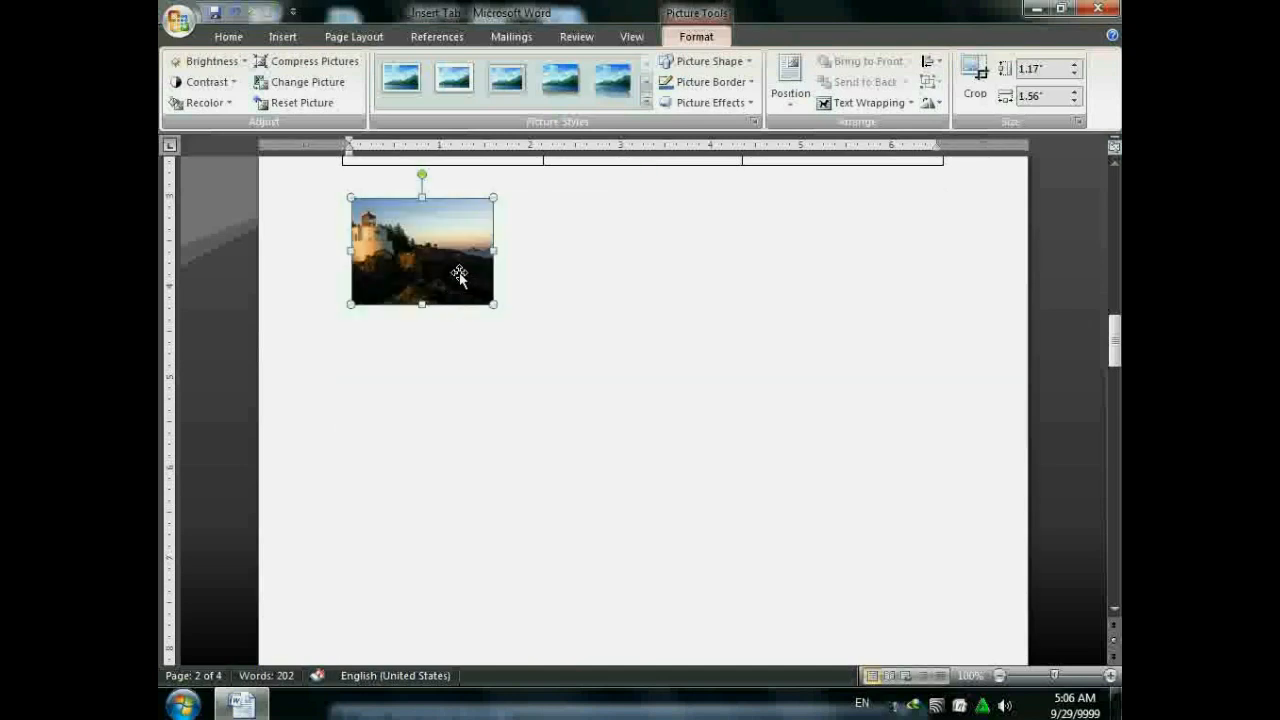
- Apply a light teal Recolor variation to the Lighthouse picture, leaving brightness and the image itself unchanged
click(210, 61)
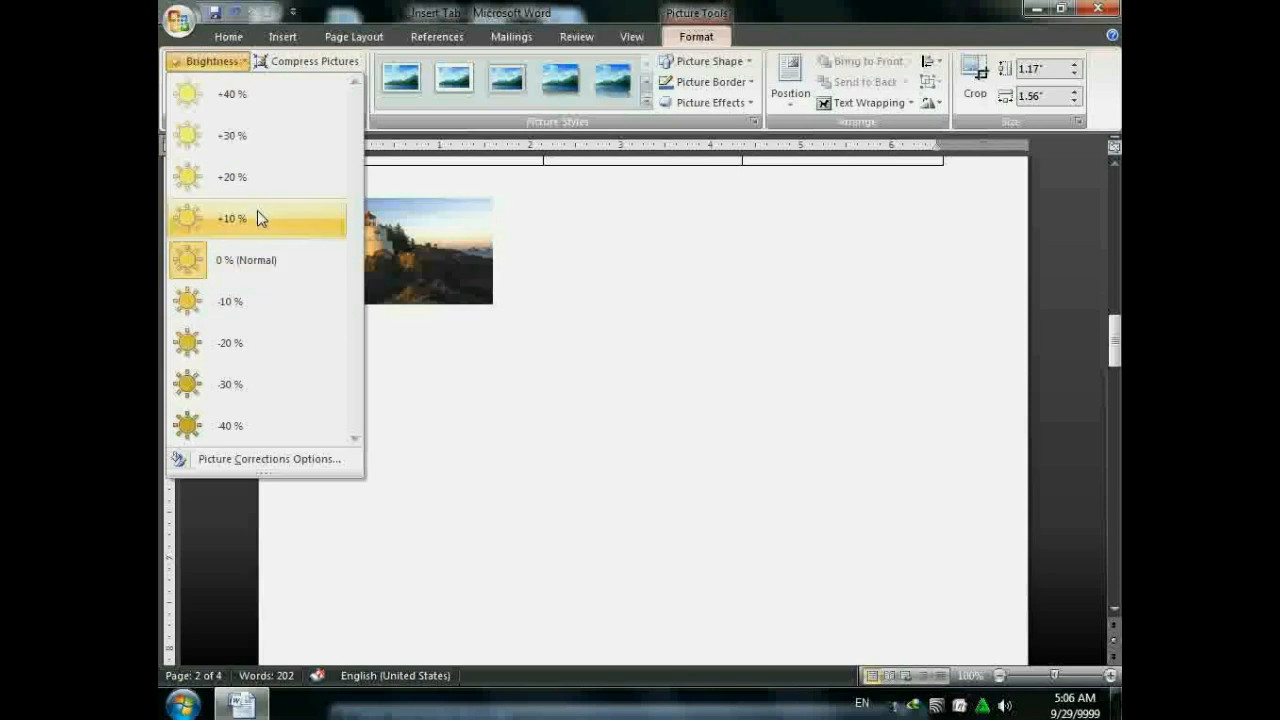
click(346, 8)
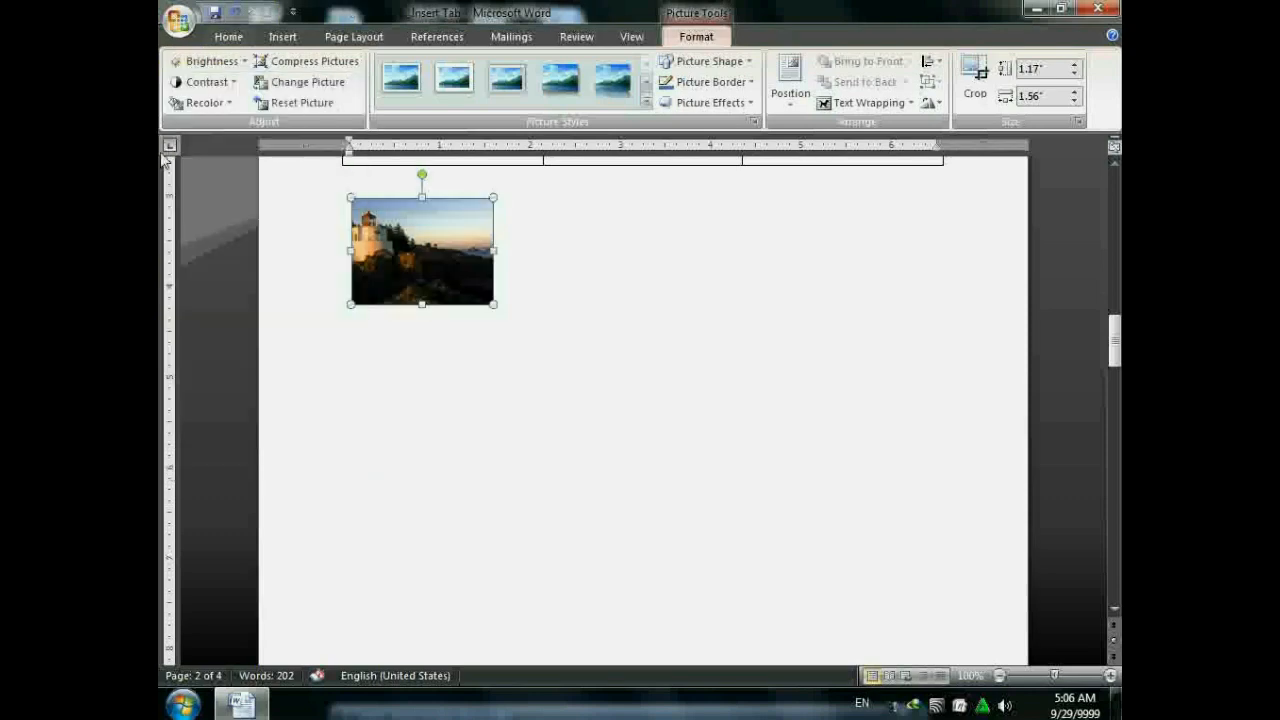
click(225, 105)
click(396, 336)
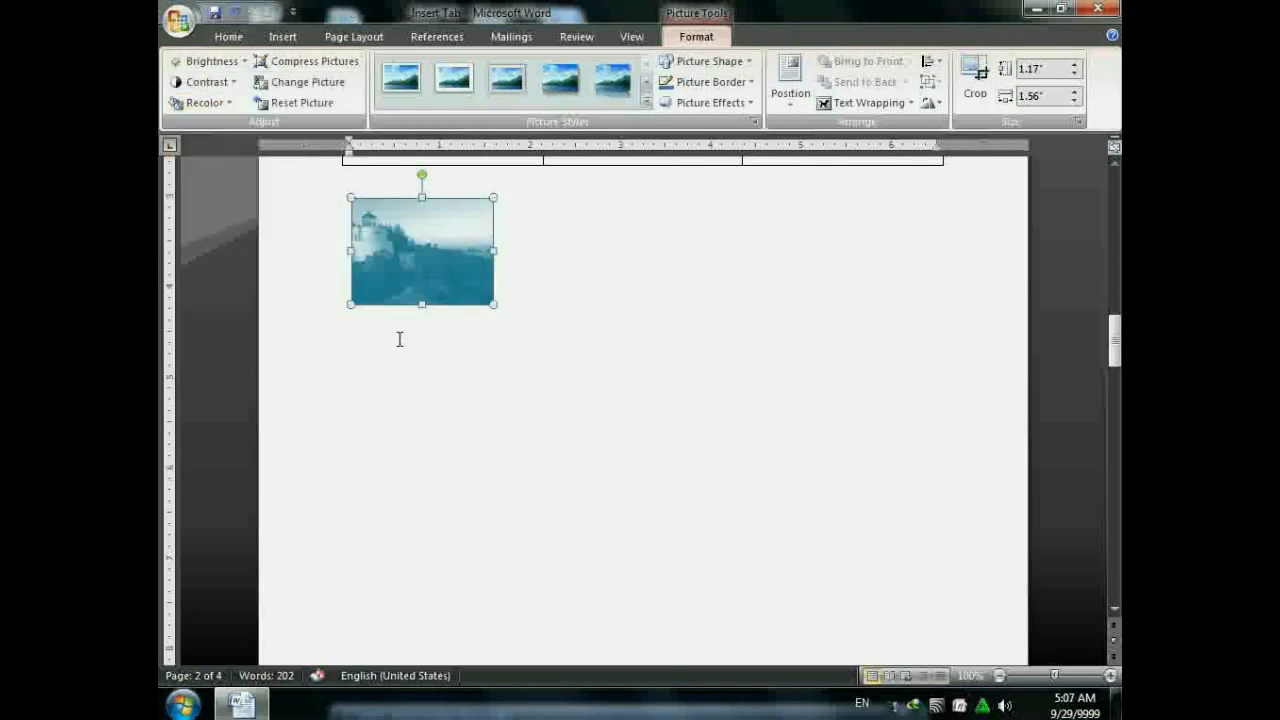
click(310, 80)
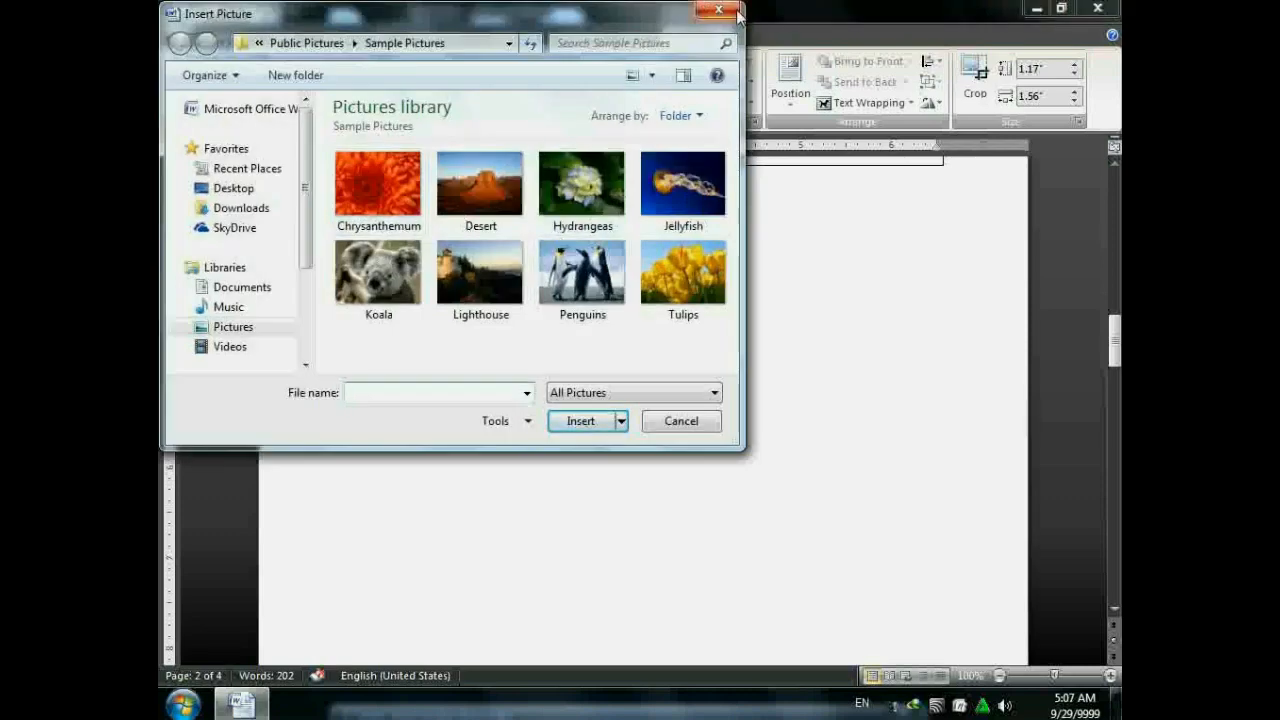
click(735, 12)
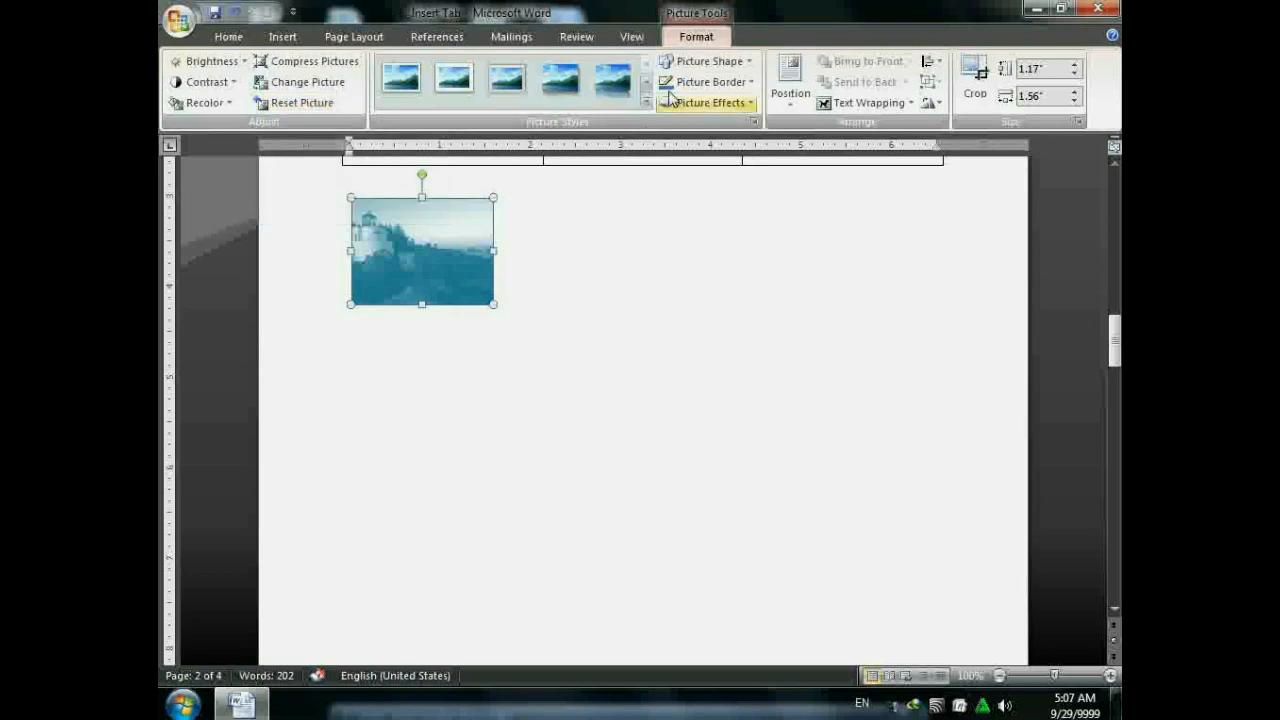
click(647, 104)
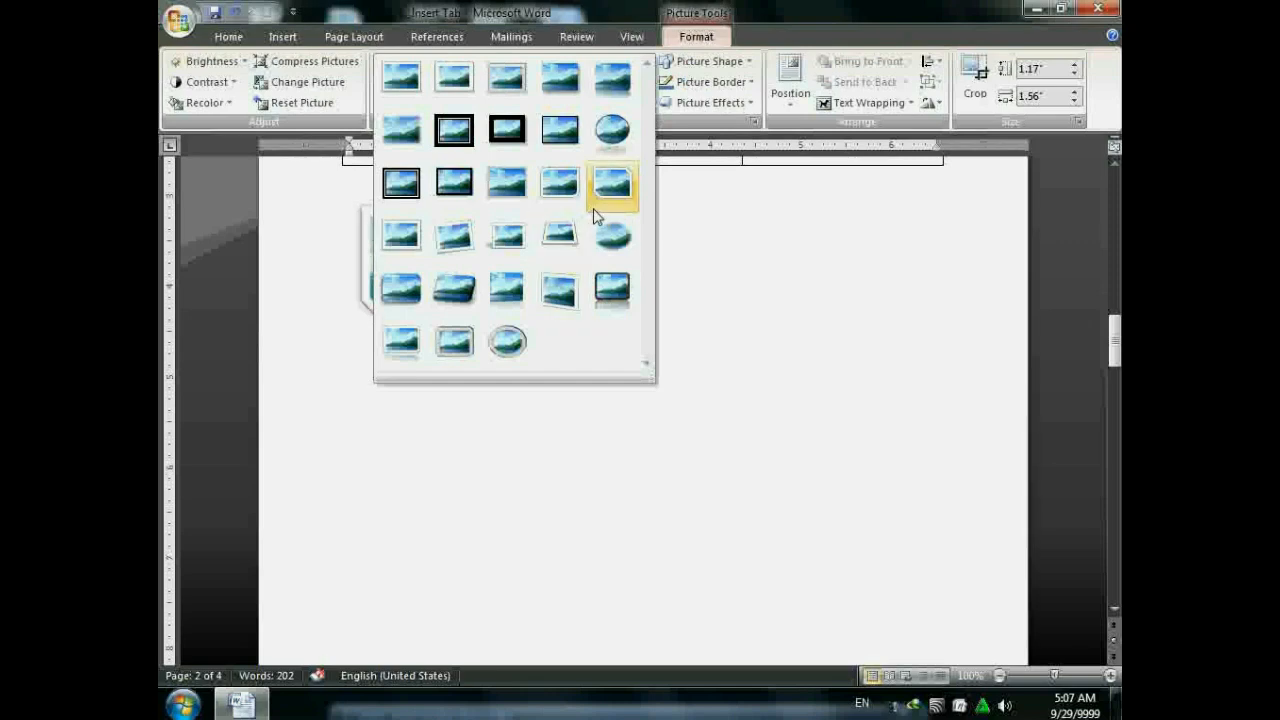
click(614, 188)
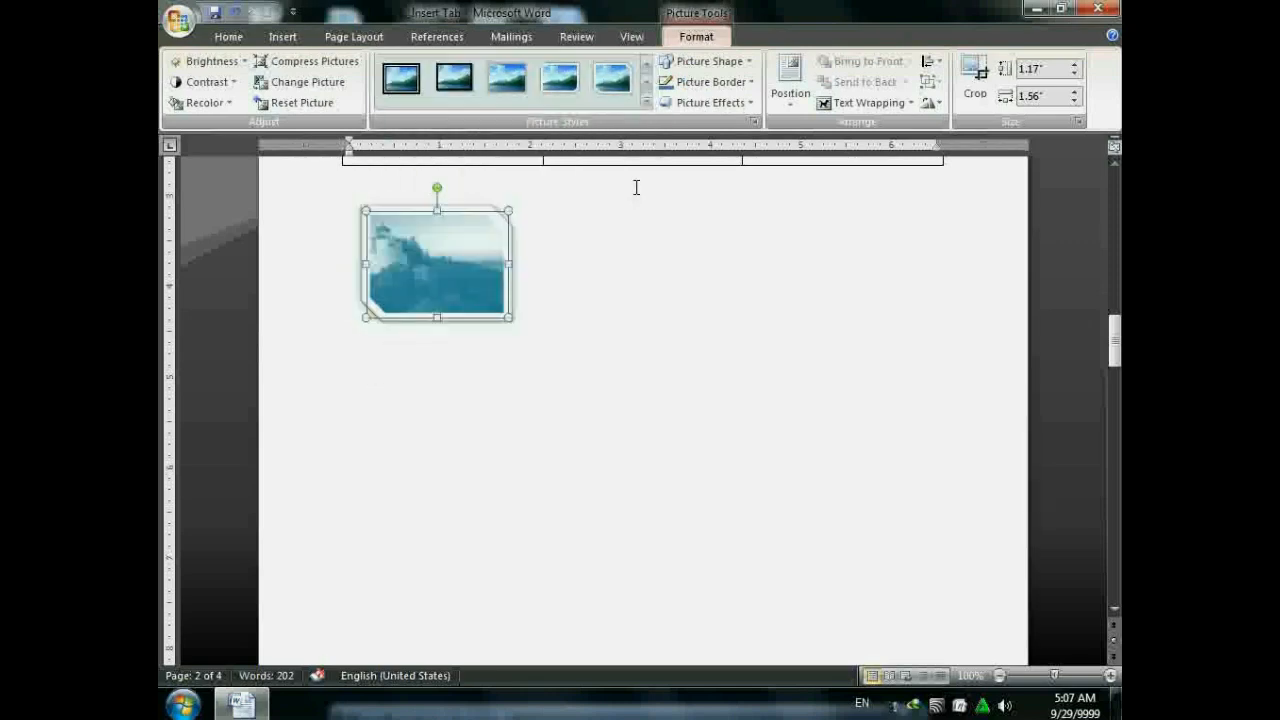
key(ctrl+z)
click(708, 61)
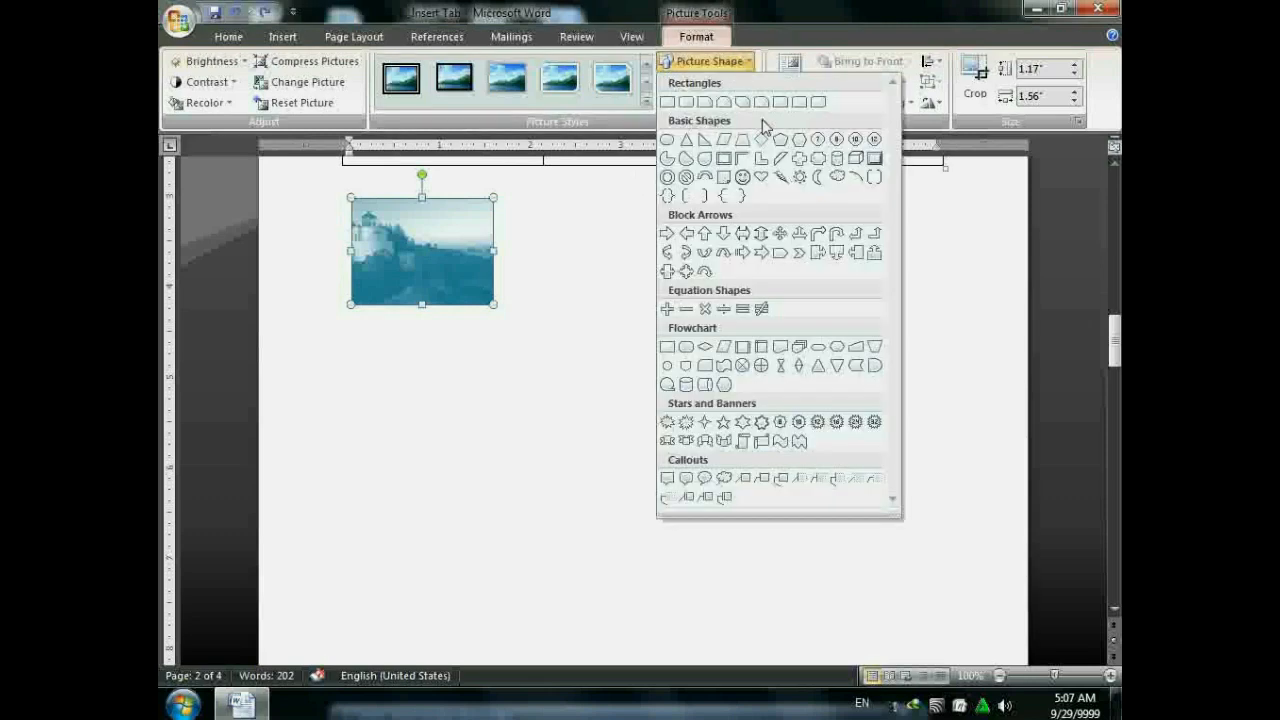
click(762, 177)
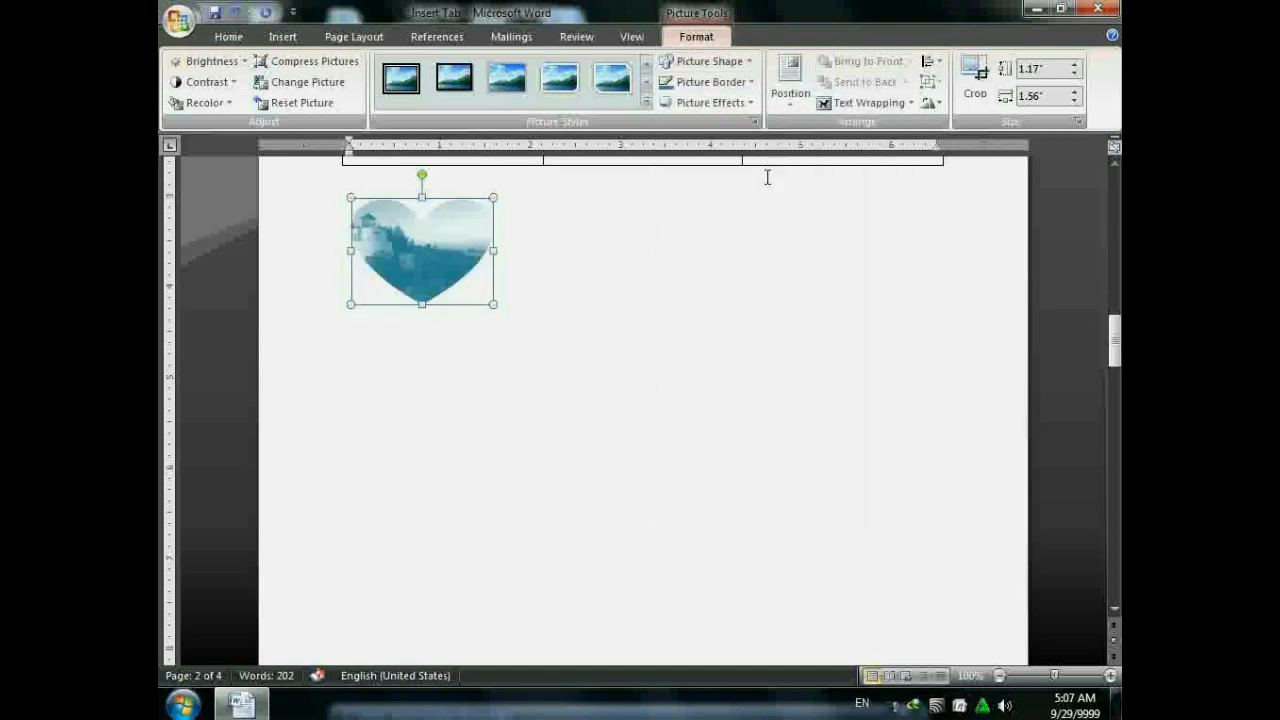
key(ctrl+z)
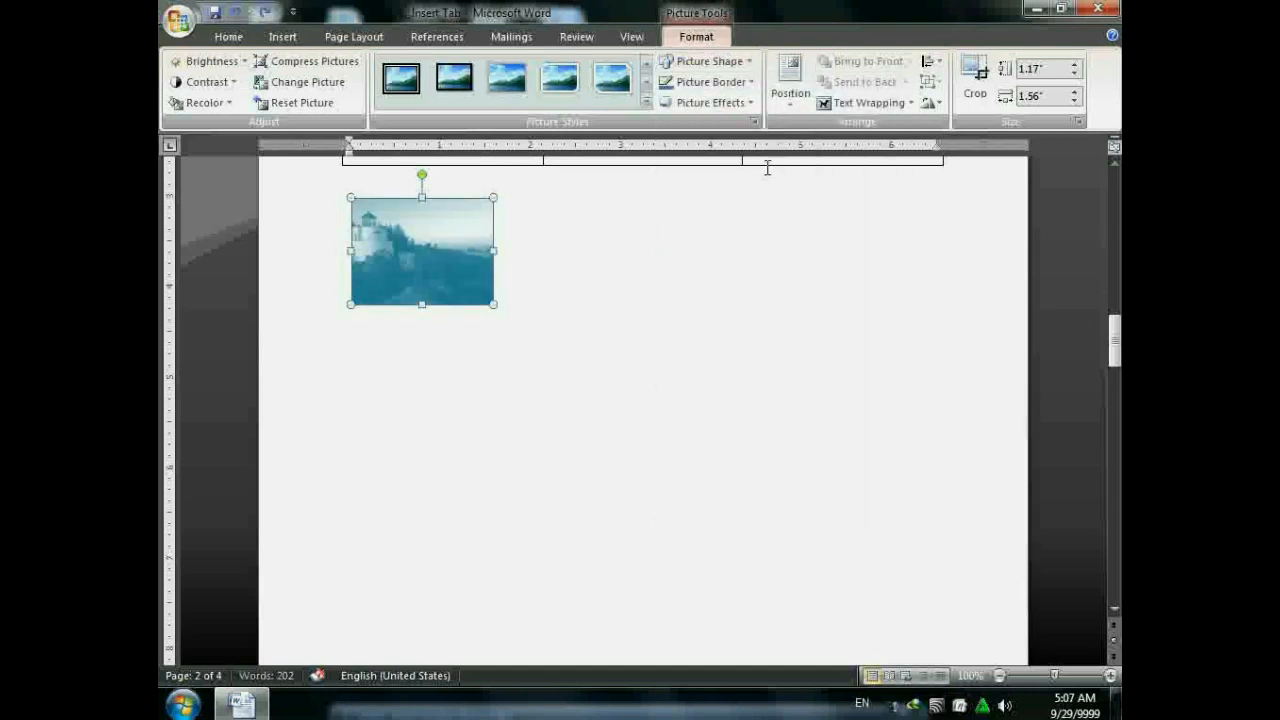
click(705, 83)
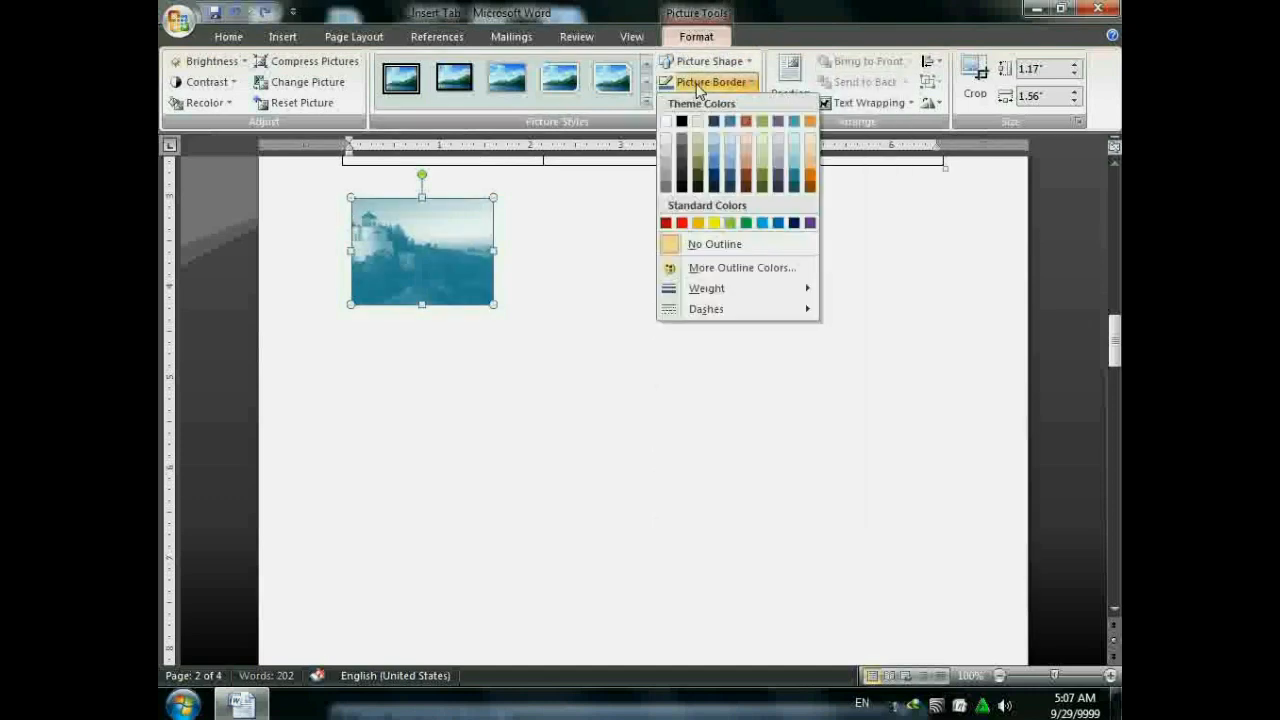
click(745, 223)
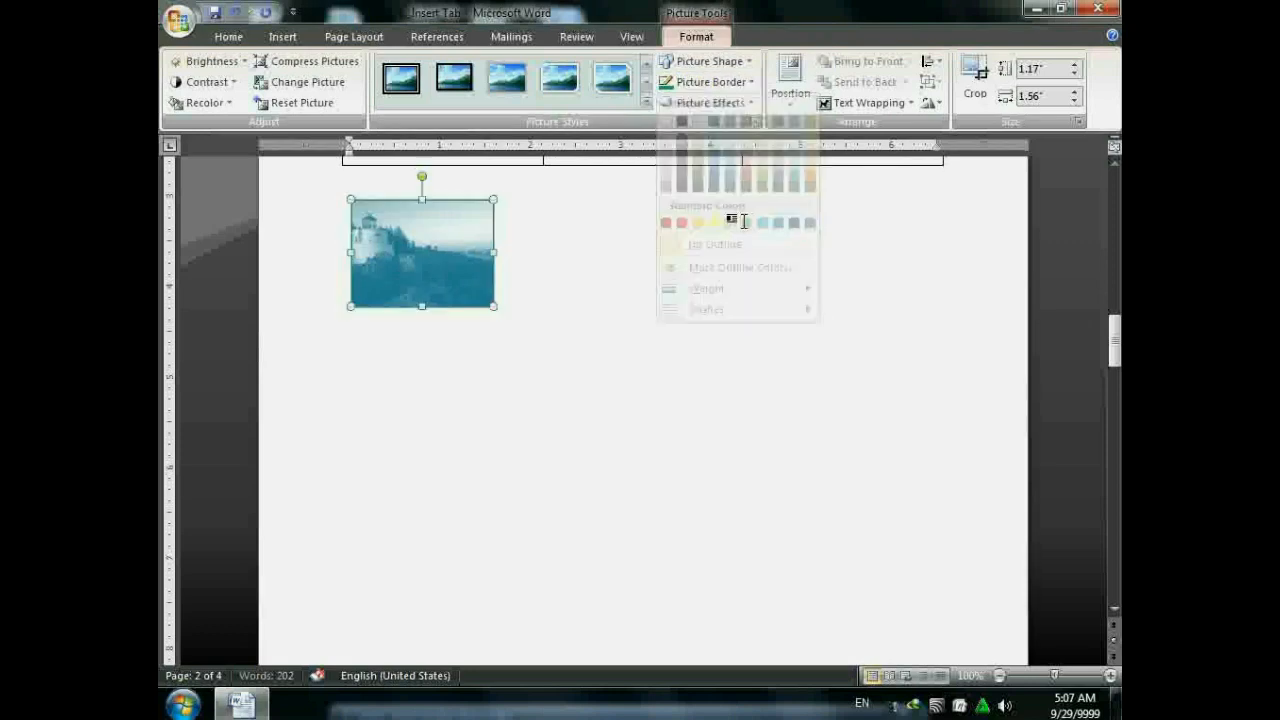
click(700, 82)
mouse_move(742, 289)
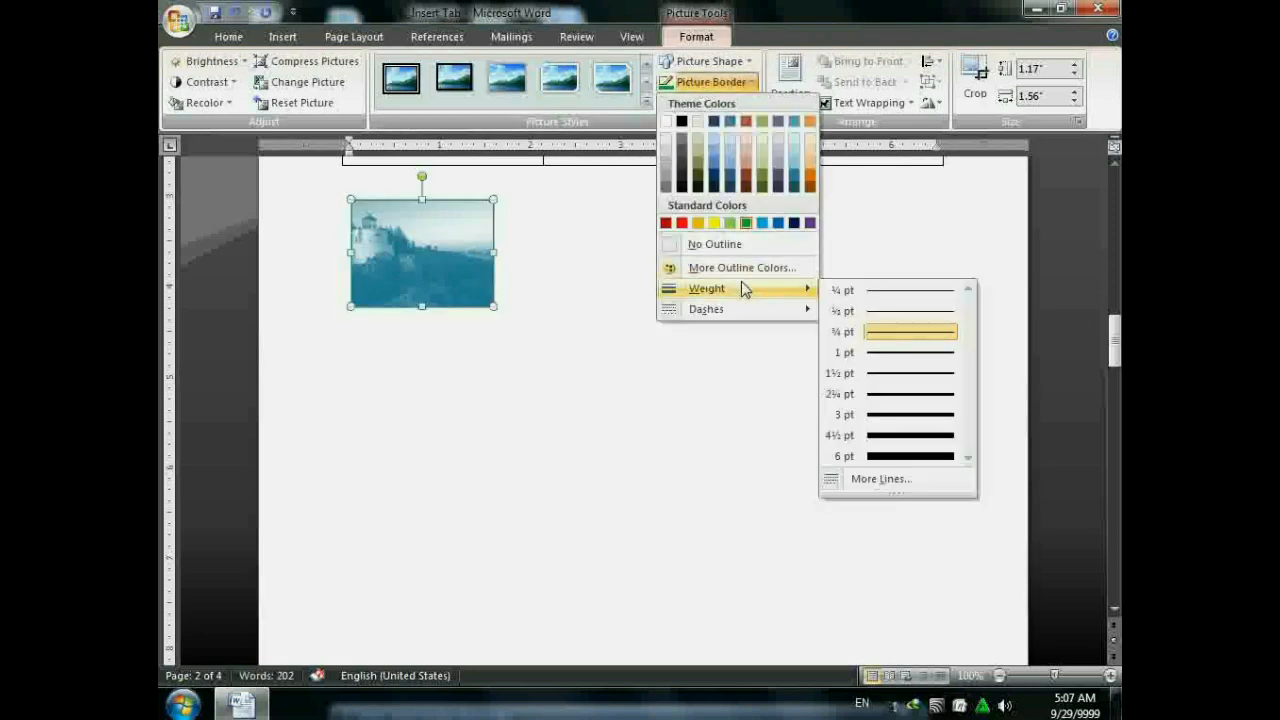
click(930, 336)
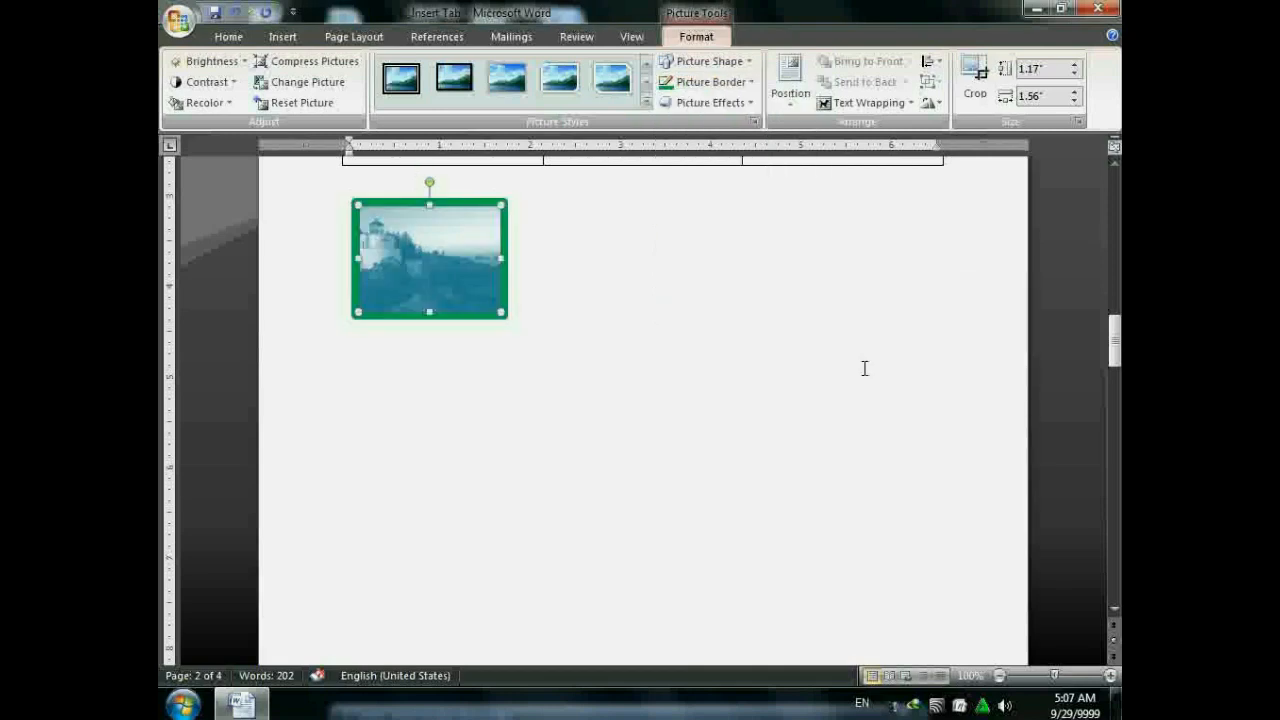
key(ctrl+z)
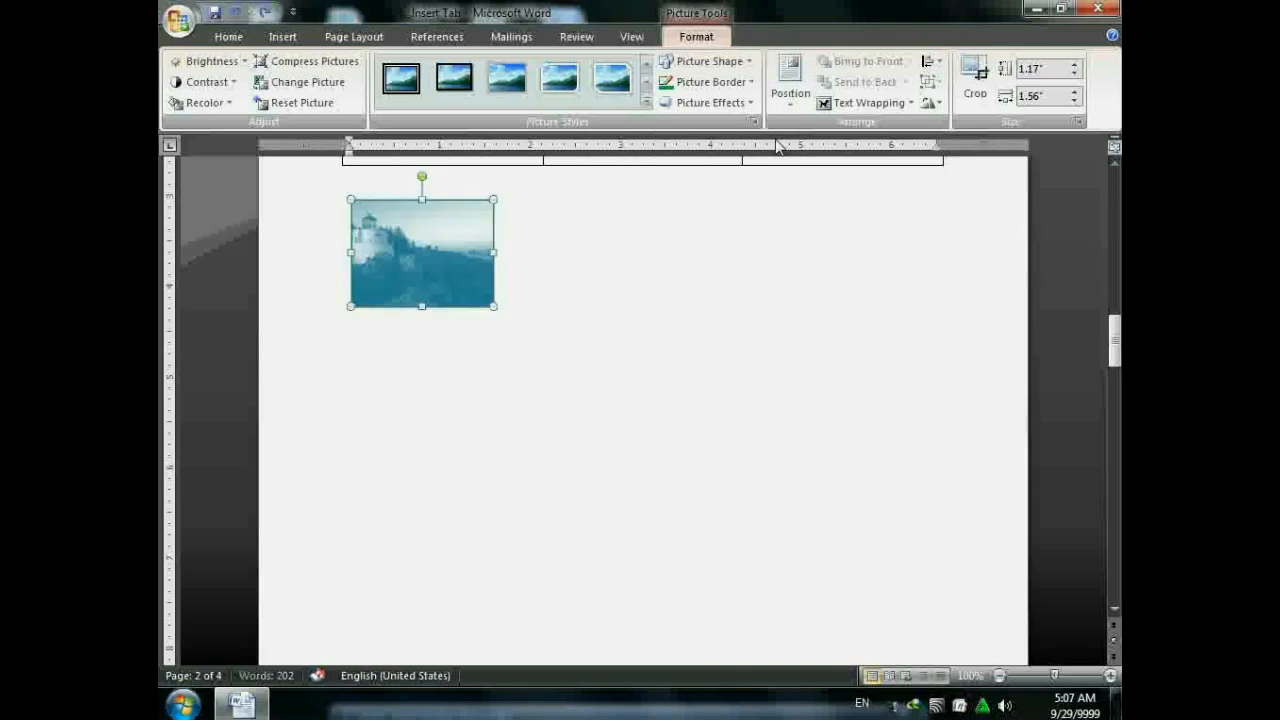
- Try a preset picture effect and a full reflection on the lighthouse picture
click(679, 102)
mouse_move(697, 129)
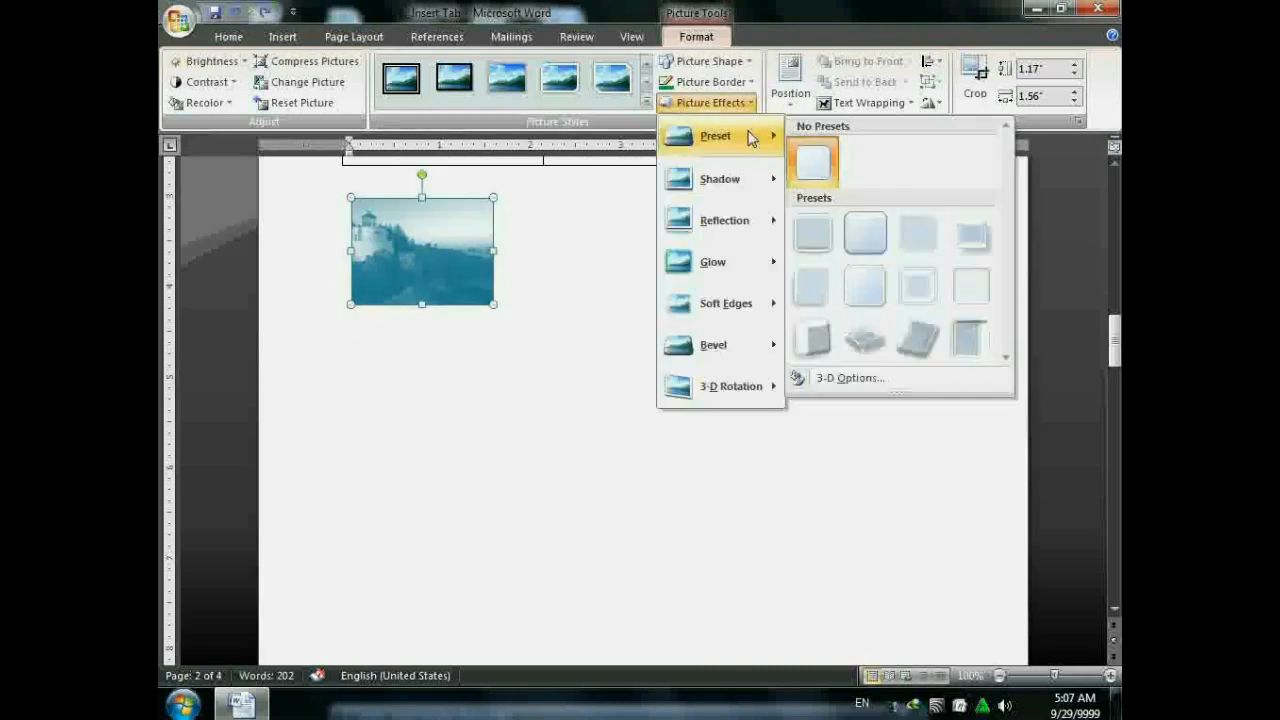
click(877, 228)
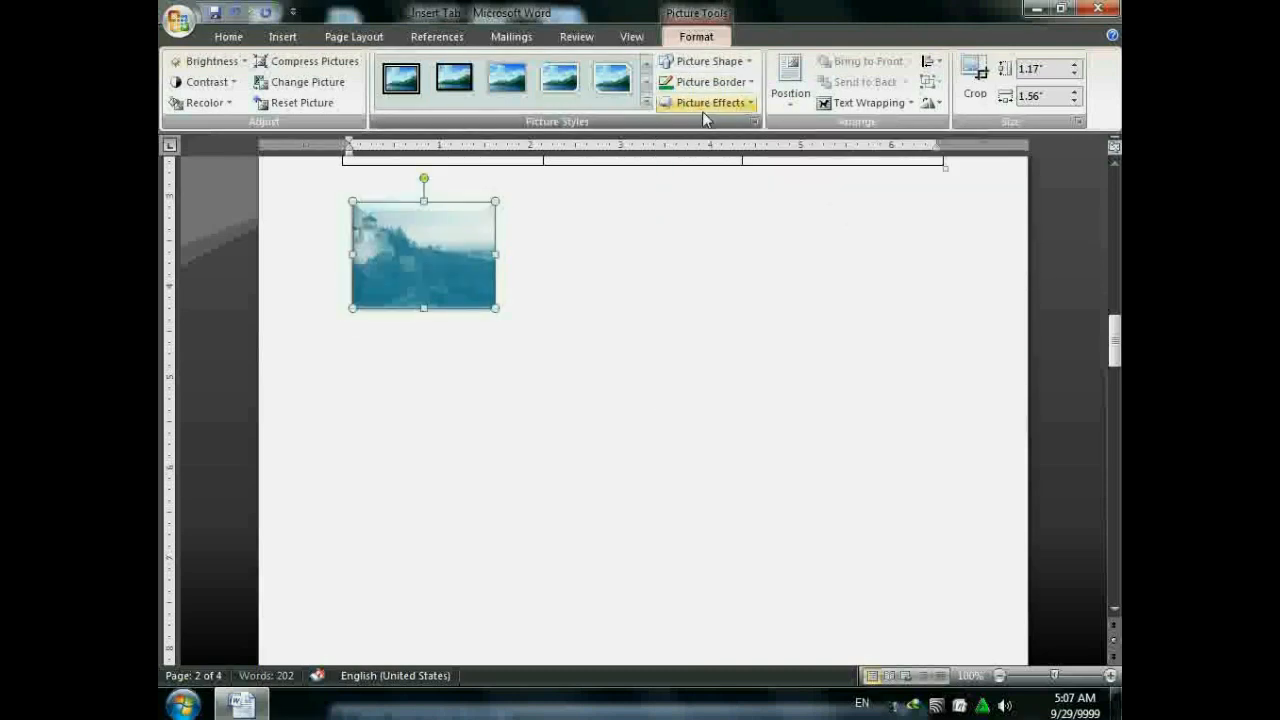
click(703, 102)
mouse_move(742, 181)
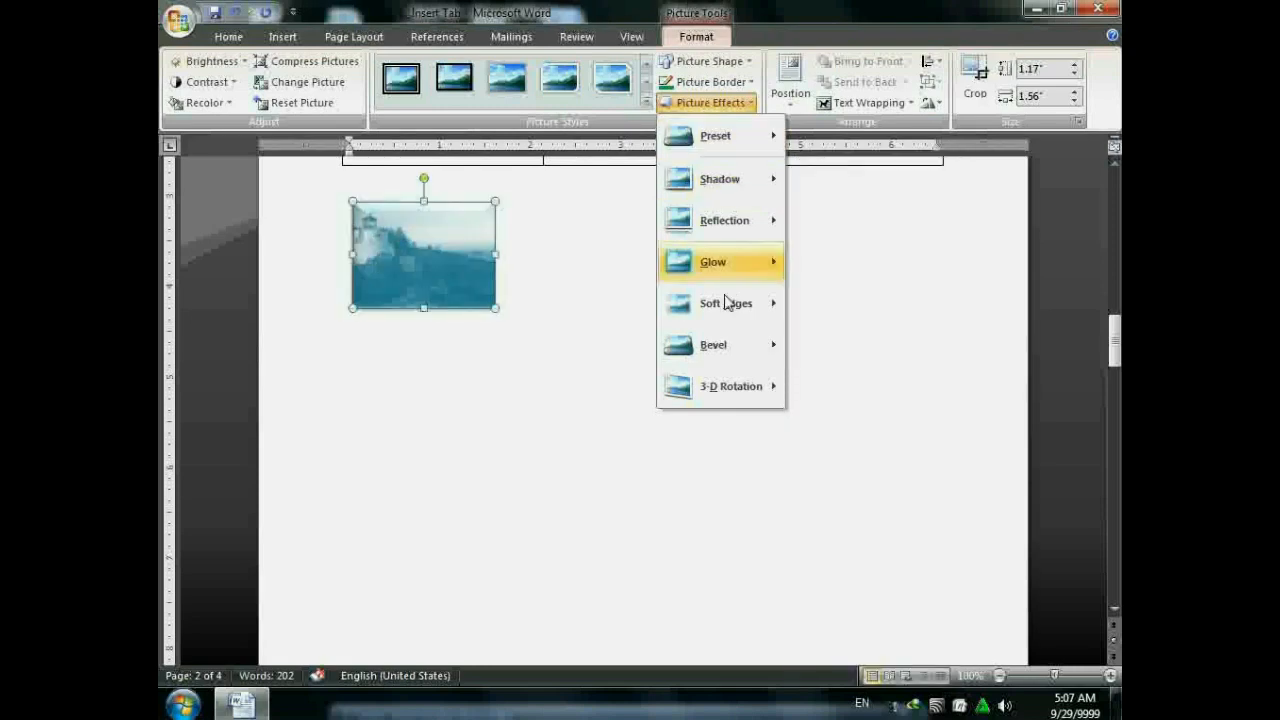
mouse_move(735, 222)
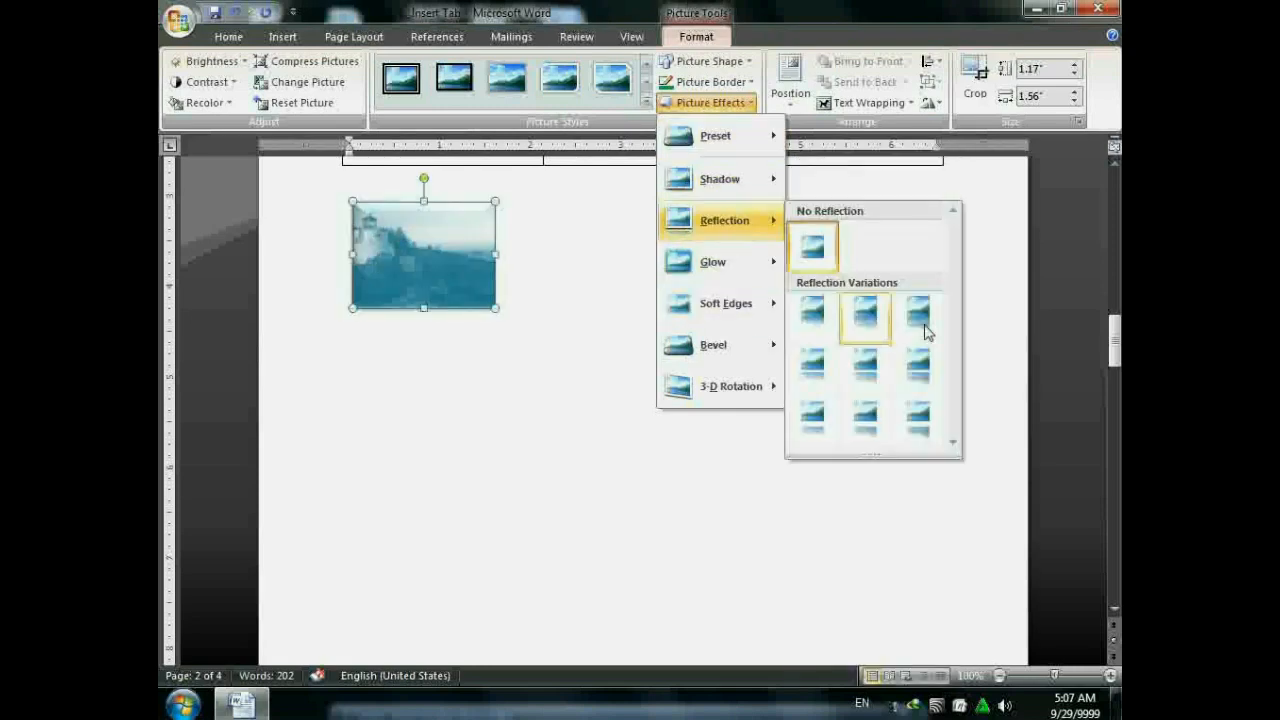
click(918, 425)
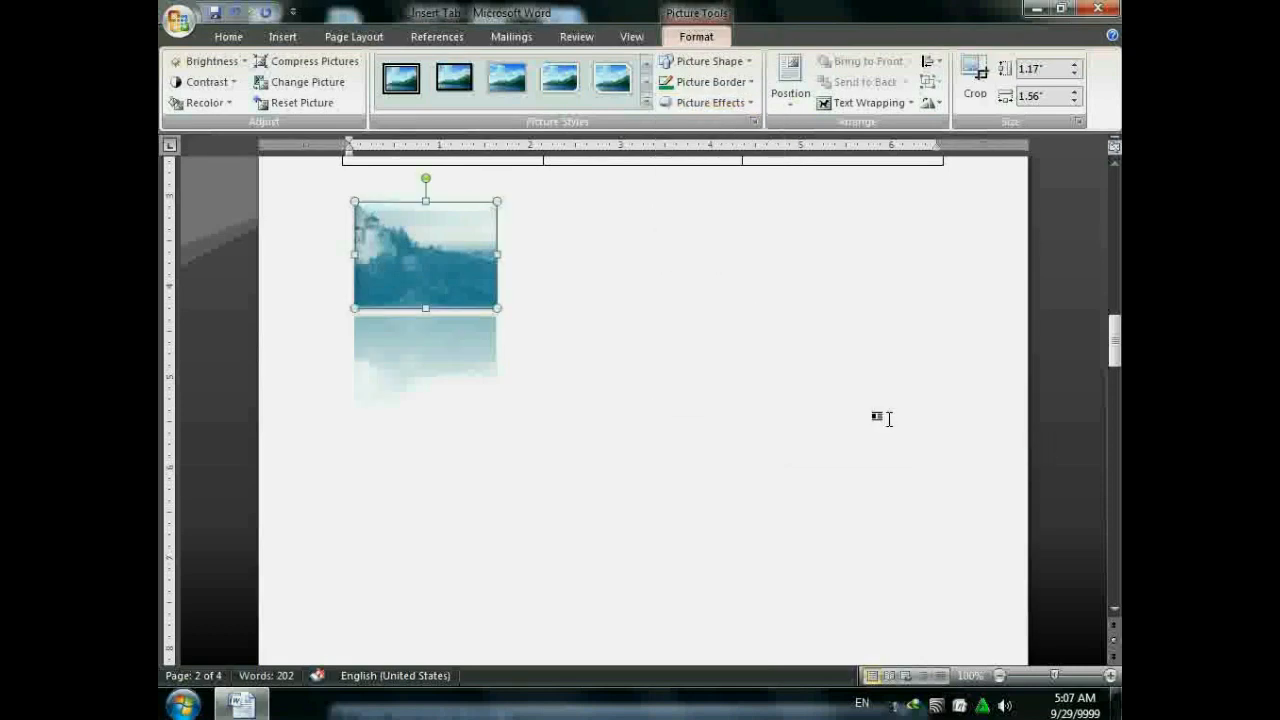
- Add then undo a purple glow and the reflection, and apply Perspective Left 3-D rotation
click(704, 108)
mouse_move(714, 262)
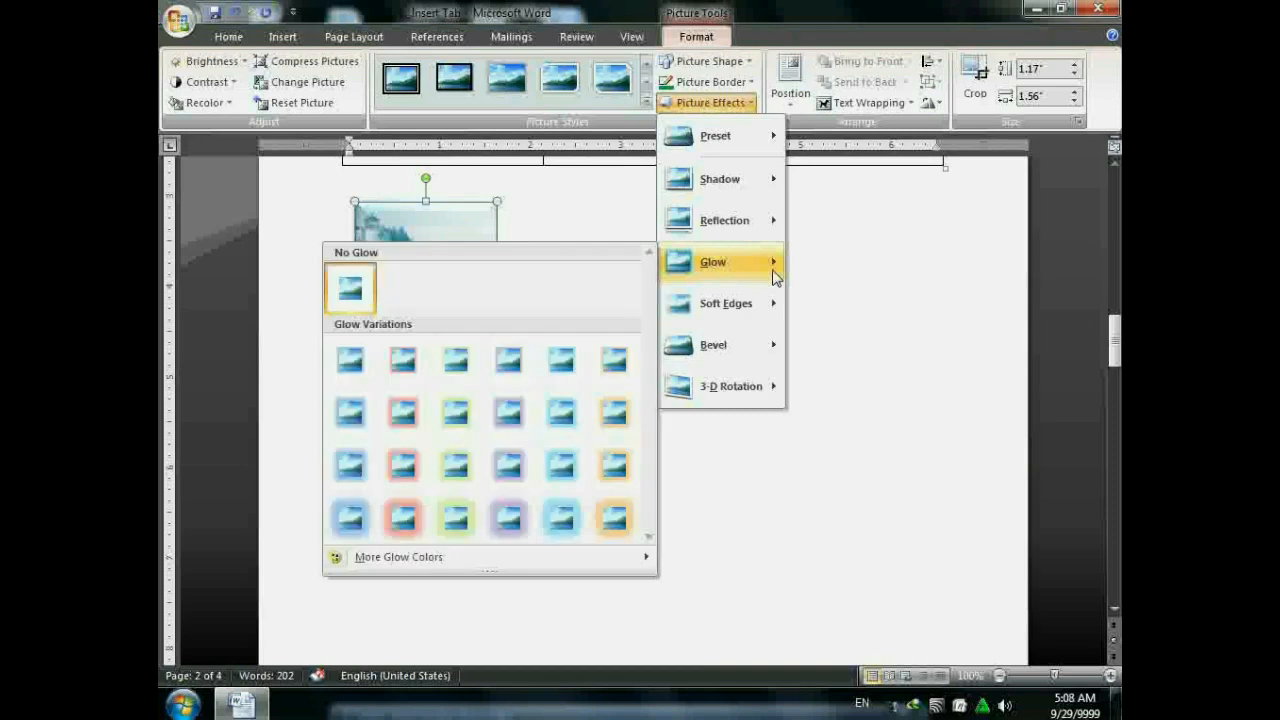
click(519, 518)
key(ctrl+z)
key(ctrl+z)
key(ctrl+z)
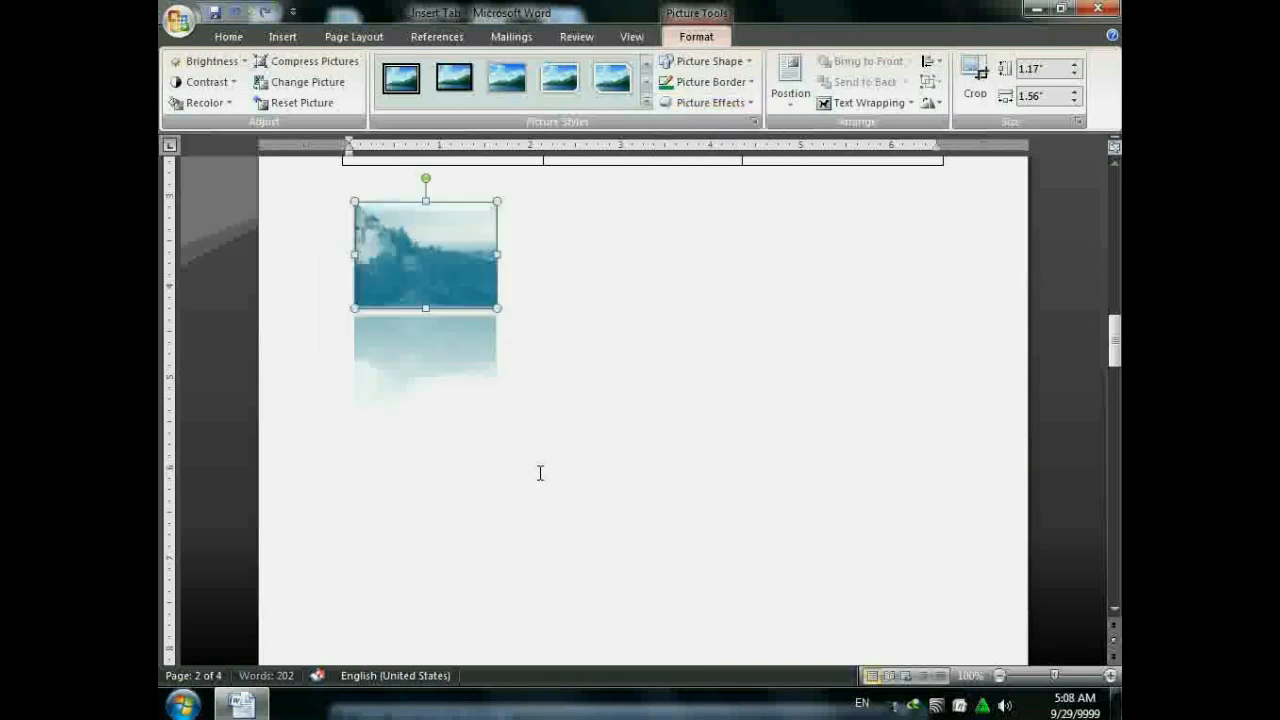
click(732, 108)
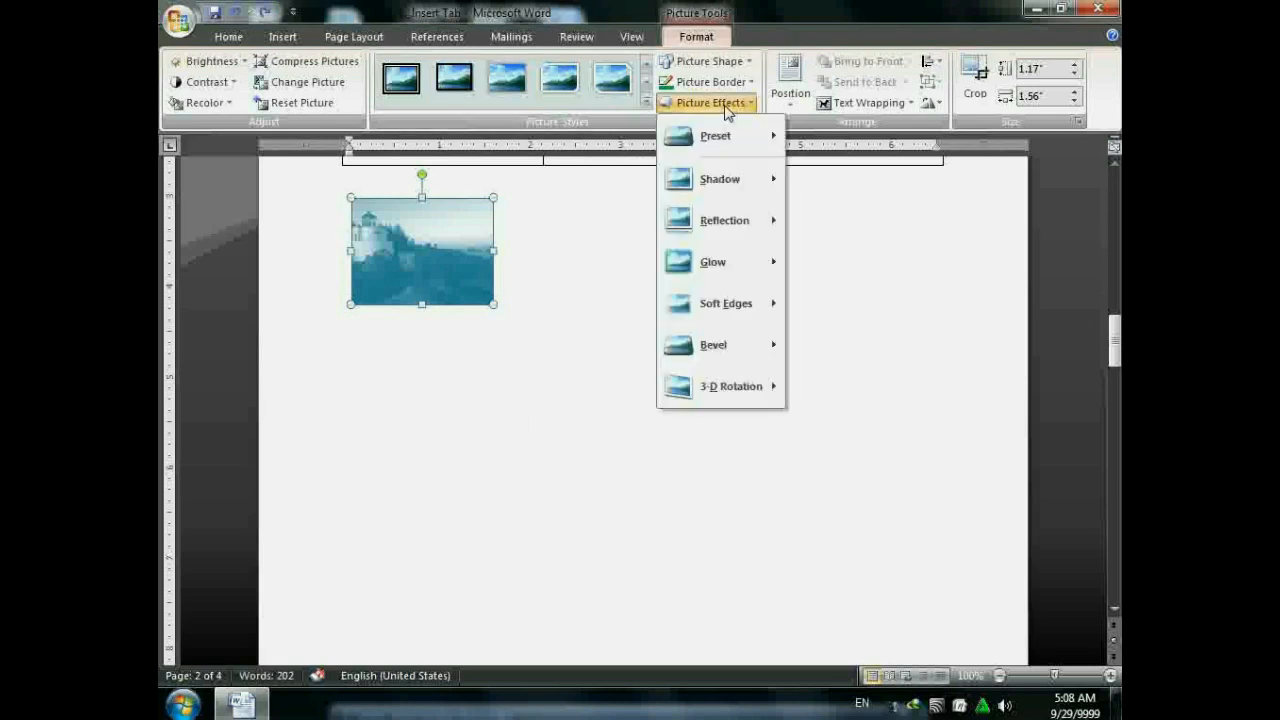
mouse_move(733, 388)
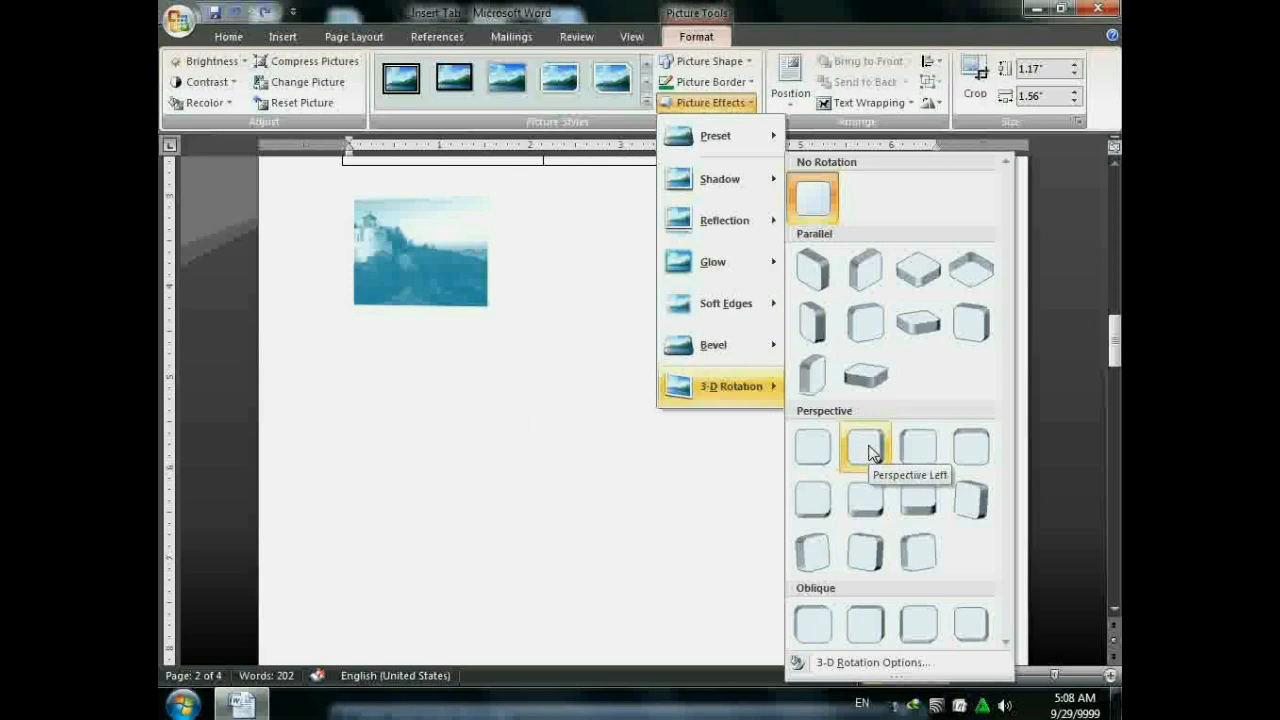
click(866, 450)
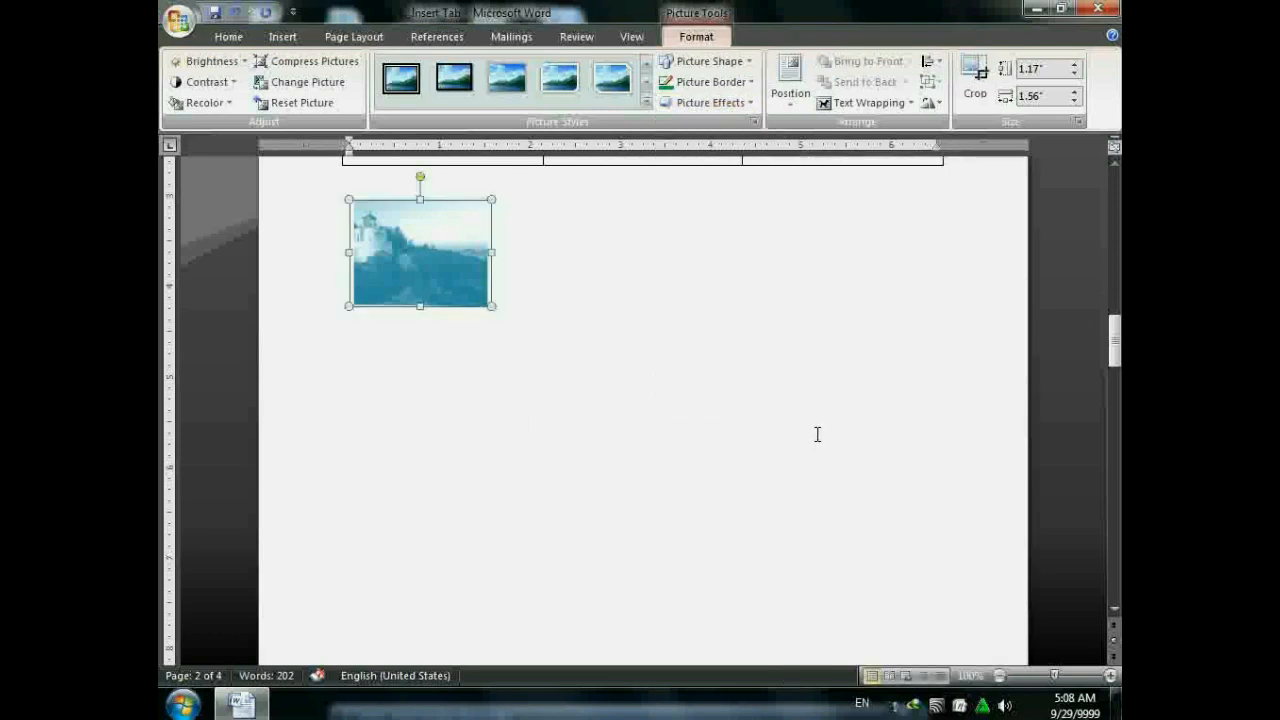
- Place the lighthouse picture at the top-left preset position on the page
click(790, 90)
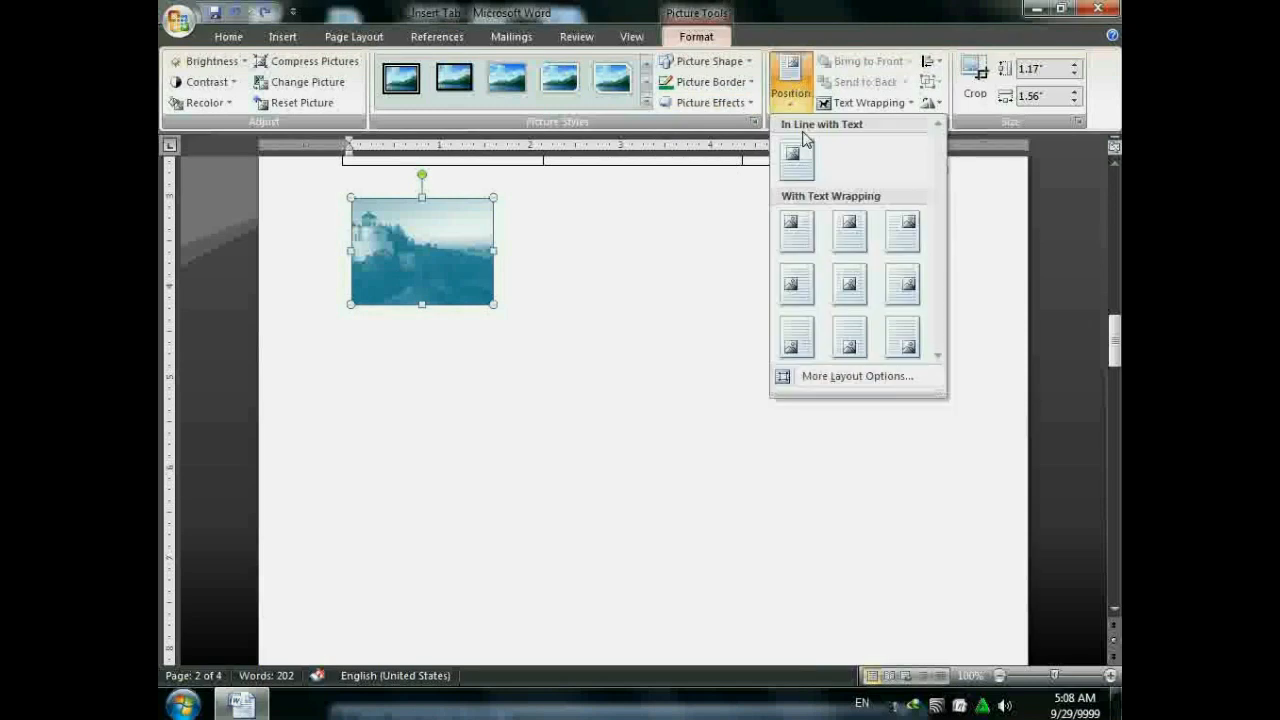
click(658, 321)
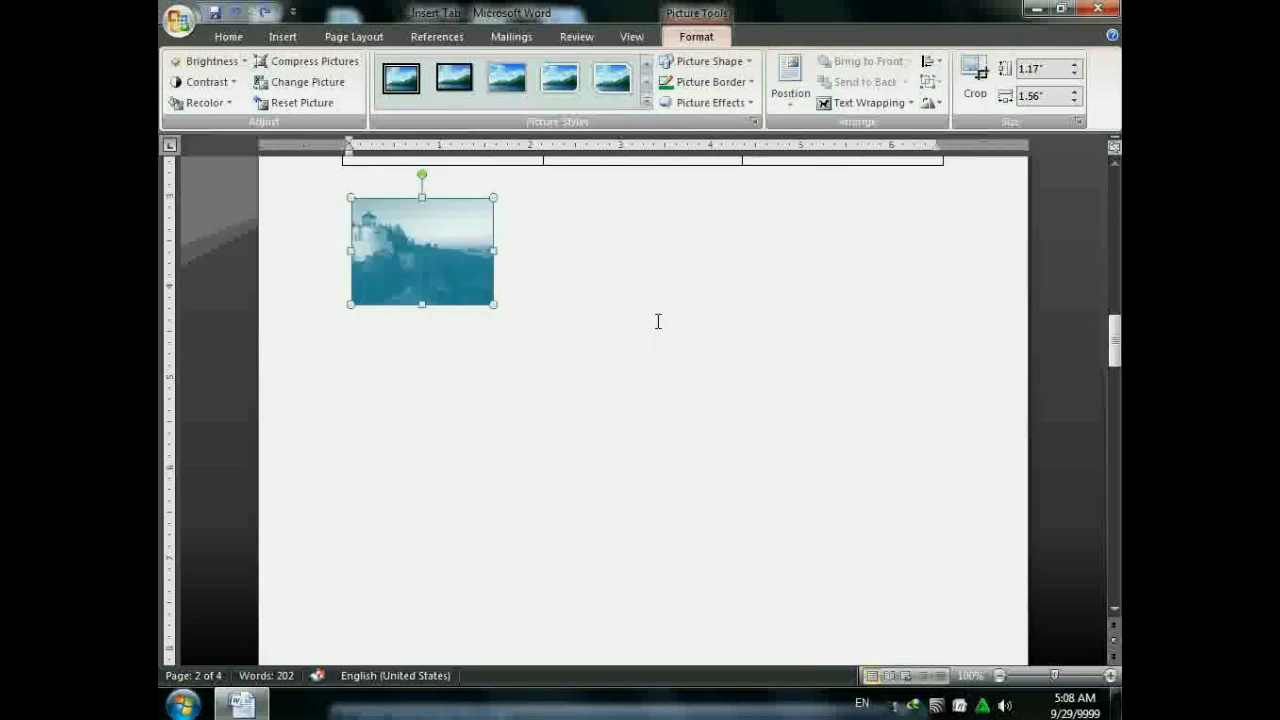
scroll(668, 295, down, 1)
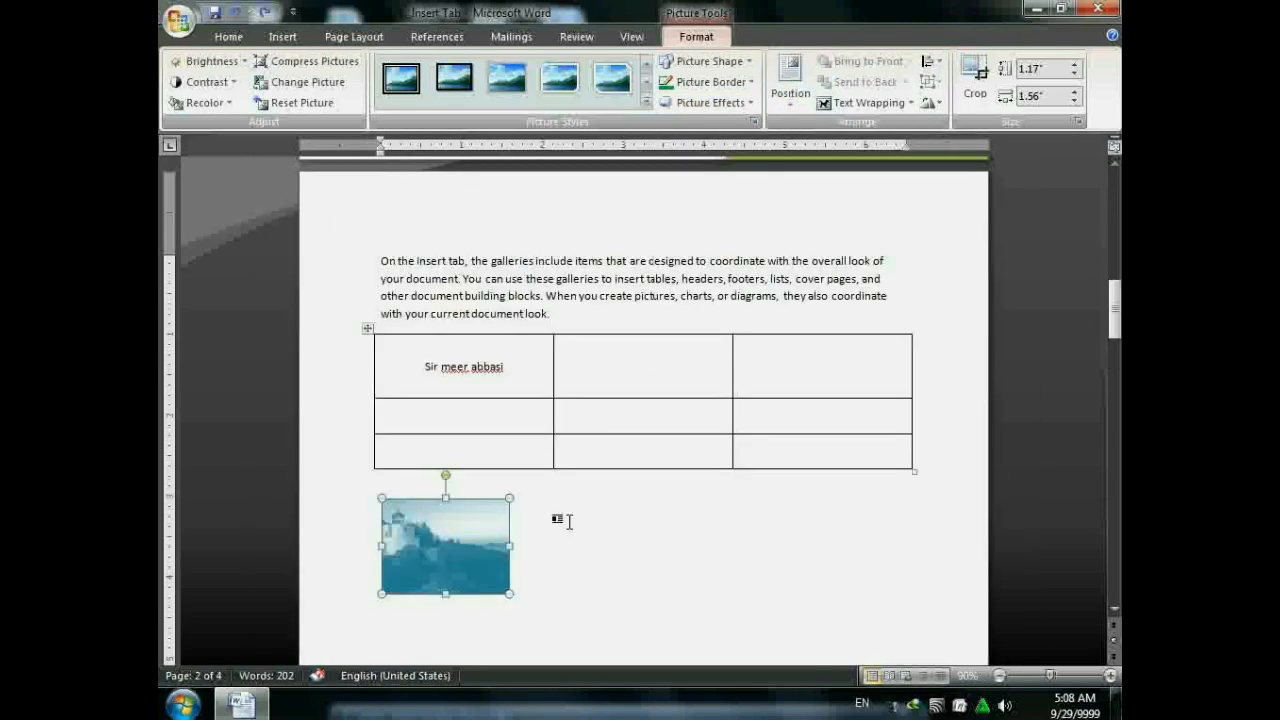
click(790, 90)
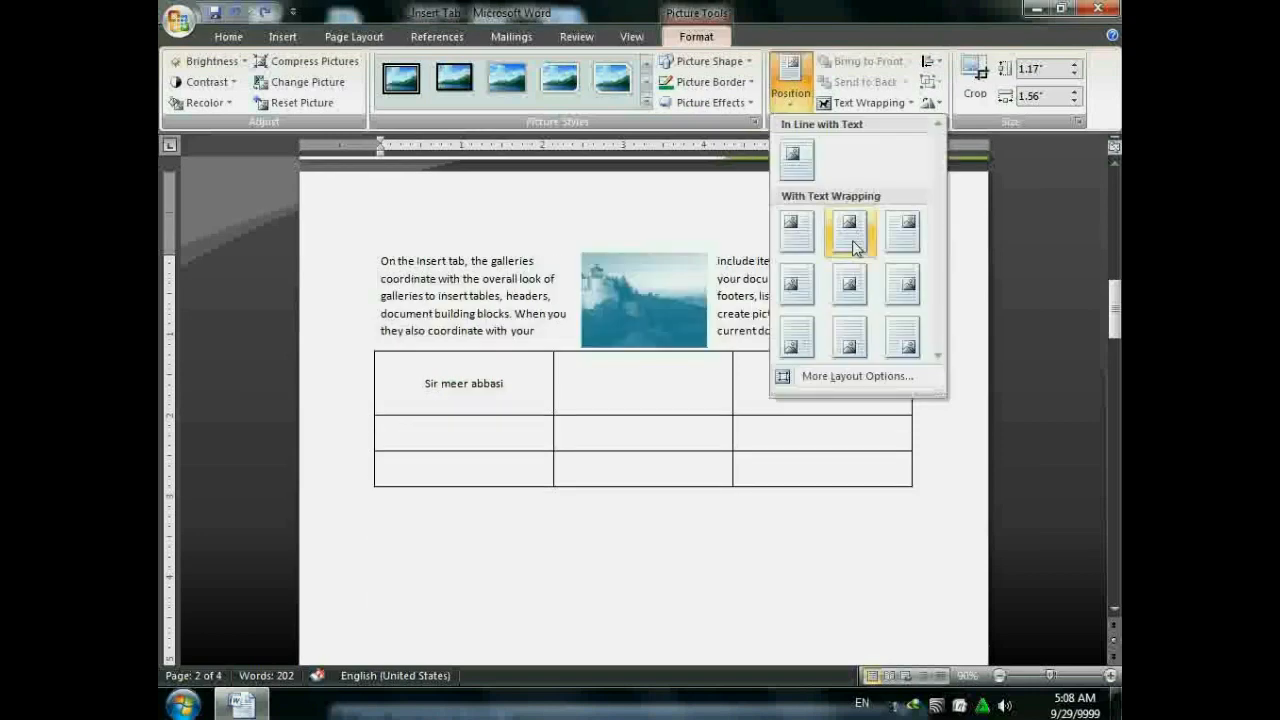
click(780, 225)
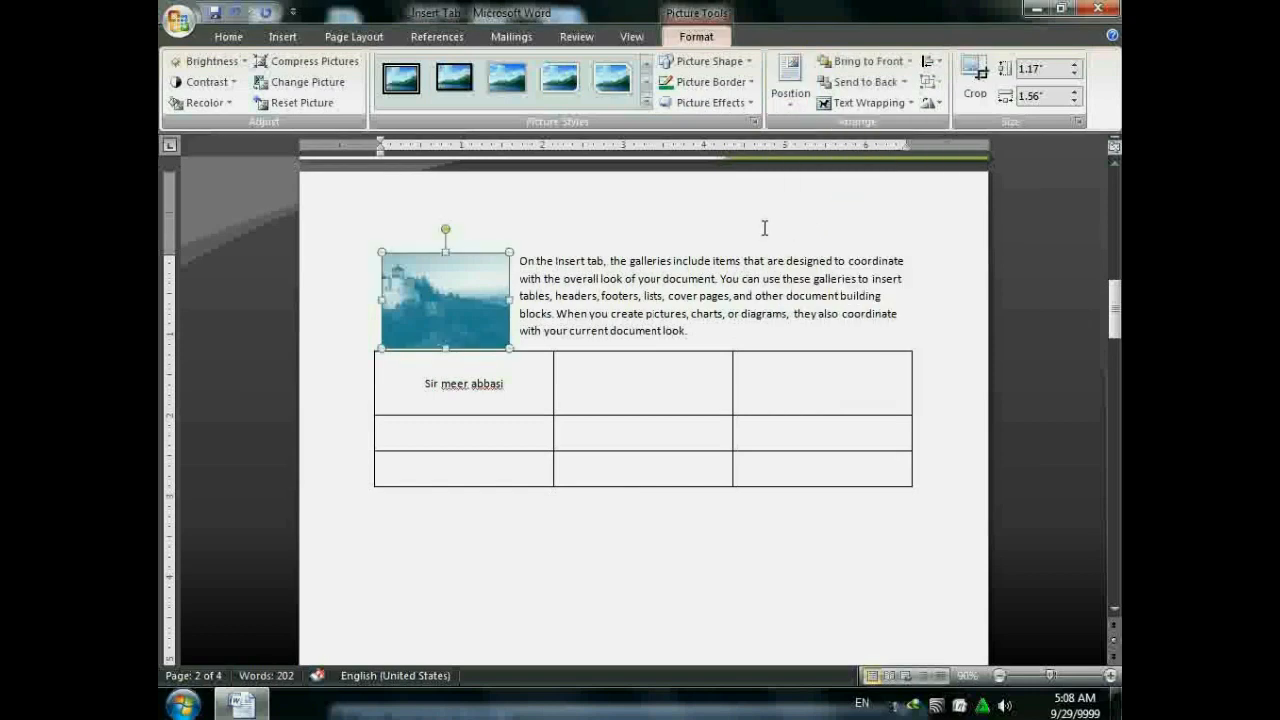
- Wrap text Square, then Tight, around the picture and drag it into the paragraph's middle
click(826, 104)
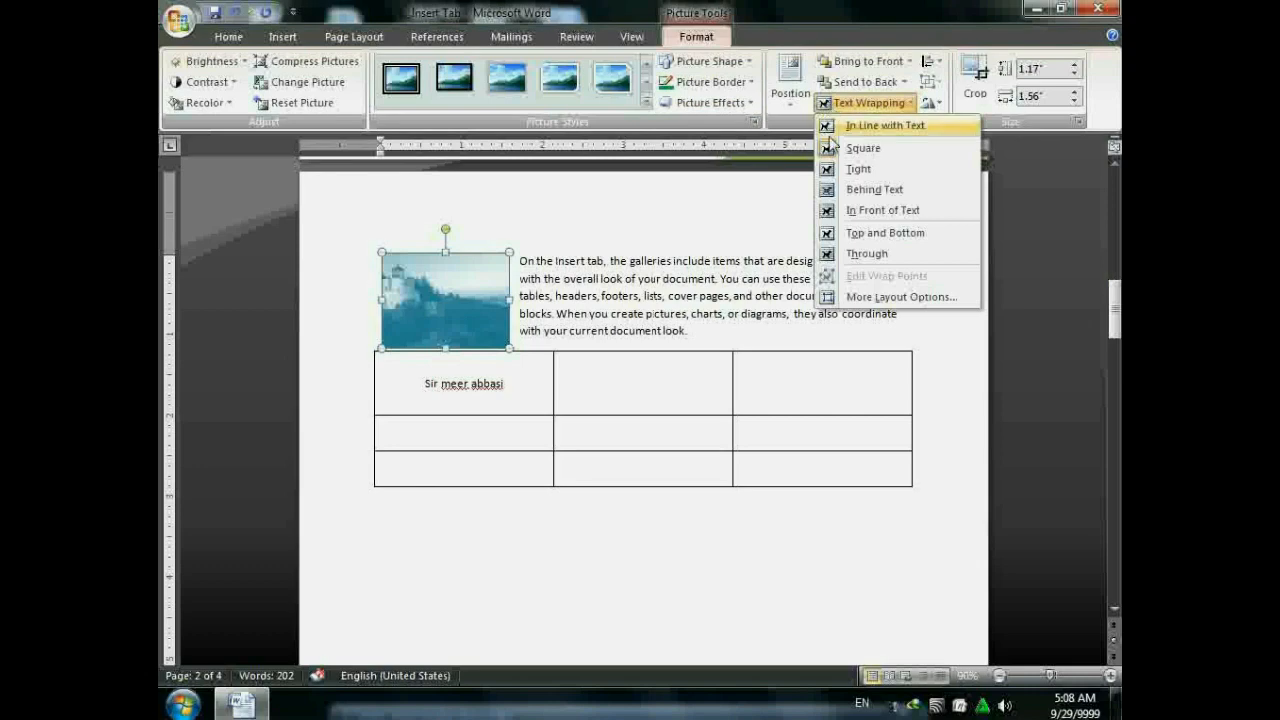
click(809, 8)
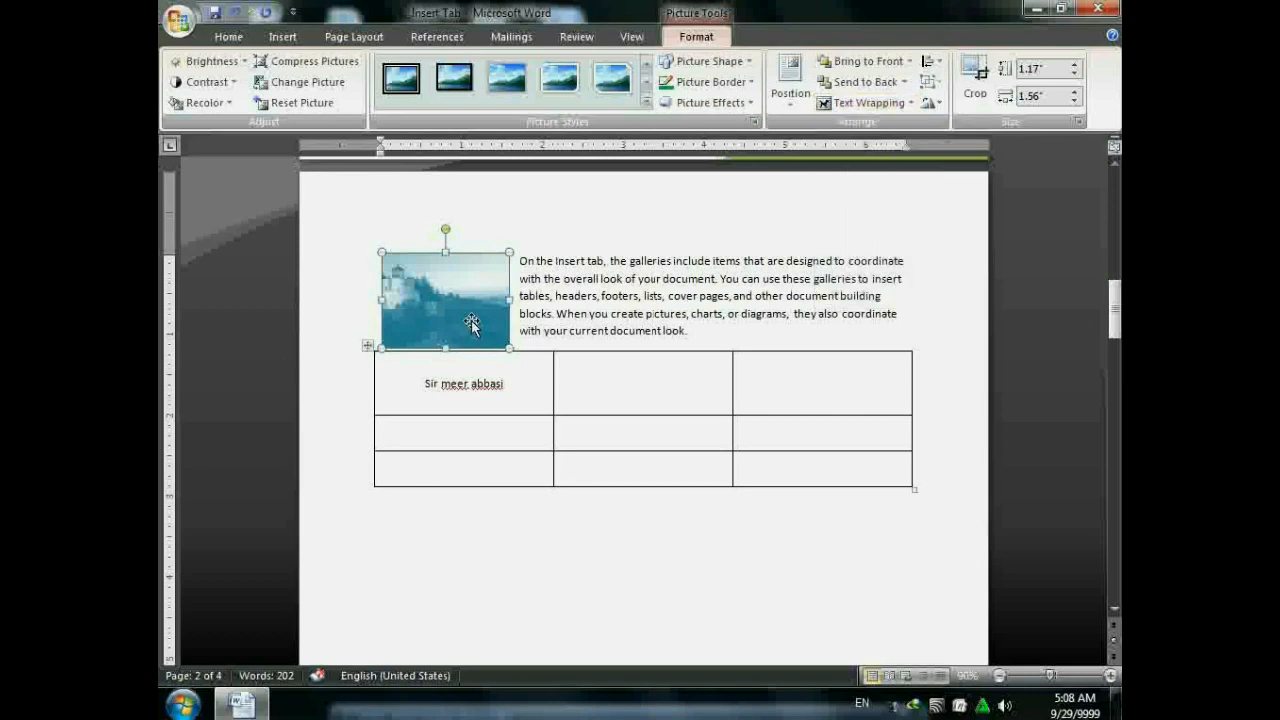
click(842, 106)
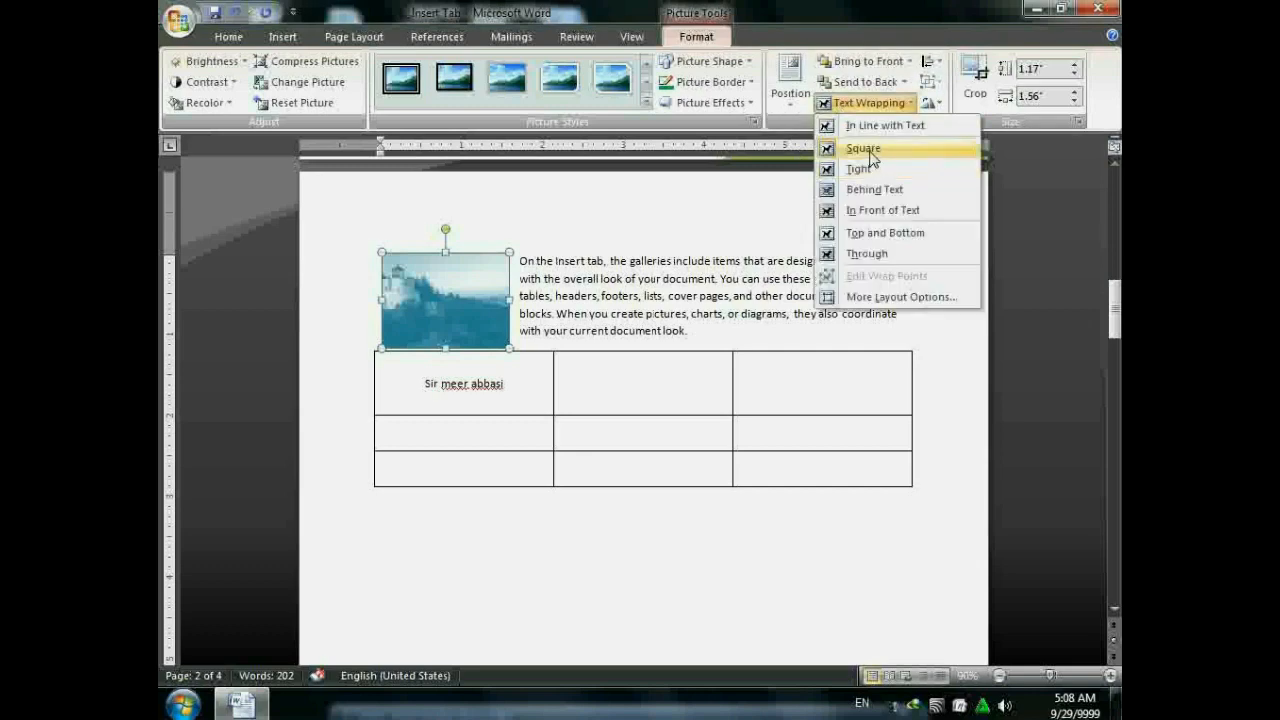
click(866, 150)
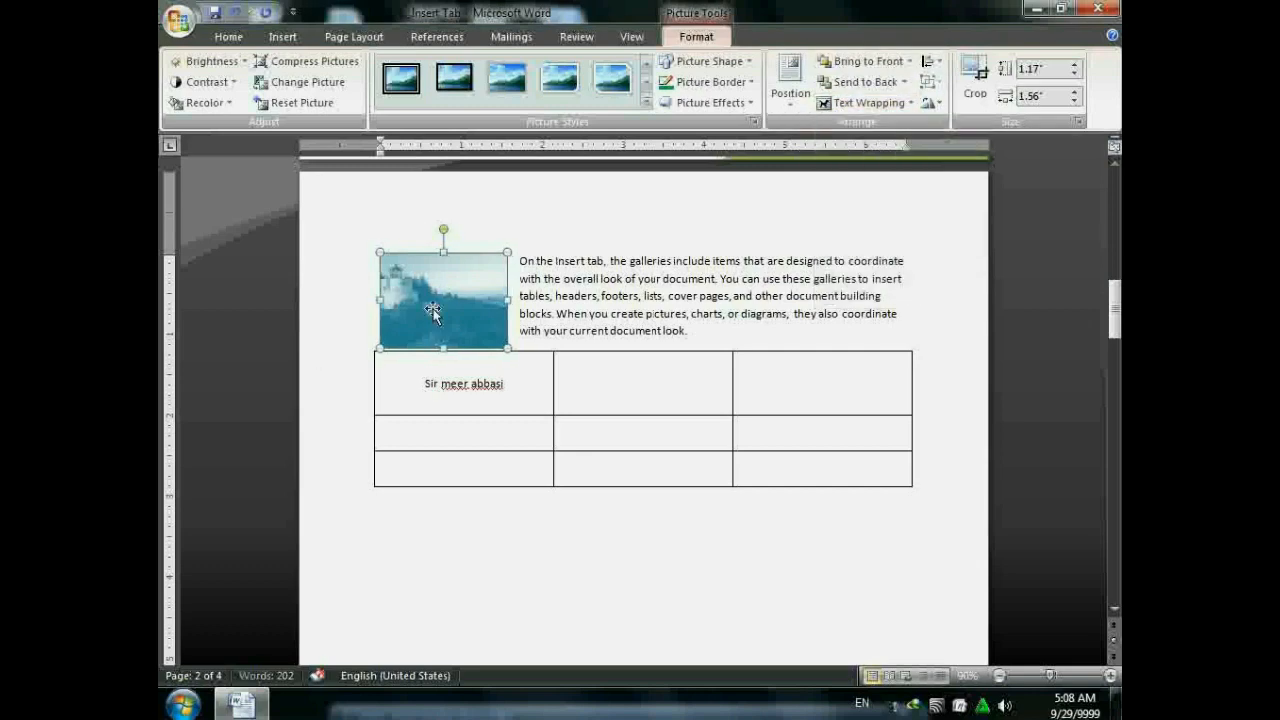
click(517, 271)
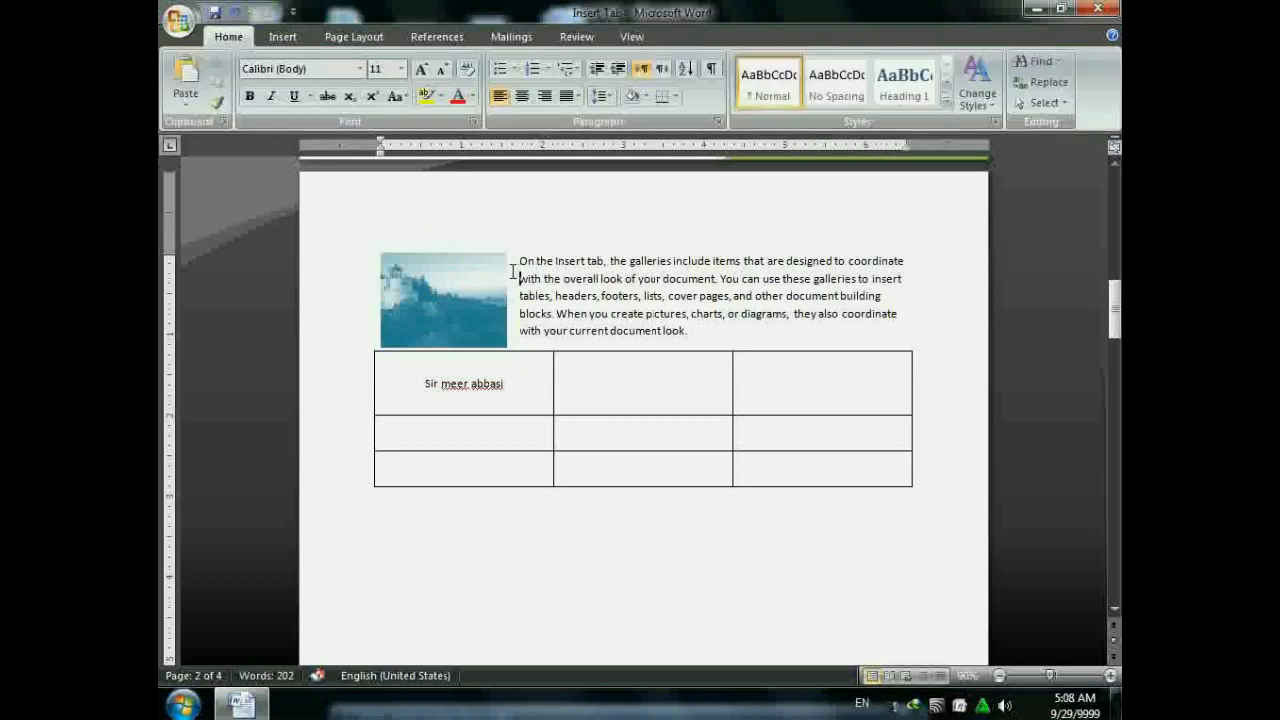
click(491, 277)
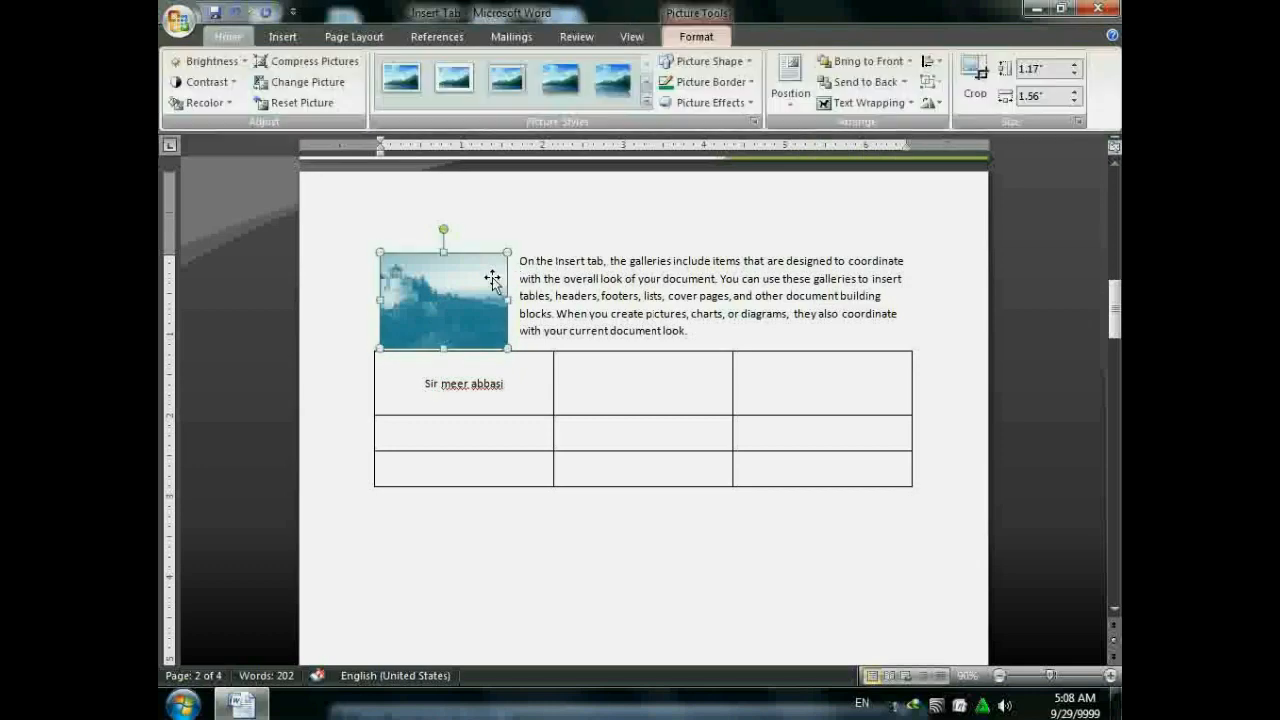
click(866, 102)
click(889, 172)
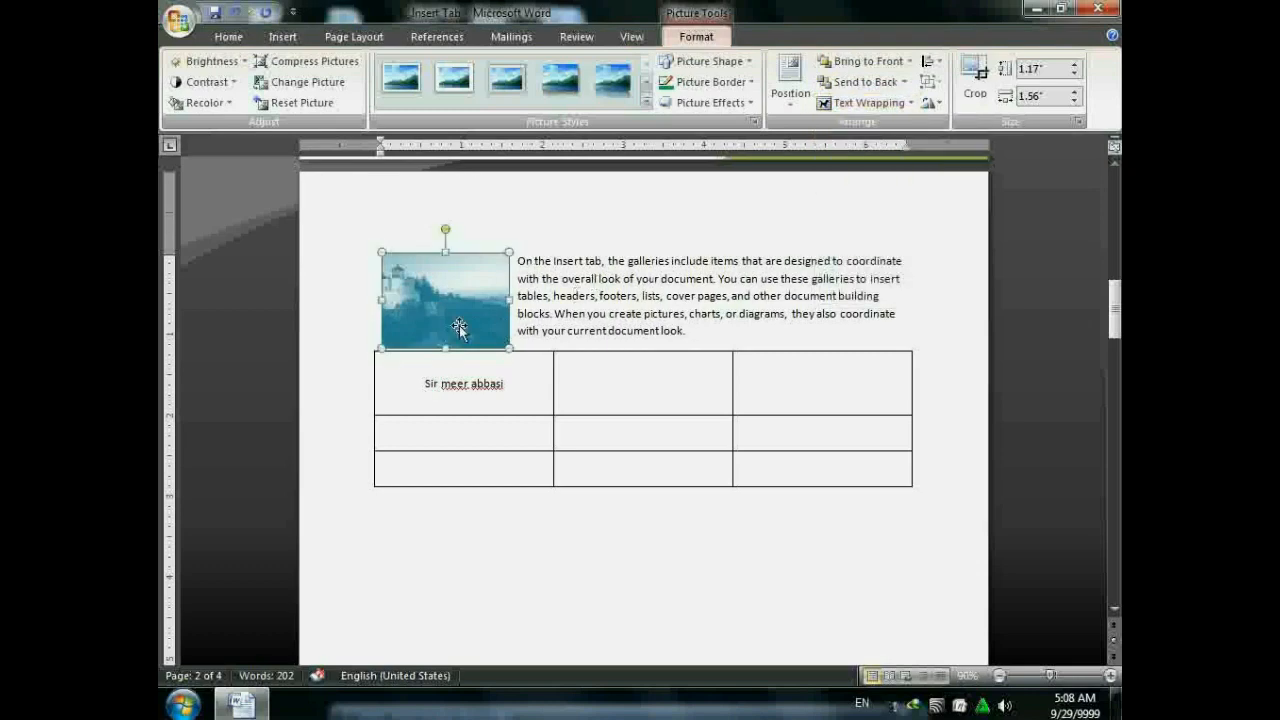
drag(459, 328, 662, 328)
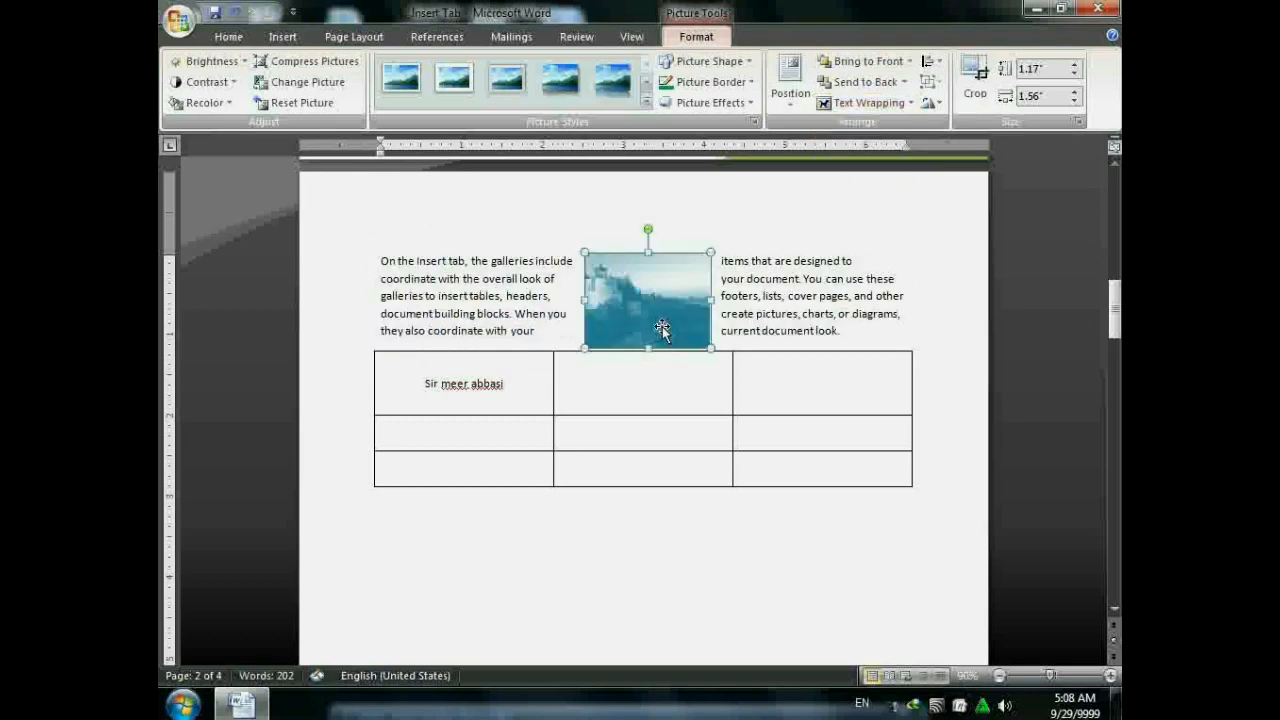
- Reapply Tight text wrapping to the picture and bring up the Picture Shape gallery
click(868, 102)
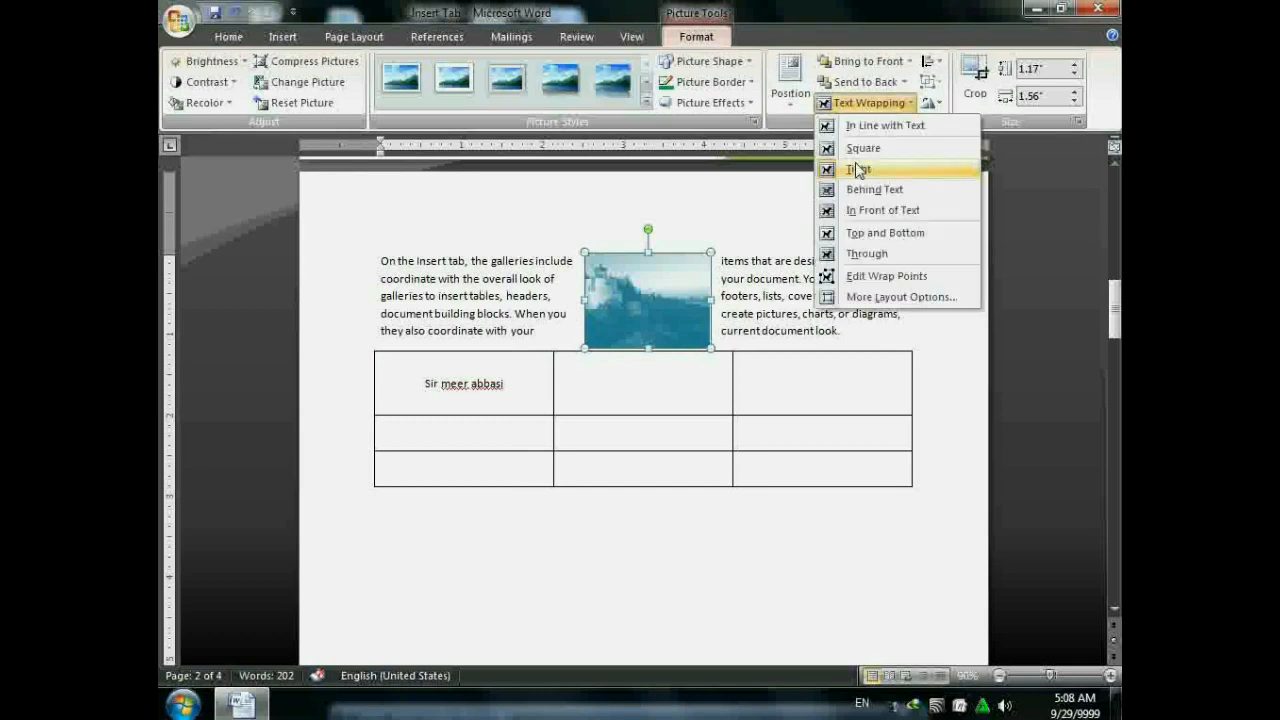
click(862, 157)
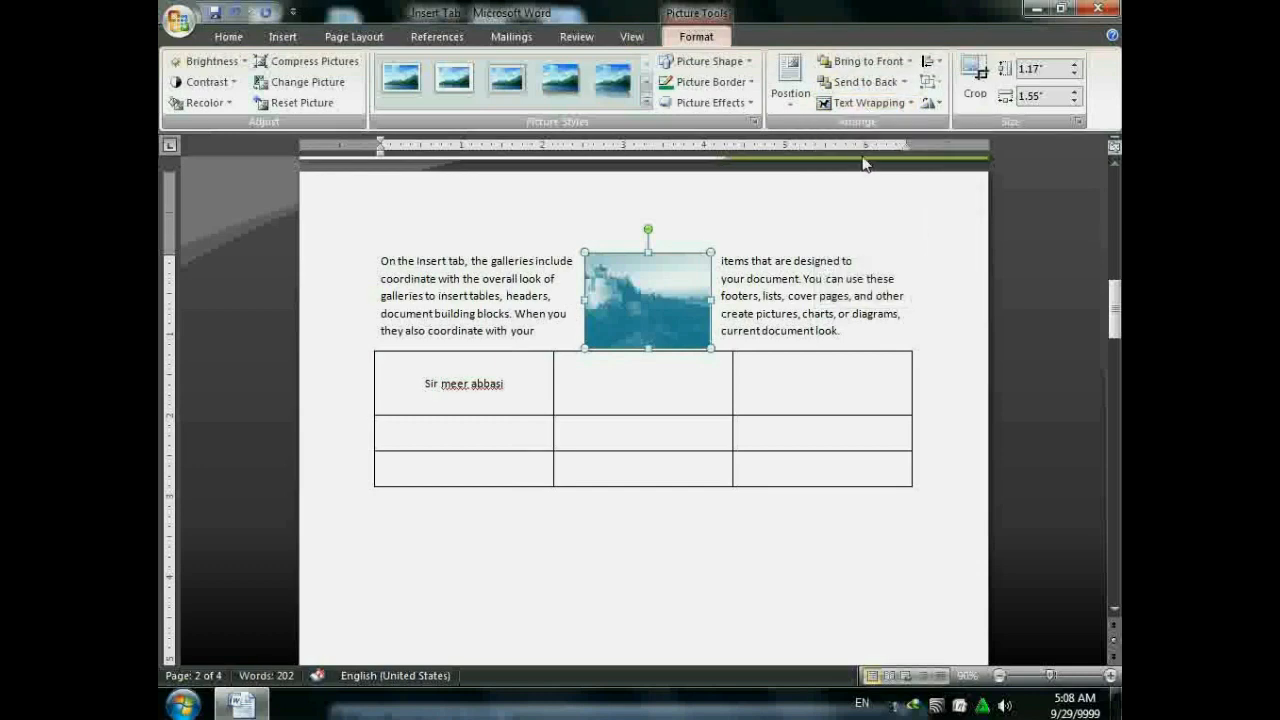
click(824, 102)
click(858, 166)
click(705, 61)
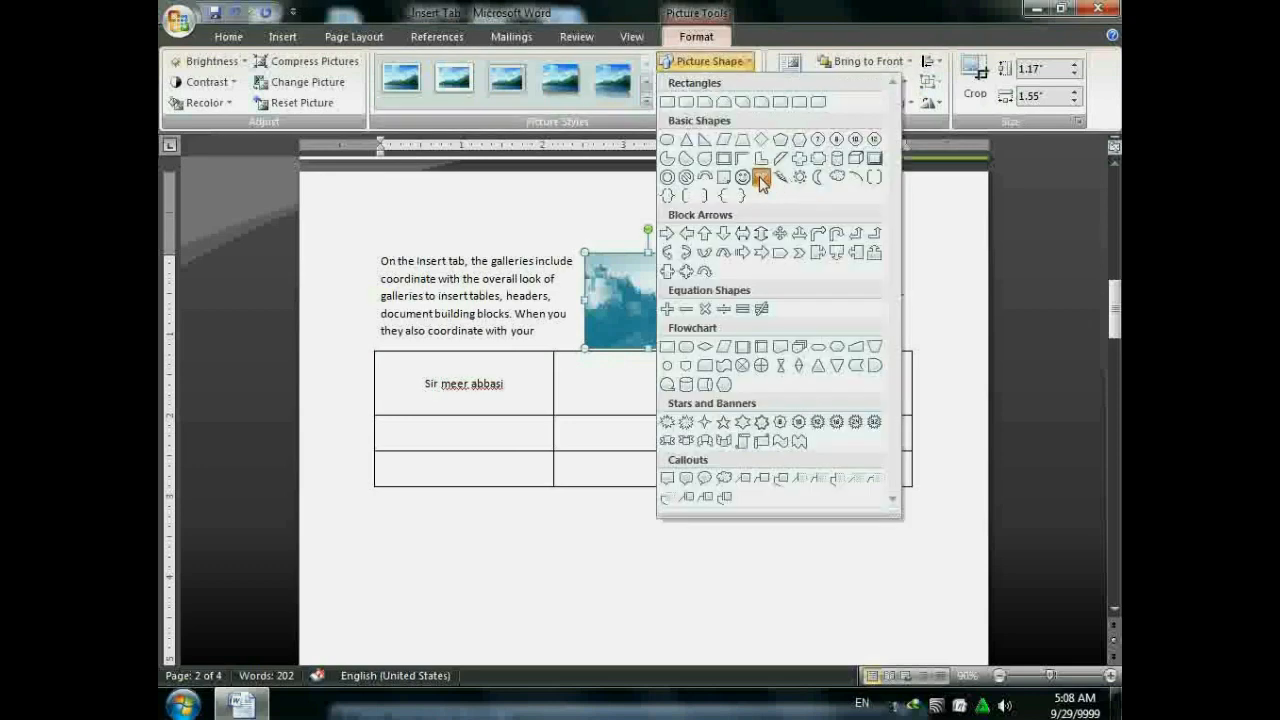
- Make the picture a Heart, try Square, Tight and Behind Text wrapping, finishing with In Front of Text
click(761, 179)
click(862, 102)
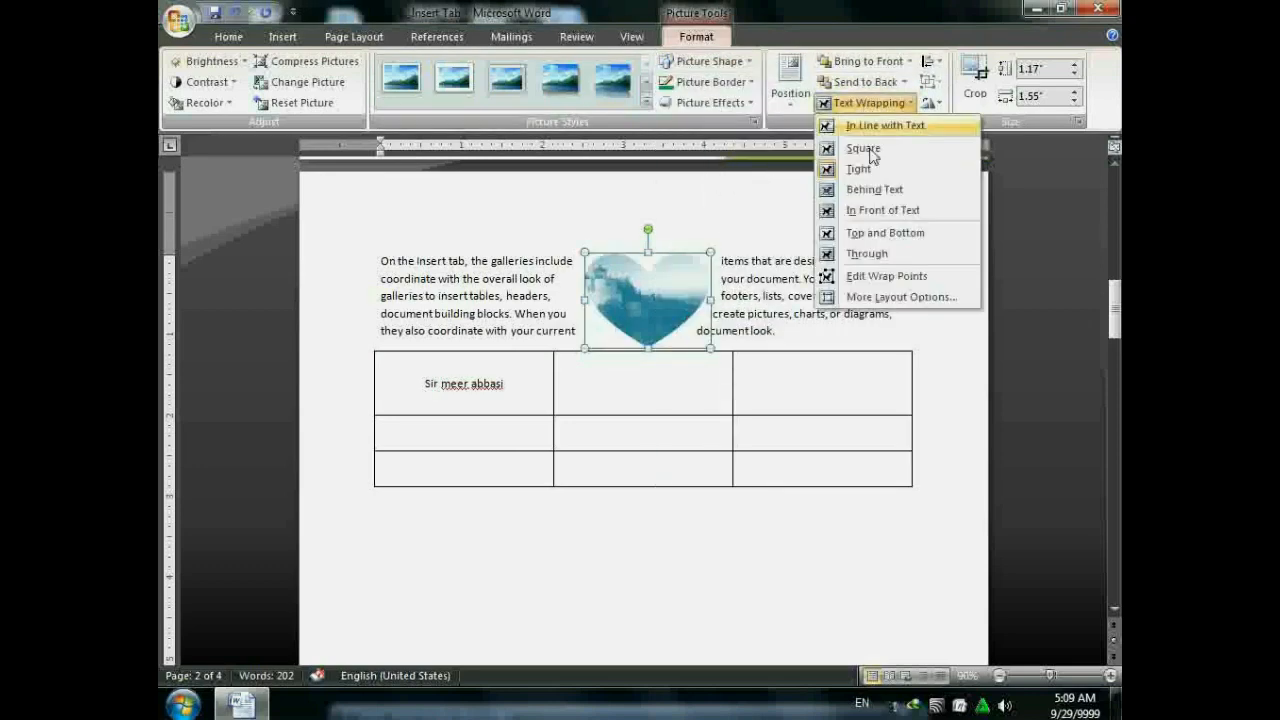
click(852, 149)
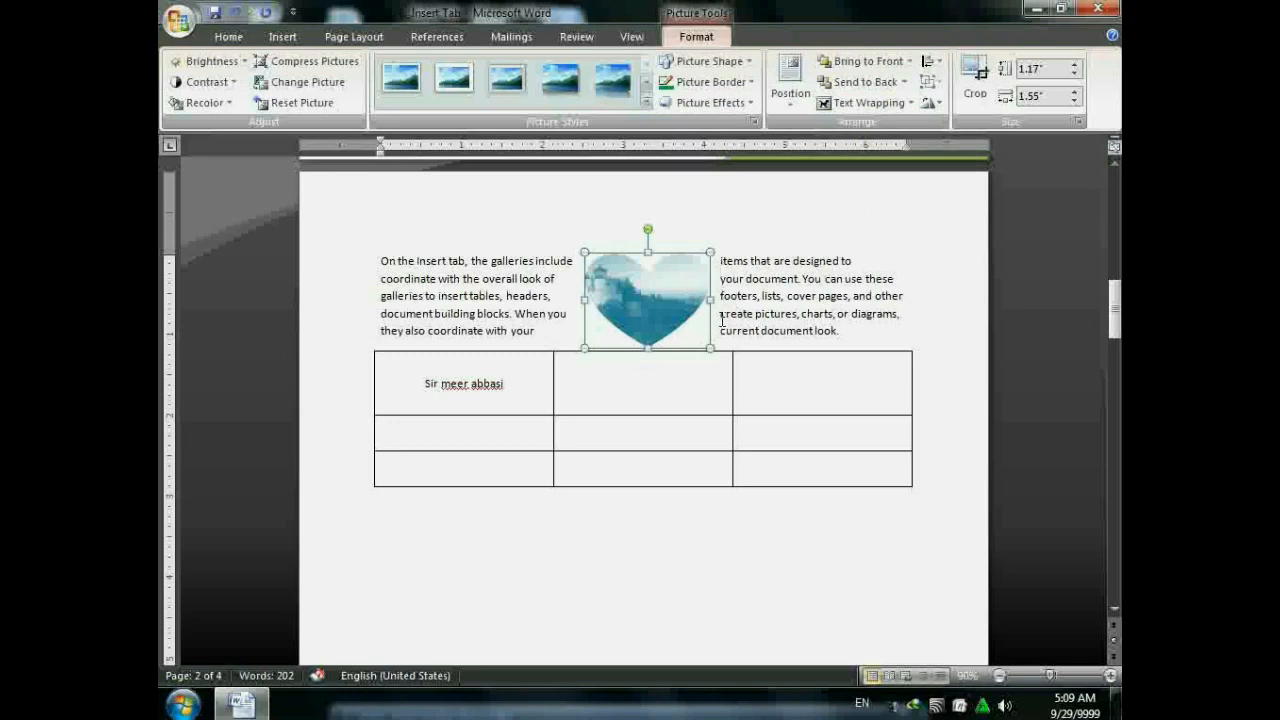
click(860, 102)
click(862, 168)
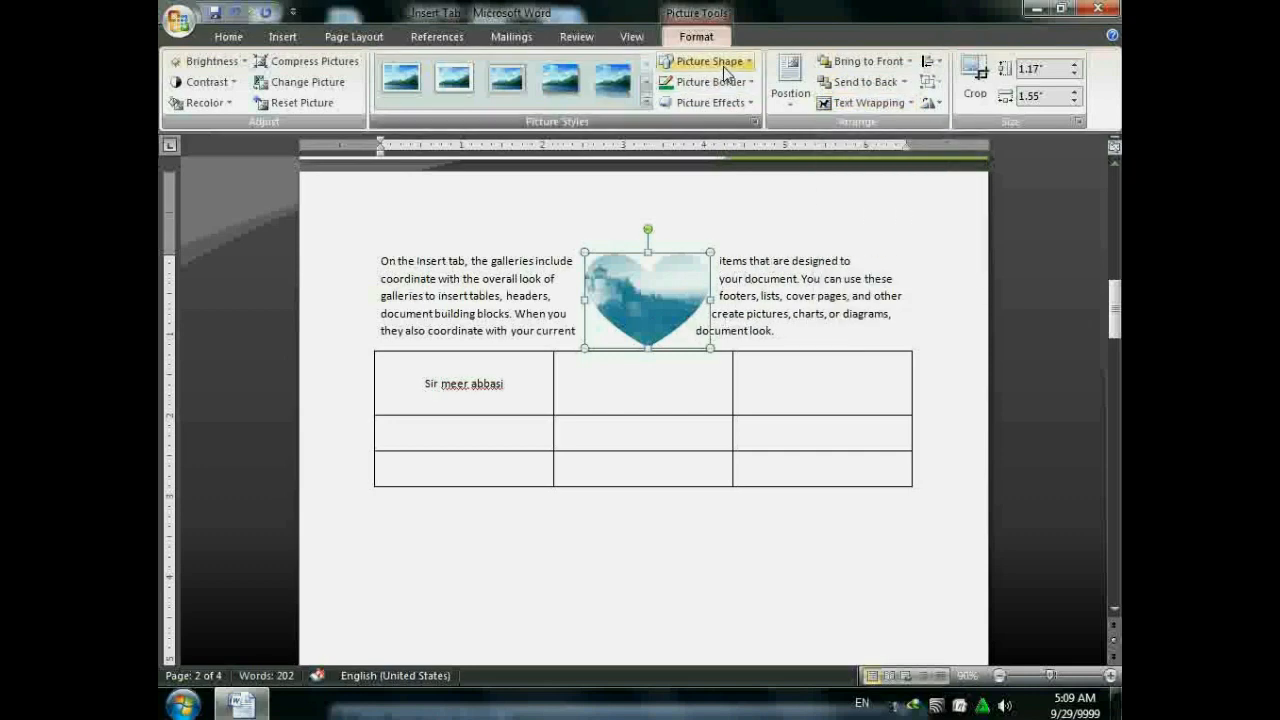
click(862, 102)
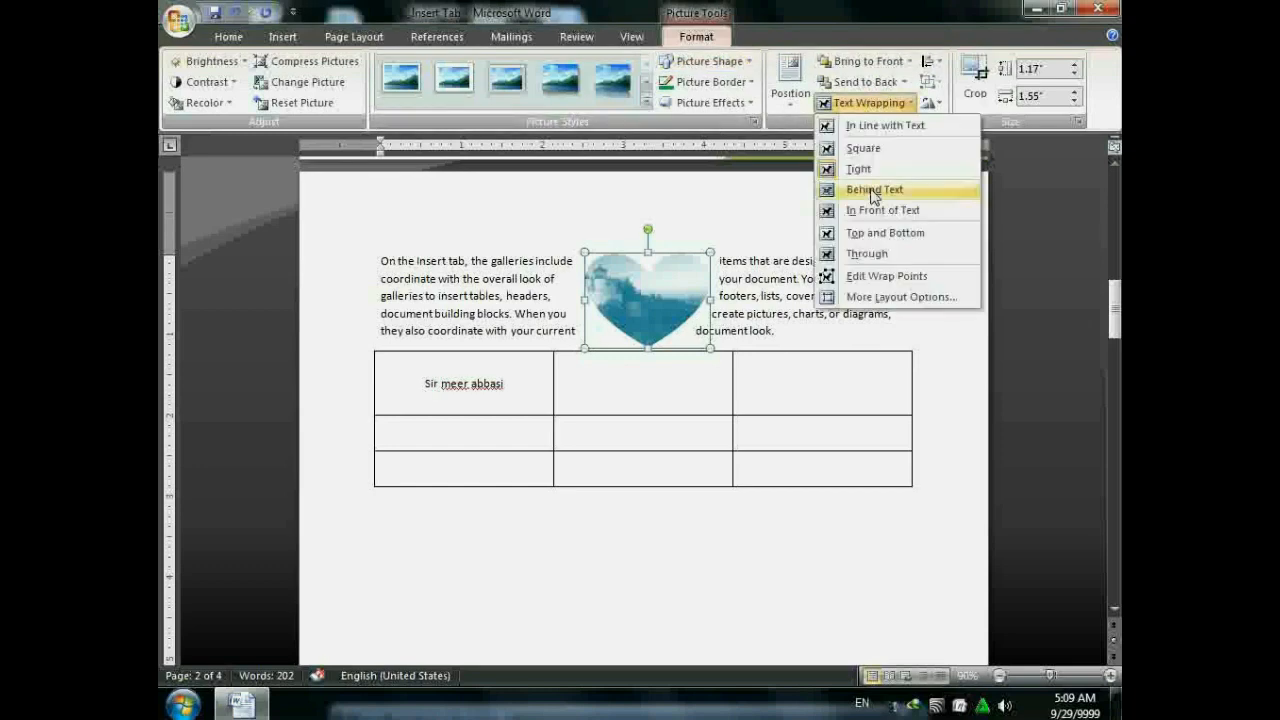
click(874, 190)
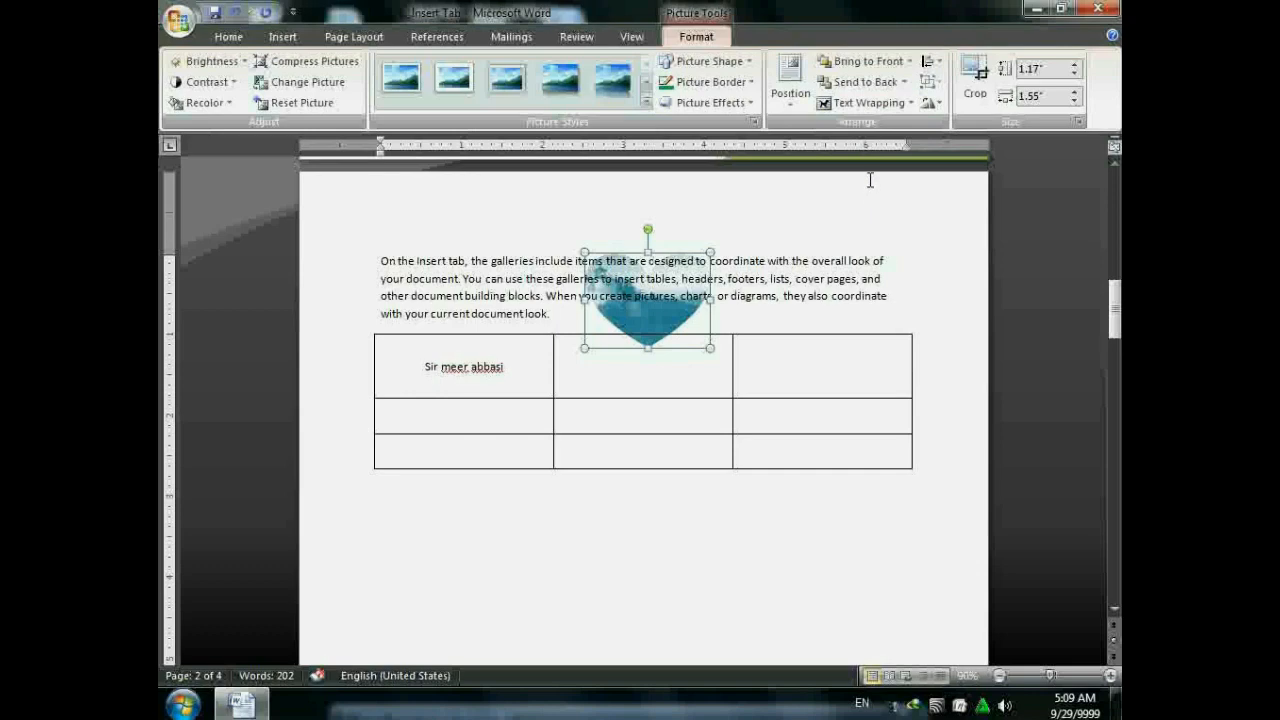
click(862, 104)
click(871, 208)
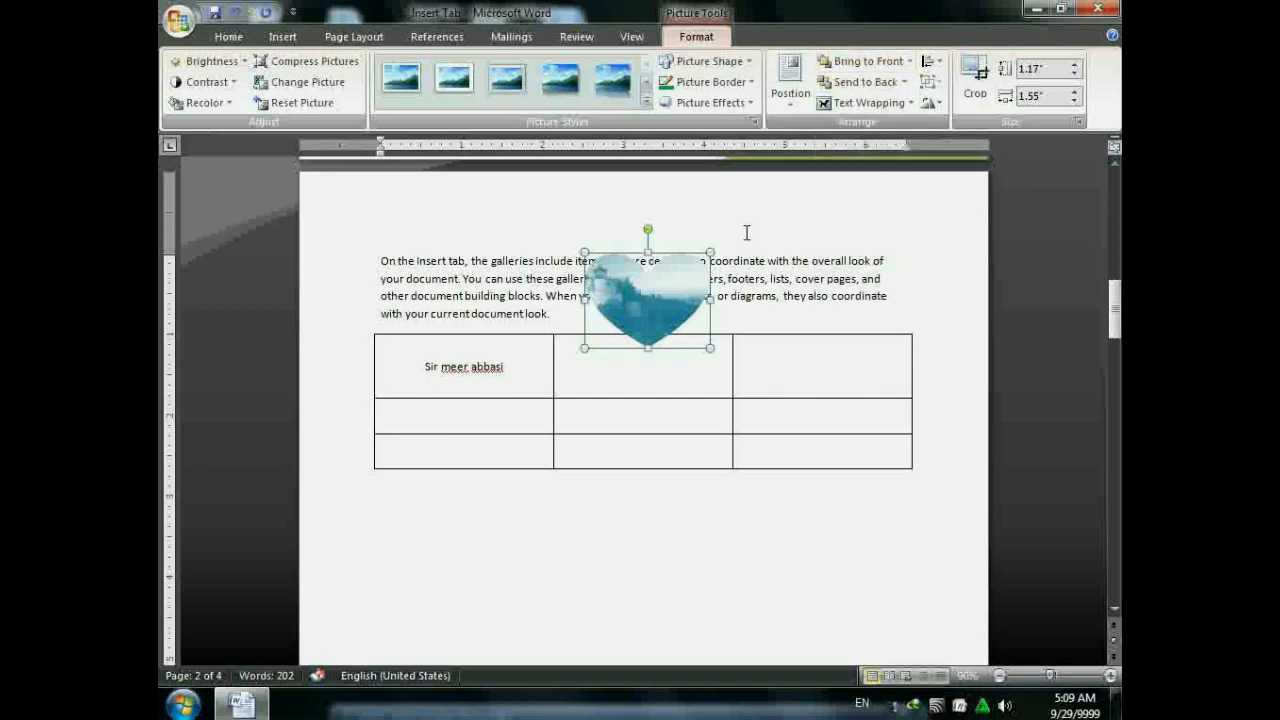
- Move the heart onto the table's bottom rows and draw a rounded rectangle below the table
drag(661, 294, 673, 471)
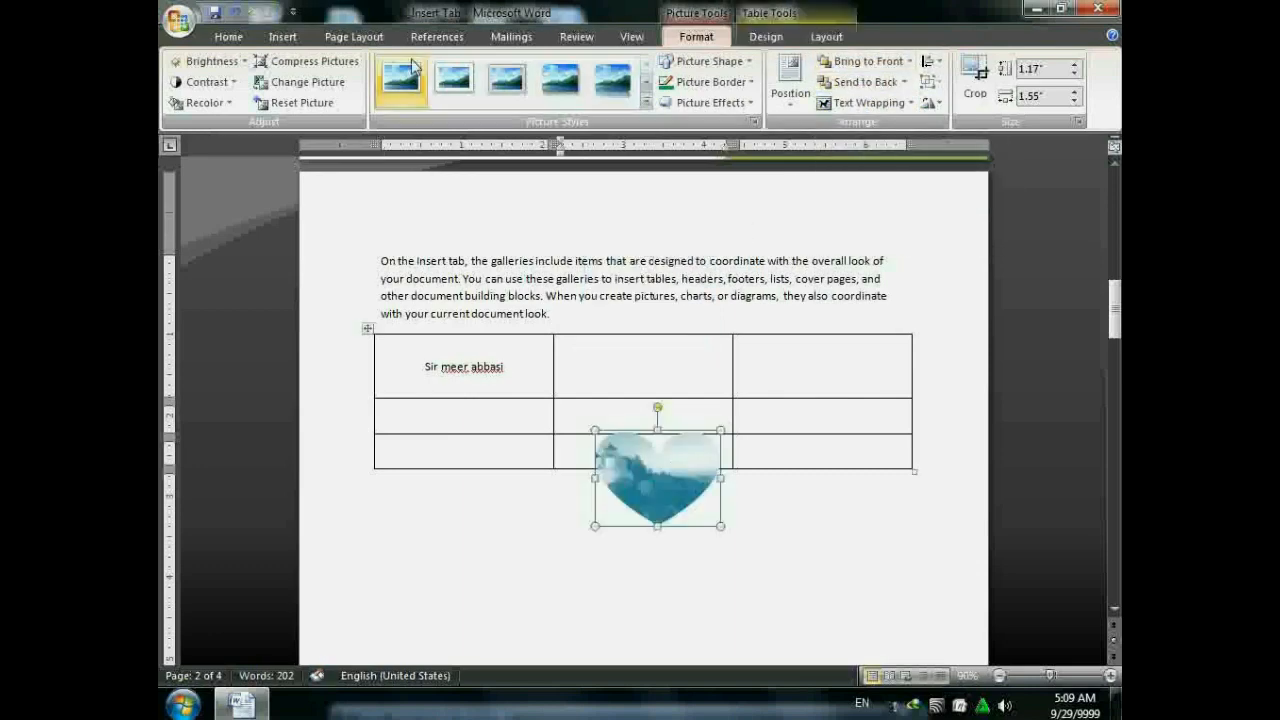
click(284, 38)
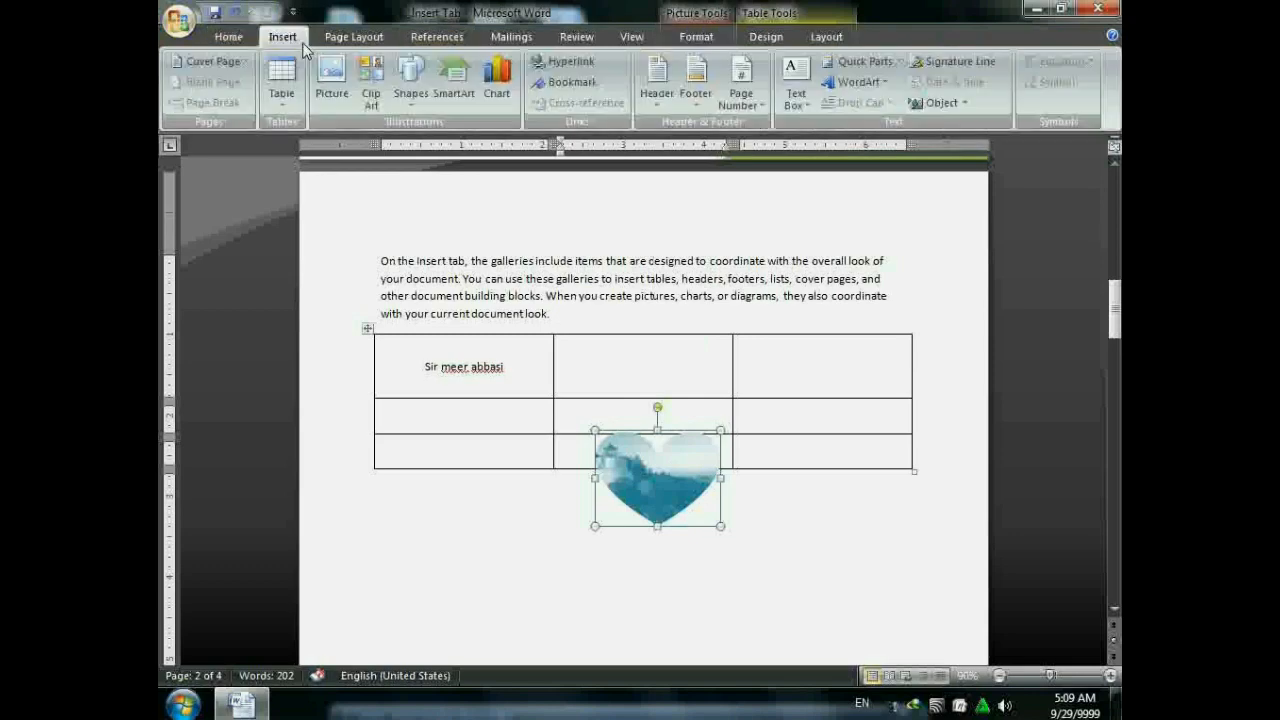
click(411, 80)
click(495, 143)
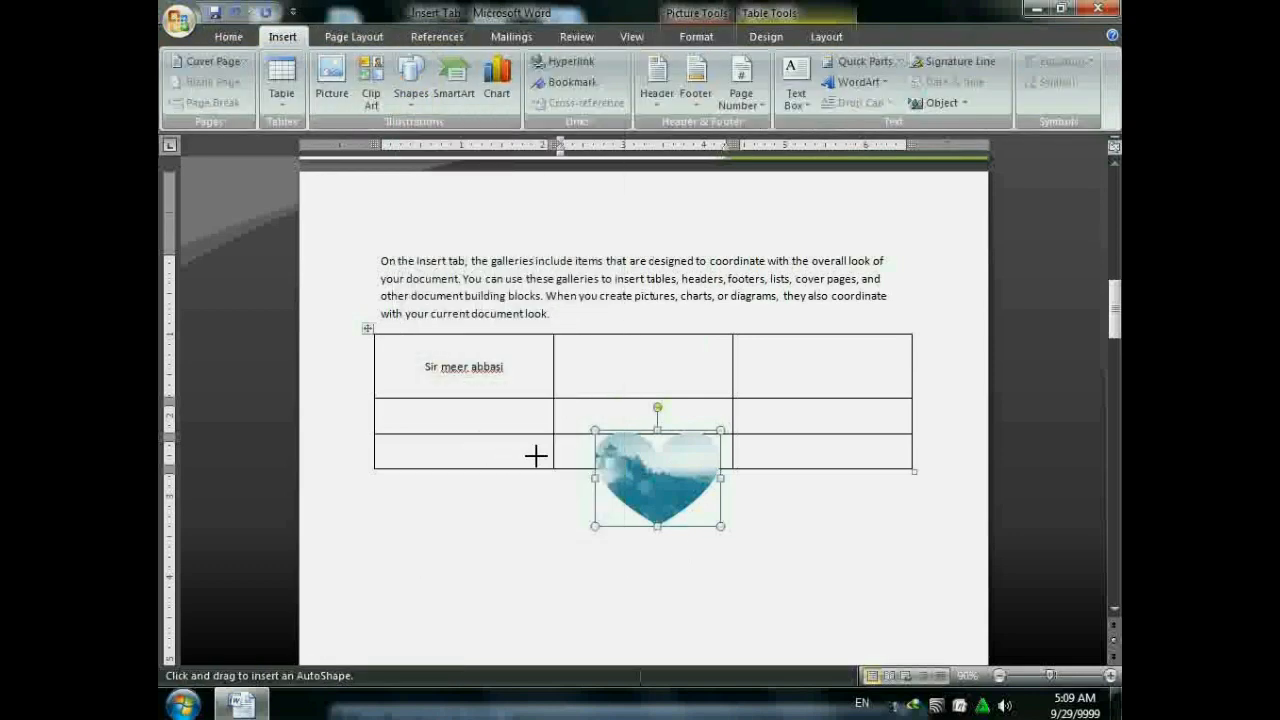
mouse_move(536, 456)
mouse_down()
mouse_move(823, 563)
mouse_move(801, 551)
mouse_up()
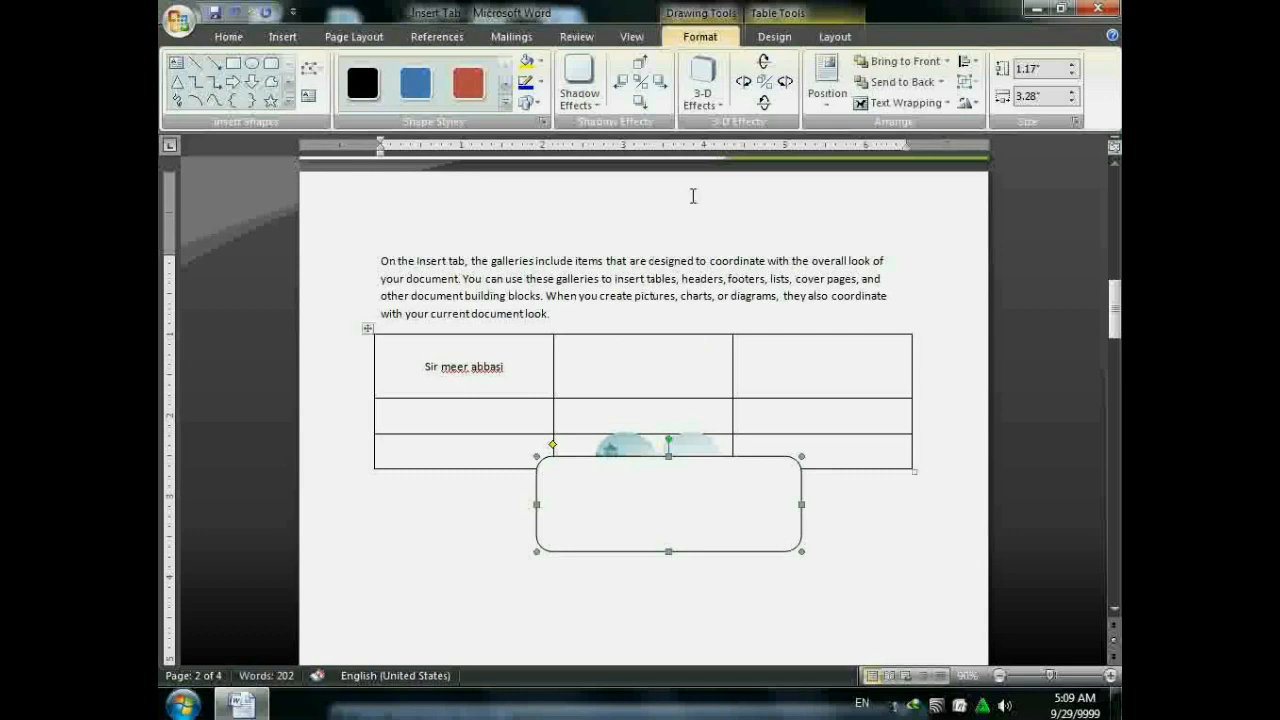
- Bring the heart to front, send it back, then bring it in front of the rectangle again
click(625, 445)
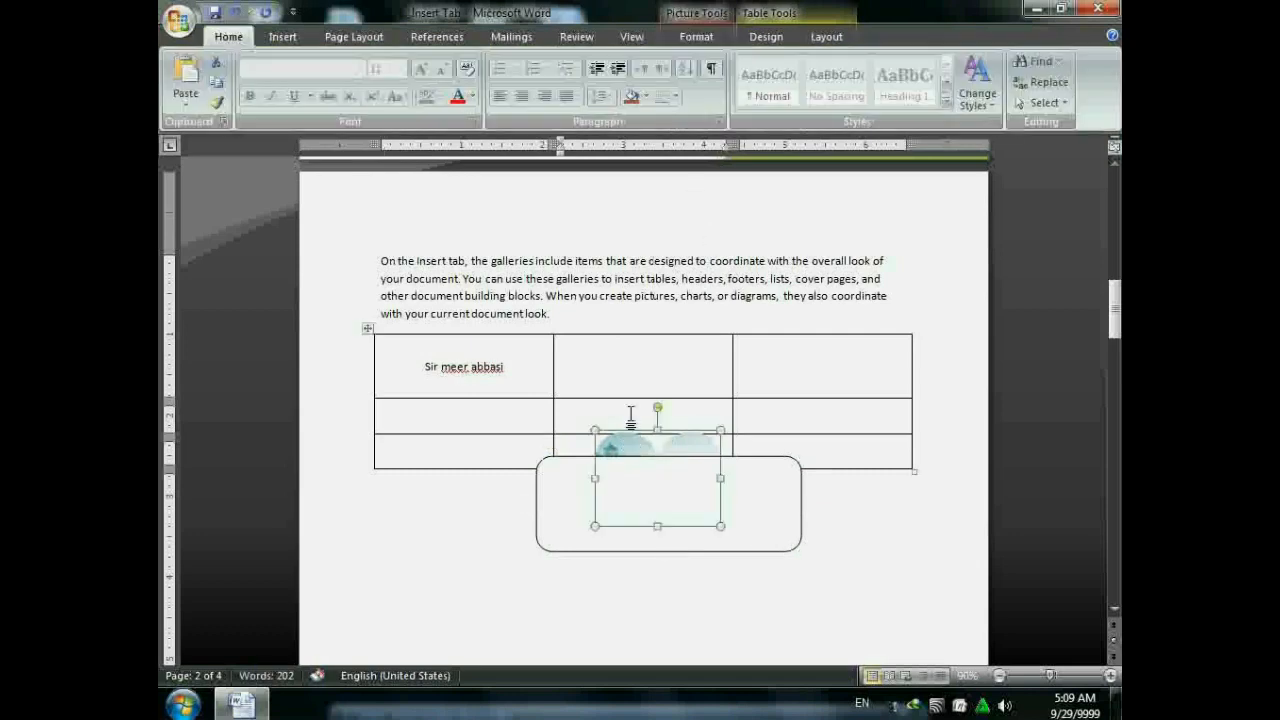
click(697, 37)
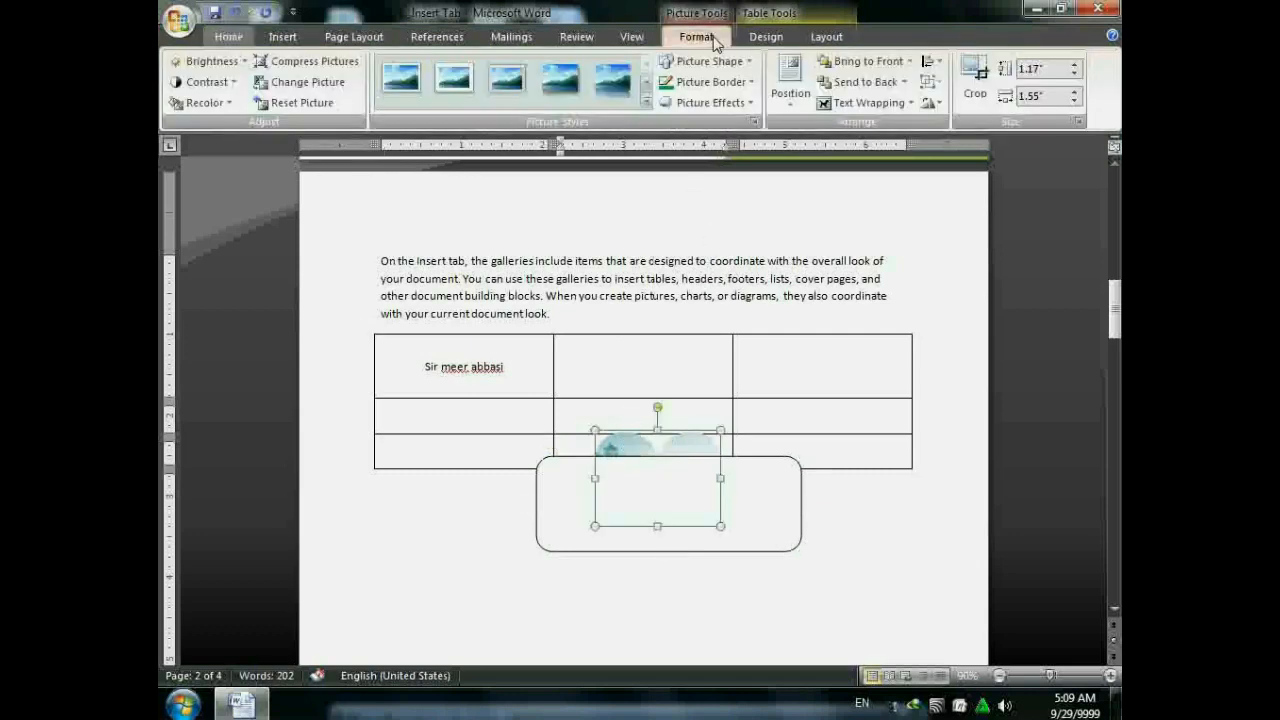
click(838, 66)
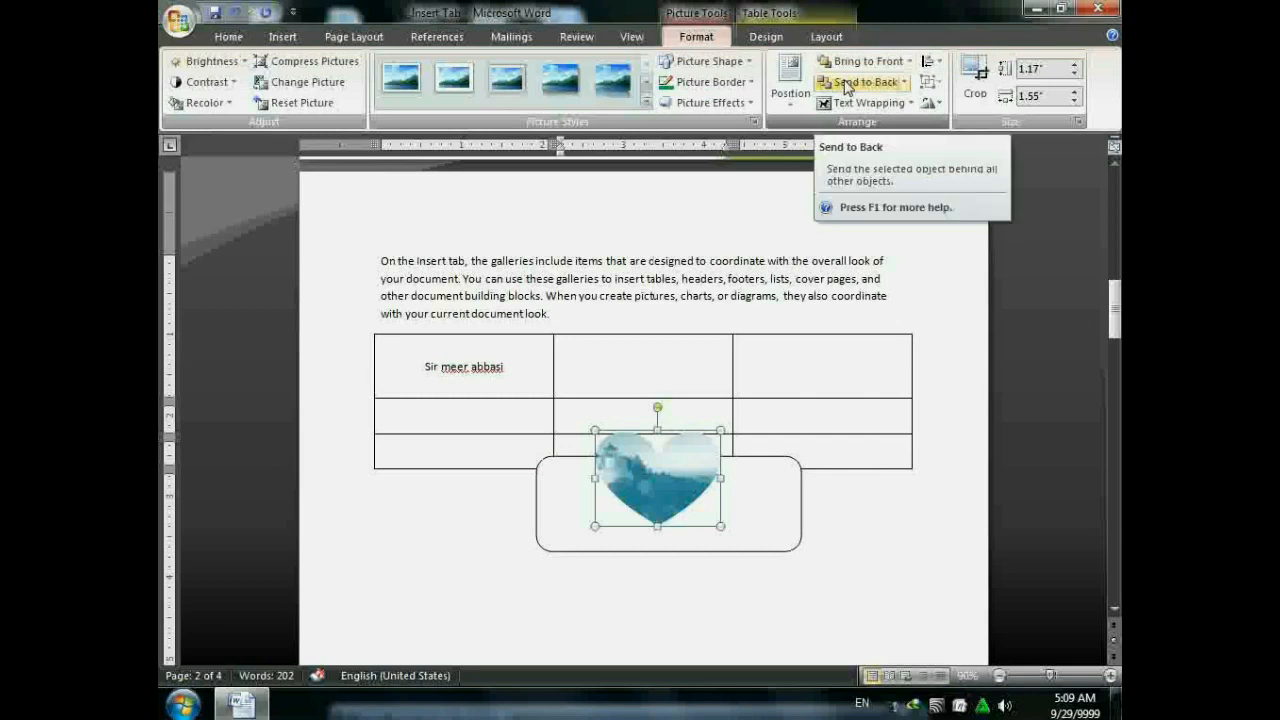
click(847, 88)
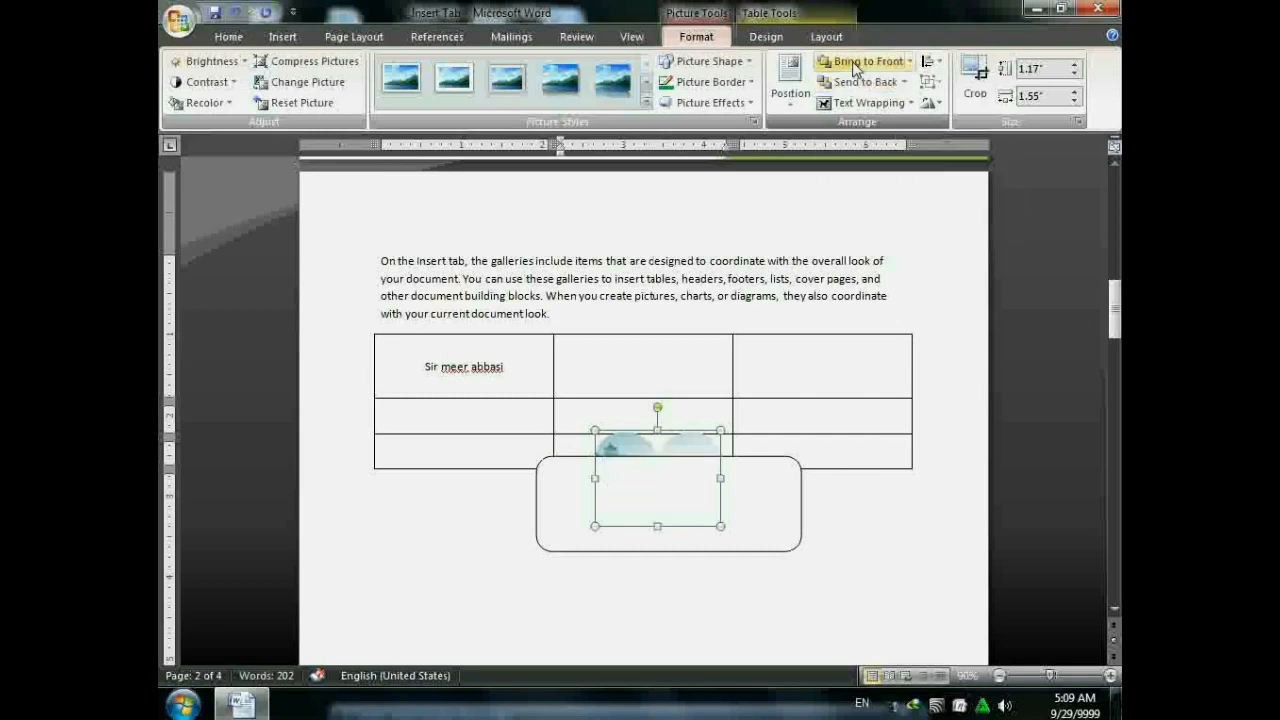
click(840, 61)
- Delete the rounded rectangle and drag the heart back up over the paragraph text
click(800, 488)
key(Delete)
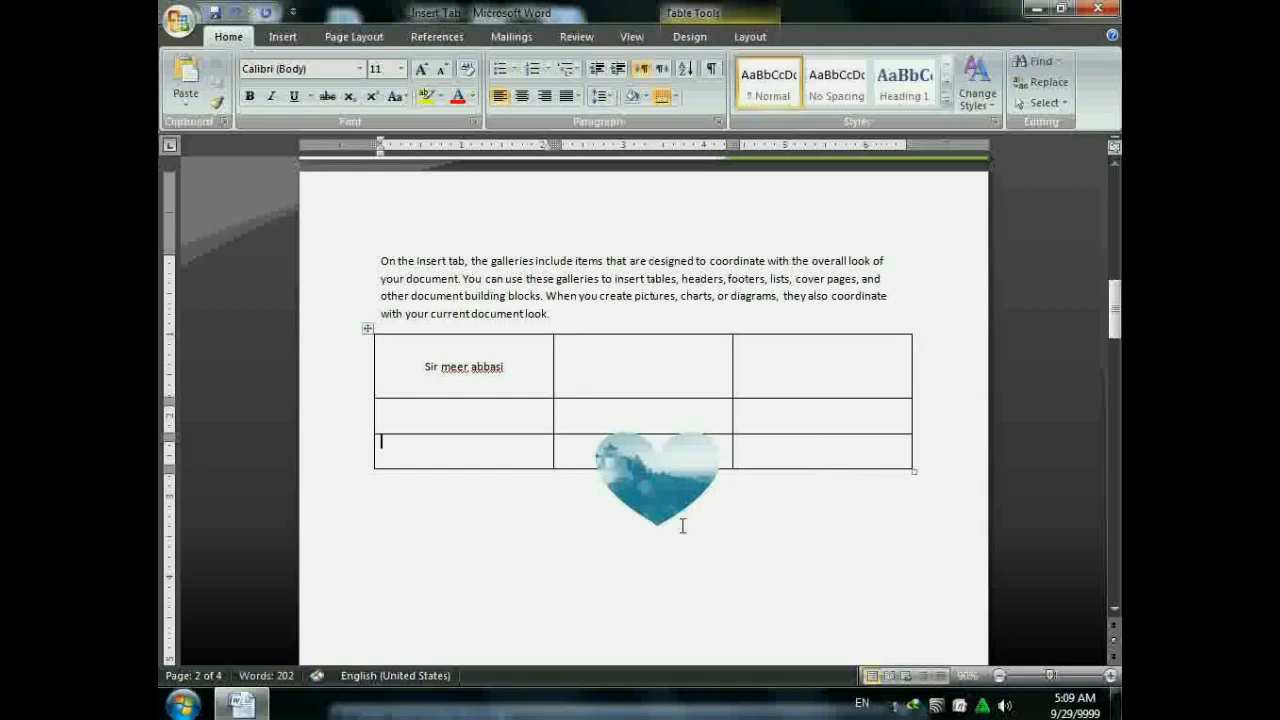
click(675, 505)
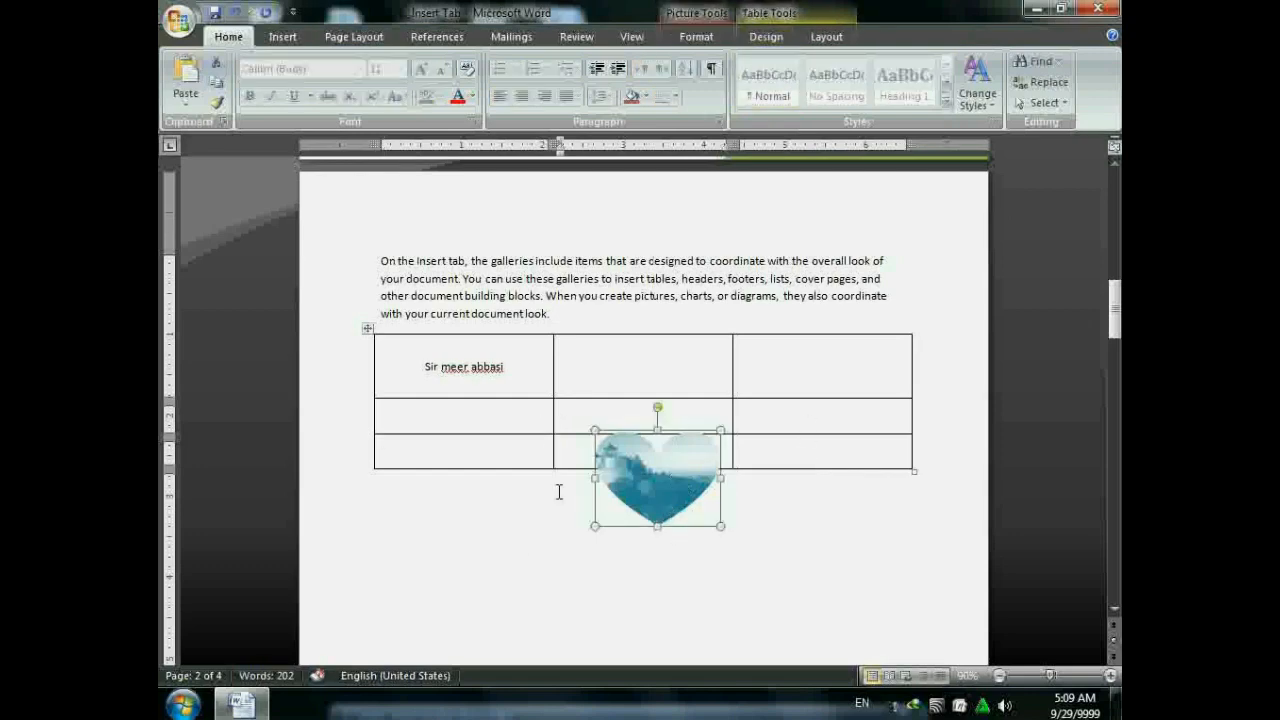
drag(649, 490, 695, 300)
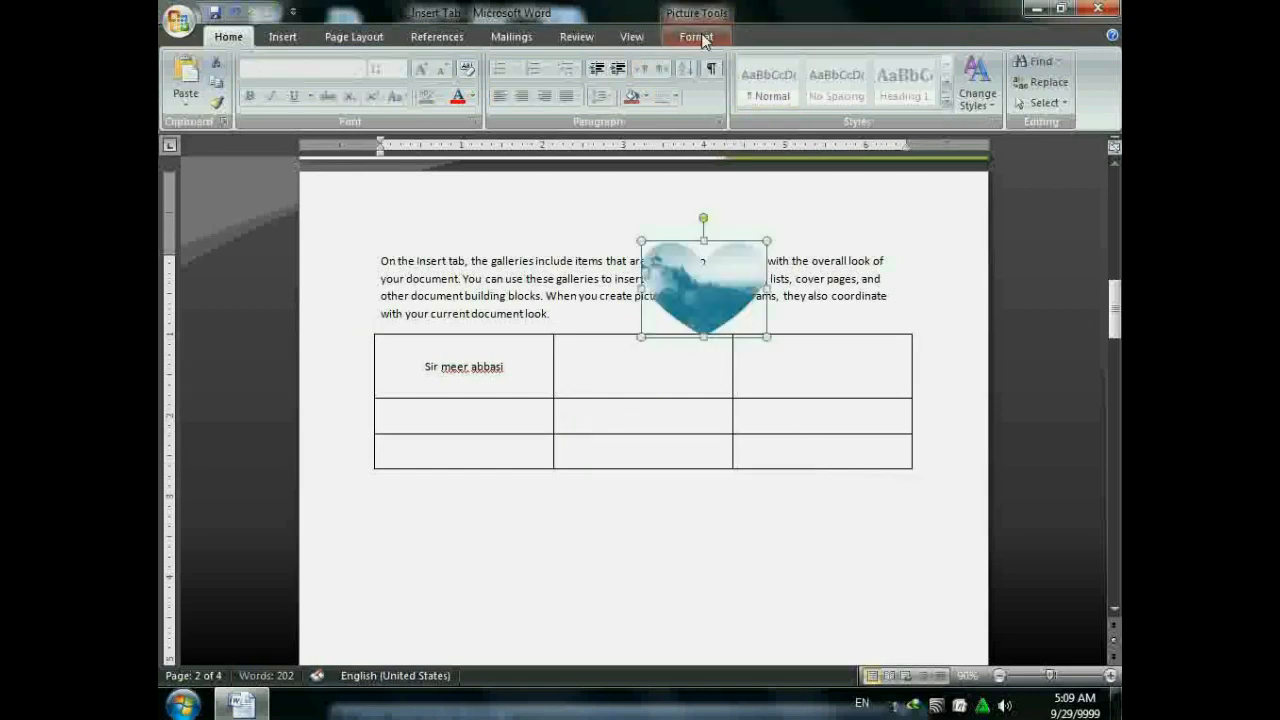
- Centre the heart horizontally on the page and flip it horizontally
click(696, 36)
click(929, 61)
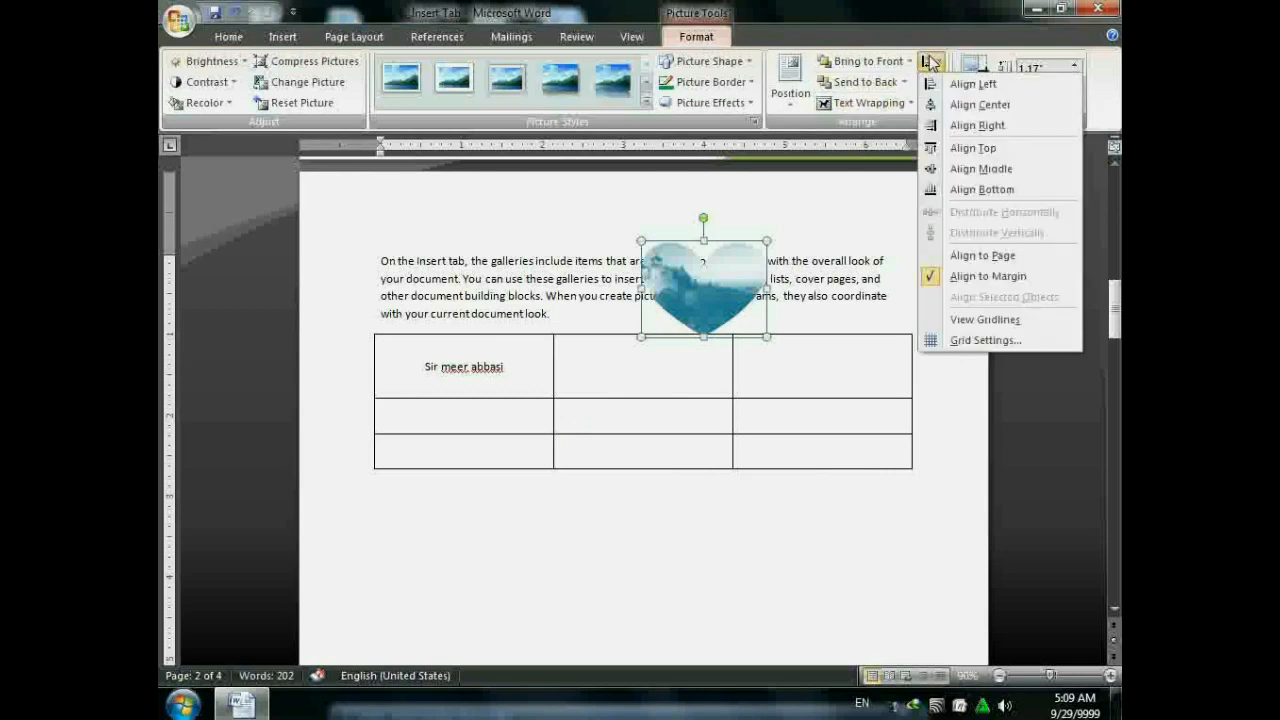
click(947, 106)
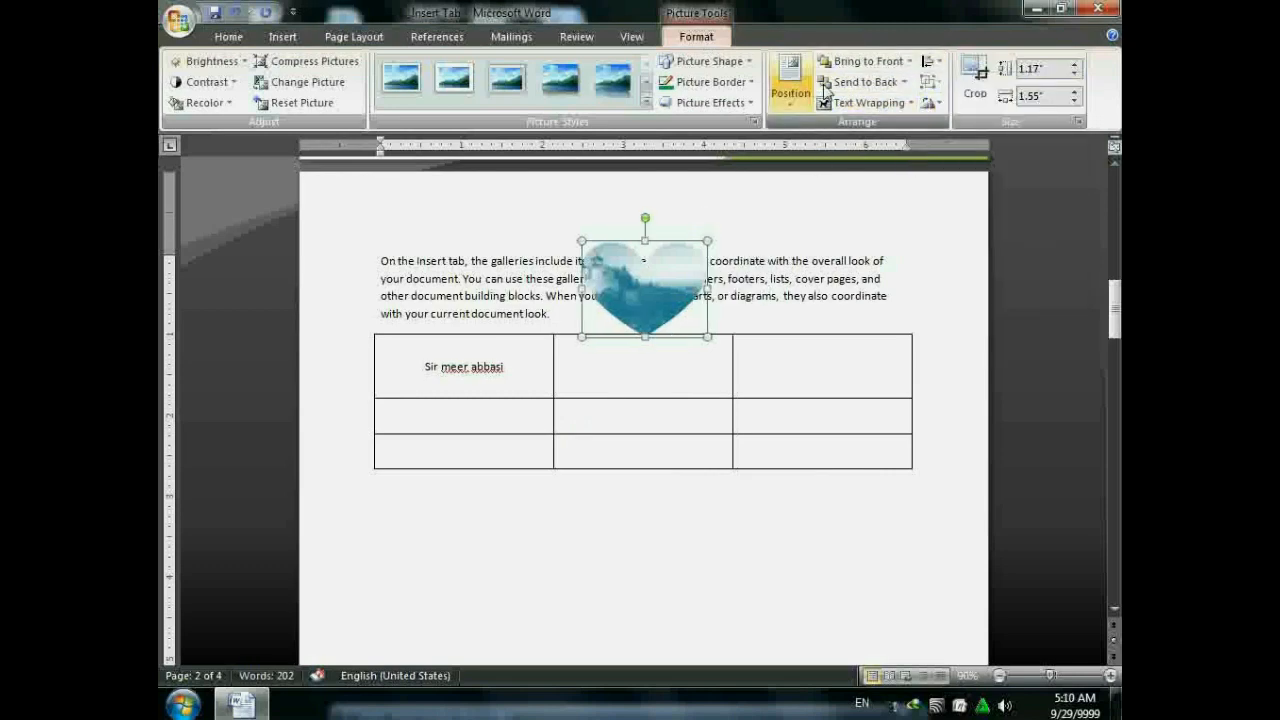
click(929, 61)
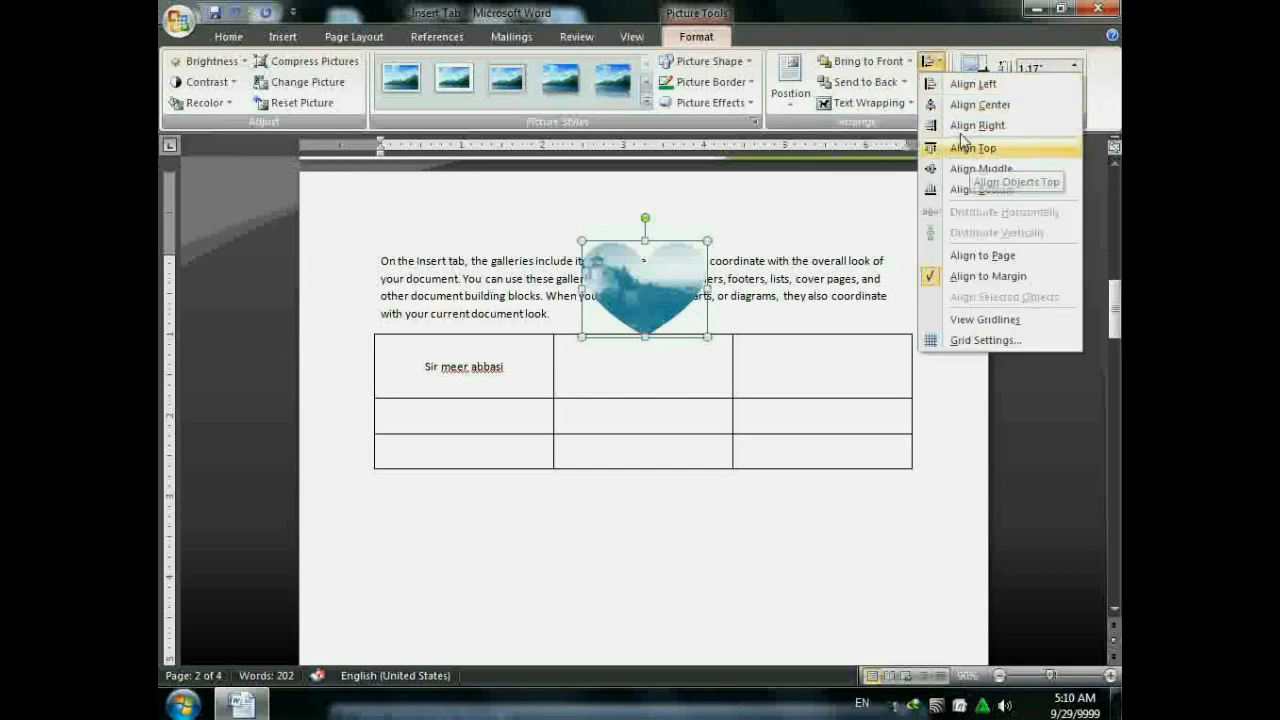
click(892, 9)
click(934, 106)
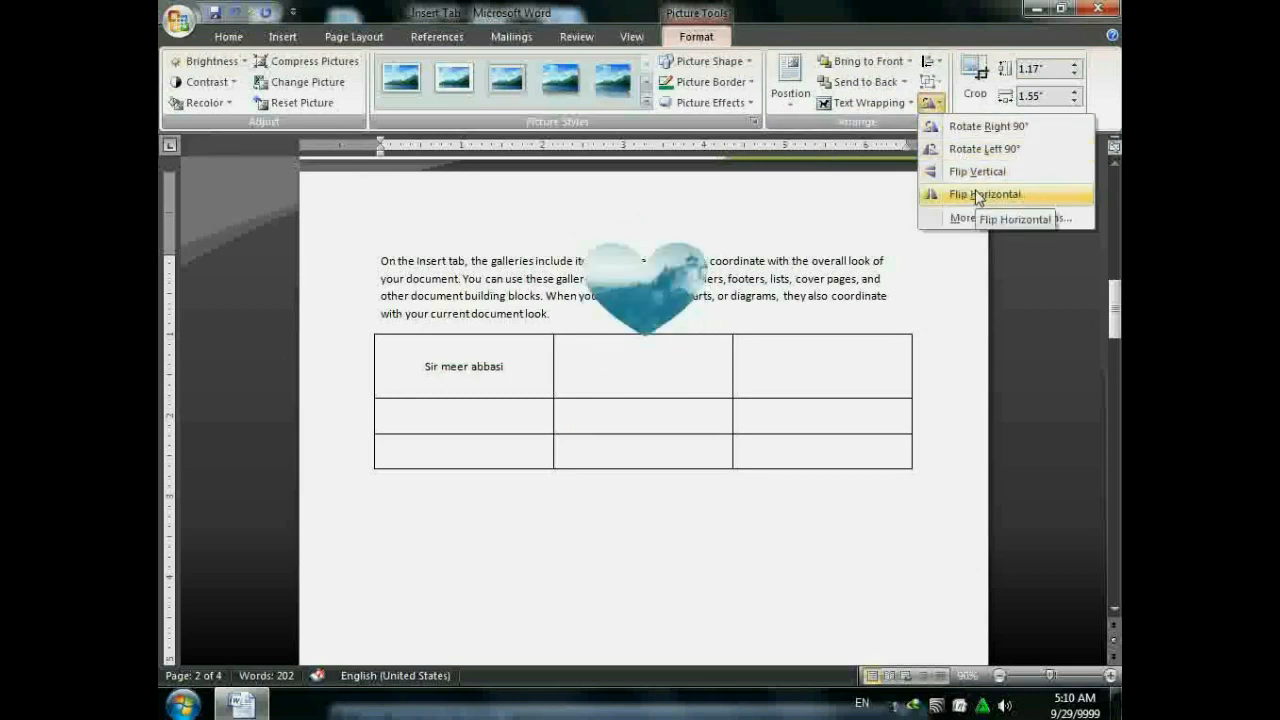
click(978, 196)
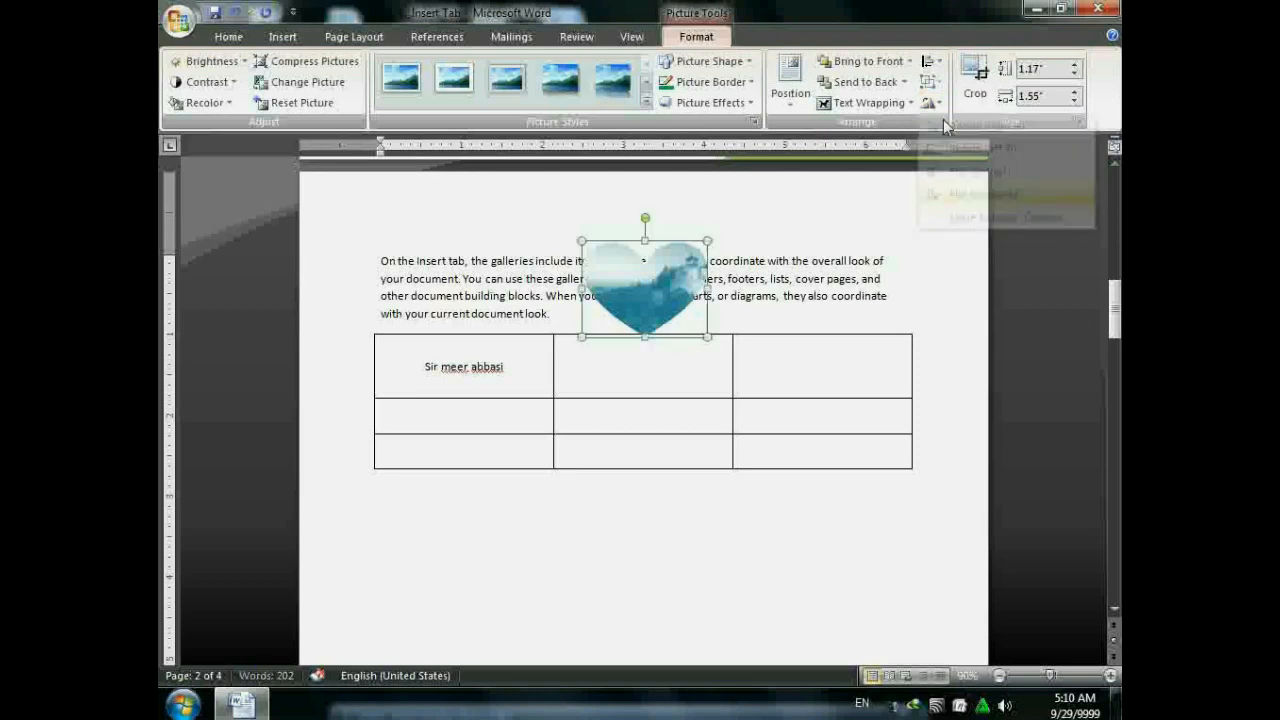
- Undo a trial crop of the heart and raise its height to 1.5"
click(975, 80)
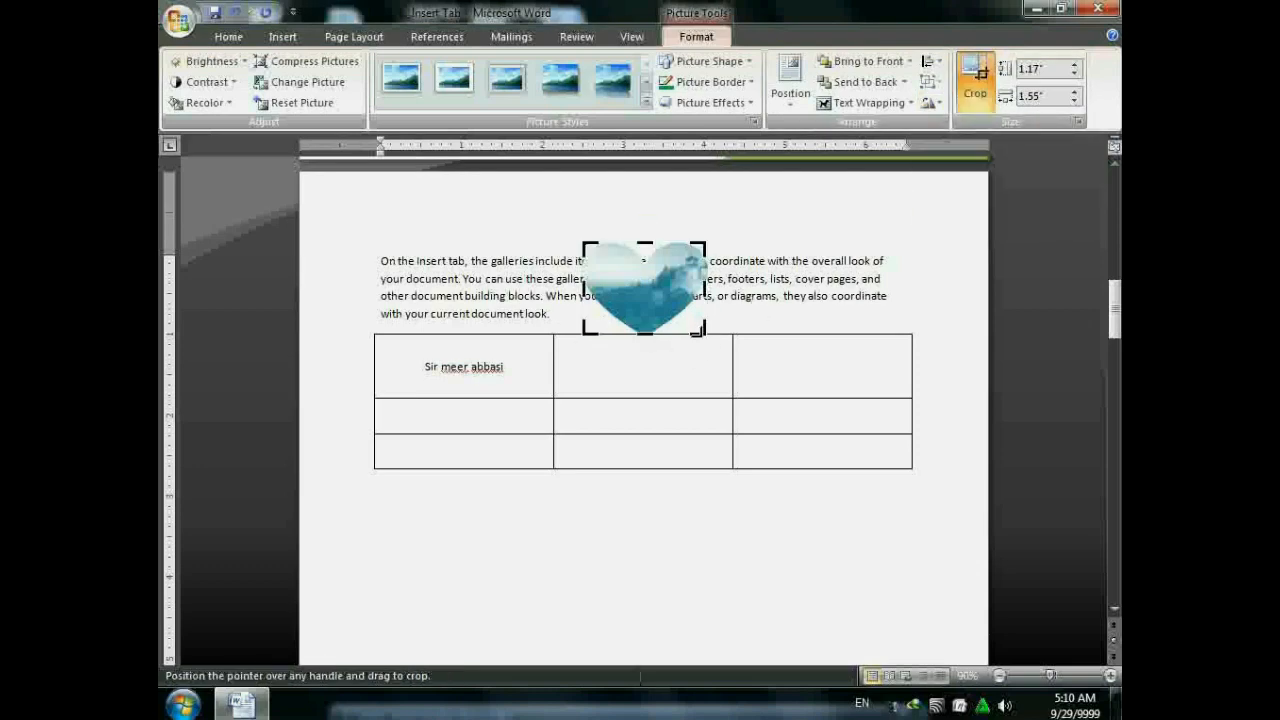
drag(700, 330, 685, 291)
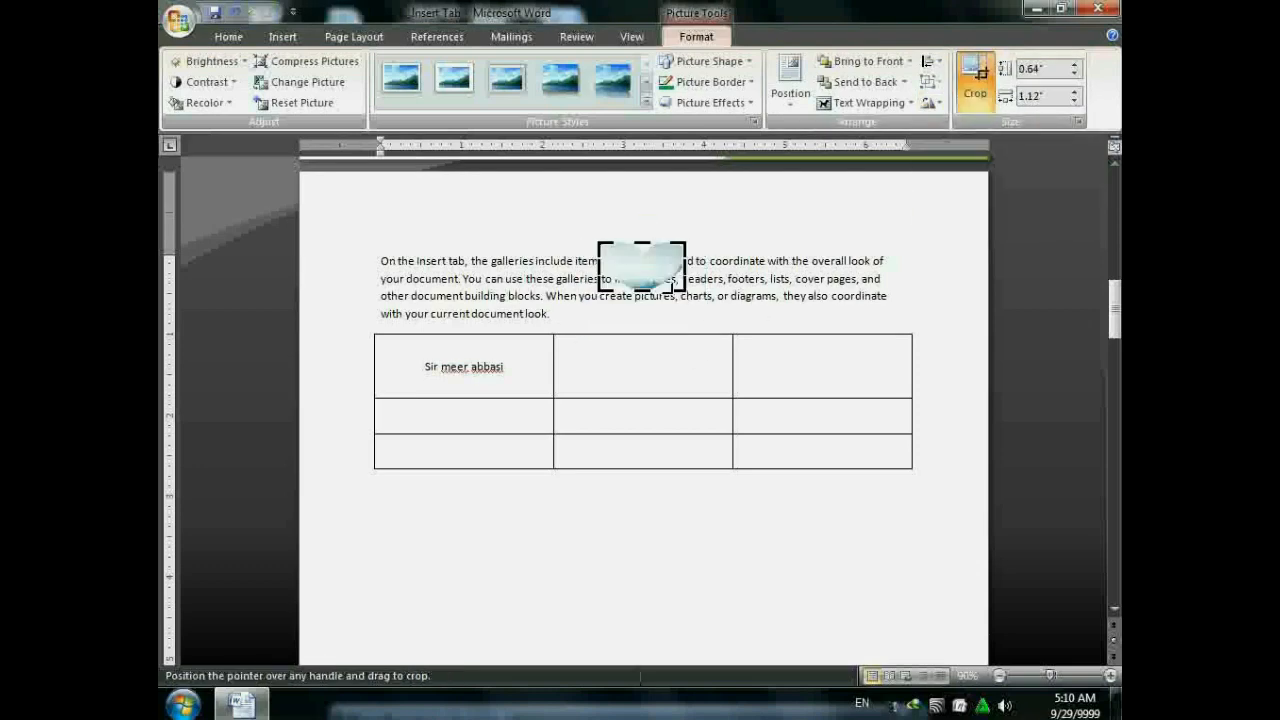
key(ctrl+z)
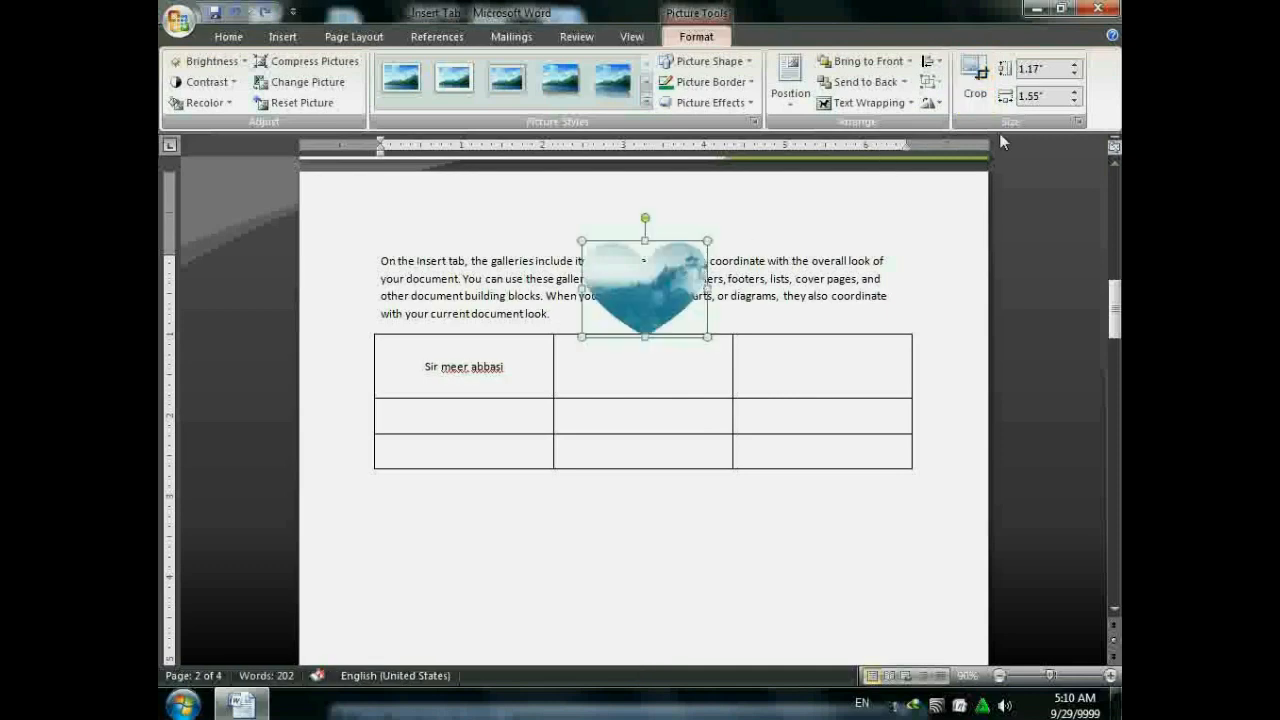
click(1076, 65)
click(1077, 66)
click(1077, 66)
click(1077, 66)
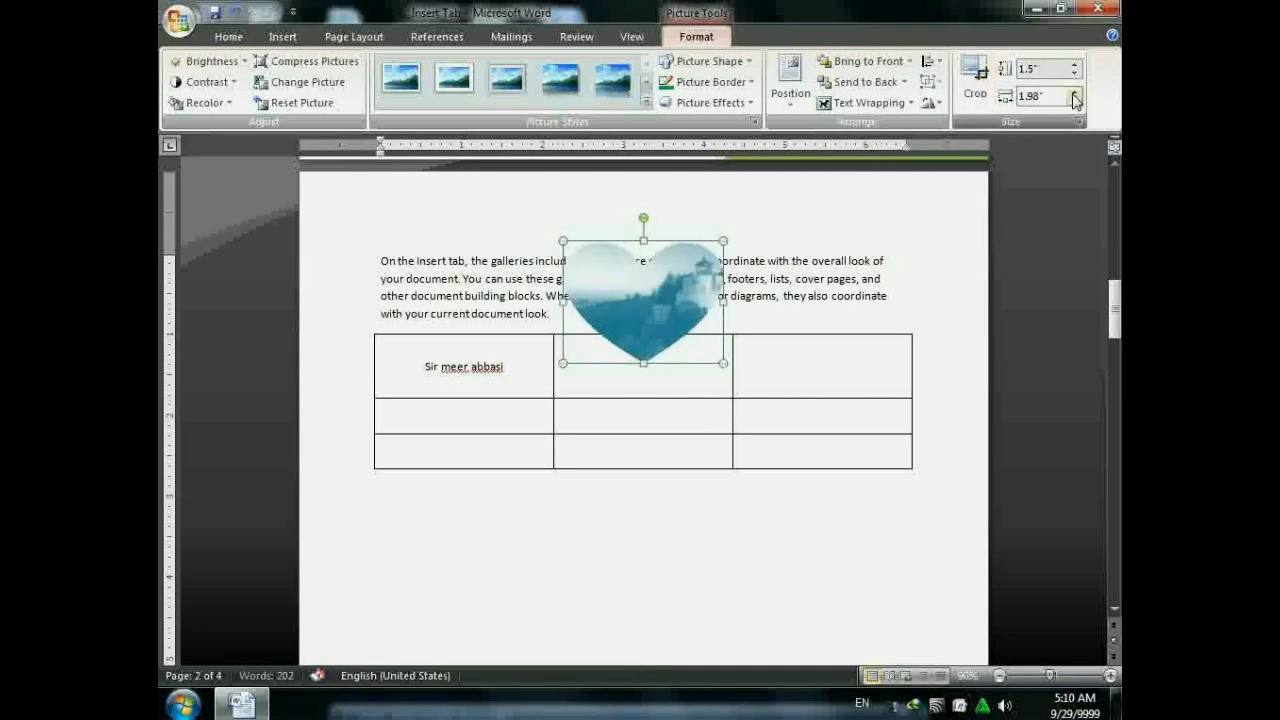
- Move the heart below the table and delete it
drag(647, 300, 620, 514)
key(Delete)
click(362, 507)
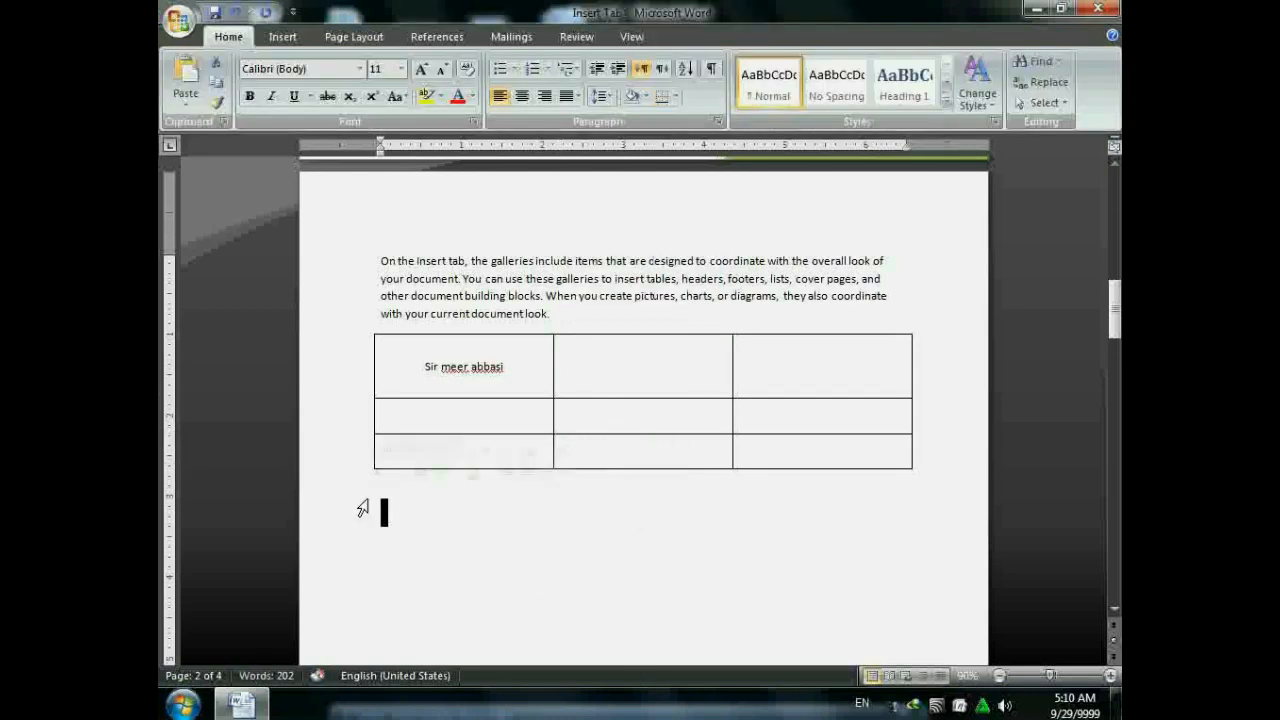
- With the cursor below the table, open the Clip Art task pane from the Insert ribbon
click(385, 513)
click(283, 36)
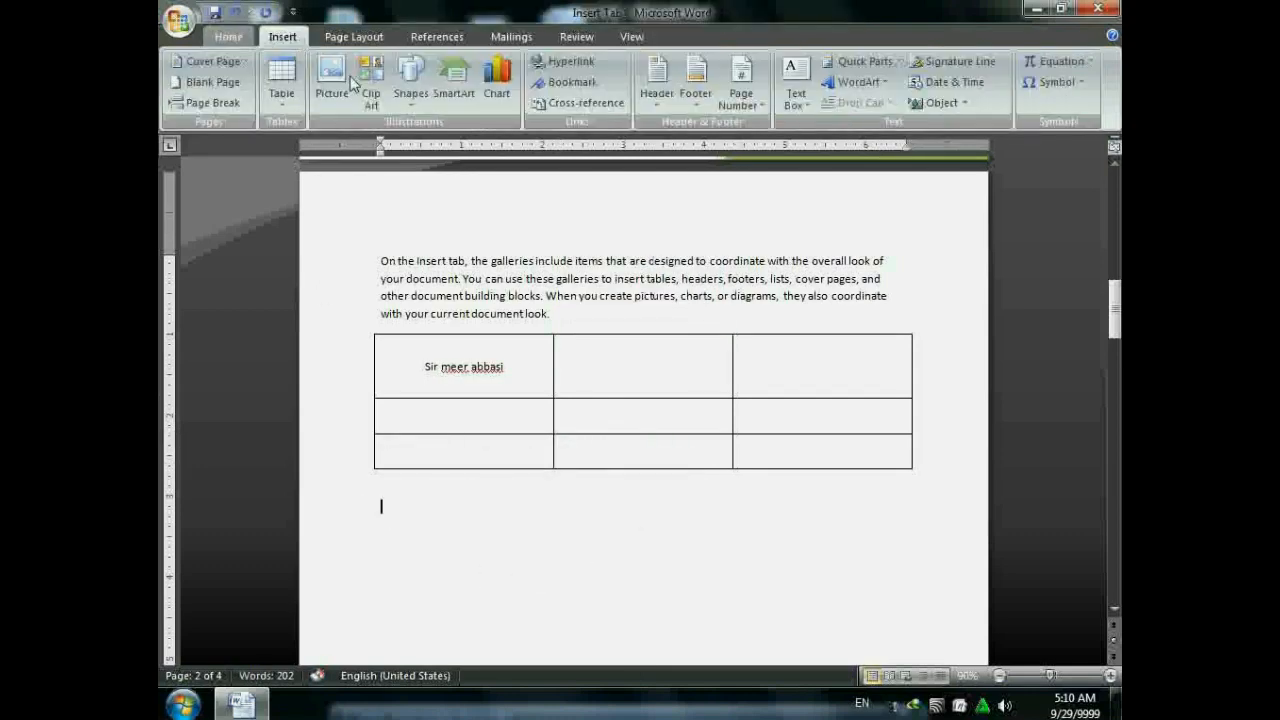
click(371, 88)
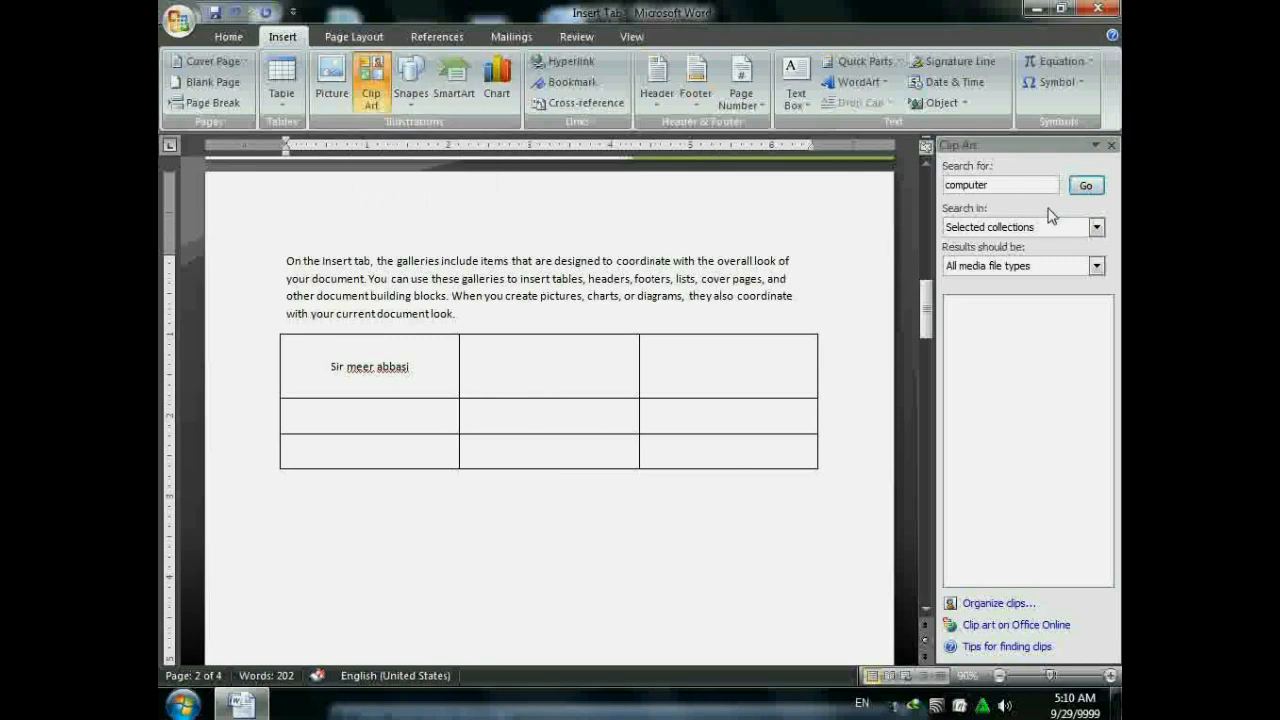
- Insert the woman-at-computer clip from the 'computer' results below the table, then close the Clip Art pane
click(1085, 185)
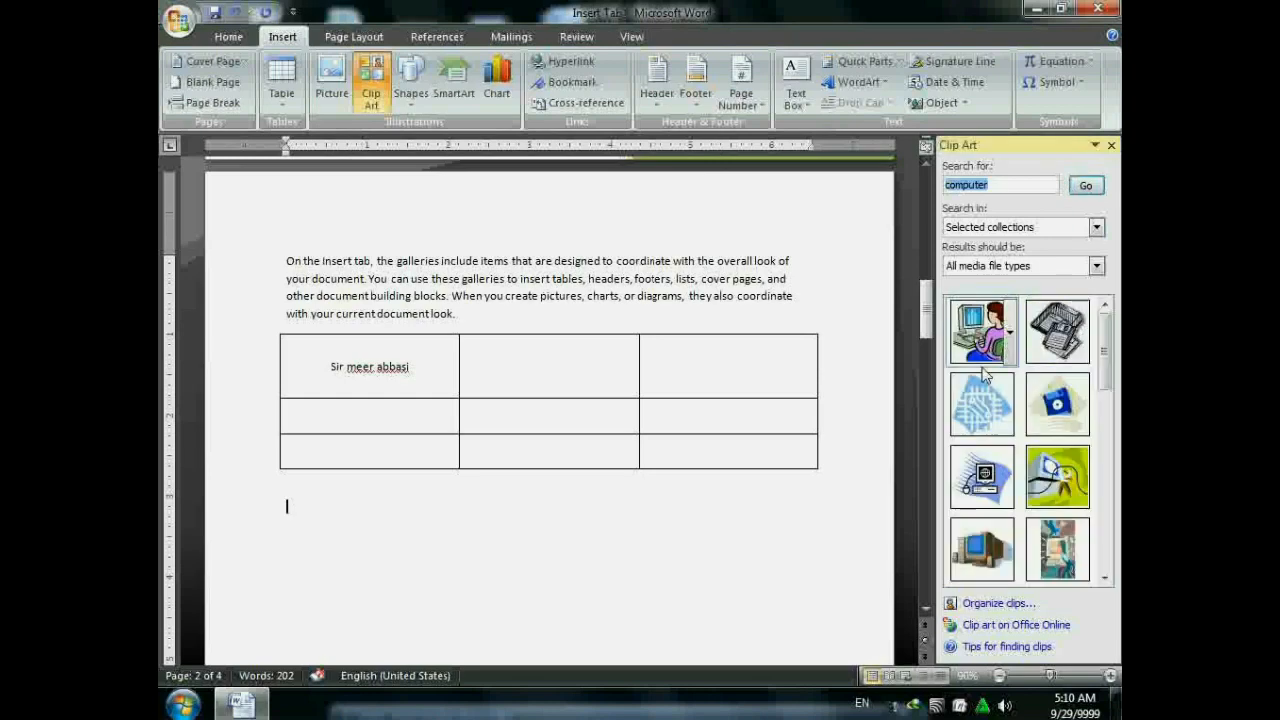
scroll(1105, 360, down, 2)
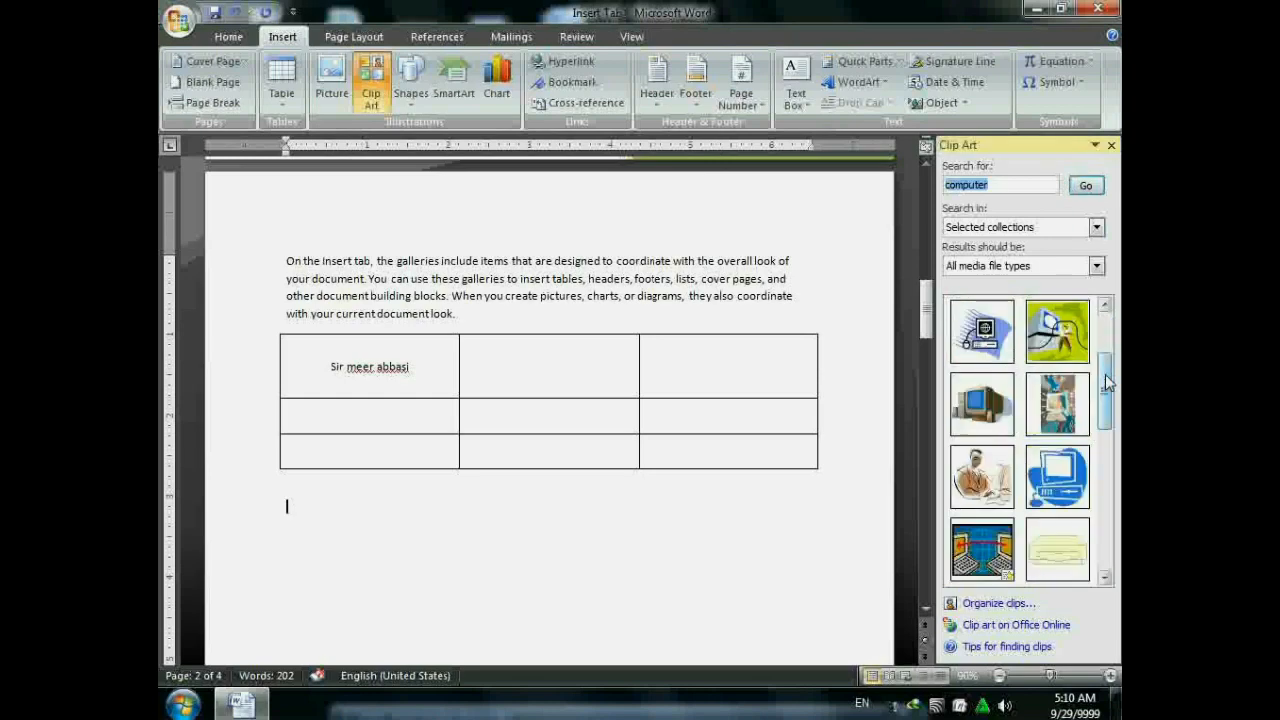
scroll(1105, 370, up, 2)
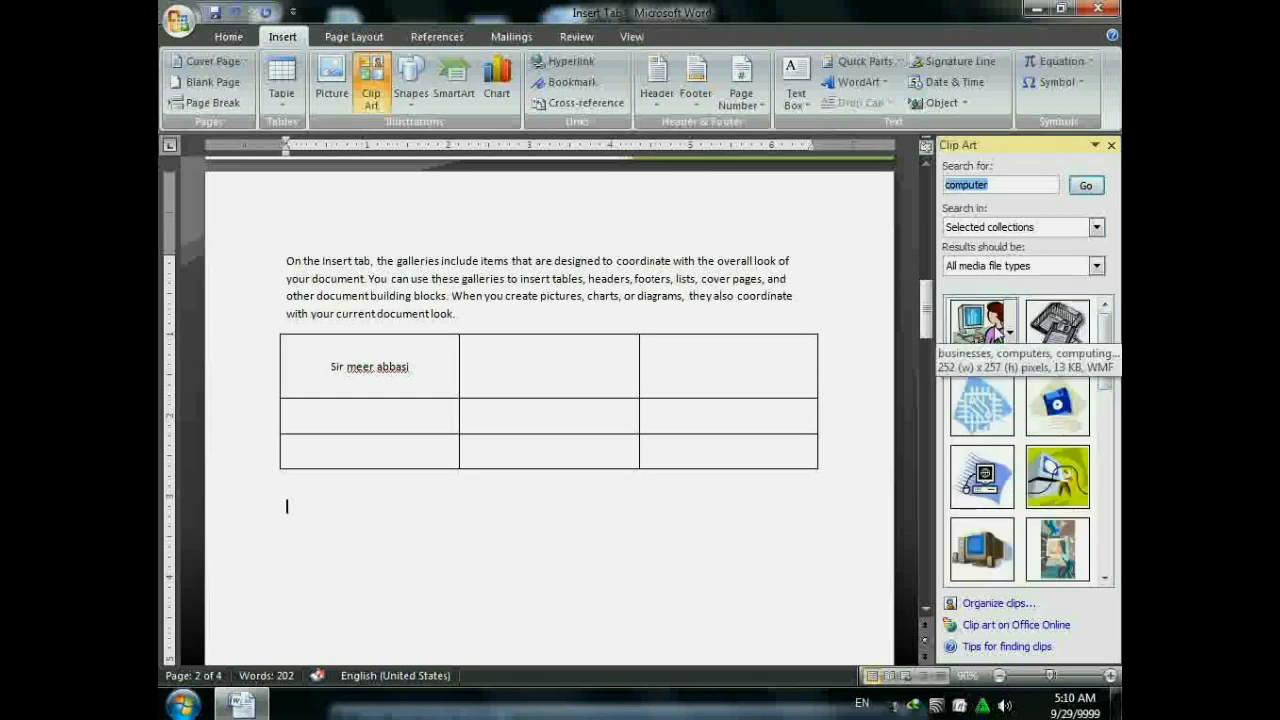
click(981, 331)
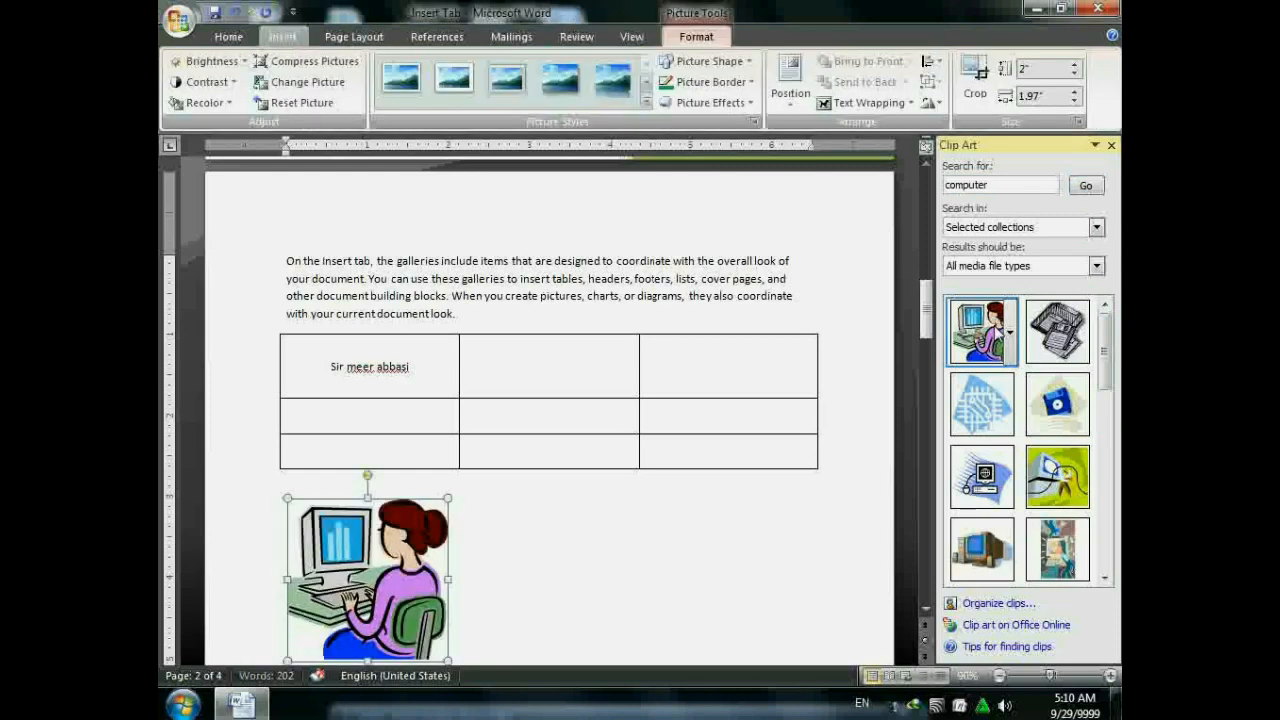
click(1112, 146)
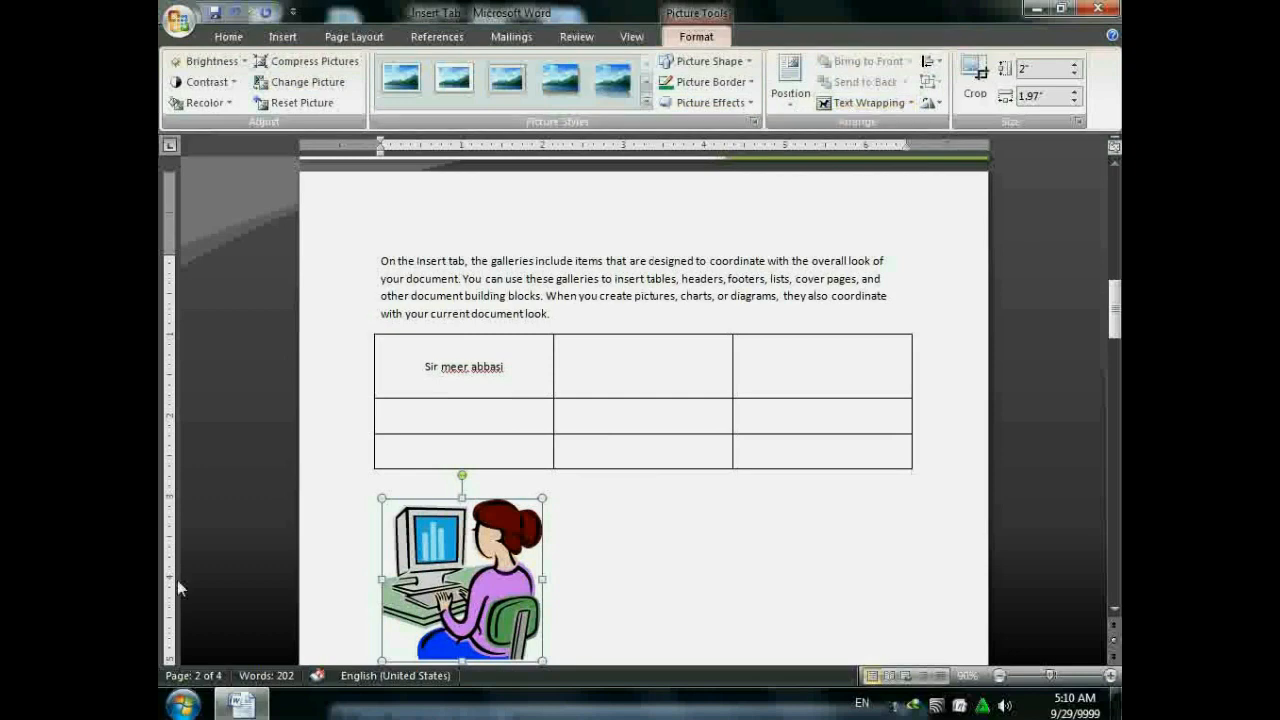
- Delete the inserted computer clip art picture
key(Delete)
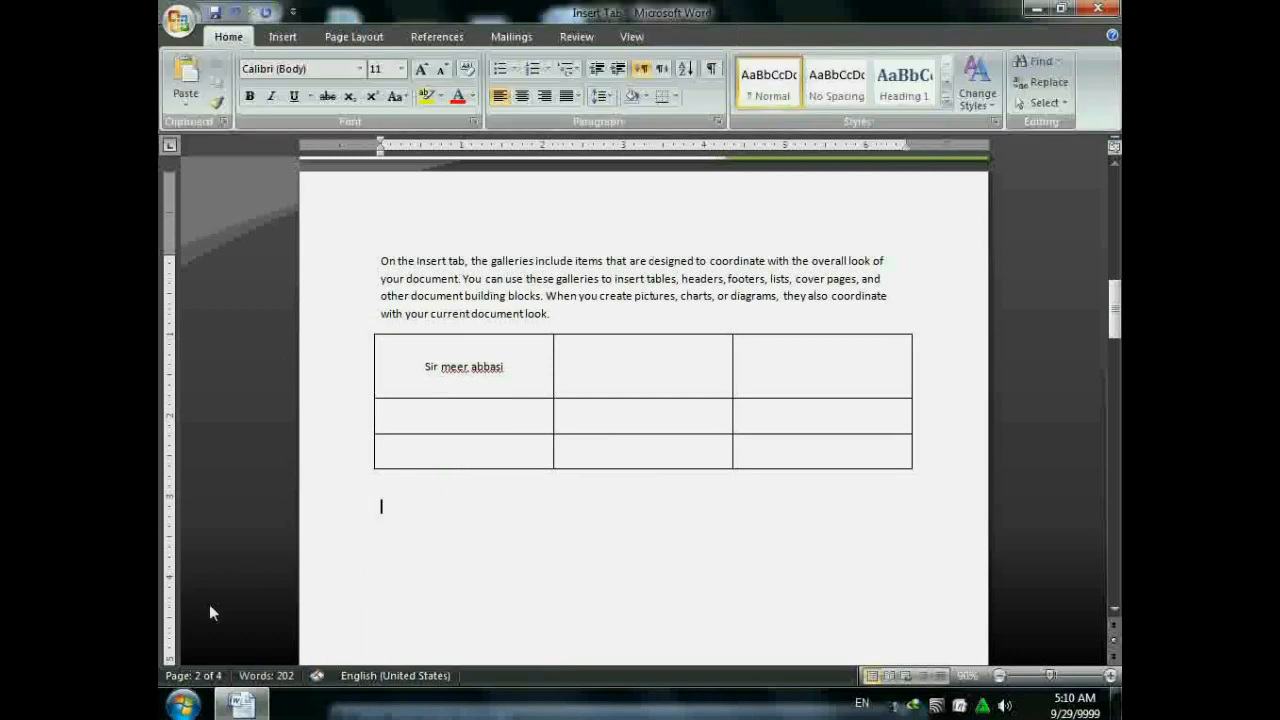
click(282, 36)
click(425, 95)
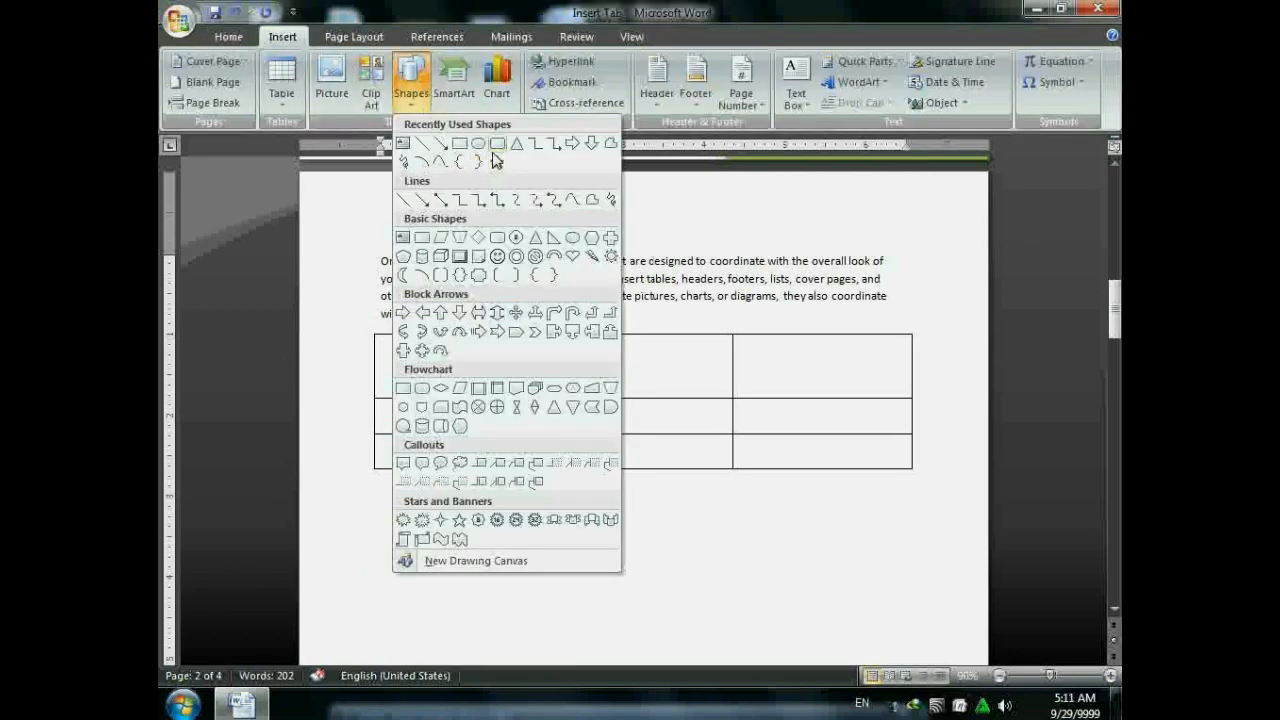
click(706, 509)
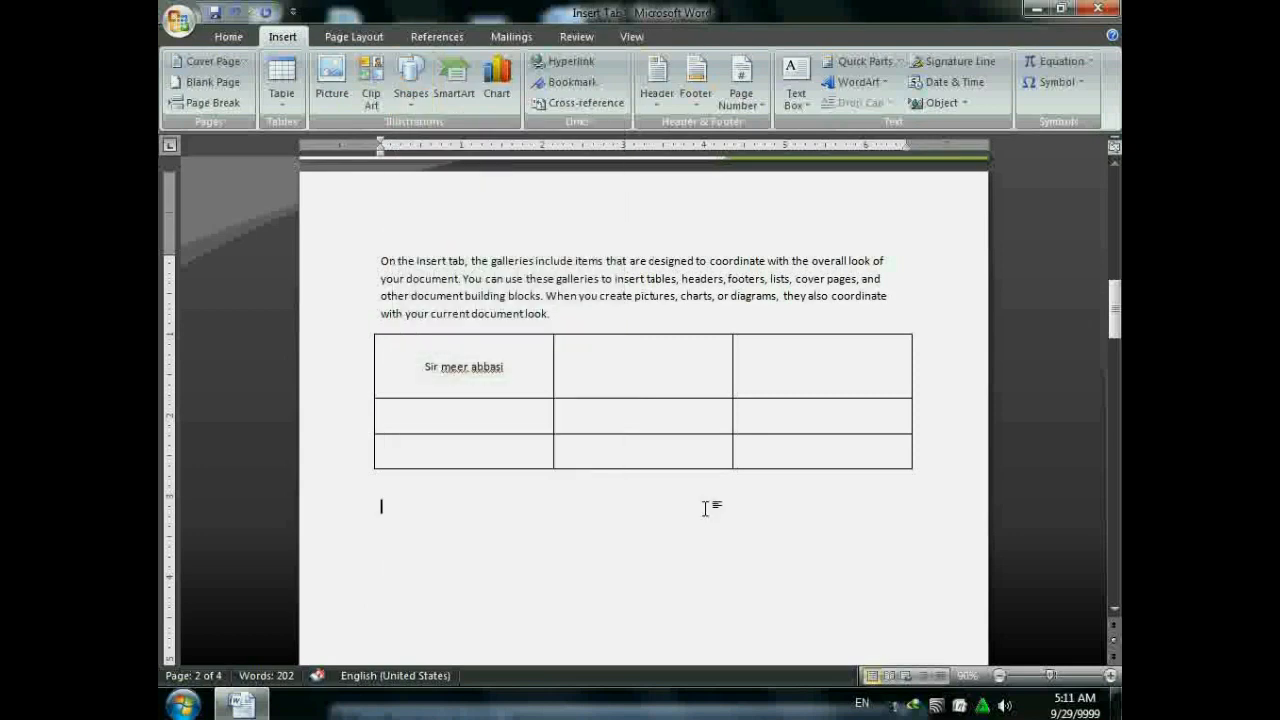
- Place the cursor below the page 3 paragraph and pick the Rectangle shape
scroll(706, 509, down, 4)
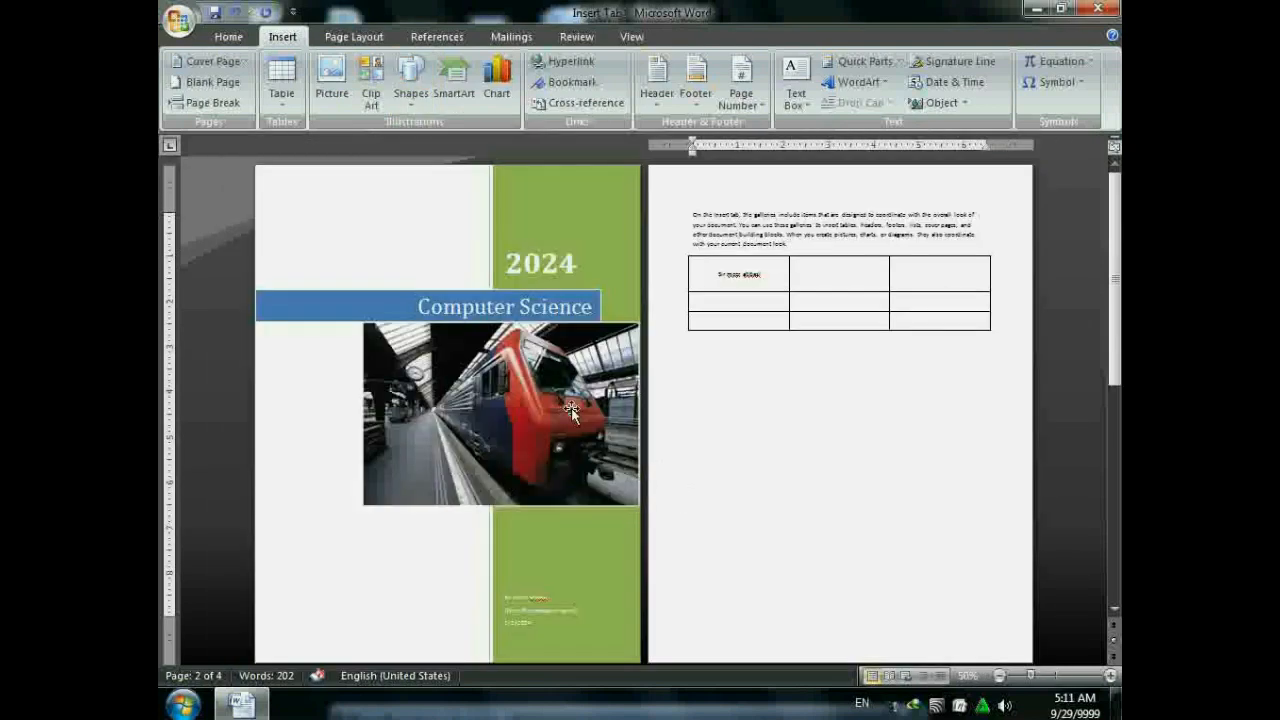
scroll(646, 415, down, 5)
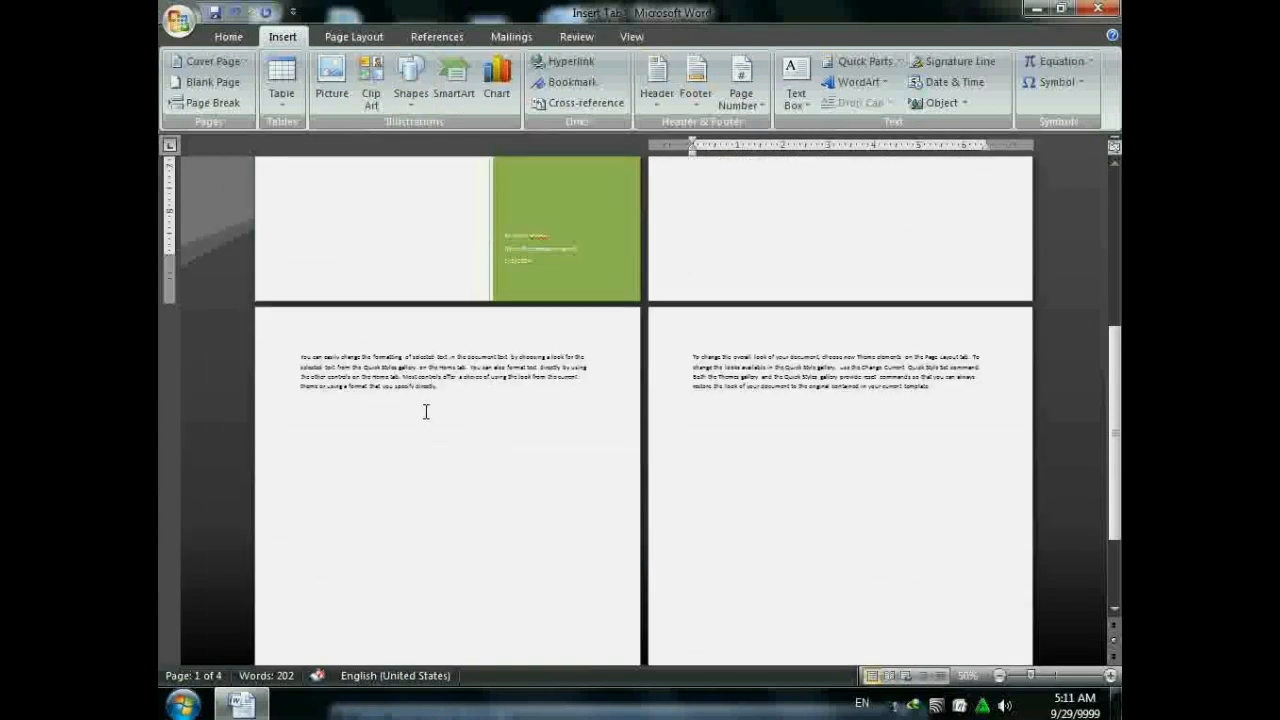
click(372, 407)
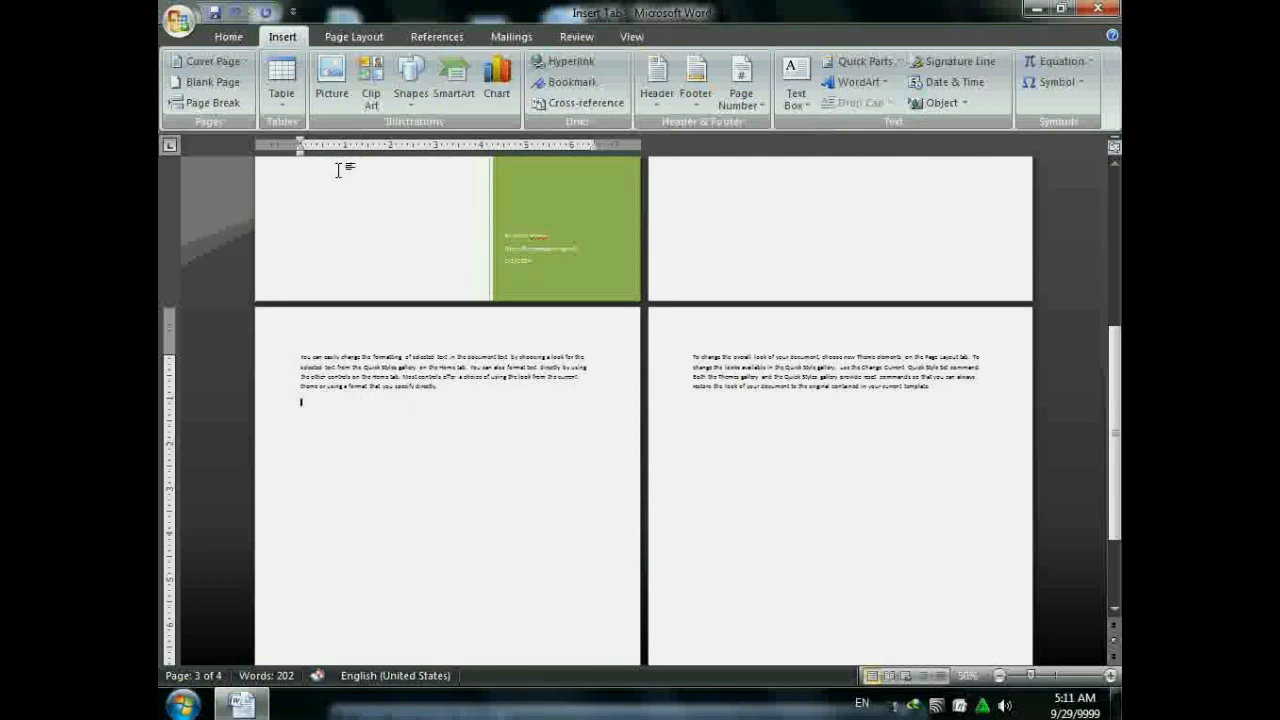
click(411, 86)
click(458, 142)
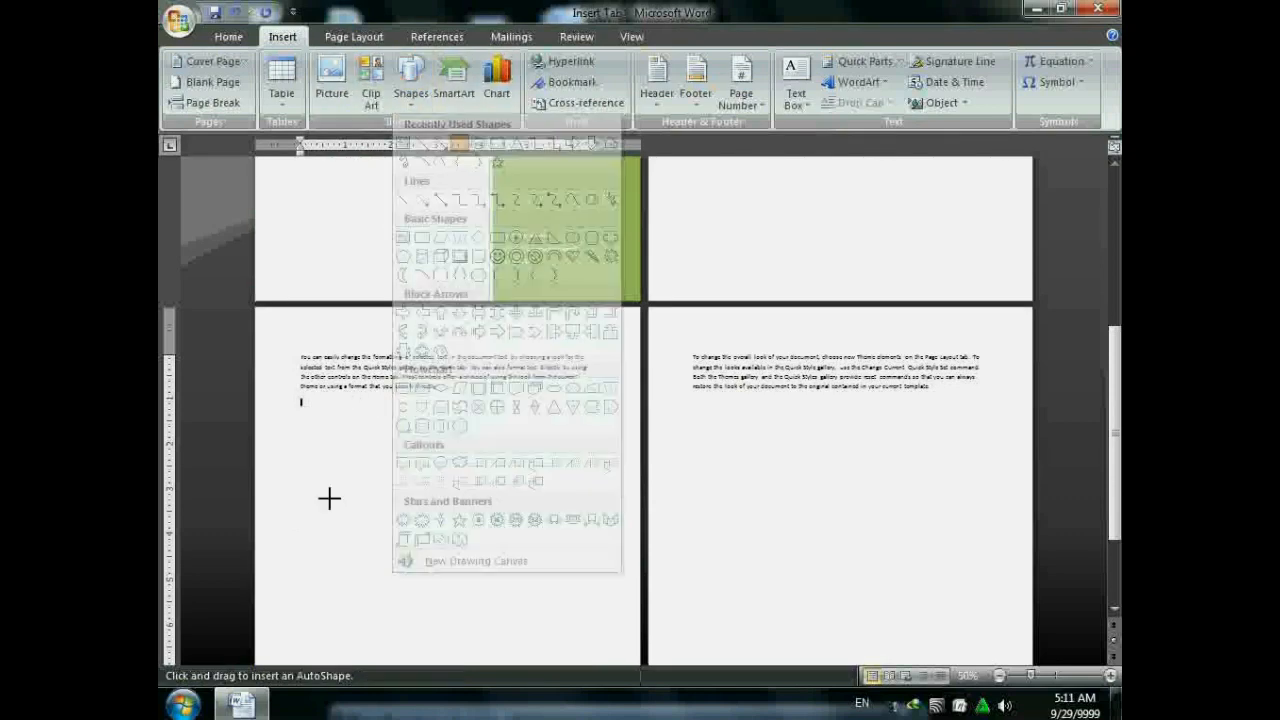
- Draw a rectangle just below the page 3 paragraph
drag(301, 400, 460, 443)
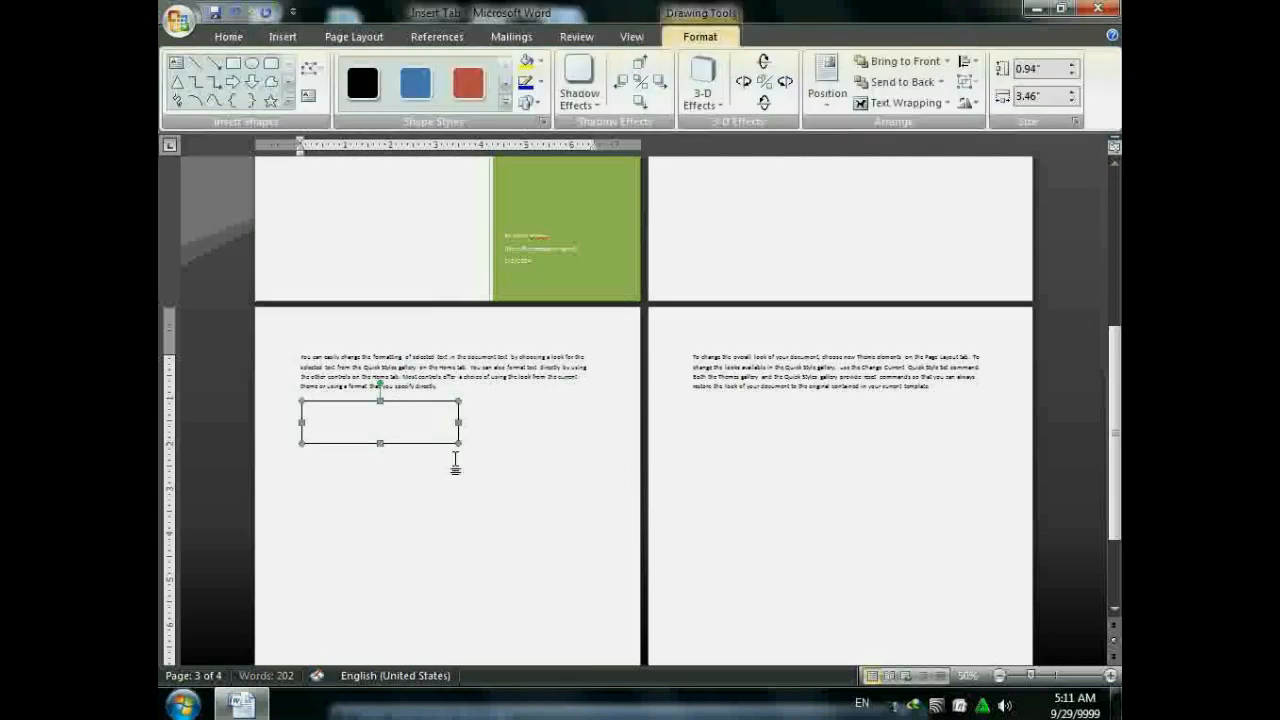
scroll(403, 438, up, 1)
scroll(403, 438, up, 2)
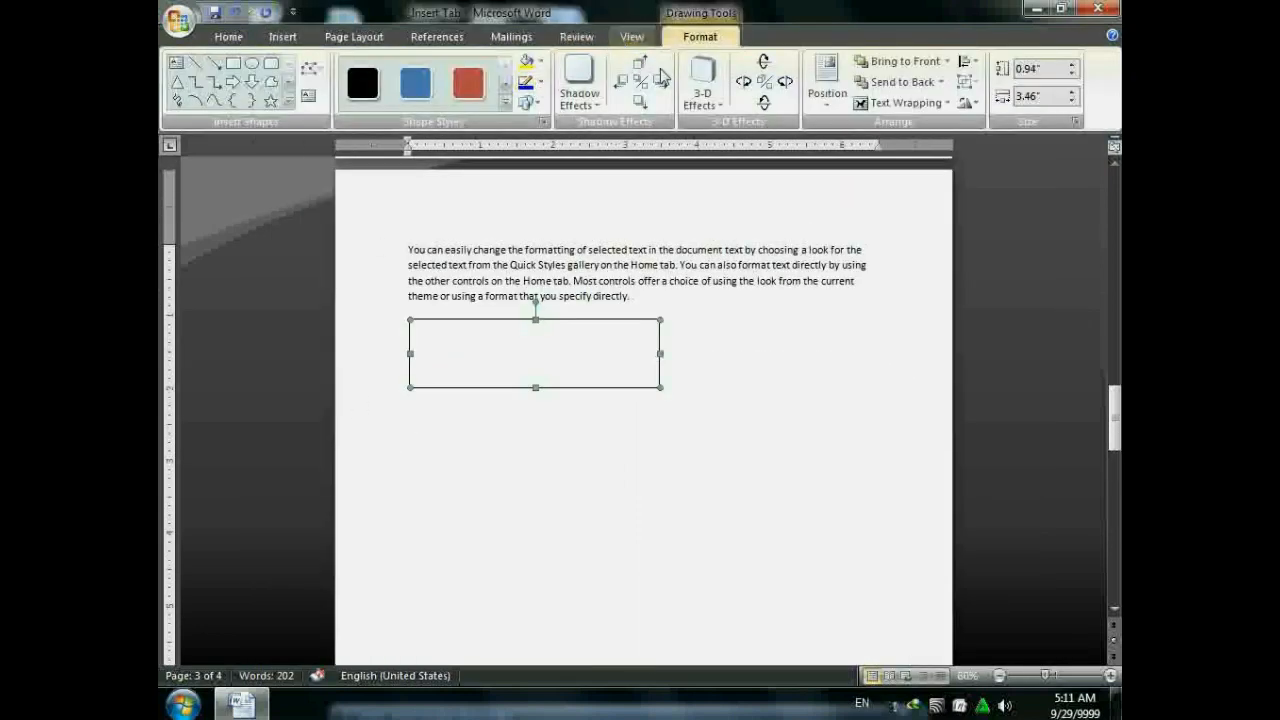
click(289, 103)
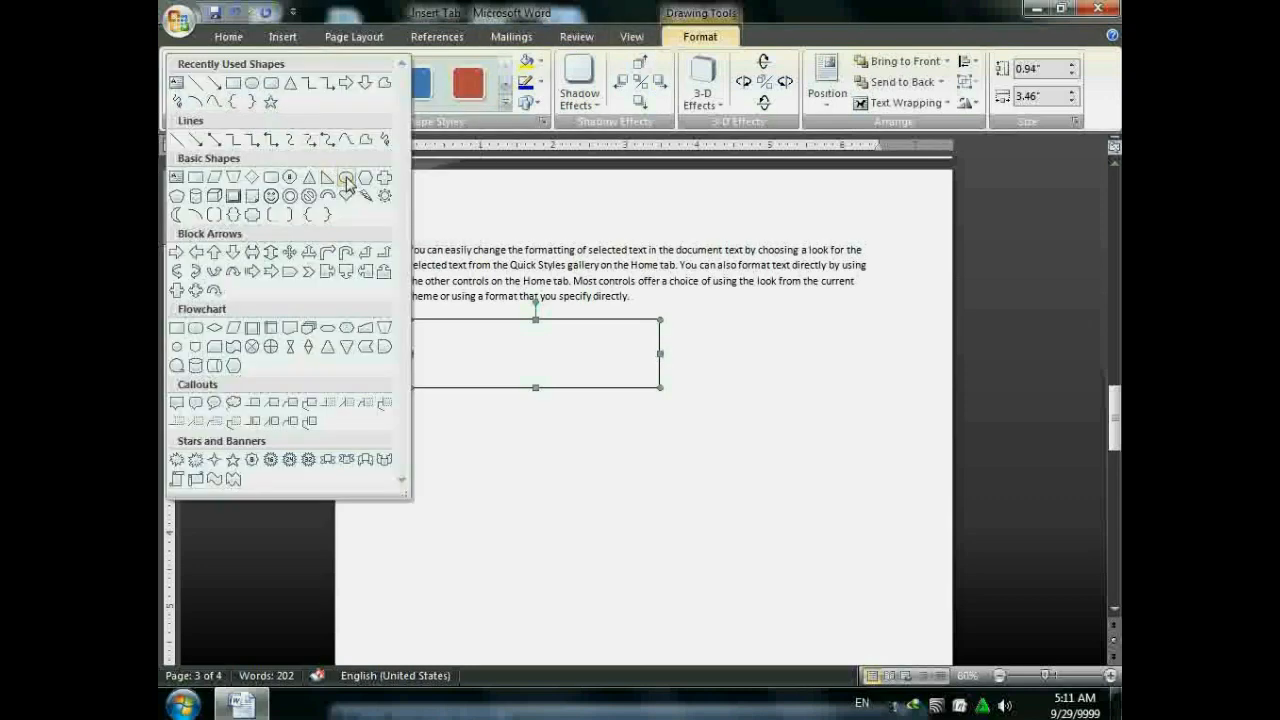
click(400, 7)
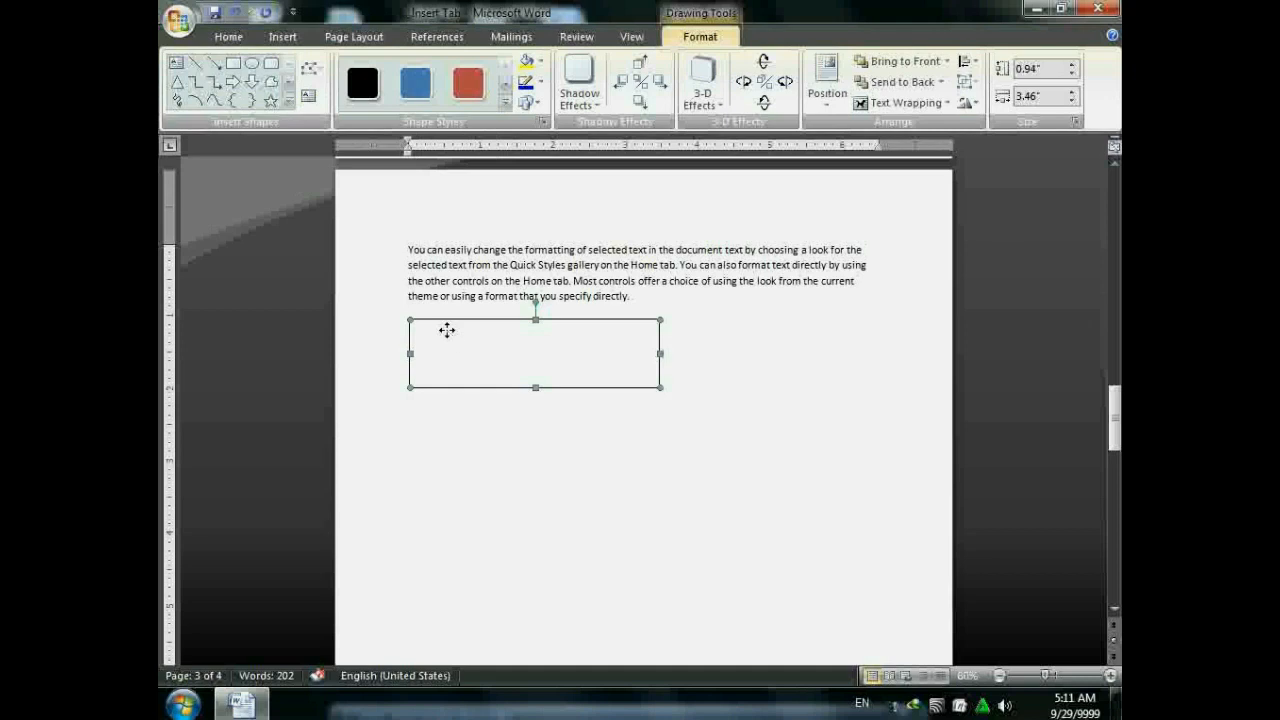
- Turn the rectangle into a text box, typing then erasing sample text, and reselect it
click(312, 97)
text(fg)
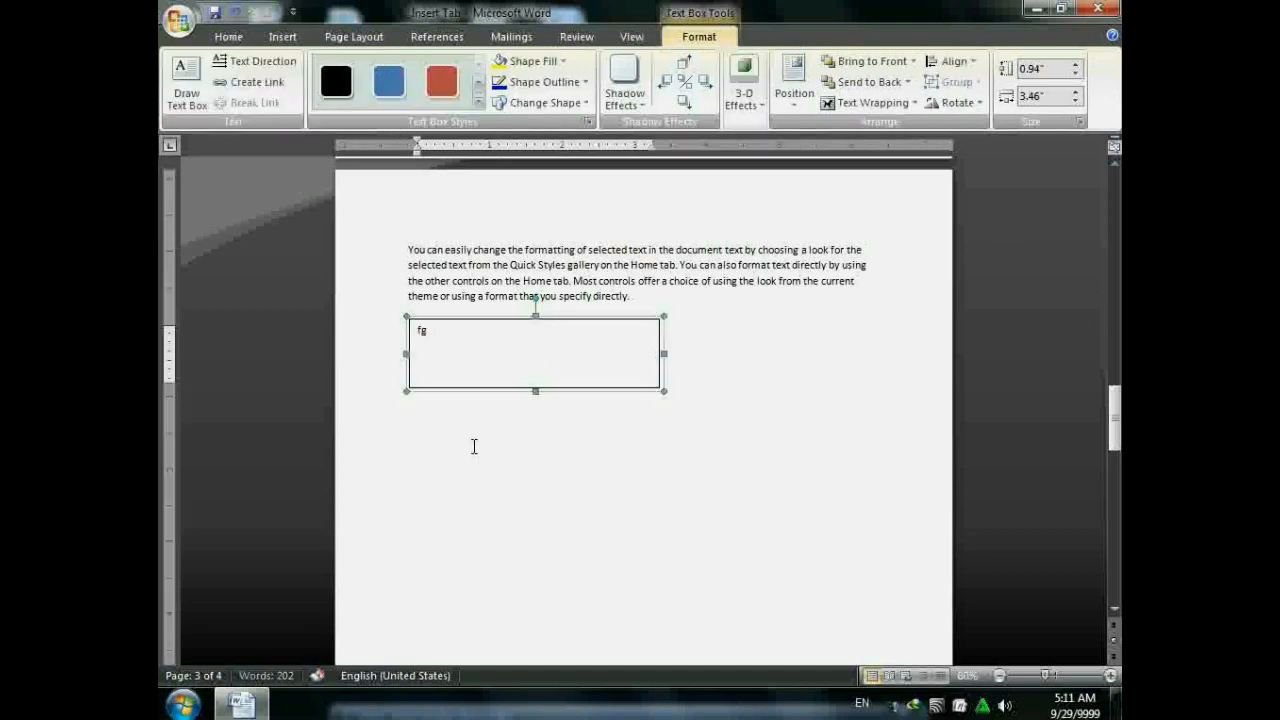
text(sdfgdfgertdfh)
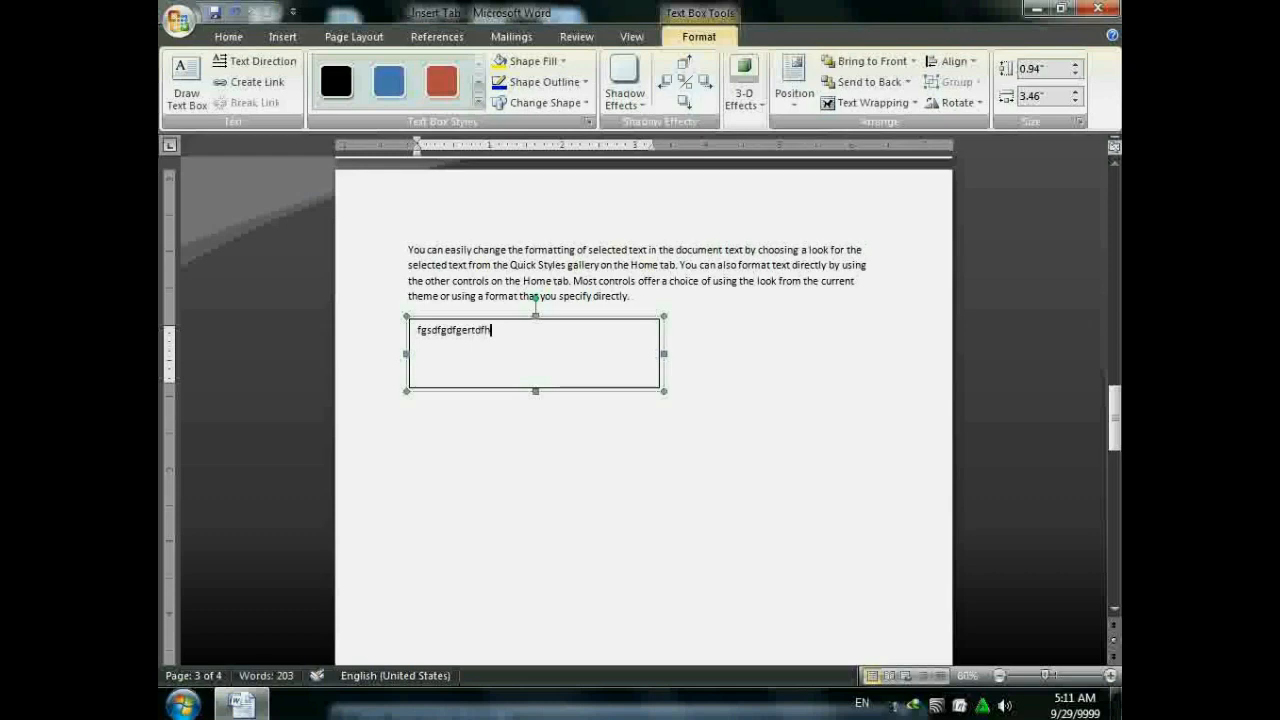
key(BackSpace)
key(BackSpace)
key(BackSpace)
key(BackSpace)
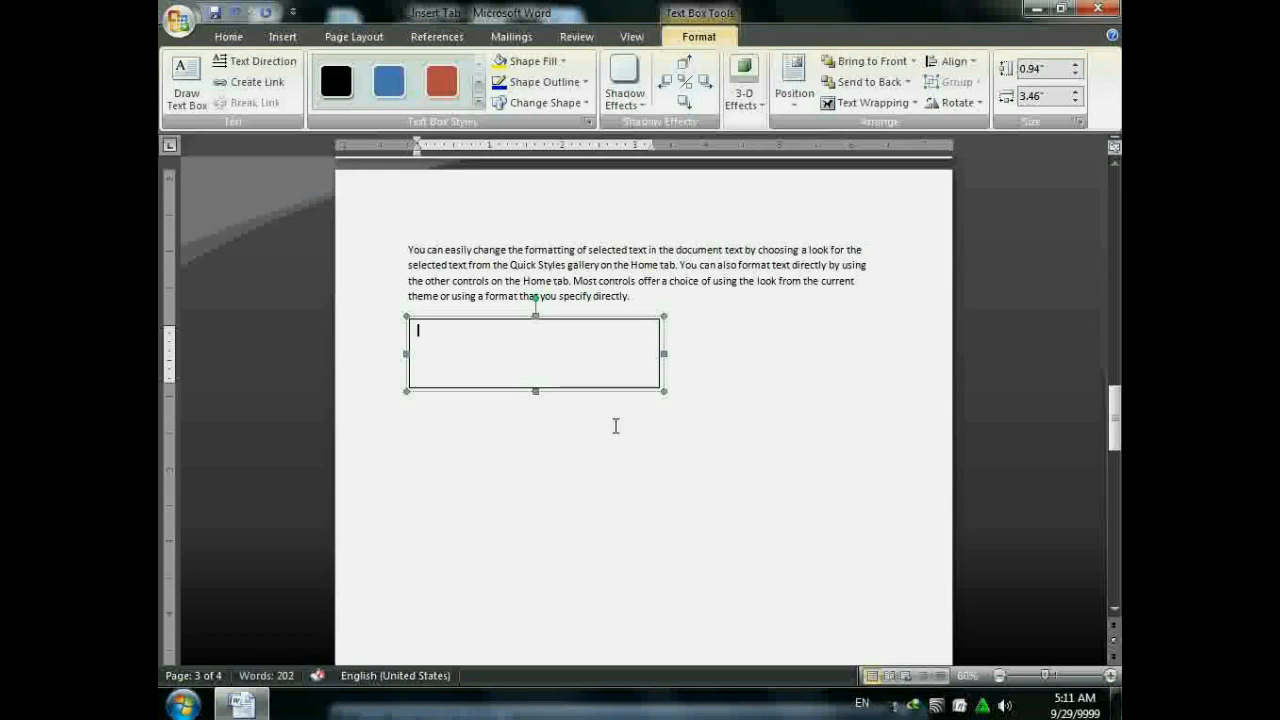
click(615, 426)
click(556, 320)
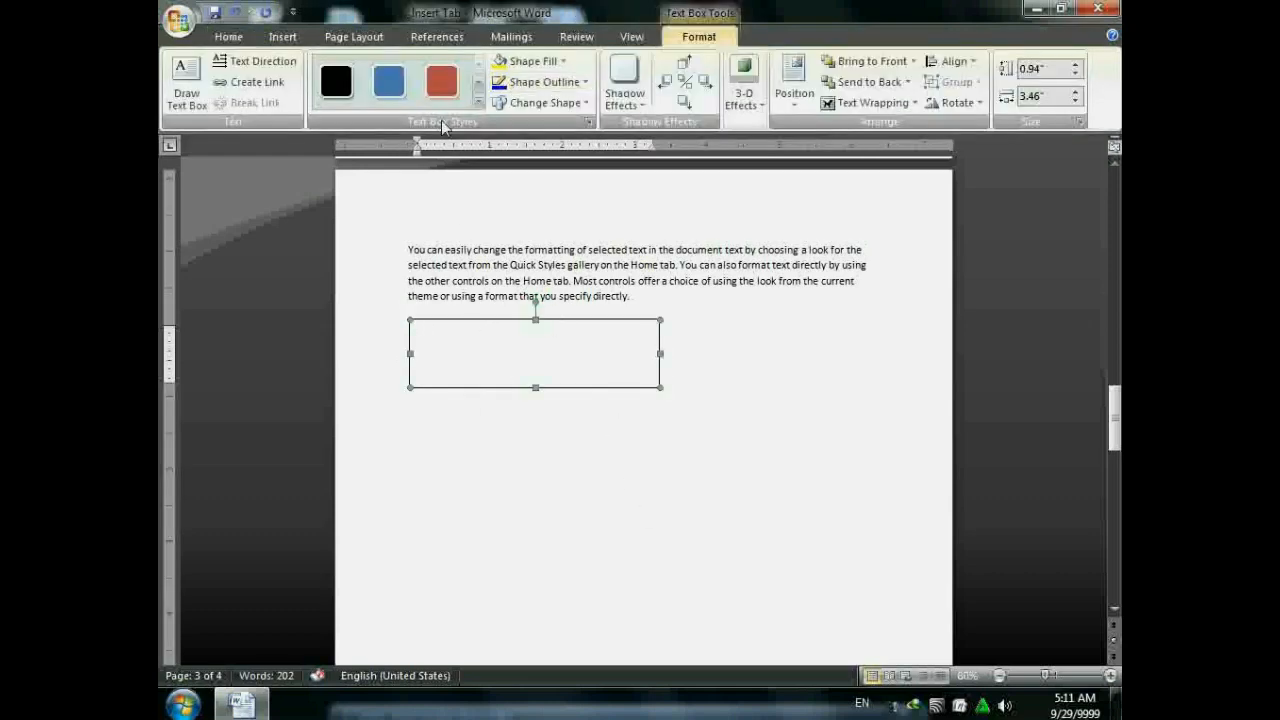
- Apply a light purple gradient style, then fill the text box with green
click(479, 102)
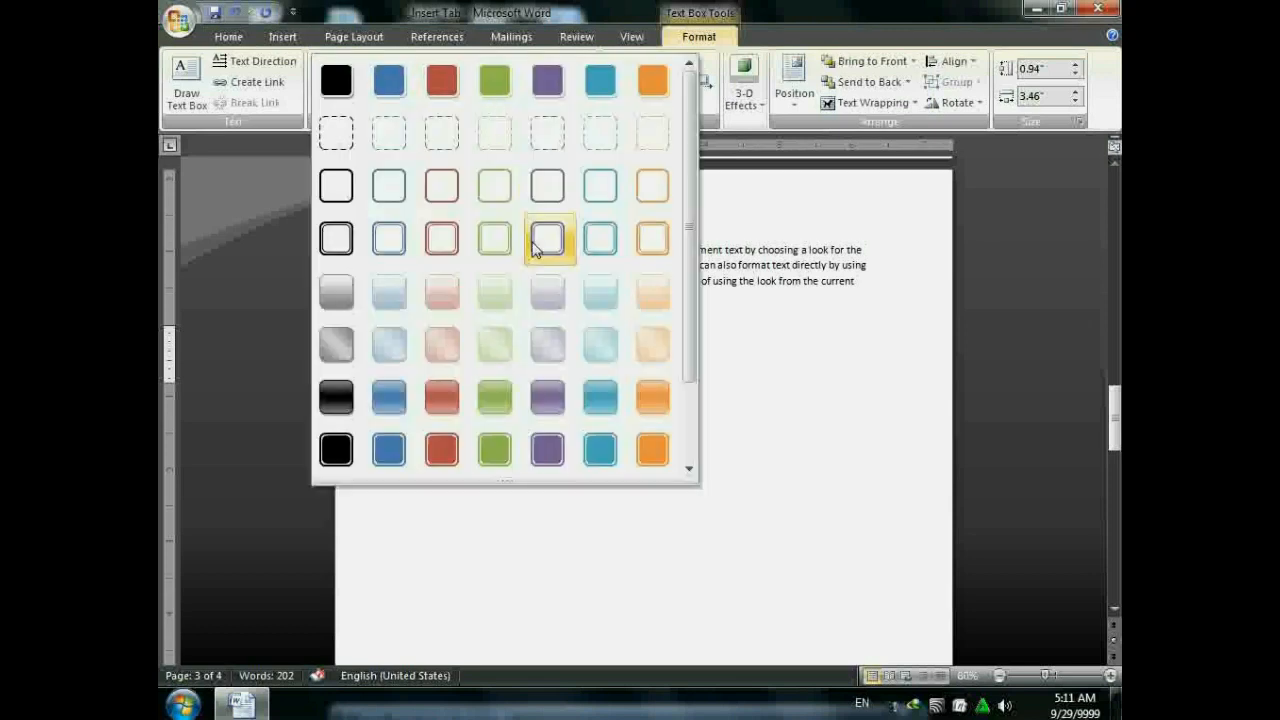
click(564, 299)
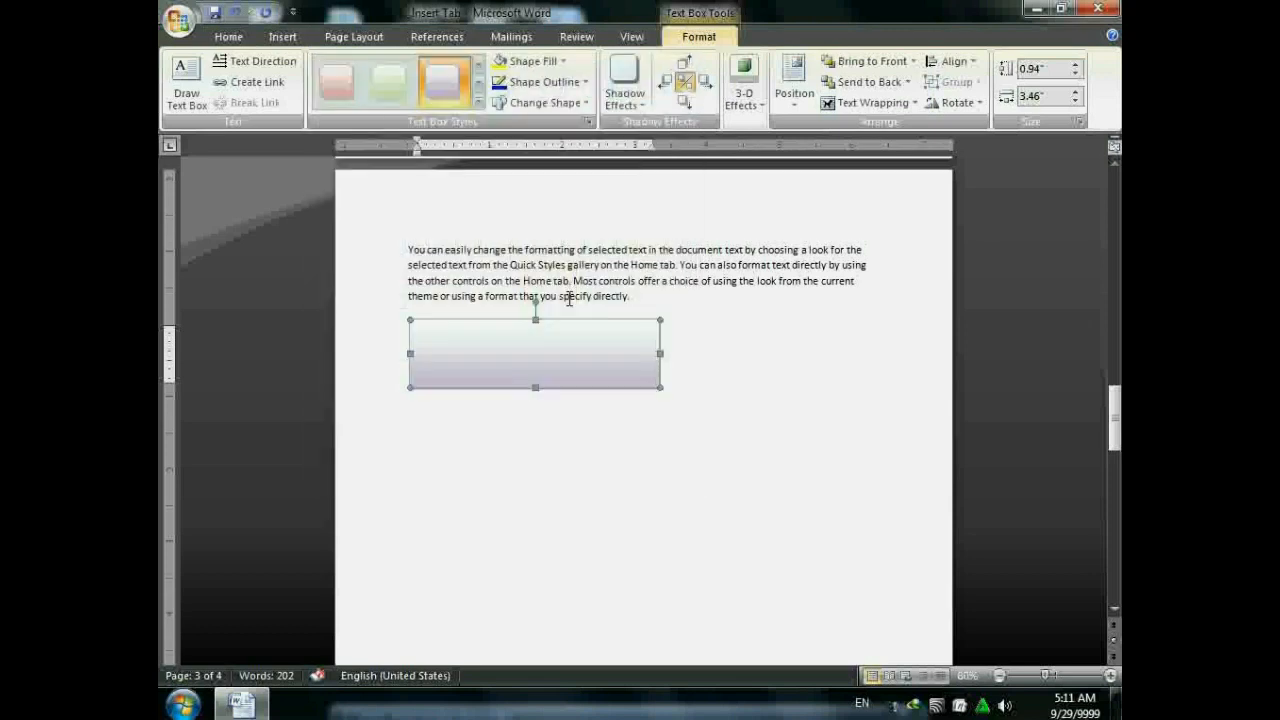
click(552, 61)
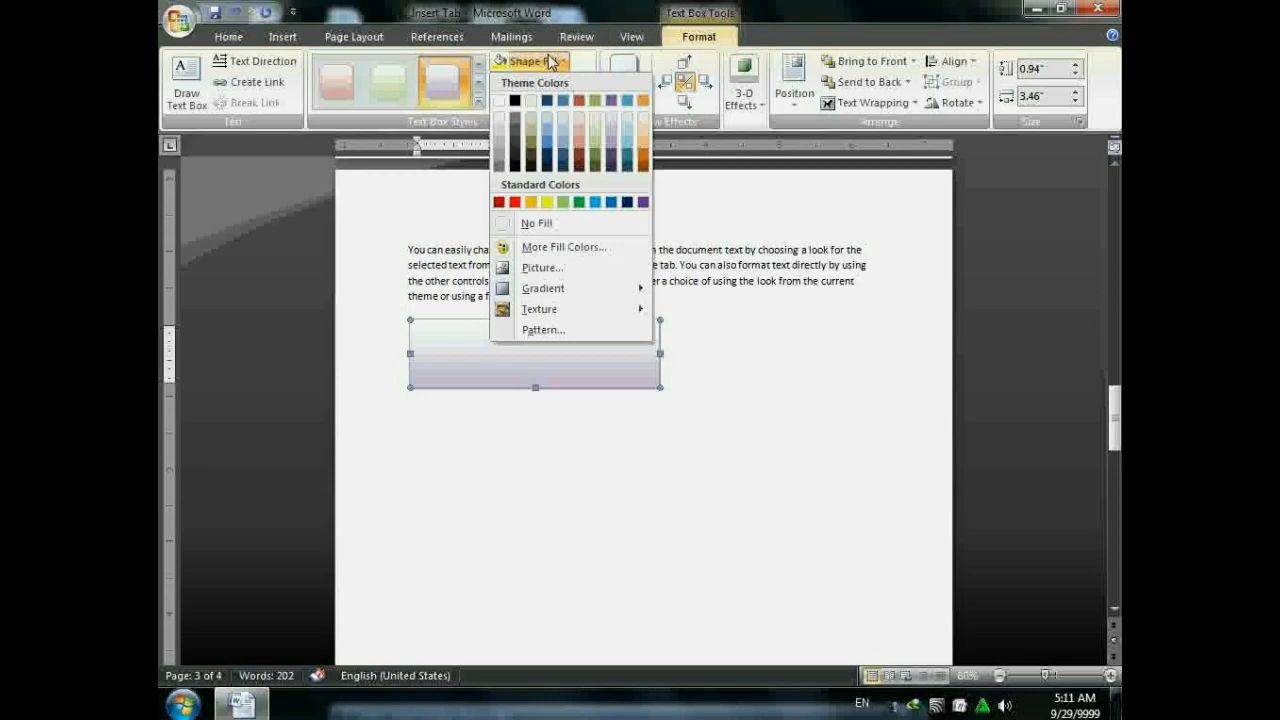
click(583, 203)
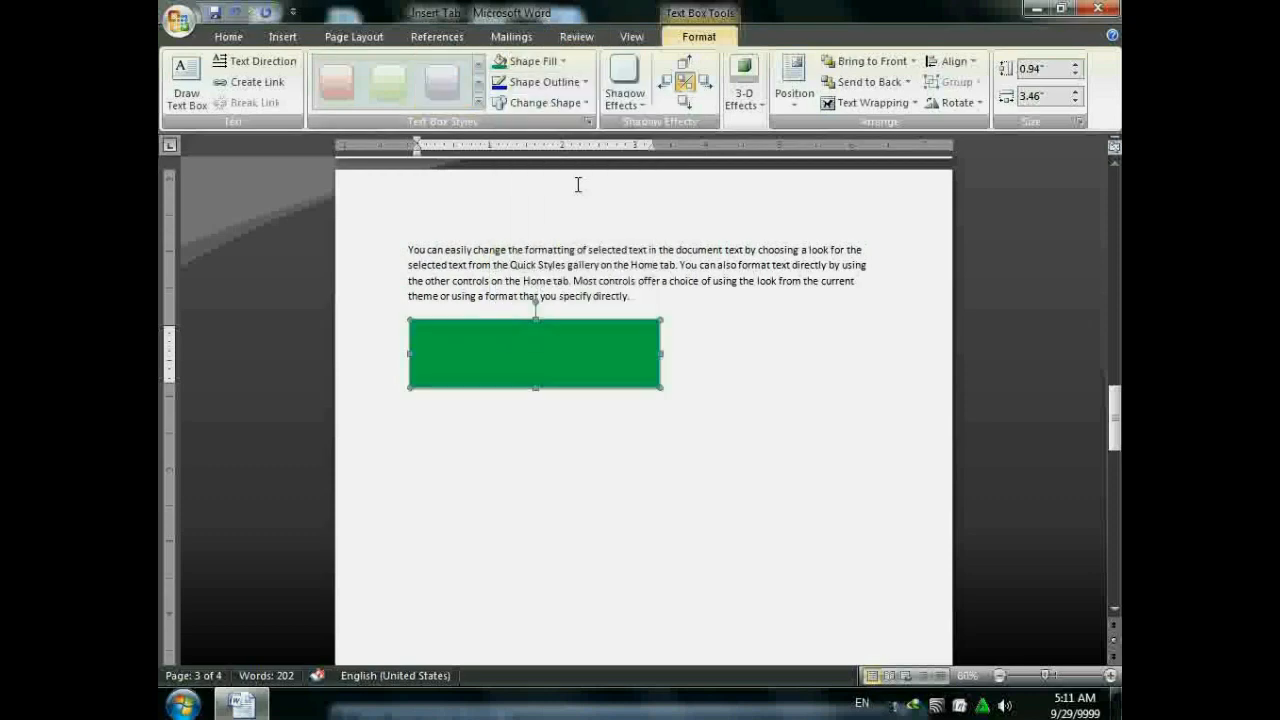
- Give the text box a red outline with a 3 pt weight
click(550, 83)
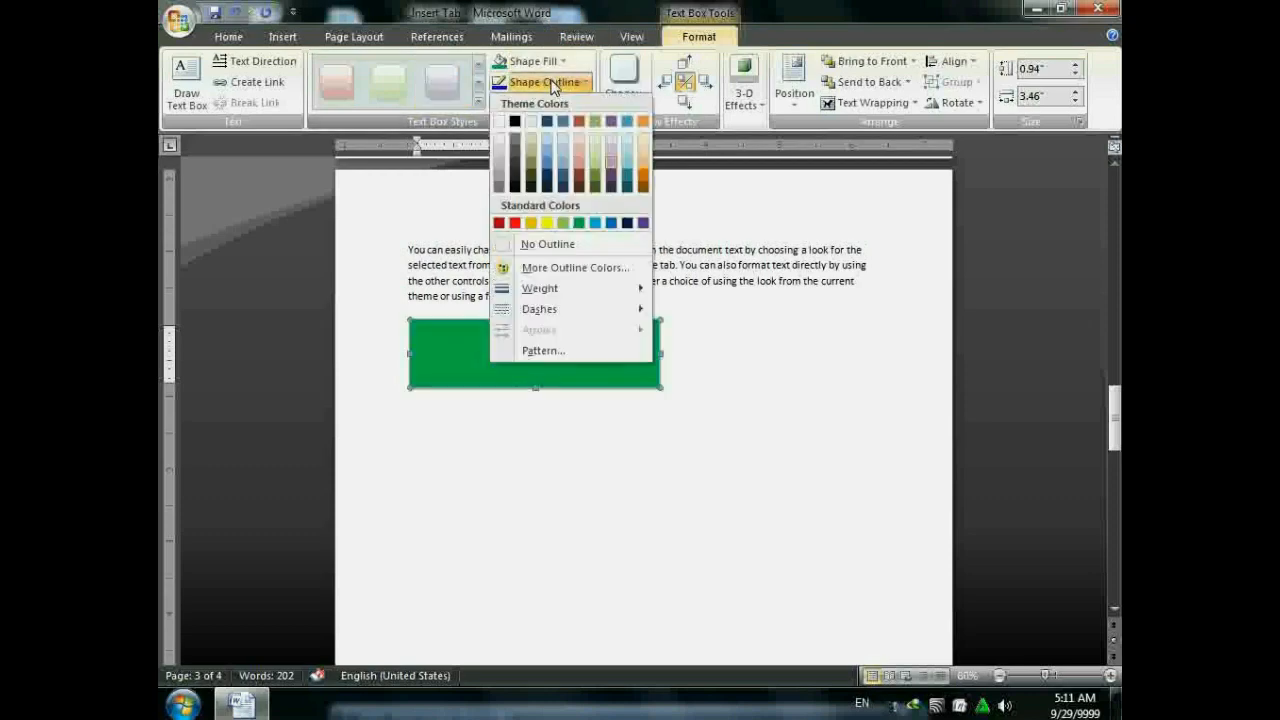
click(514, 223)
click(540, 83)
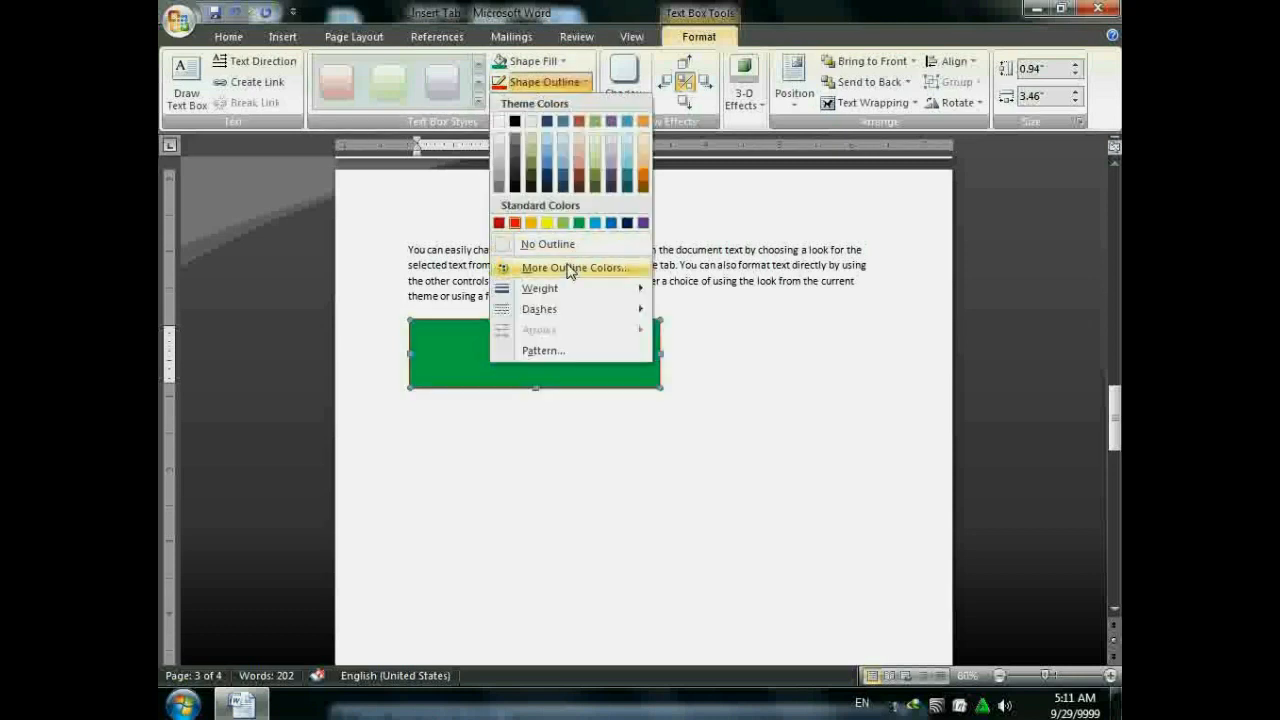
mouse_move(569, 292)
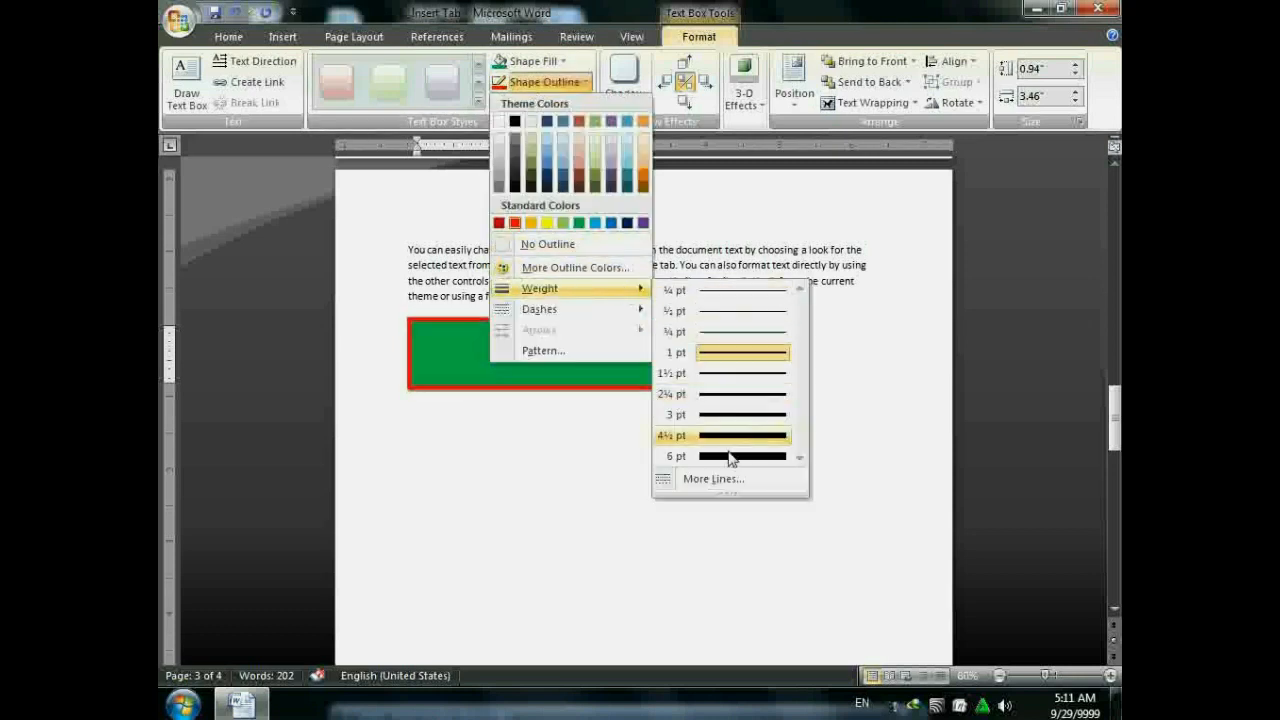
click(733, 415)
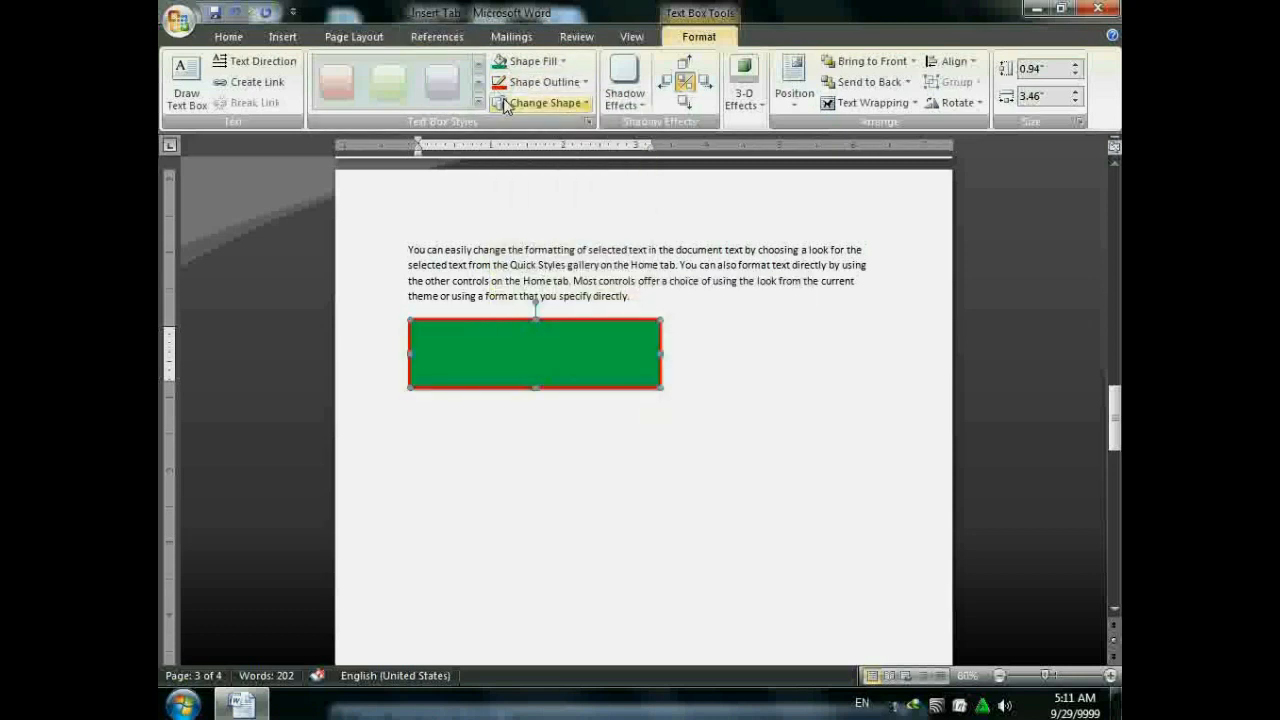
click(516, 102)
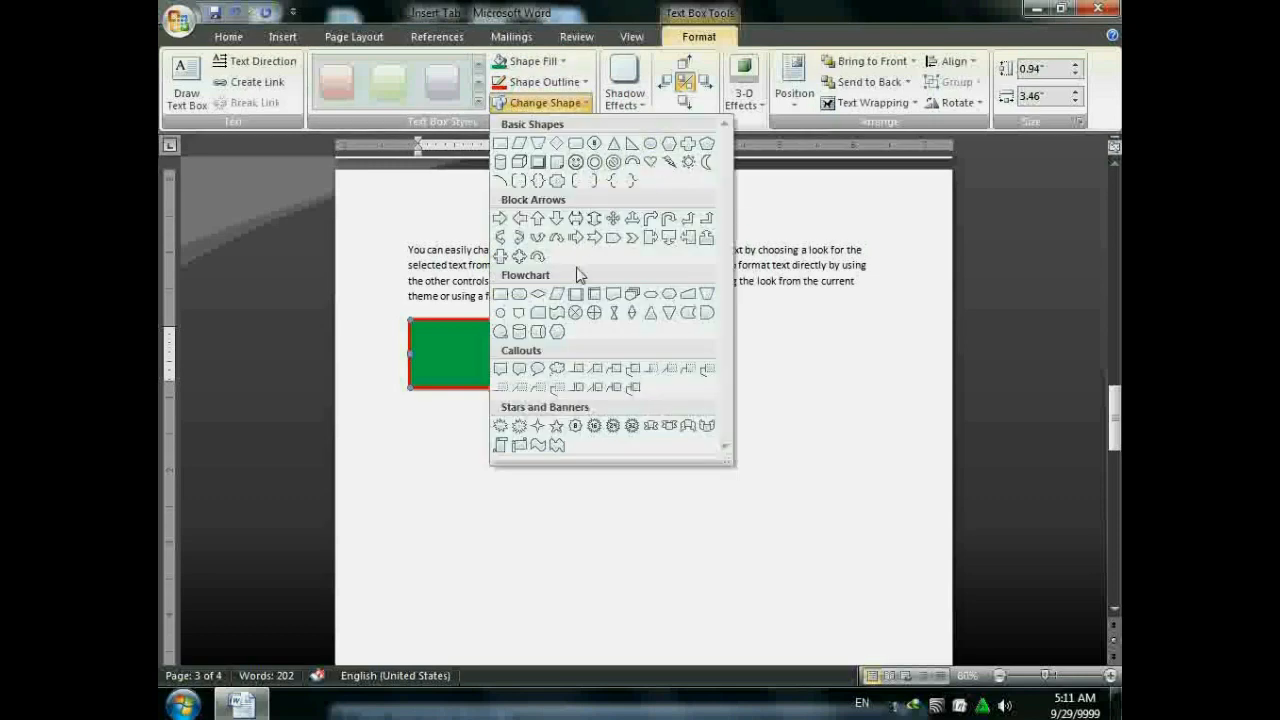
- Apply a drop shadow to the green text box and move the box lower and right
click(624, 80)
click(624, 80)
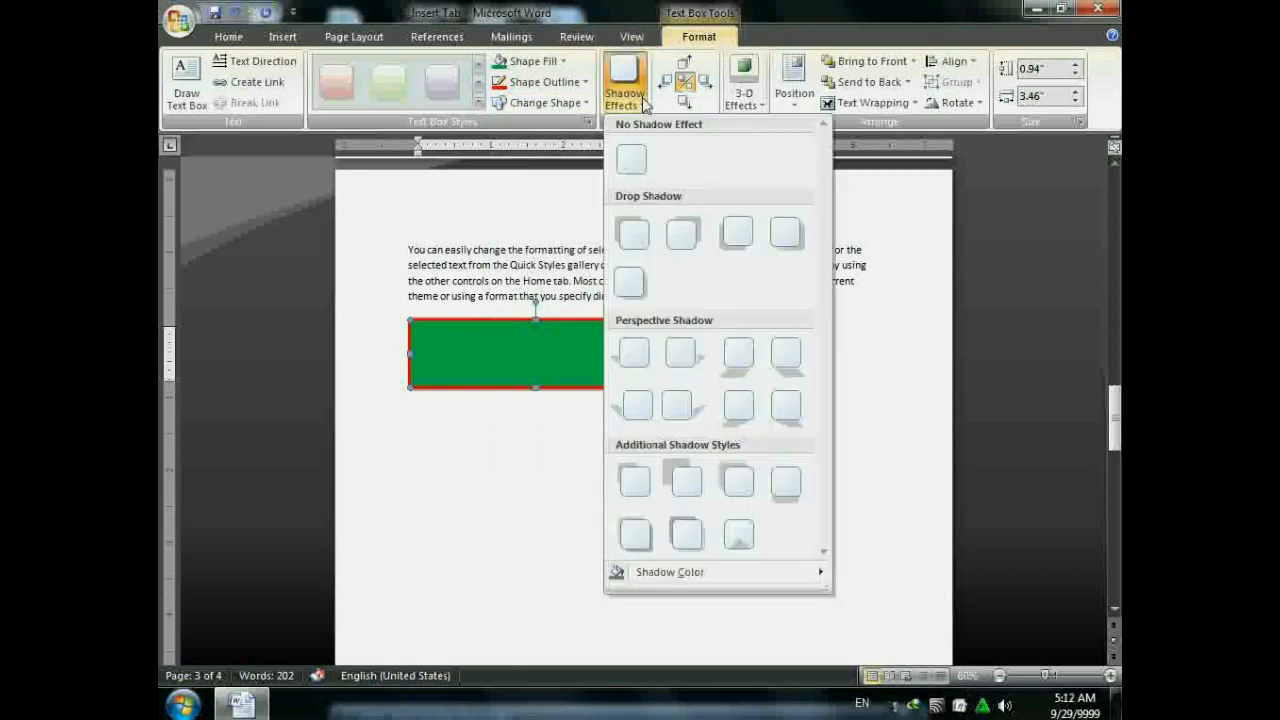
click(679, 232)
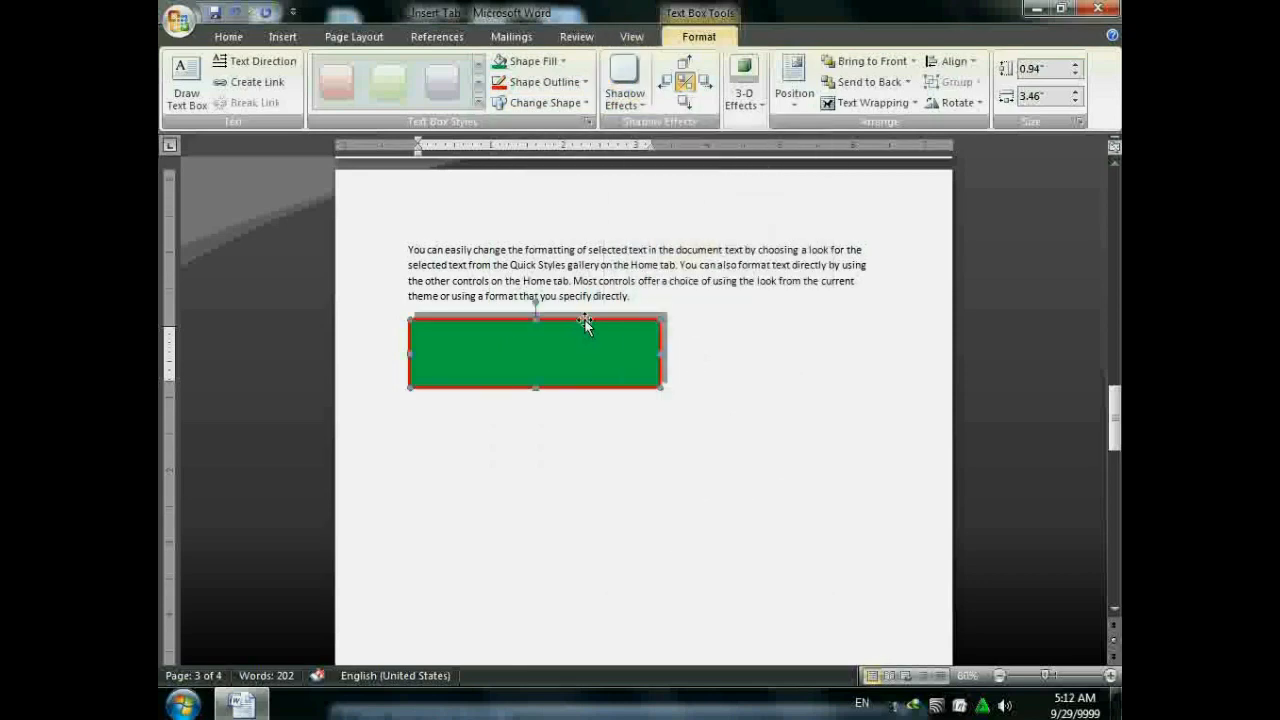
drag(585, 322, 633, 379)
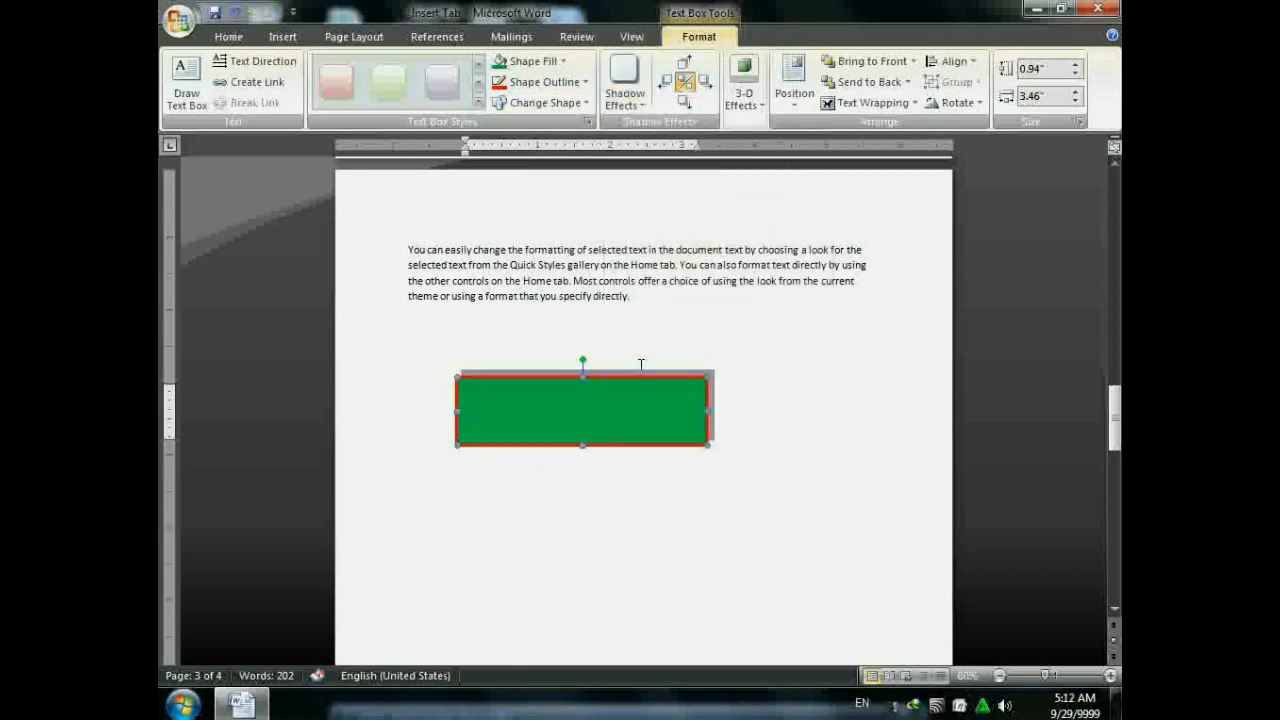
- Make the shadow light blue and nudge it up and left so it shows above the box
click(624, 80)
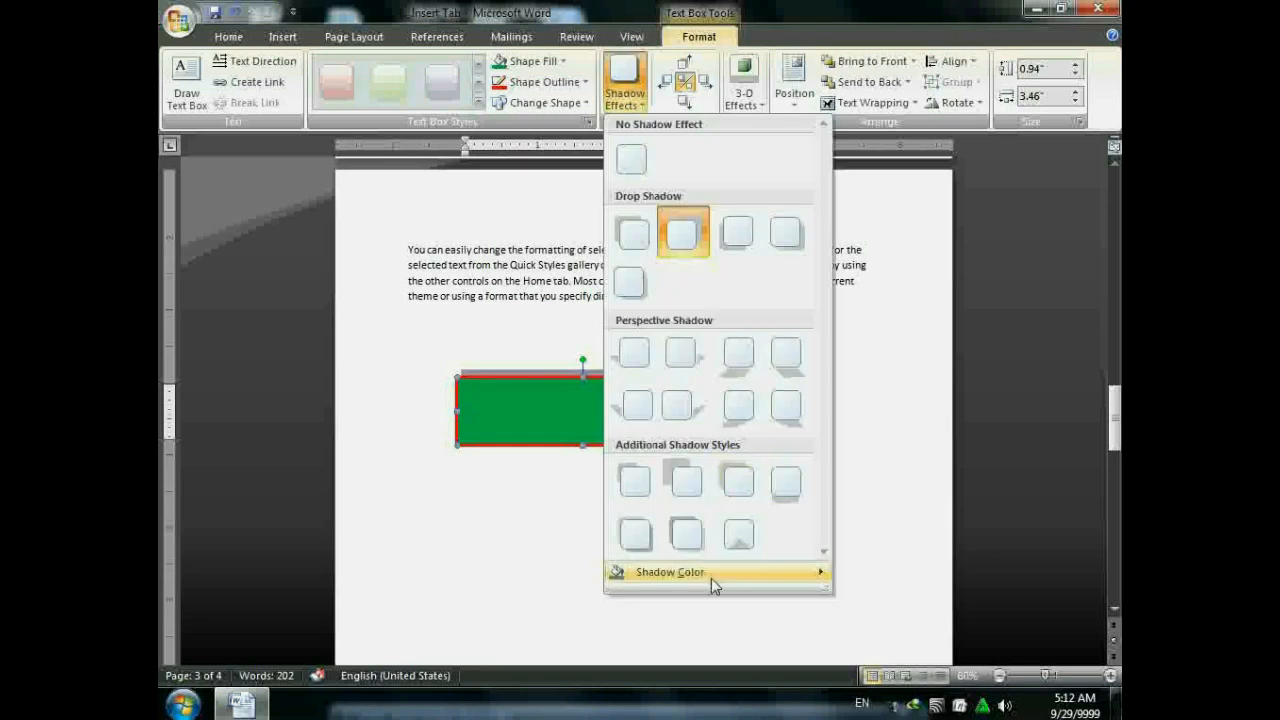
mouse_move(711, 582)
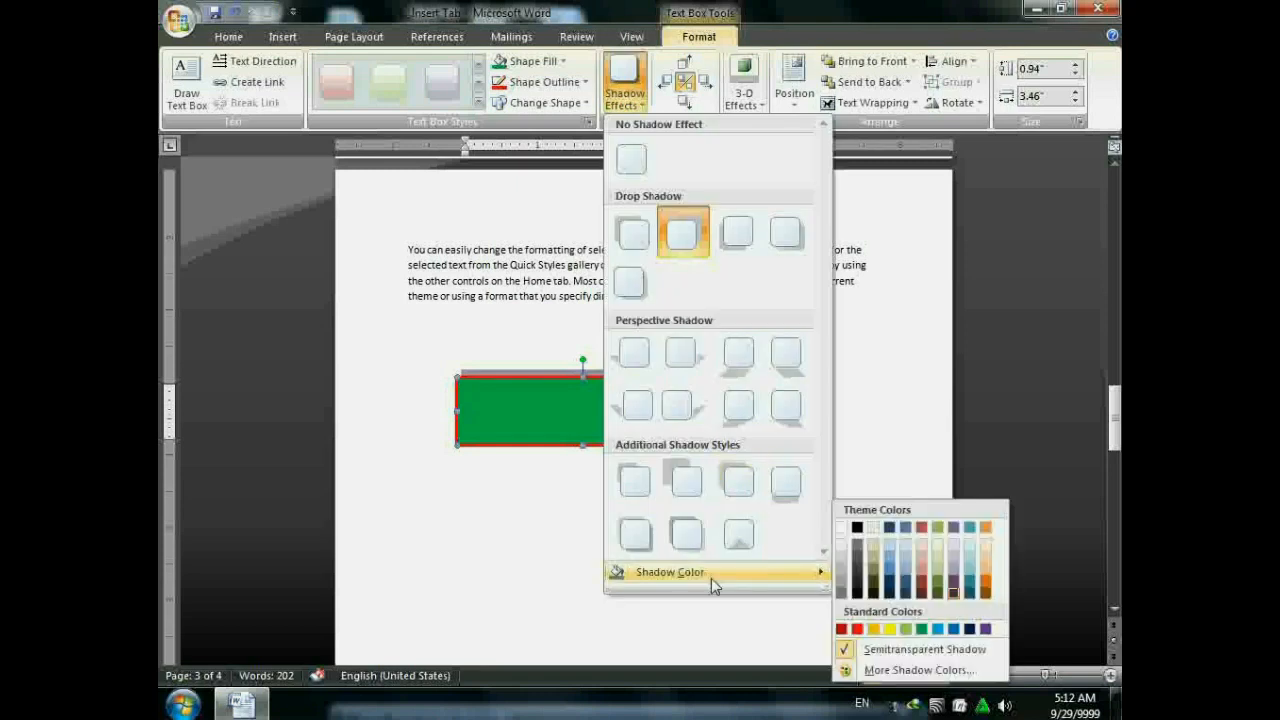
click(948, 628)
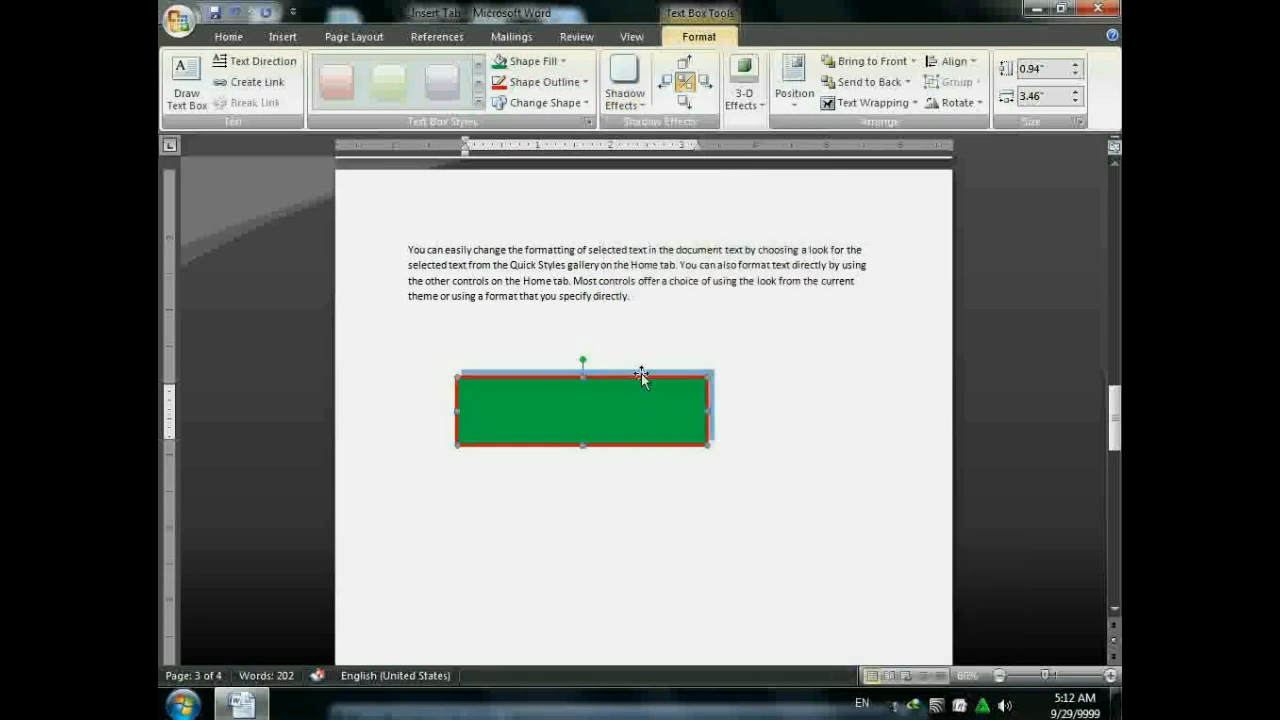
click(682, 66)
click(682, 66)
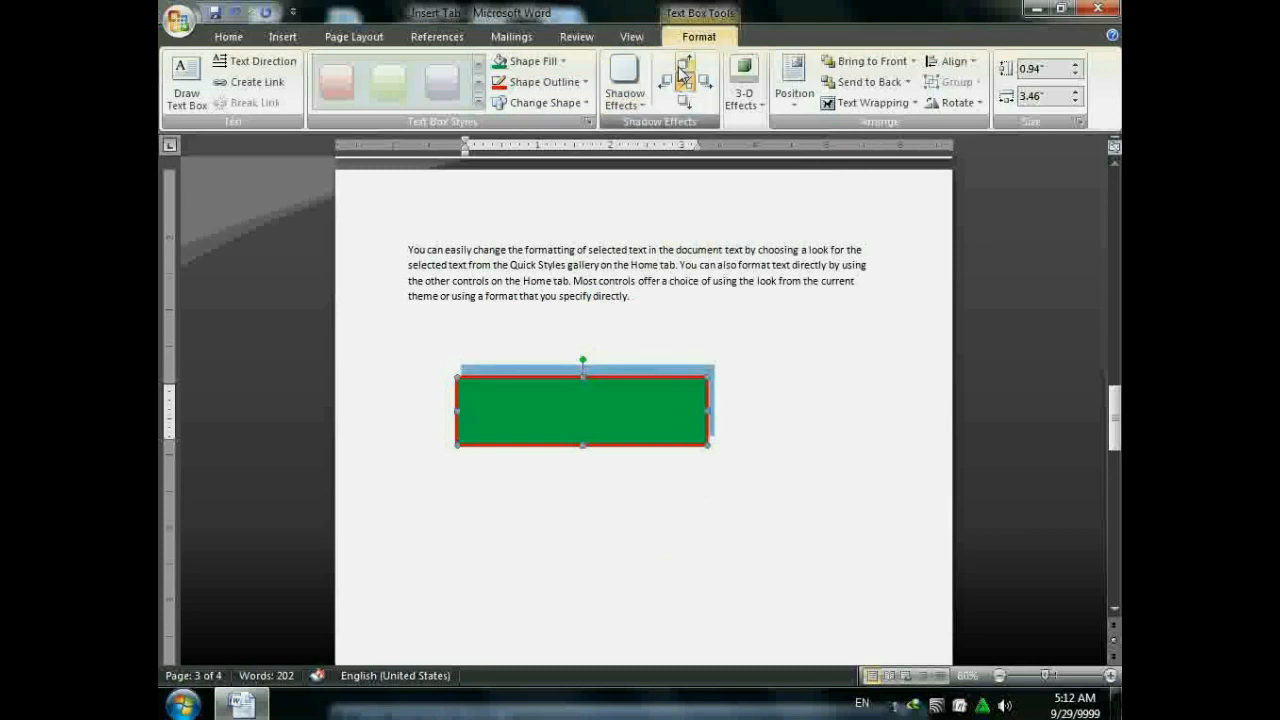
click(681, 67)
click(681, 67)
click(664, 80)
click(664, 80)
click(664, 80)
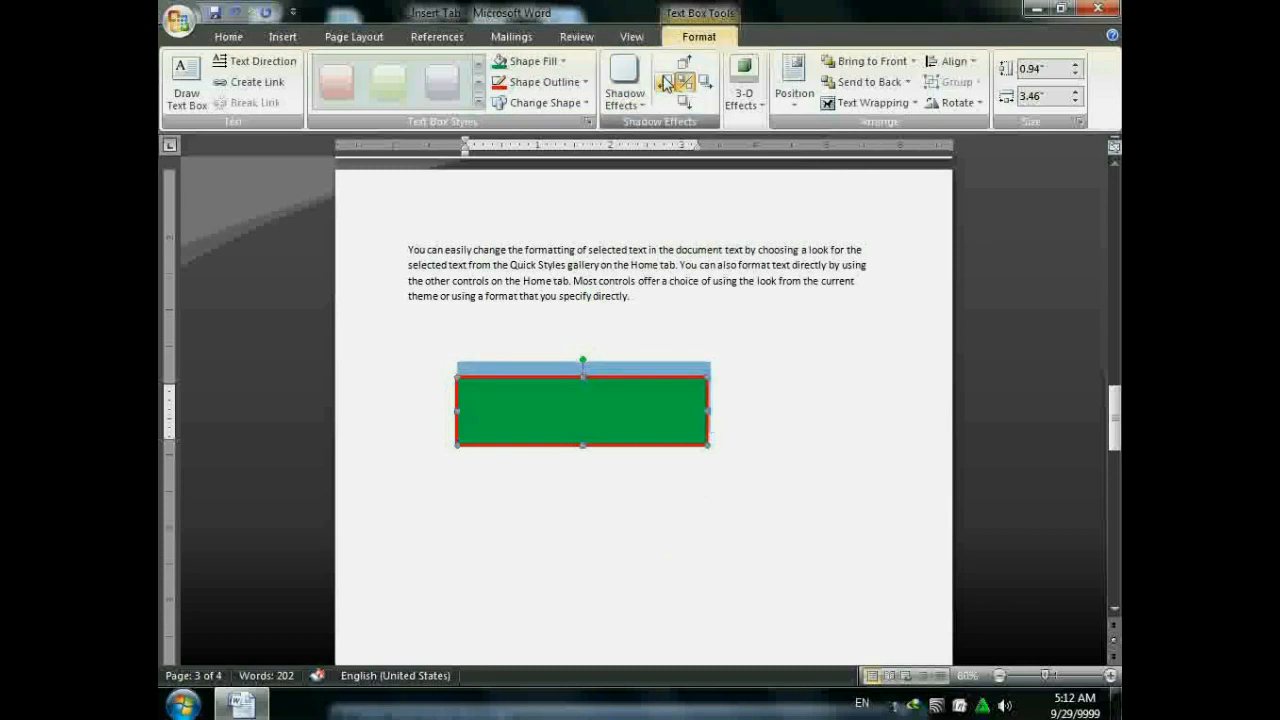
click(664, 80)
click(664, 80)
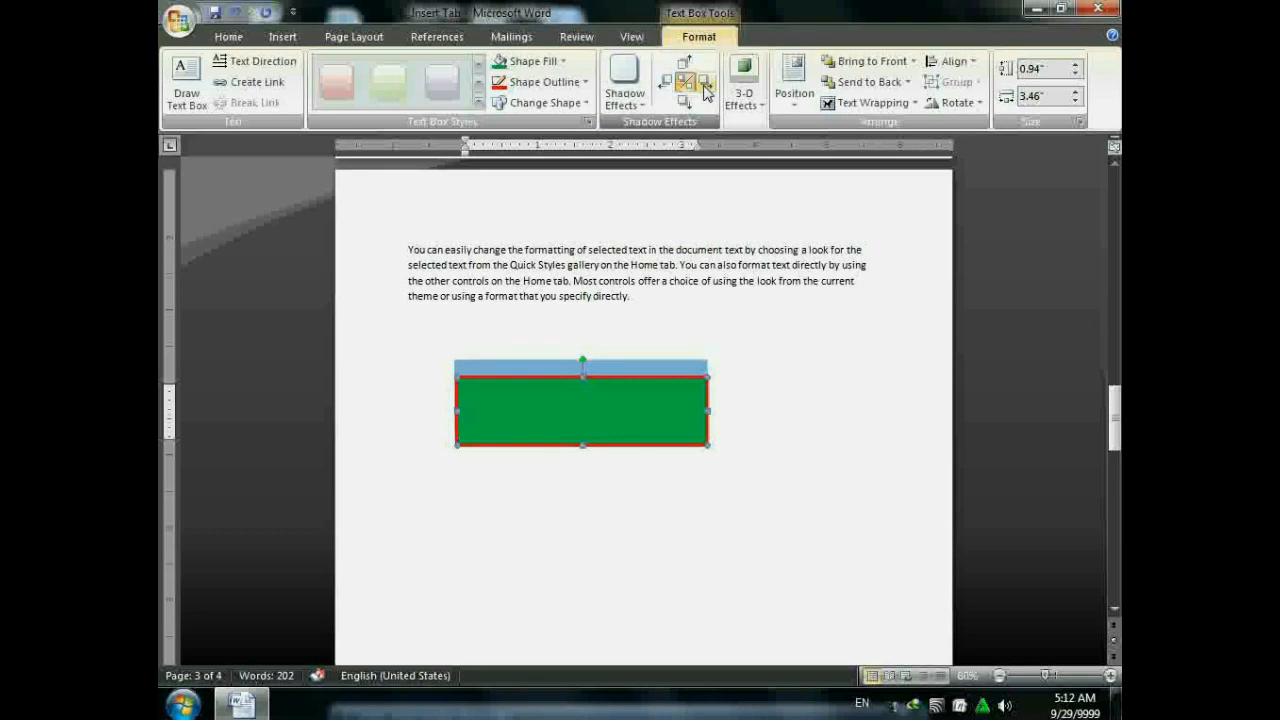
click(700, 77)
click(744, 90)
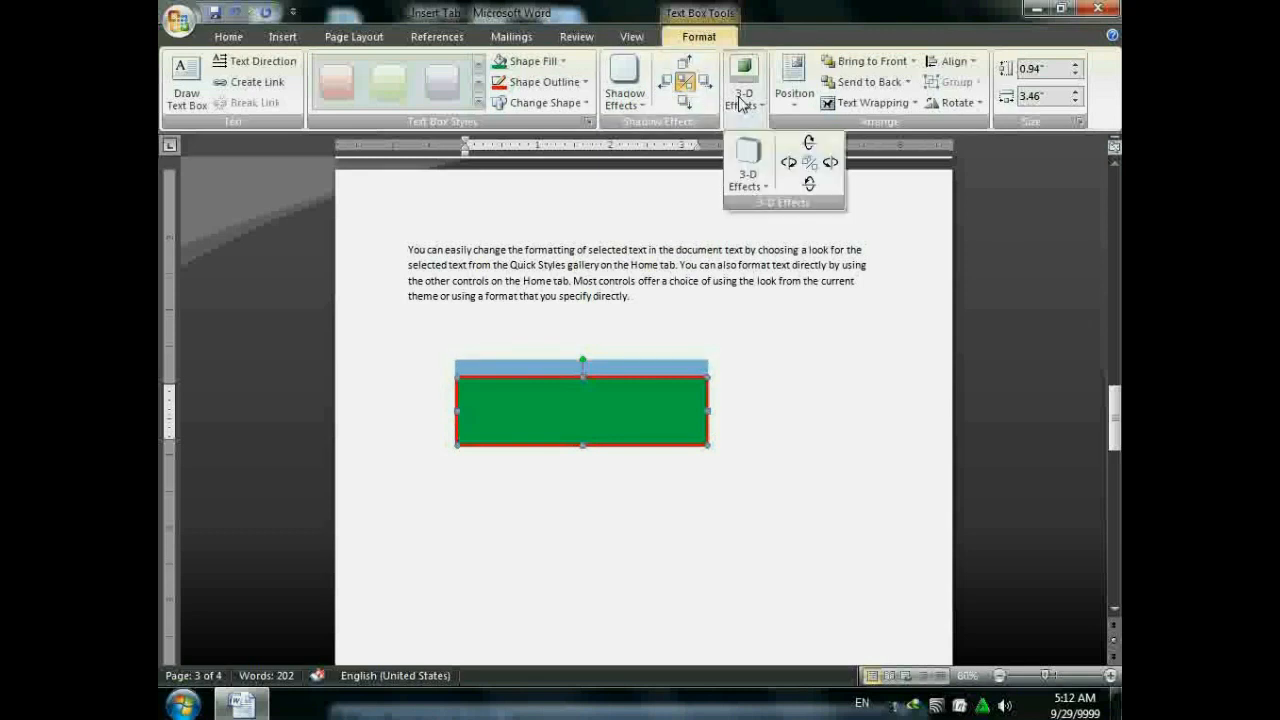
click(746, 168)
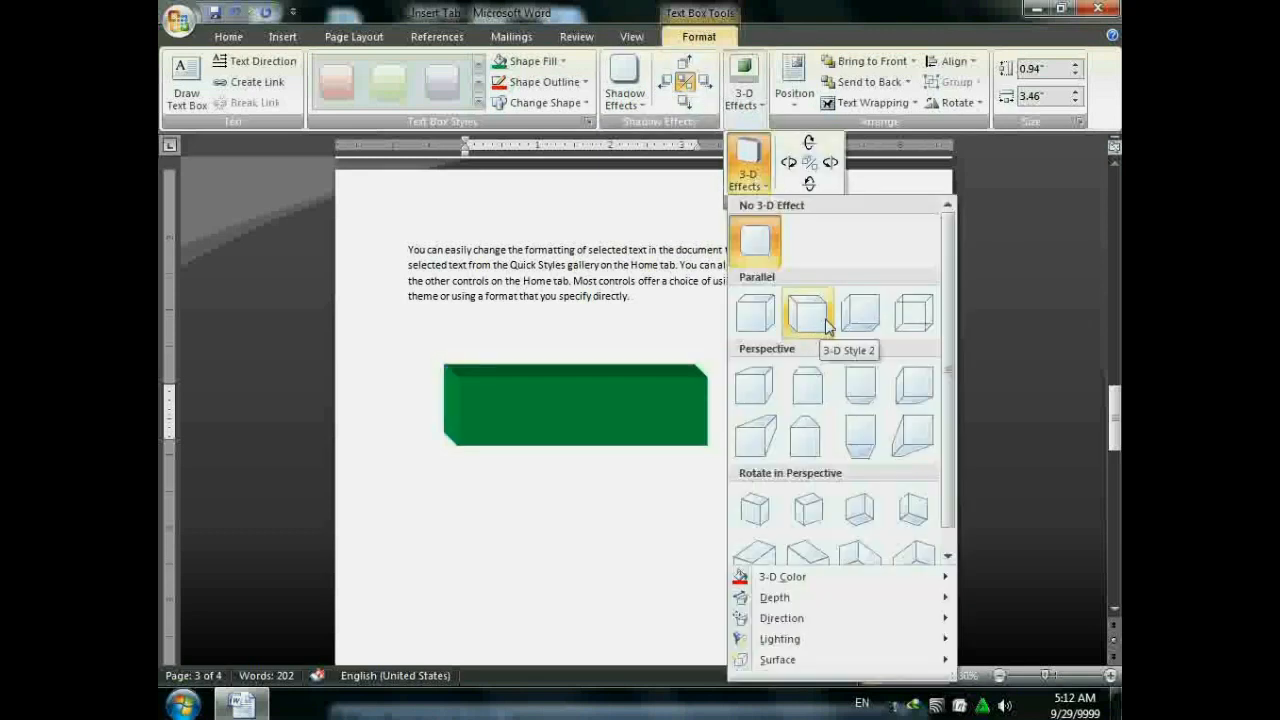
click(728, 9)
click(787, 87)
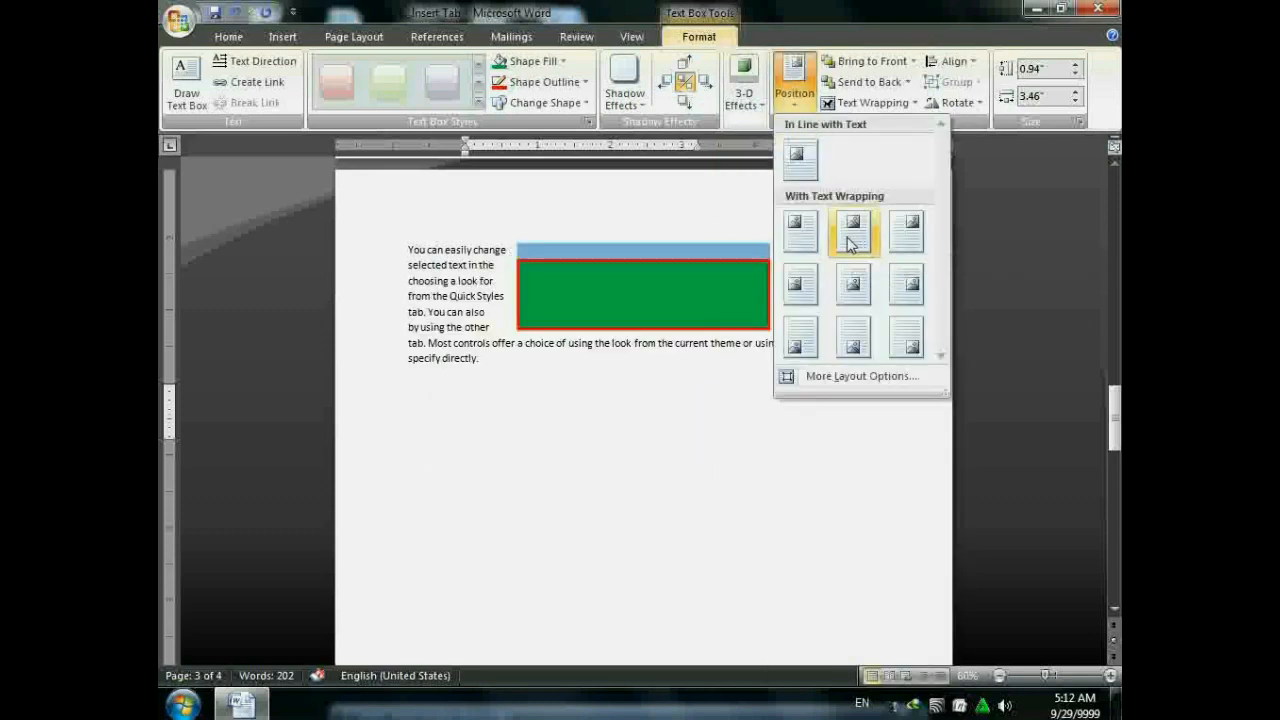
click(842, 296)
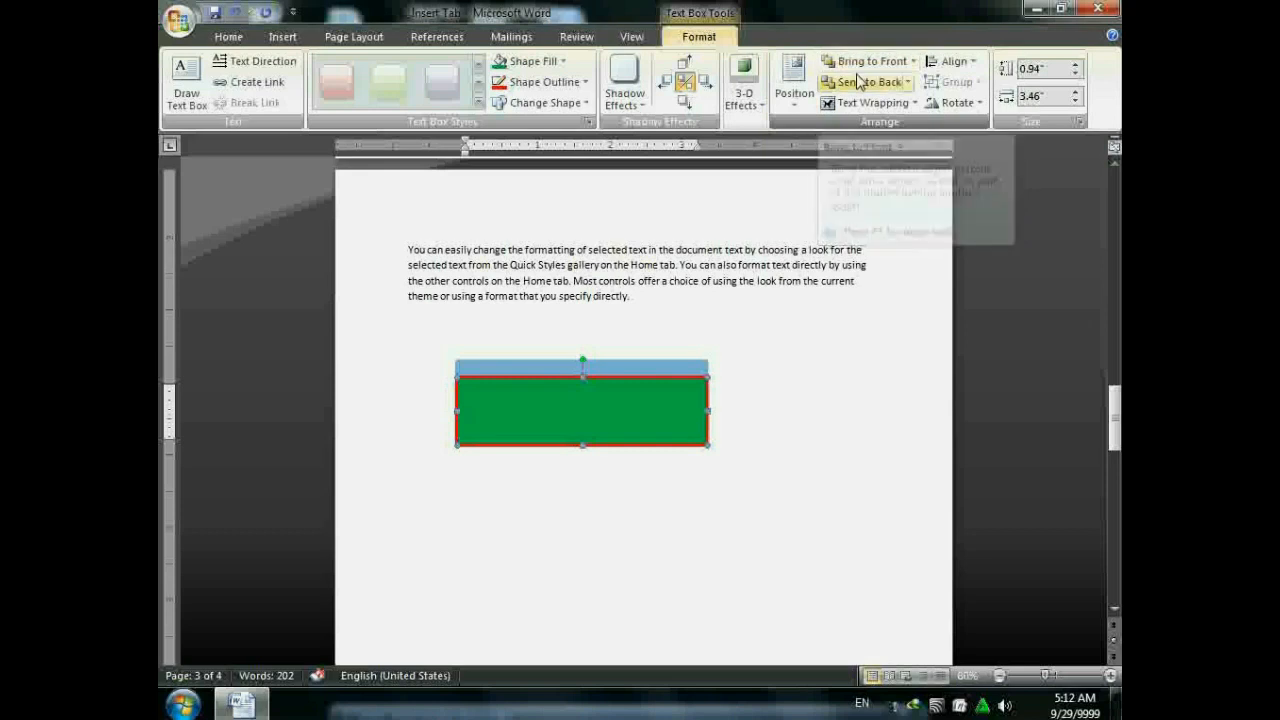
click(868, 102)
click(877, 210)
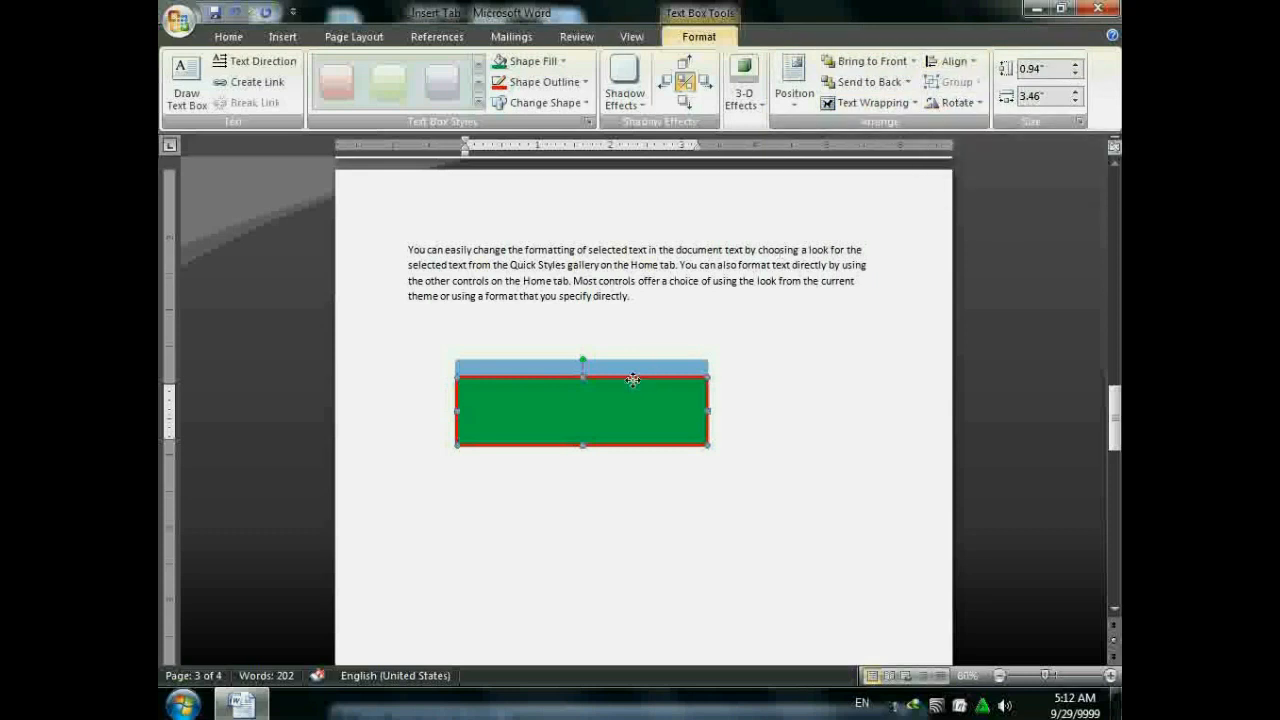
- Turn off the text box's shadow and move the box up just below the paragraph
click(685, 81)
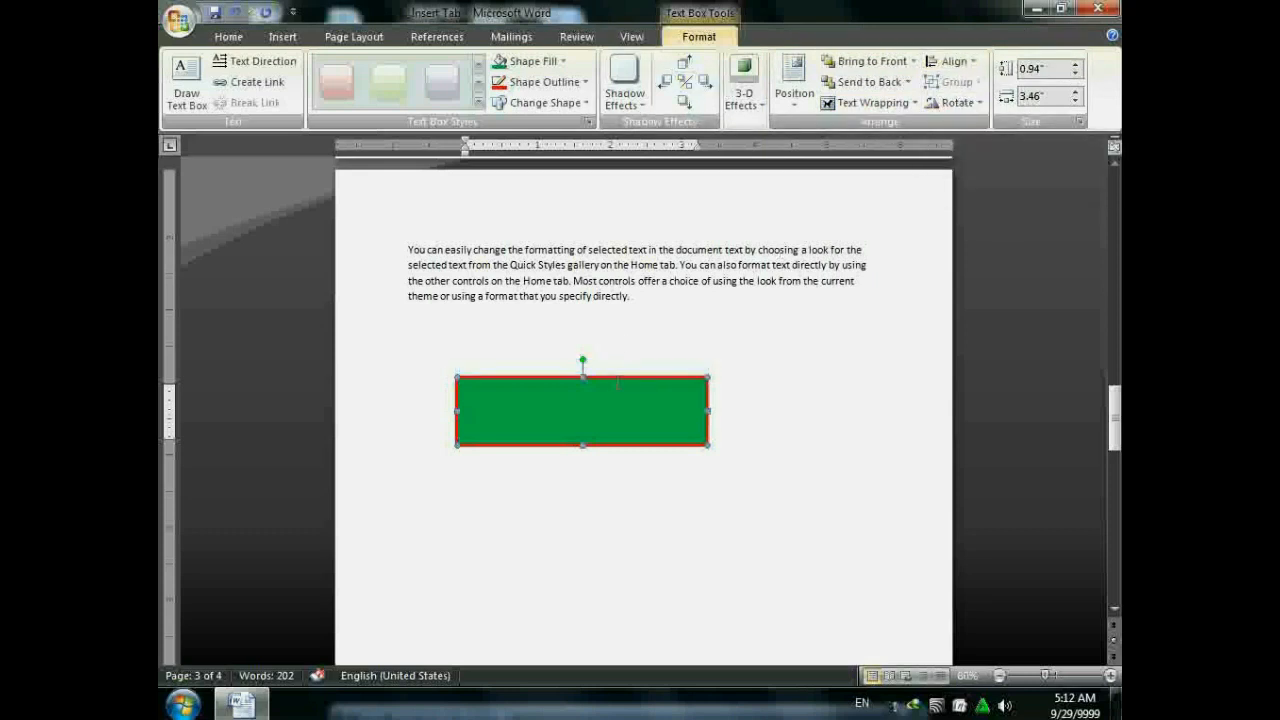
drag(620, 378, 687, 328)
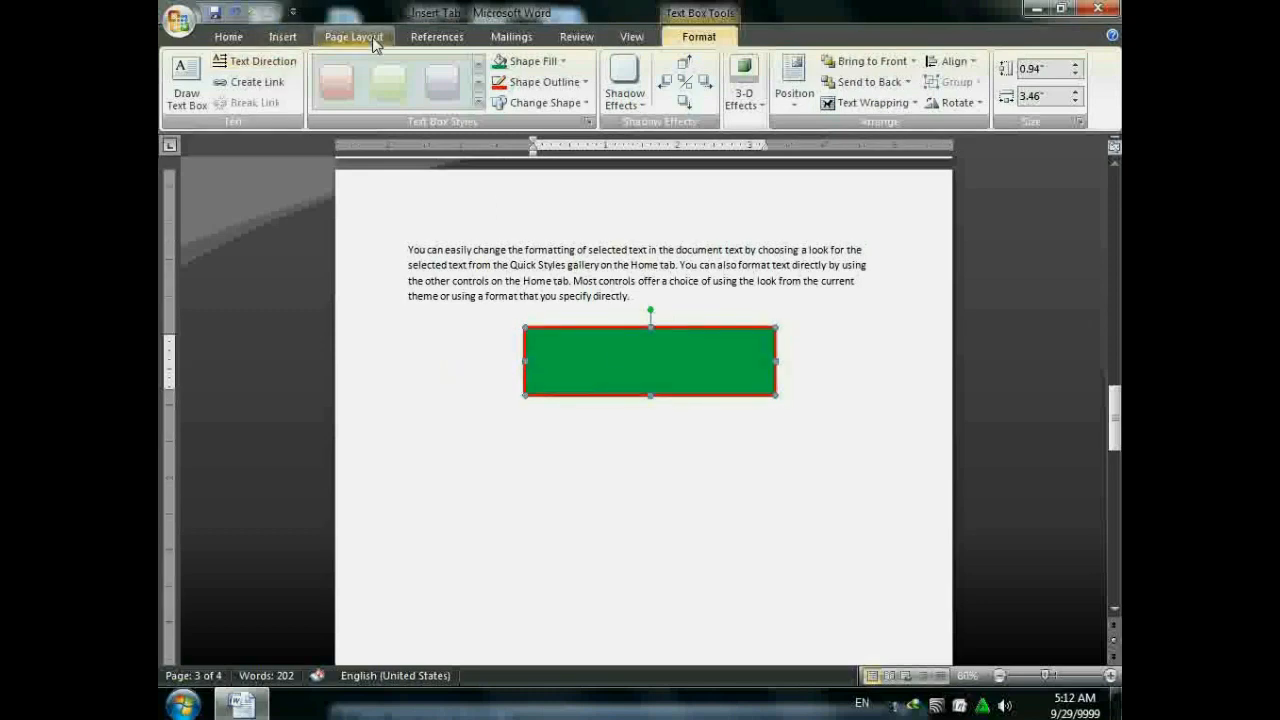
click(283, 37)
click(410, 90)
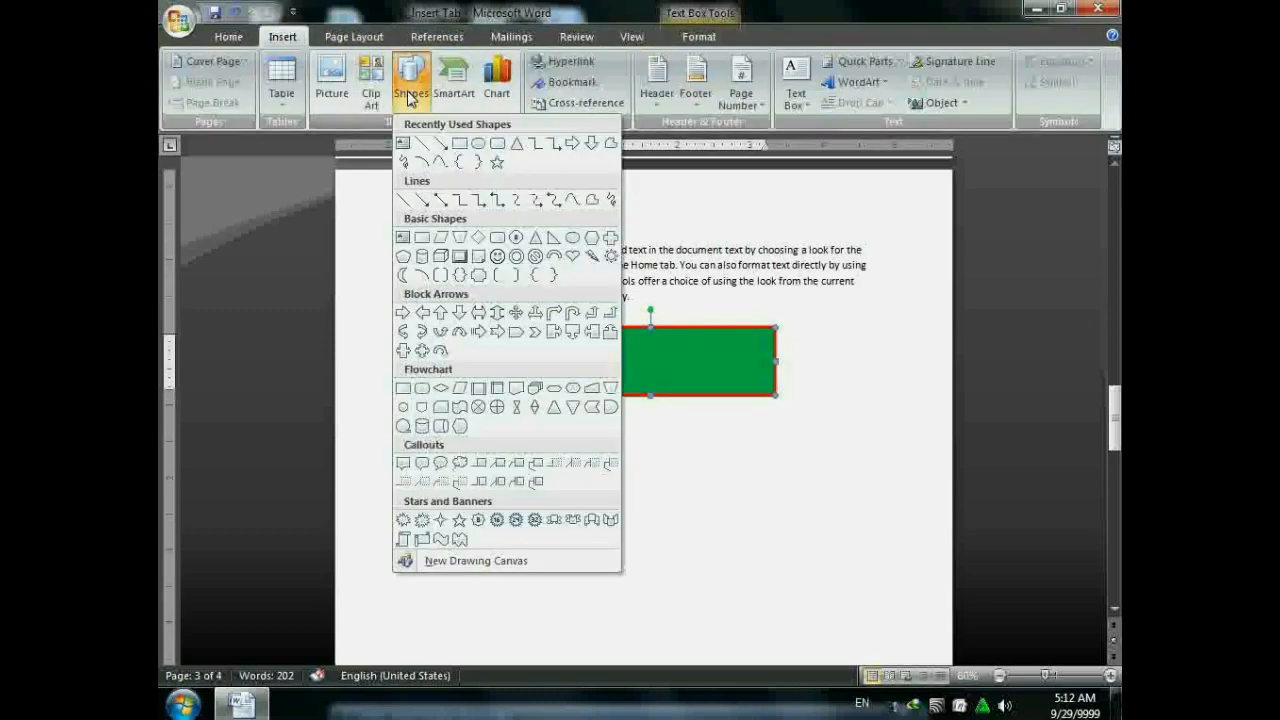
- Draw a white oval inside the green box, undoing accidental moves of box and oval
click(478, 144)
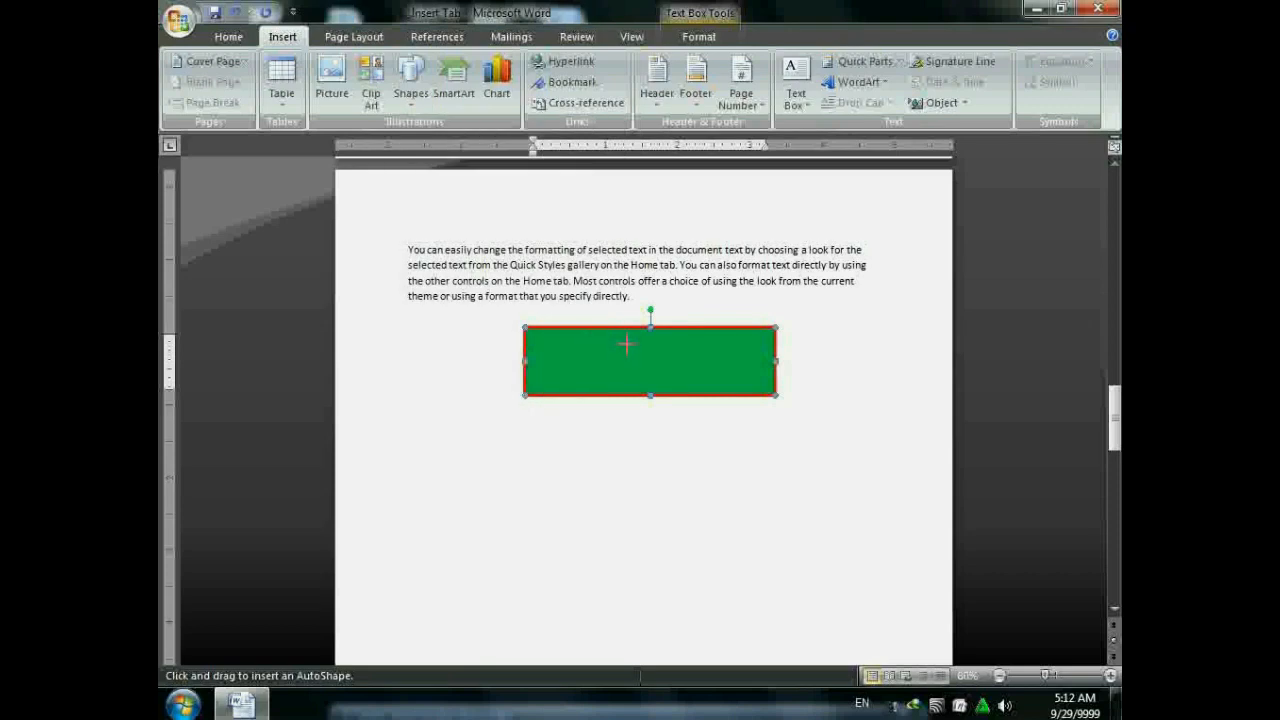
drag(676, 373, 626, 343)
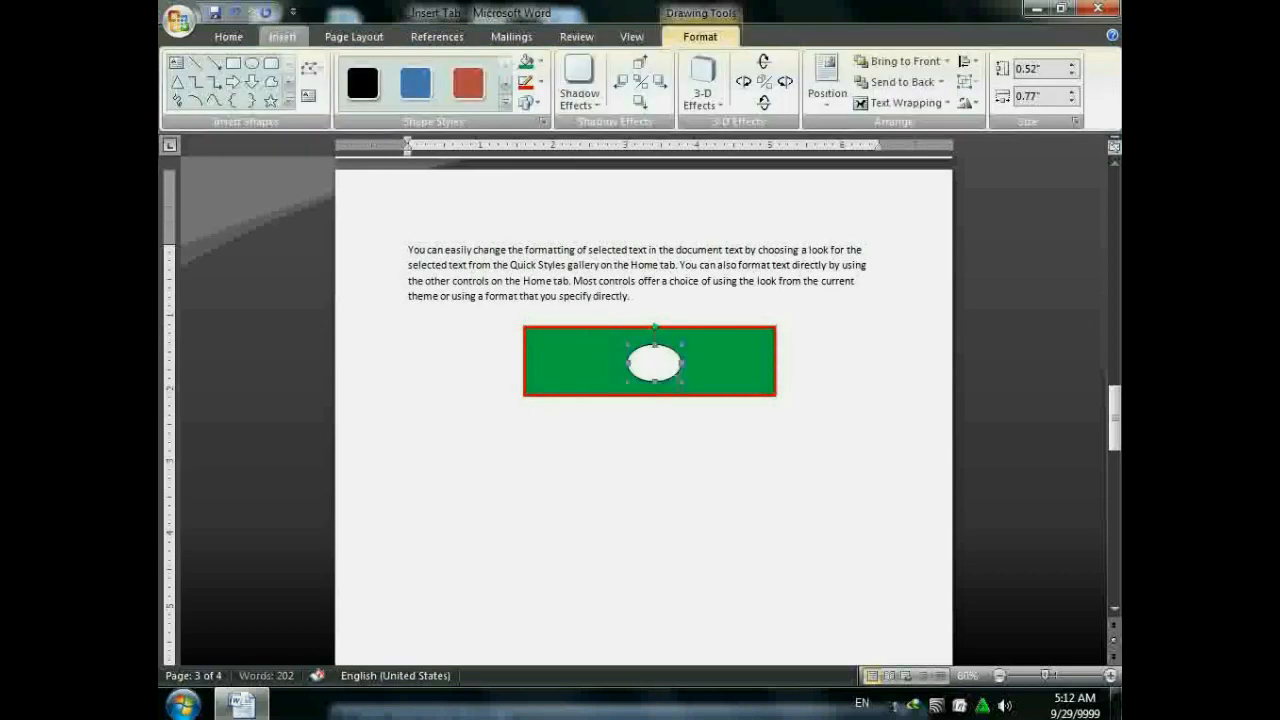
click(690, 395)
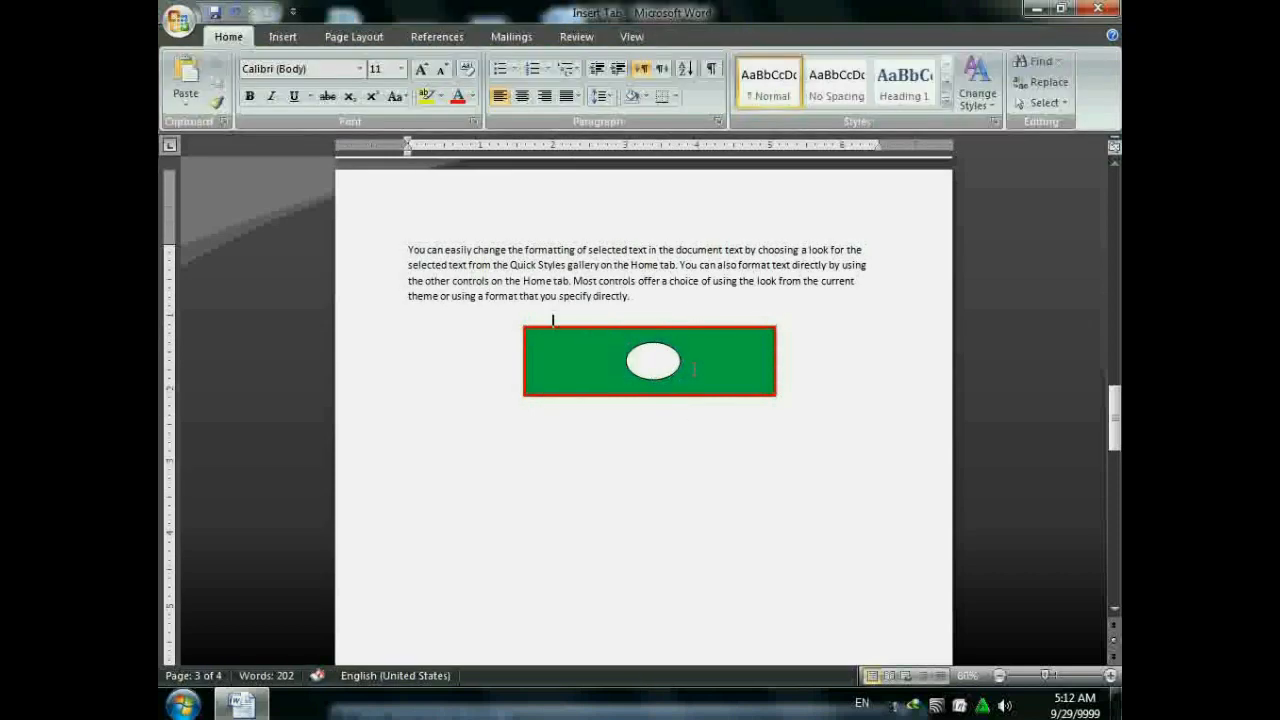
drag(788, 305, 880, 283)
drag(651, 357, 645, 409)
key(ctrl+z)
key(ctrl+z)
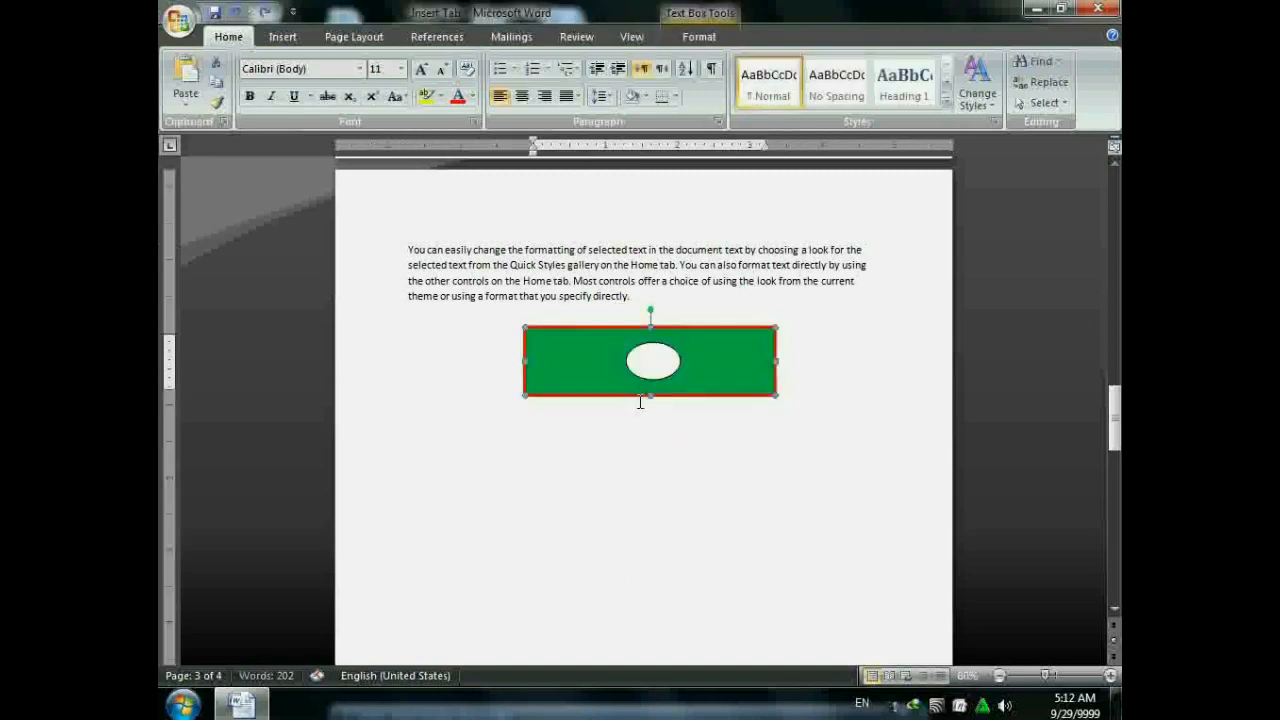
- Select the green text box and the white oval together and group them
click(466, 571)
click(680, 330)
click(687, 38)
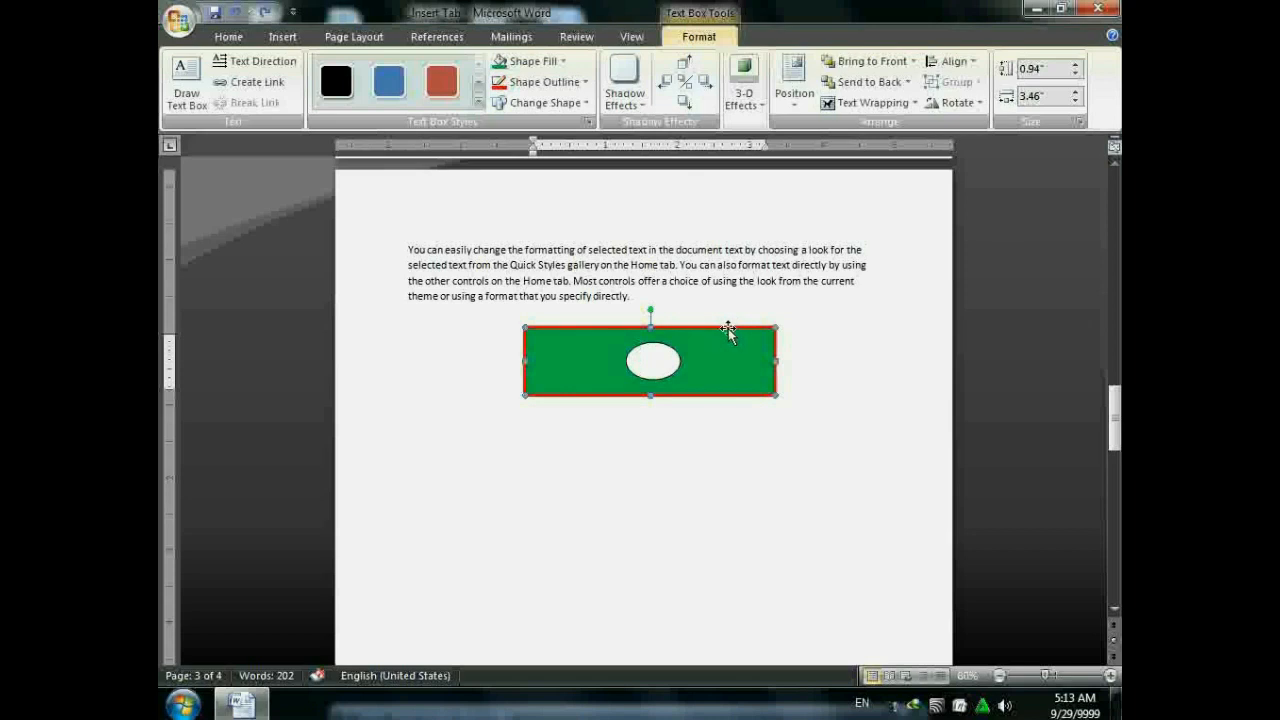
click(648, 366)
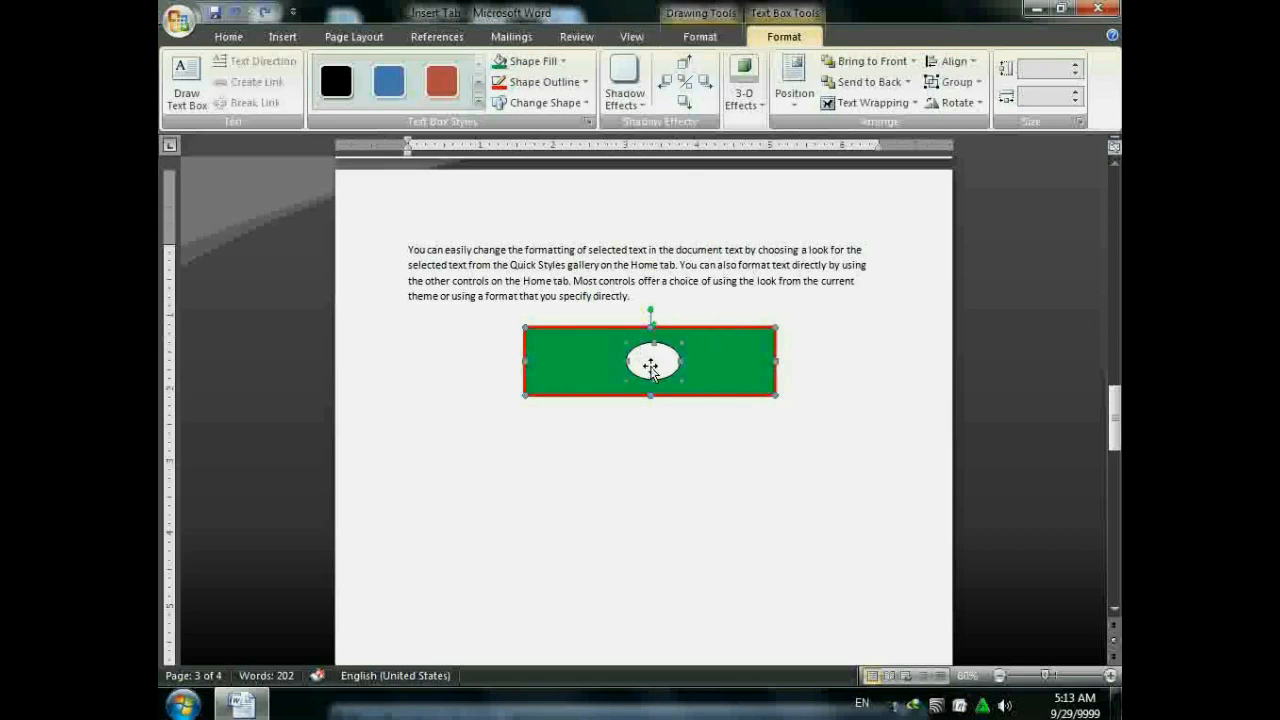
click(952, 82)
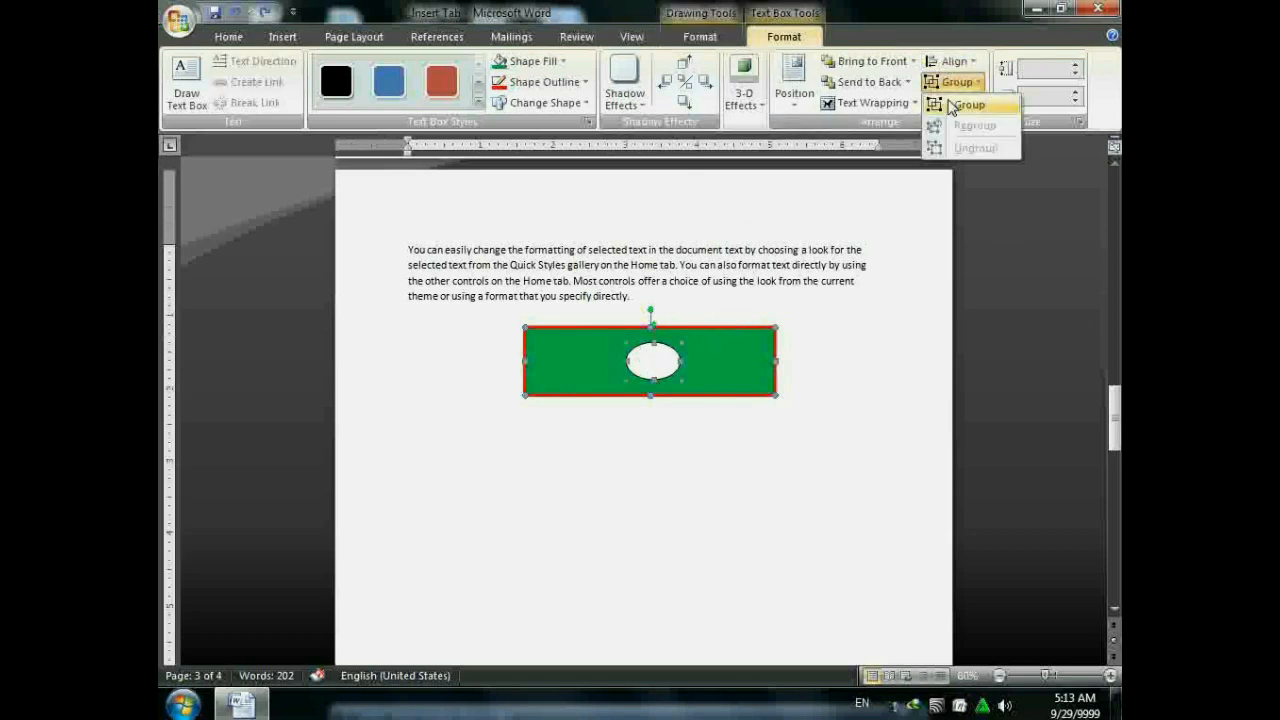
click(960, 105)
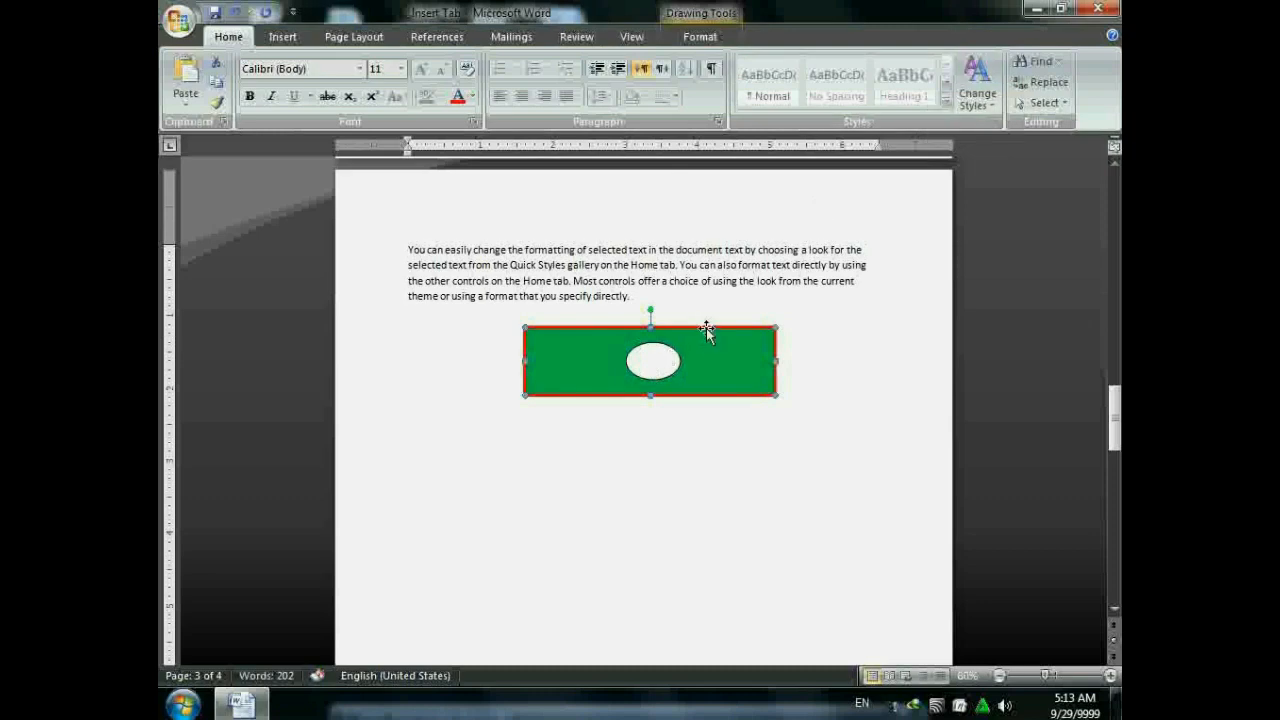
- Shift the group slightly right, then ungroup the oval and text box
drag(706, 331, 836, 336)
drag(836, 338, 755, 322)
click(932, 84)
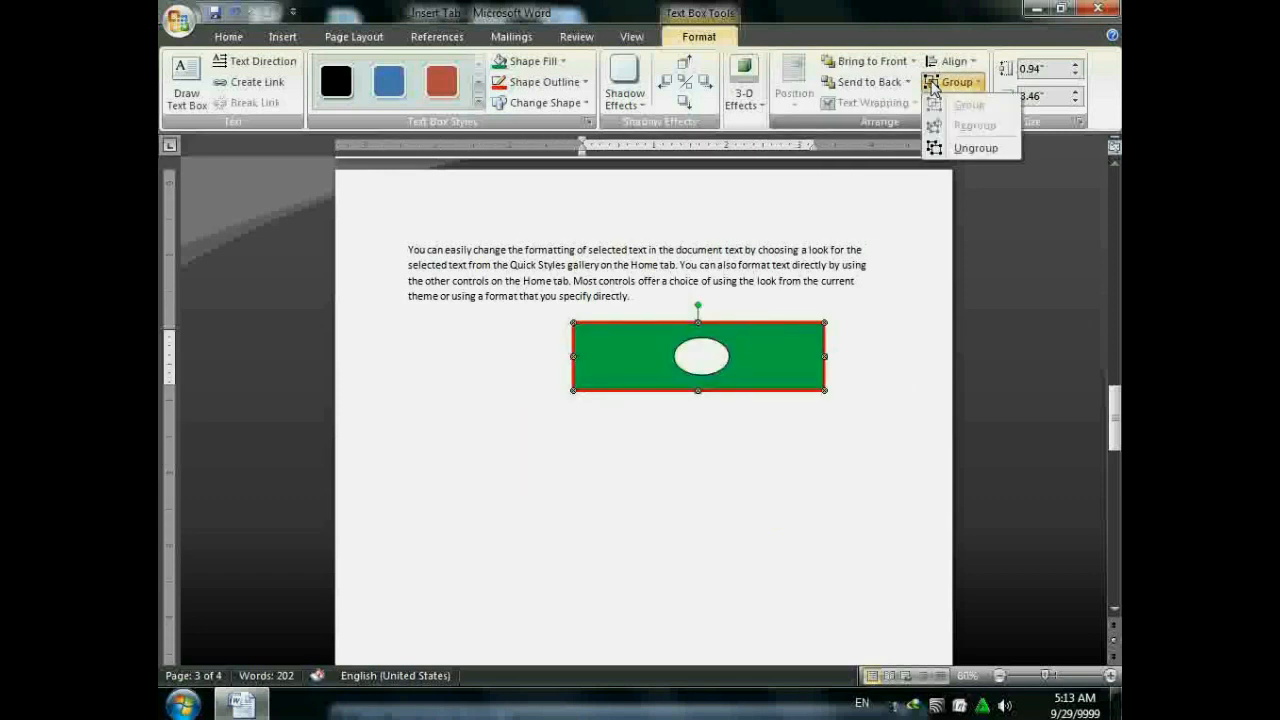
click(970, 148)
click(686, 449)
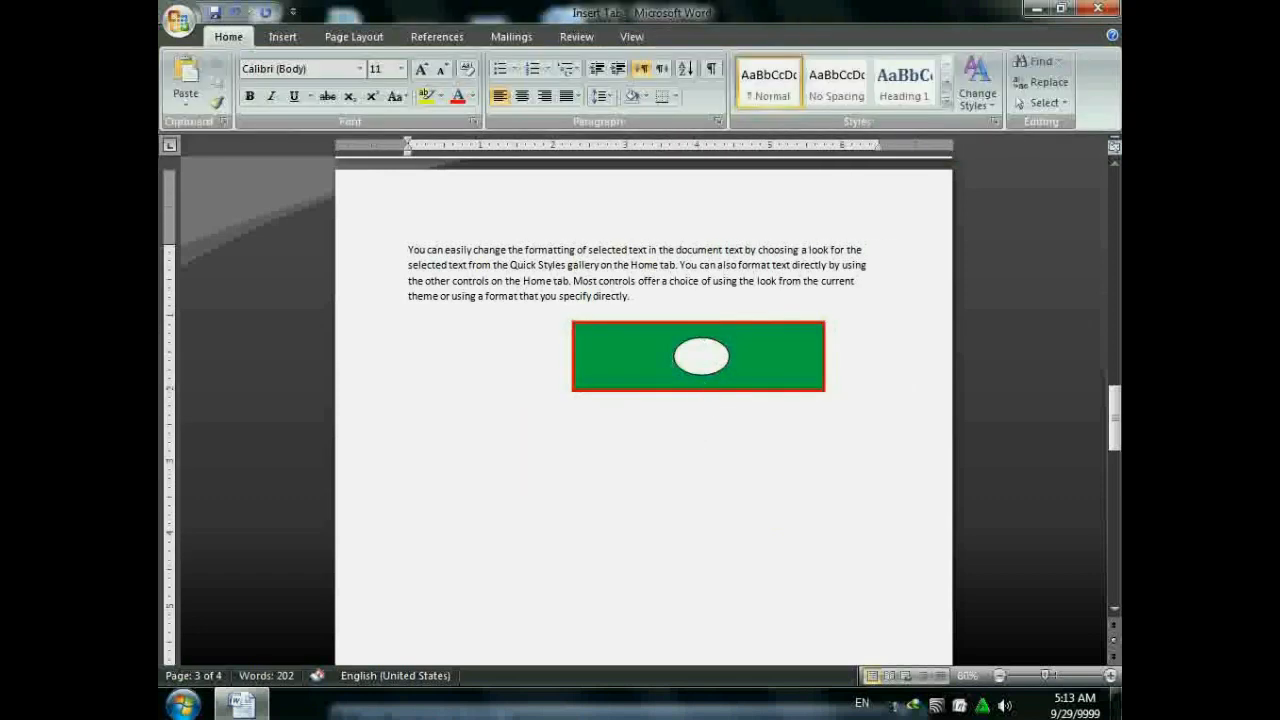
- Delete the green text box, then the white oval below the page 3 paragraph
click(280, 37)
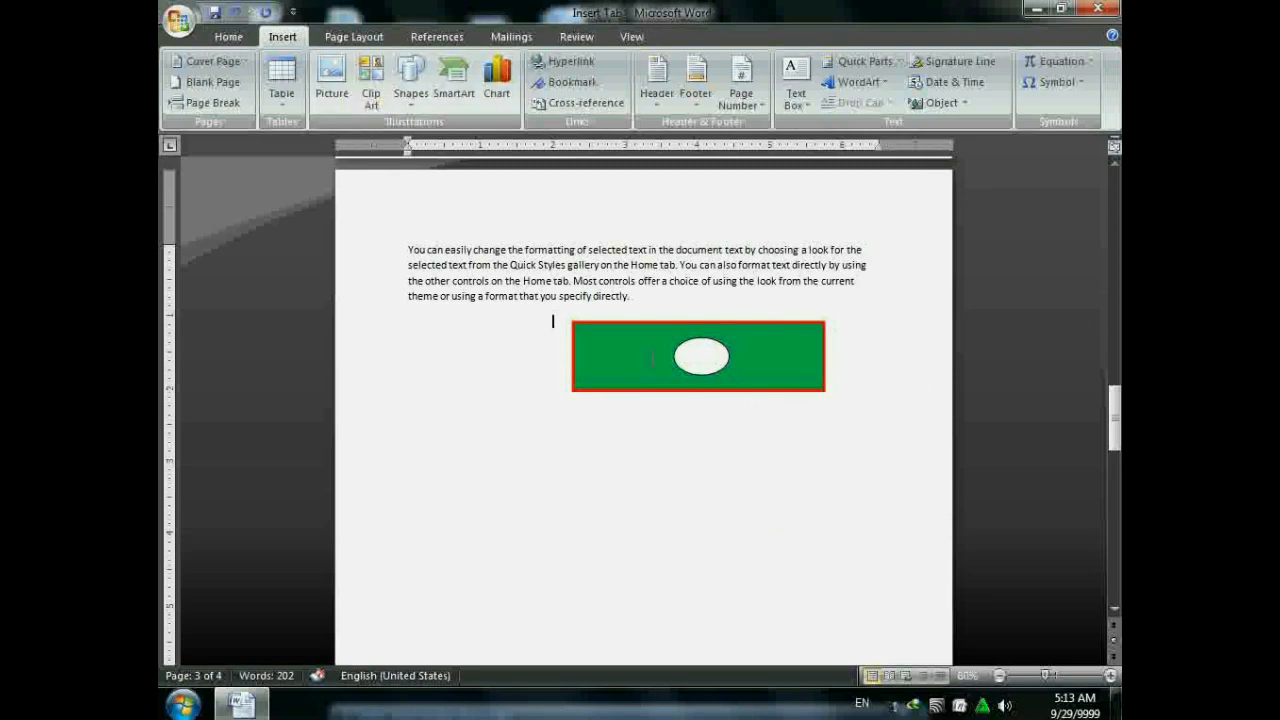
click(680, 330)
key(Delete)
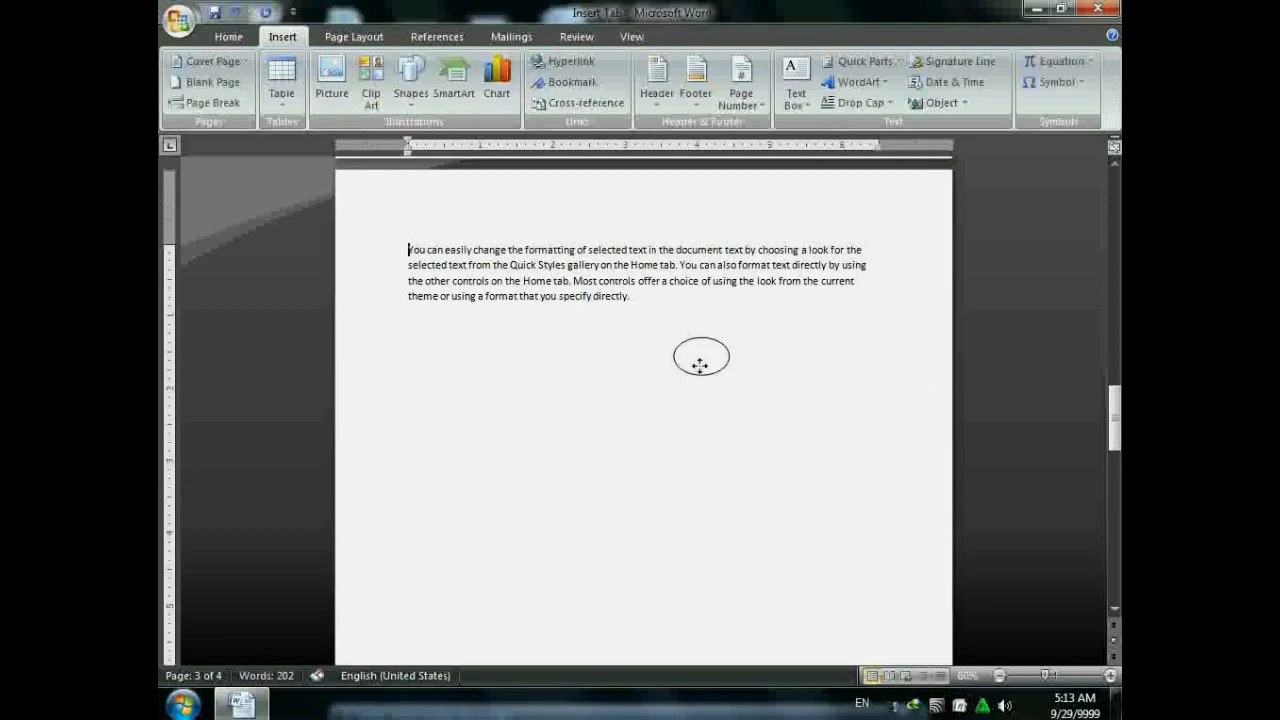
click(700, 365)
key(Delete)
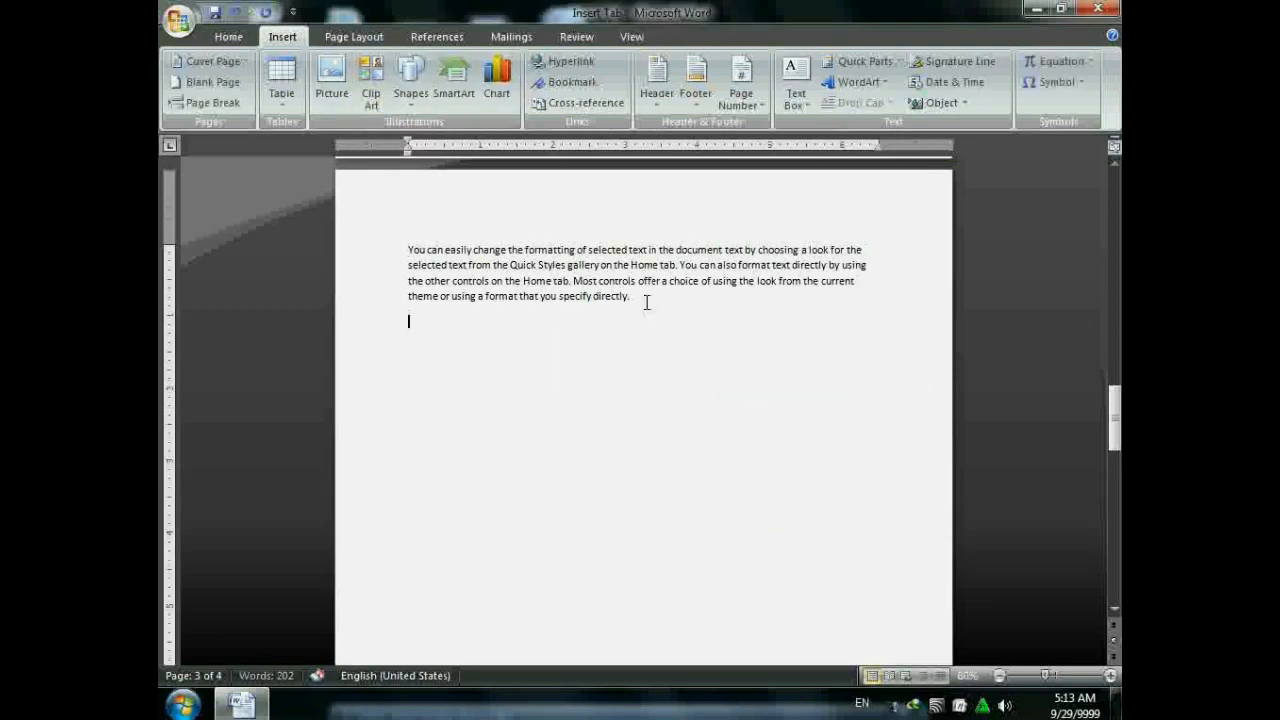
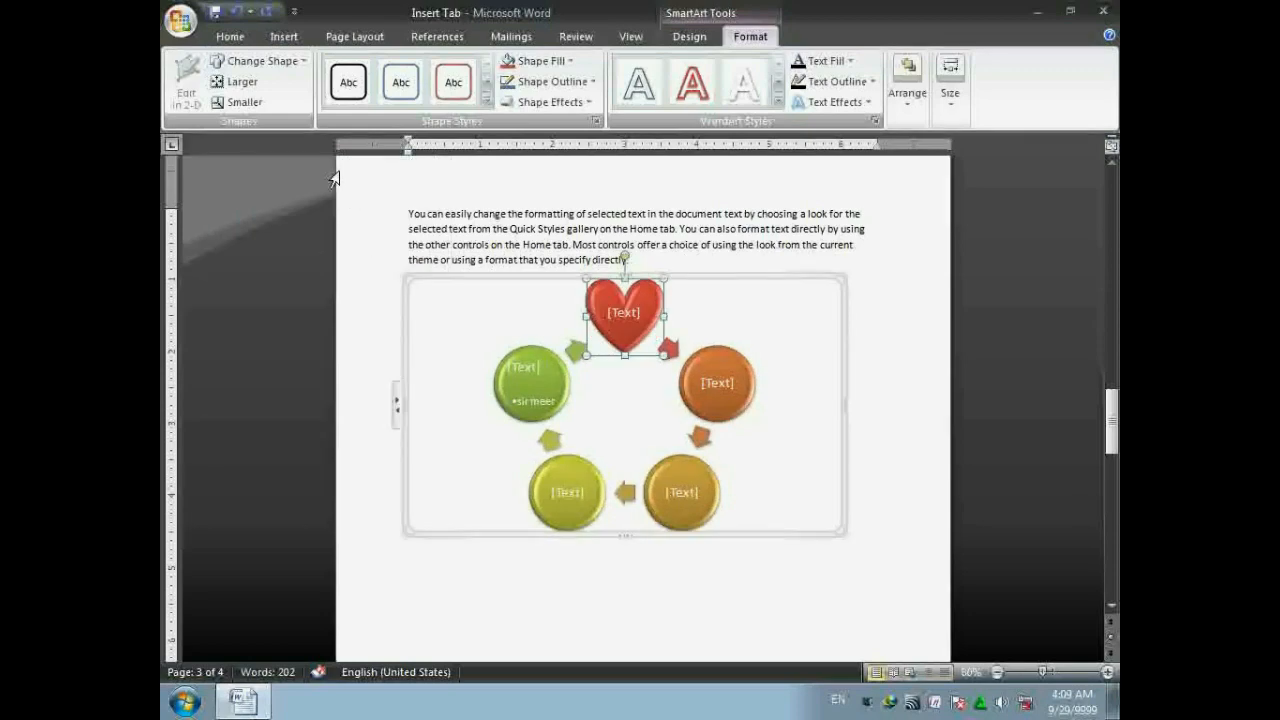
- Enlarge the heart shape three times, then shrink it back to its original size
click(236, 84)
click(236, 84)
click(236, 84)
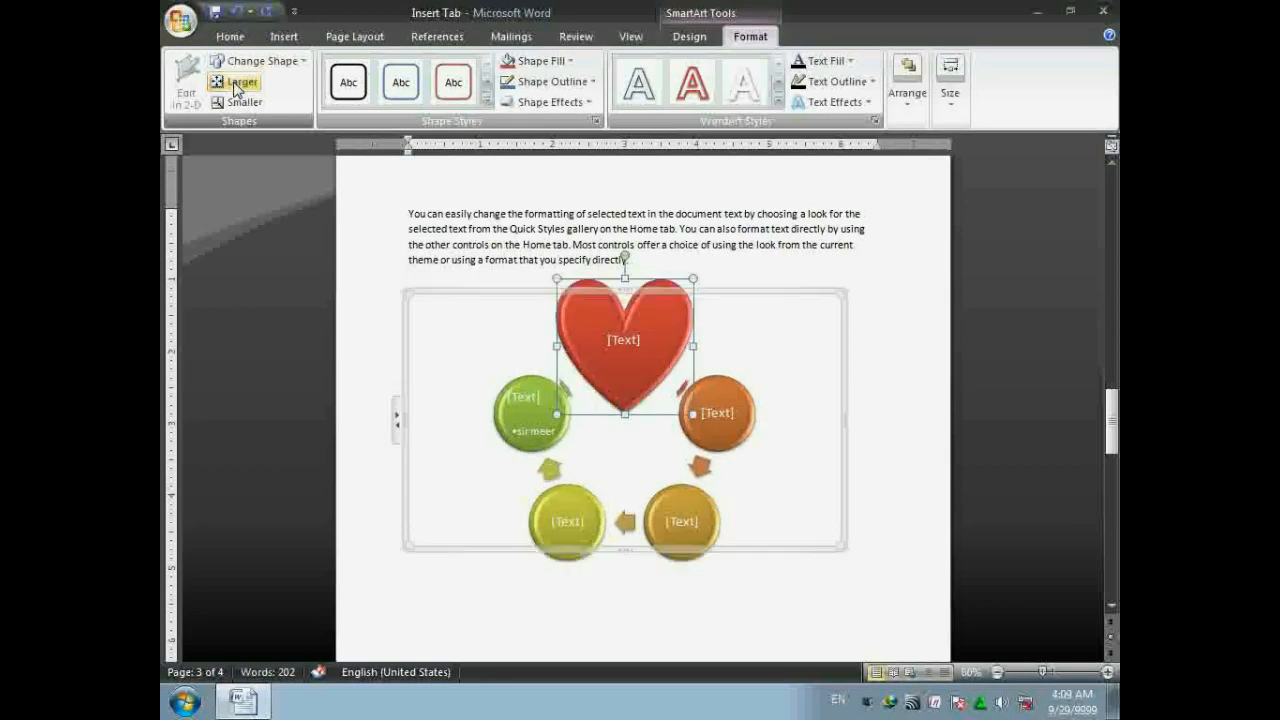
click(236, 104)
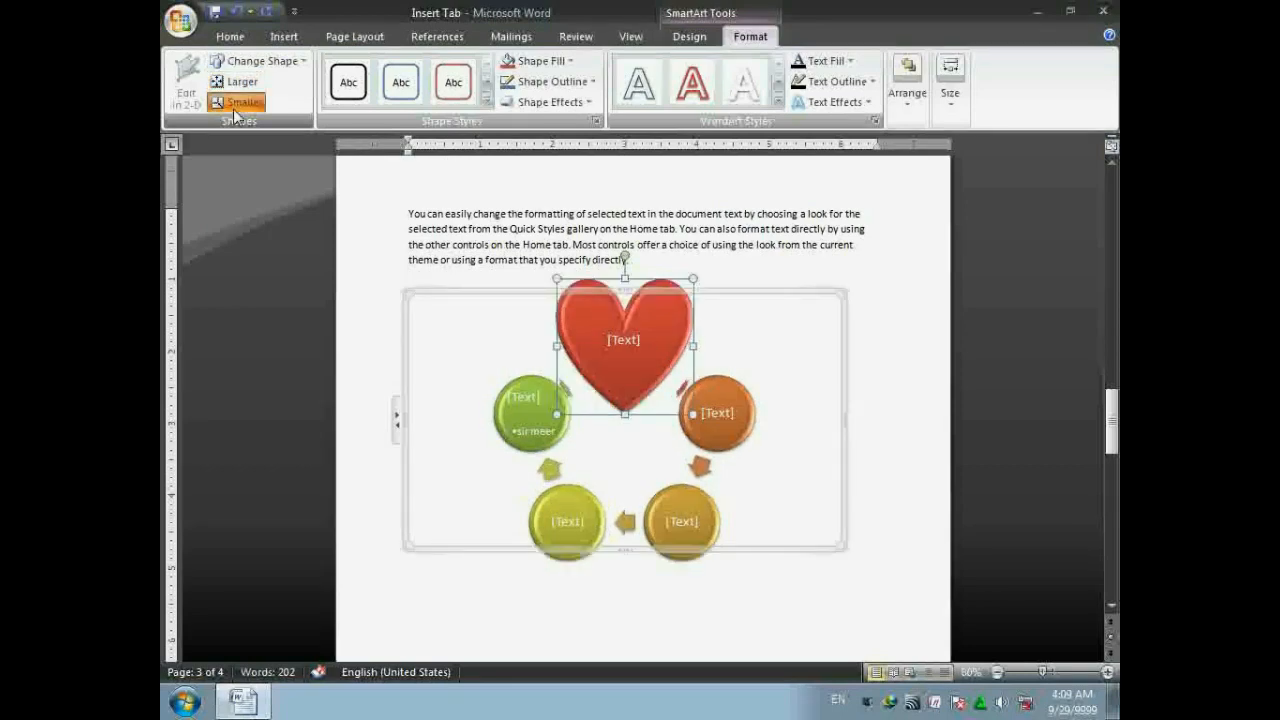
click(236, 104)
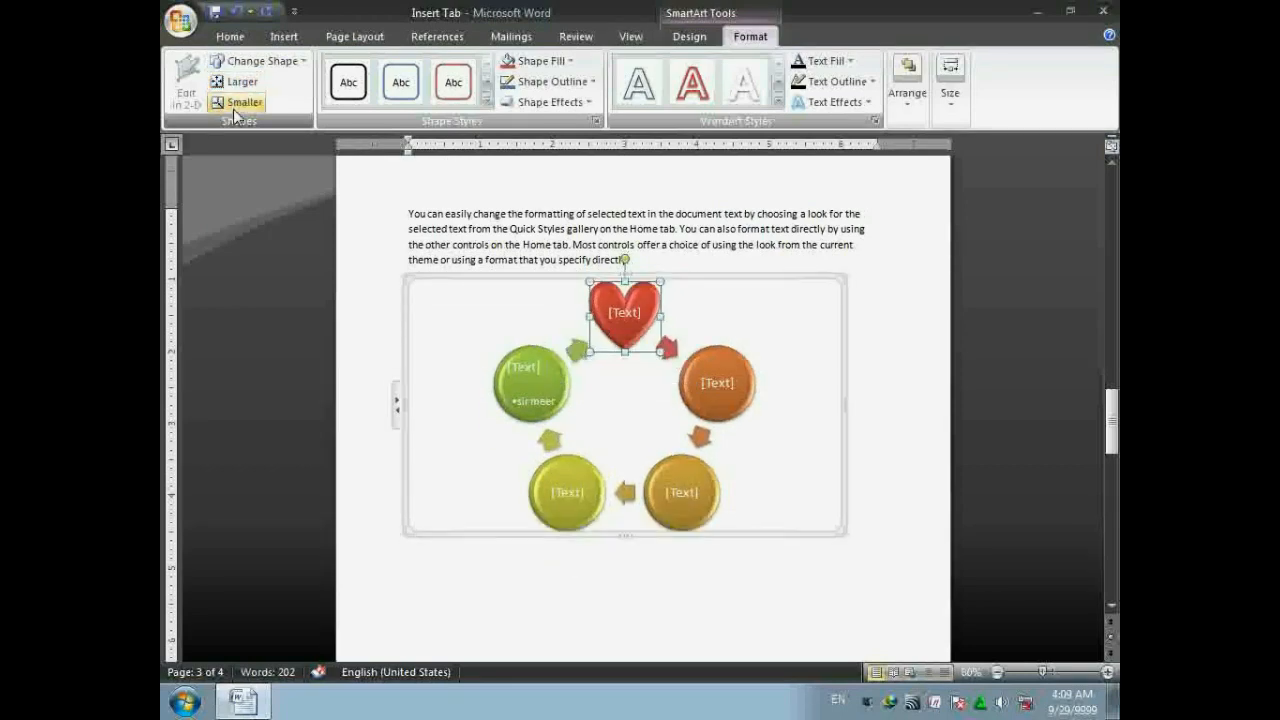
- Apply the green filled shape style to the heart, then fill it solid blue
click(489, 107)
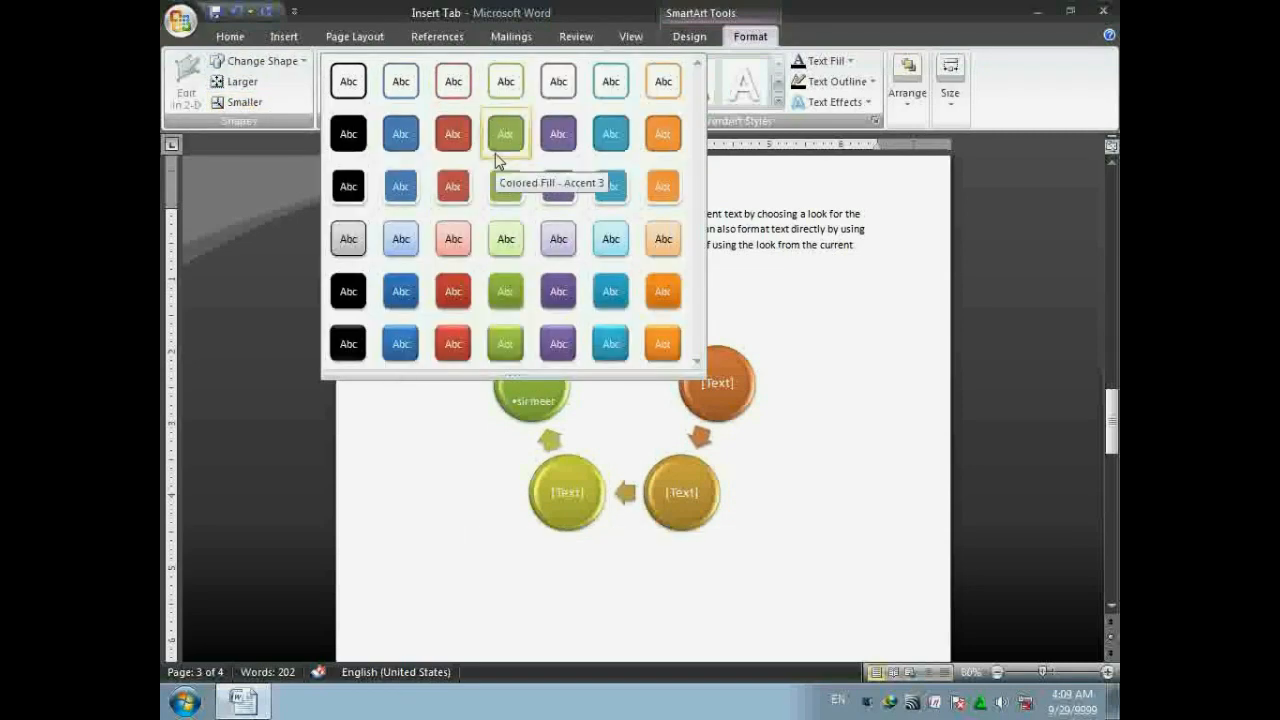
click(507, 155)
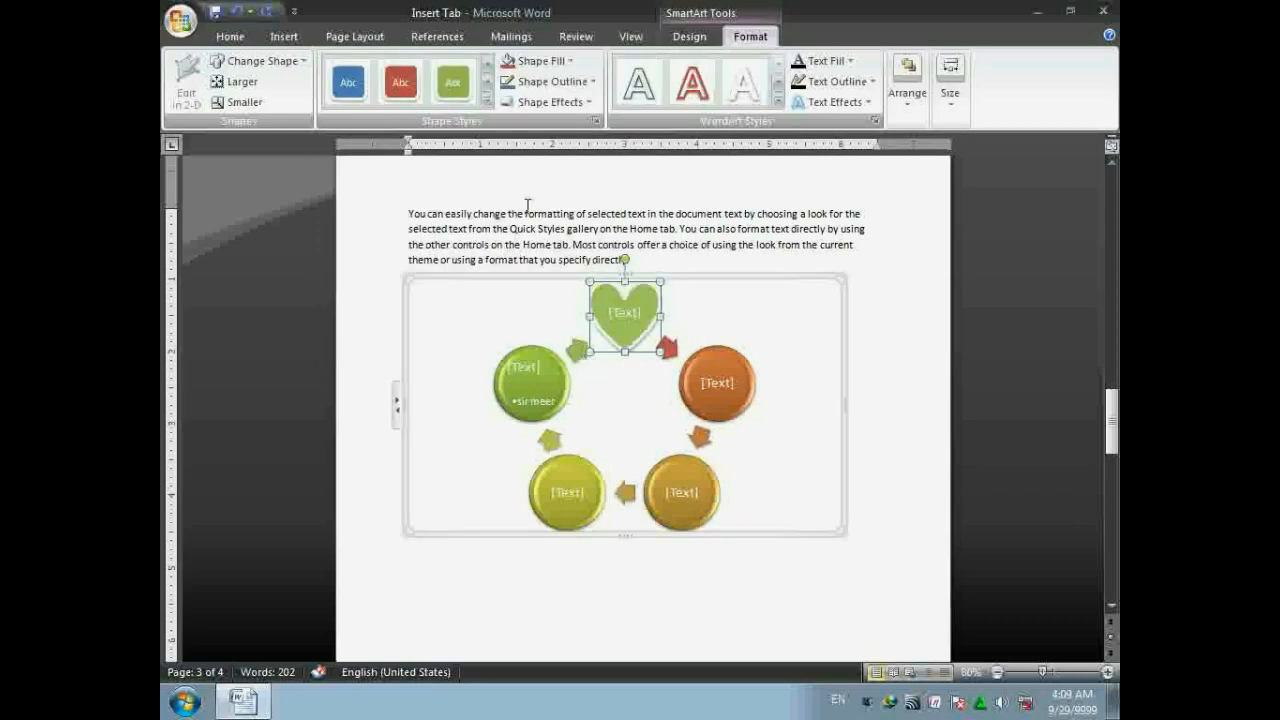
click(545, 61)
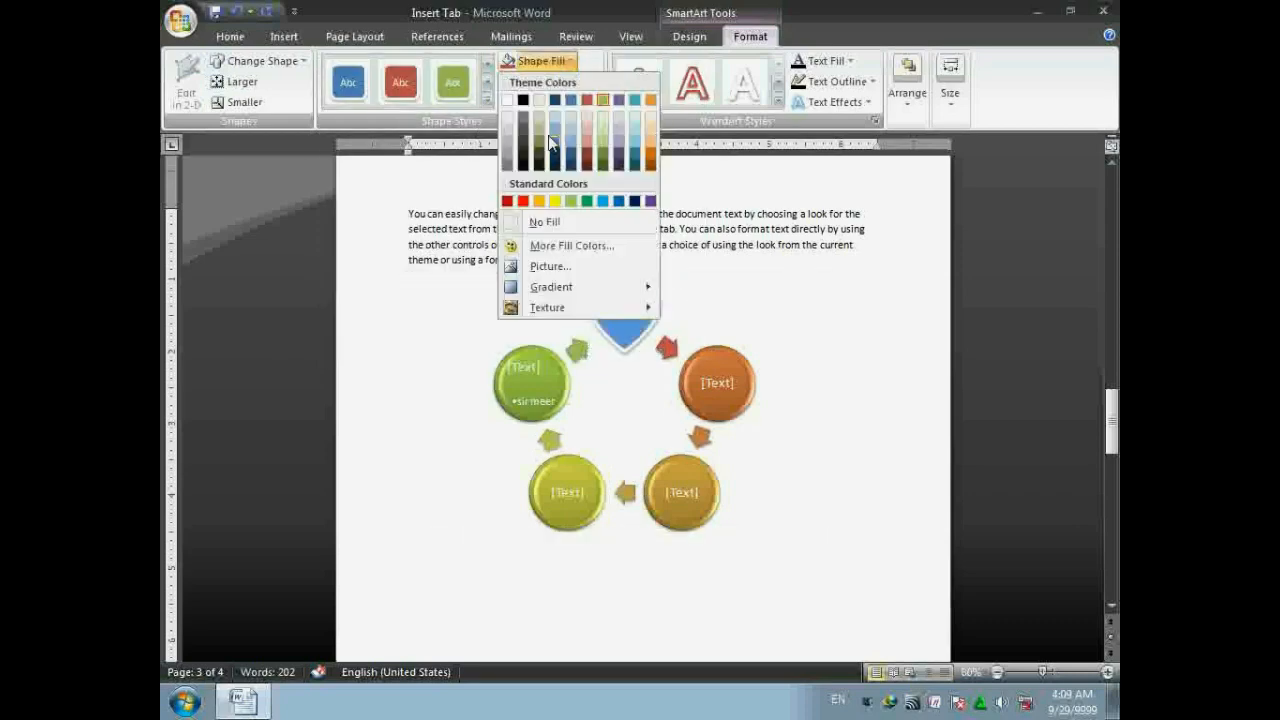
click(617, 201)
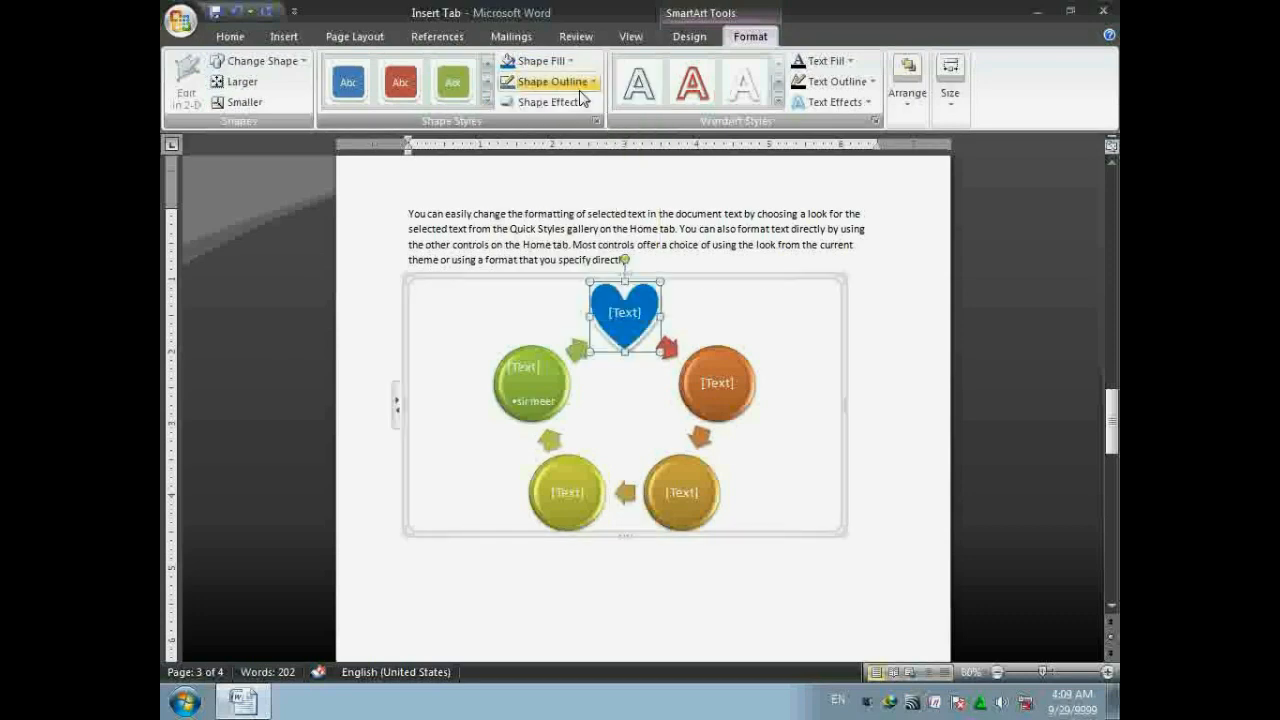
click(553, 81)
- Give the heart a red outline, type 'pakistan' inside it and select the word
click(523, 222)
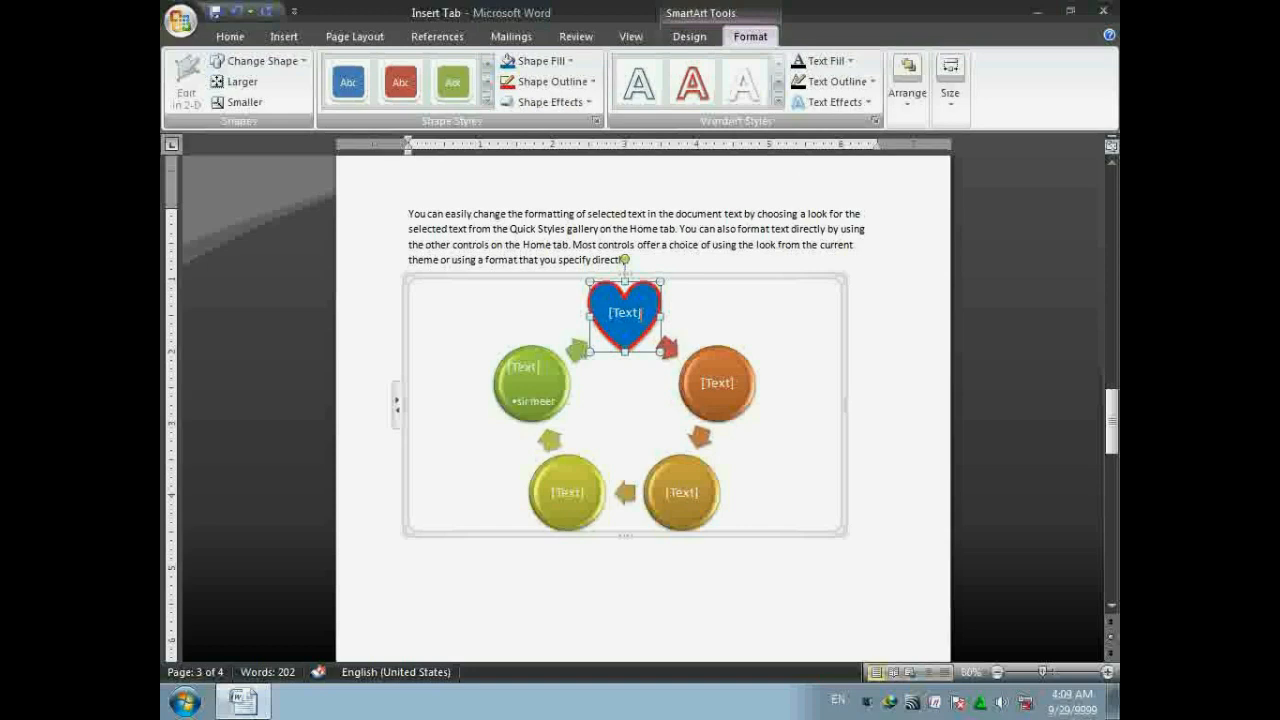
click(640, 313)
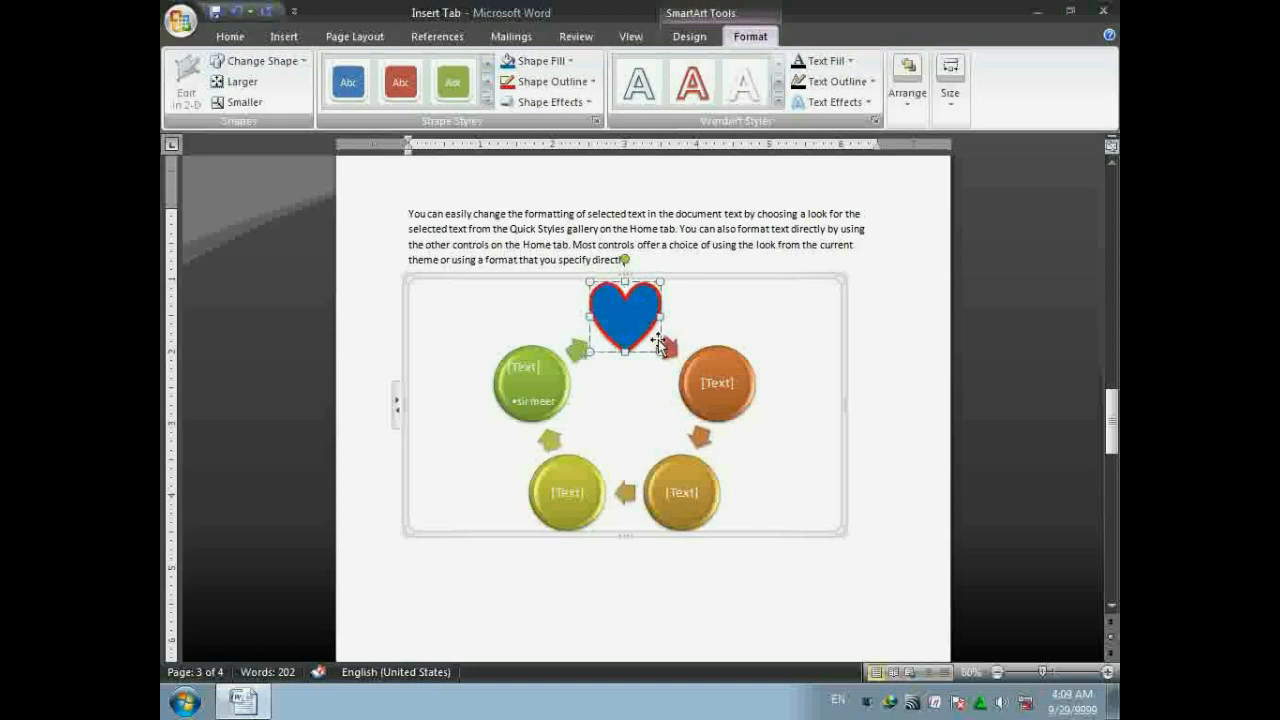
text(pakistan)
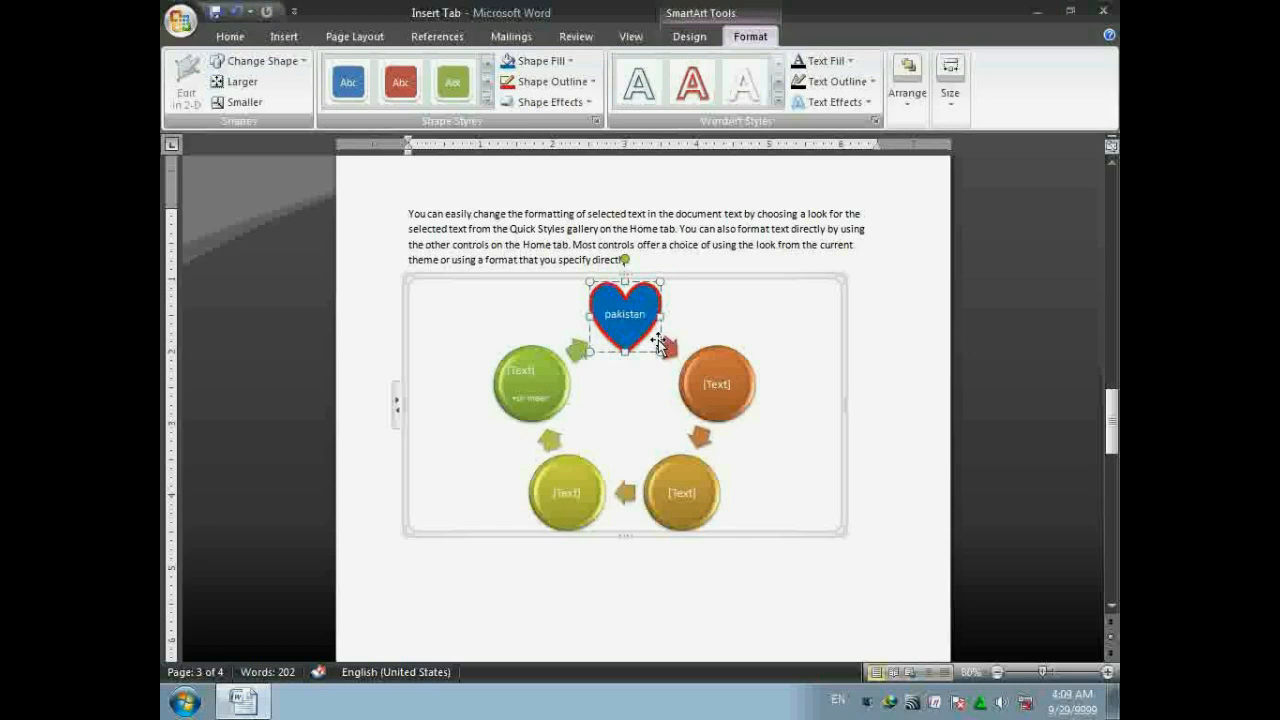
key(ctrl+a)
click(826, 61)
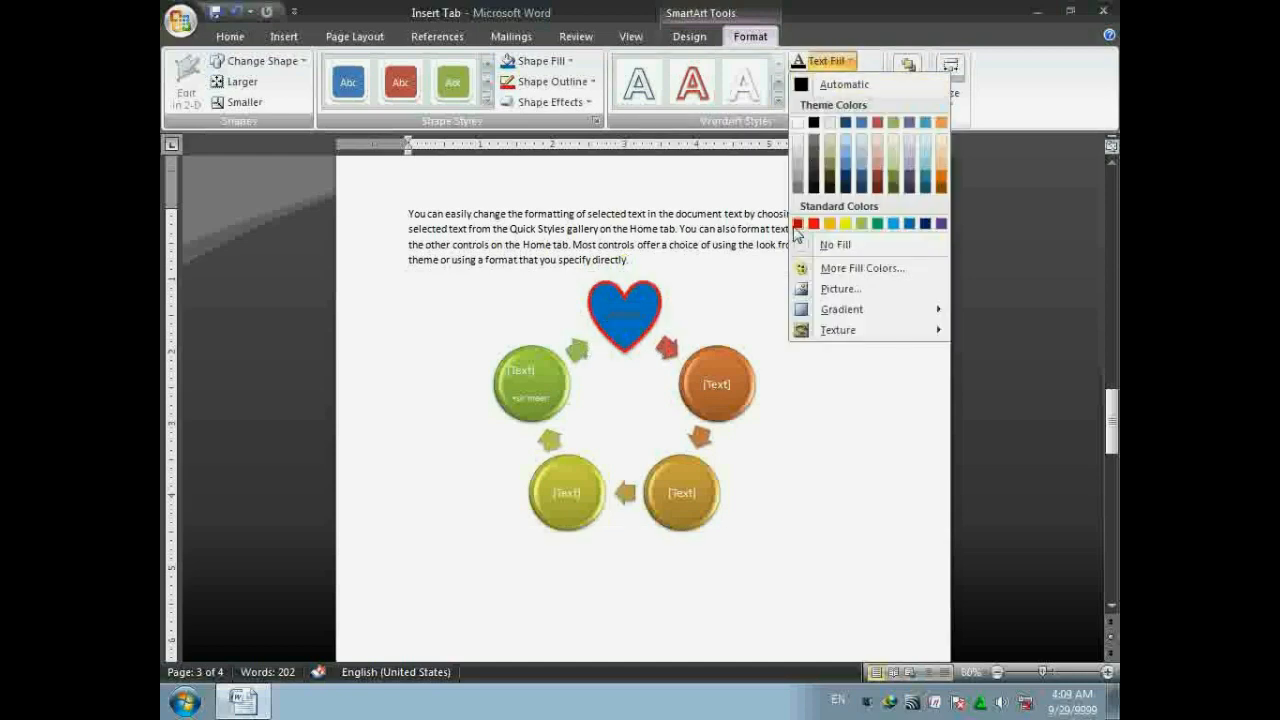
- Colour the word pakistan red with a green text outline
click(814, 224)
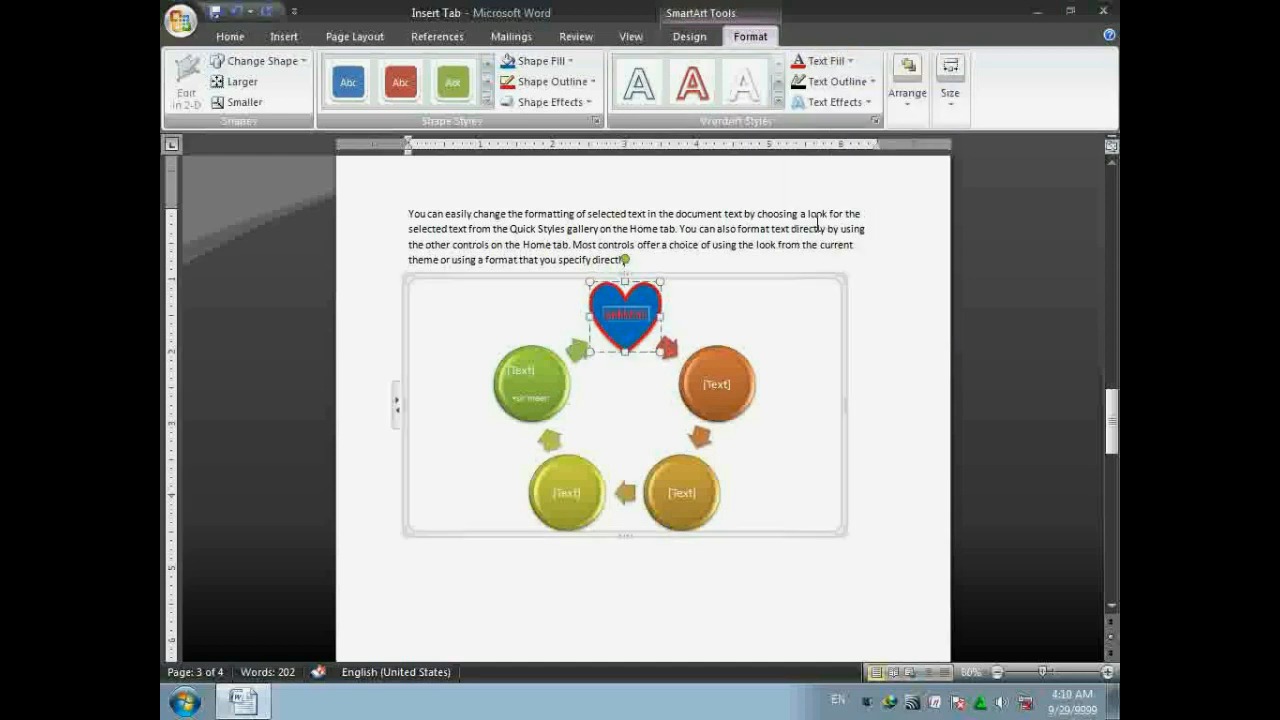
click(849, 81)
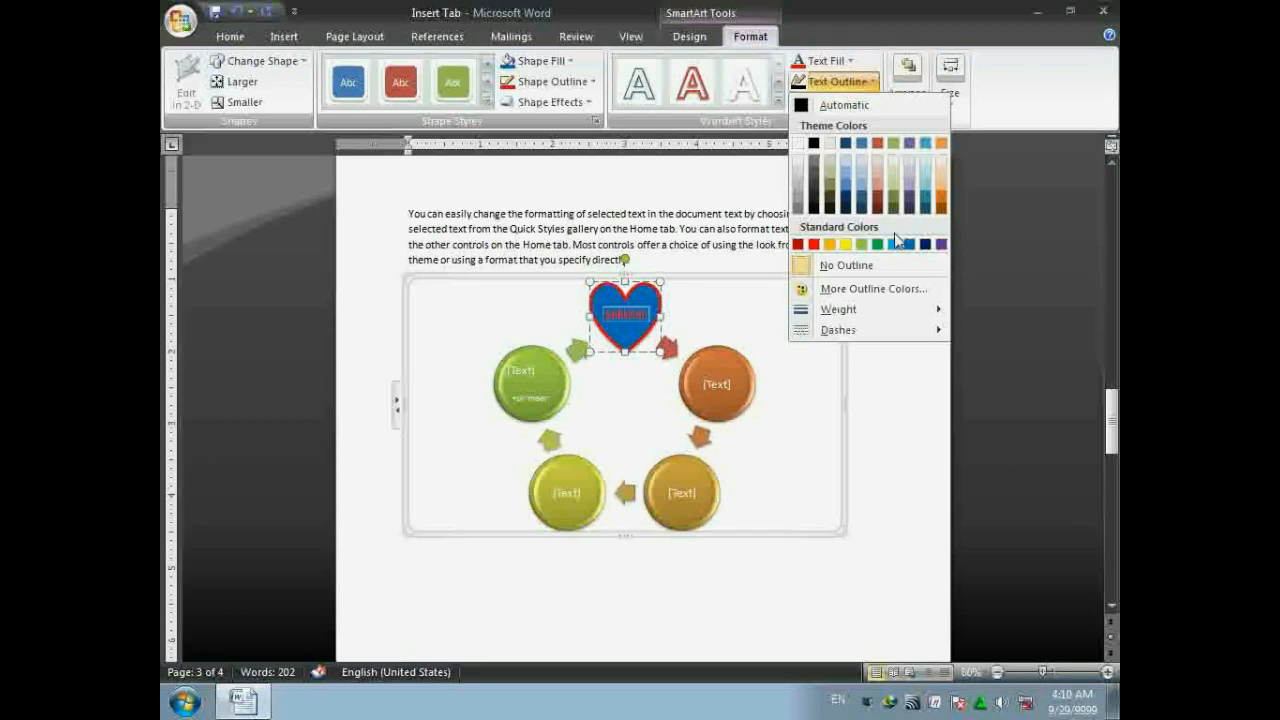
click(878, 245)
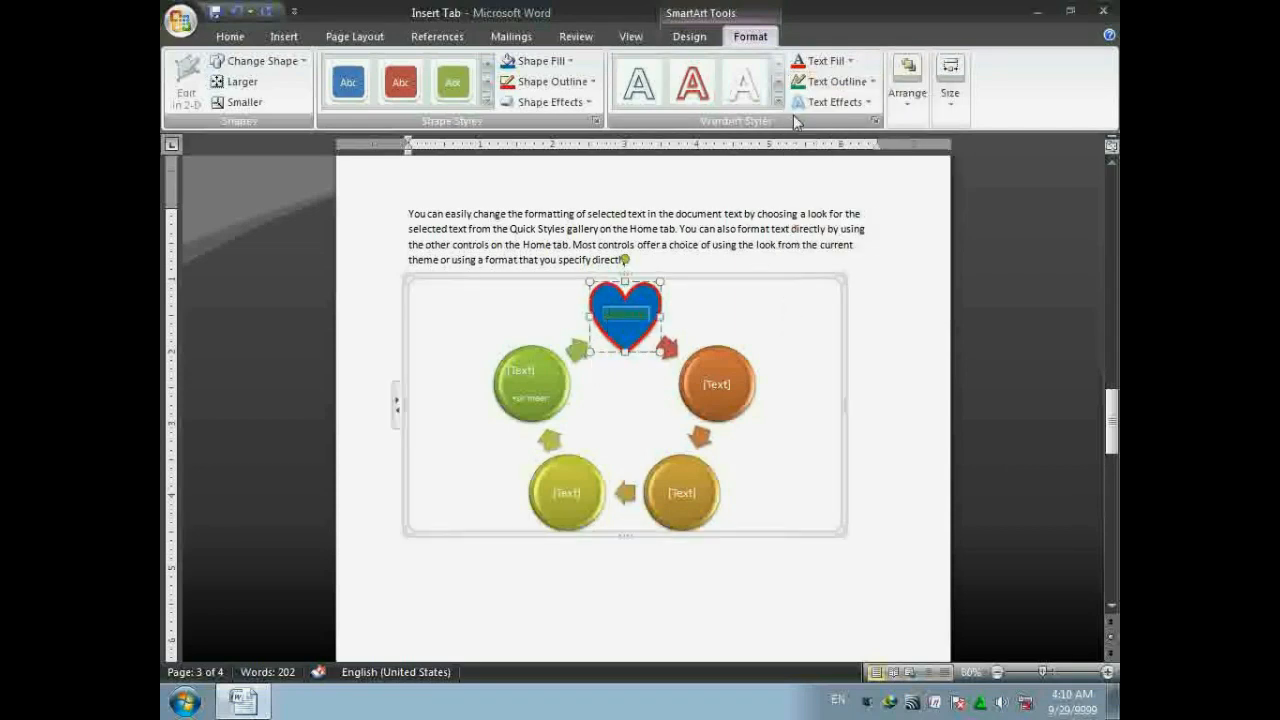
- Browse the Text Effects options and close them without applying one
click(835, 102)
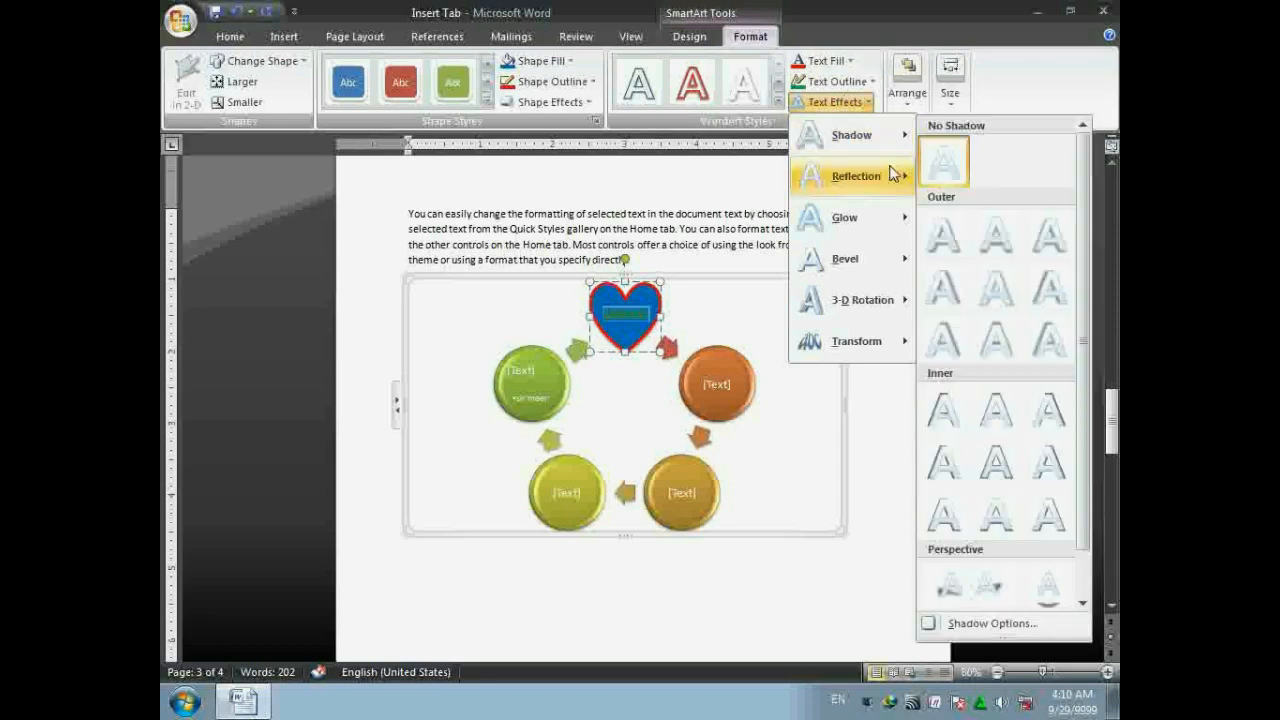
mouse_move(832, 175)
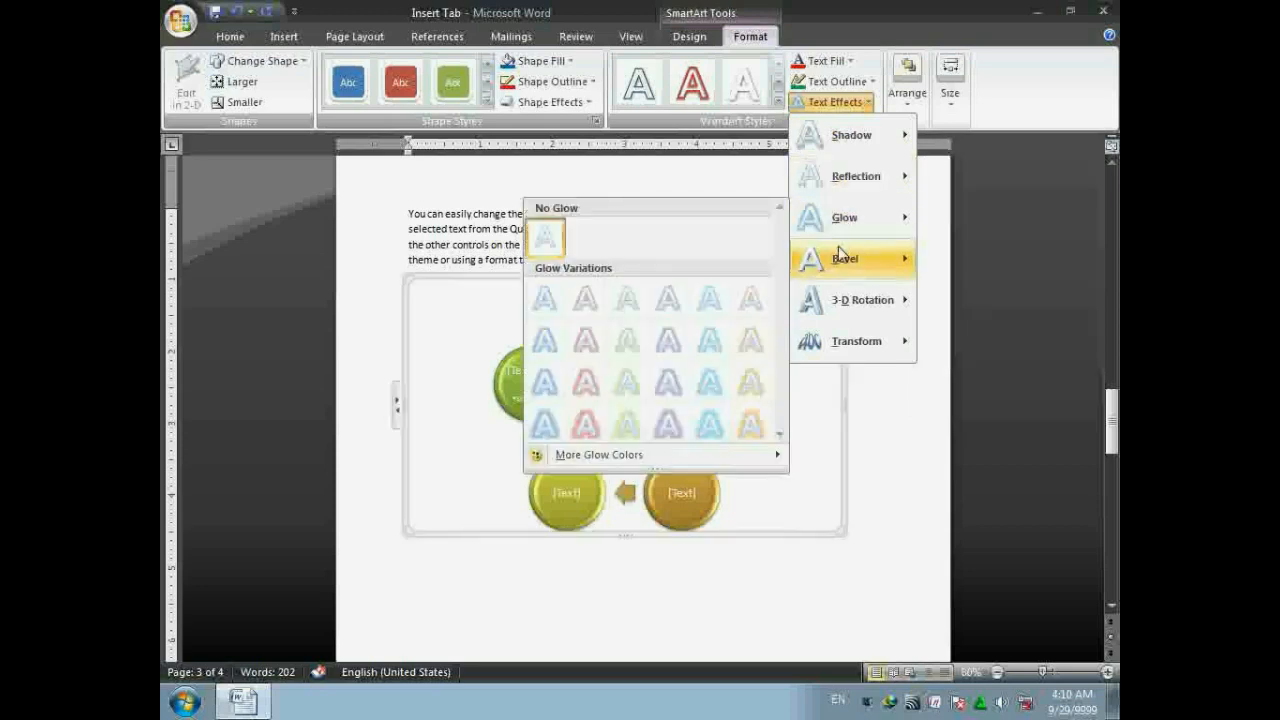
mouse_move(870, 275)
mouse_move(866, 350)
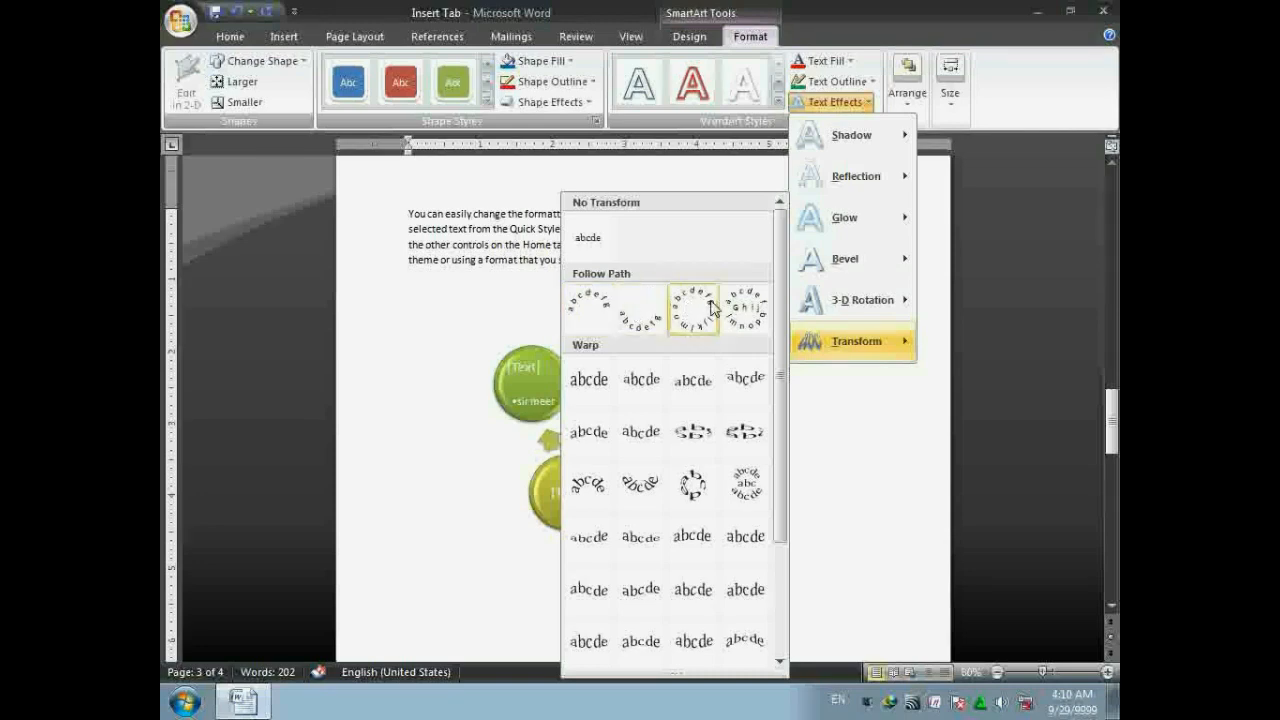
click(757, 9)
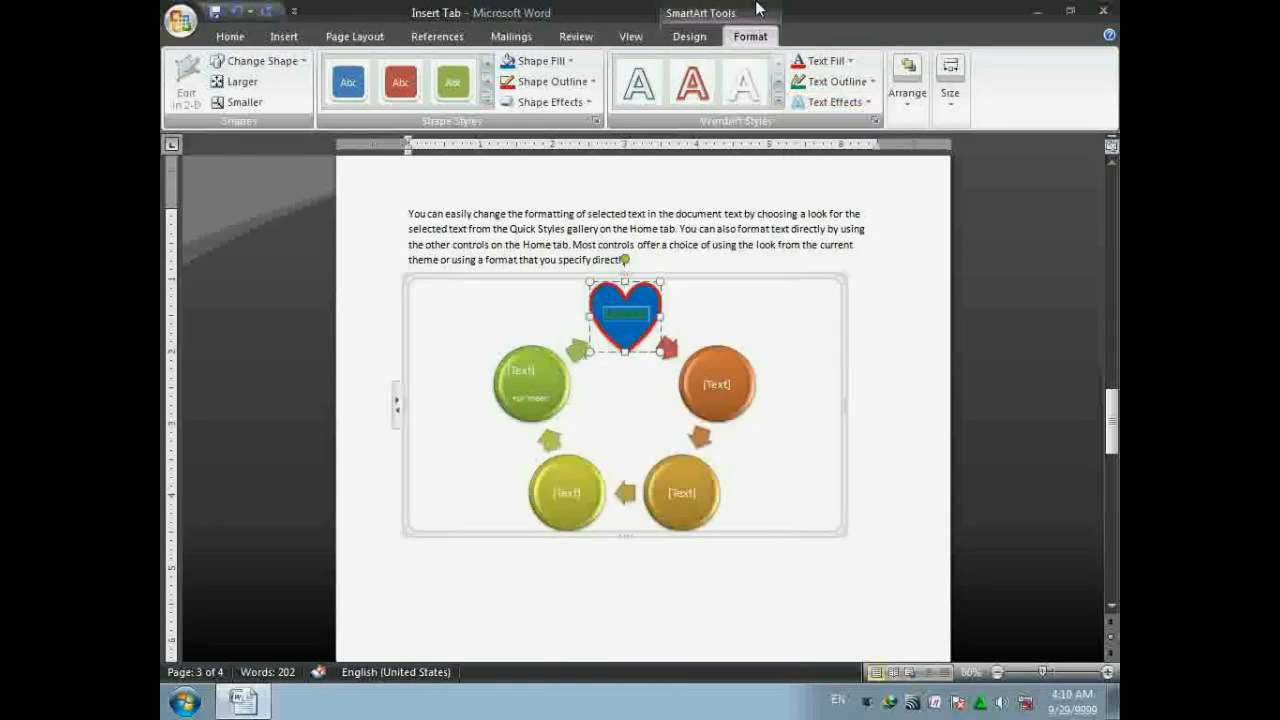
- Review the diagram's SmartArt Design, Arrange and Size options without changes, ending on Insert
click(757, 12)
click(714, 280)
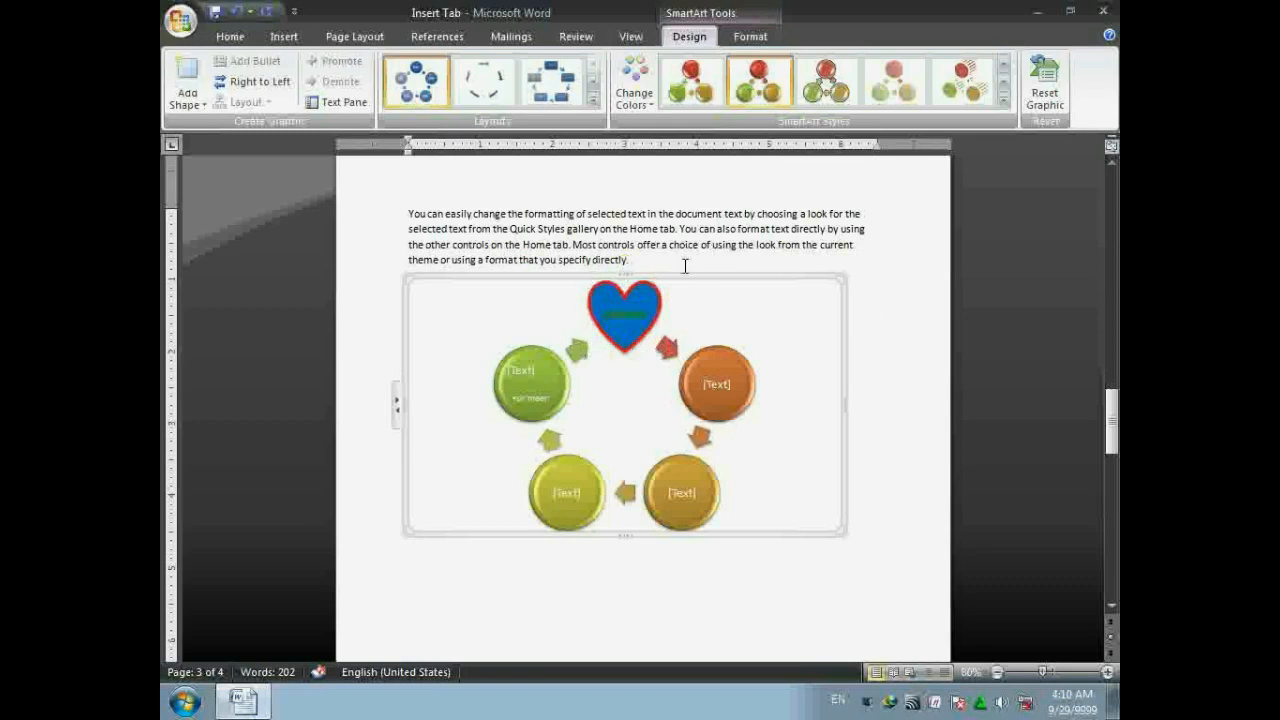
click(752, 36)
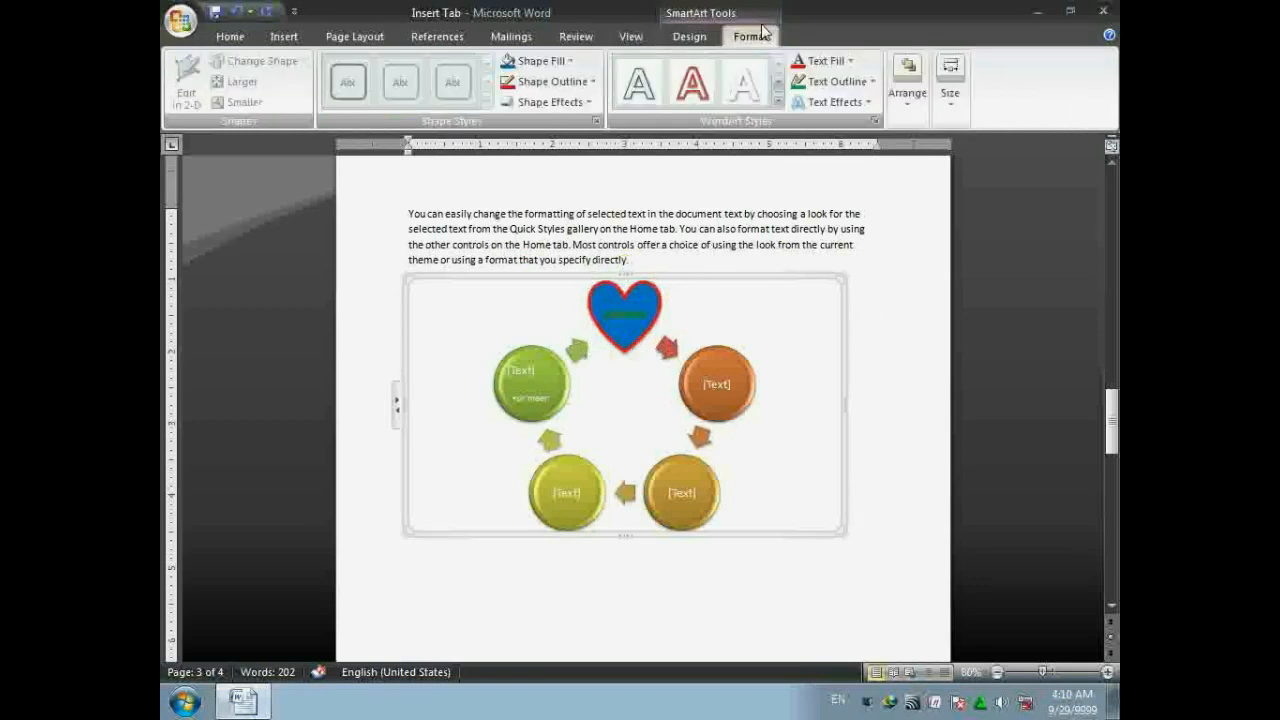
click(916, 94)
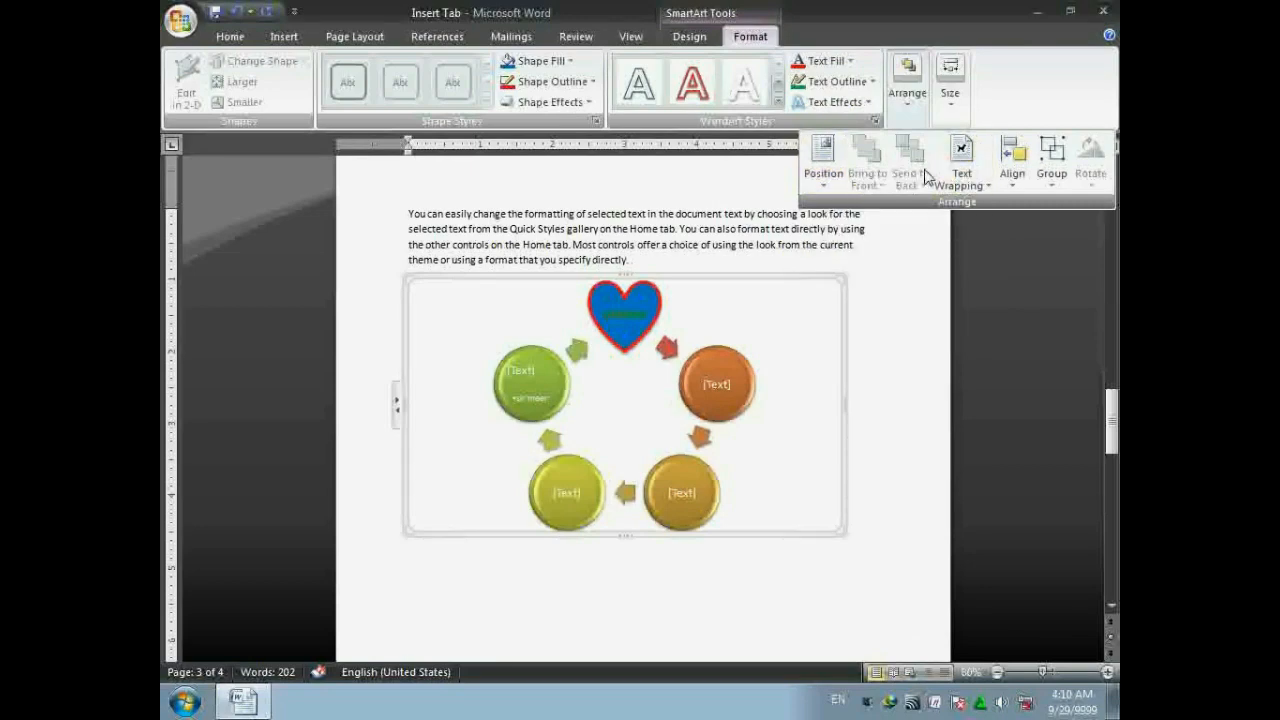
click(949, 100)
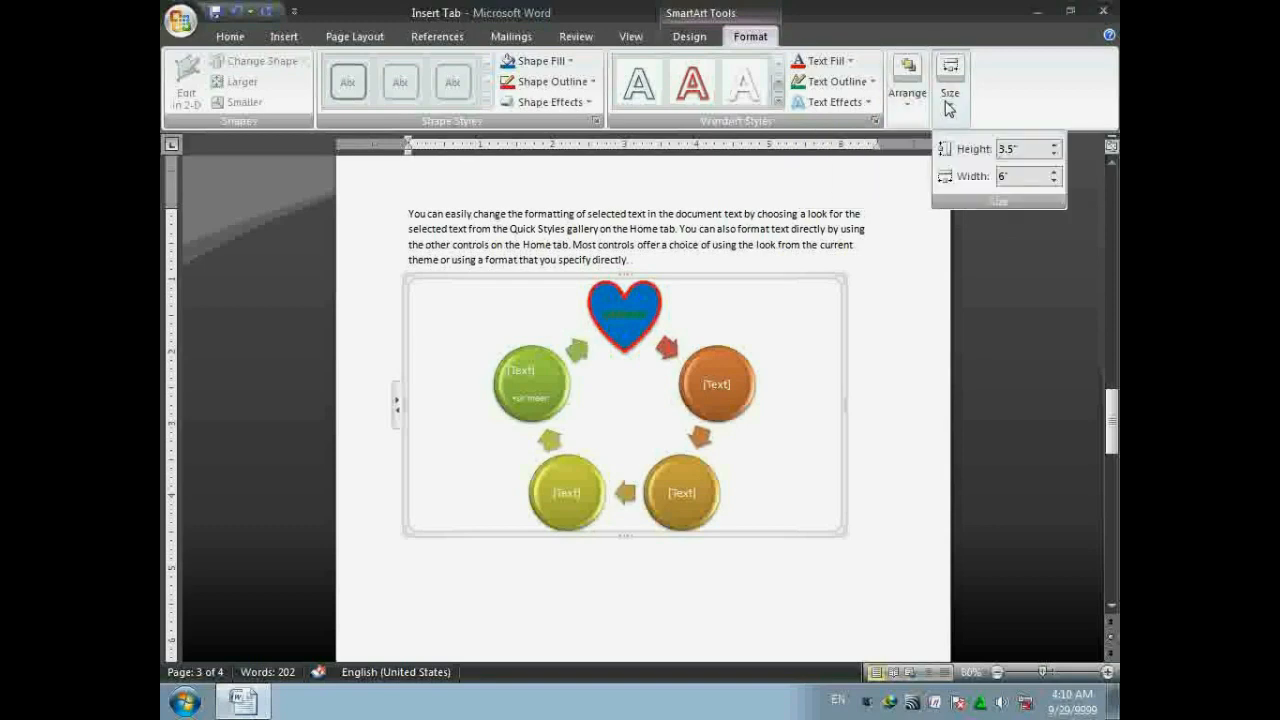
click(838, 273)
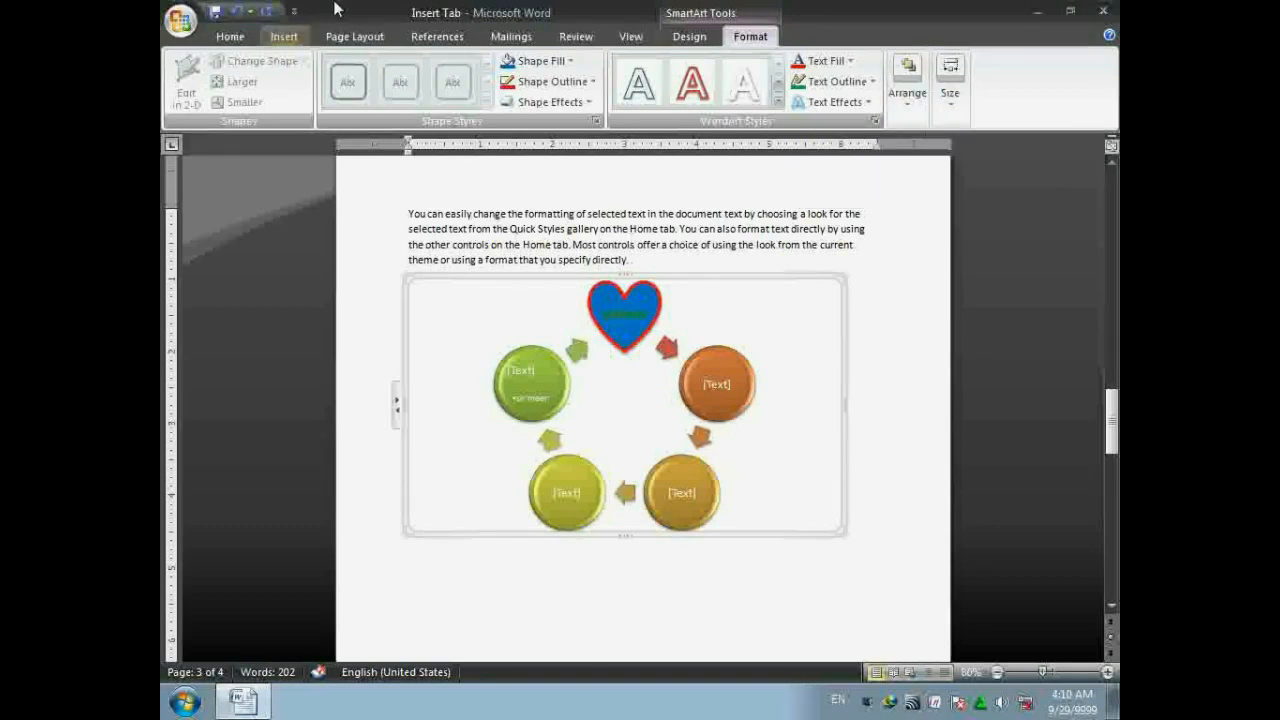
click(284, 36)
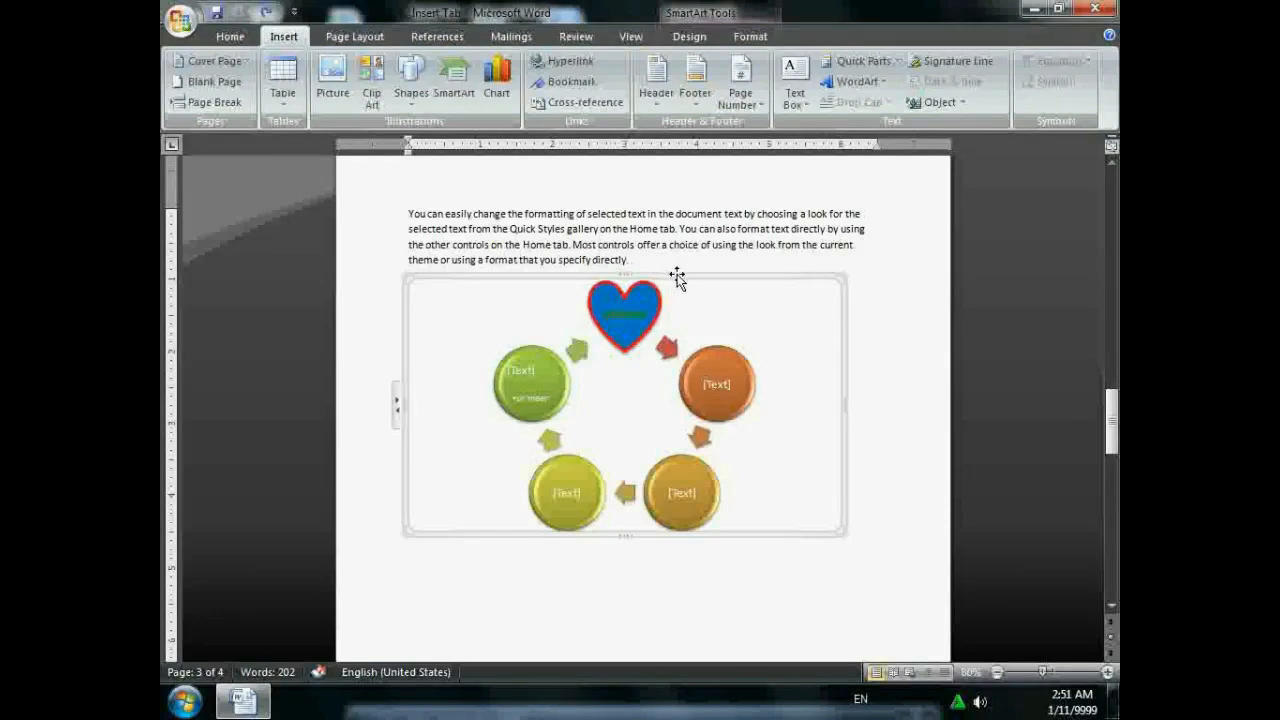
- Delete the cycle diagram and insert a cylinder column chart in its place
key(Delete)
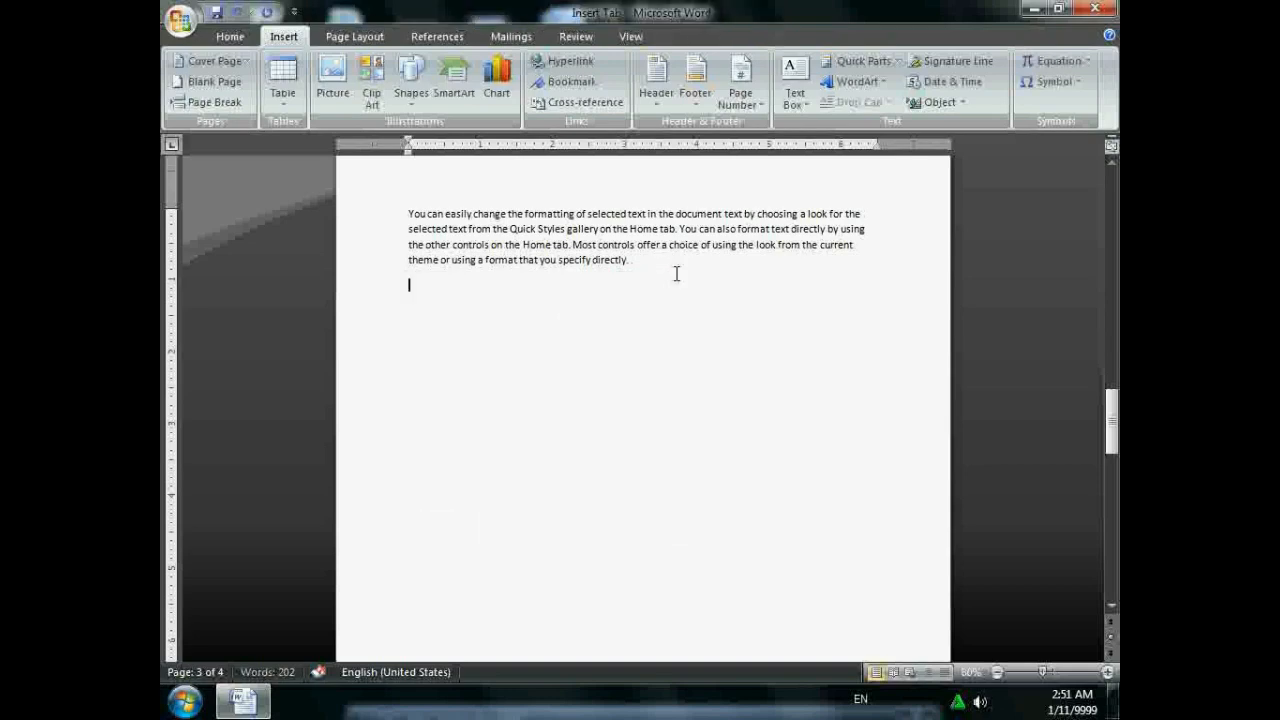
click(510, 106)
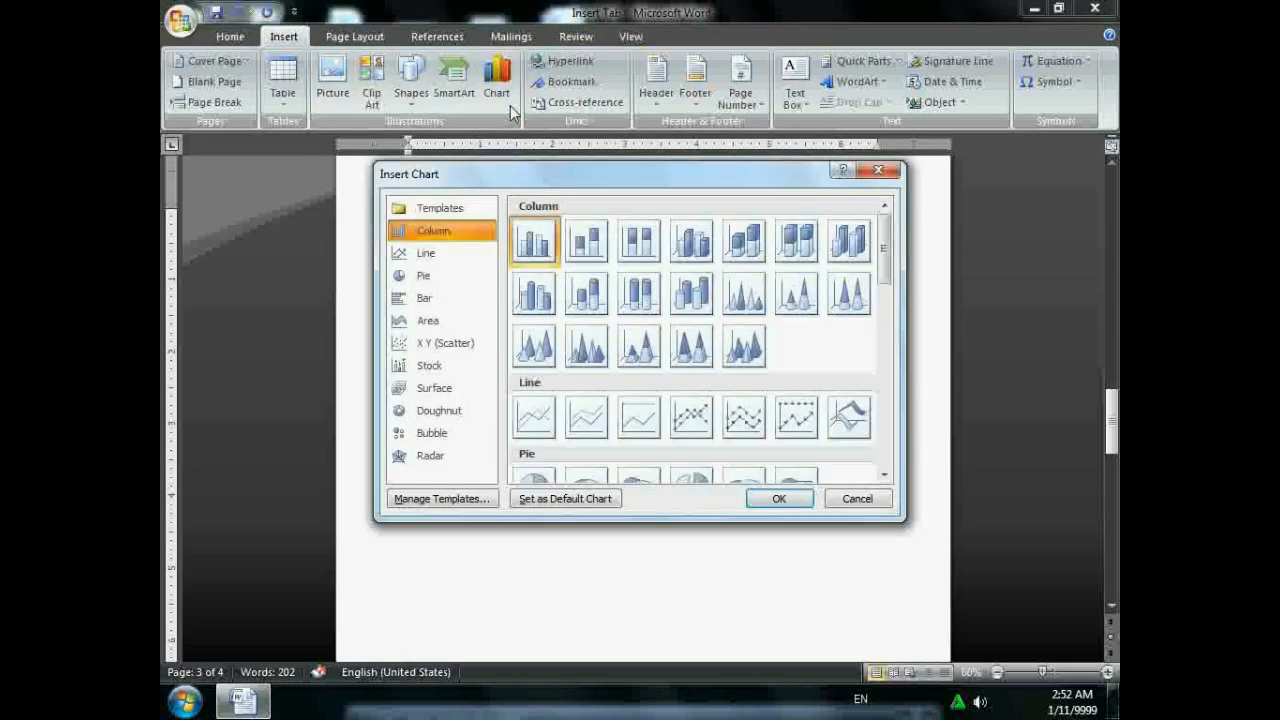
click(534, 293)
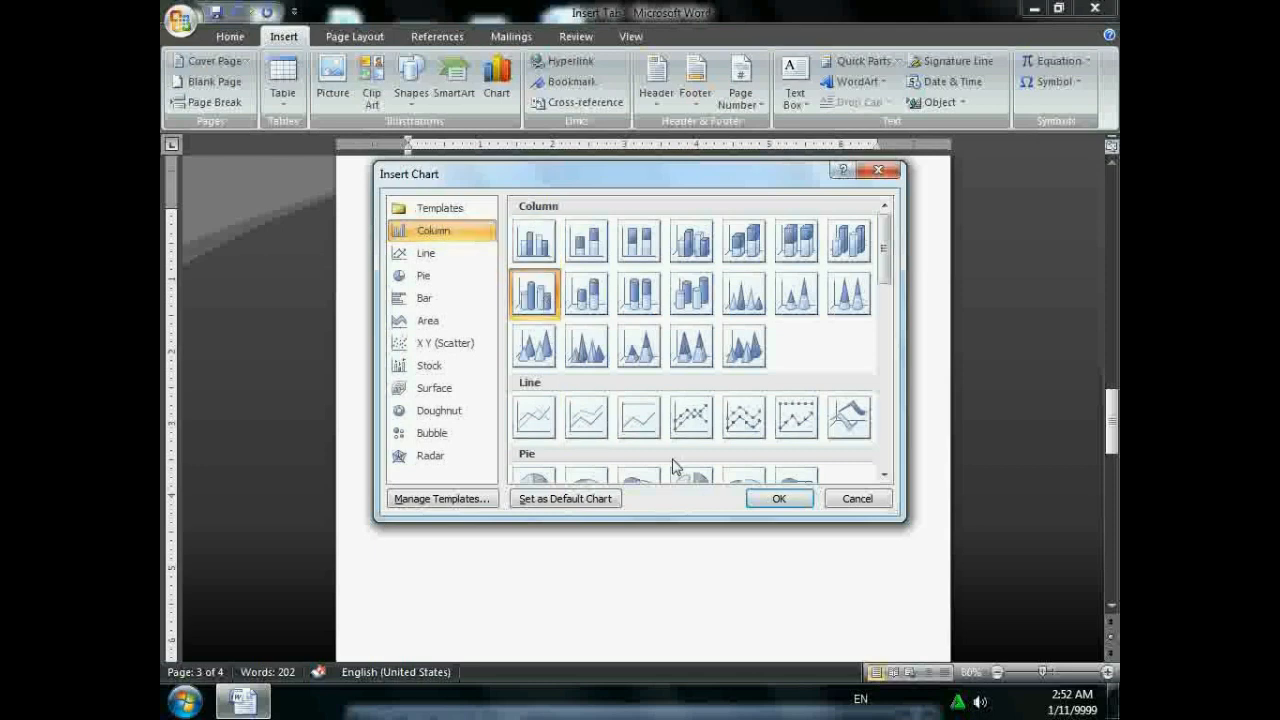
click(784, 500)
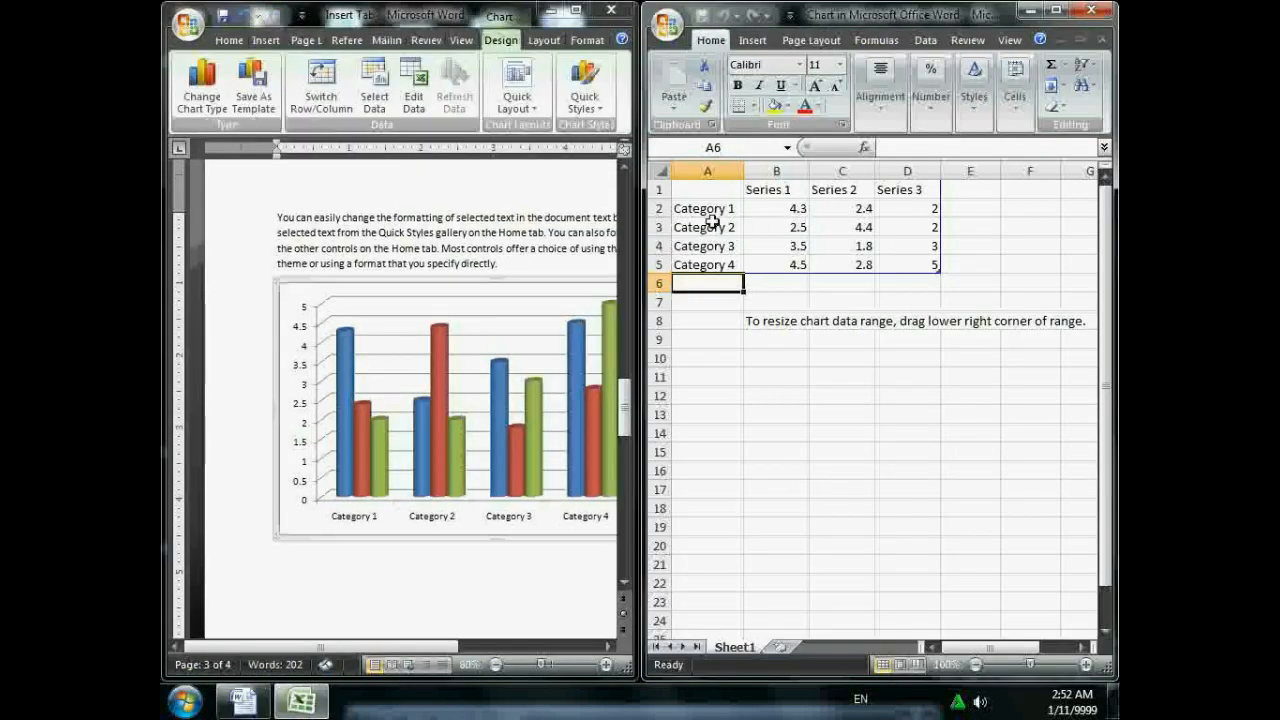
- Delete the data-range resize note from the chart data sheet and close Excel
click(713, 210)
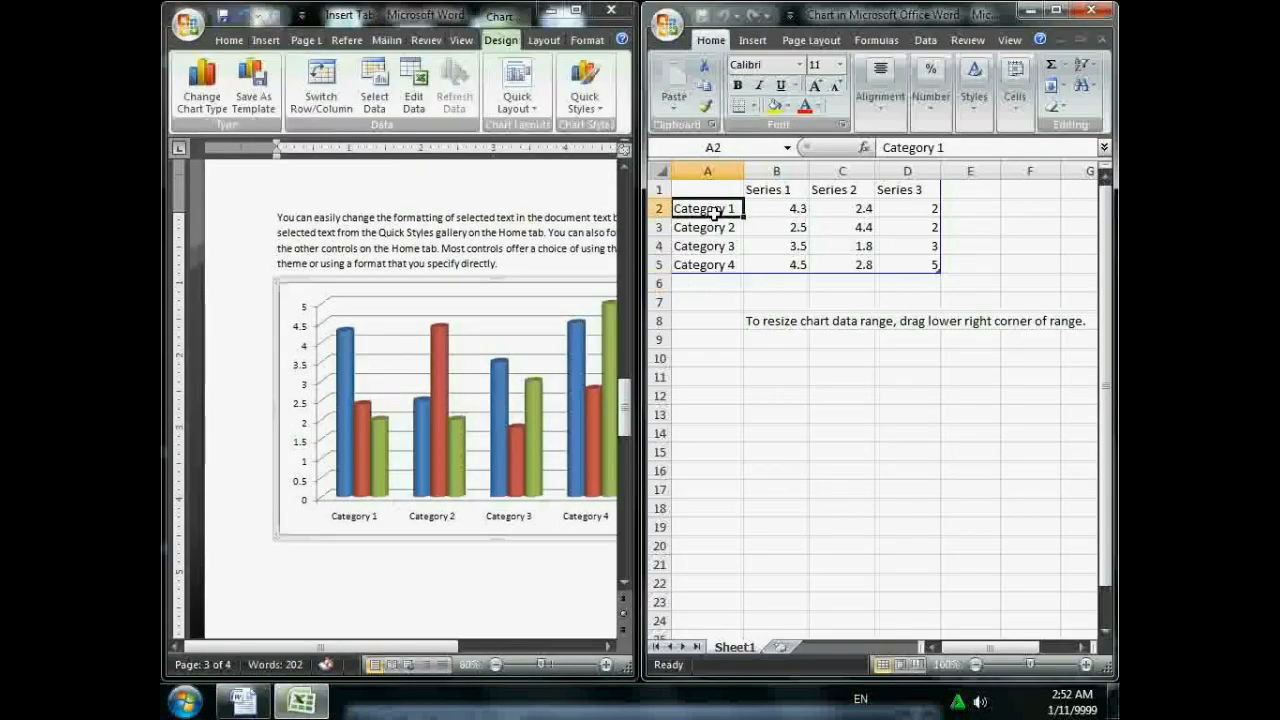
click(777, 320)
key(Delete)
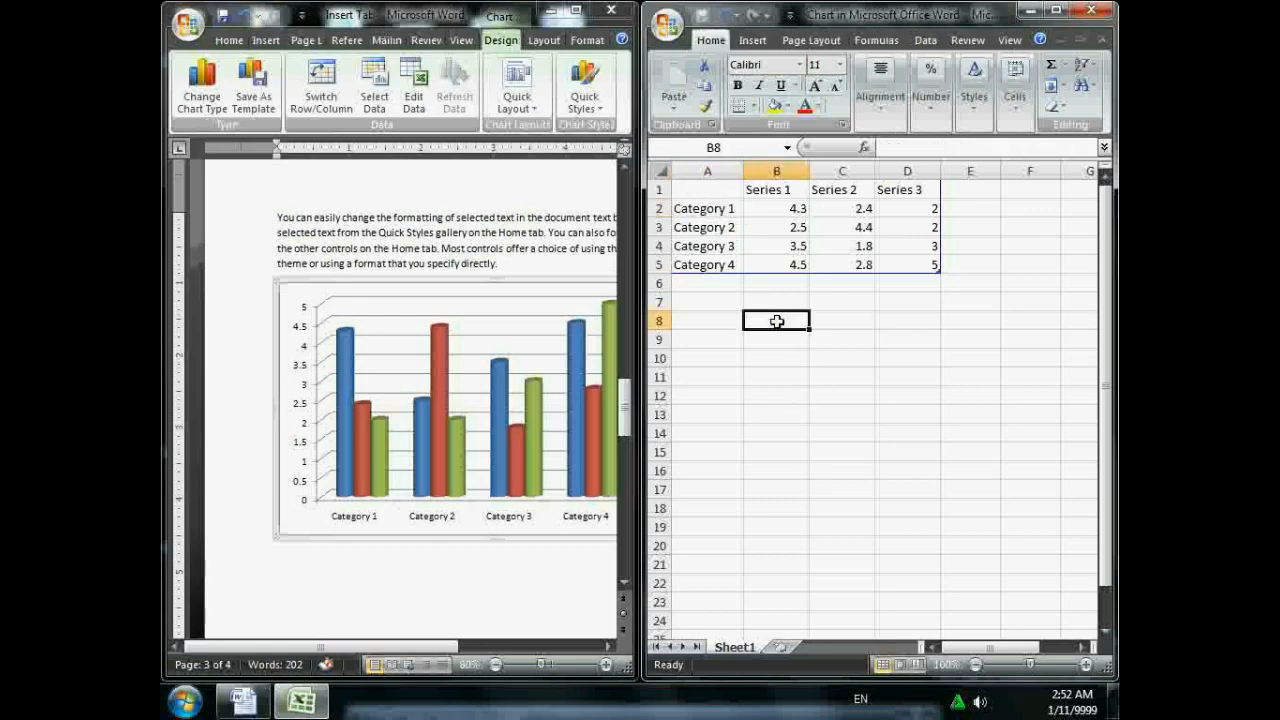
click(709, 212)
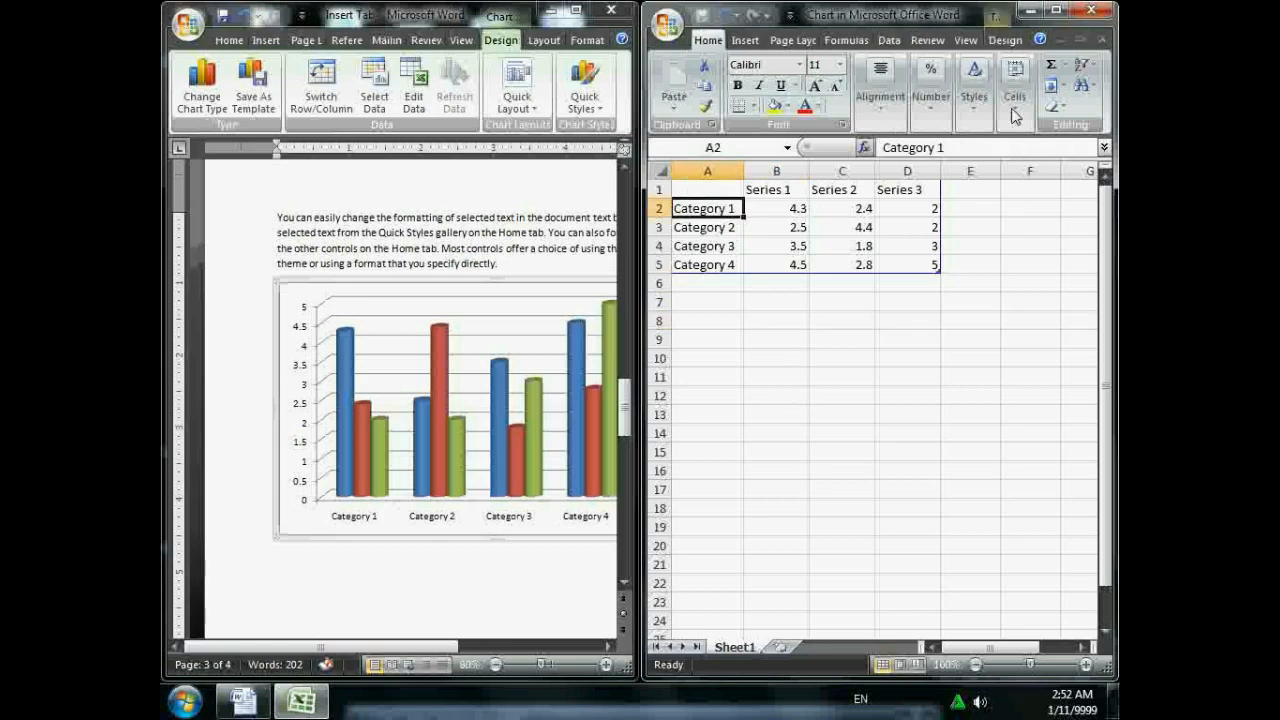
click(1097, 10)
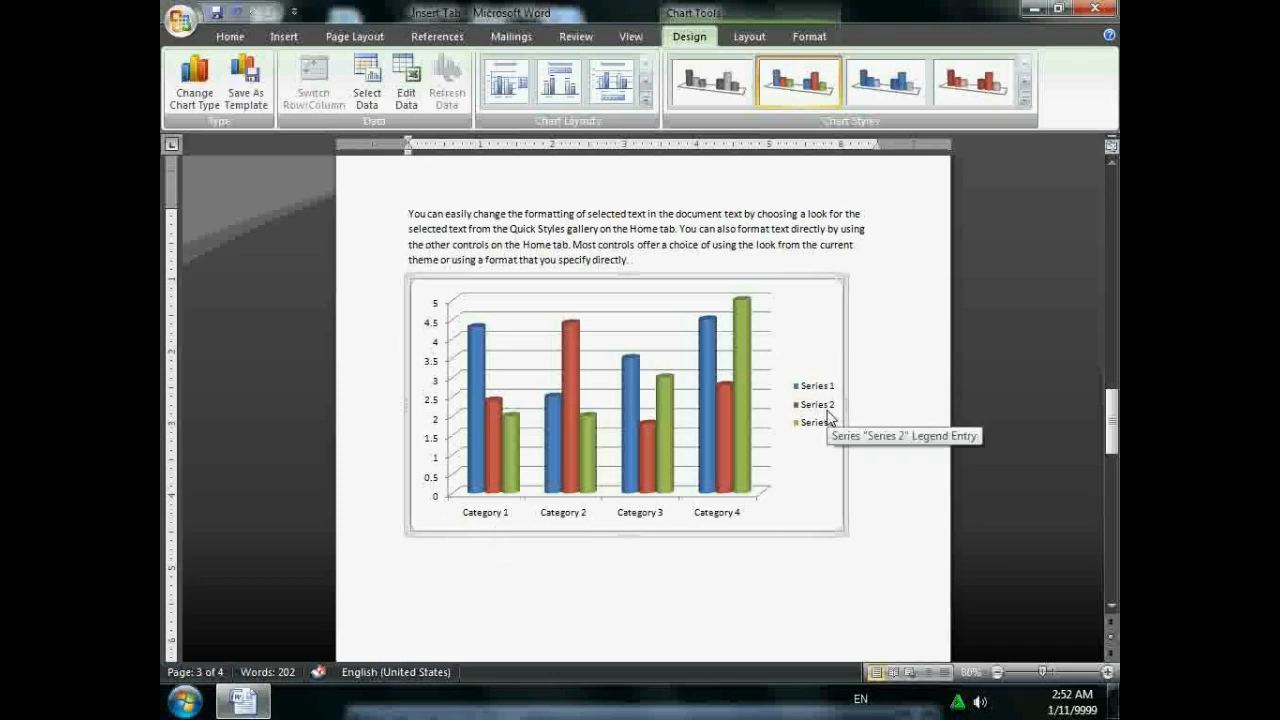
- Change the chart type to a 3-D Cone column chart
click(195, 88)
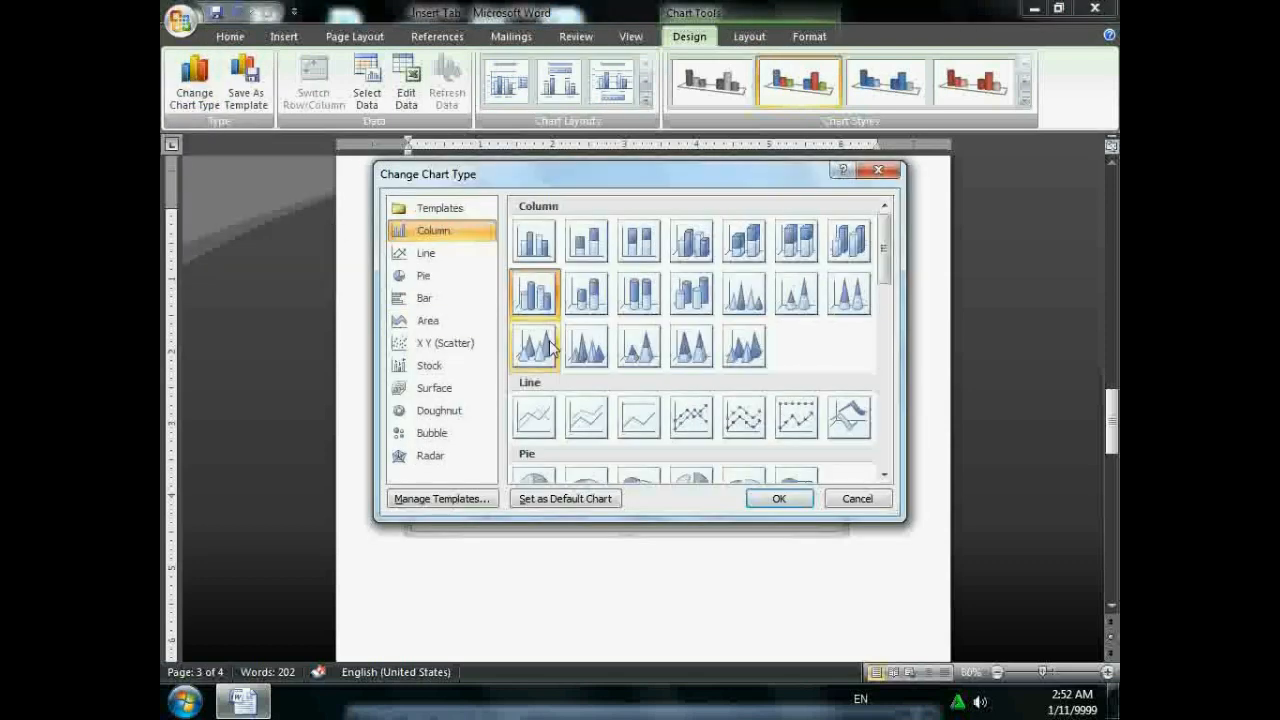
click(553, 347)
click(778, 497)
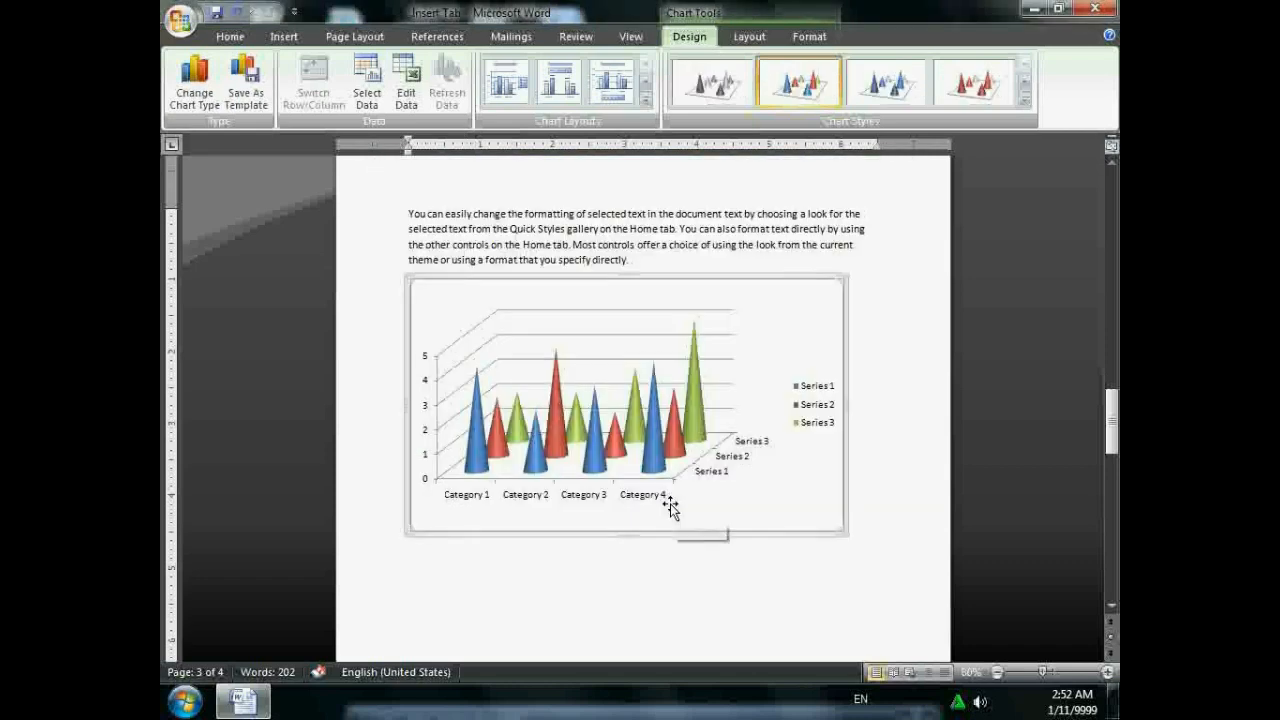
- Open Save As Template and cancel it, then select the chart walls and chart area
click(231, 107)
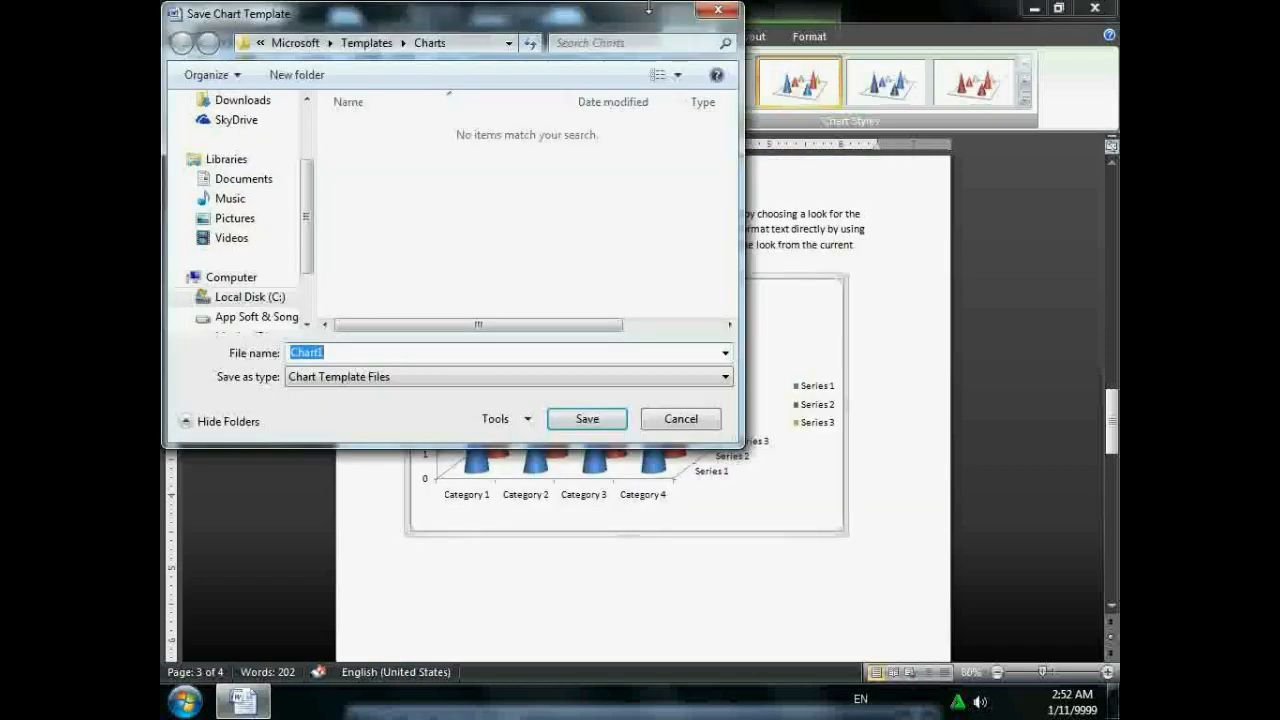
click(718, 12)
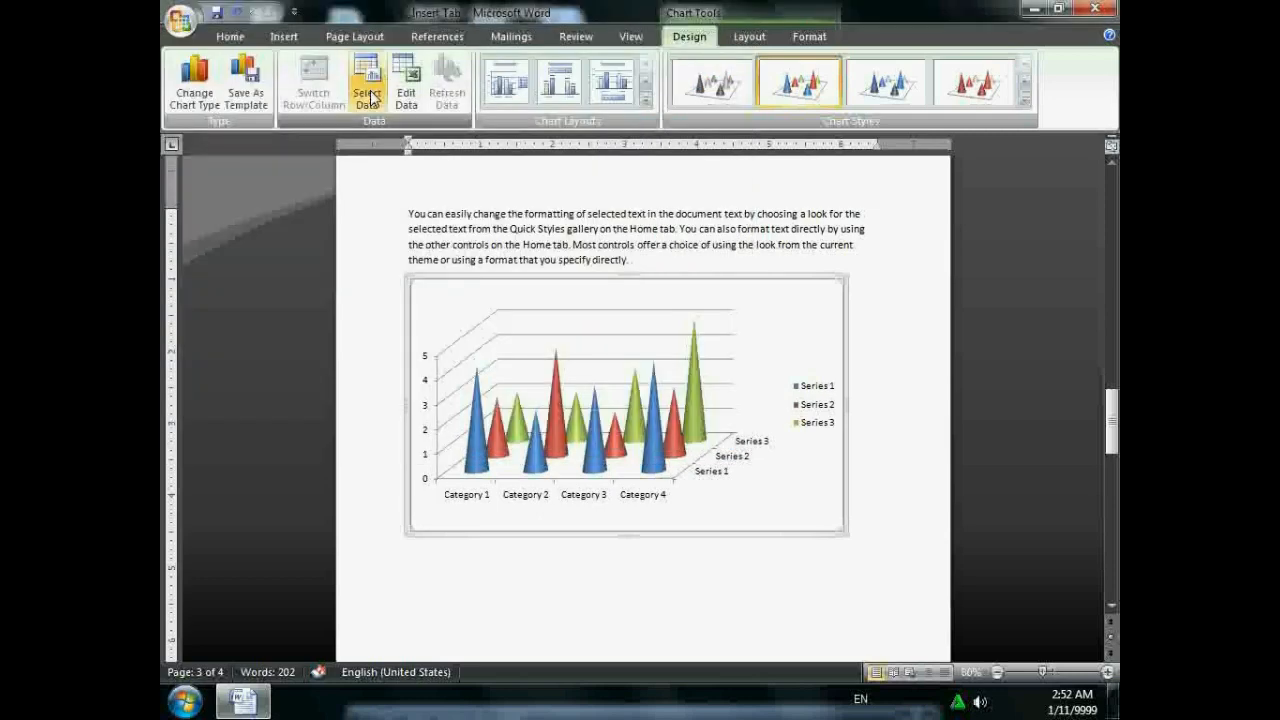
click(621, 331)
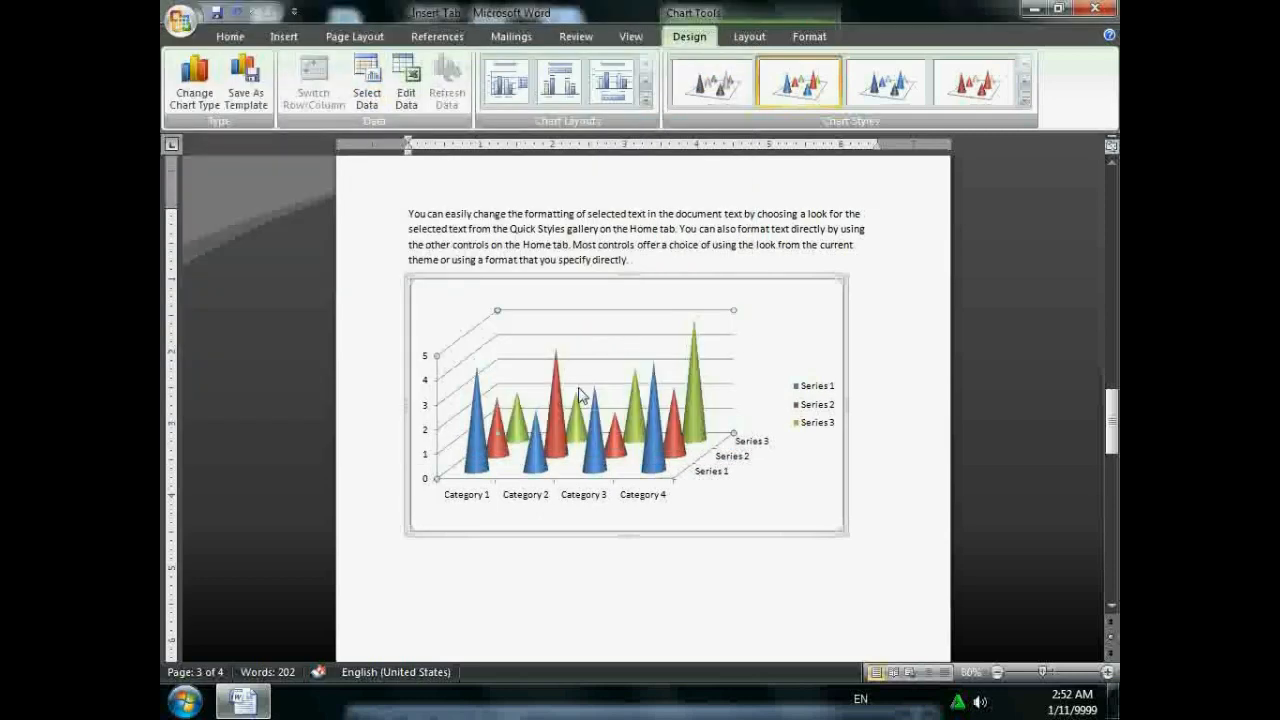
click(726, 279)
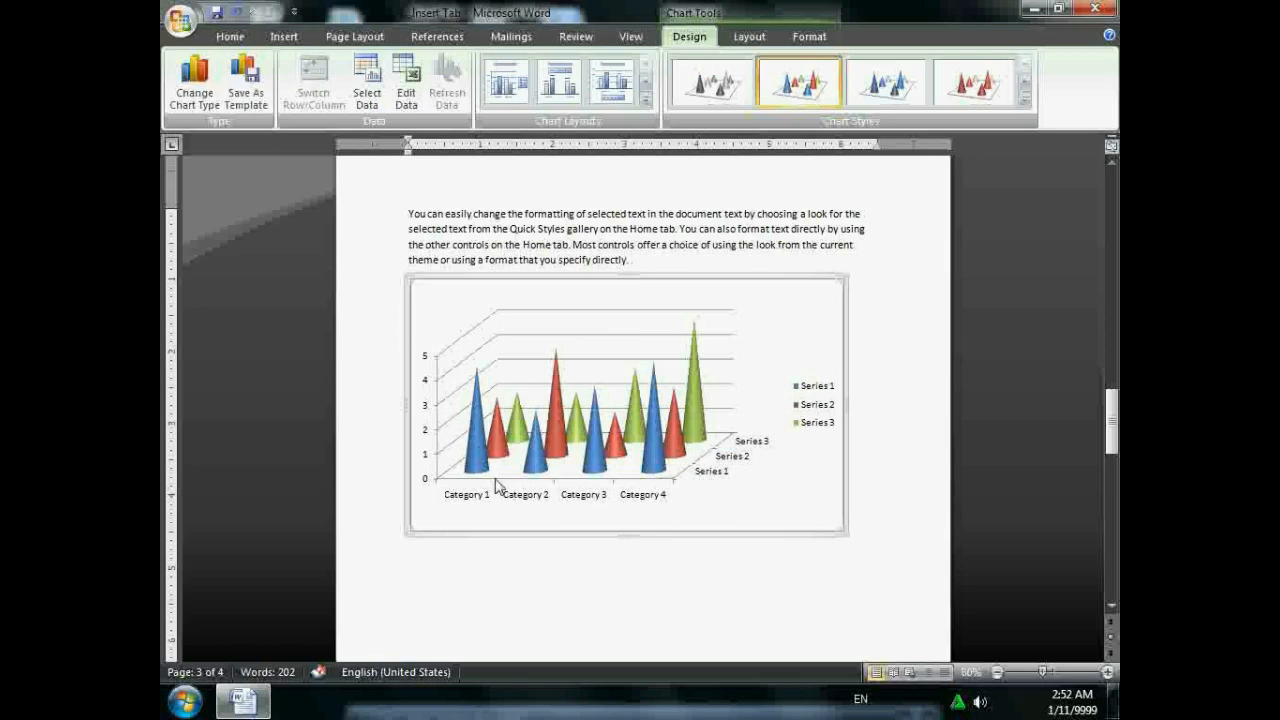
click(369, 98)
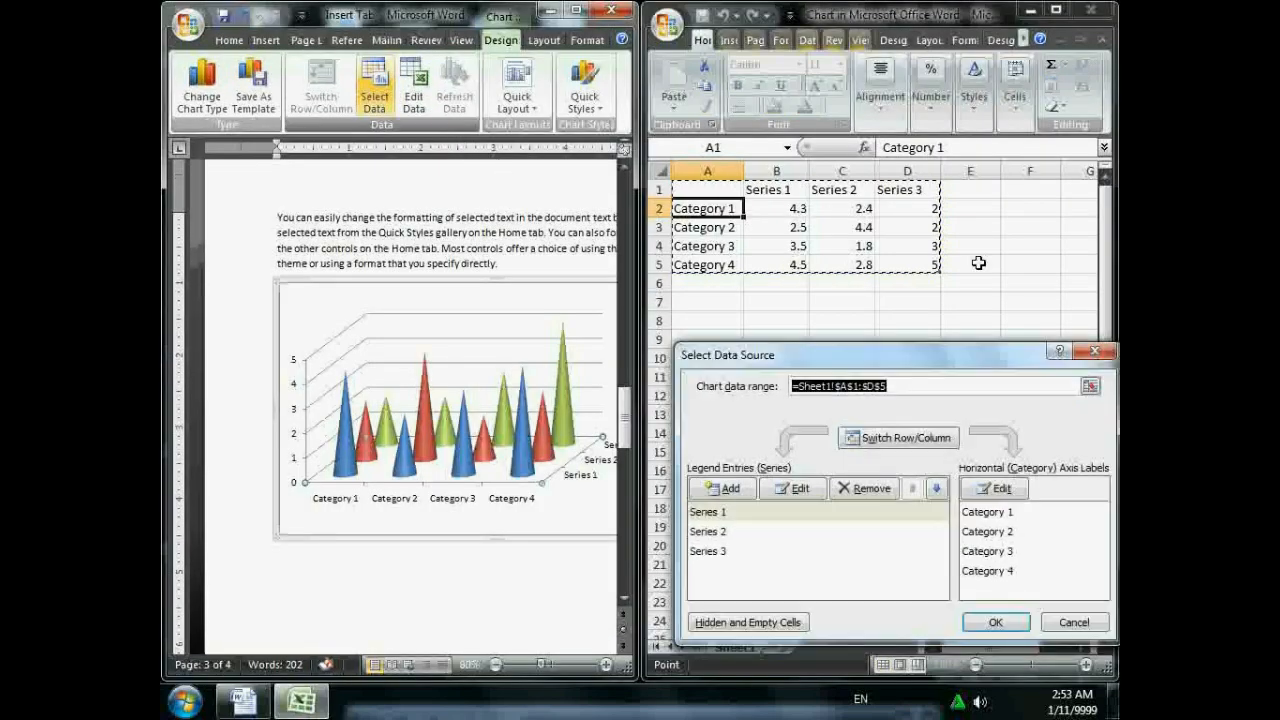
click(1106, 357)
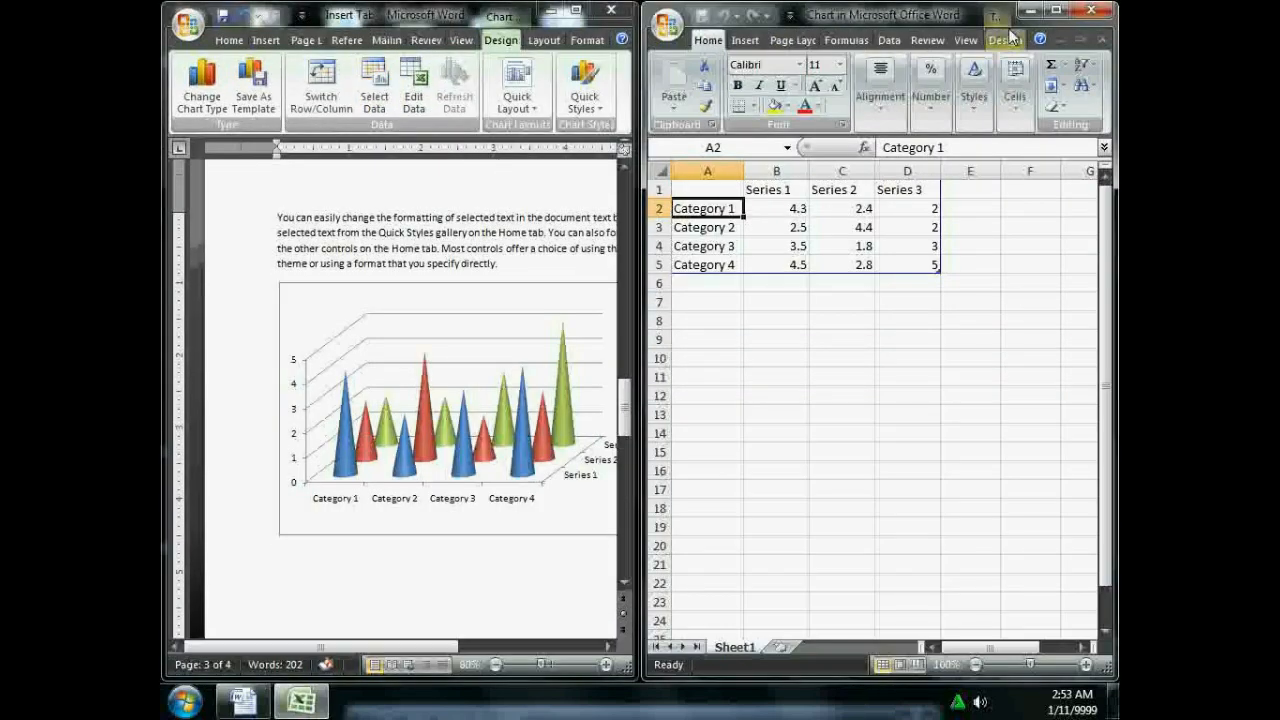
click(1096, 10)
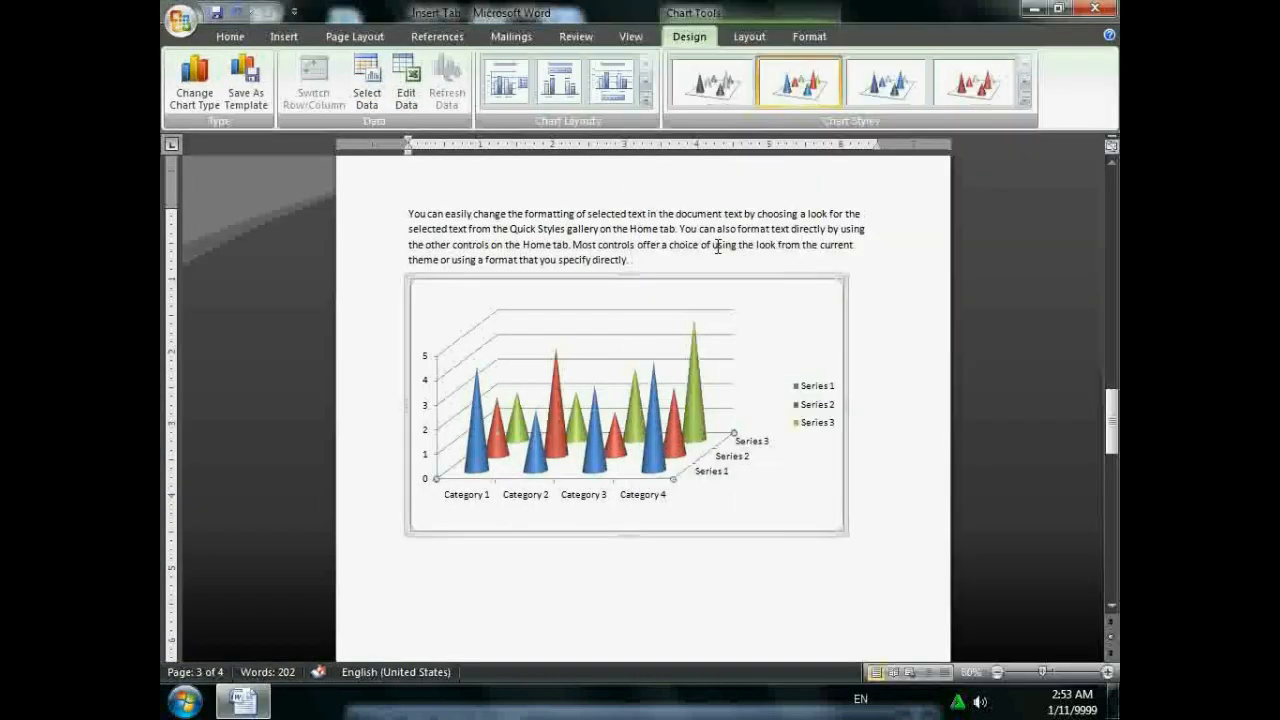
click(406, 88)
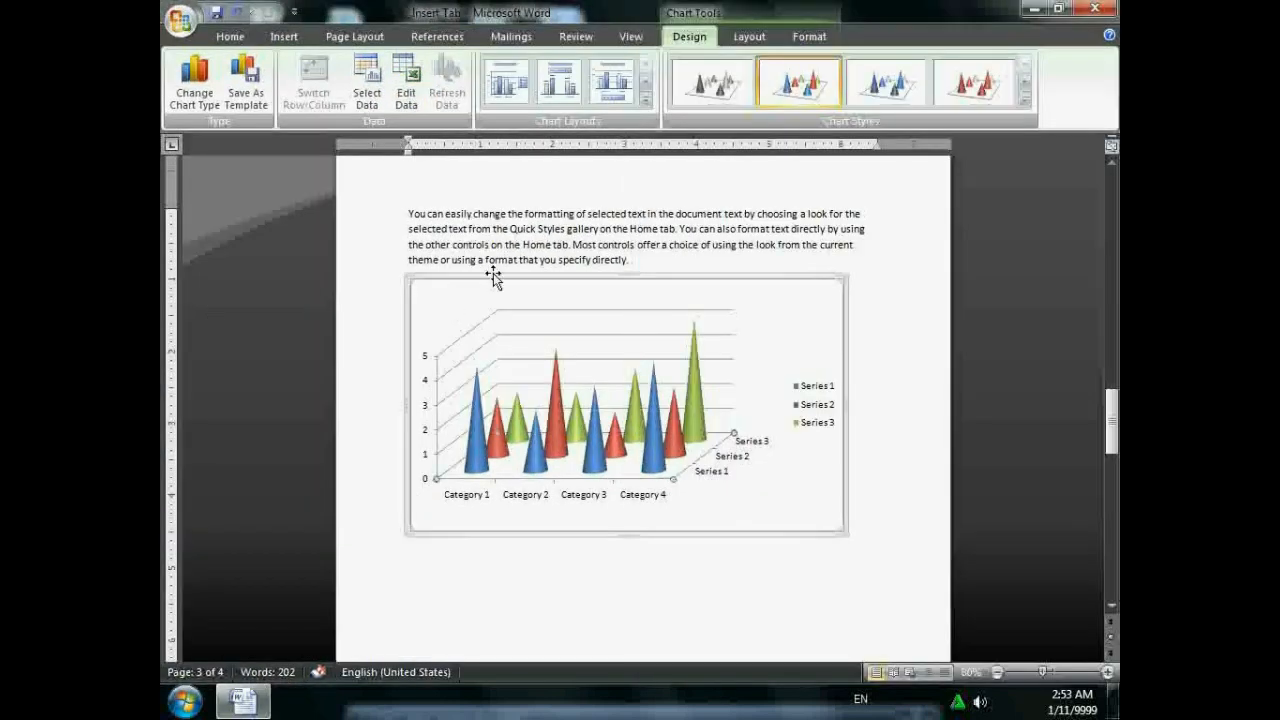
click(517, 311)
- Apply a layout with chart and axis titles, then the dark black-background chart style
click(645, 104)
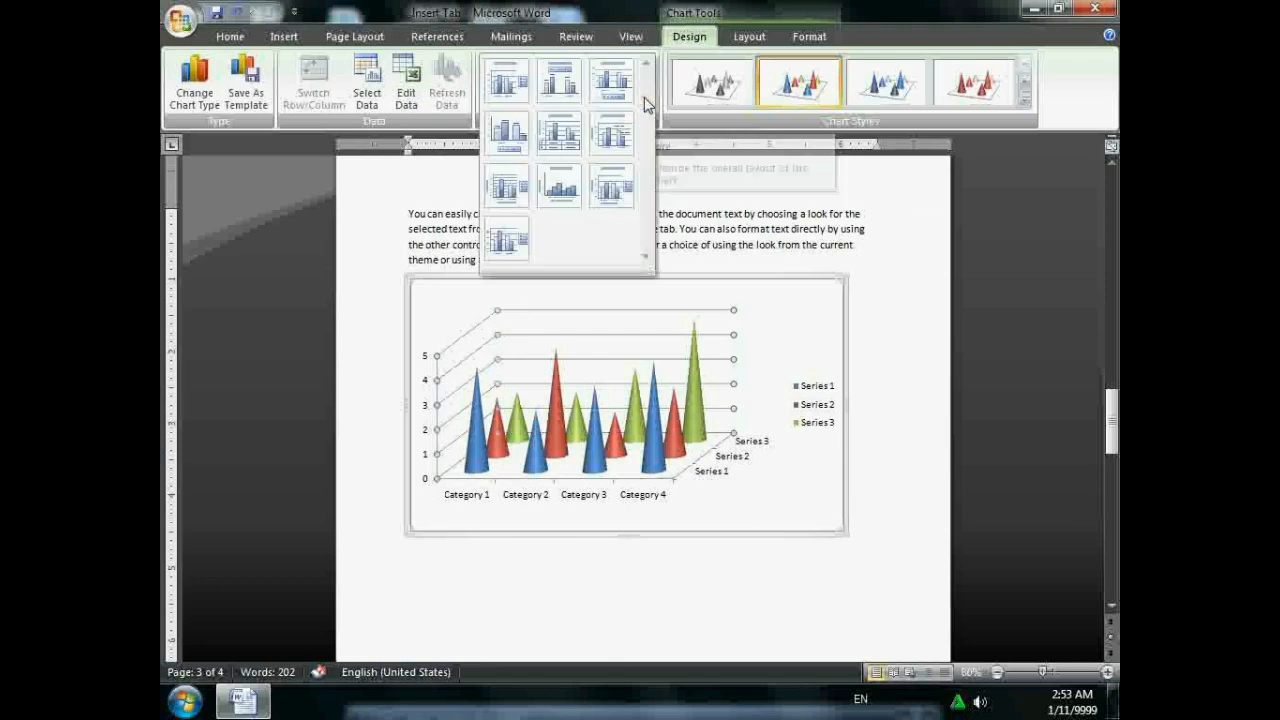
click(558, 186)
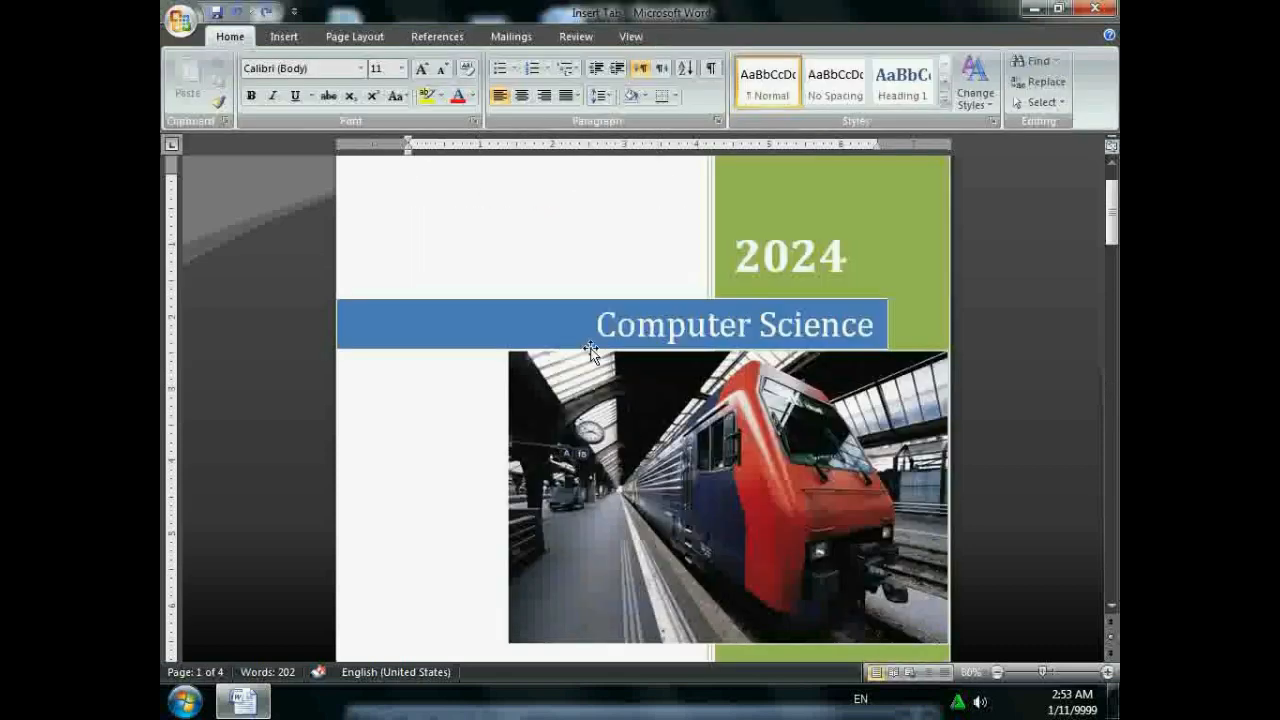
scroll(591, 352, down, 10)
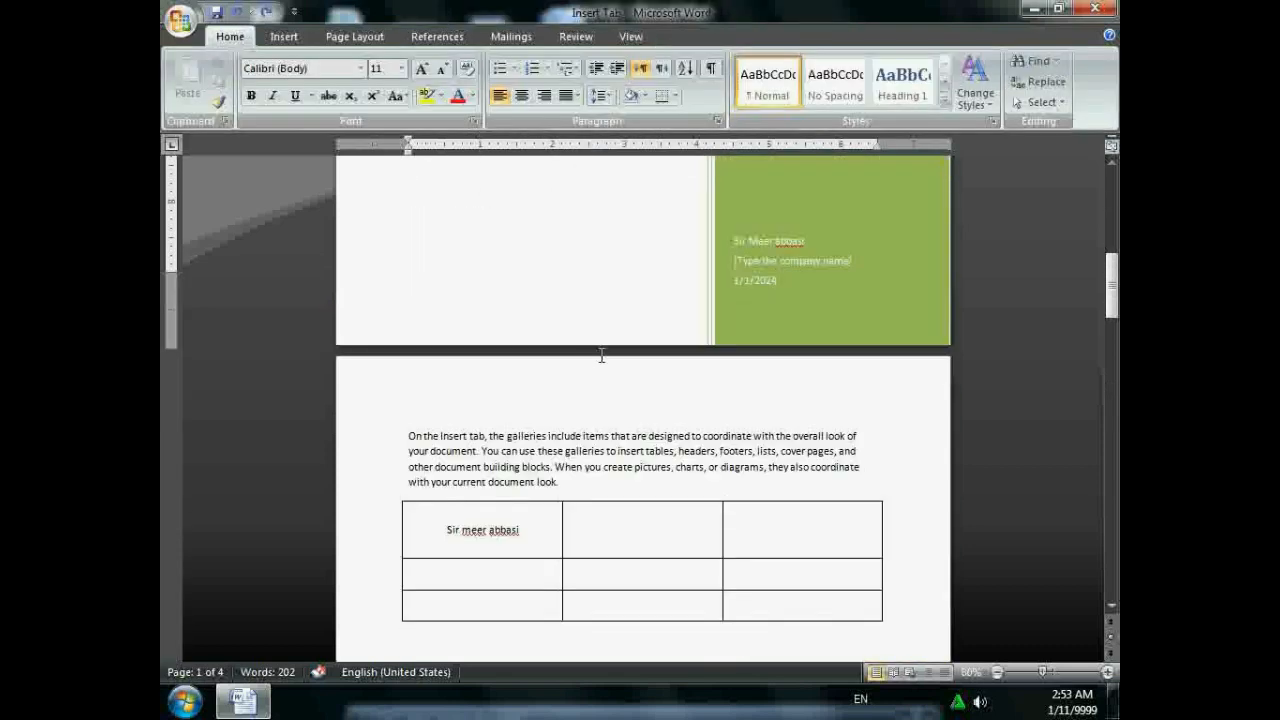
scroll(605, 362, down, 10)
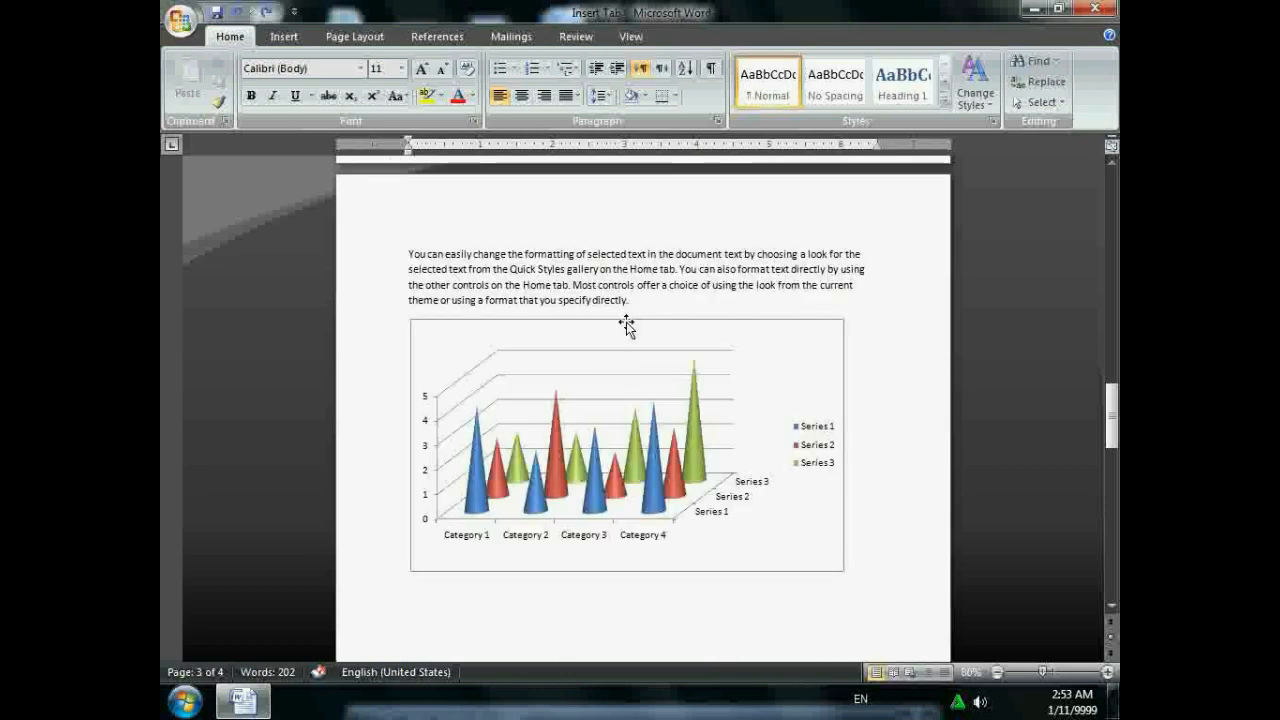
click(627, 322)
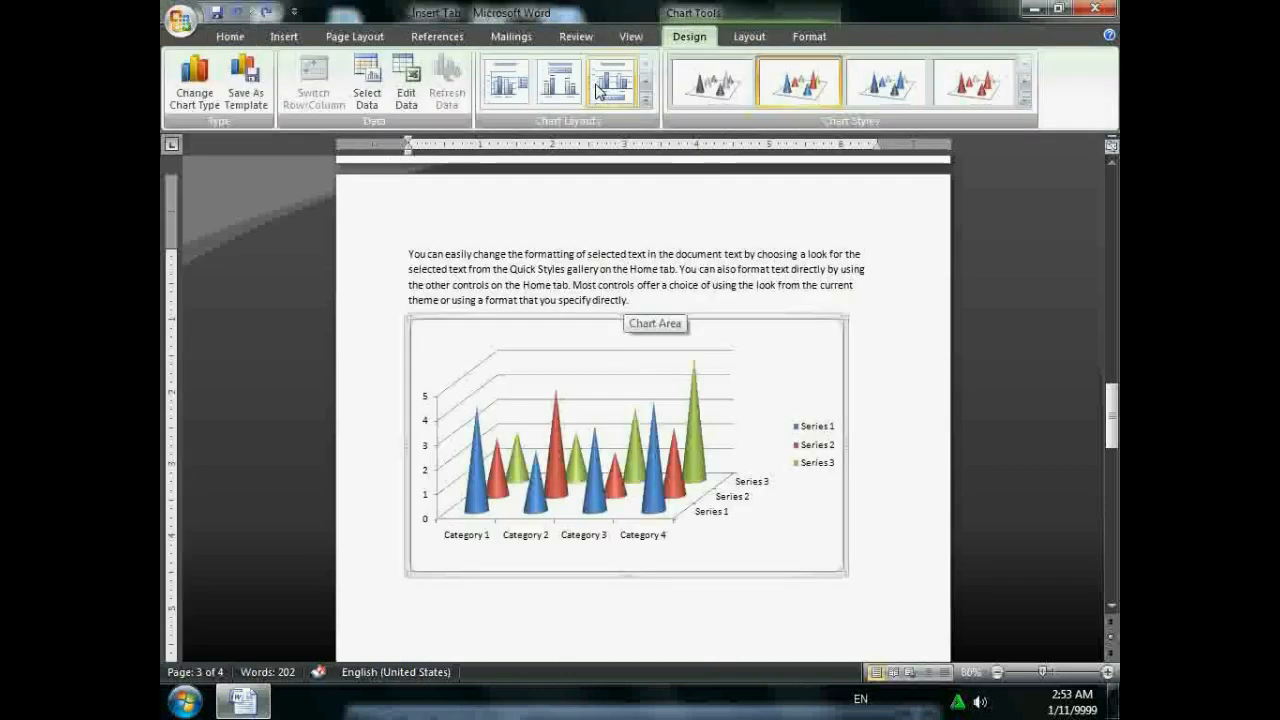
click(1025, 103)
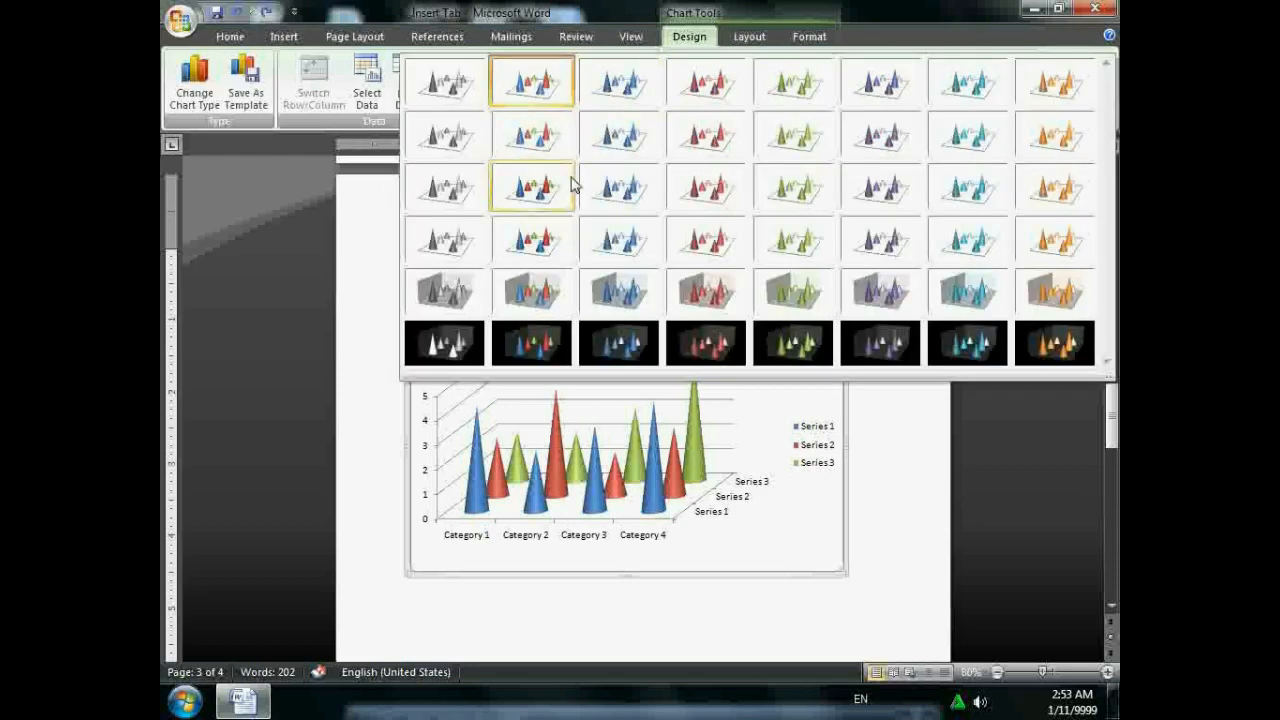
click(556, 354)
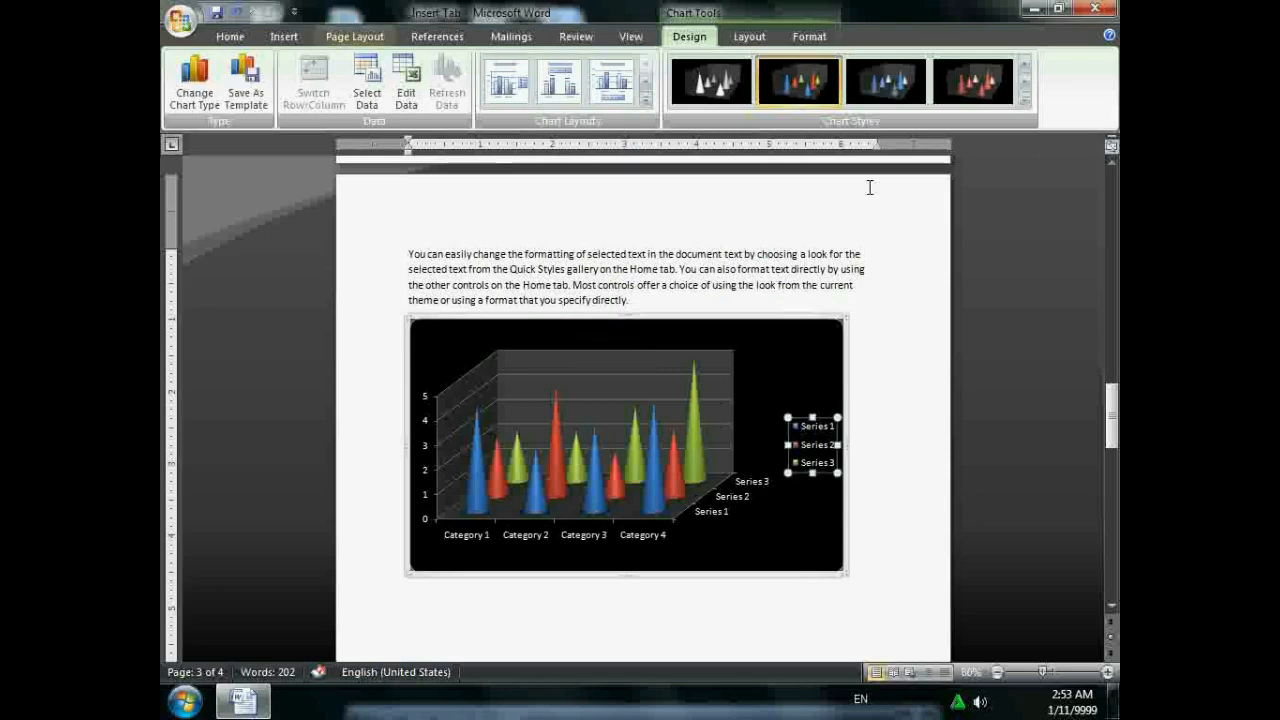
- Select the chart's floor from the Chart Elements list on the Layout tab
click(750, 38)
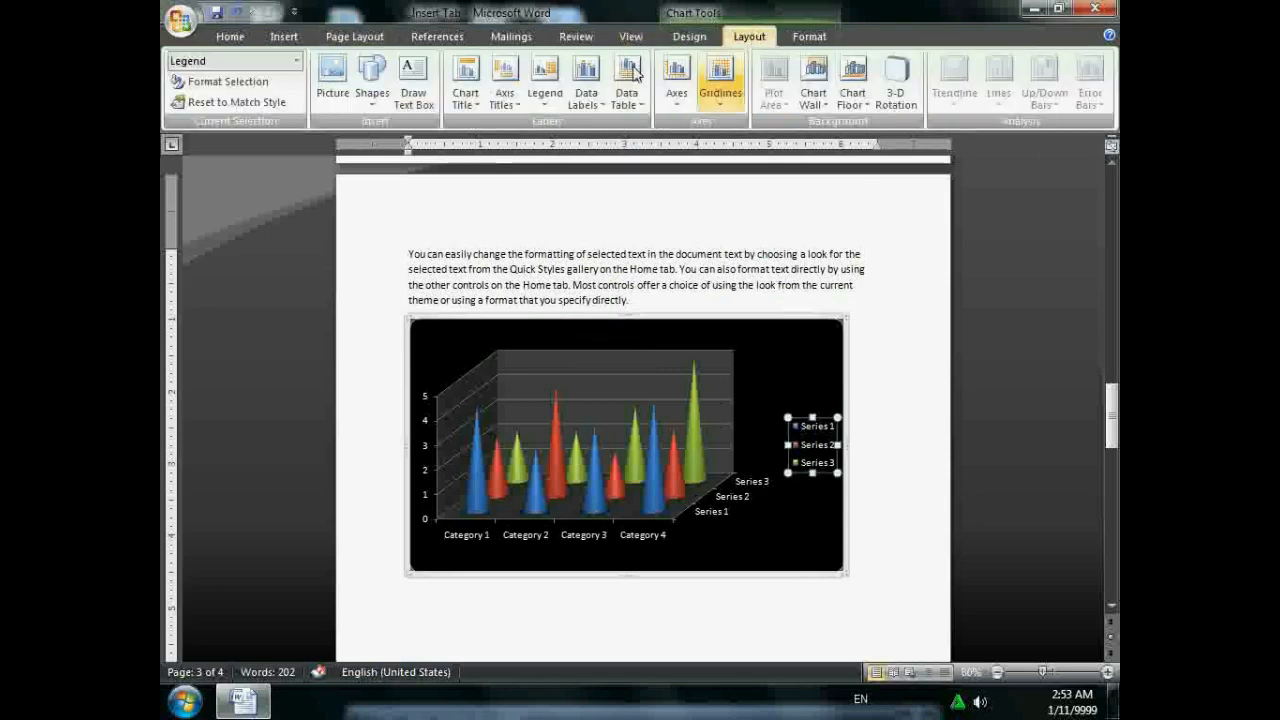
click(689, 36)
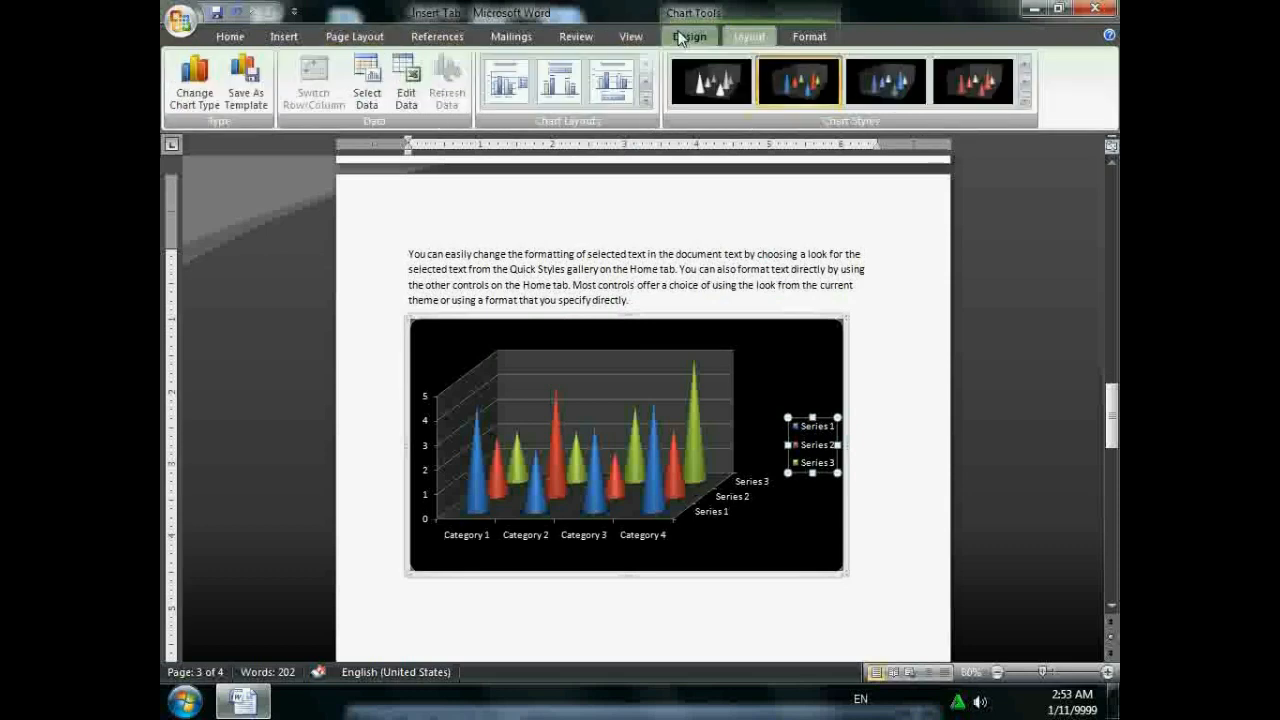
click(750, 36)
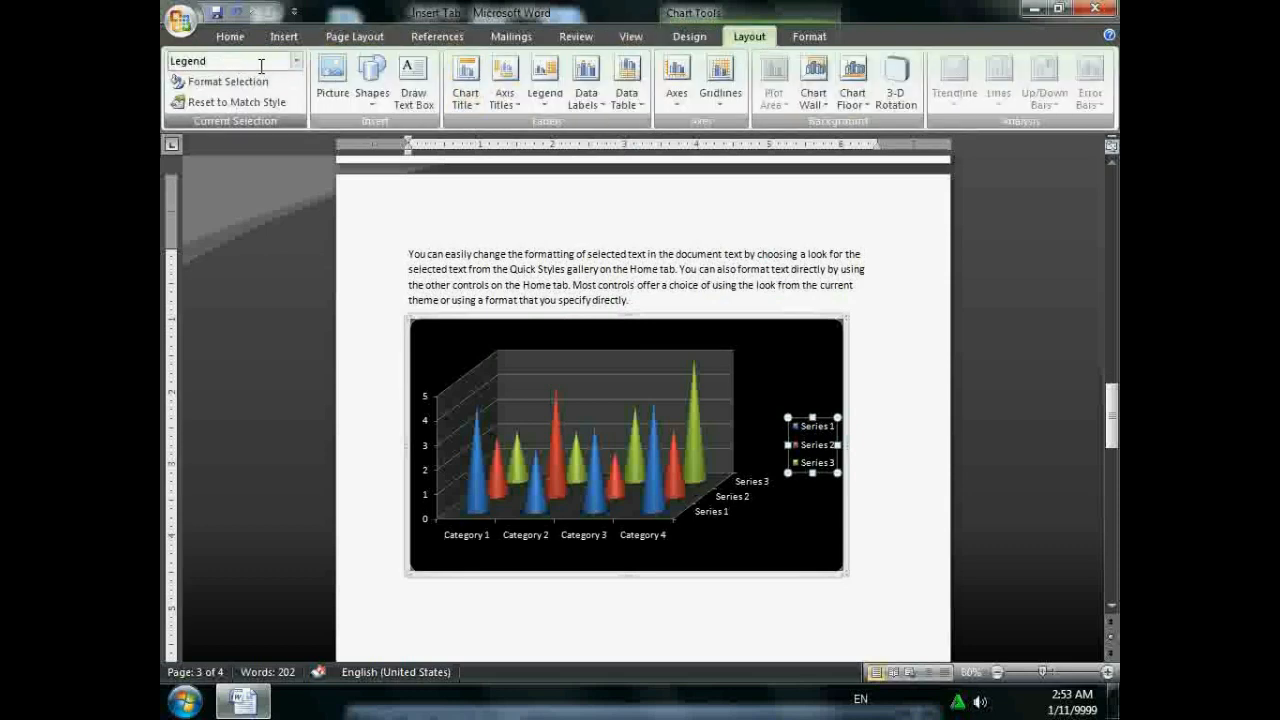
click(296, 61)
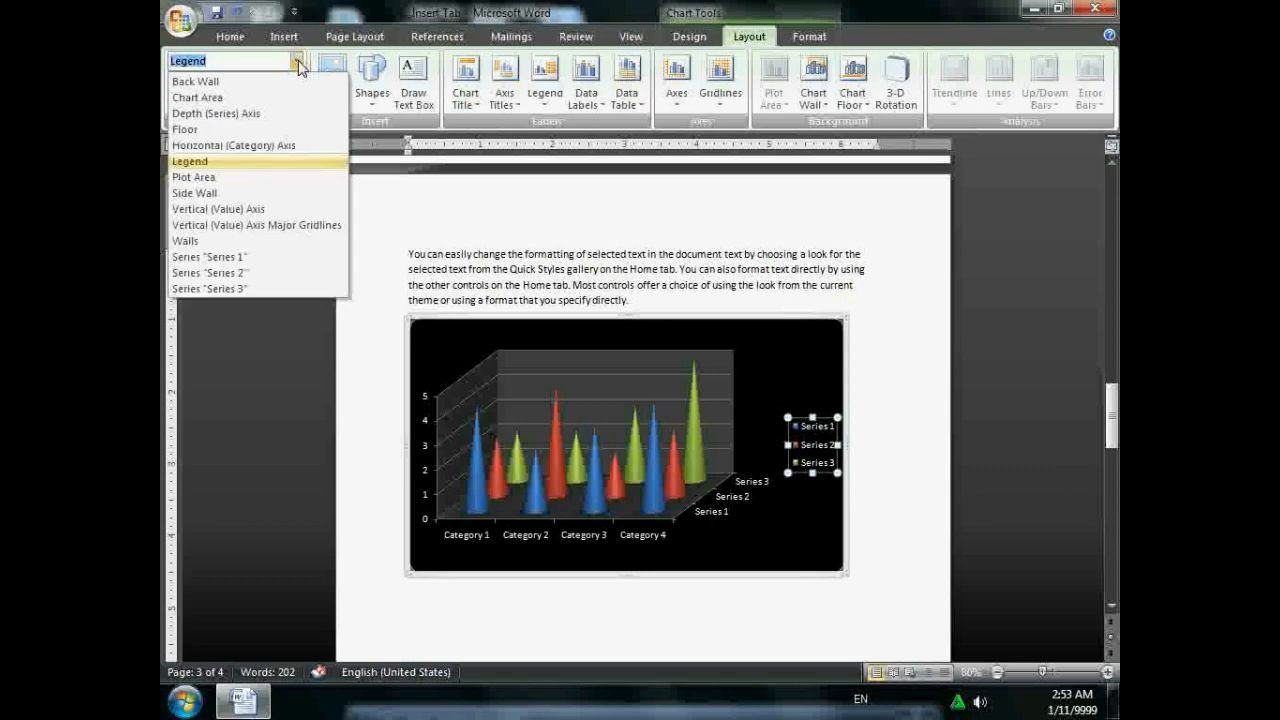
click(572, 363)
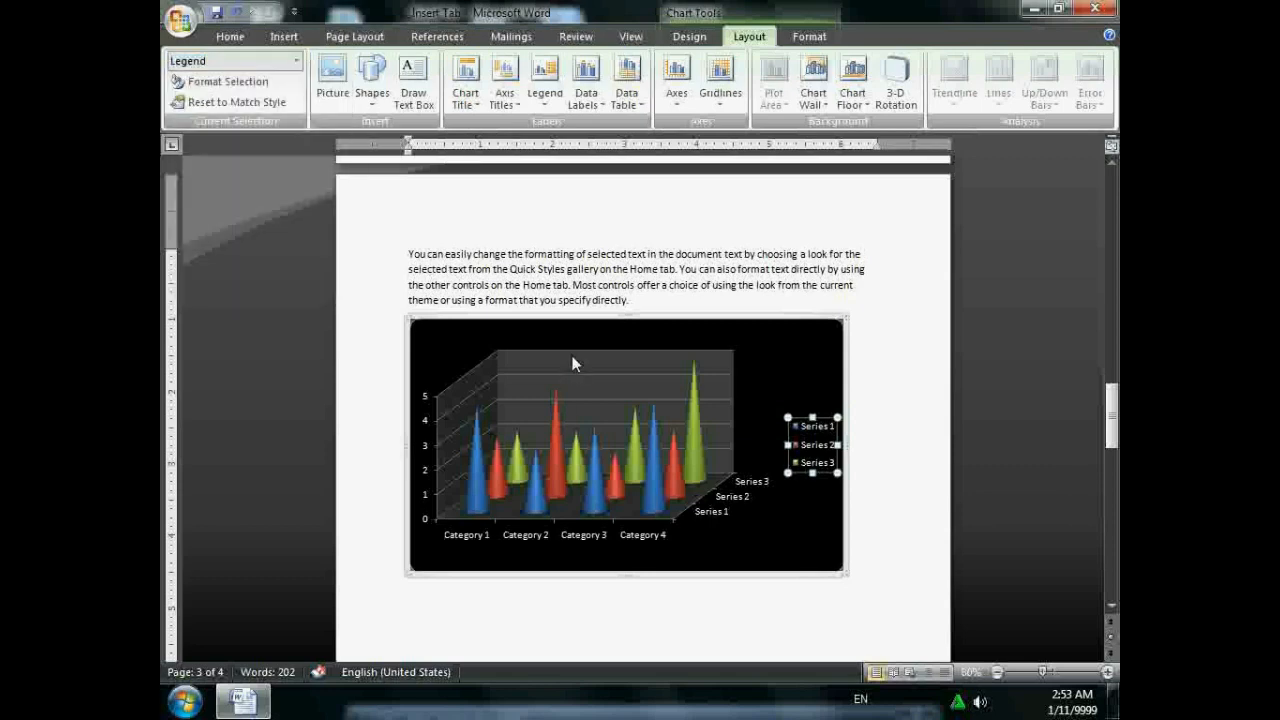
click(575, 362)
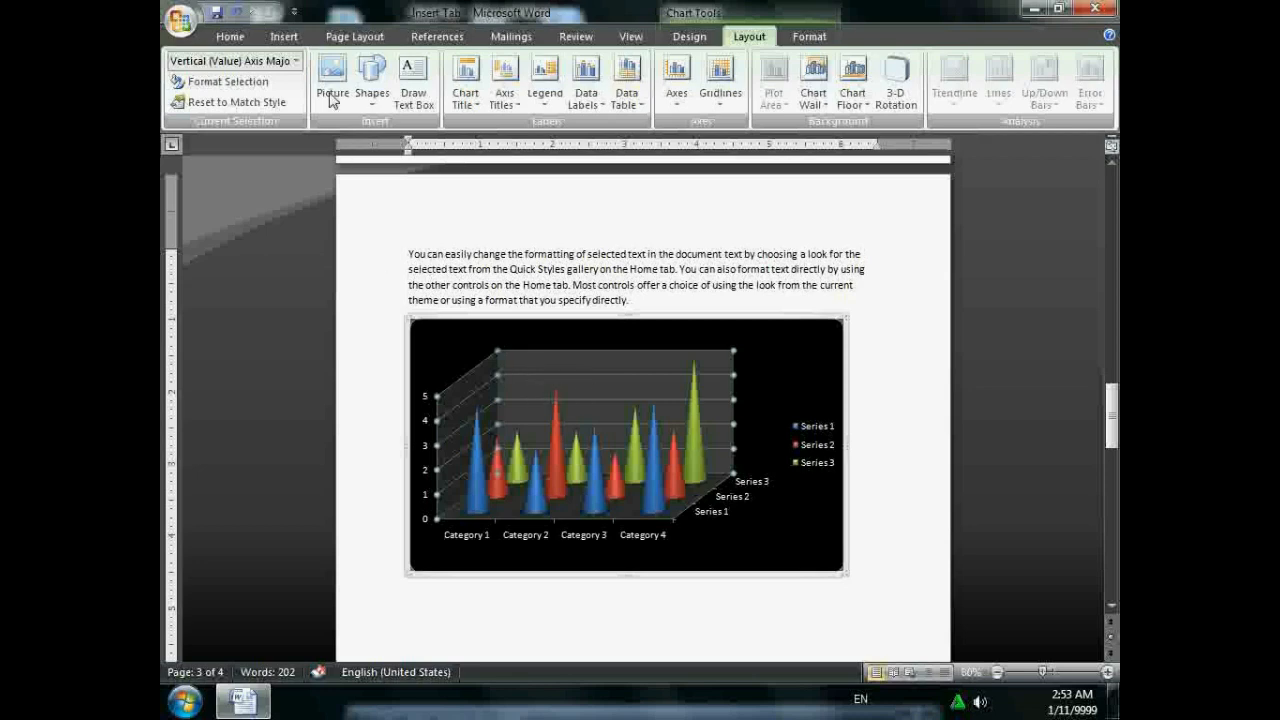
click(295, 60)
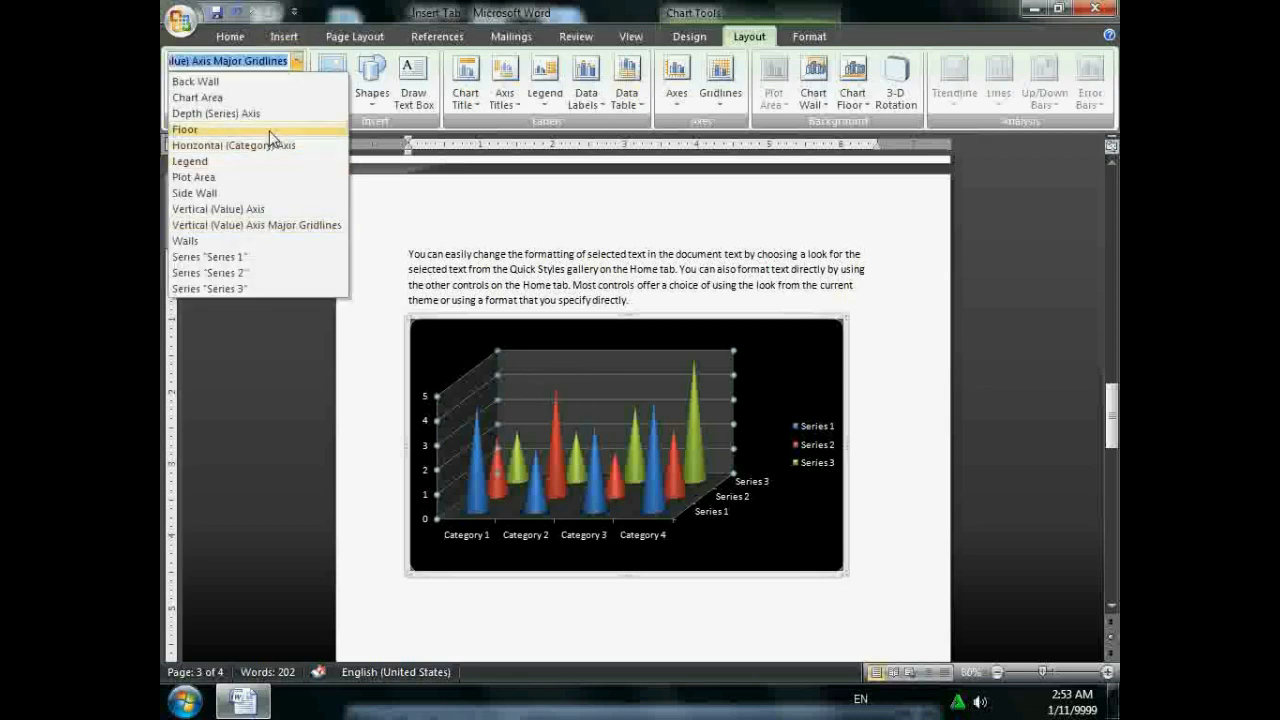
click(185, 129)
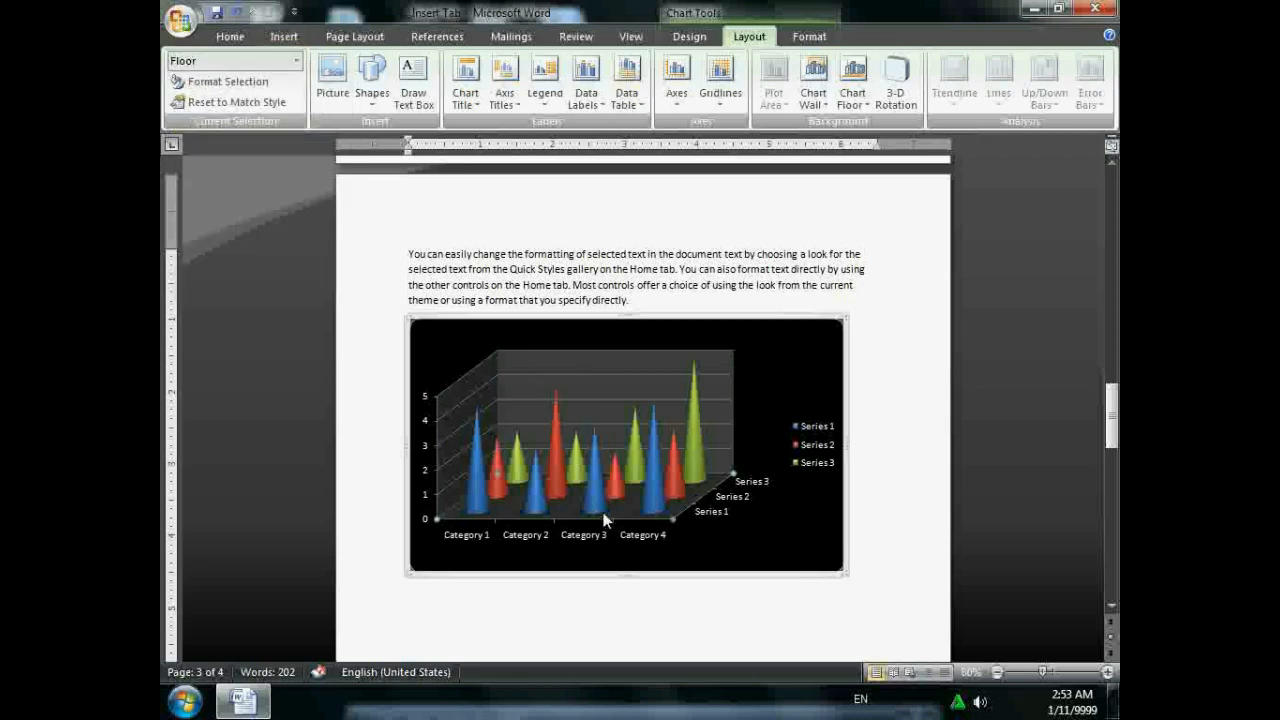
- Give the floor a solid red fill in Format Floor, after trying gradient and no fill
click(235, 81)
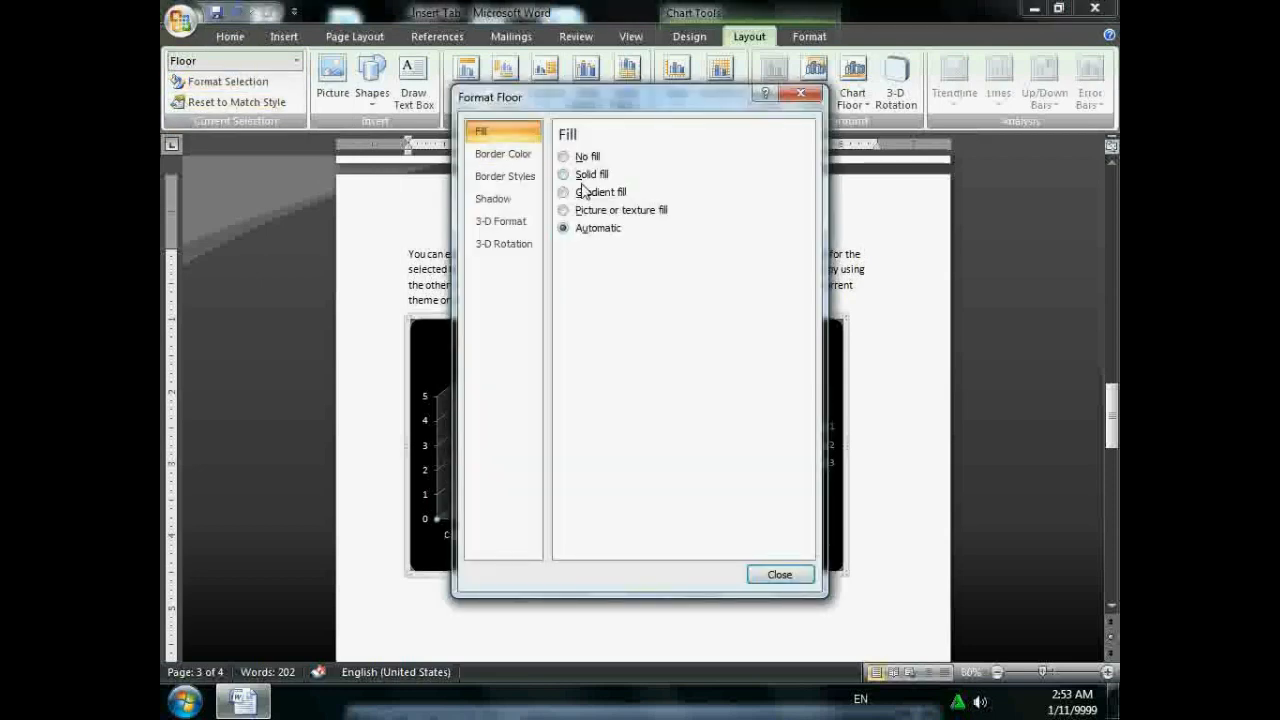
click(586, 191)
click(586, 157)
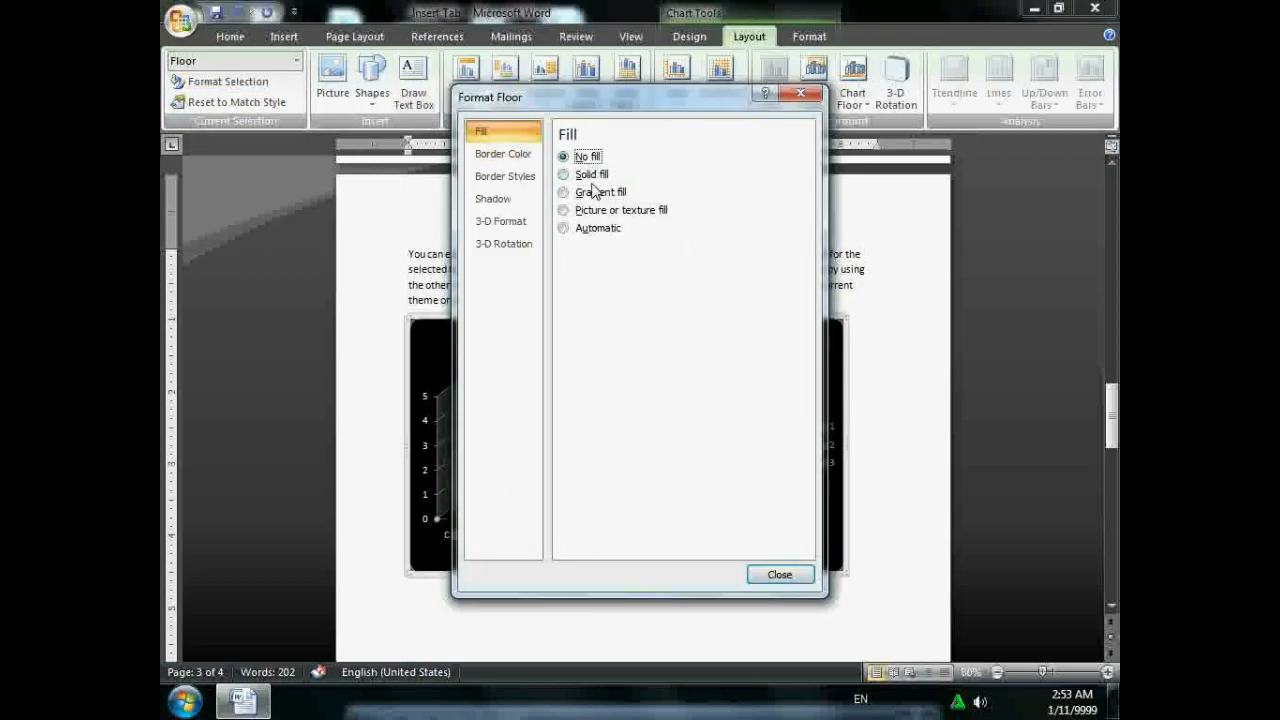
click(592, 174)
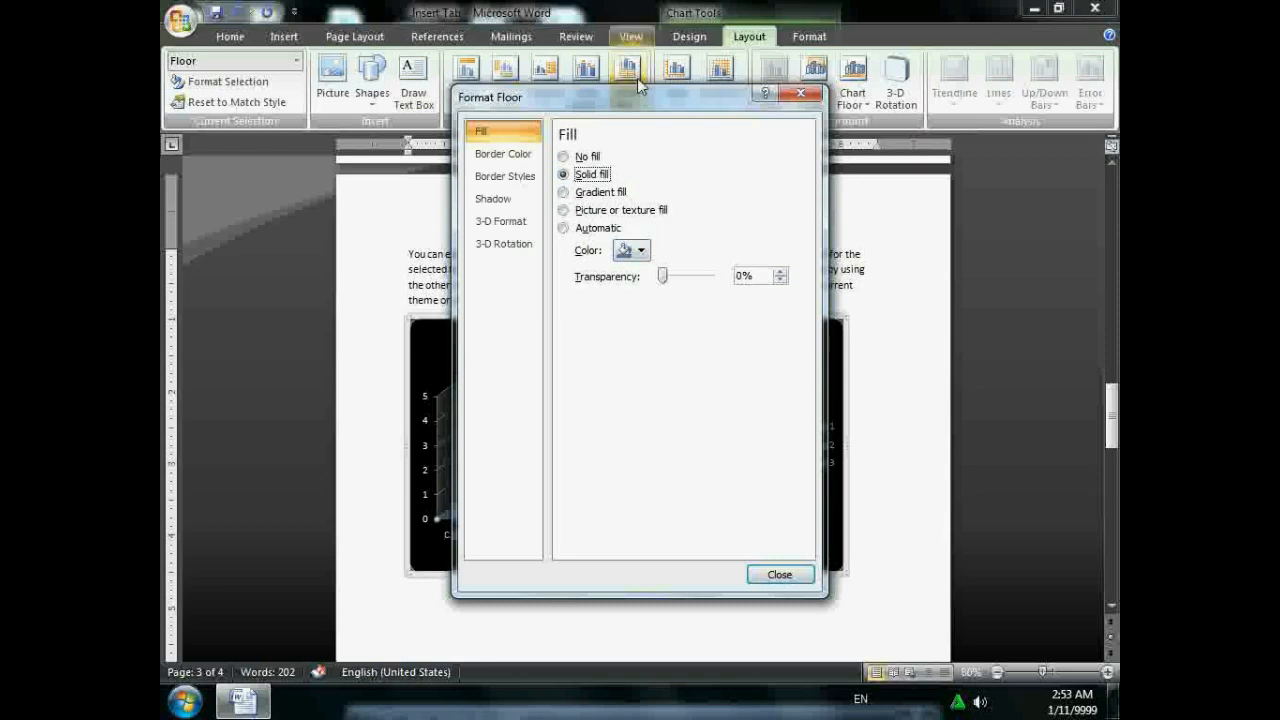
drag(652, 93, 1000, 45)
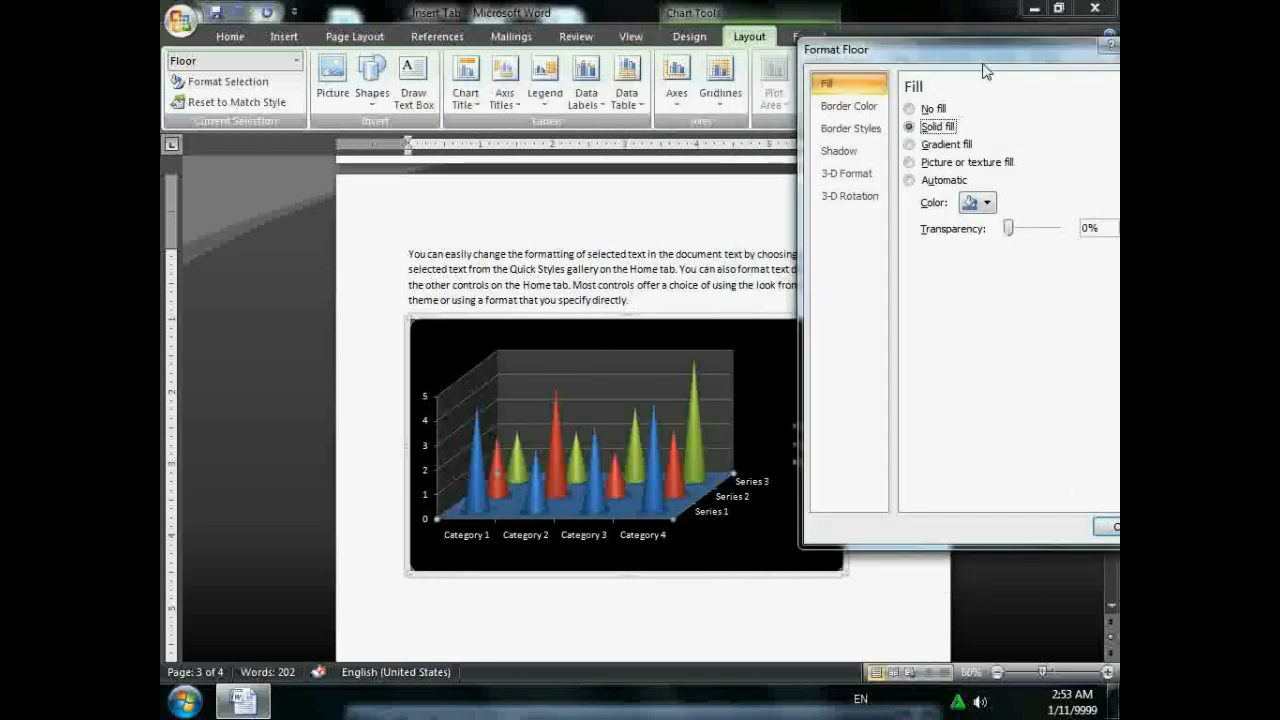
click(973, 205)
click(980, 346)
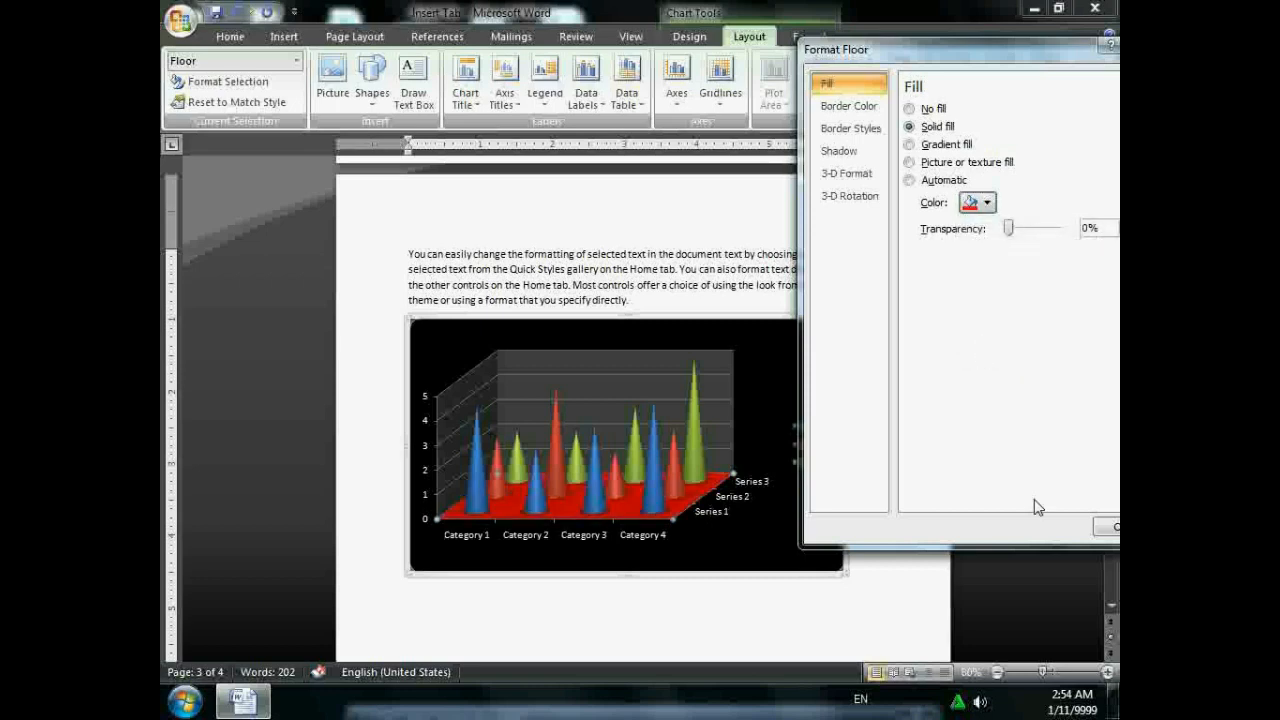
click(1109, 533)
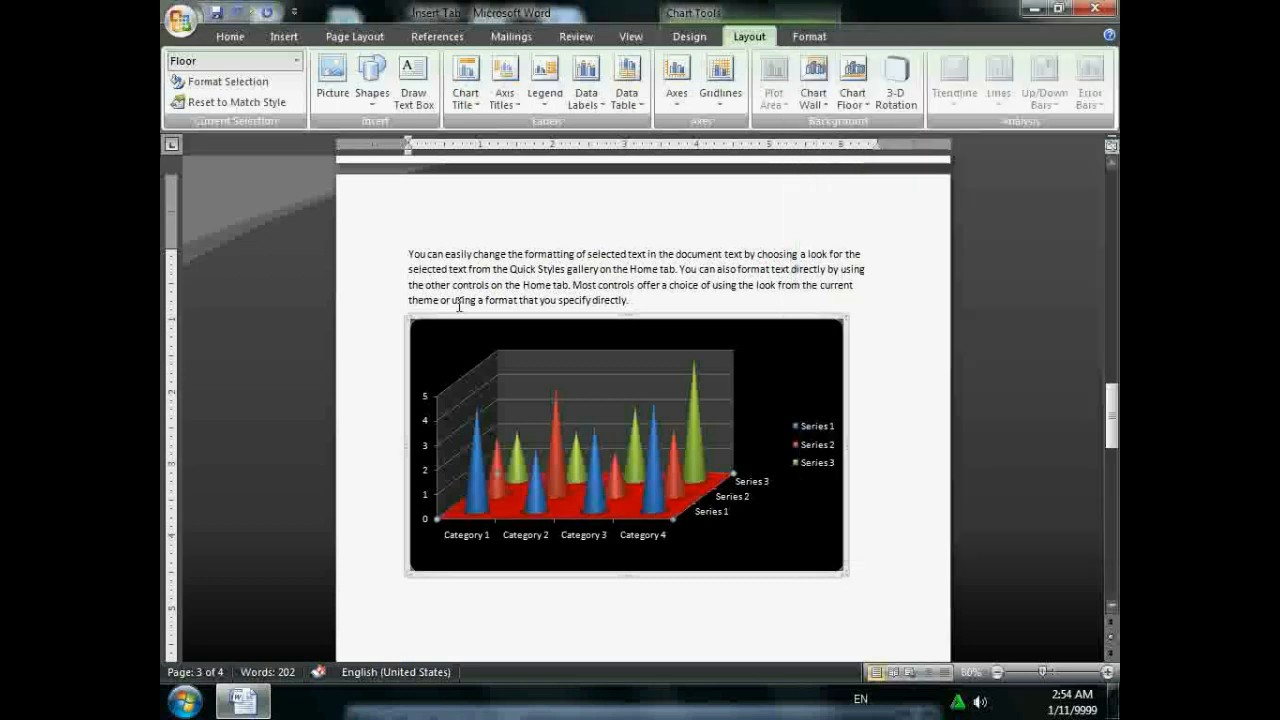
click(297, 61)
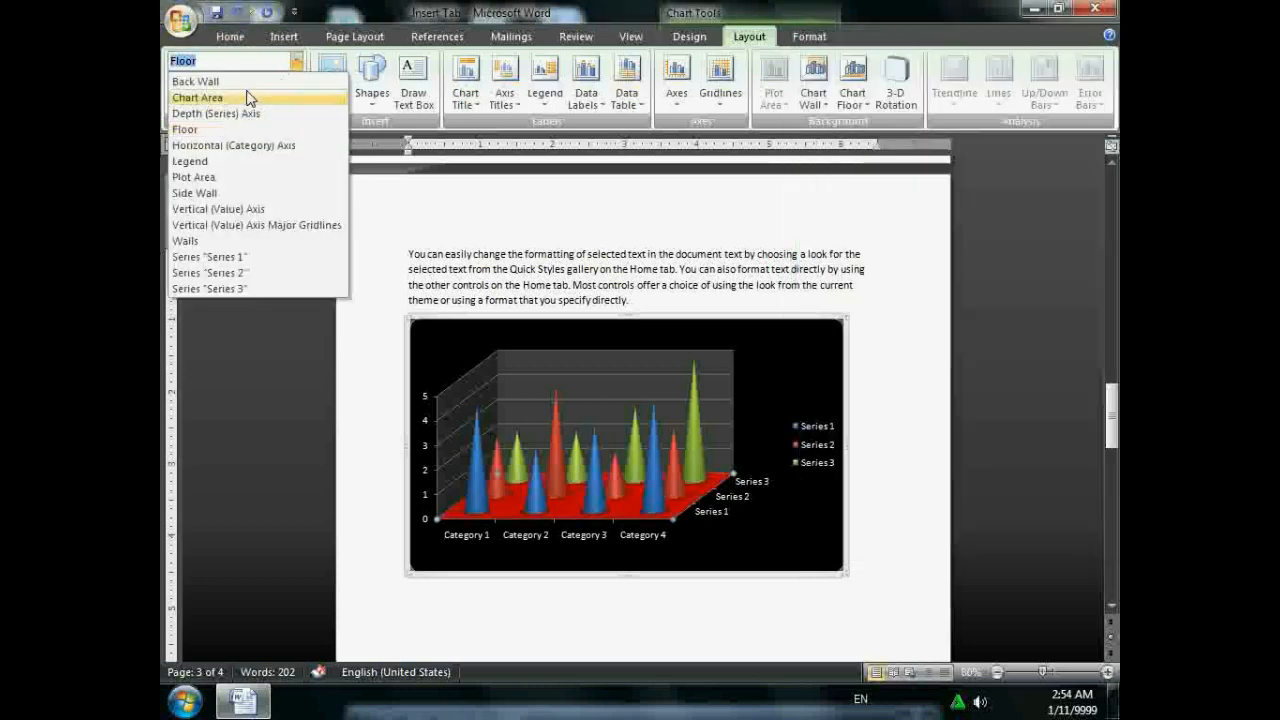
click(578, 352)
click(578, 350)
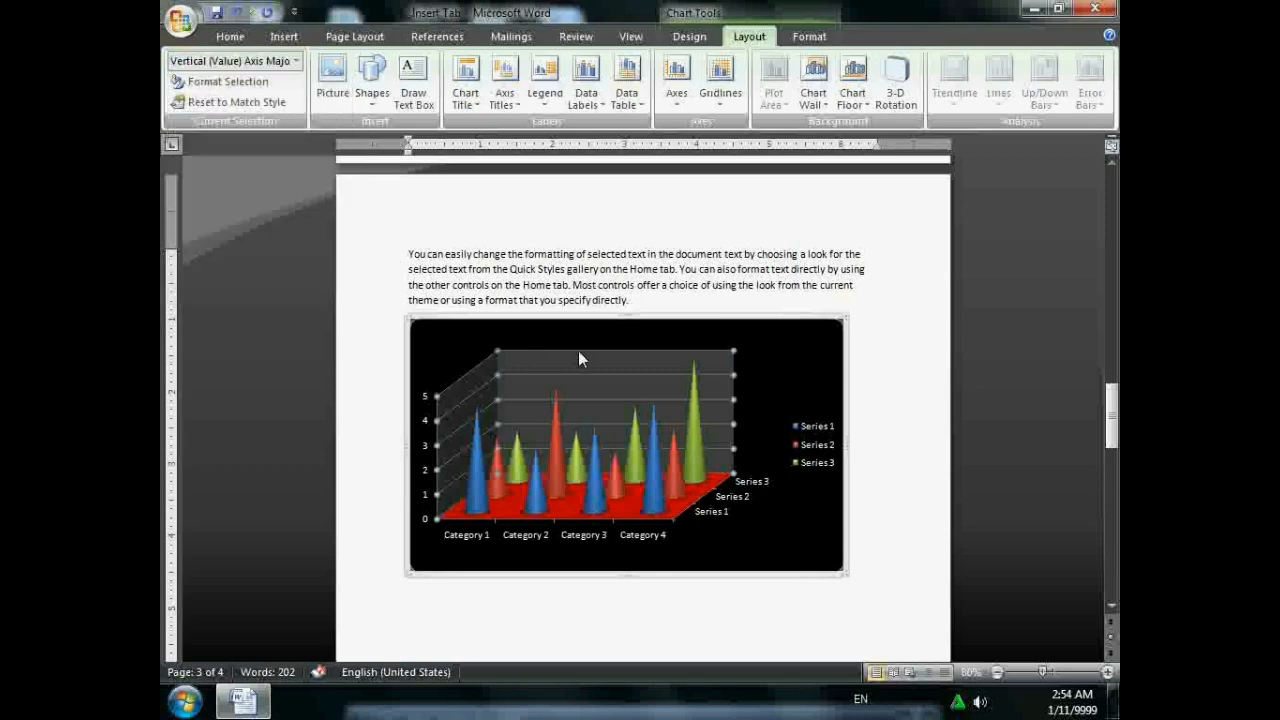
click(297, 61)
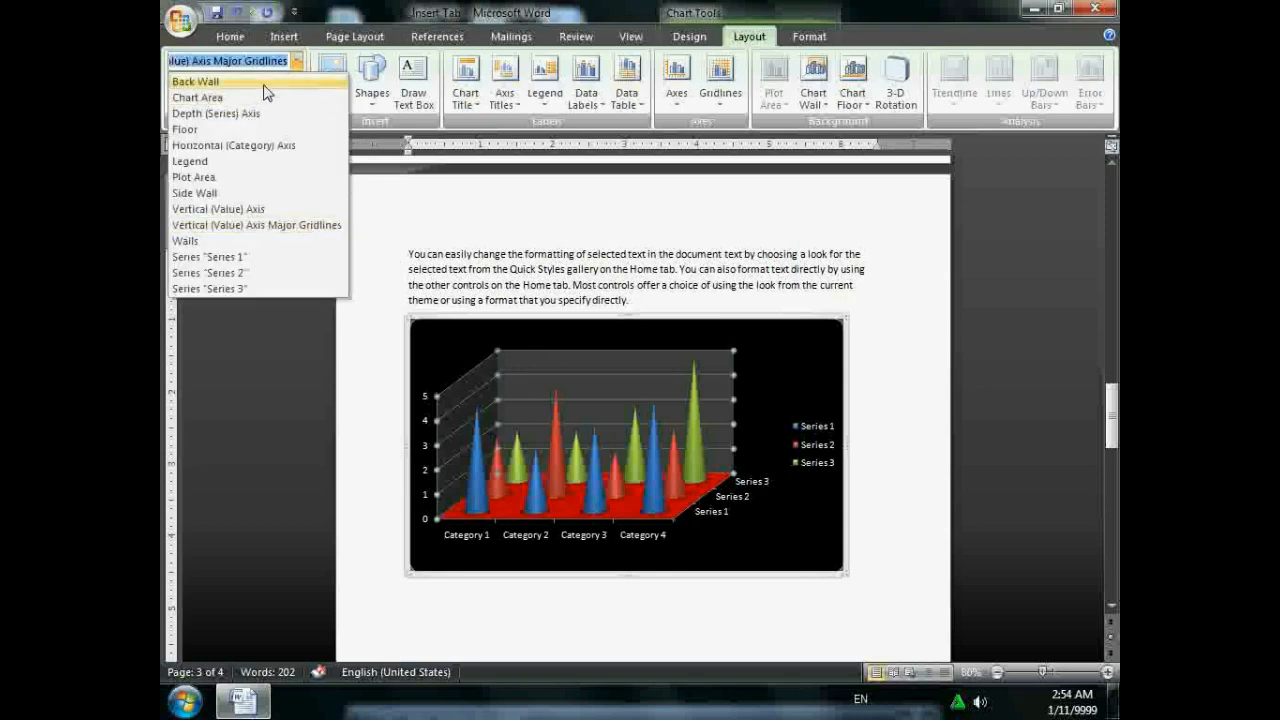
click(264, 84)
click(262, 81)
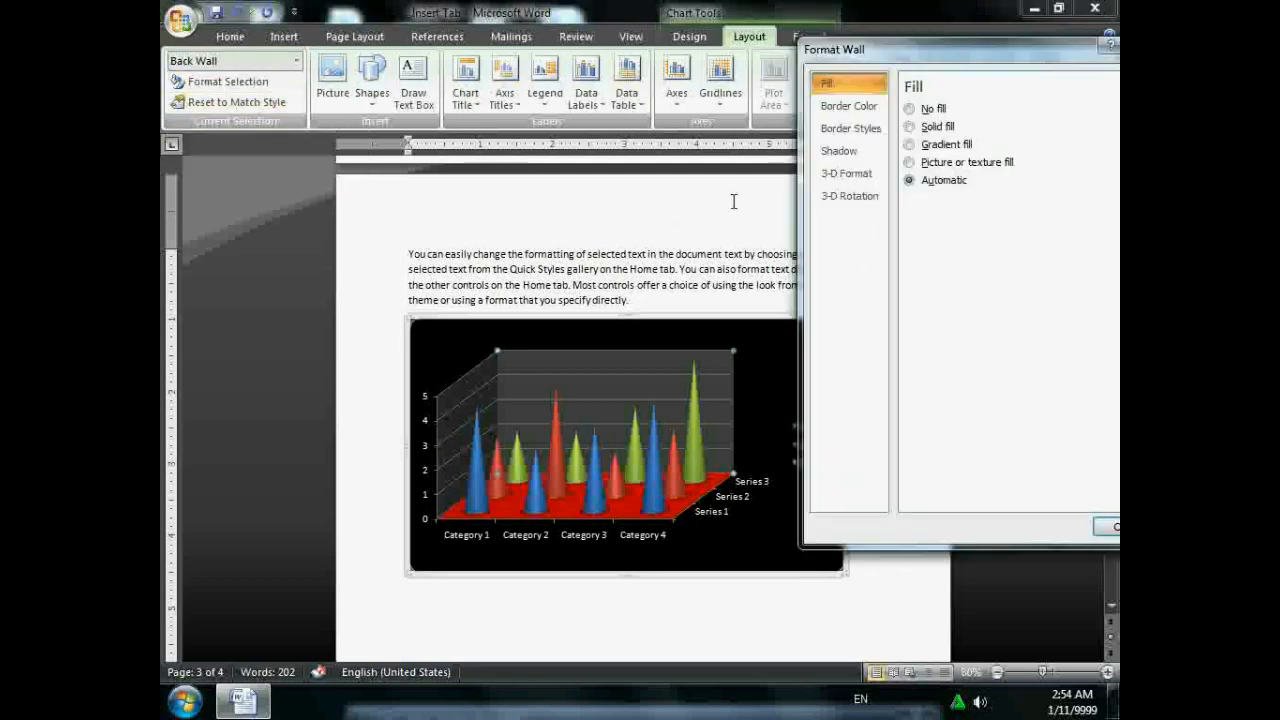
click(932, 146)
click(1014, 202)
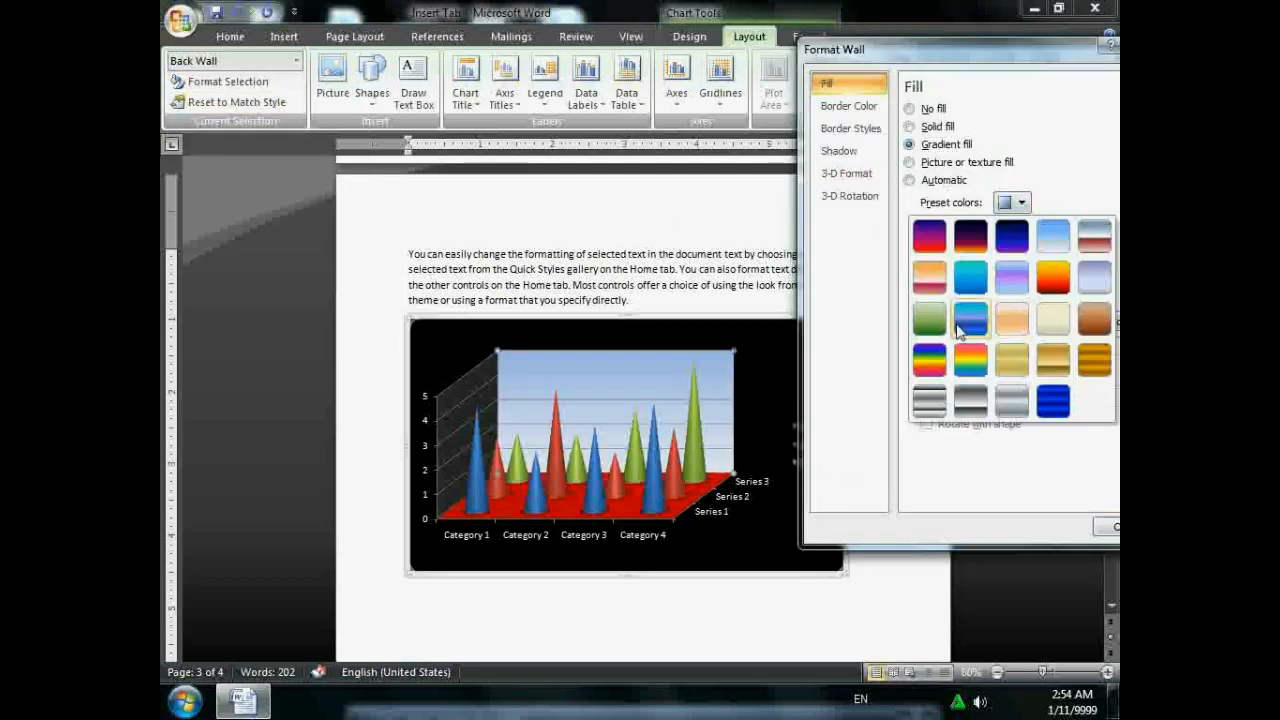
click(975, 368)
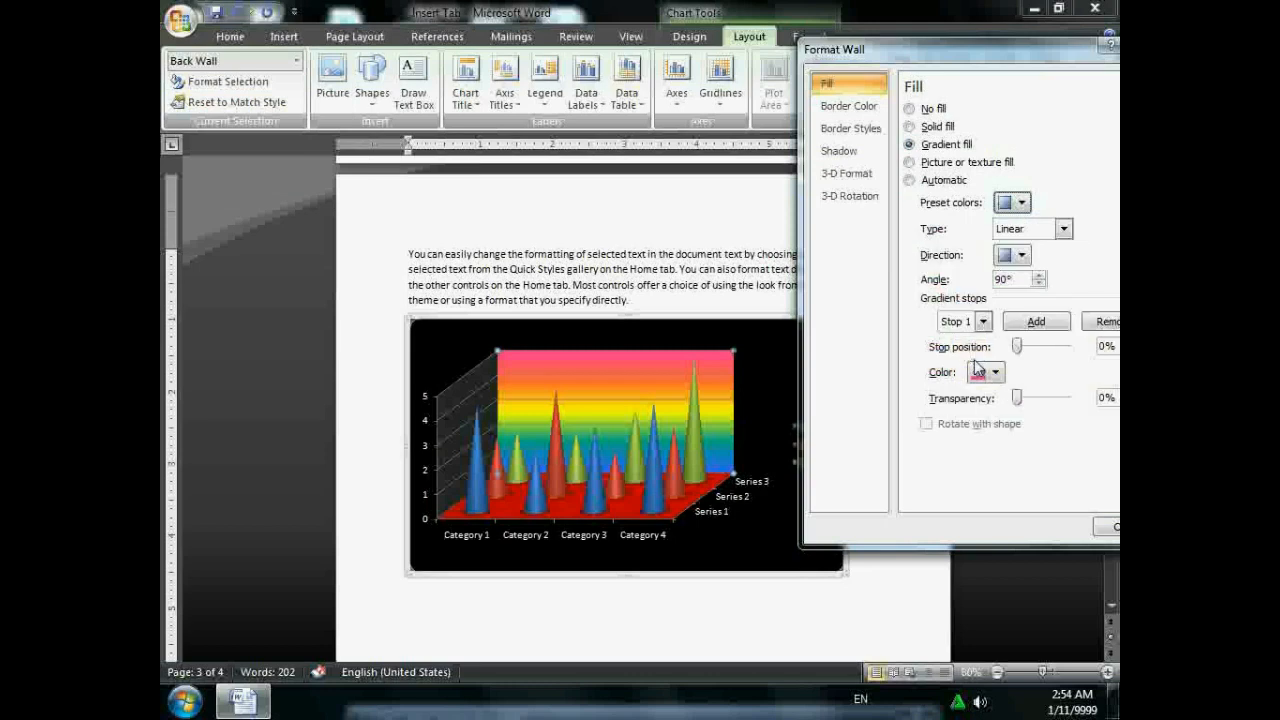
click(1112, 527)
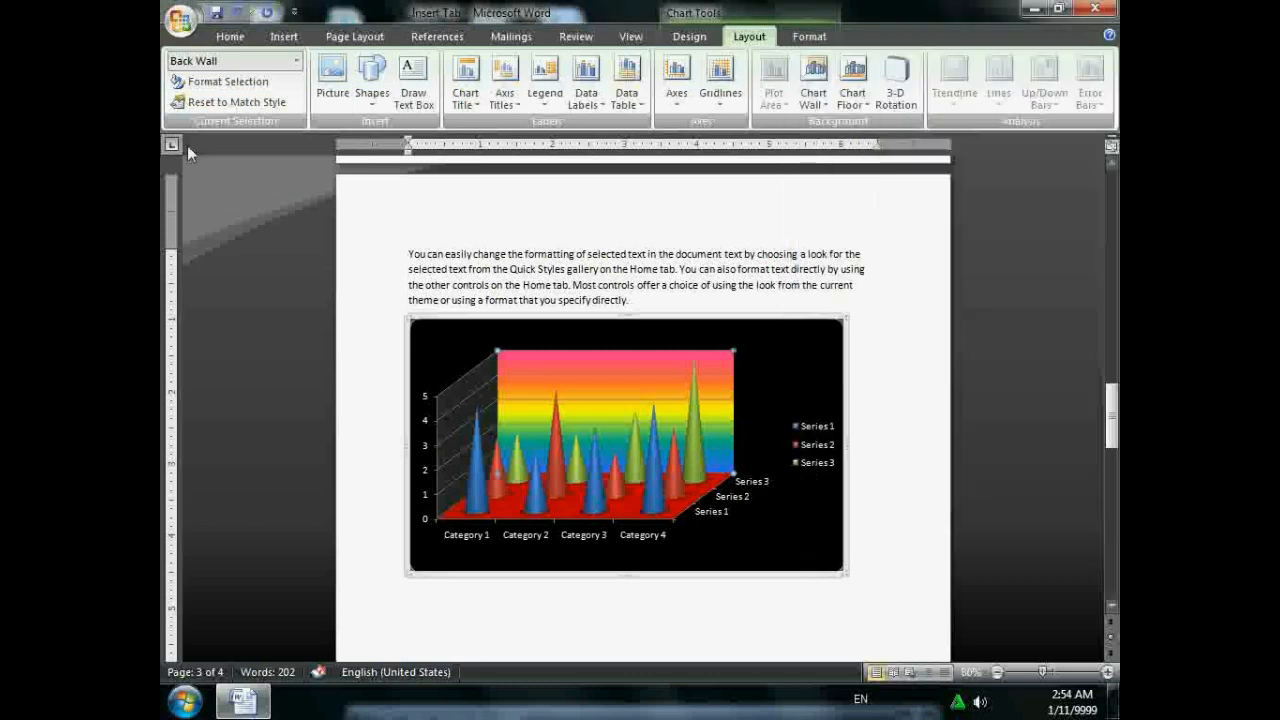
click(226, 108)
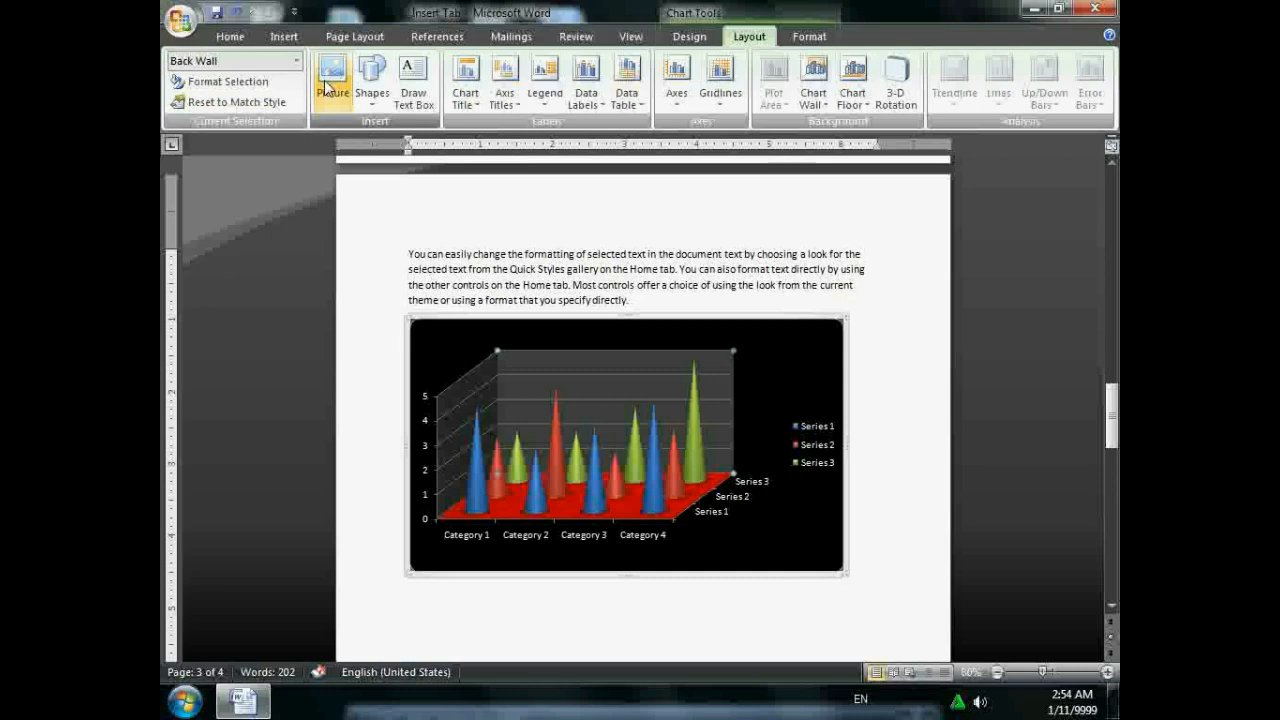
- Add a centred overlay title to the cone chart
click(372, 95)
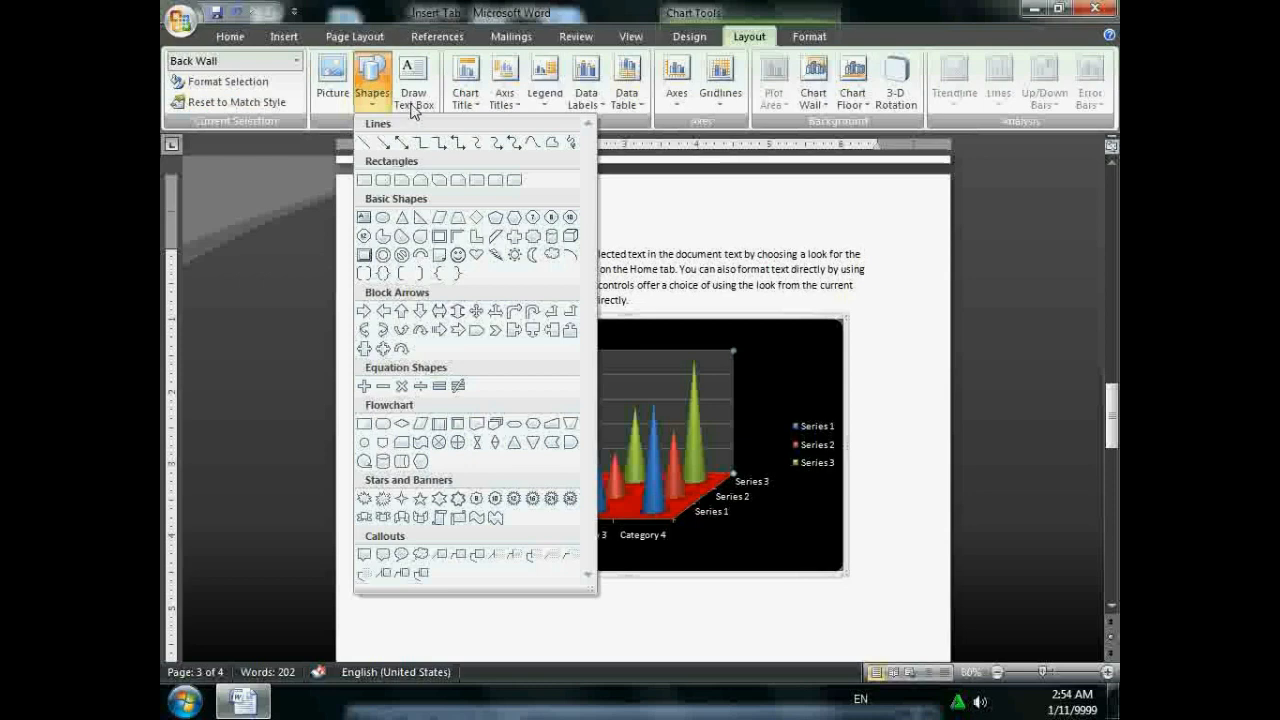
click(410, 101)
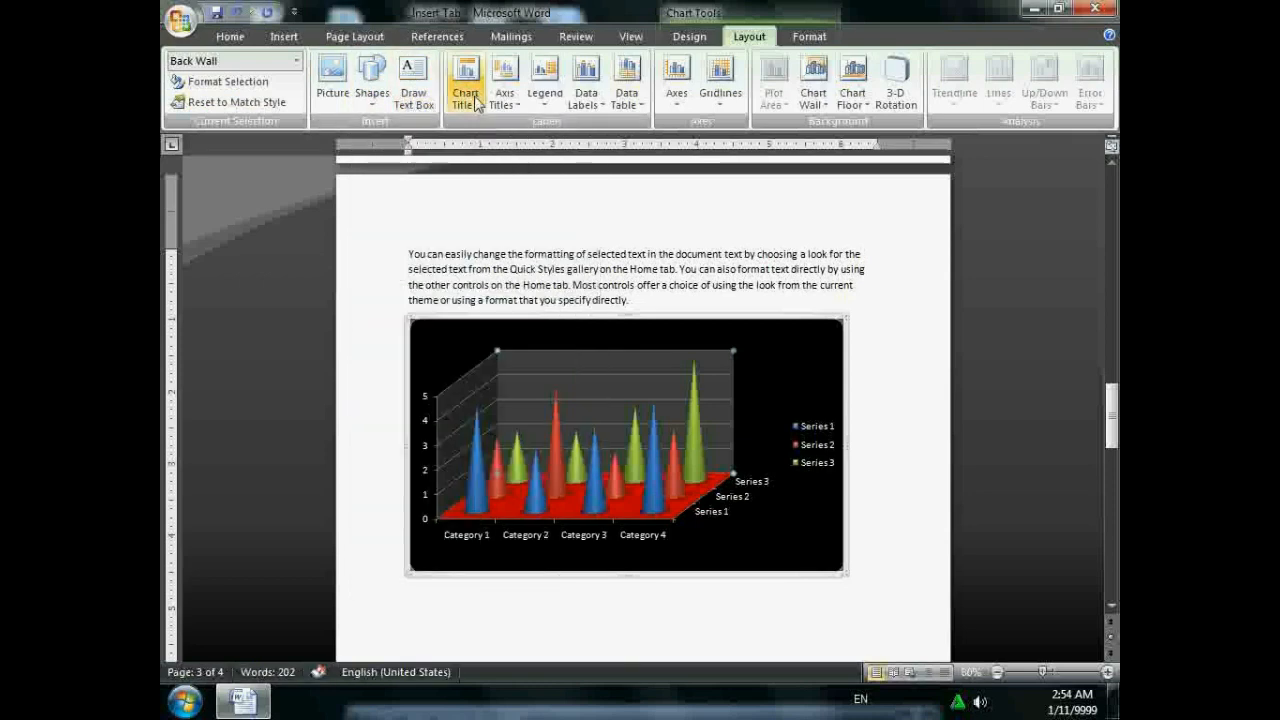
click(284, 36)
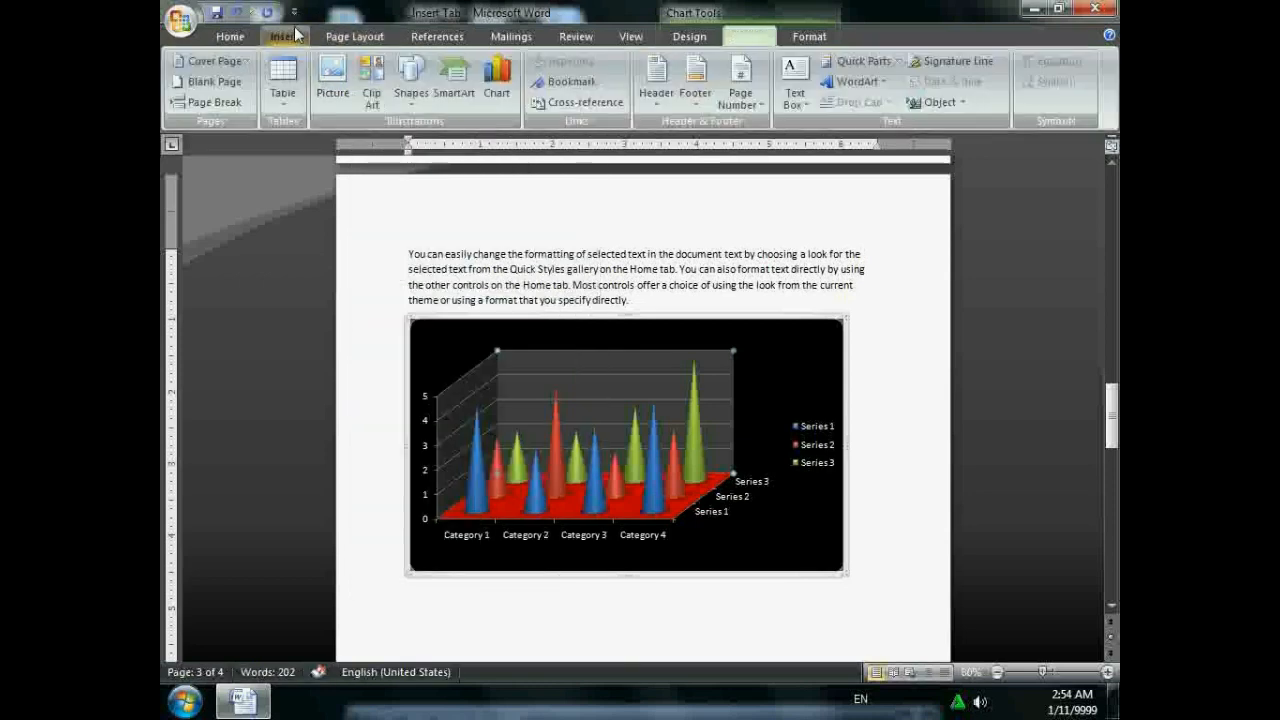
click(755, 38)
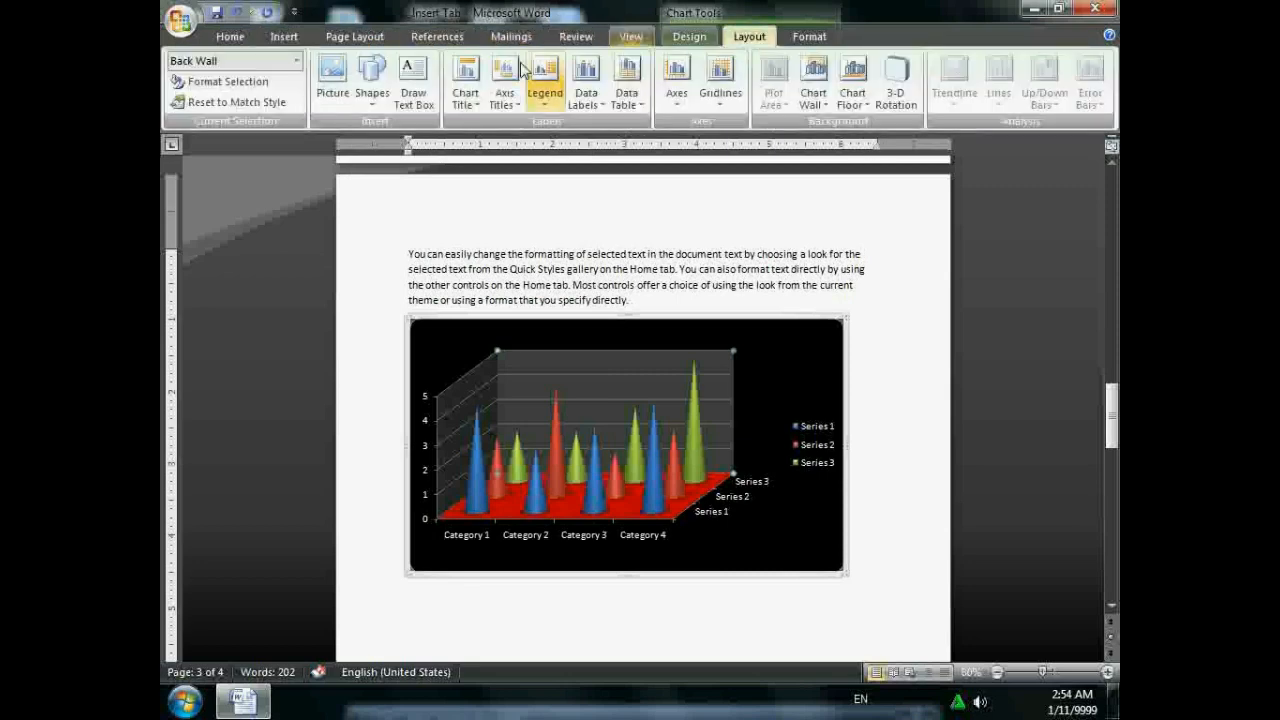
click(473, 100)
click(508, 176)
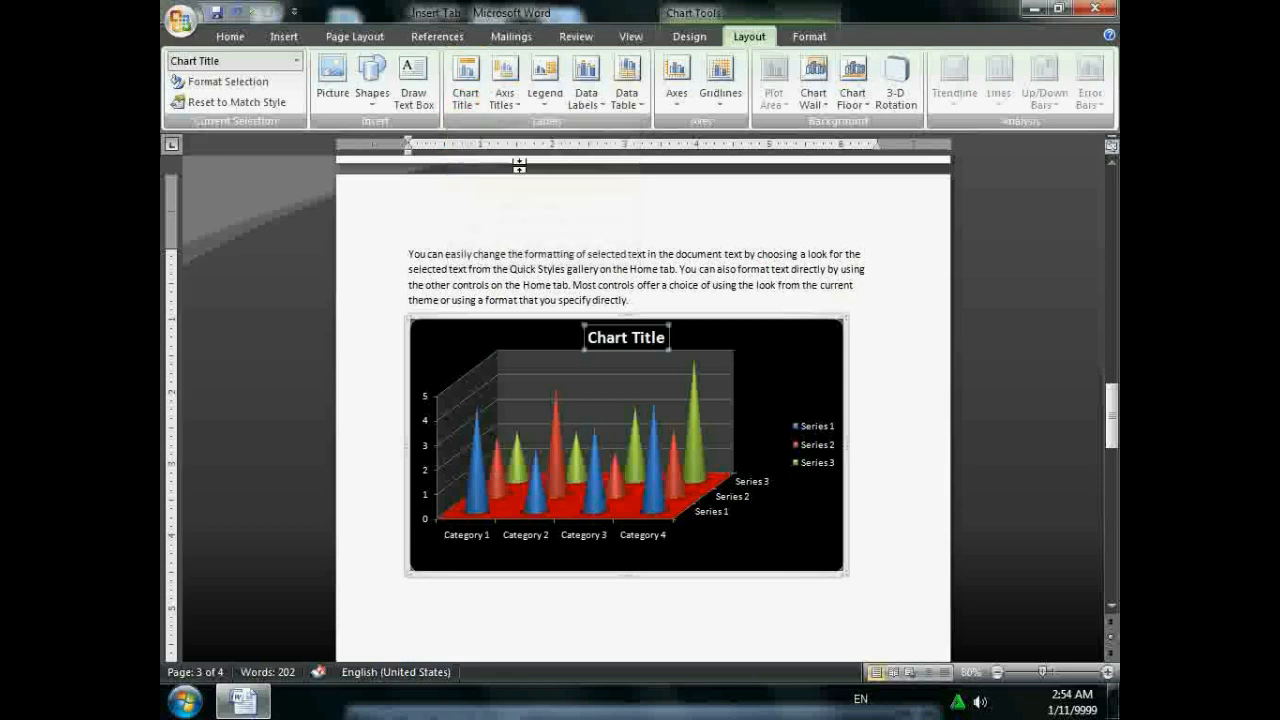
double_click(648, 338)
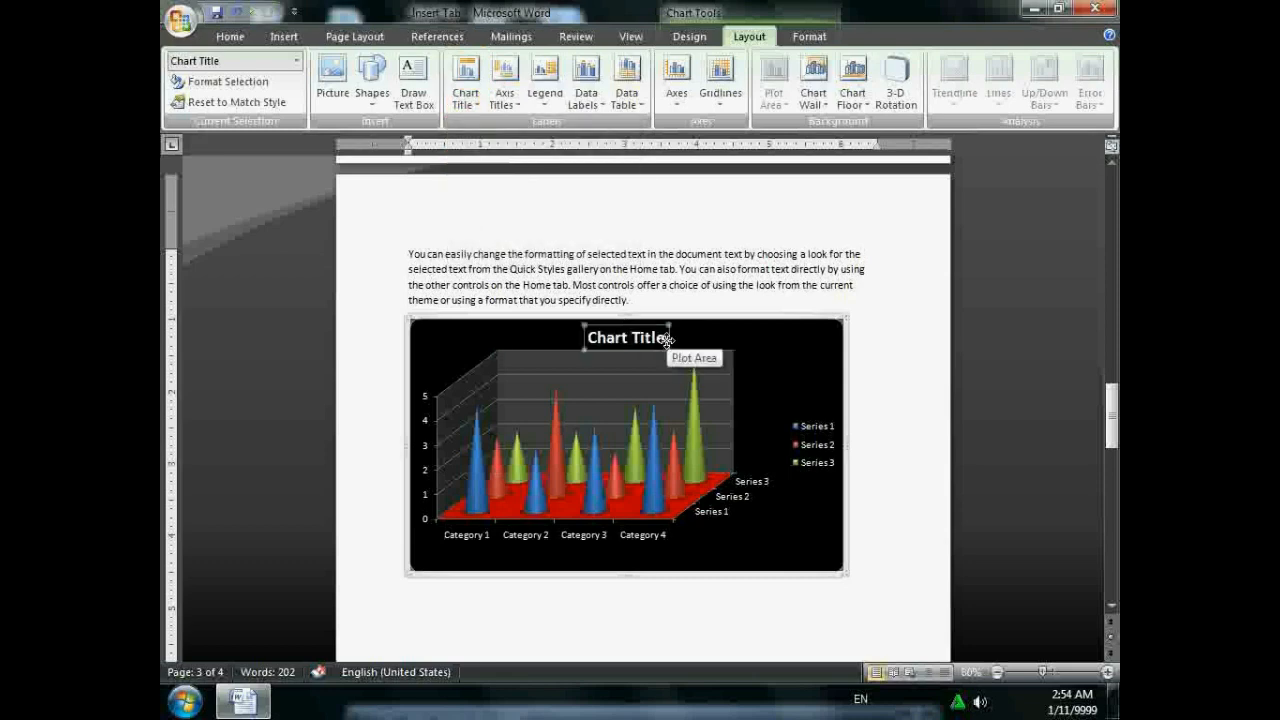
- Add a primary horizontal axis title below the axis
click(504, 88)
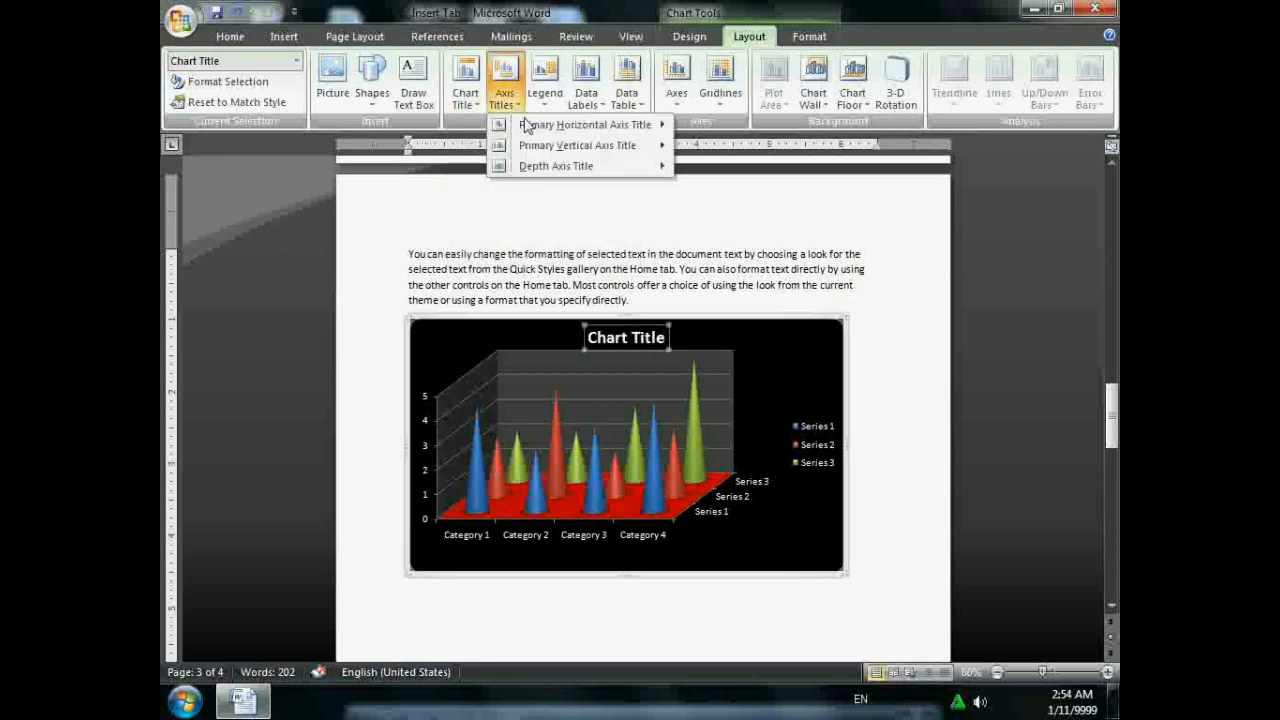
mouse_move(542, 130)
click(710, 180)
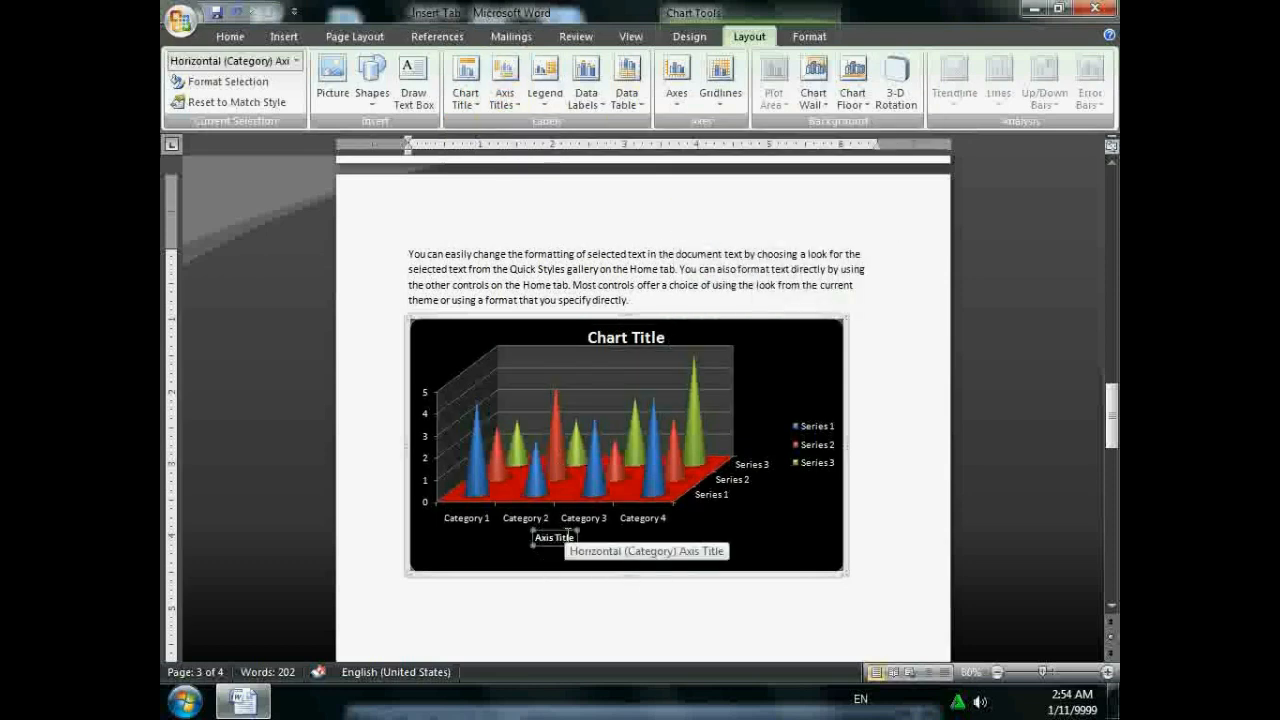
- Move the chart legend to the left side of the chart
click(544, 85)
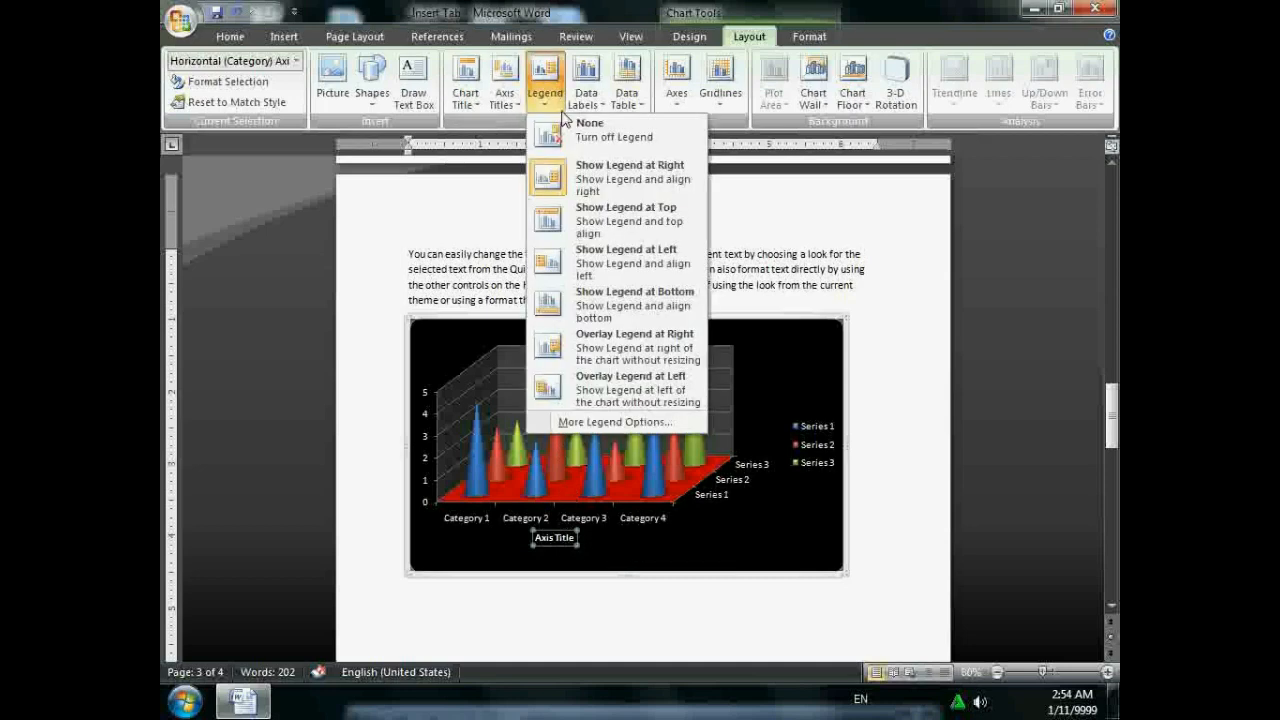
click(598, 233)
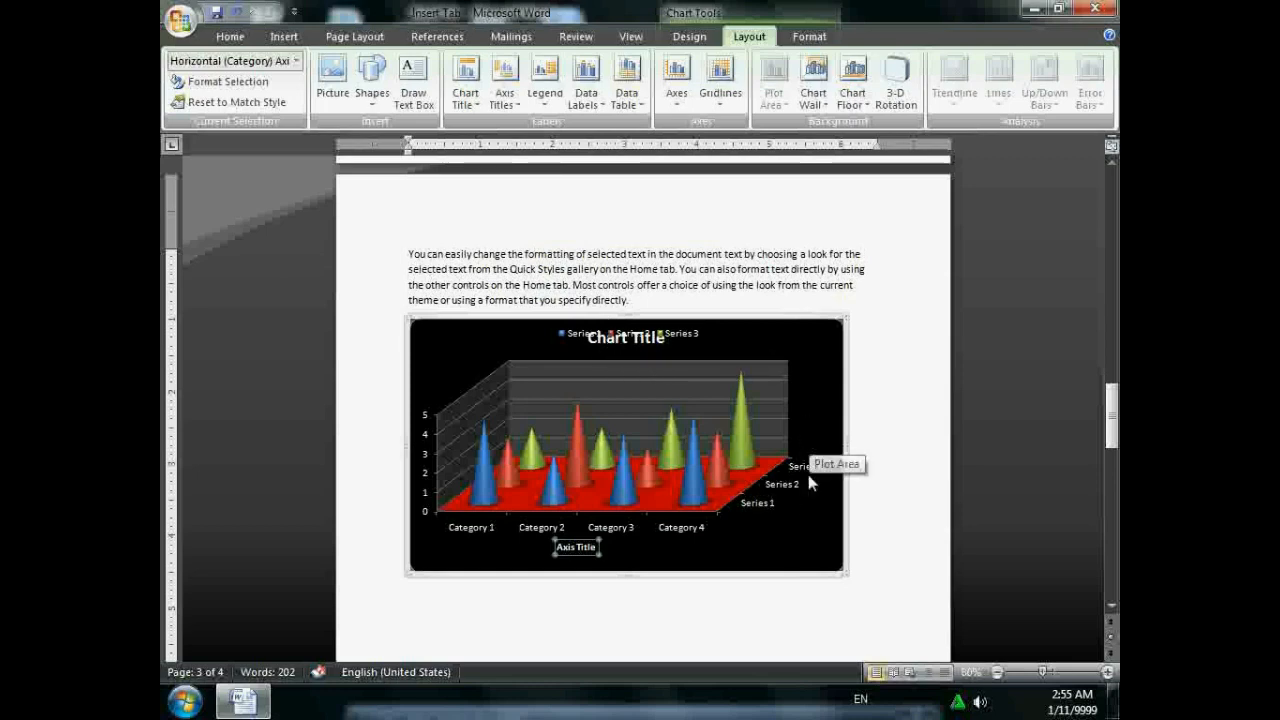
click(544, 82)
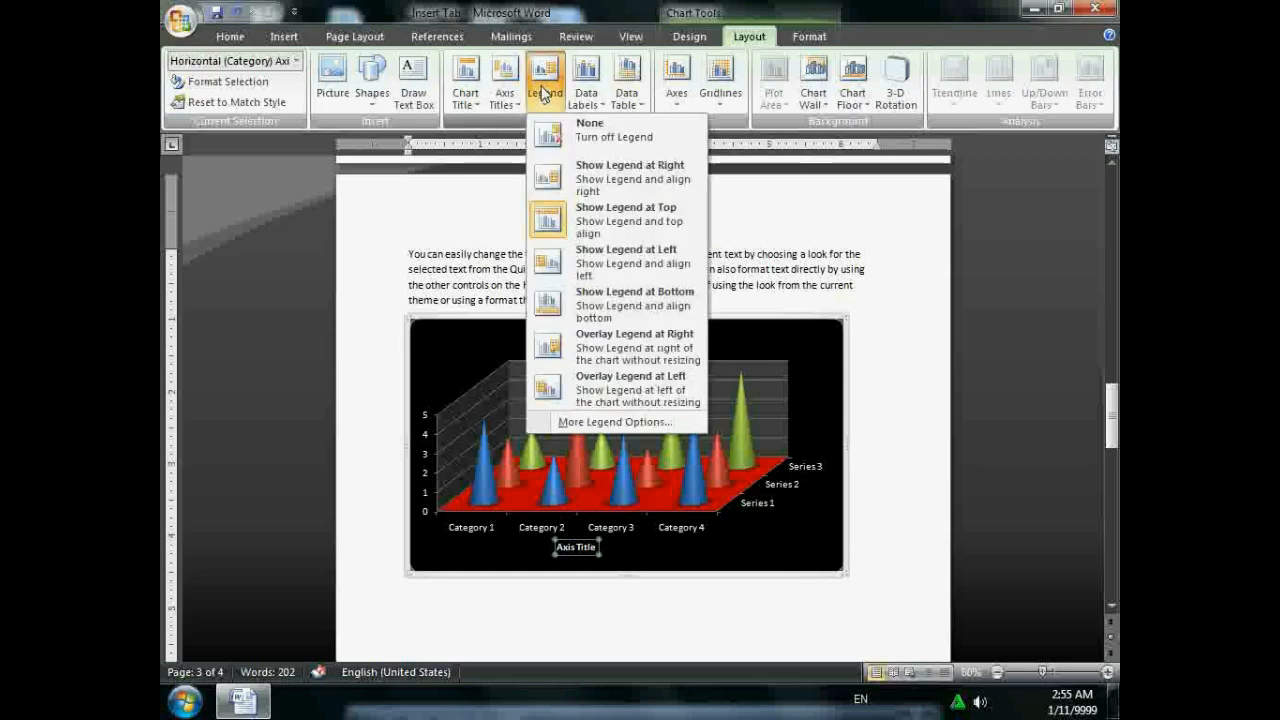
click(625, 262)
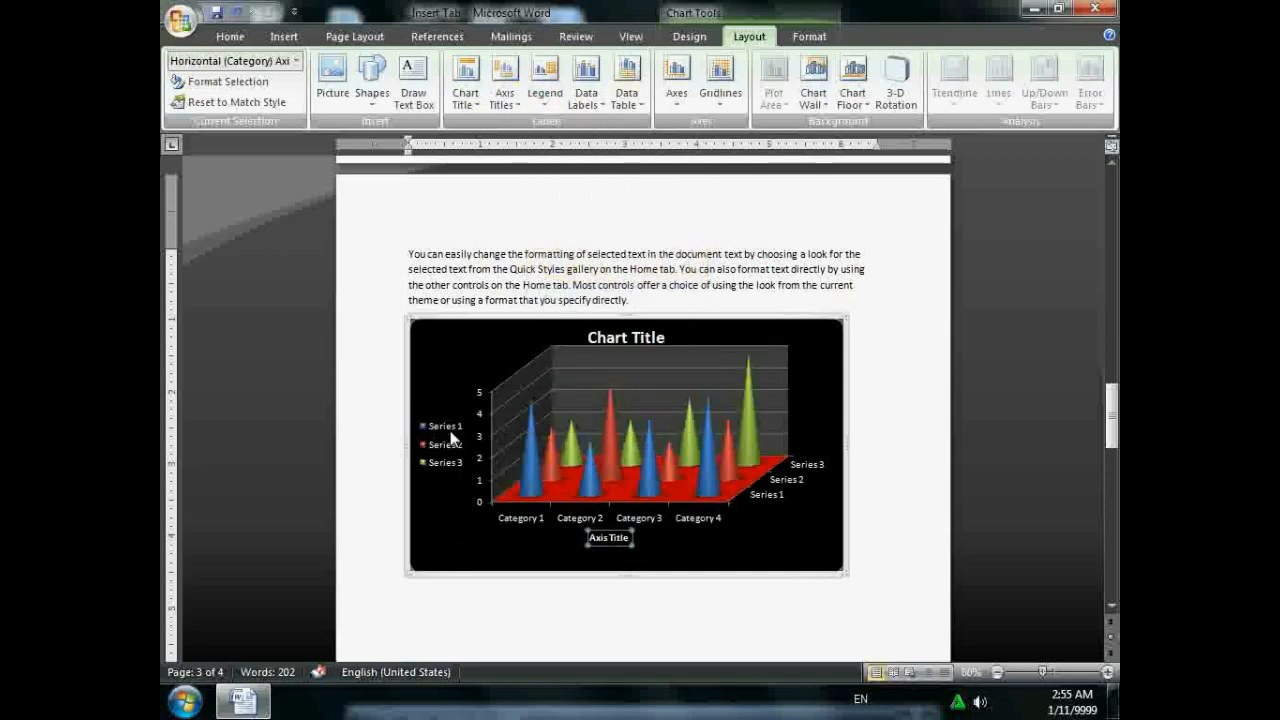
- Show value labels on every cone and open the chart's underlying data
click(604, 95)
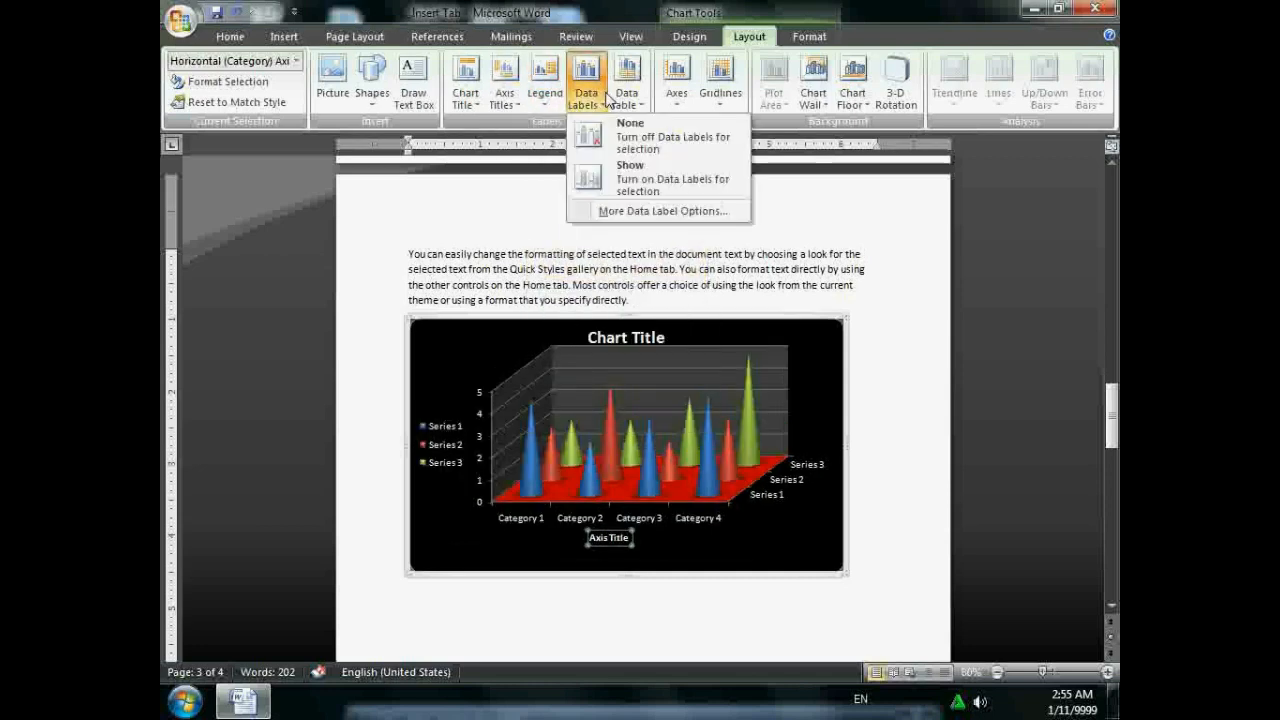
click(648, 186)
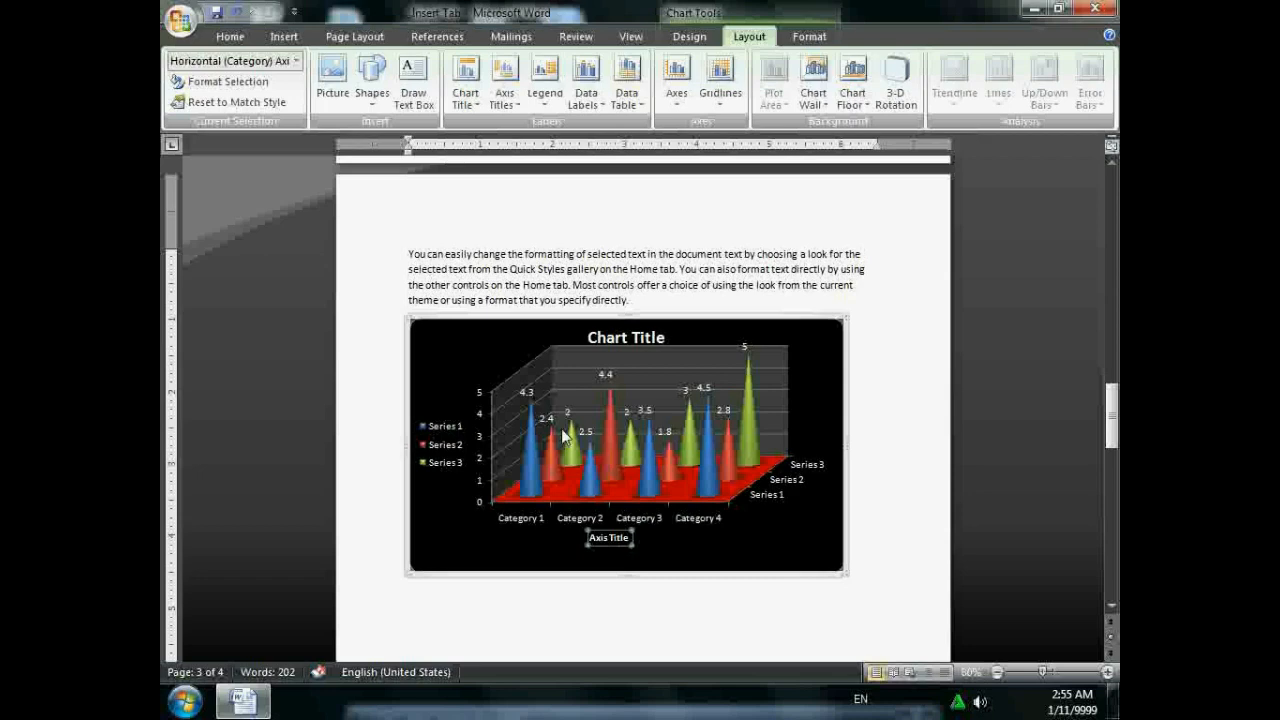
click(697, 36)
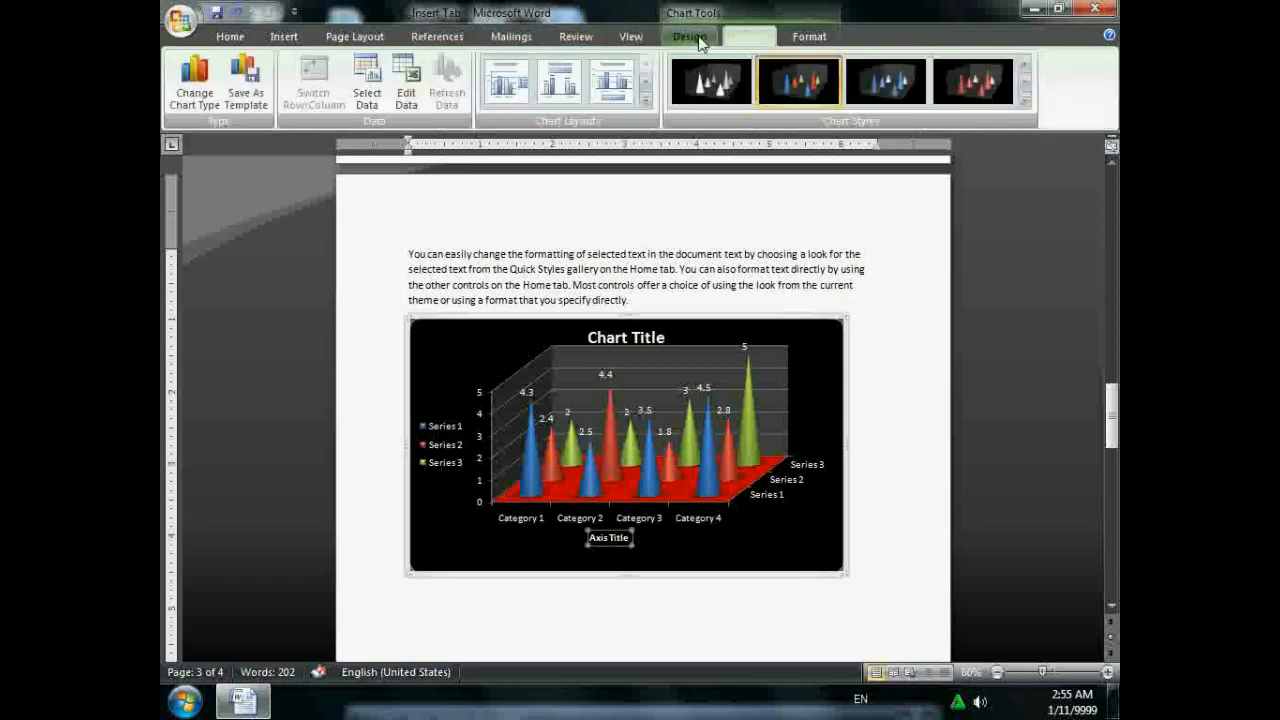
click(406, 86)
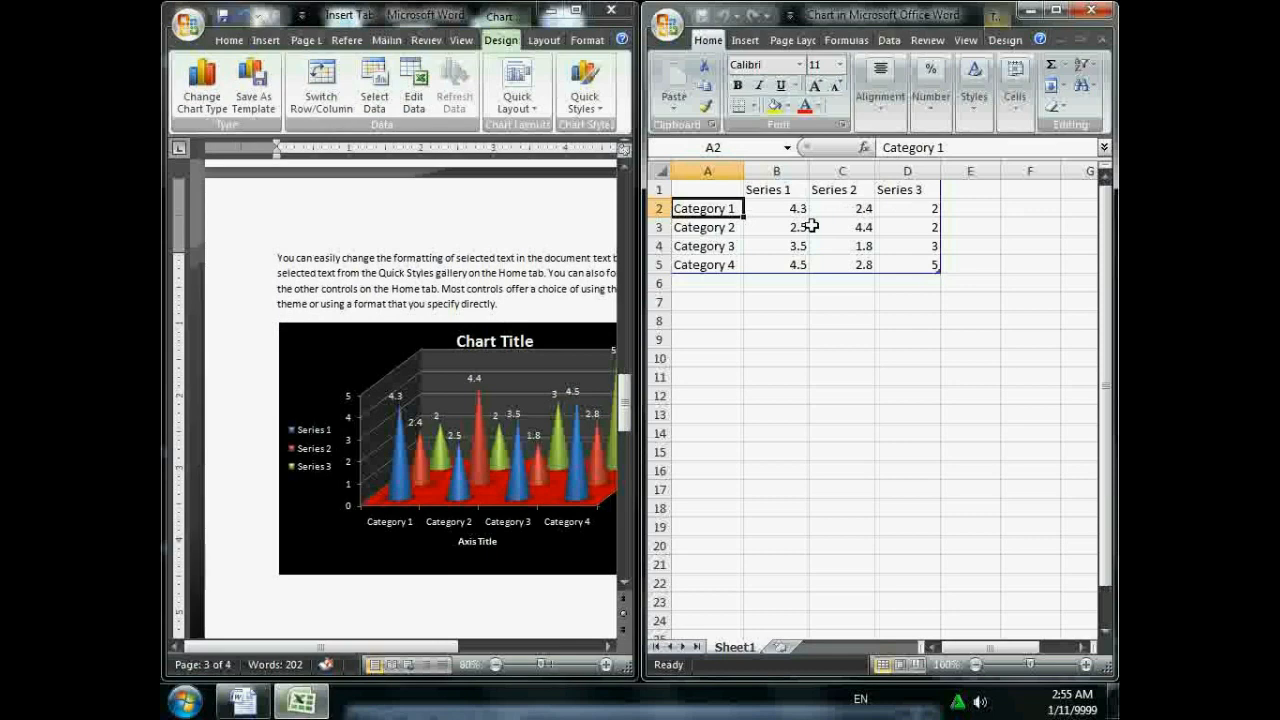
- Review the chart data values, such as 3.5 in B4, then close the data sheet
click(800, 208)
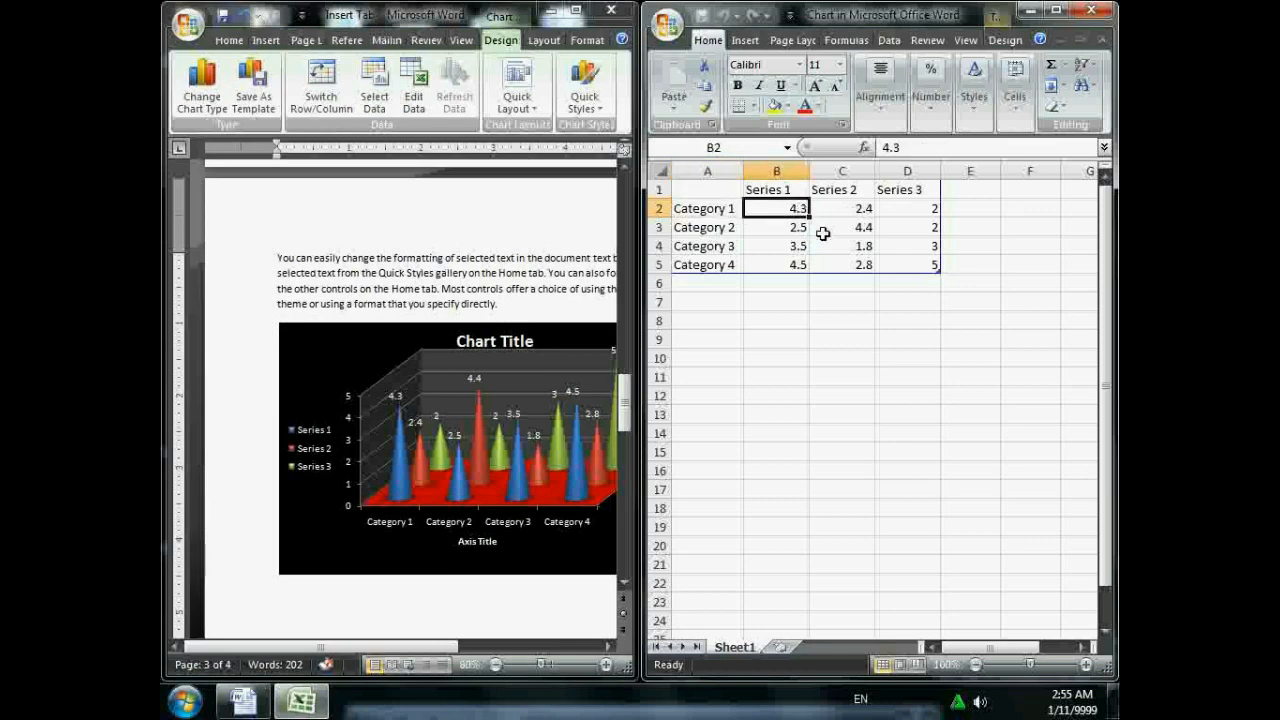
click(822, 233)
click(803, 249)
click(813, 268)
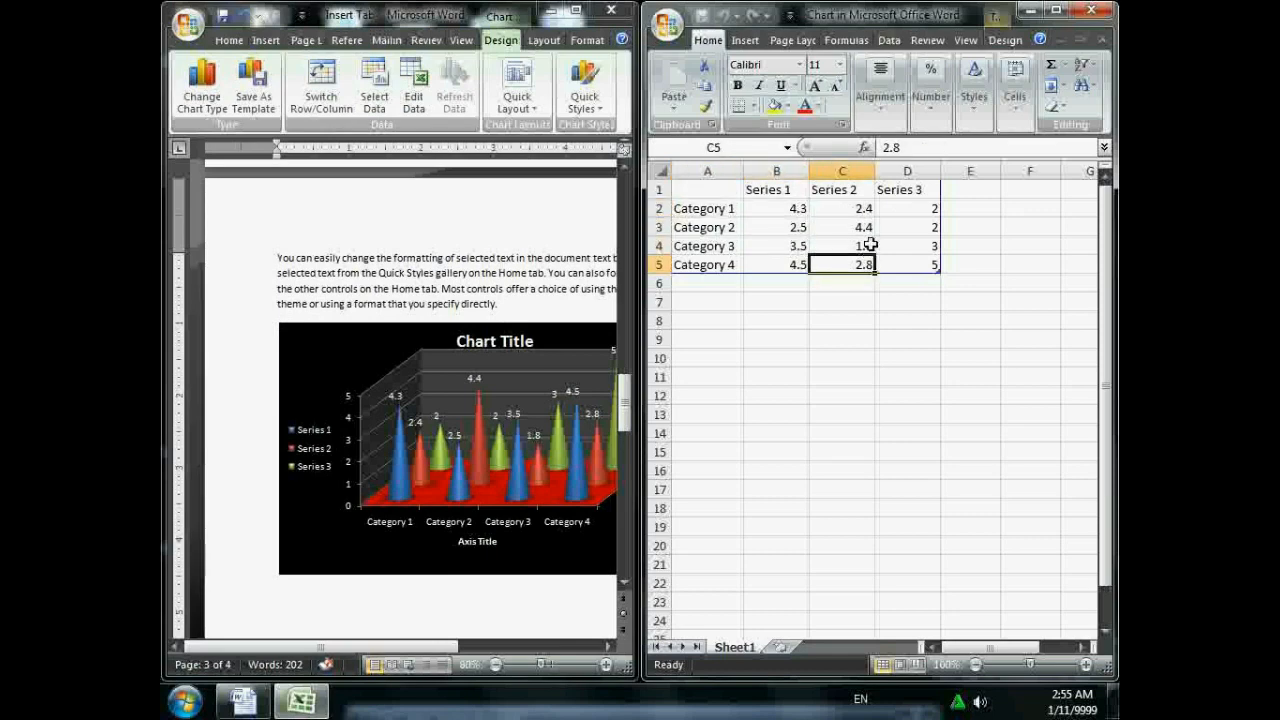
click(864, 230)
click(795, 249)
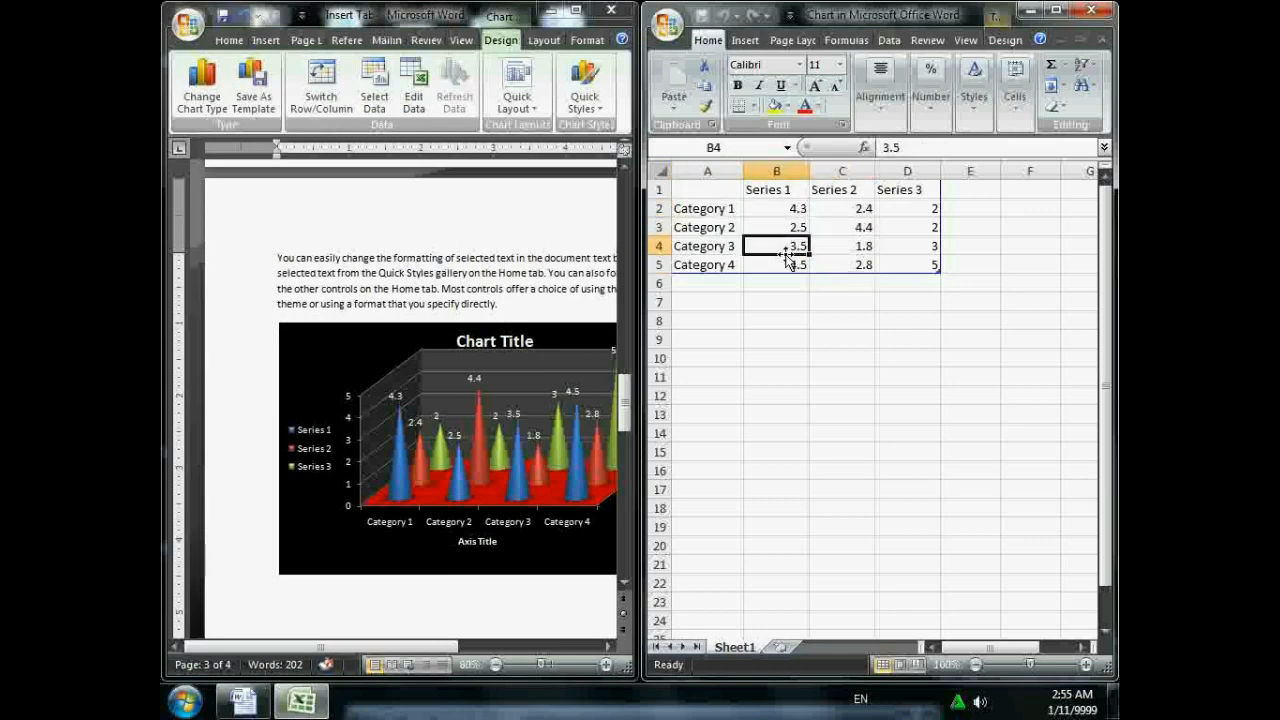
click(1092, 14)
- Add major and minor horizontal and vertical gridlines to the cone chart
click(749, 36)
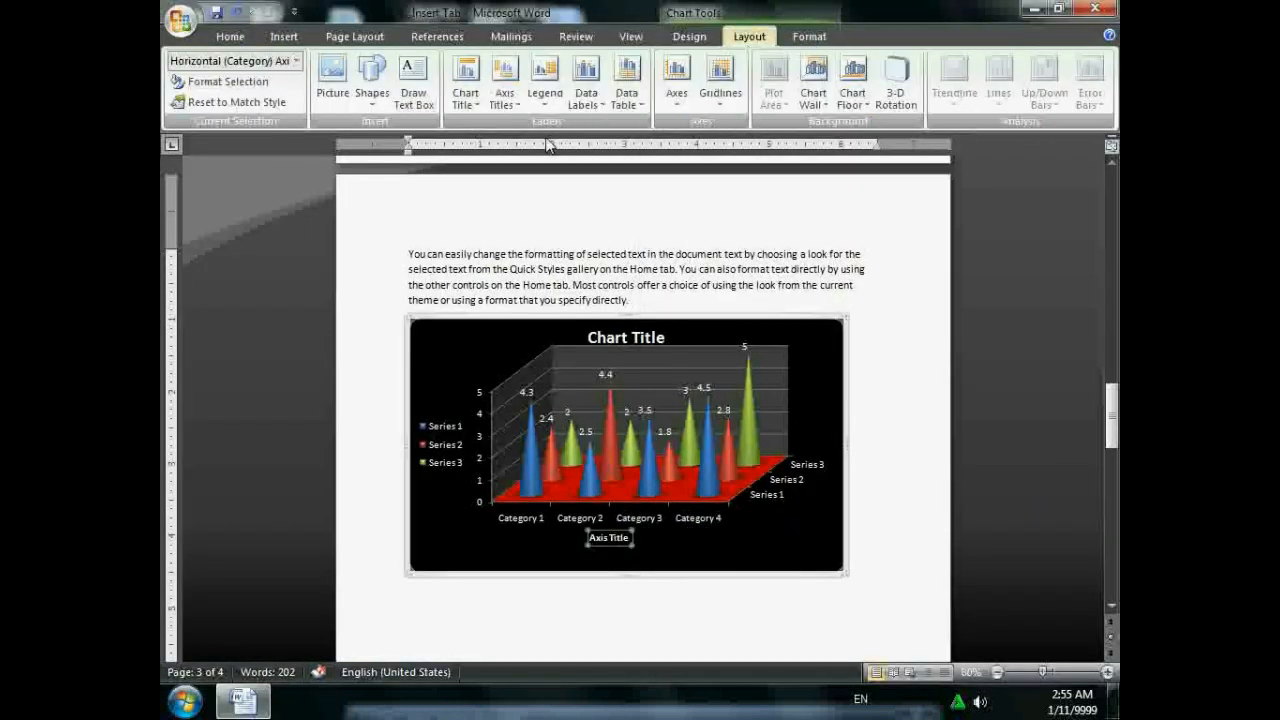
click(718, 92)
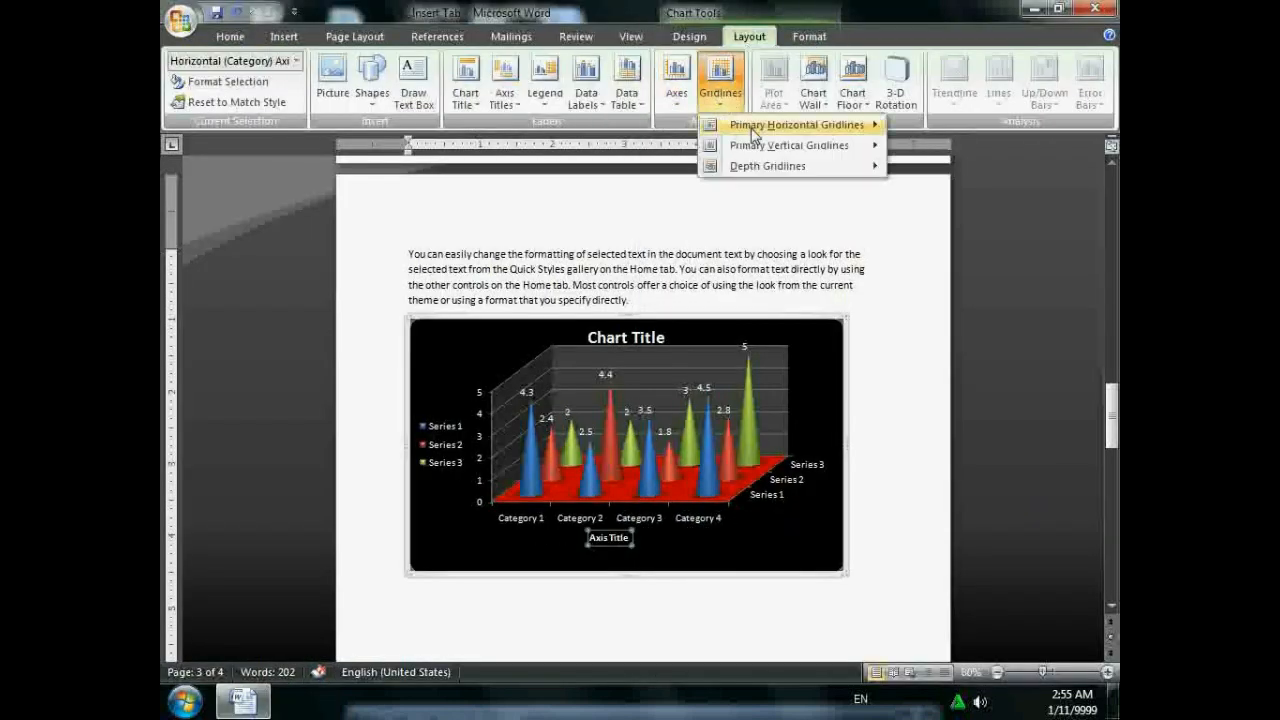
mouse_move(750, 133)
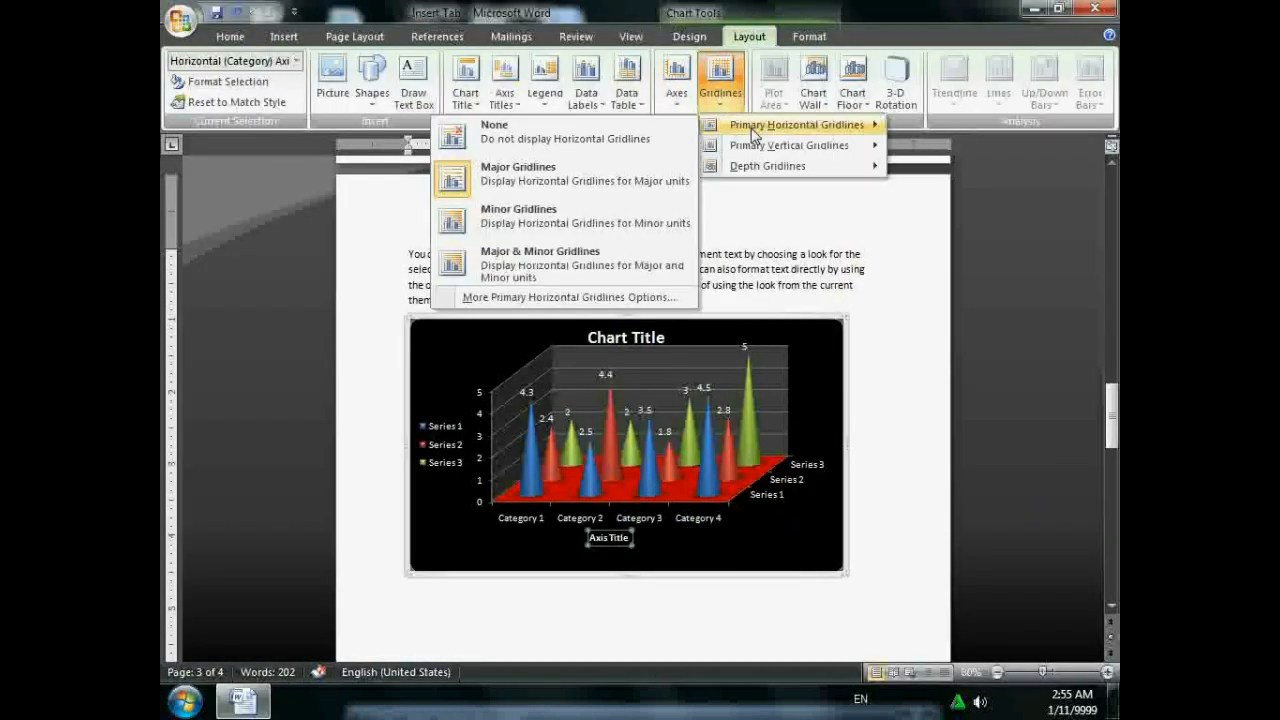
click(617, 256)
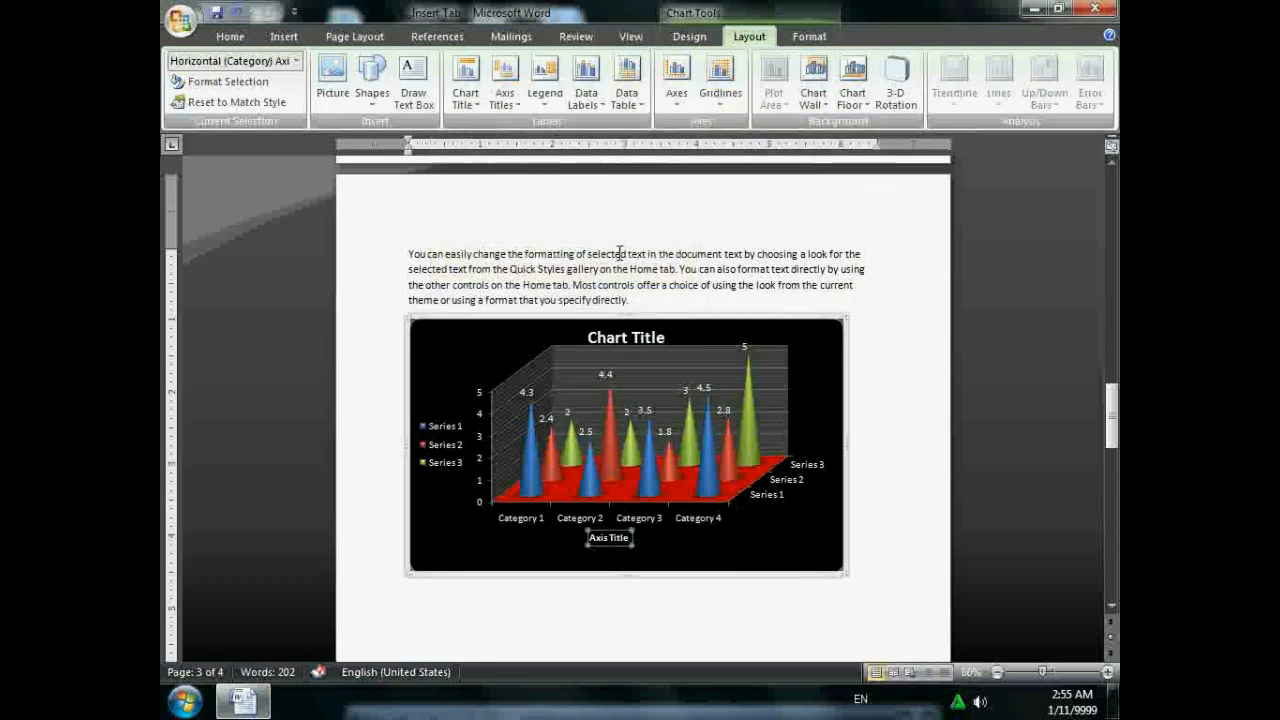
click(720, 85)
mouse_move(751, 146)
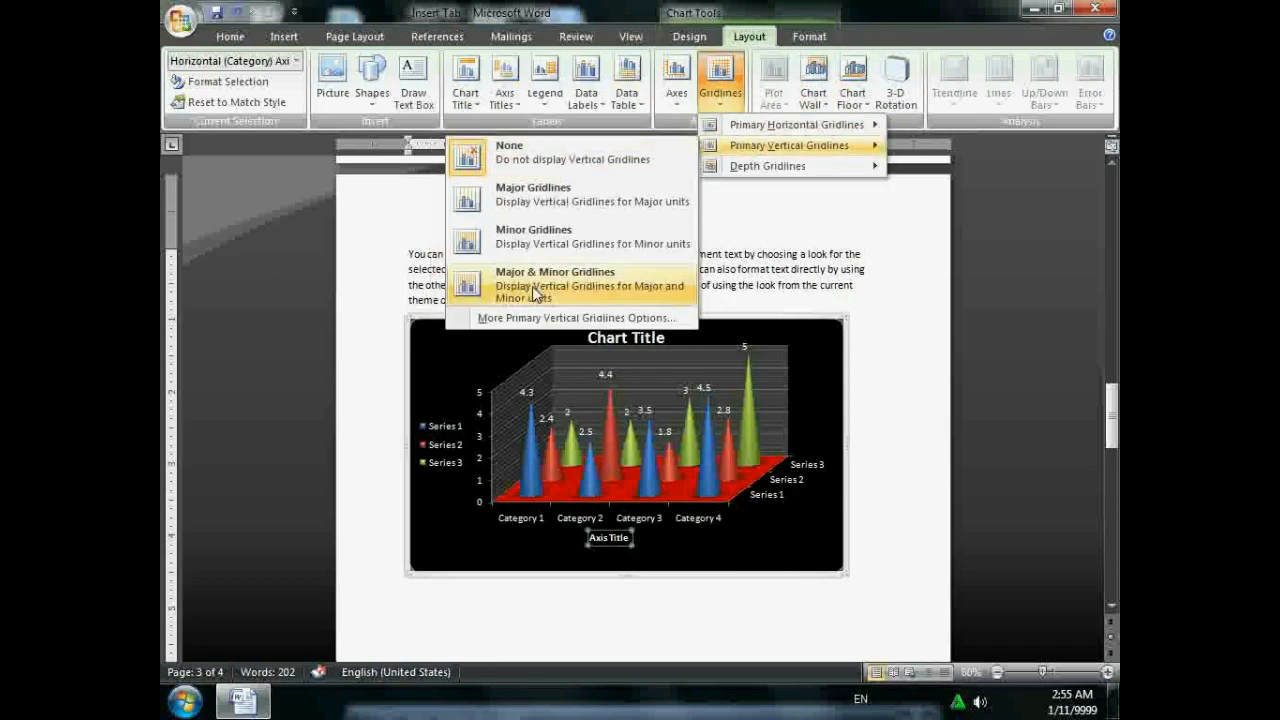
click(535, 285)
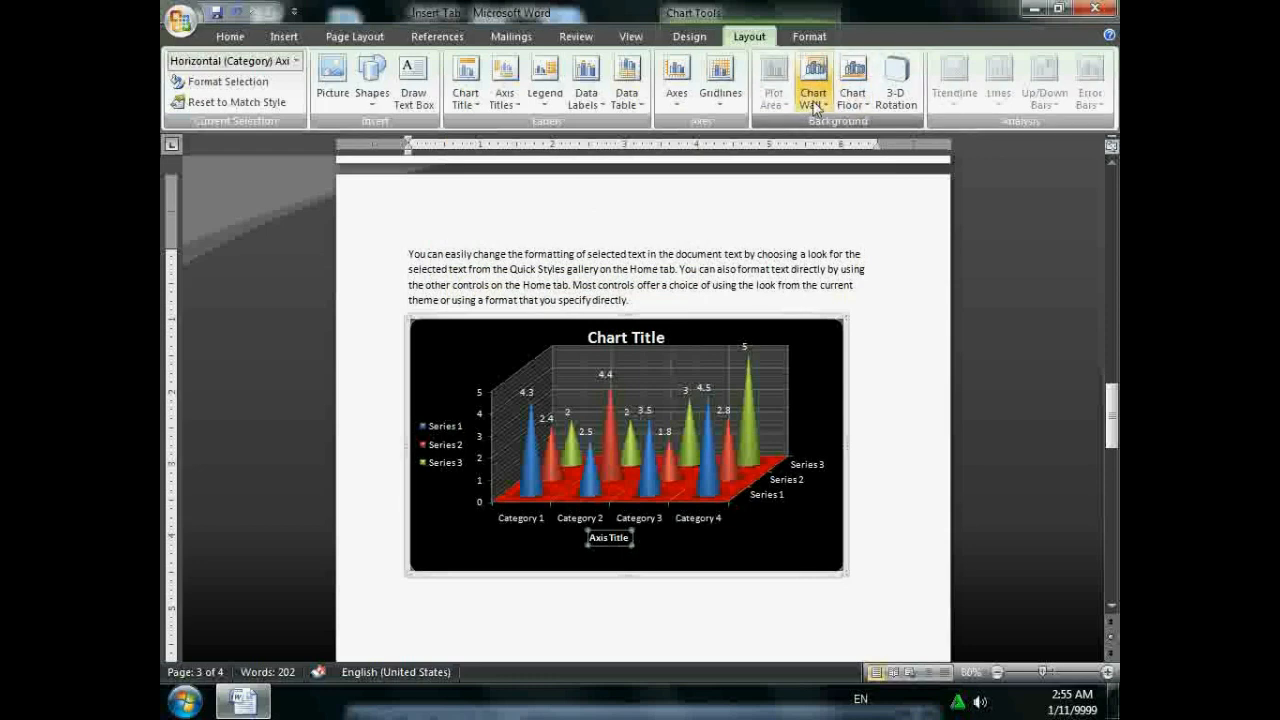
- Fill the chart area with the Rainbow preset gradient in place of the black background
click(896, 95)
click(856, 88)
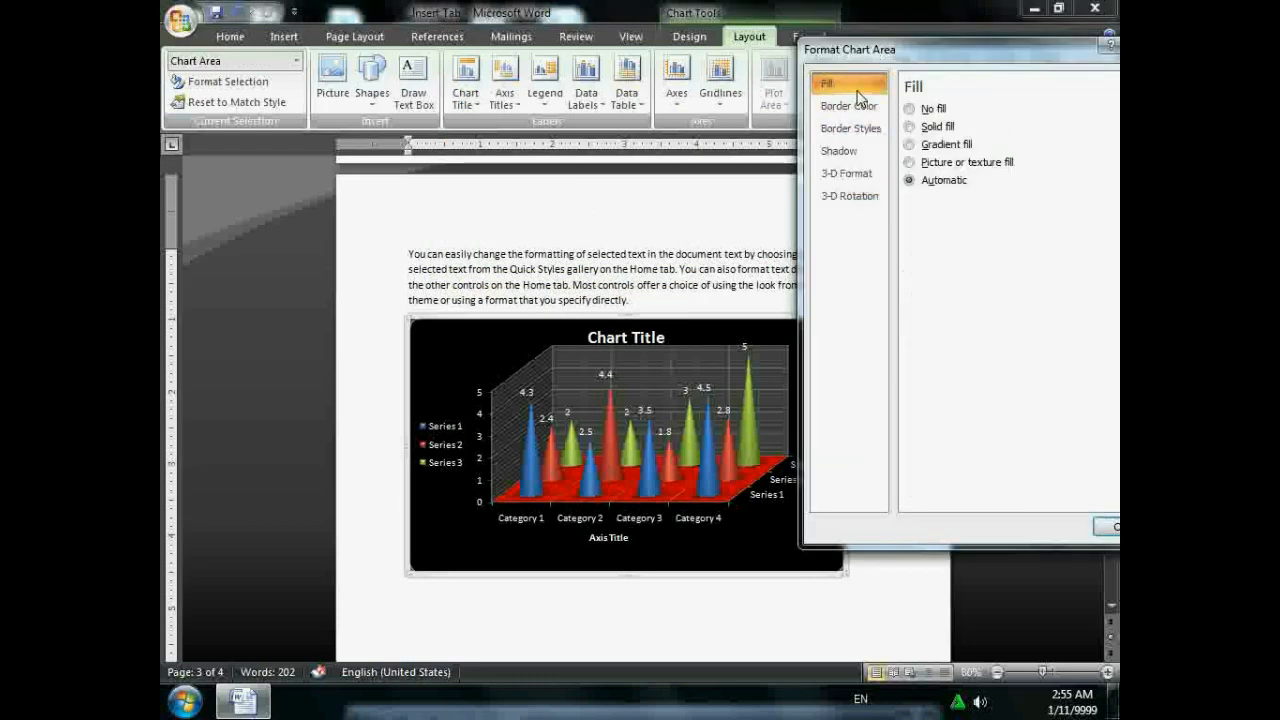
drag(905, 52, 885, 76)
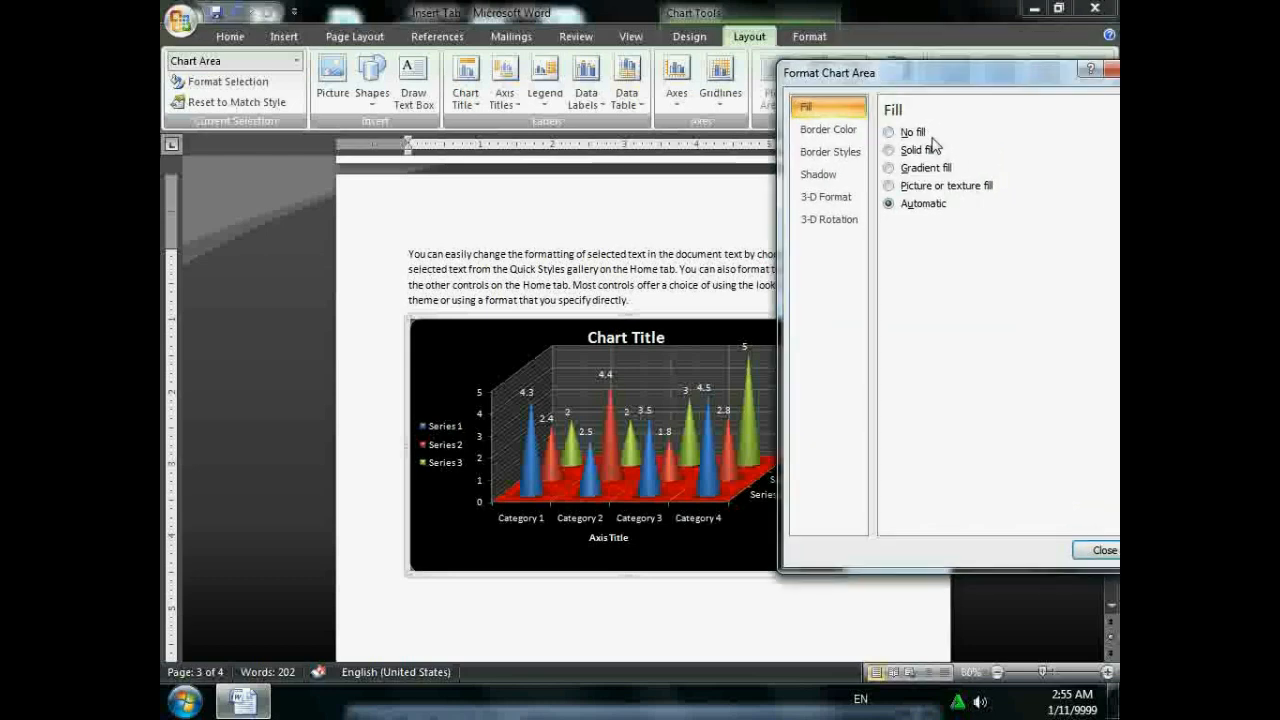
click(890, 168)
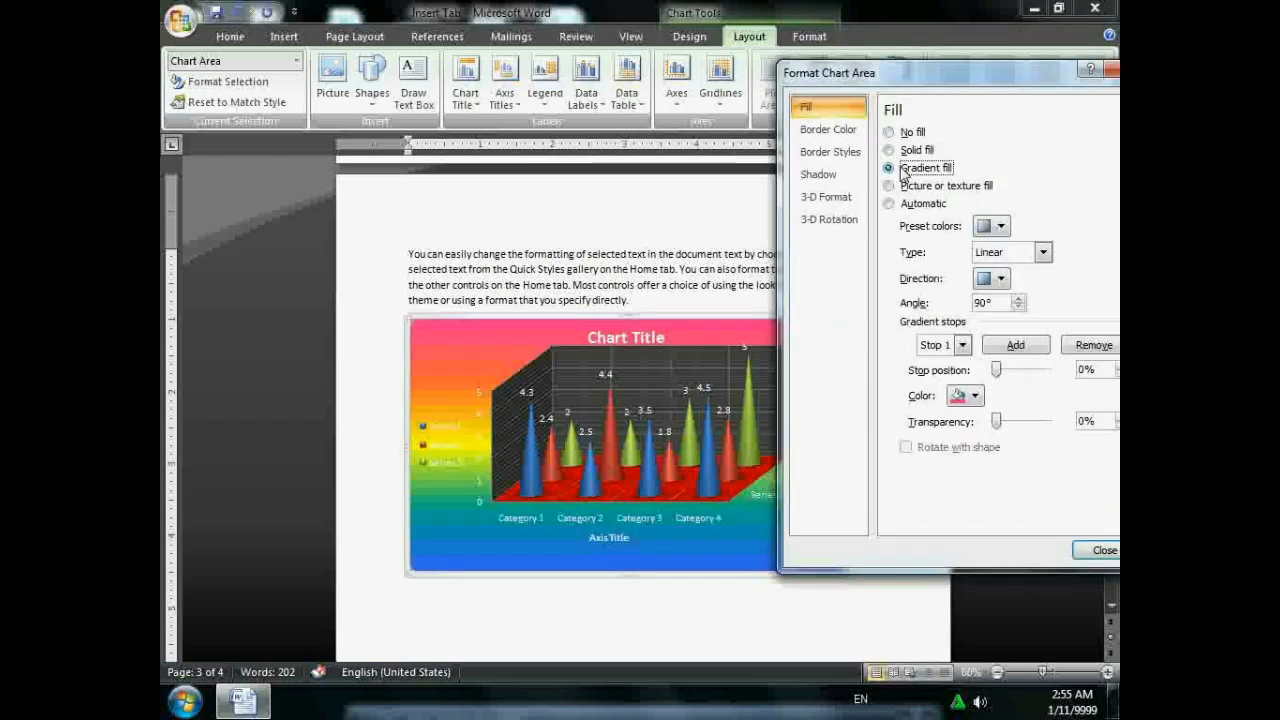
click(998, 226)
click(935, 382)
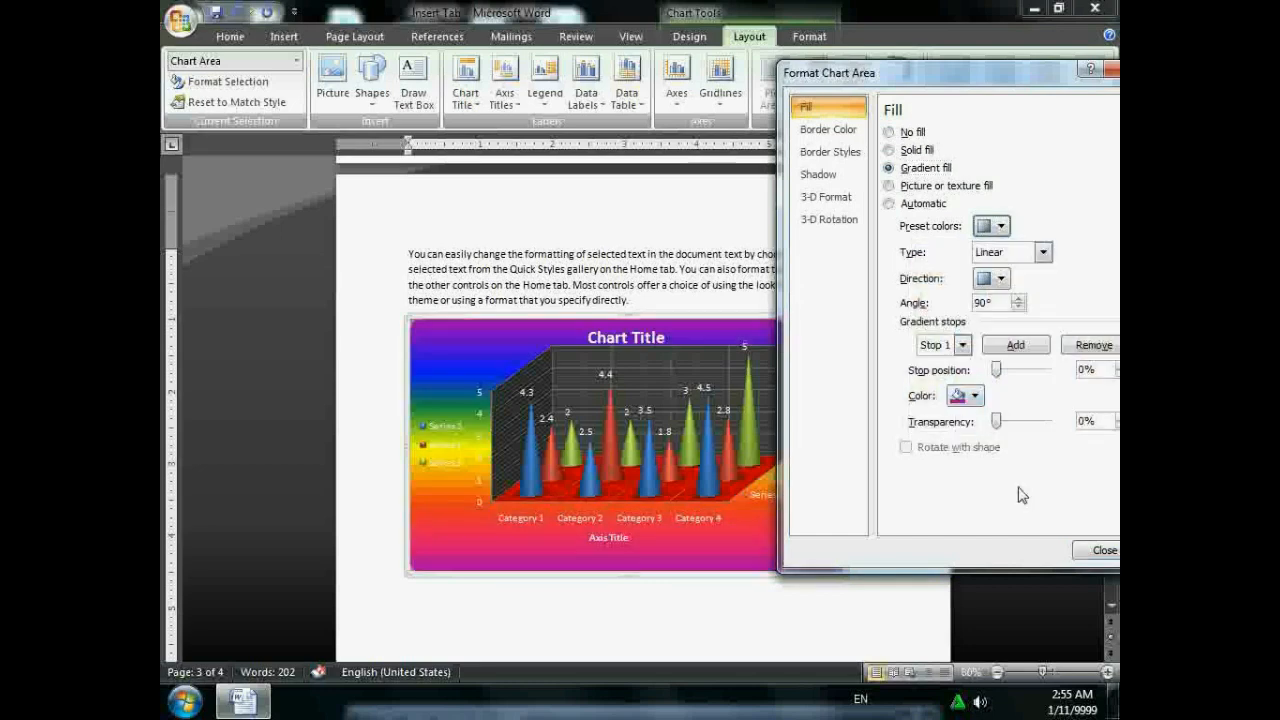
click(1102, 551)
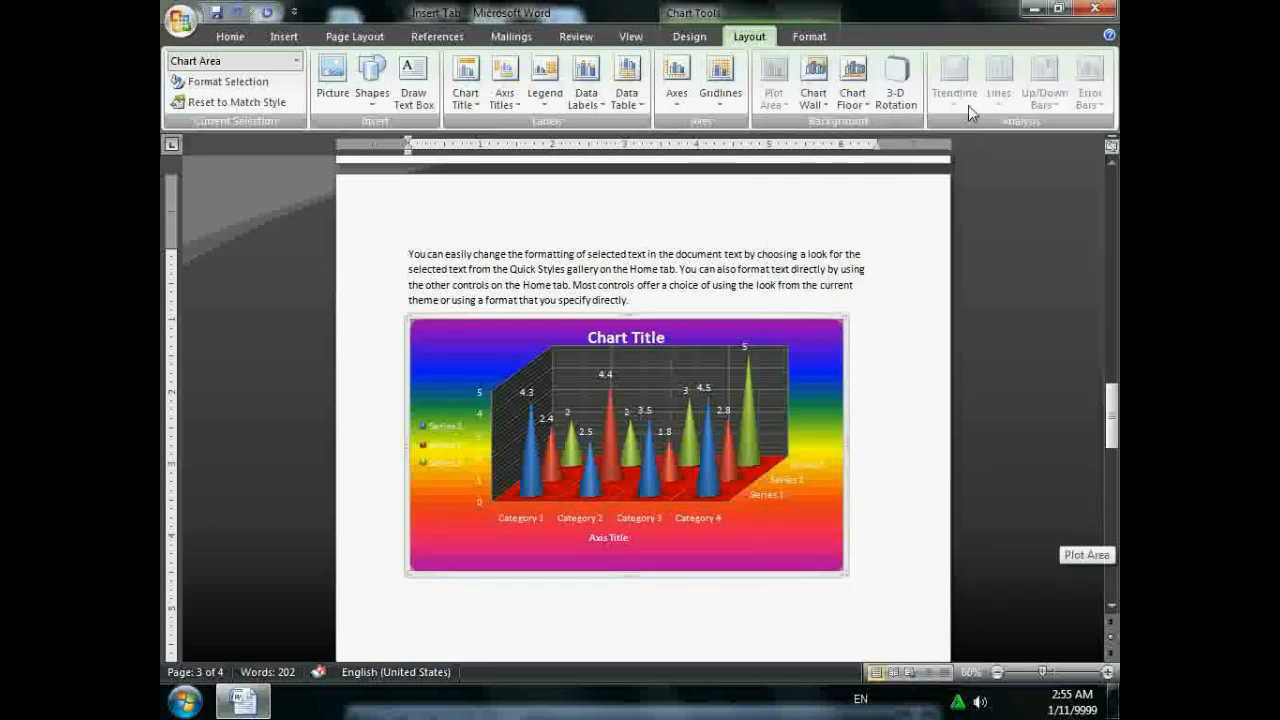
click(798, 38)
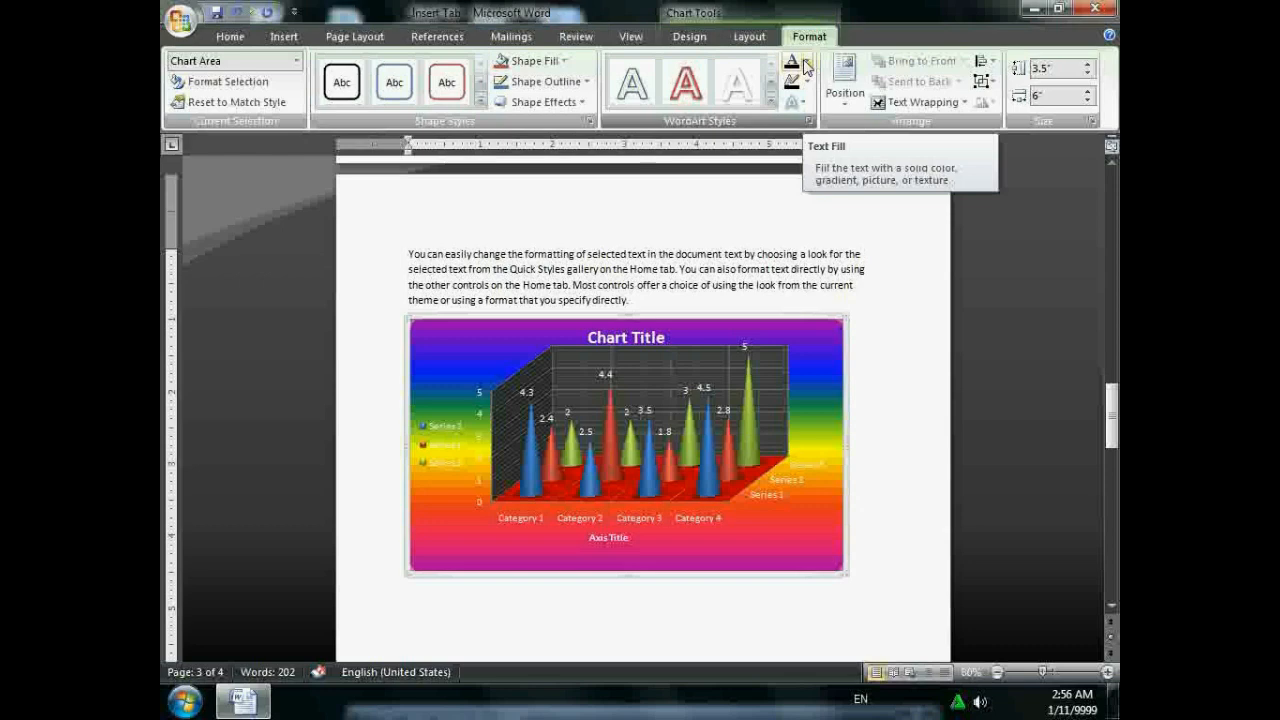
- Set the chart's text wrapping to In Front of Text
click(898, 104)
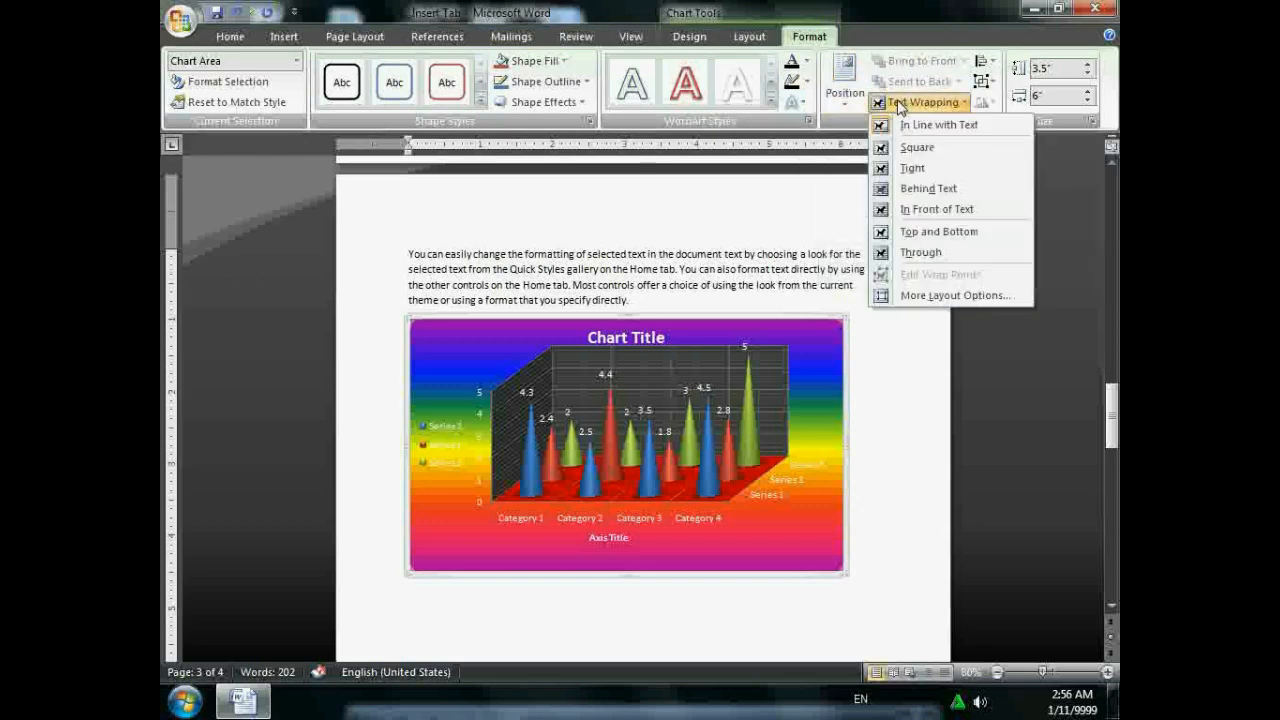
click(947, 212)
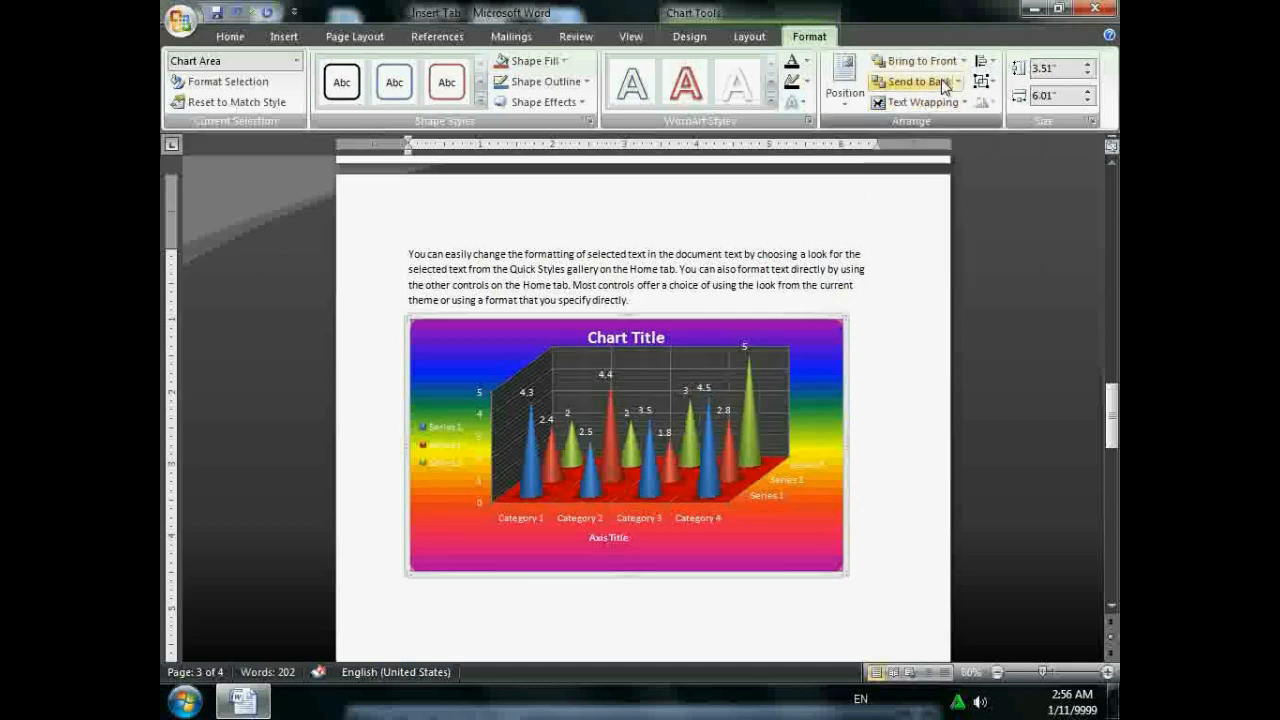
click(285, 36)
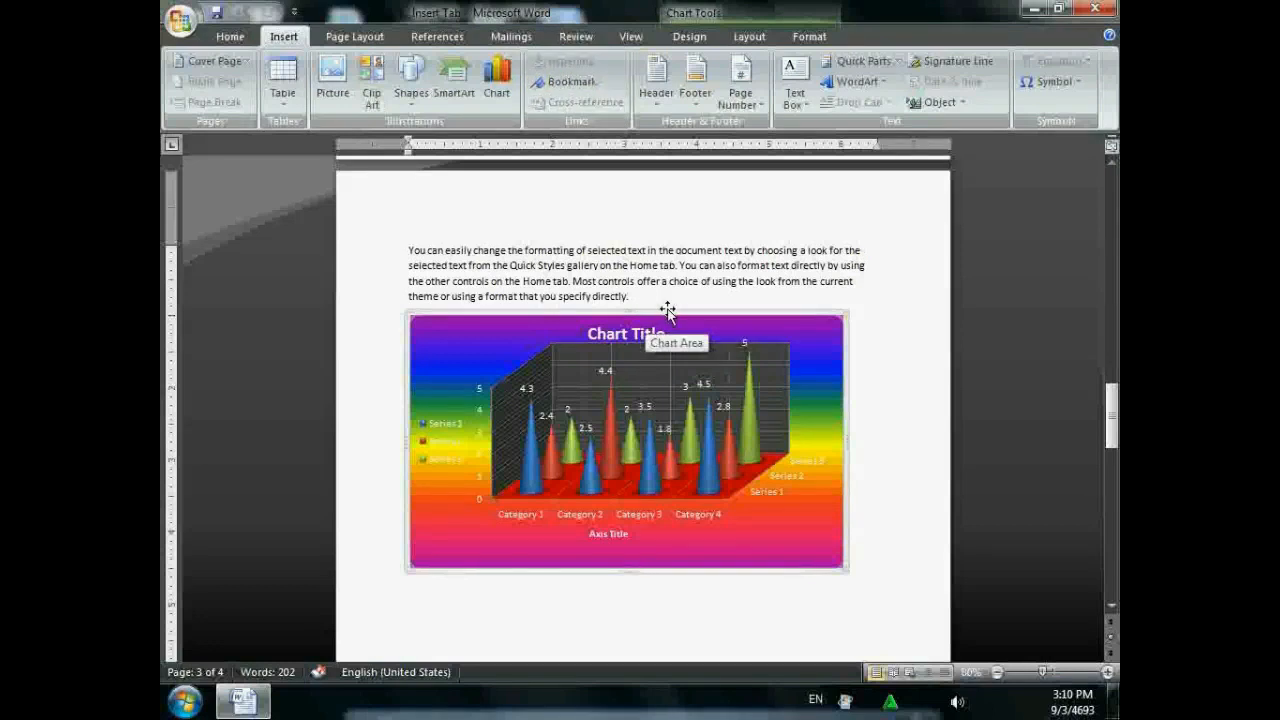
- Clear the document and generate three sample paragraphs with =rand()
key(ctrl+a)
key(Delete)
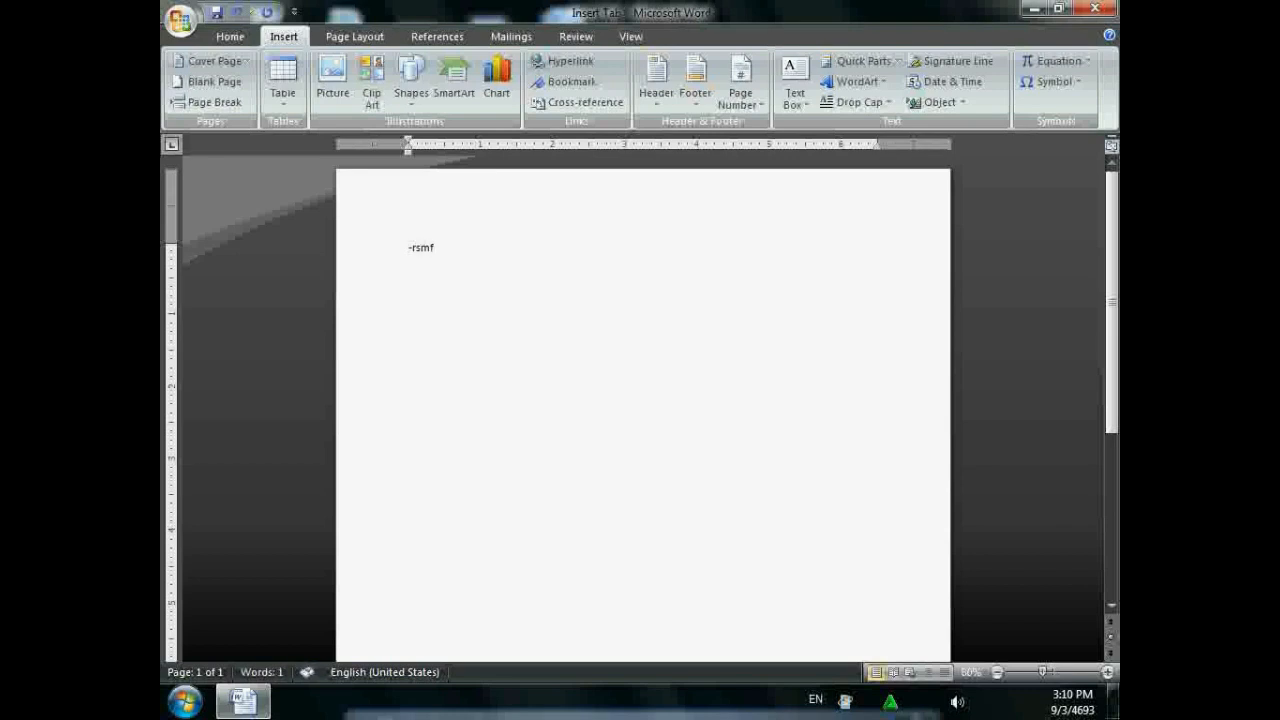
text(-ra)
key(BackSpace)
key(BackSpace)
key(BackSpace)
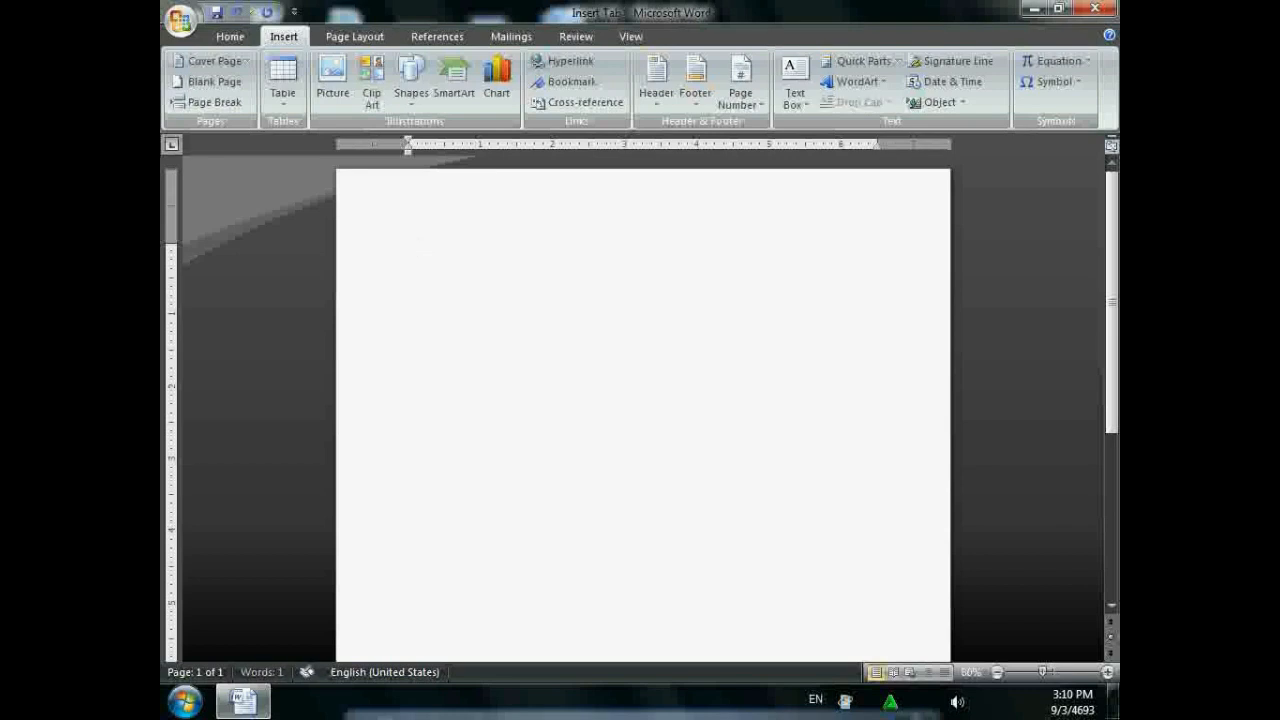
text(=rand)
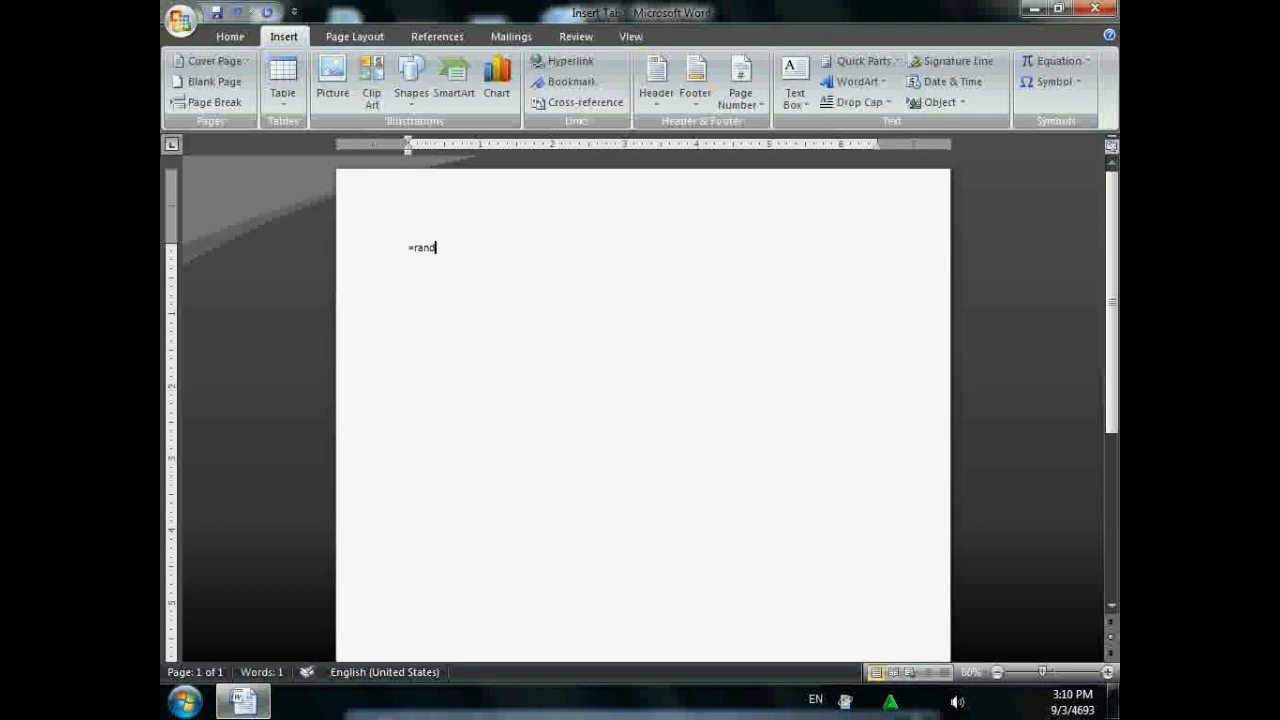
text(())
key(Return)
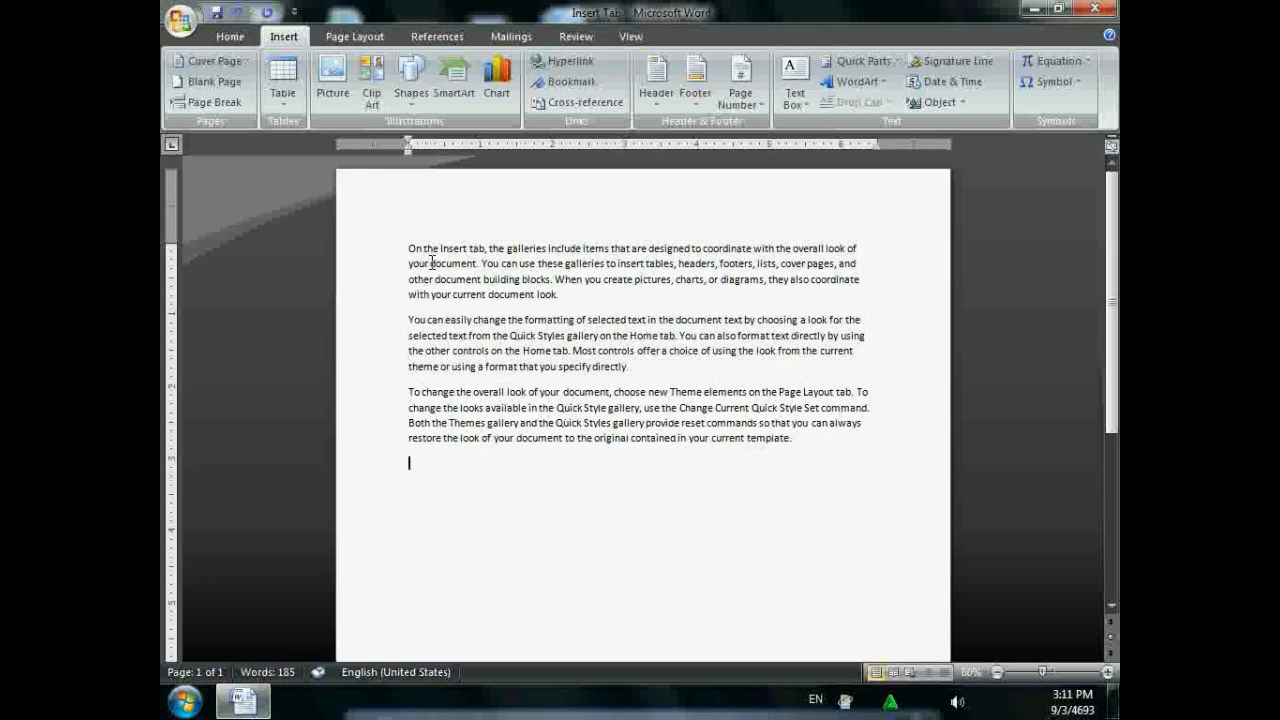
- Link the word 'document.' in the first paragraph to Apple Logo.jpg on the Desktop
drag(430, 263, 476, 278)
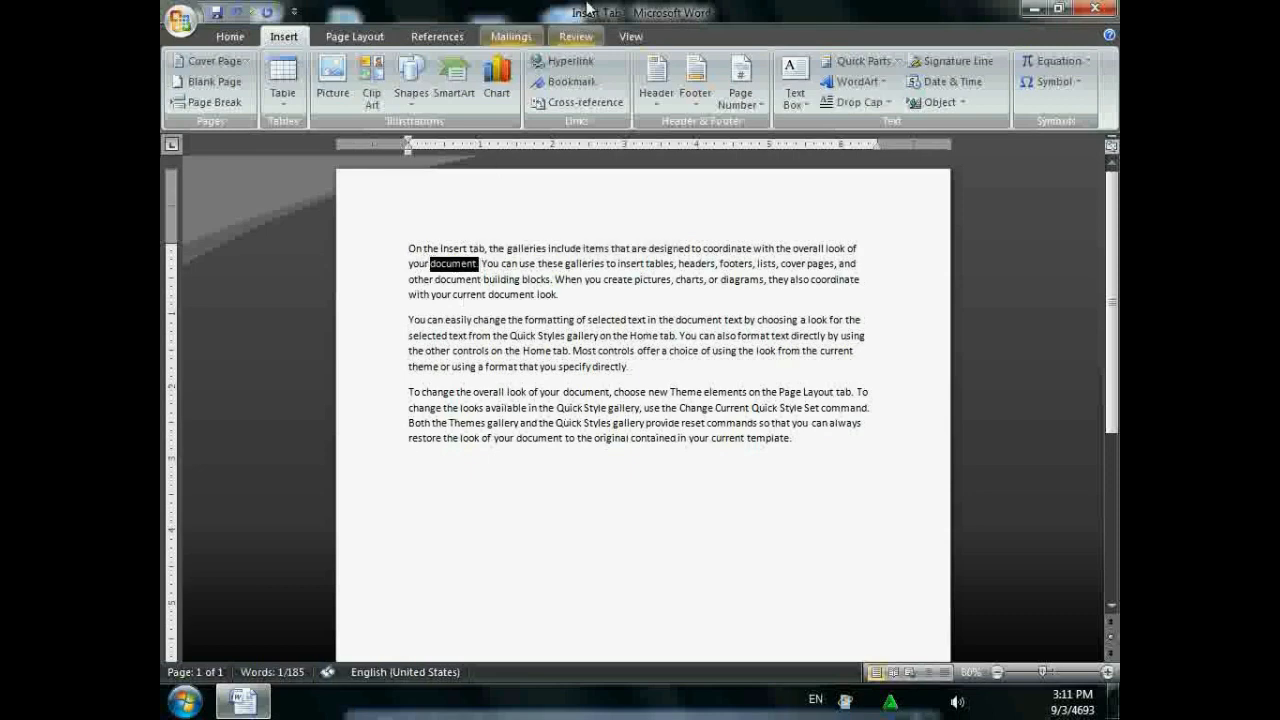
click(592, 64)
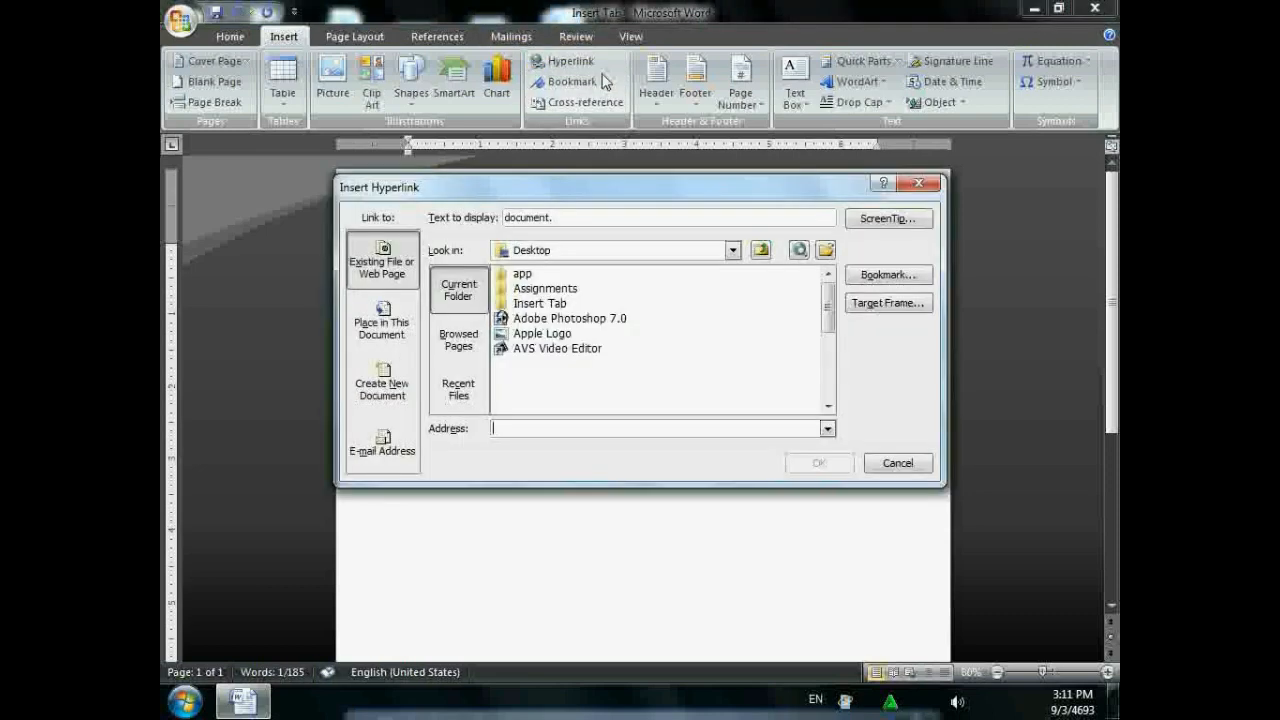
click(771, 303)
scroll(743, 341, down, 5)
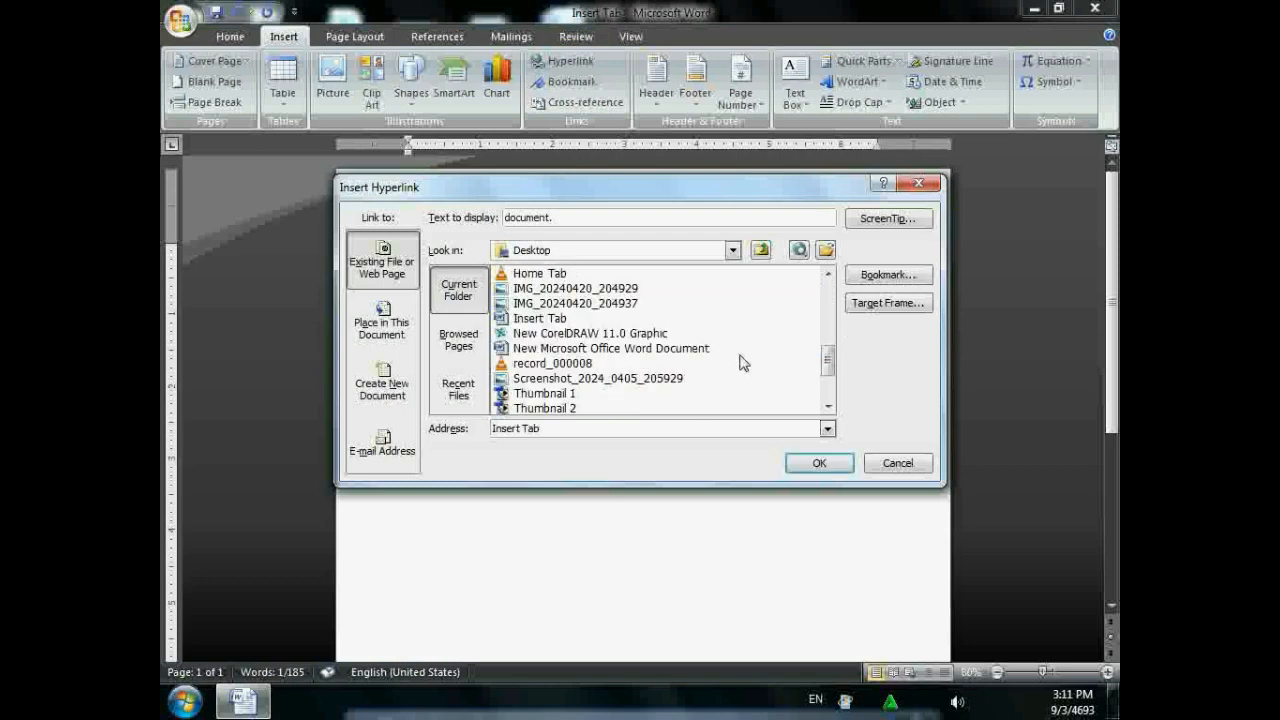
click(546, 320)
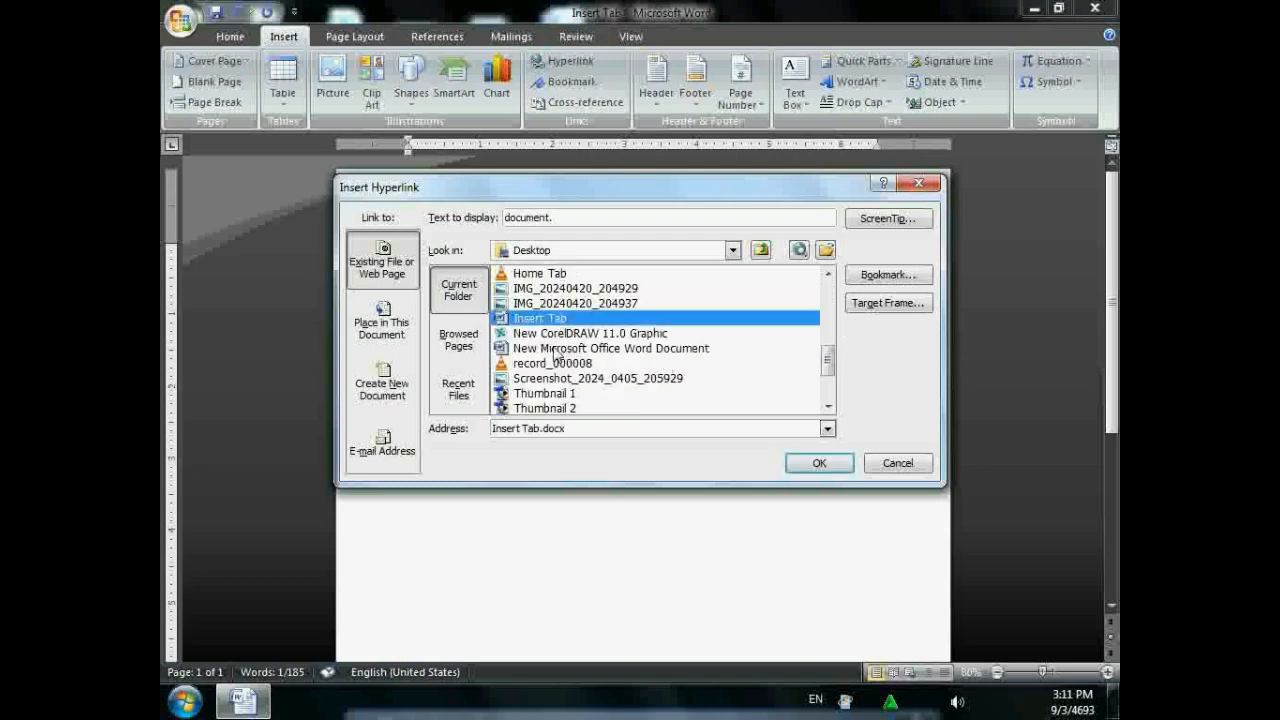
scroll(552, 340, down, 2)
scroll(561, 370, up, 4)
scroll(561, 370, up, 1)
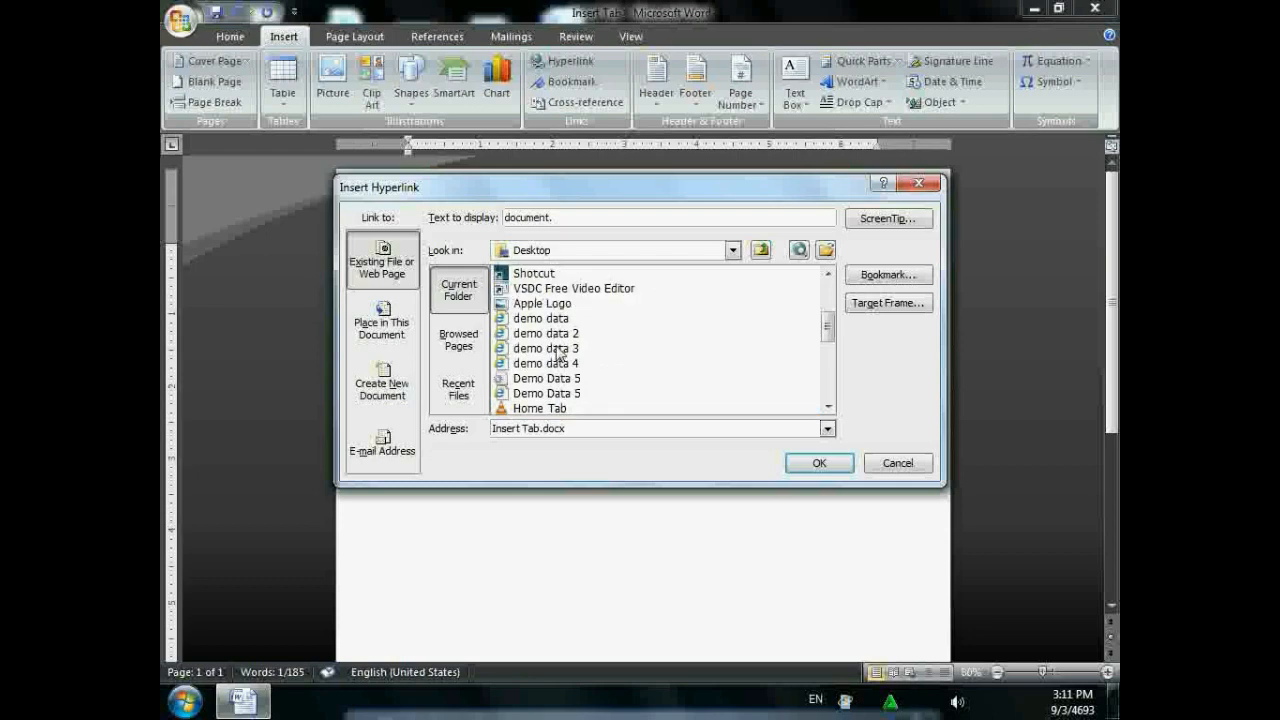
click(558, 304)
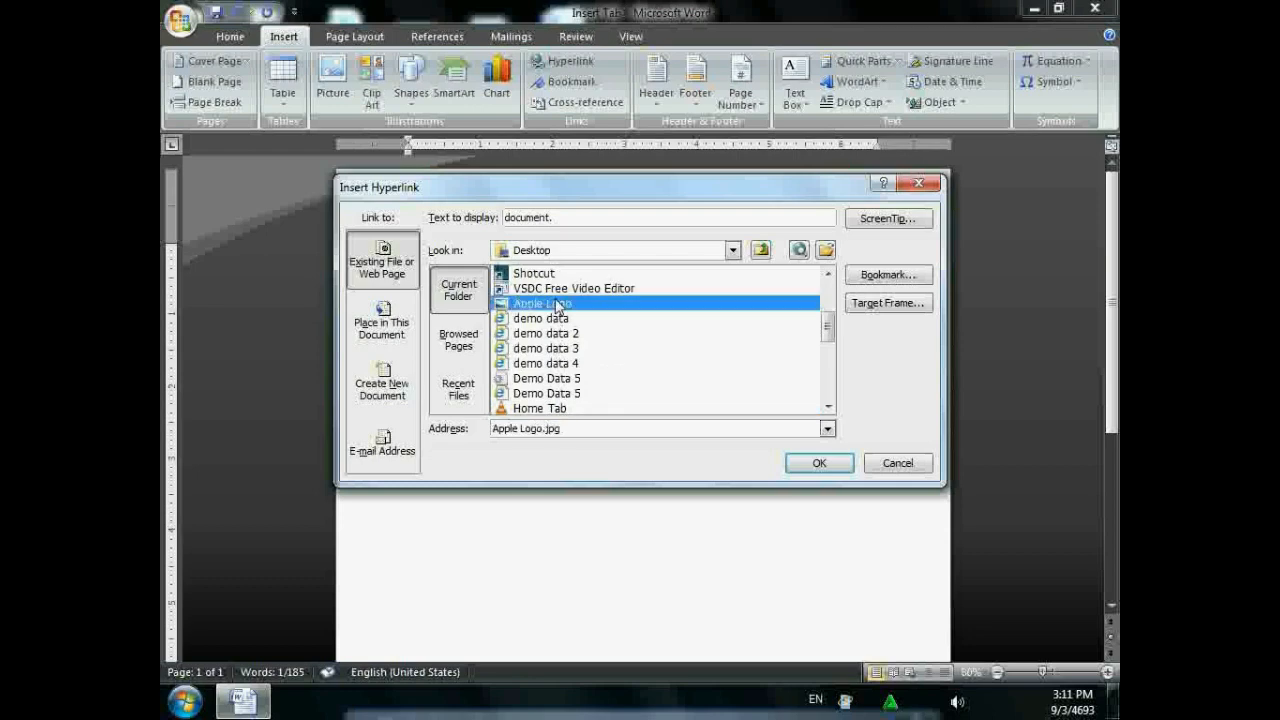
click(818, 461)
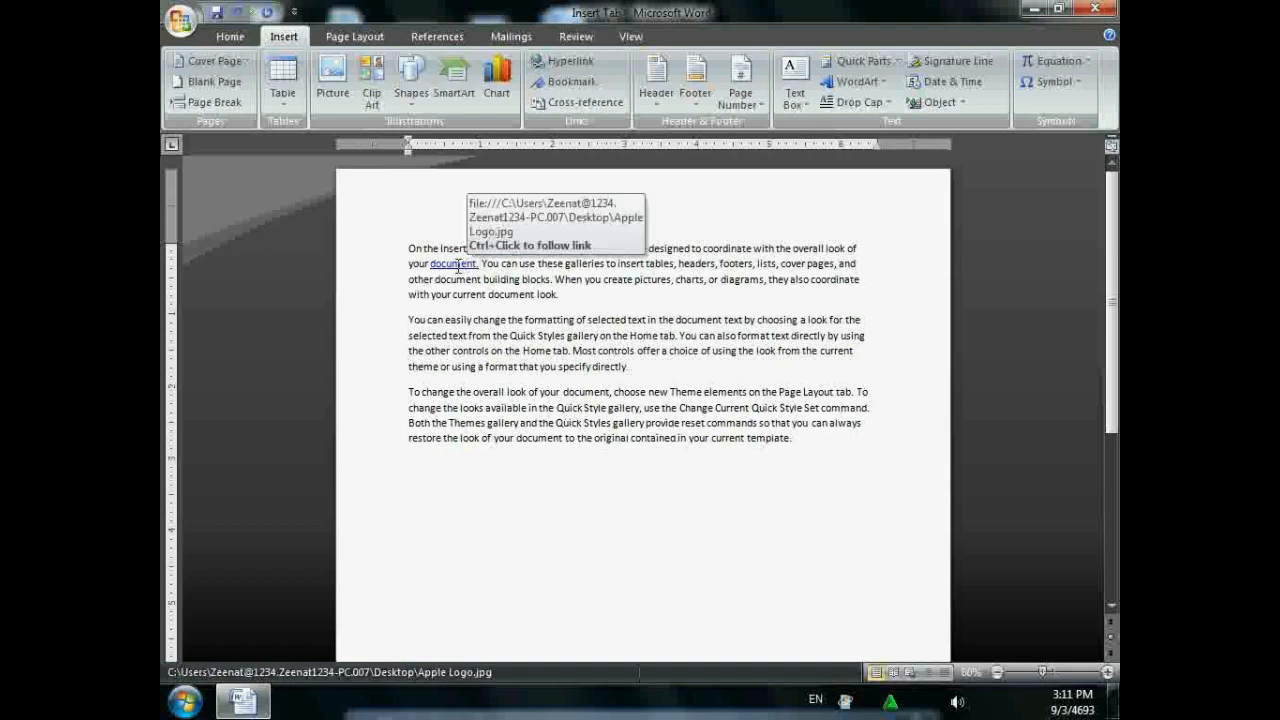
- Follow the new link to view the Apple Logo image, then close the viewer
ctrl+click(457, 265)
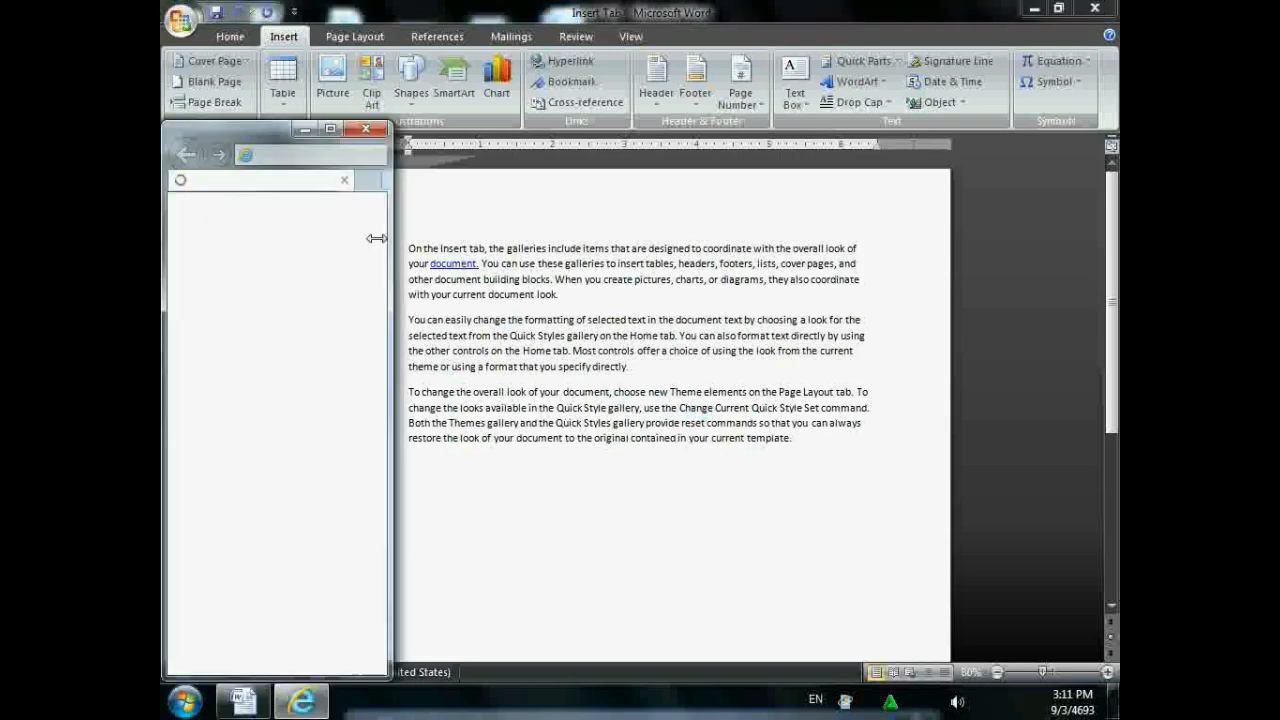
click(330, 129)
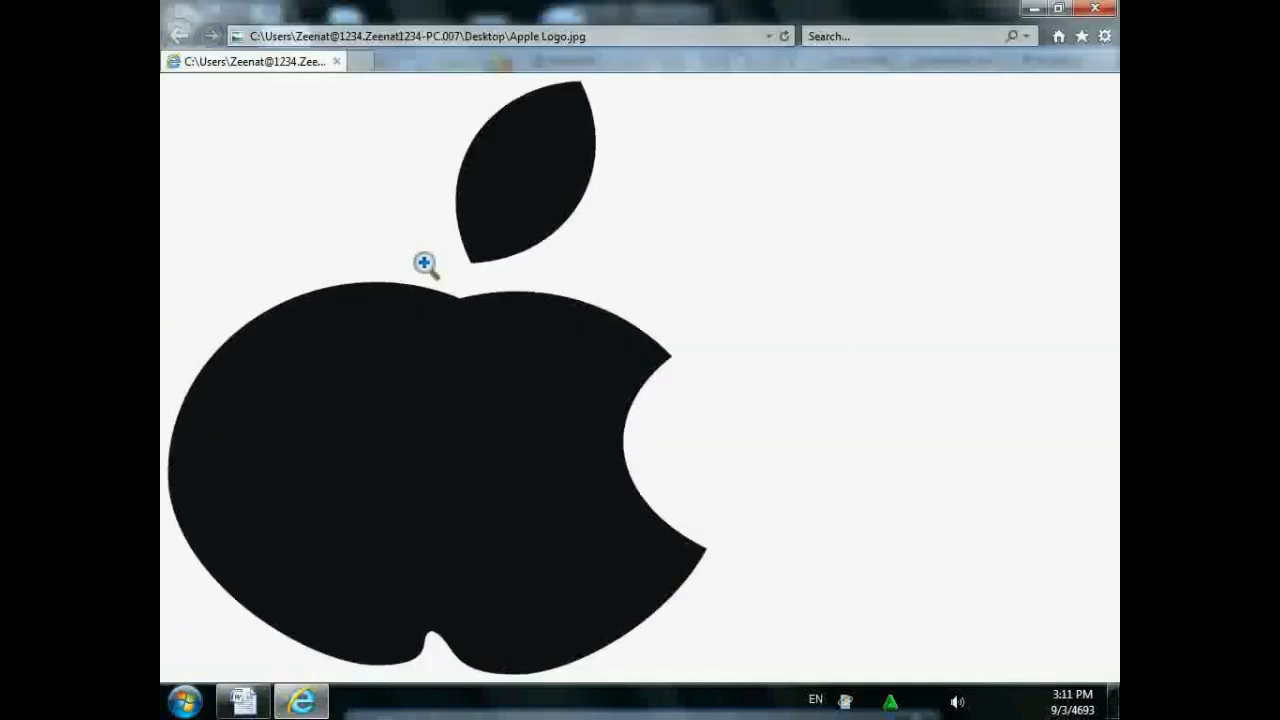
click(1095, 8)
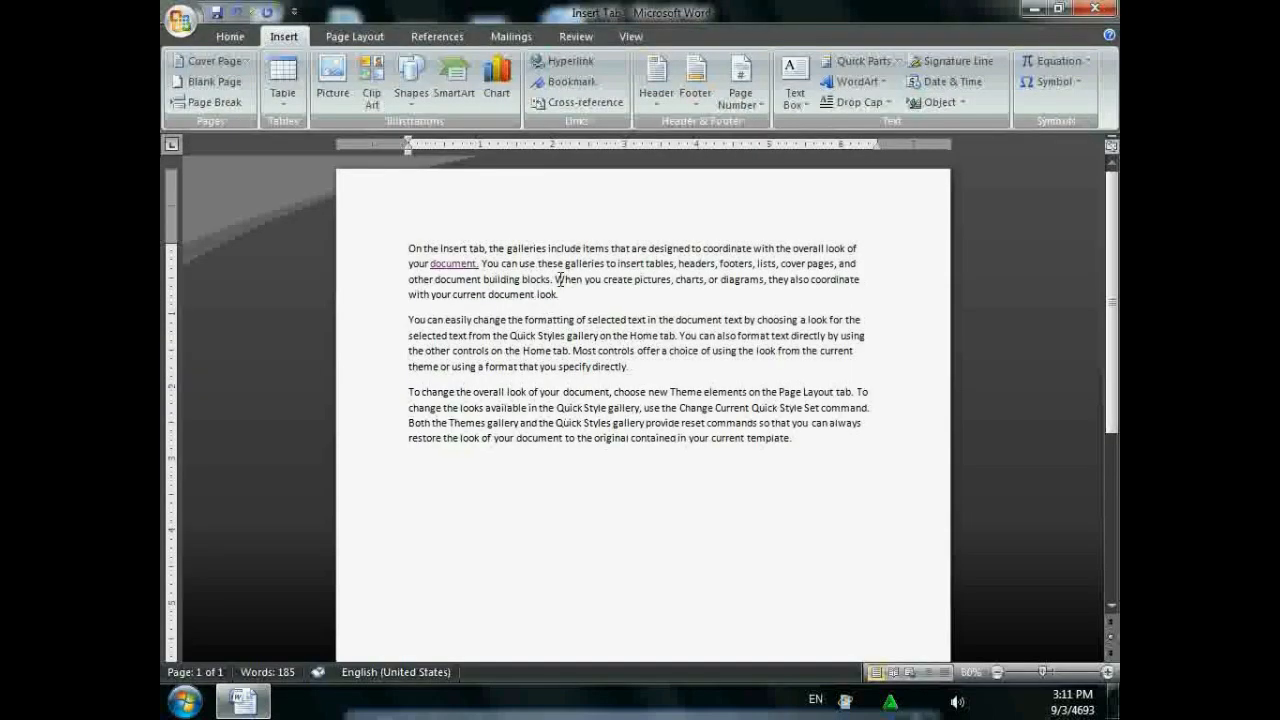
- Link the word 'When' in the first paragraph to the CV document on the Desktop
drag(555, 280, 582, 276)
click(563, 66)
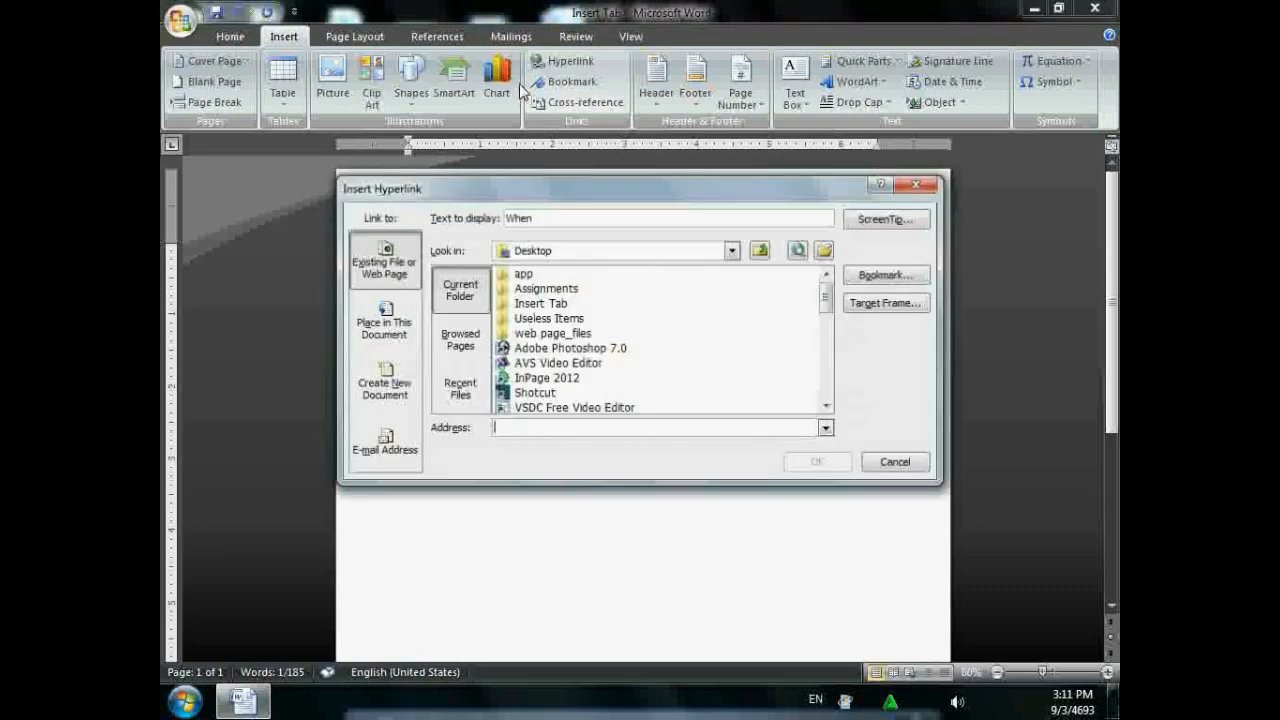
click(754, 334)
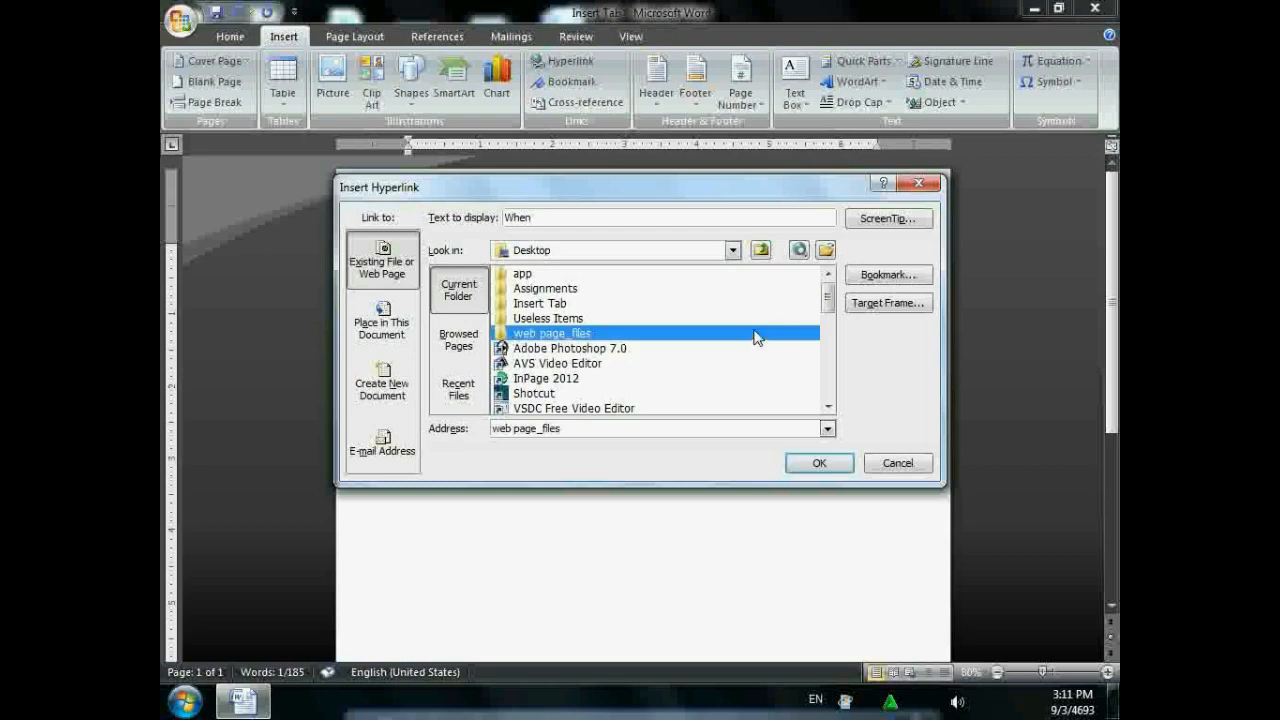
scroll(750, 344, down, 1)
scroll(659, 401, down, 2)
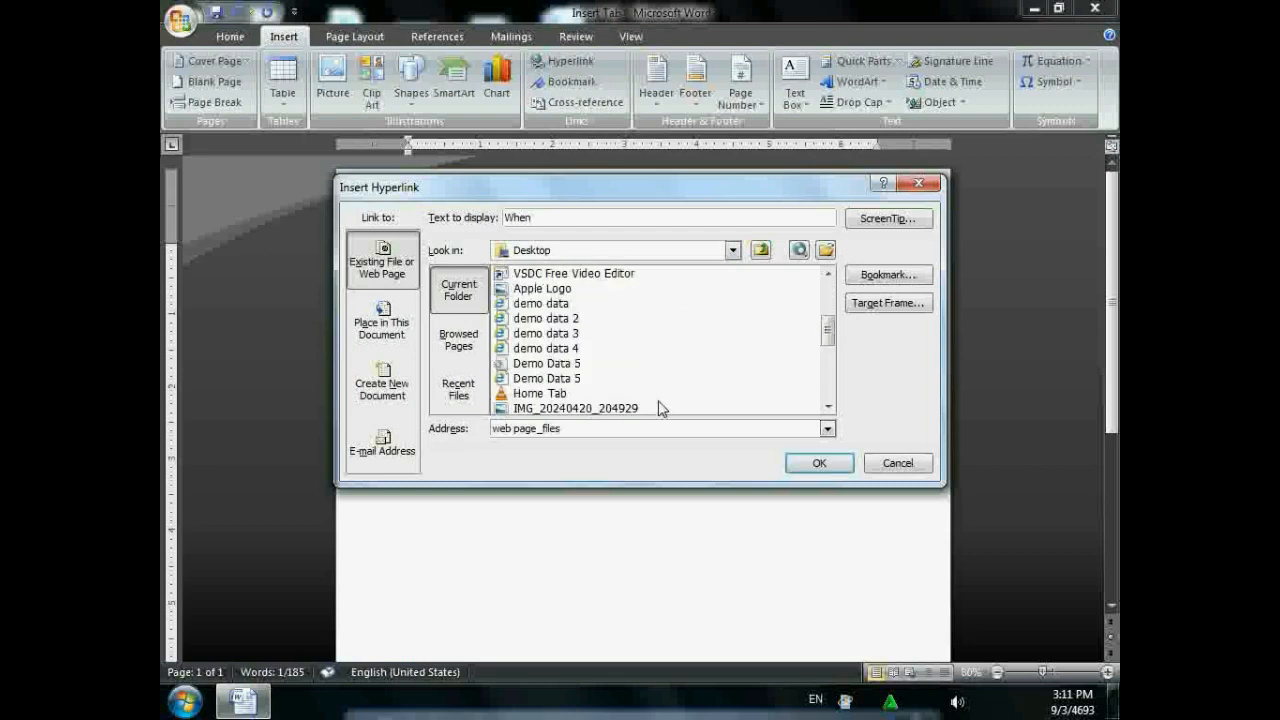
scroll(553, 402, down, 2)
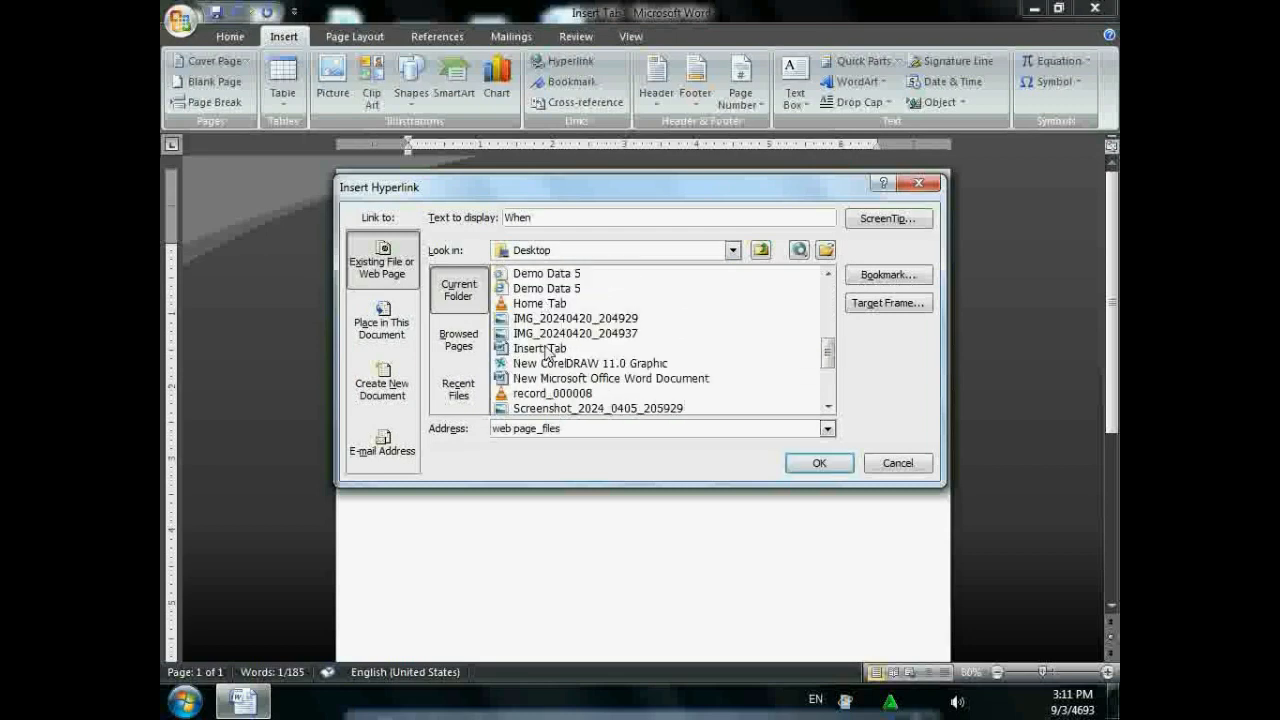
click(548, 348)
scroll(552, 362, down, 2)
click(553, 408)
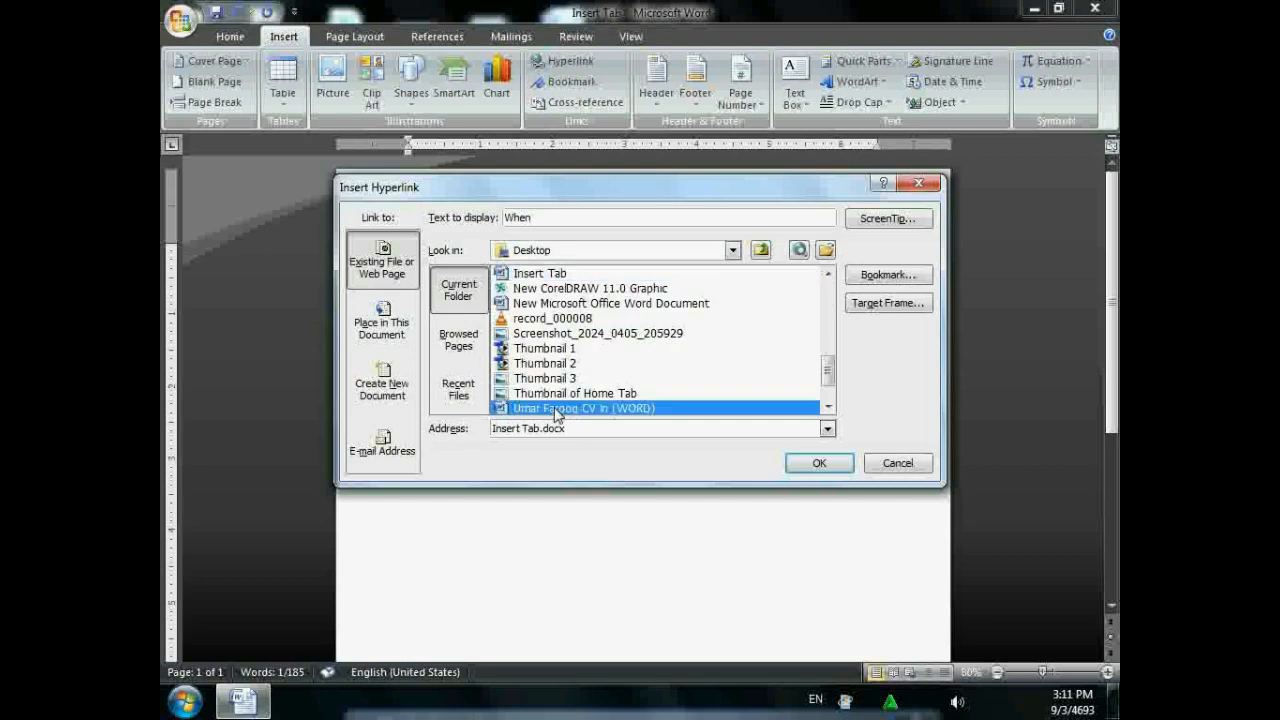
scroll(703, 460, down, 1)
click(814, 466)
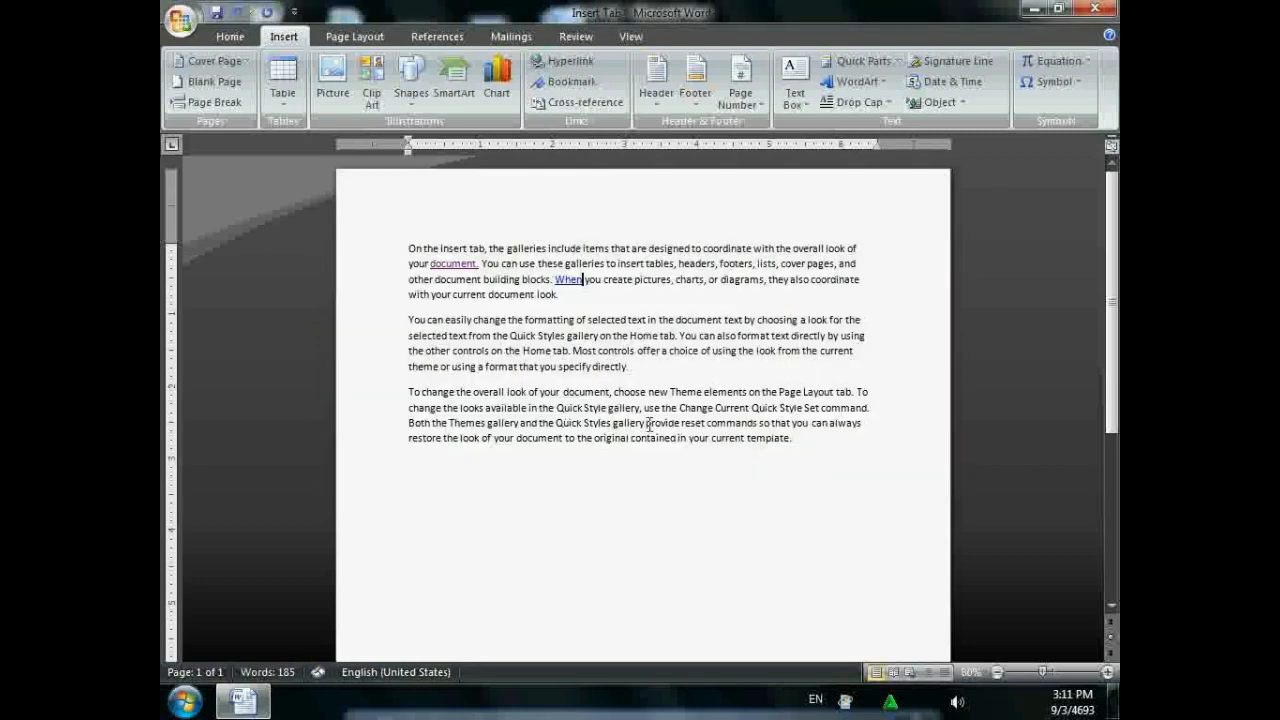
- Follow the 'When' link to open the CV document and scroll through it
mouse_move(572, 284)
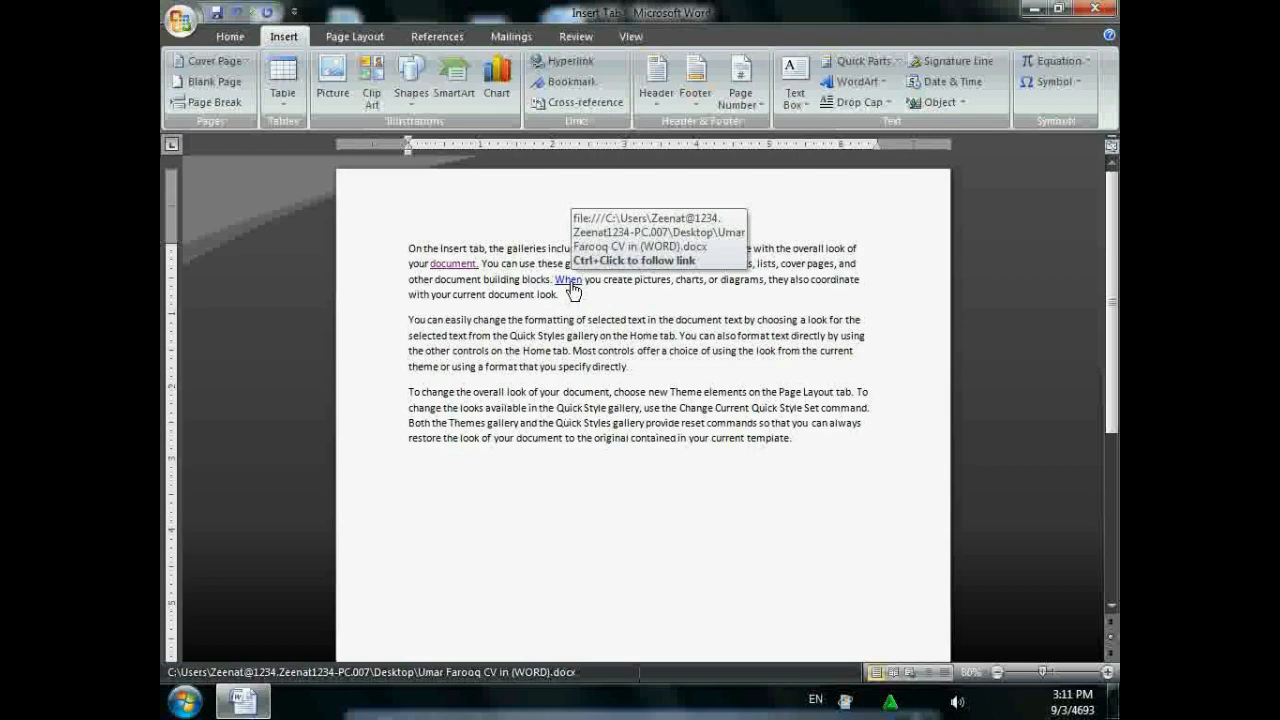
ctrl+click(570, 281)
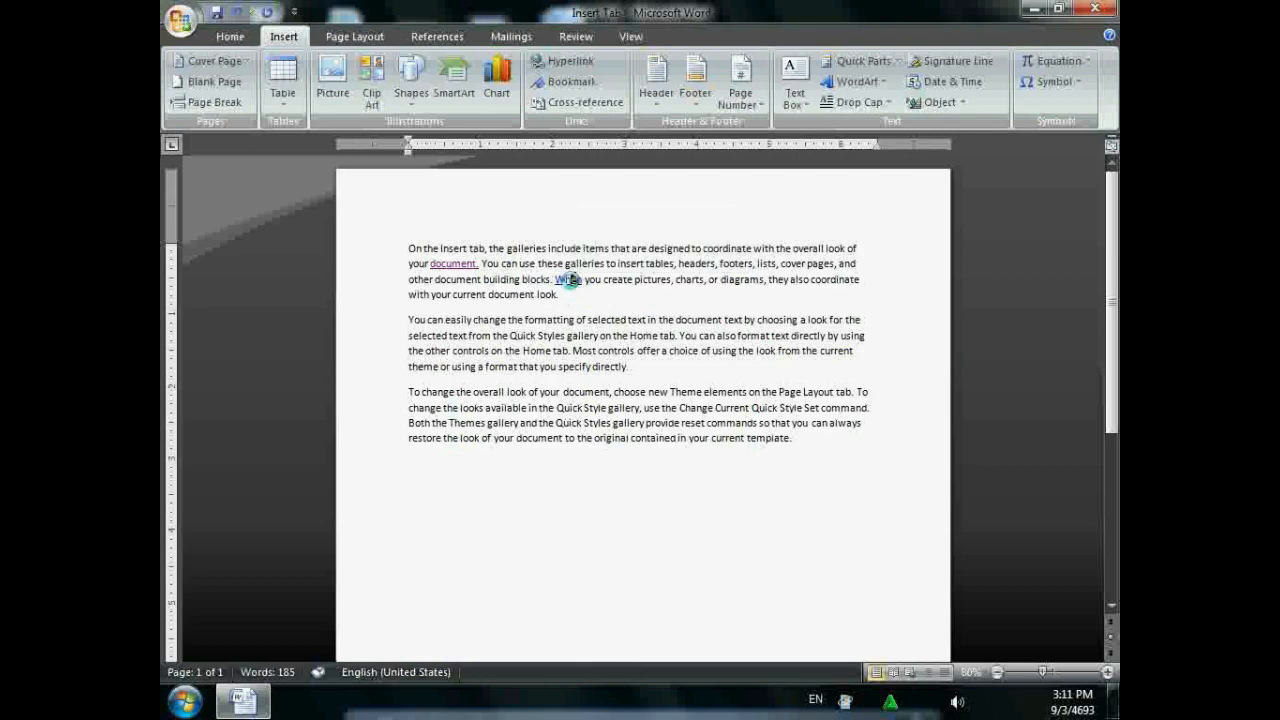
scroll(663, 331, down, 10)
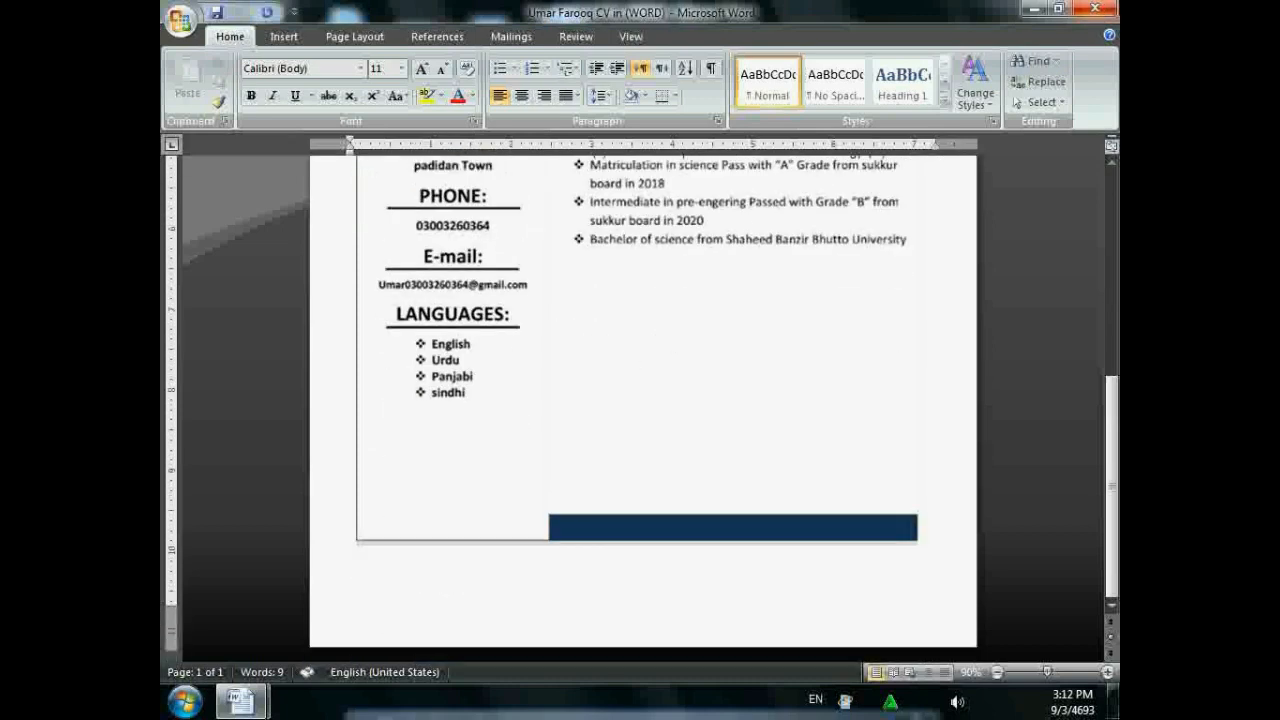
- Close the CV document and place the cursor after the Insert Tab document's first paragraph
click(1094, 8)
click(561, 294)
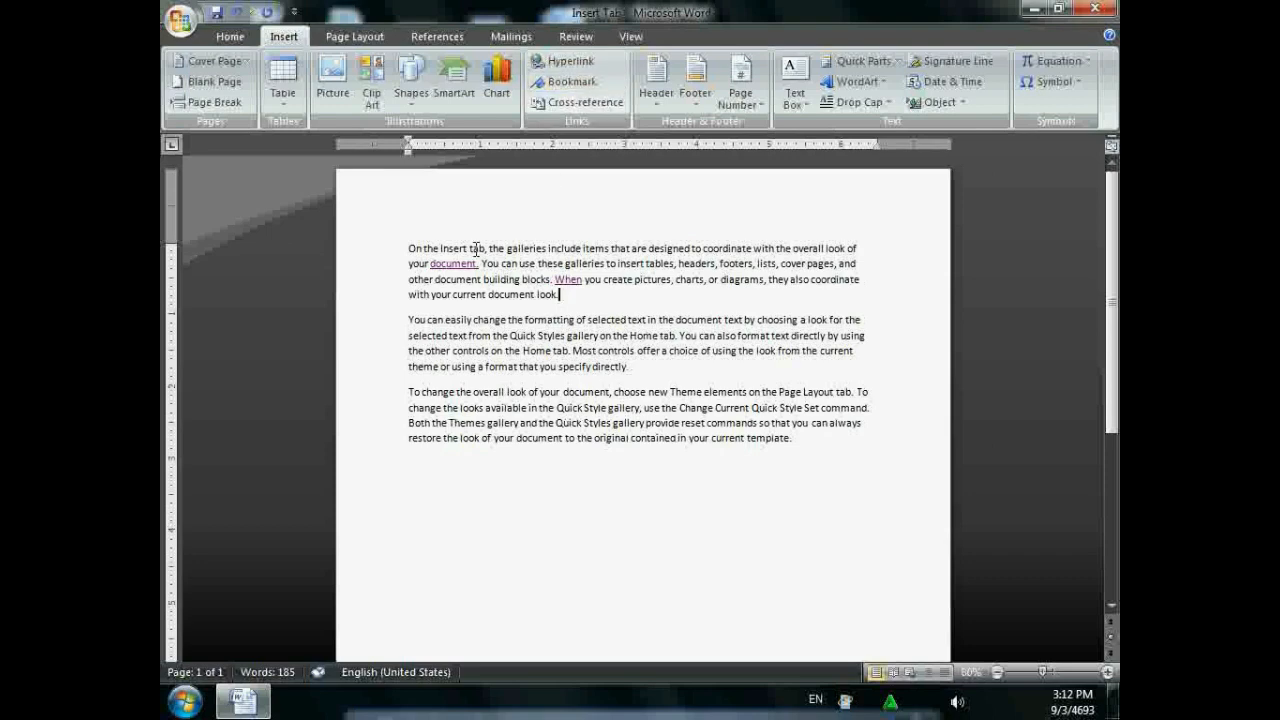
- Undo the 'When' and 'document.' hyperlinks, then jump back to the top of the document
key(ctrl+z)
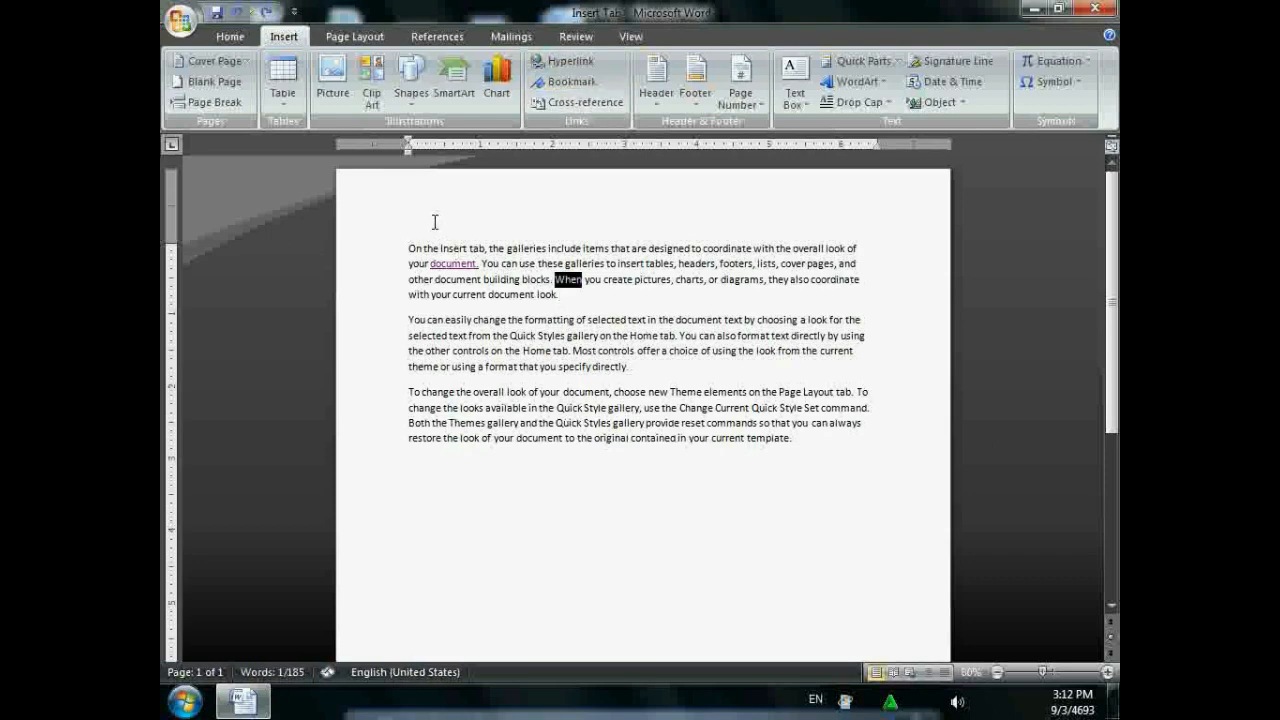
key(ctrl+z)
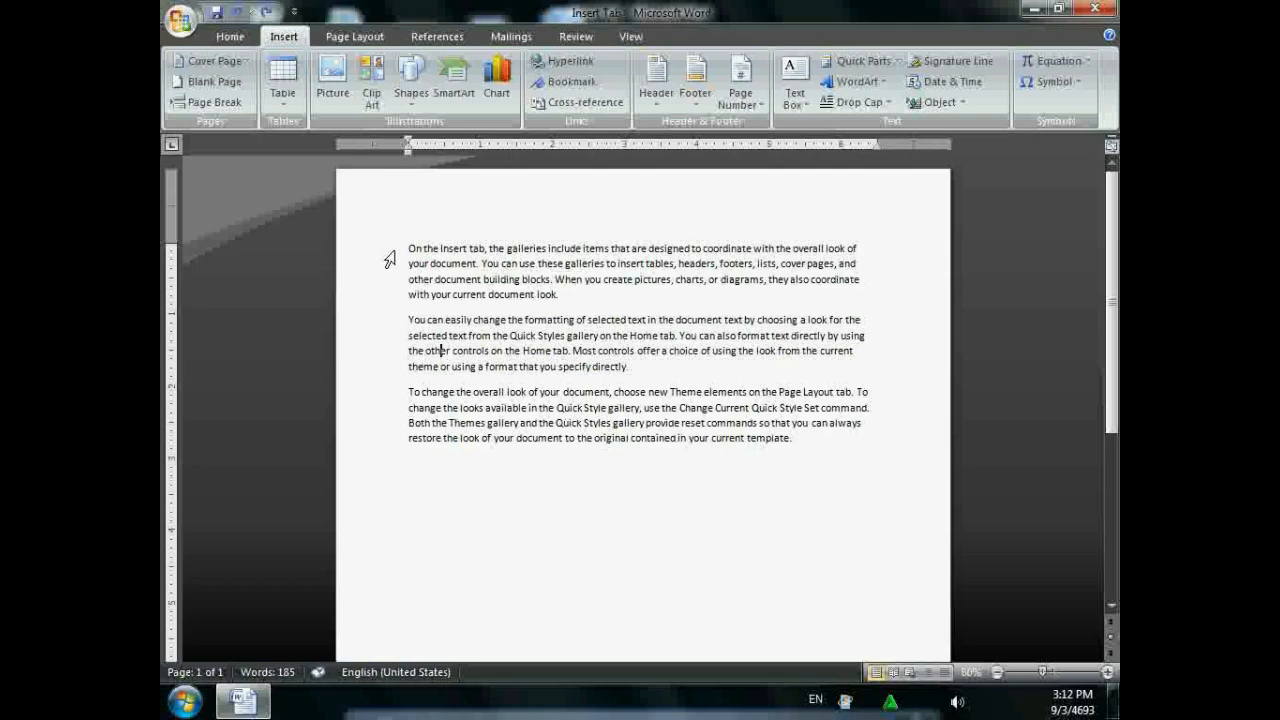
key(ctrl+Home)
scroll(414, 322, down, 2)
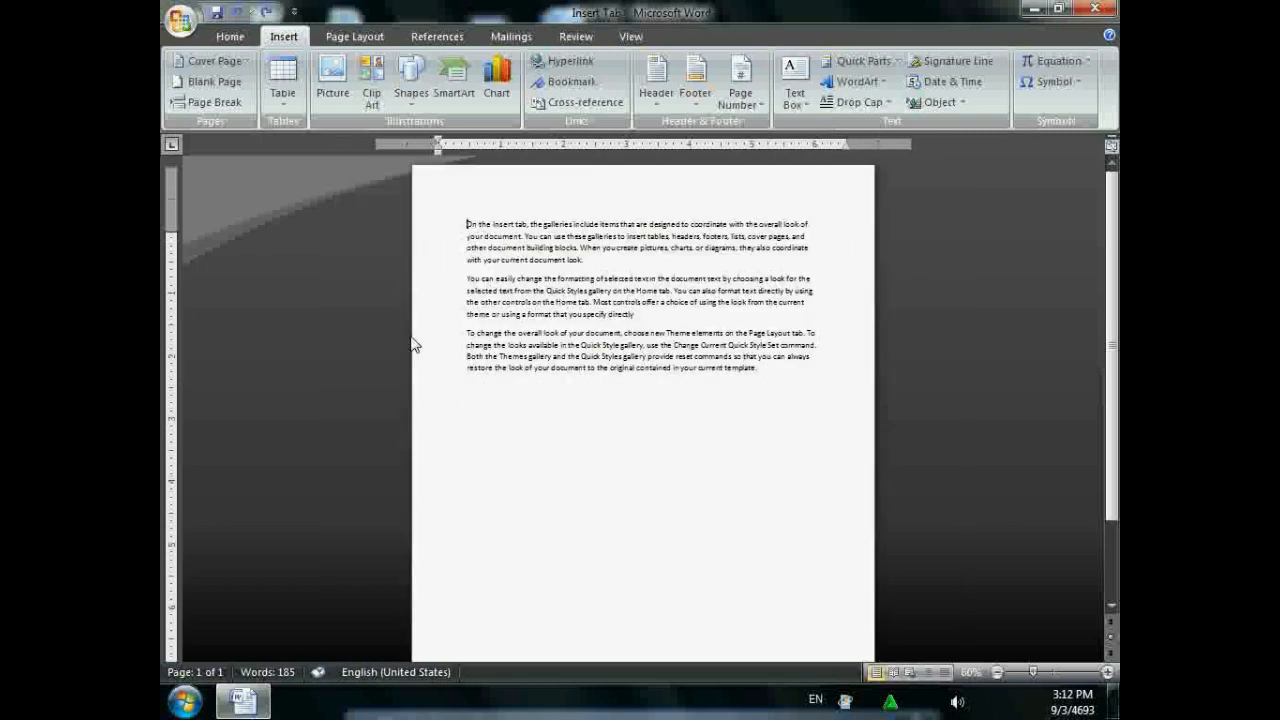
scroll(414, 345, down, 4)
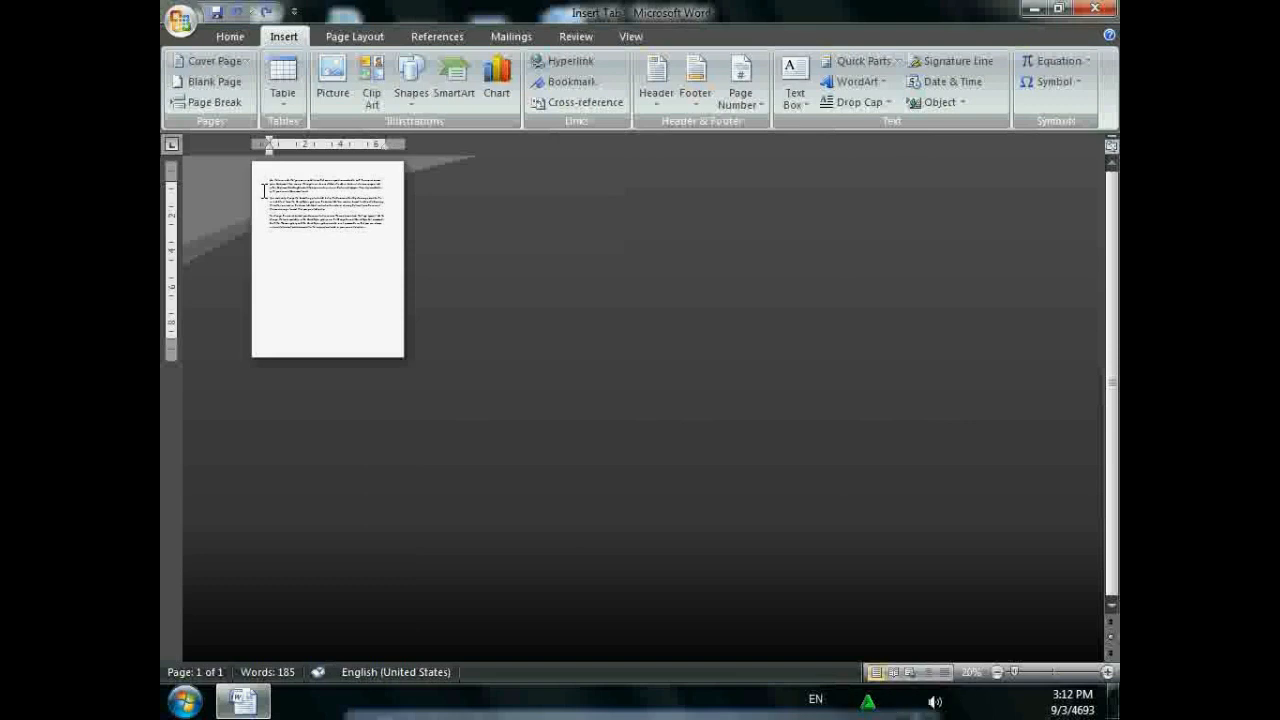
- Paste copies of the three paragraphs at the end, removing the empty fourth page
triple_click(247, 186)
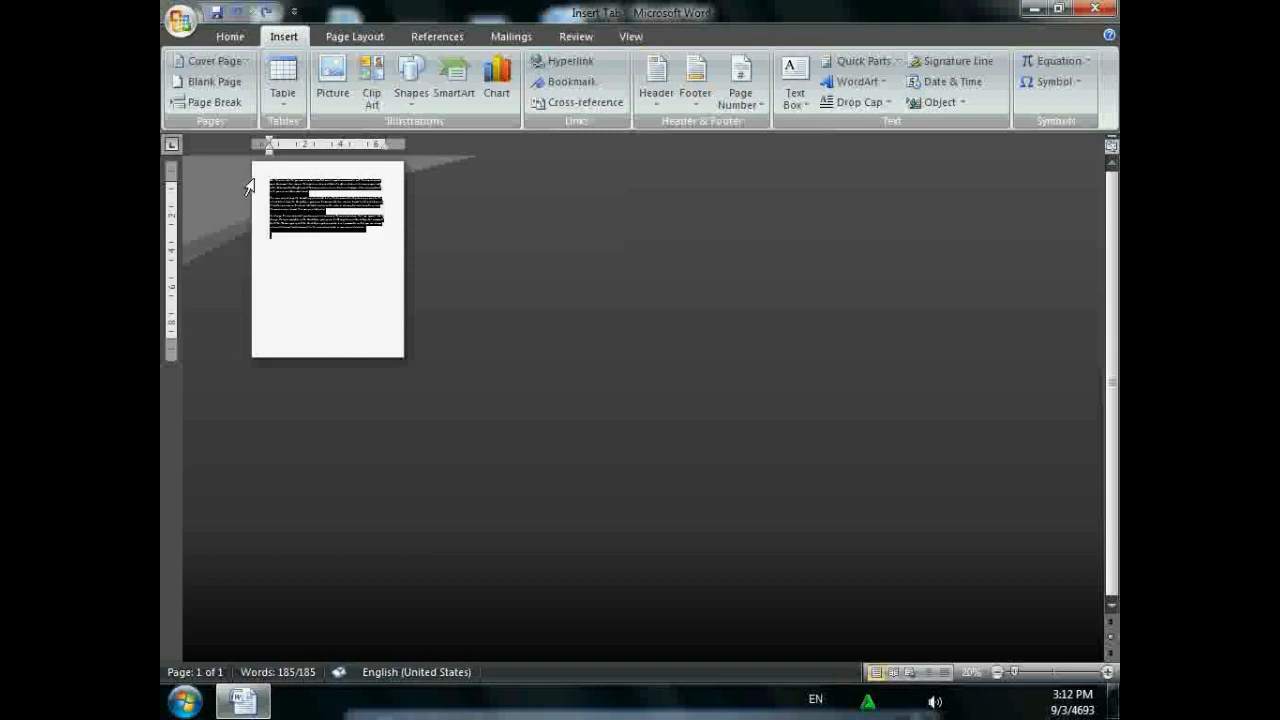
click(283, 241)
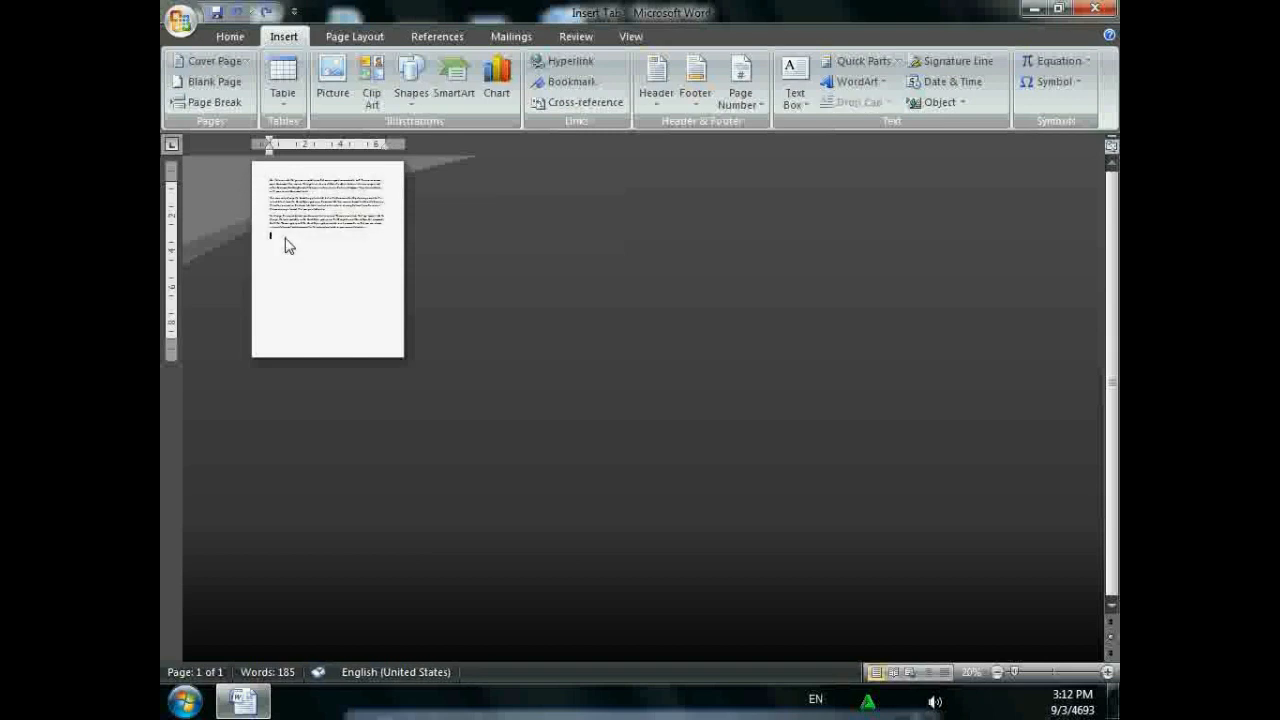
key(ctrl+v)
key(ctrl+v)
key(ctrl+v)
key(ctrl+v)
key(ctrl+v)
key(ctrl+v)
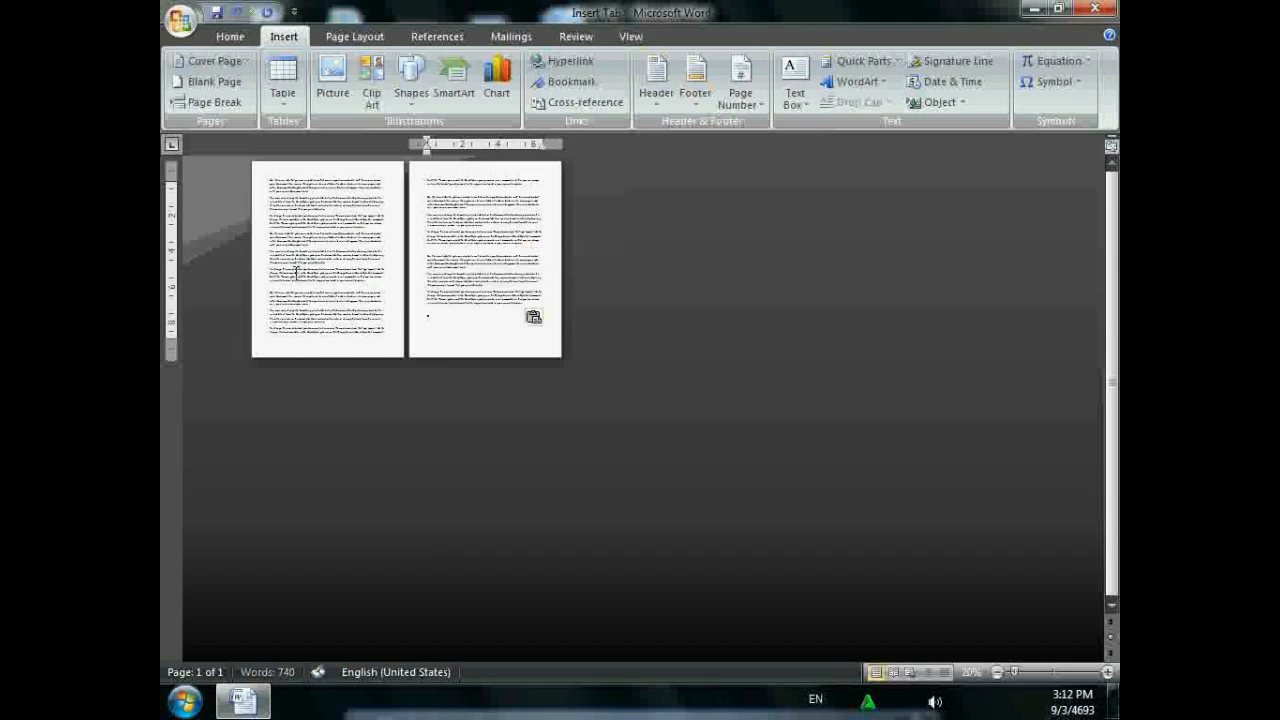
key(ctrl+v)
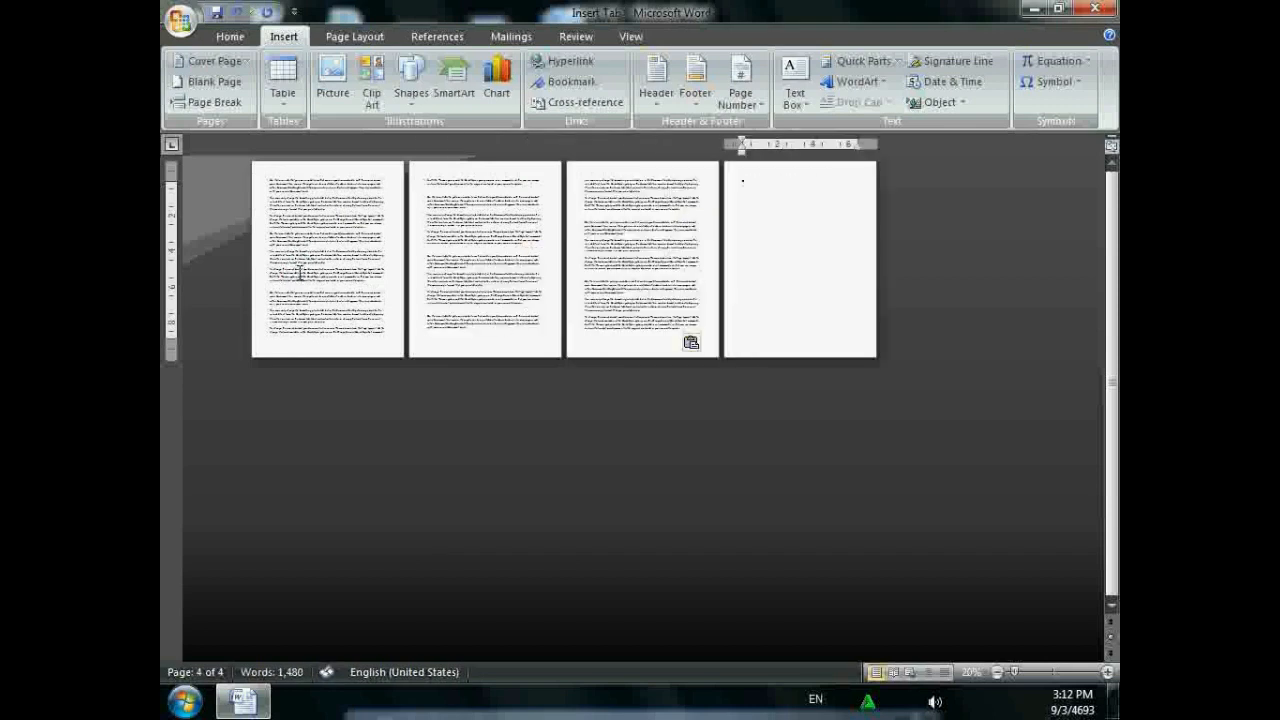
key(BackSpace)
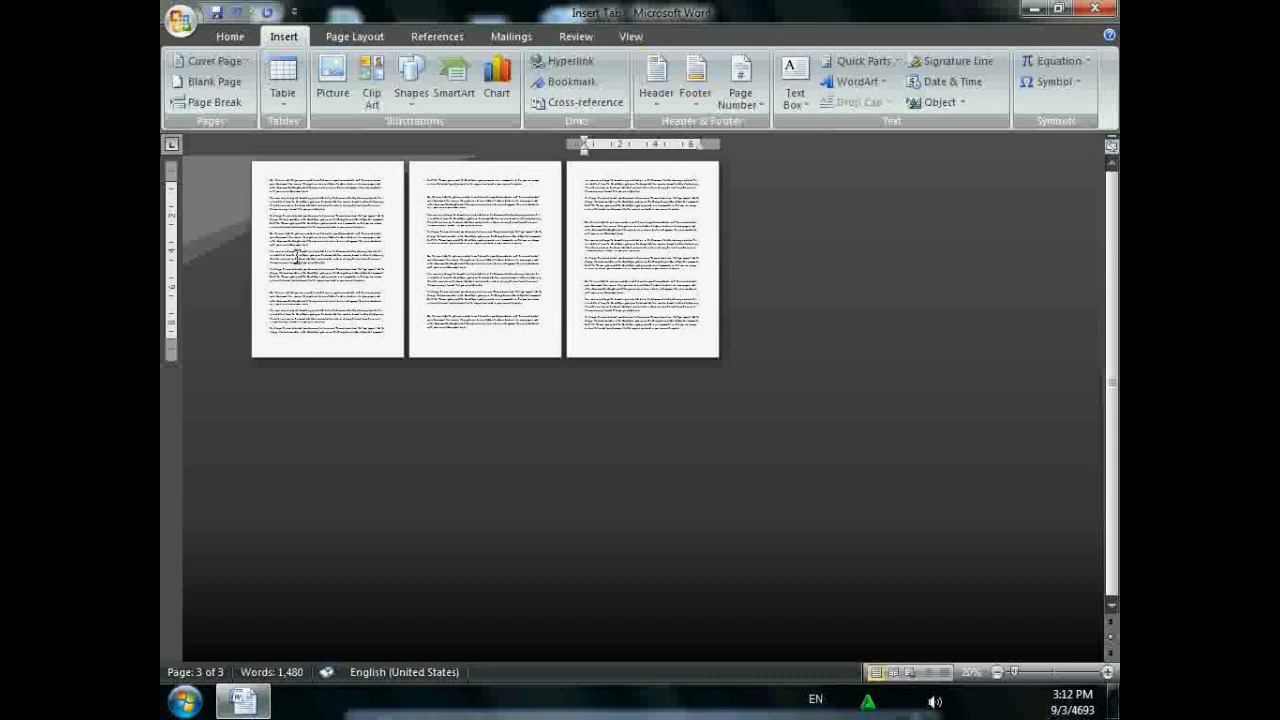
- Place the cursor at a paragraph start on page 2 and open the Bookmark dialog
ctrl+scroll(268, 270, up, 1)
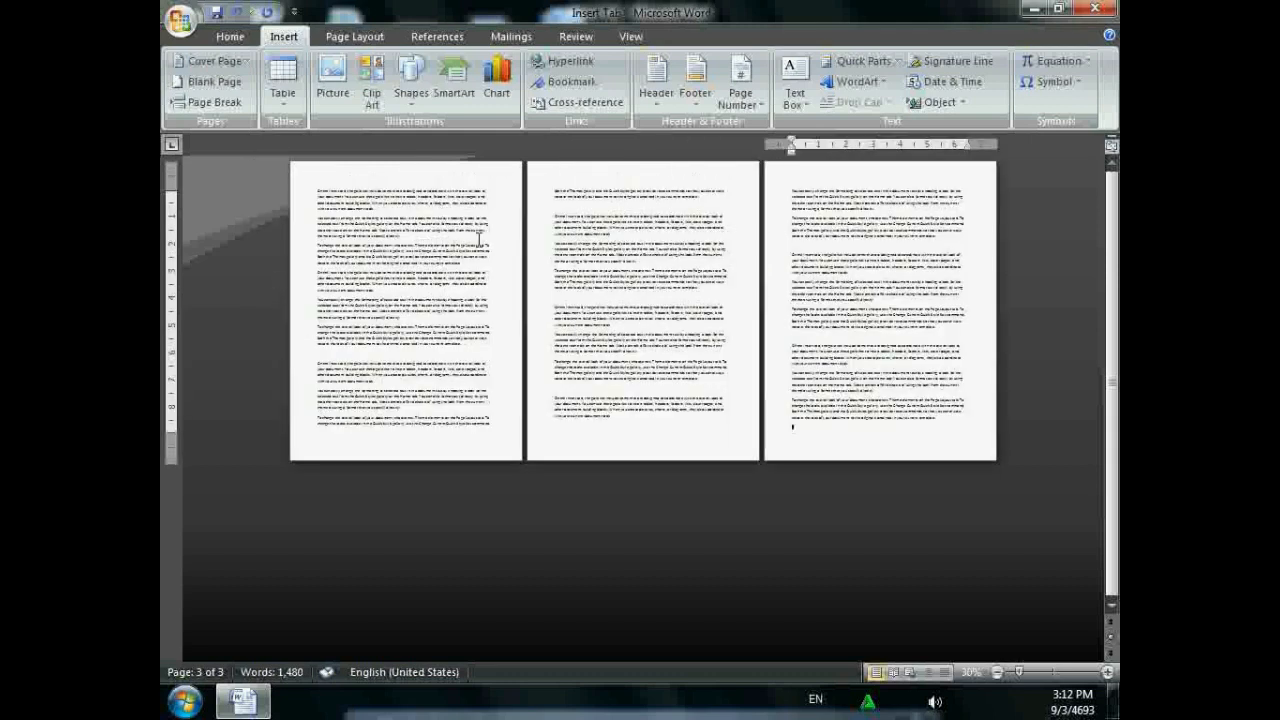
ctrl+scroll(488, 325, up, 2)
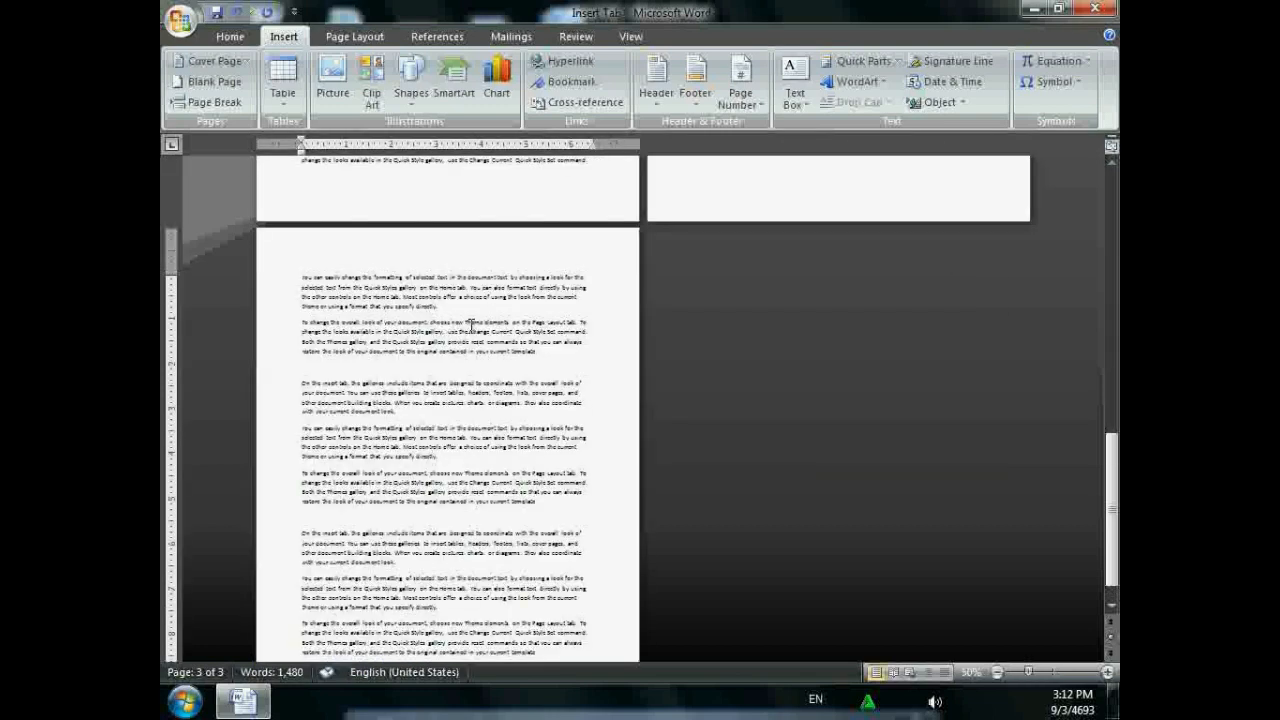
scroll(471, 325, up, 4)
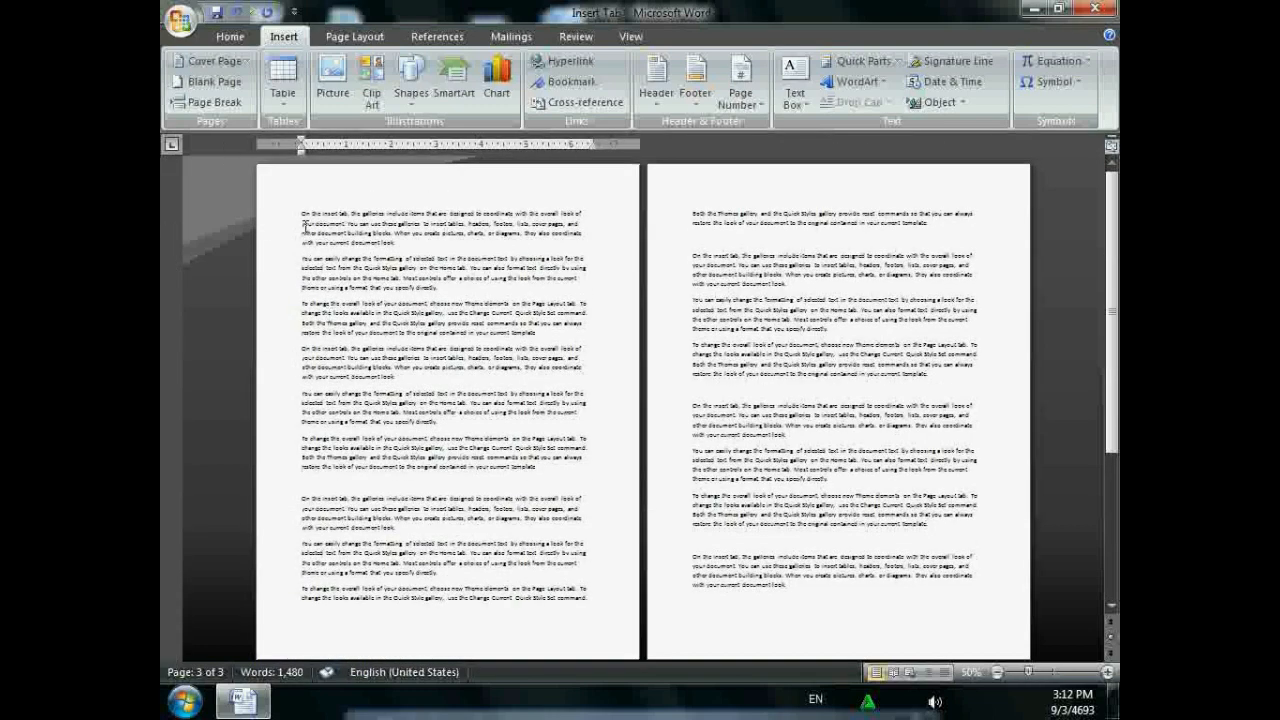
click(300, 215)
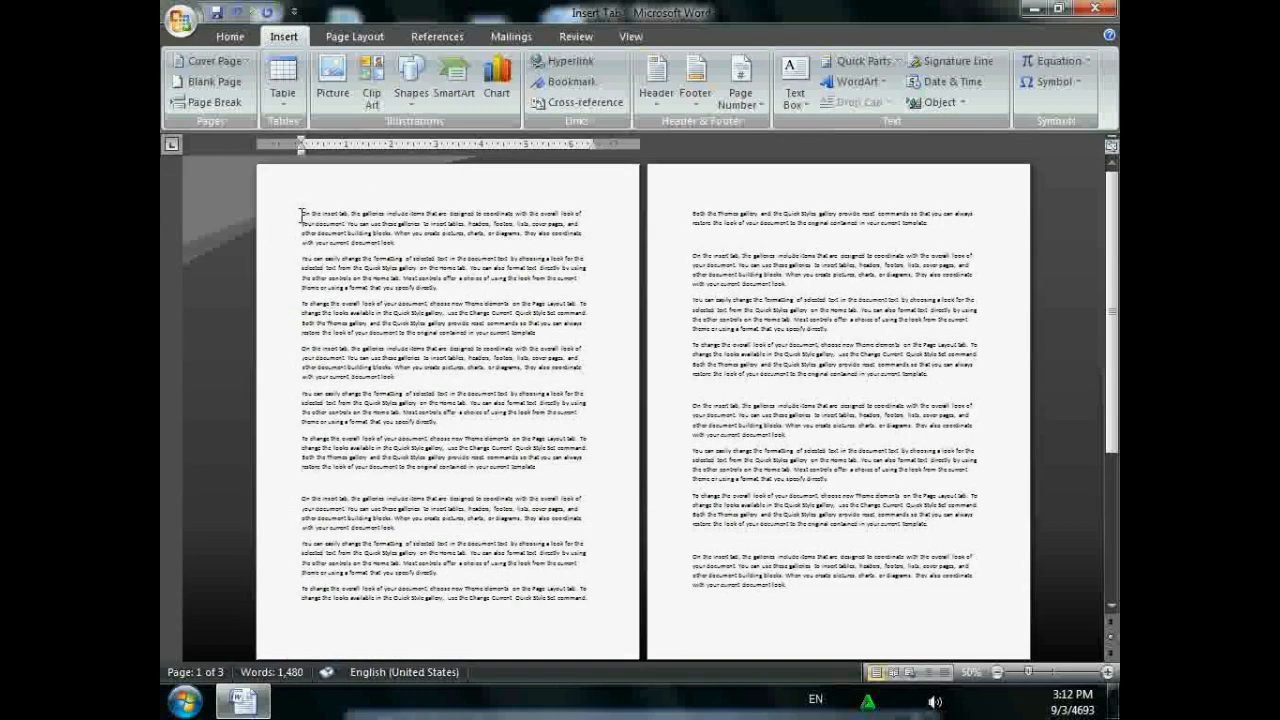
click(693, 404)
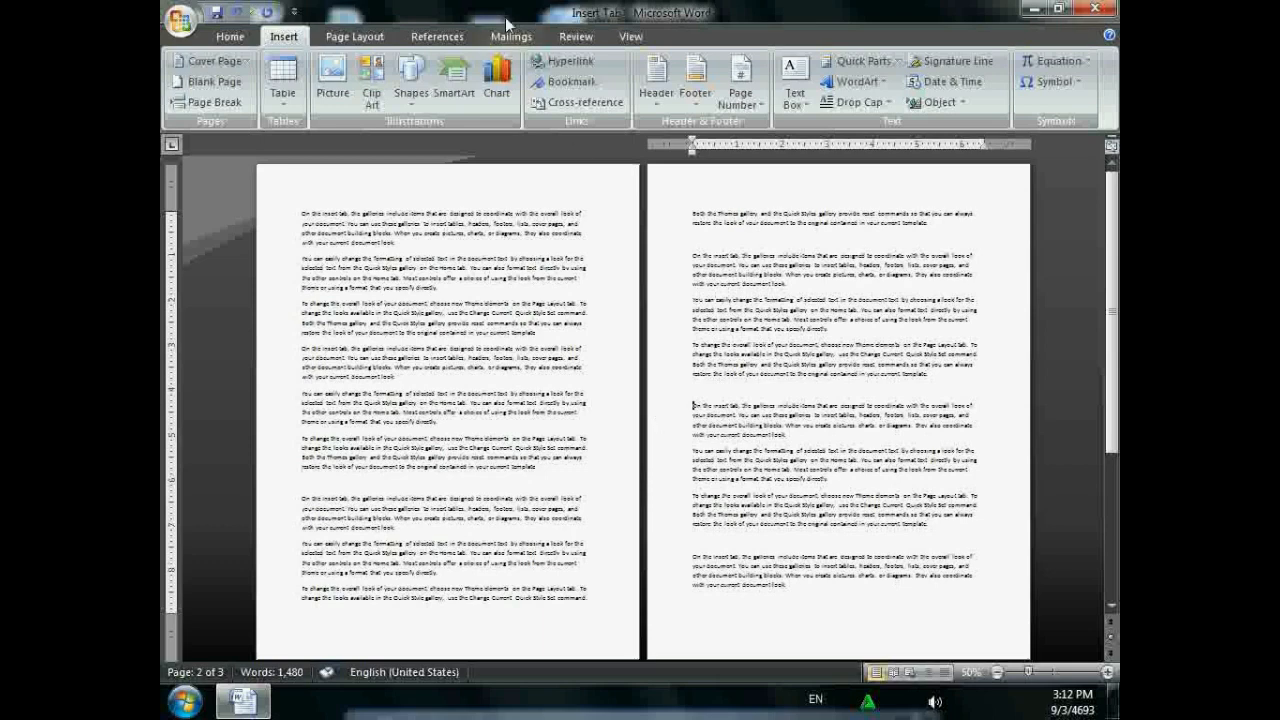
click(575, 81)
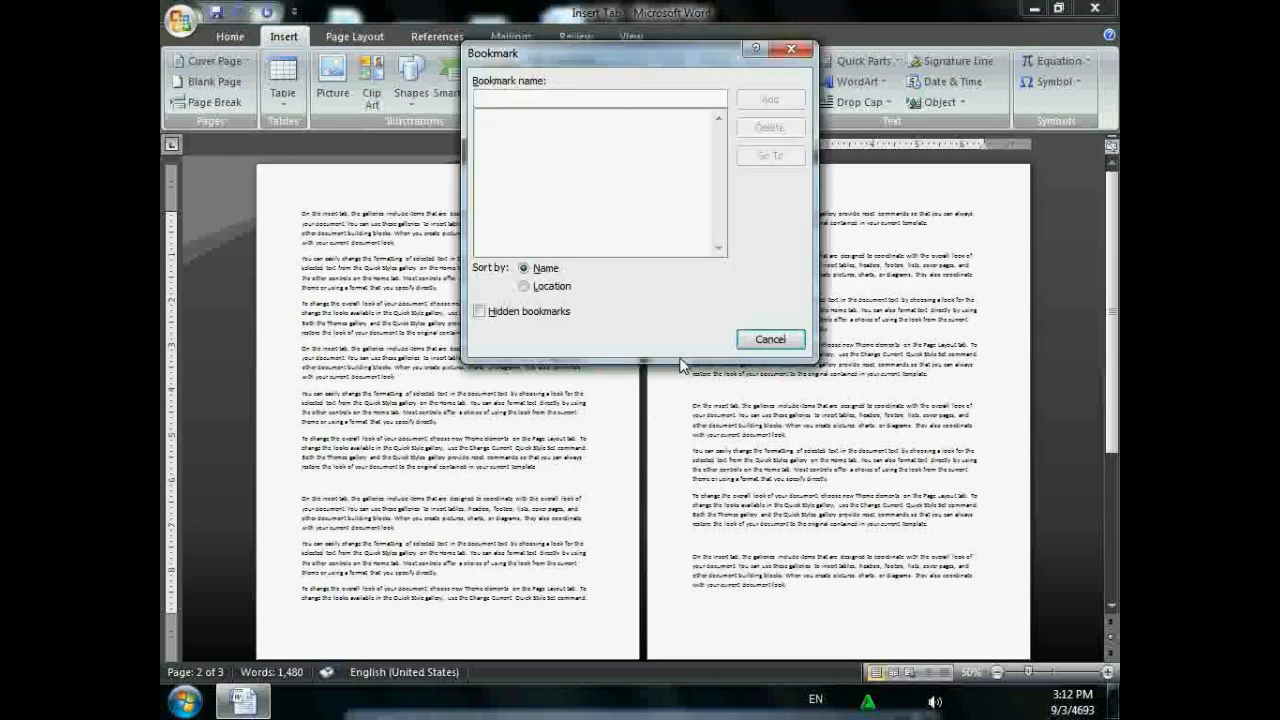
- Add a bookmark named 'on', then save and close the document
text(on)
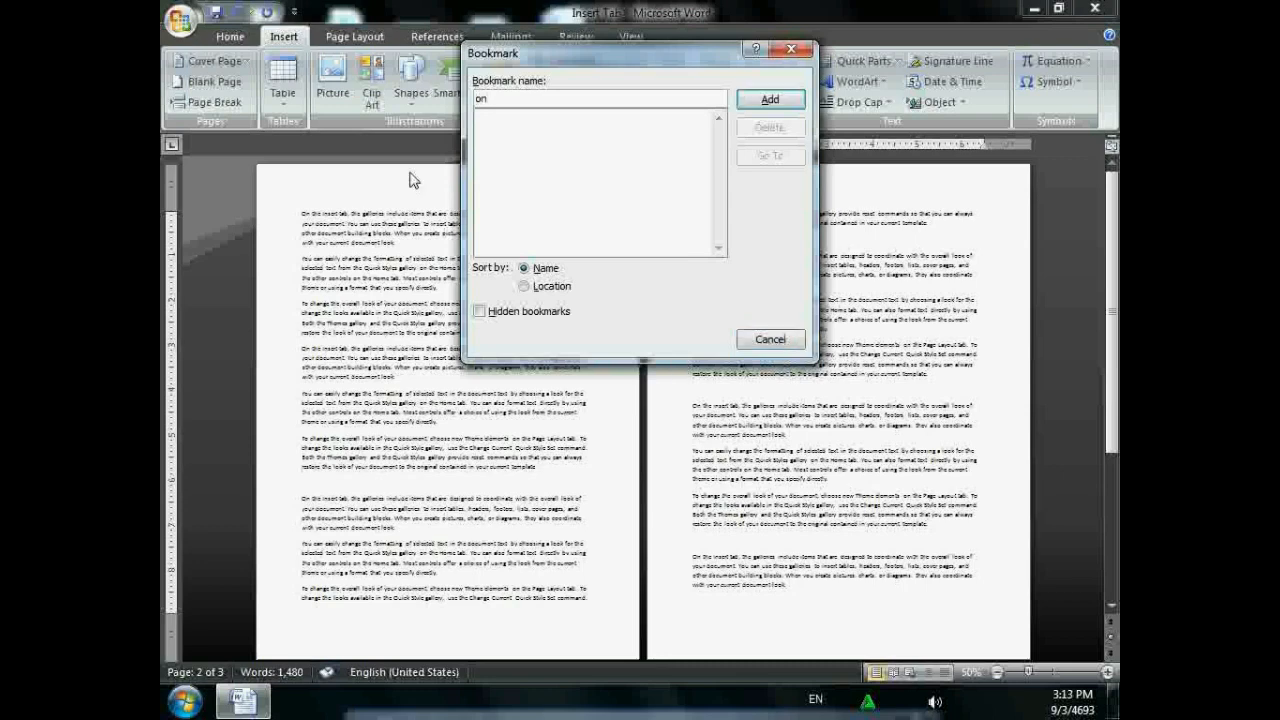
click(752, 104)
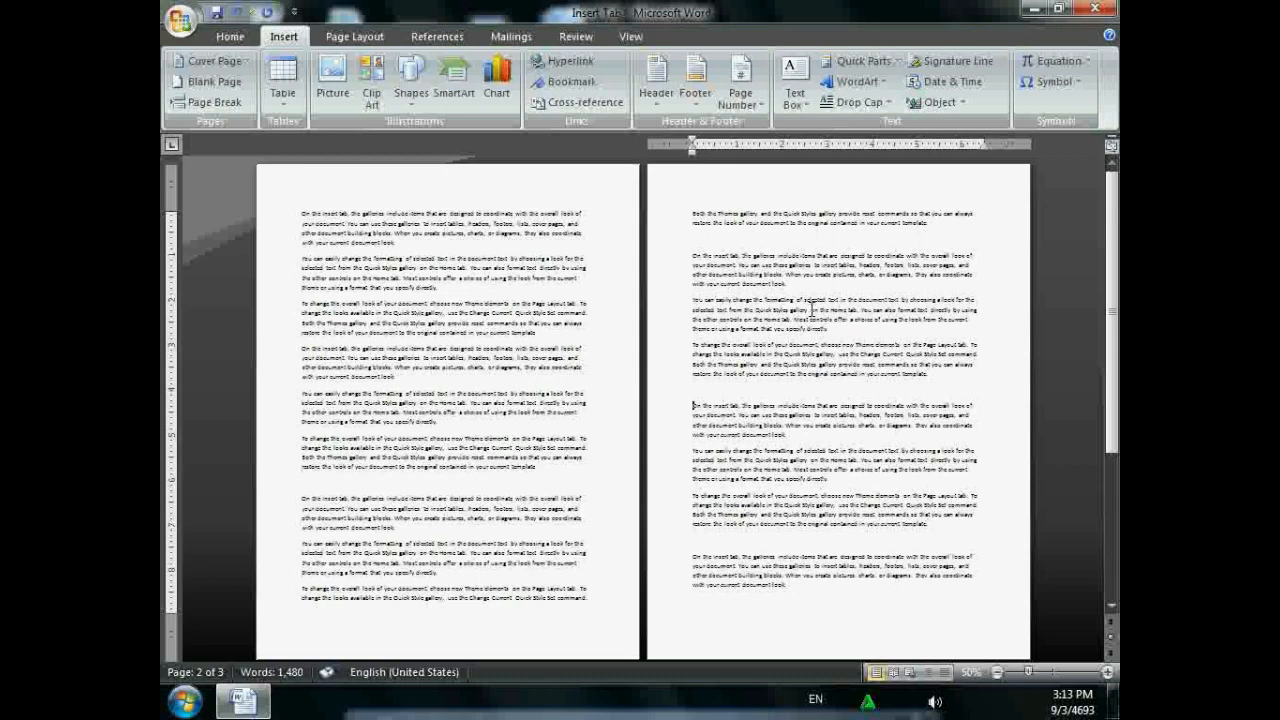
key(ctrl+s)
click(1096, 9)
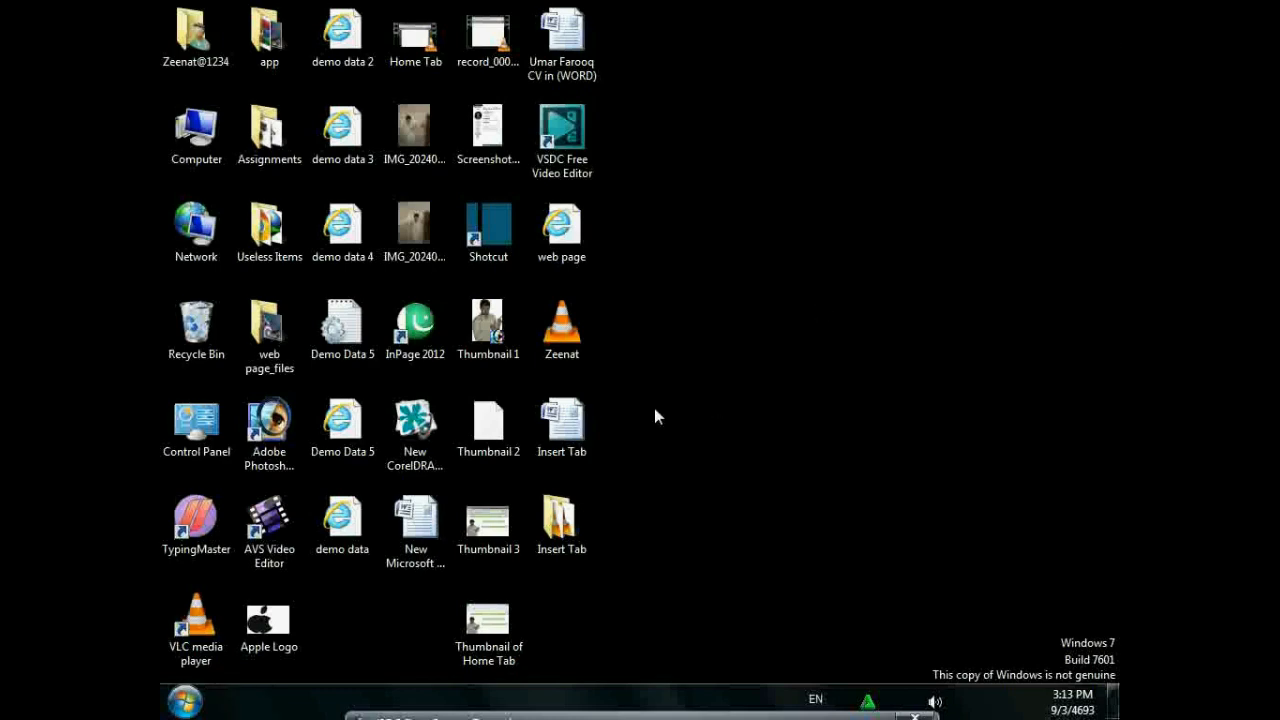
- Open the 'Insert Tab' Word file from the desktop
click(583, 430)
double_click(588, 430)
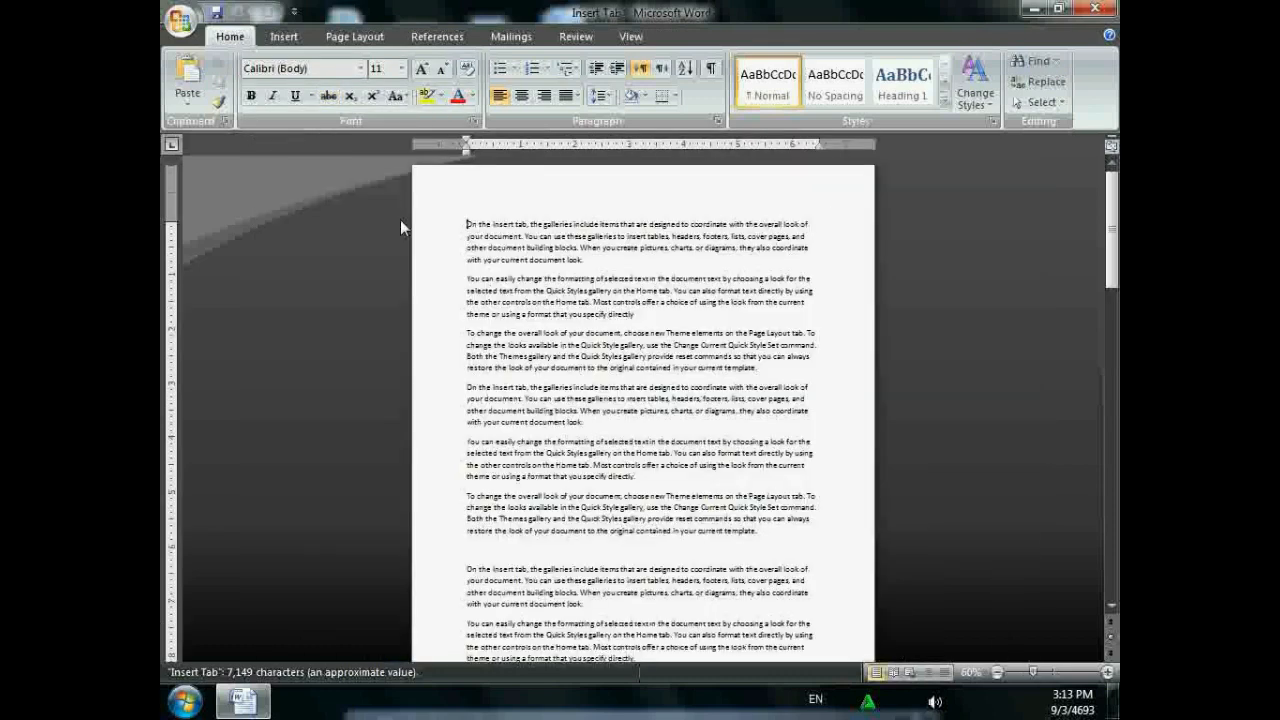
- Jump to the 'on' bookmark from the Bookmark dialog to confirm it works
click(284, 36)
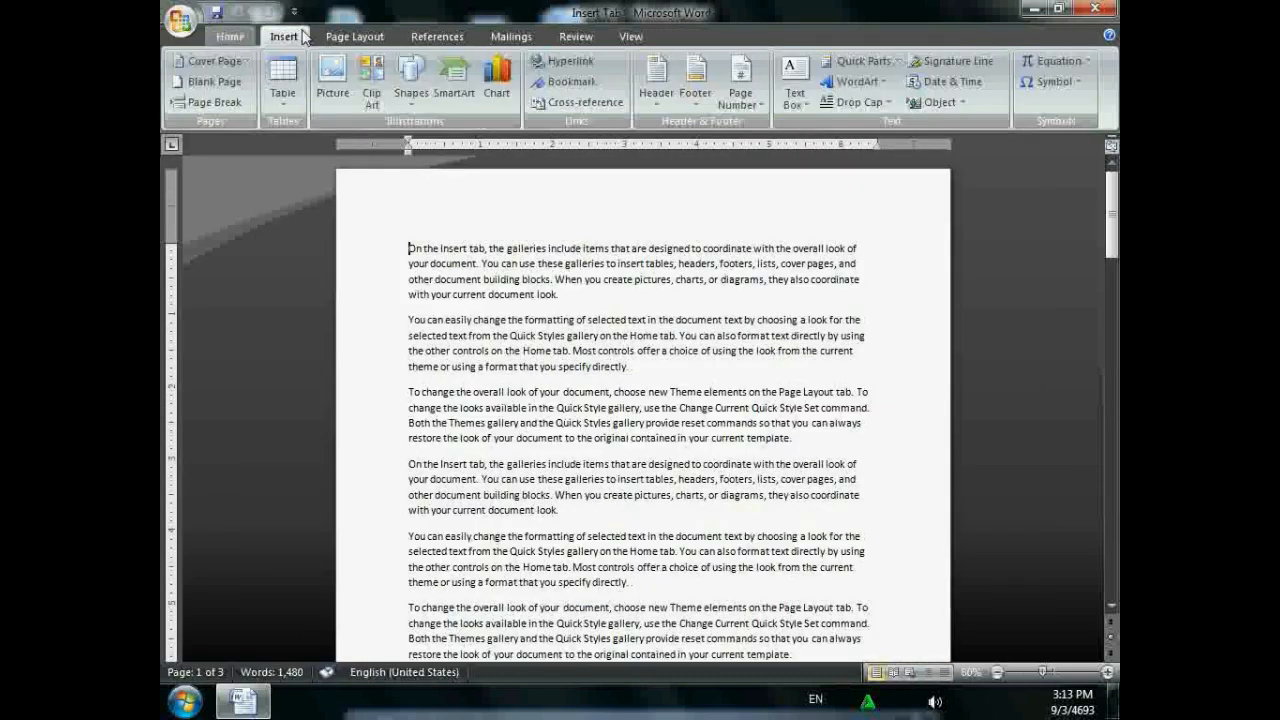
click(574, 82)
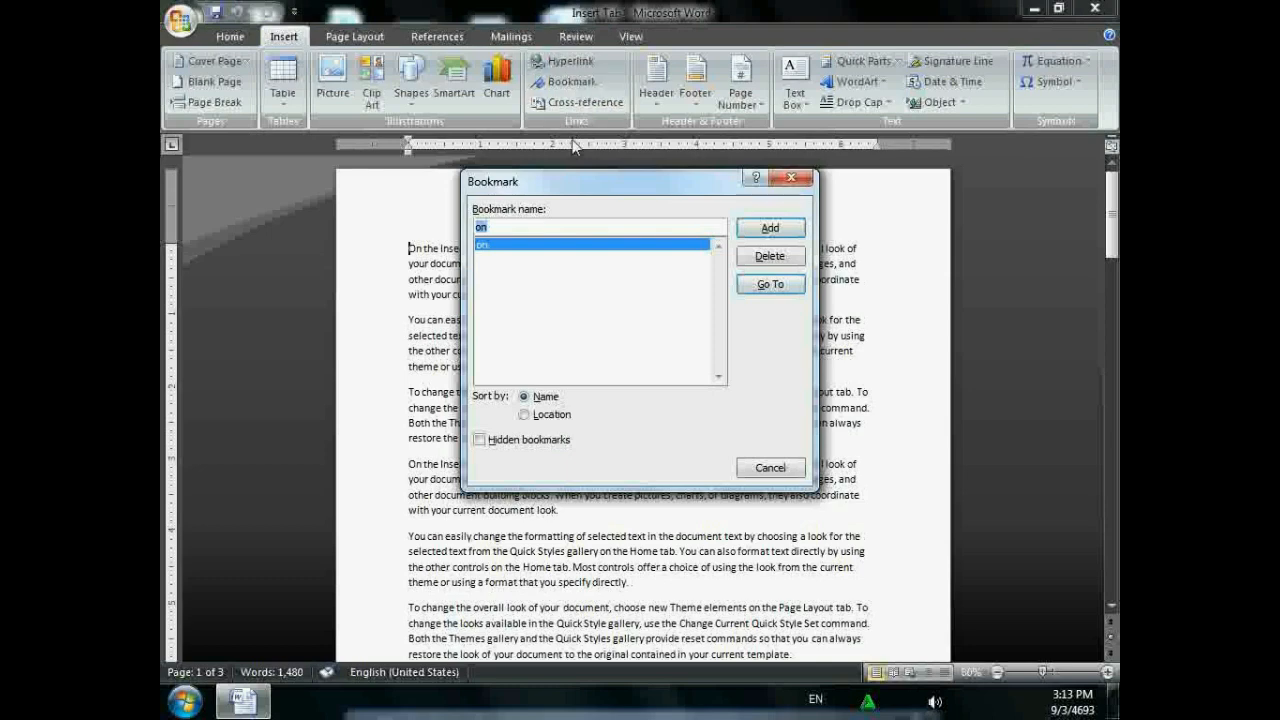
click(761, 287)
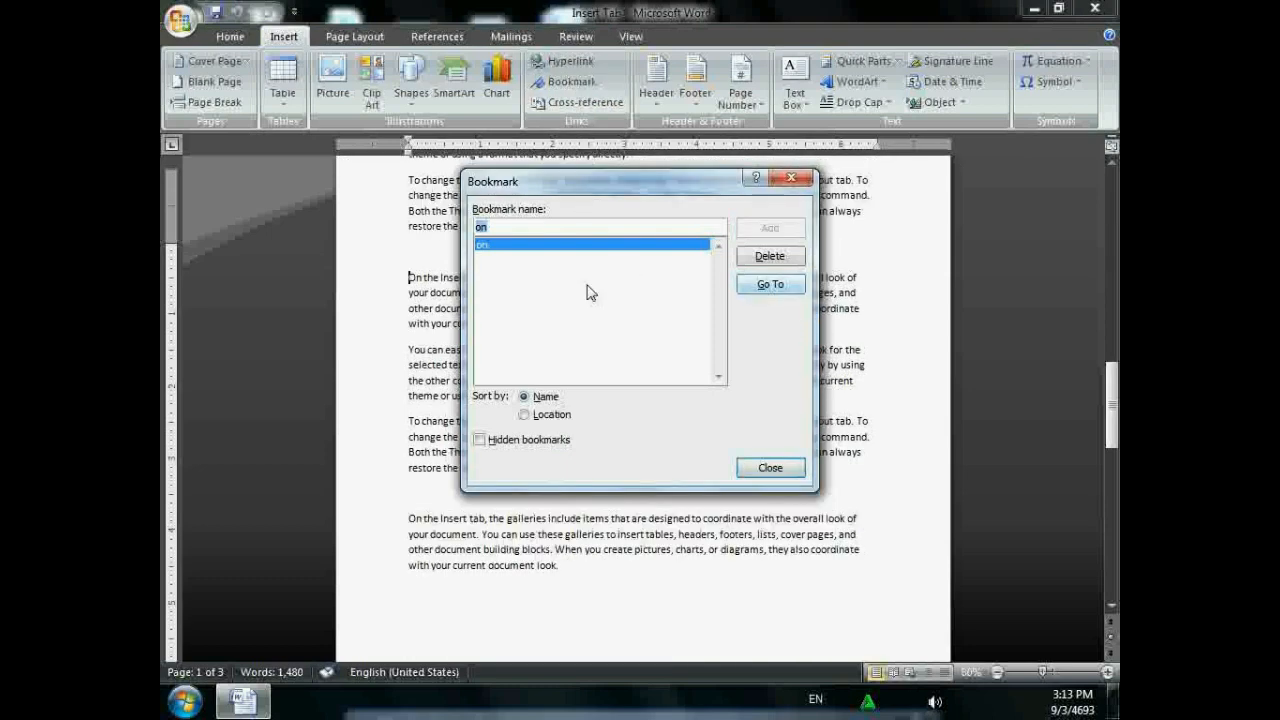
click(791, 179)
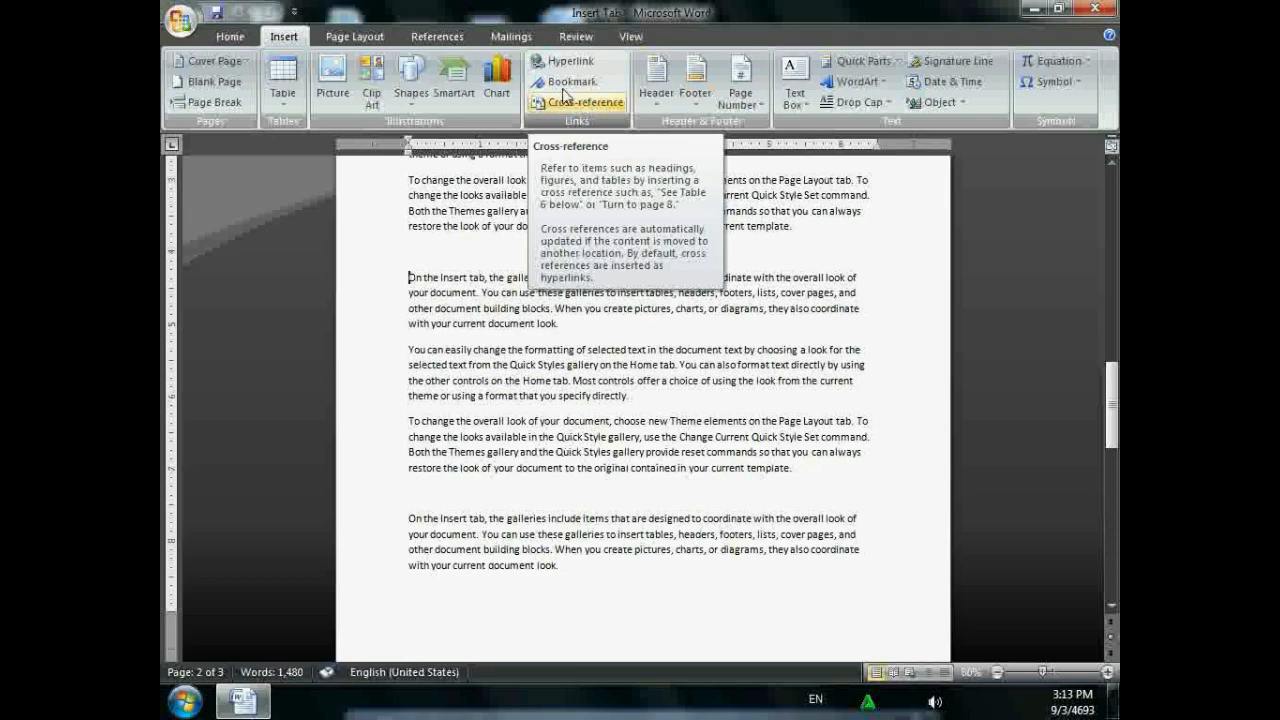
- Select all the document text and delete it, leaving an empty page
click(464, 37)
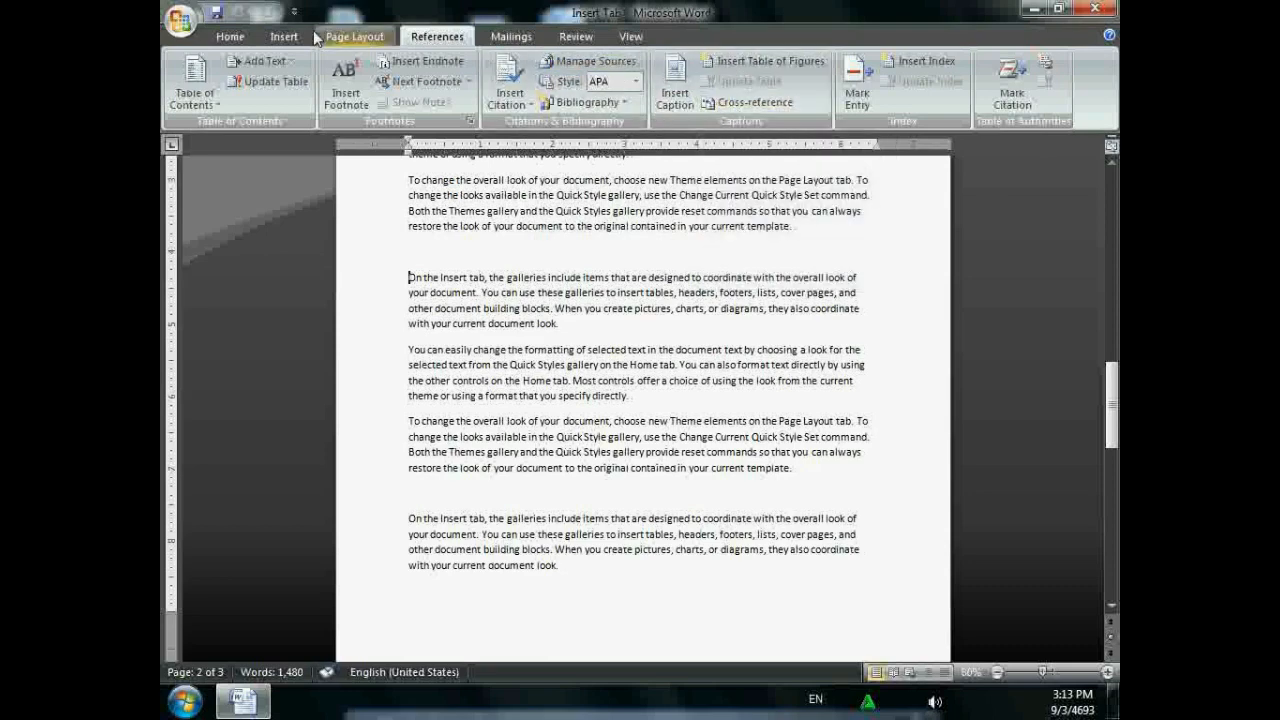
click(283, 36)
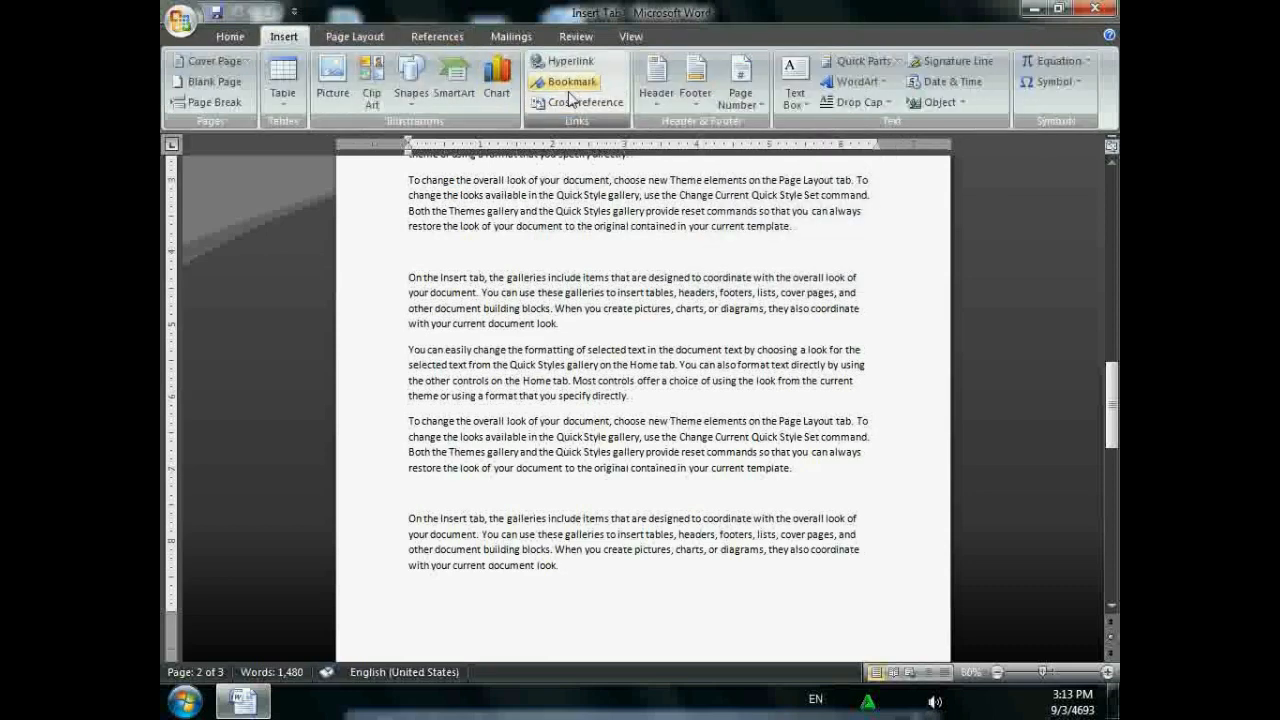
key(ctrl+a)
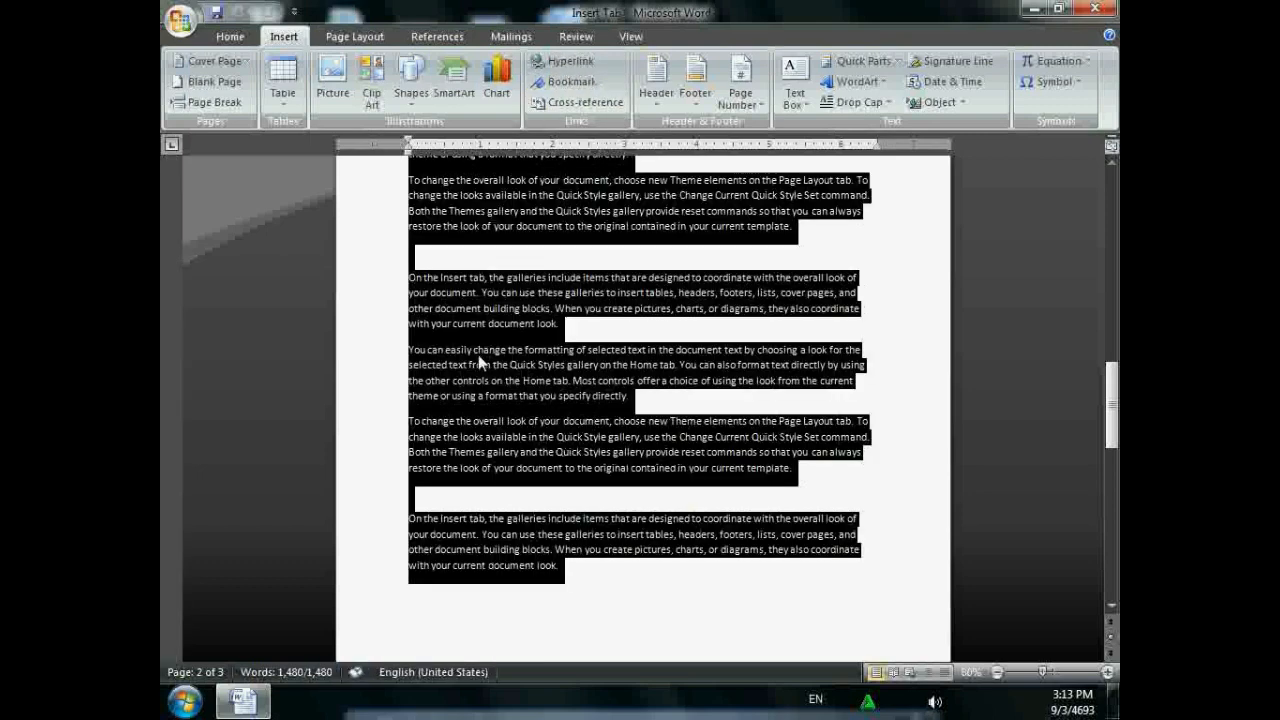
key(Delete)
scroll(451, 337, down, 3)
scroll(451, 337, down, 1)
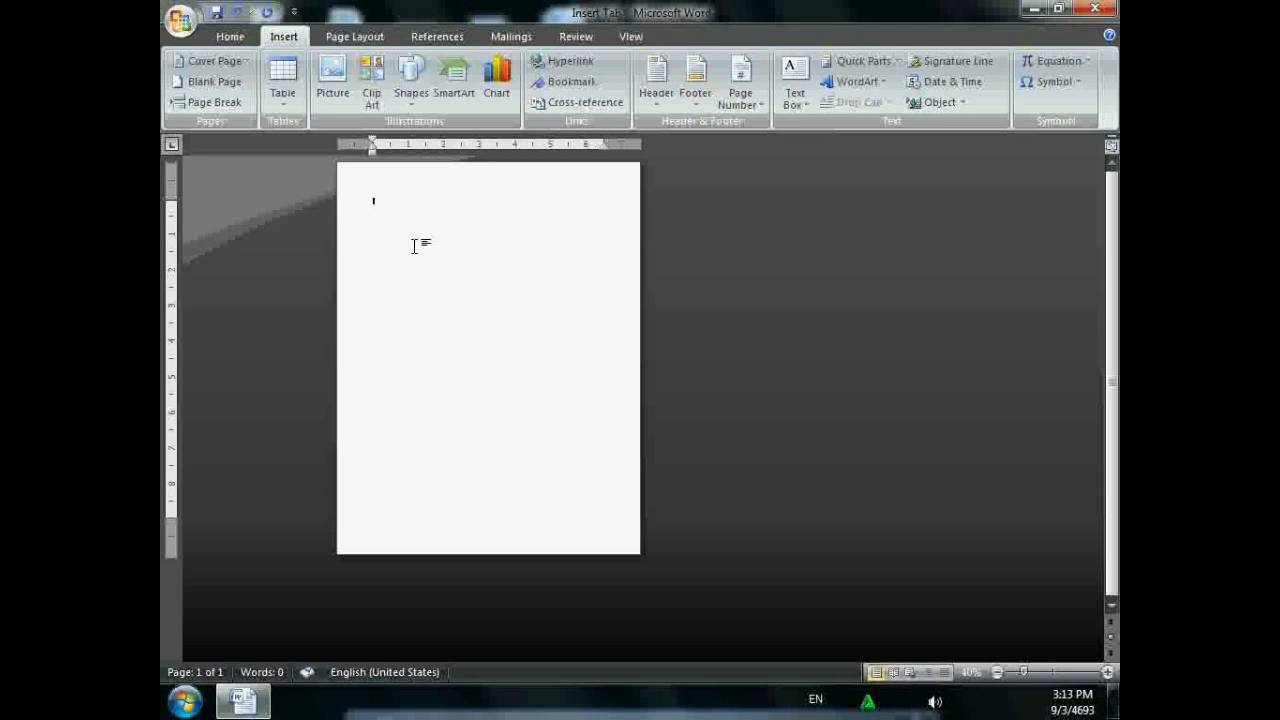
- Add three blank pages and type 'tutorials' at the top of page 2
click(232, 84)
click(234, 84)
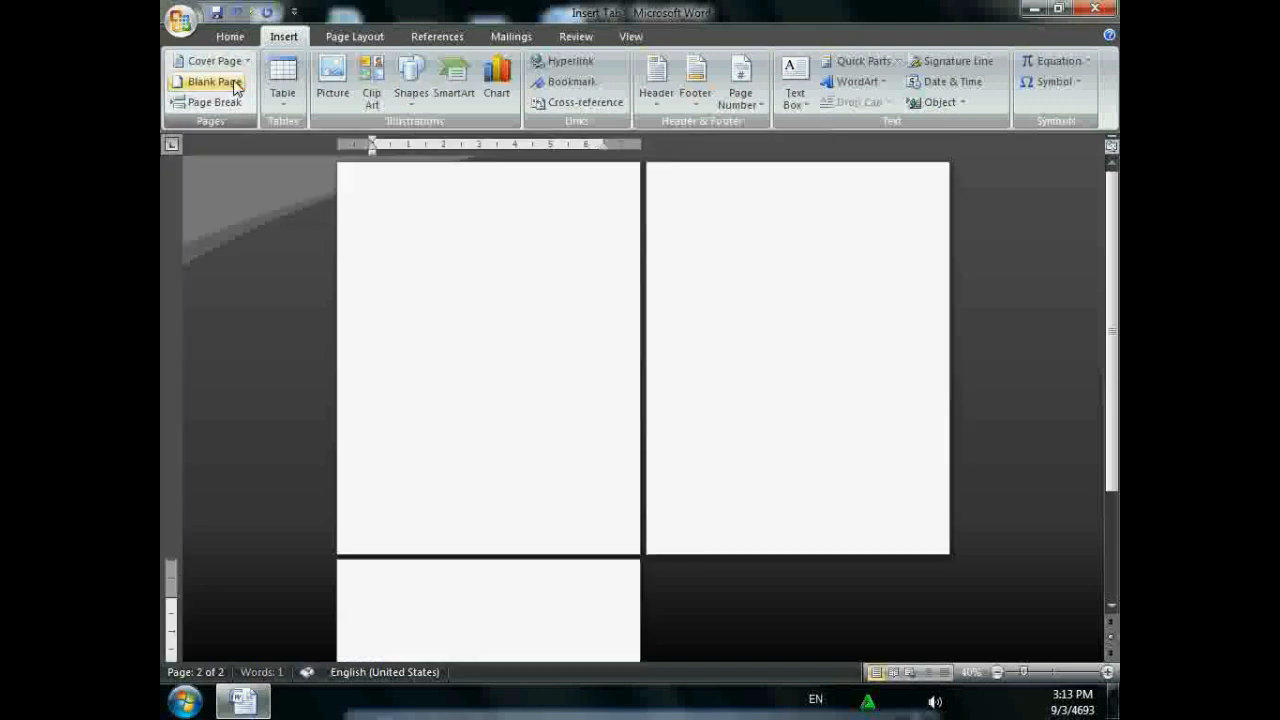
click(234, 84)
click(677, 213)
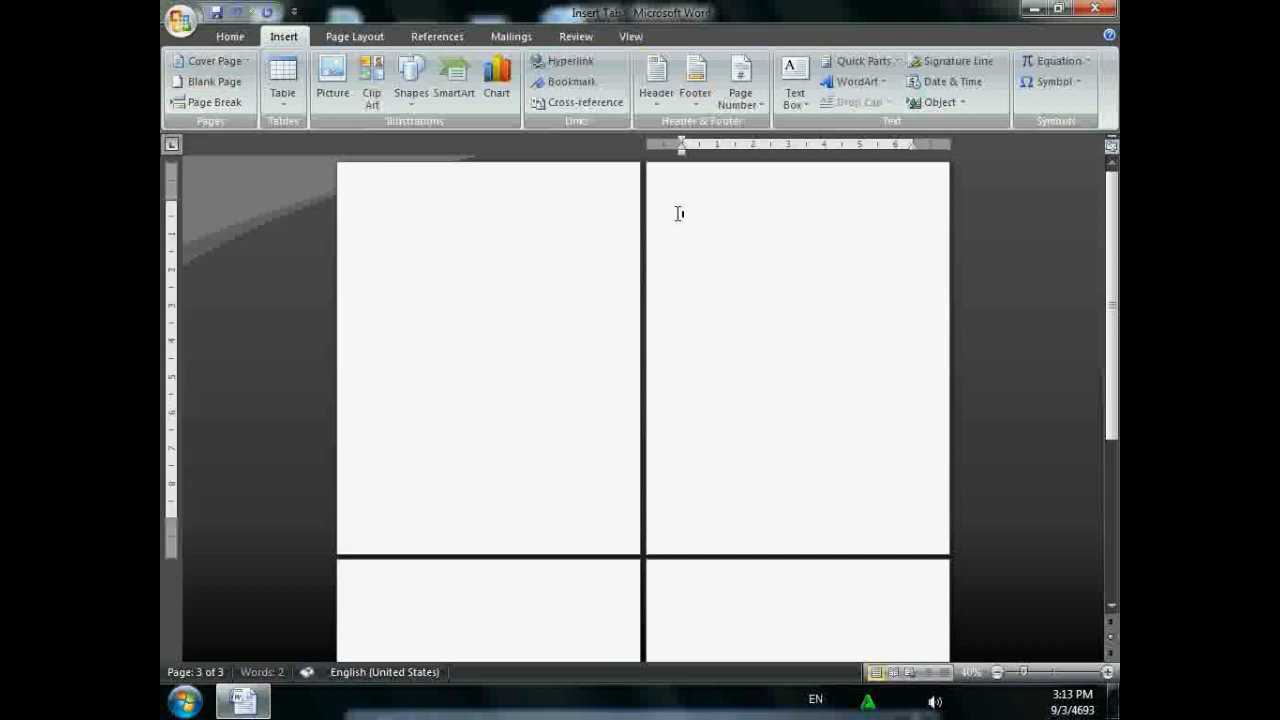
key(BackSpace)
text(tutorials)
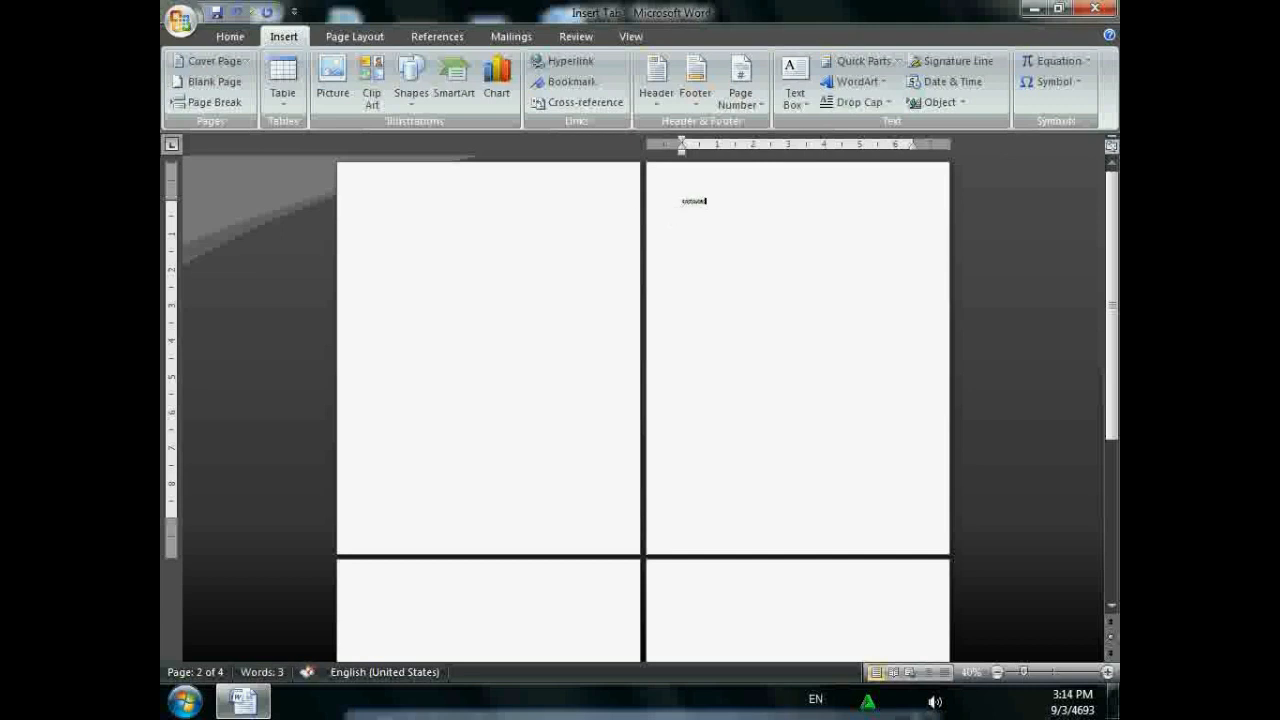
- Type the headings hardware on page 3 and software on page 4
click(377, 598)
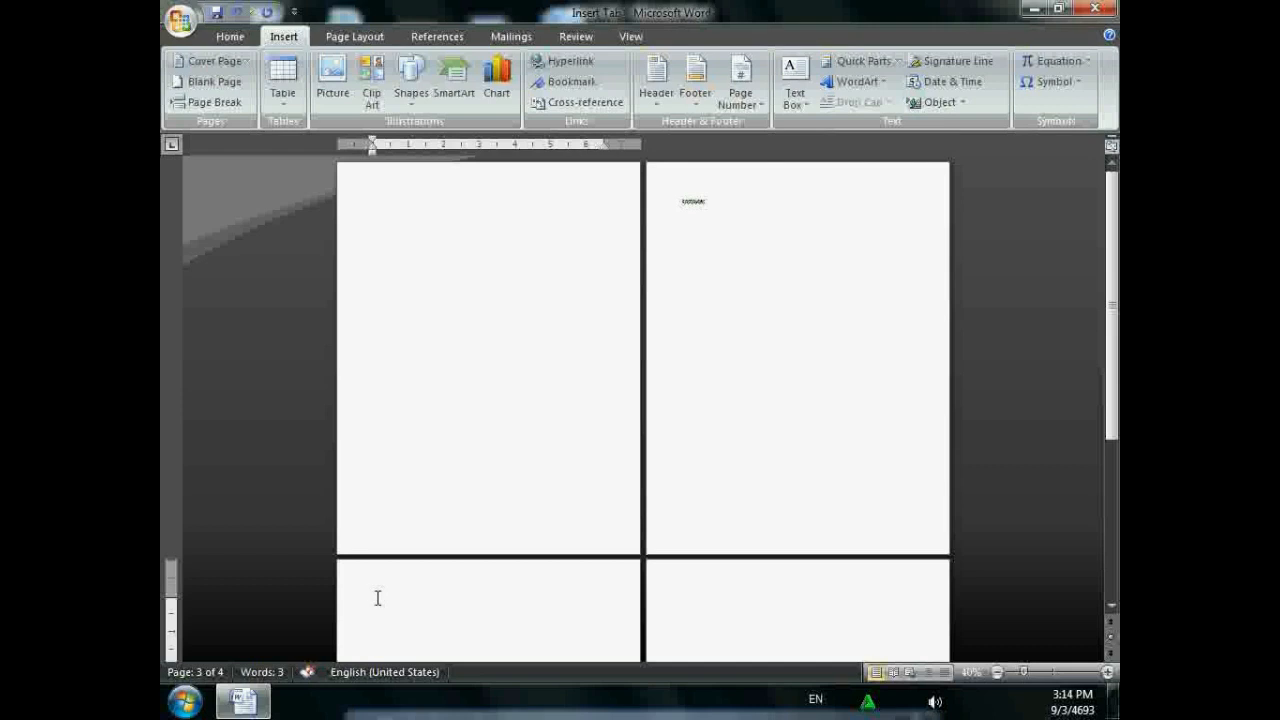
text(asd)
text(dware)
click(661, 595)
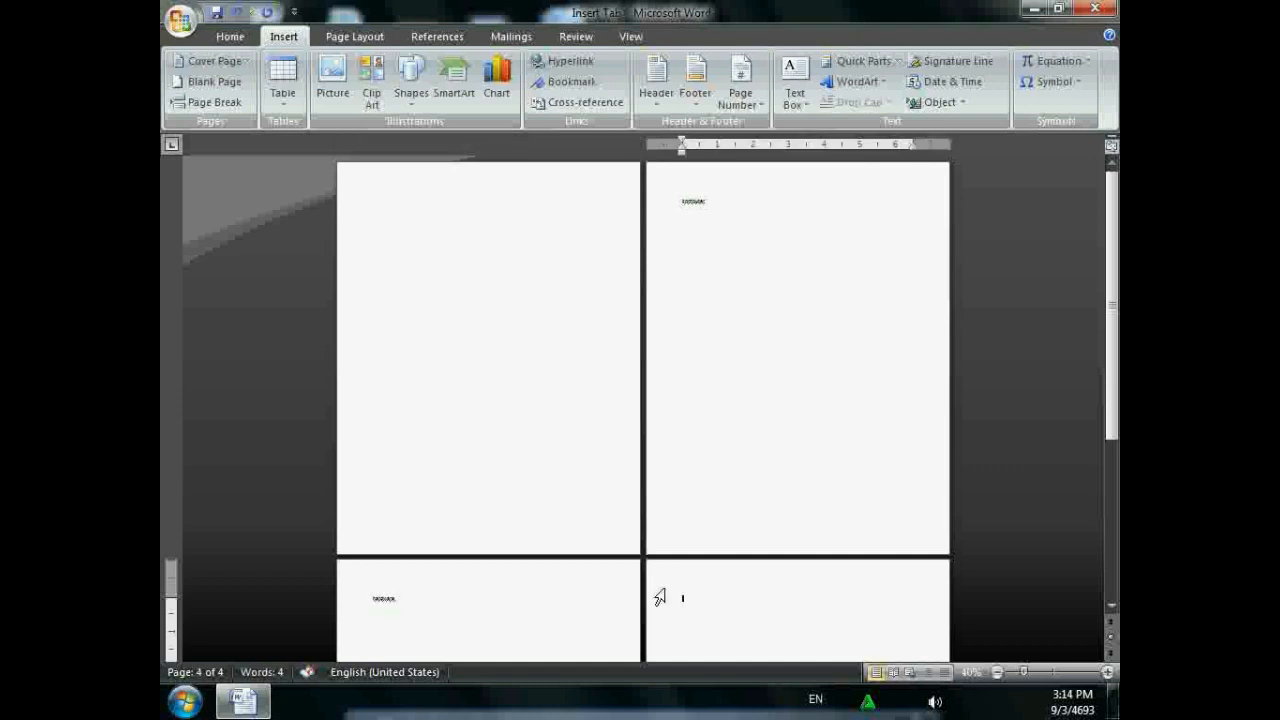
text(a)
click(657, 598)
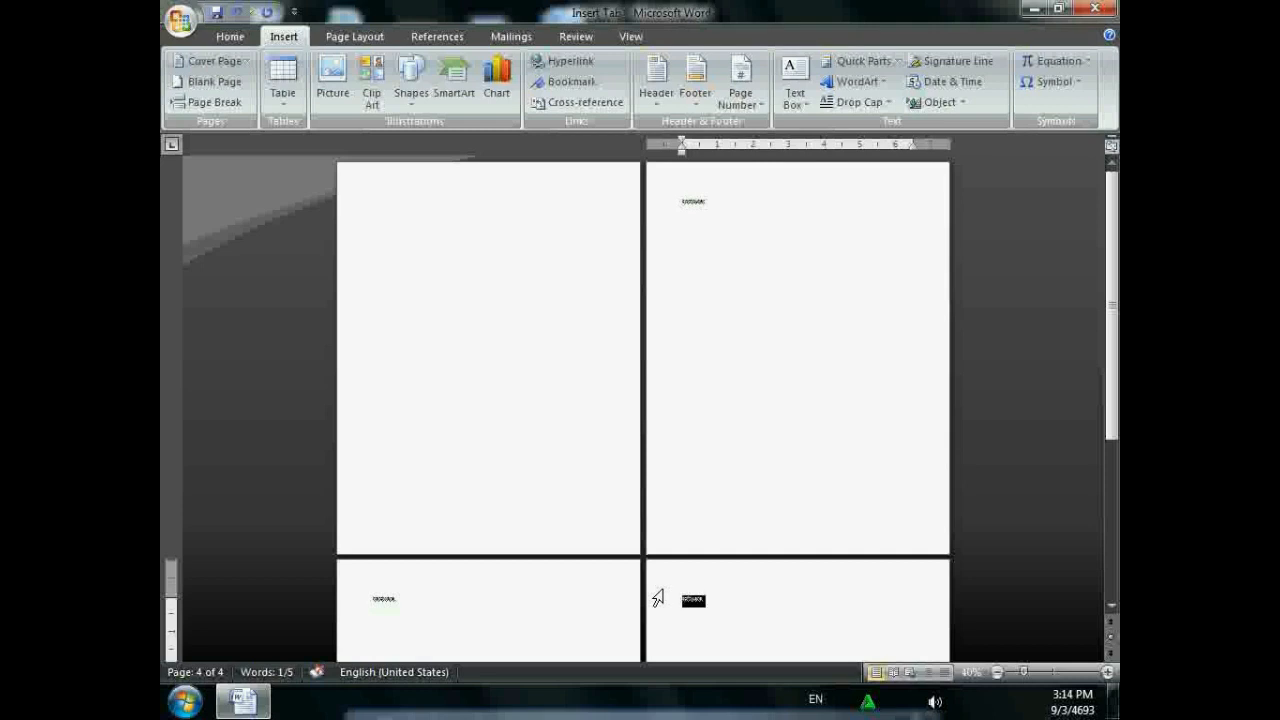
- Apply the Heading 1 style to the words on pages 4, 3 and 2
click(248, 37)
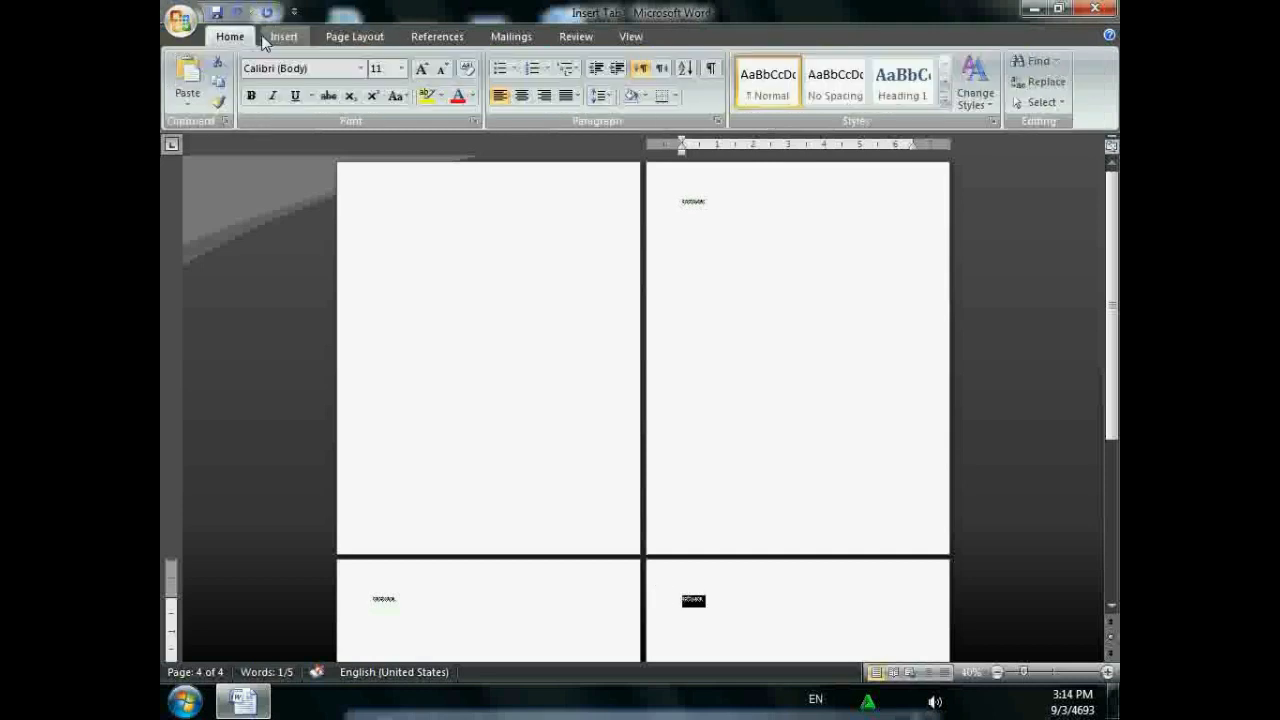
click(905, 80)
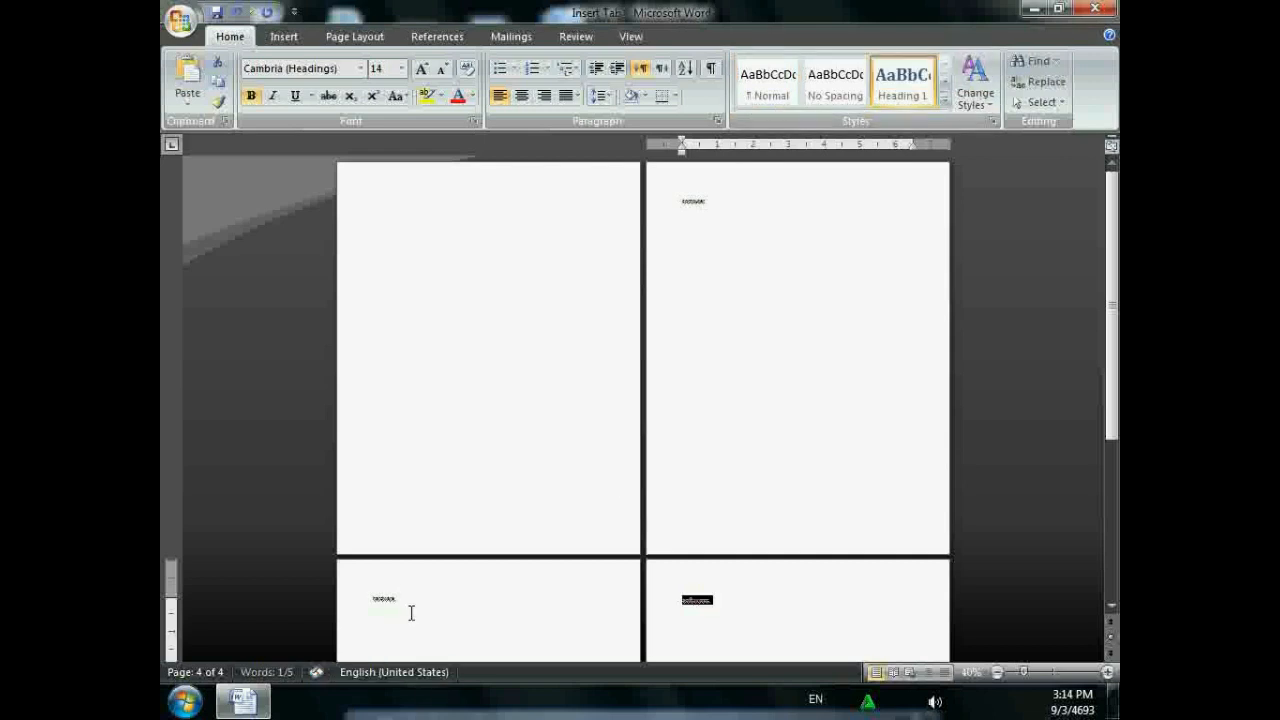
drag(408, 600, 360, 596)
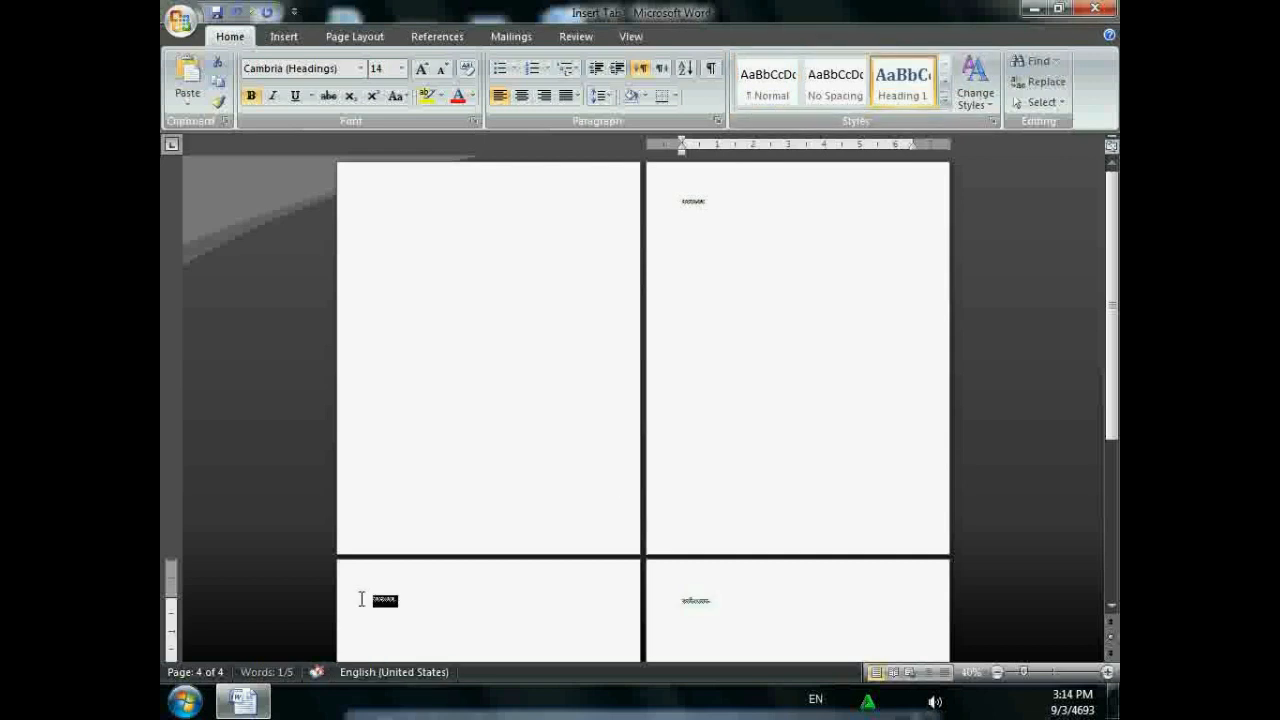
click(895, 85)
drag(708, 200, 660, 198)
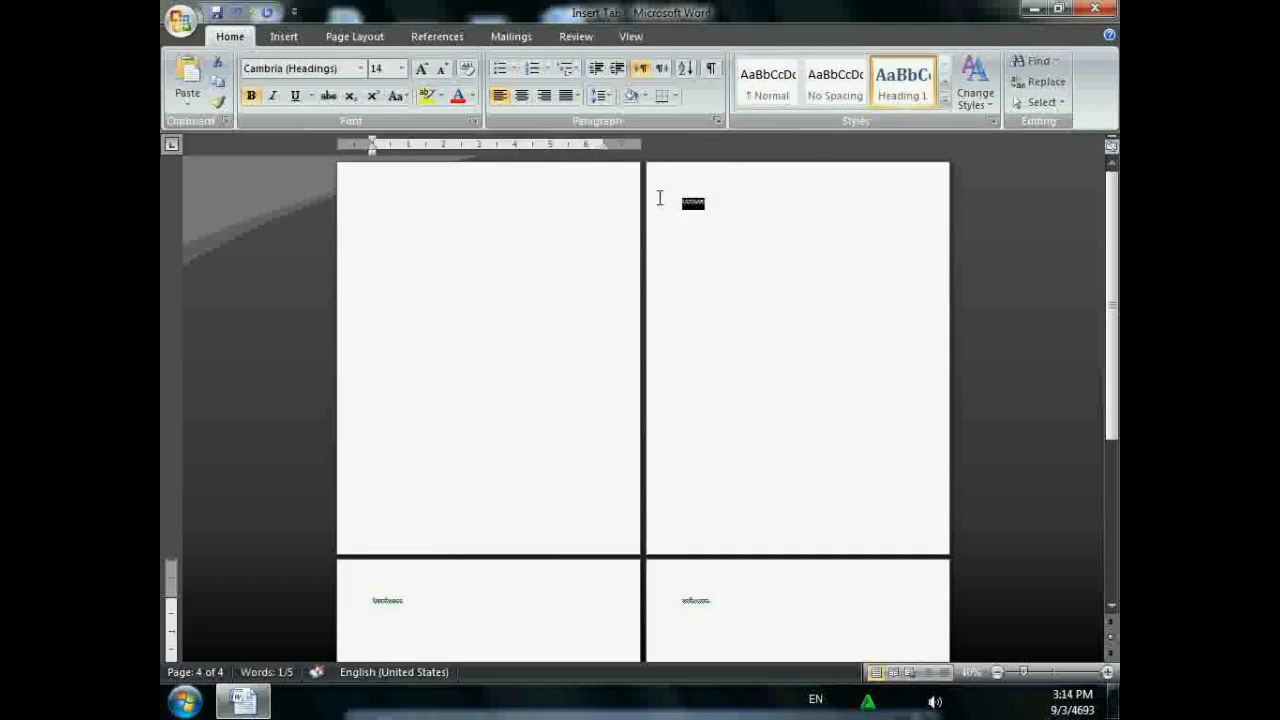
click(920, 83)
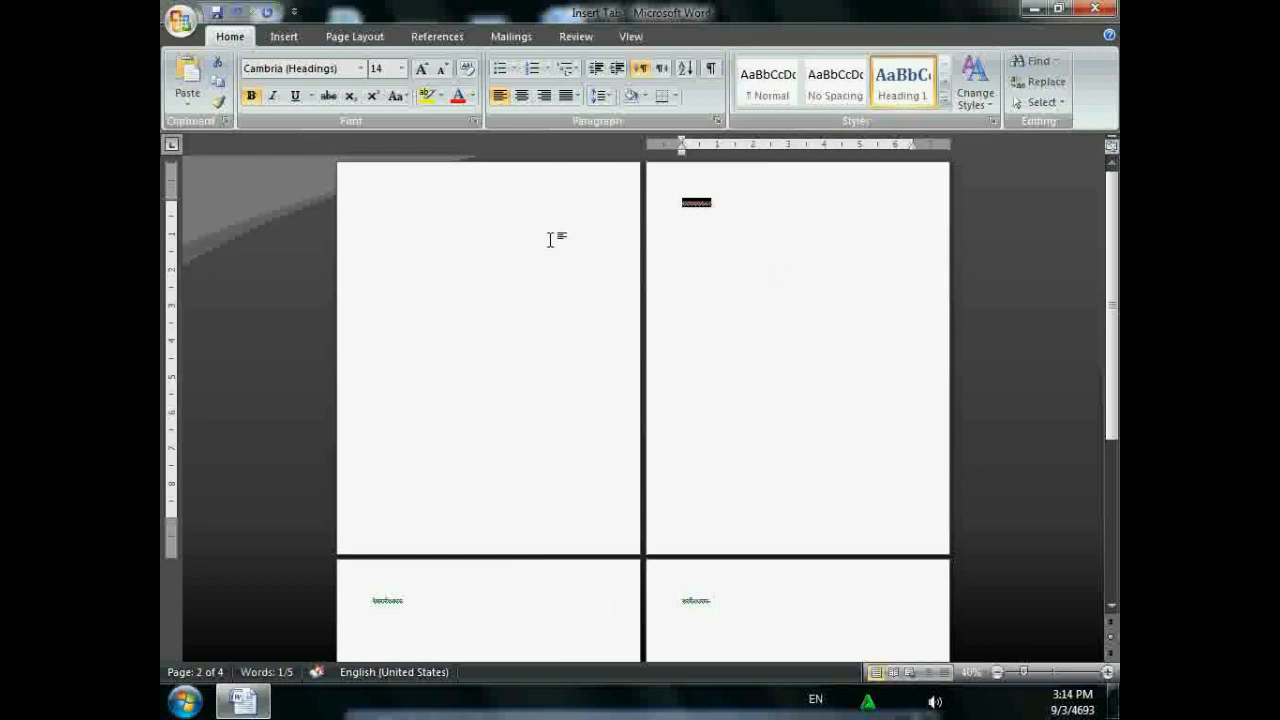
click(363, 202)
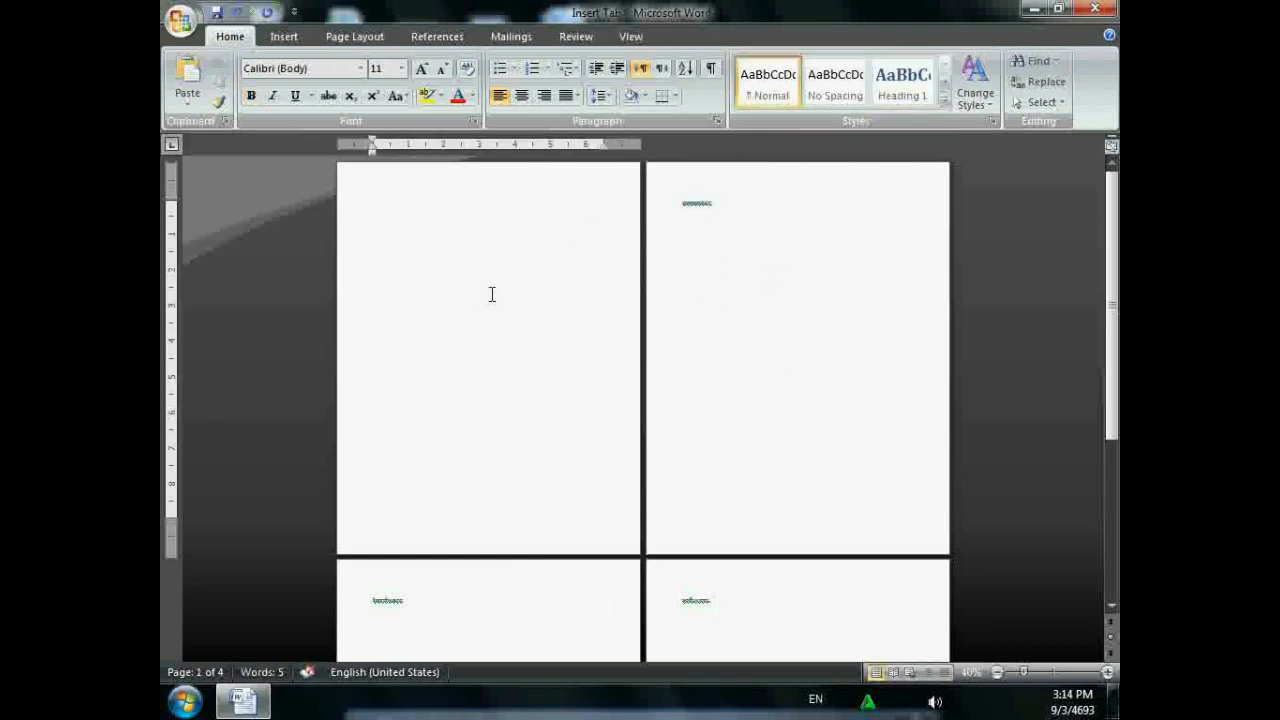
click(288, 36)
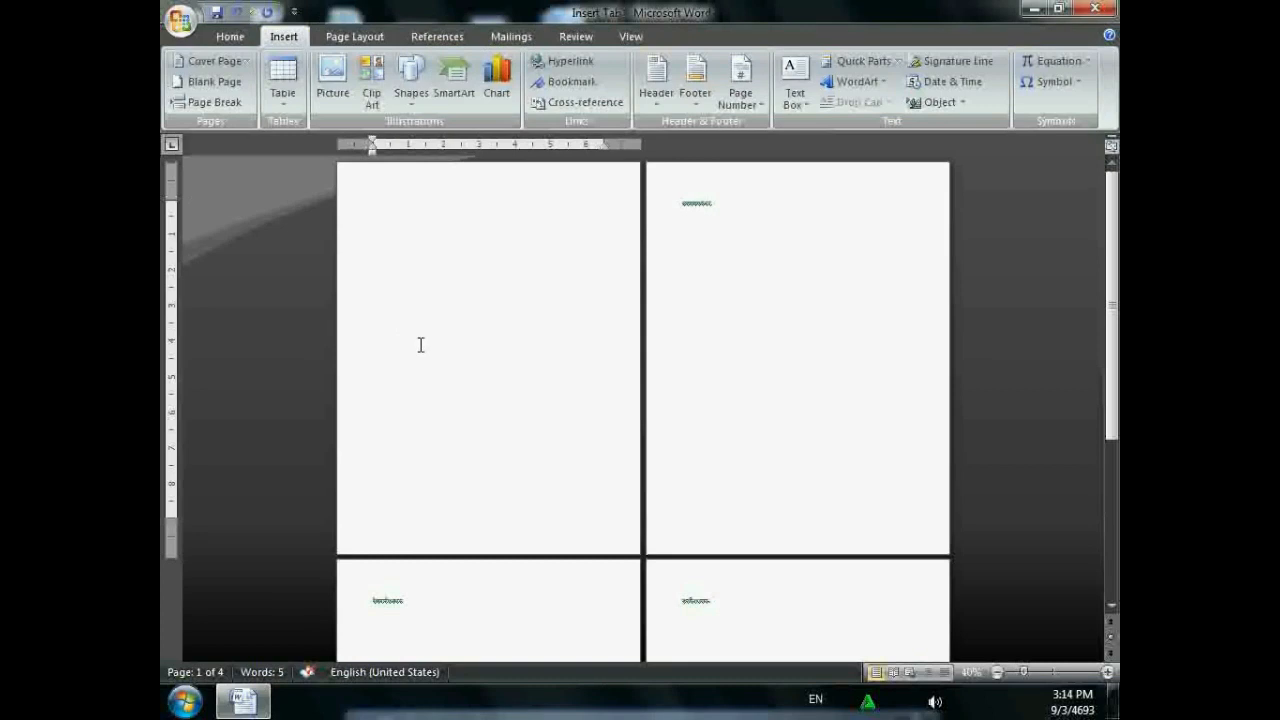
scroll(421, 345, up, 2)
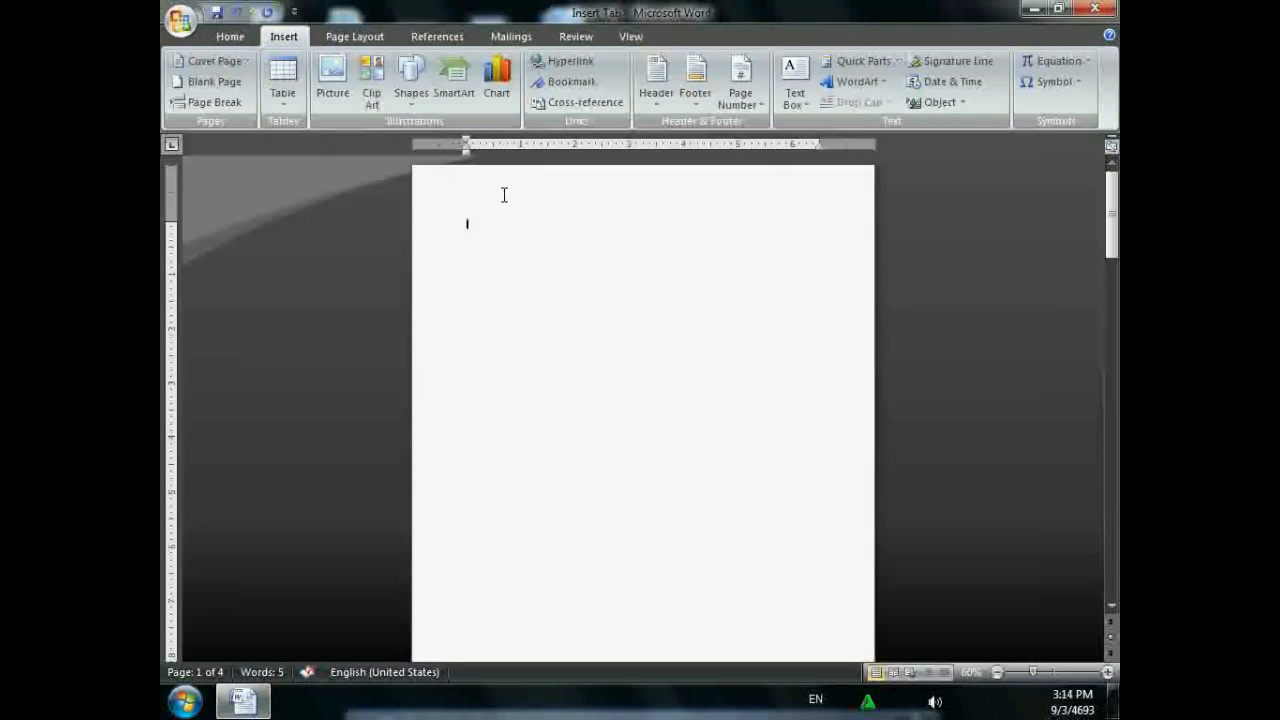
- Type the title 'Index' on page 1 and insert a three-column table below it
scroll(513, 270, up, 1)
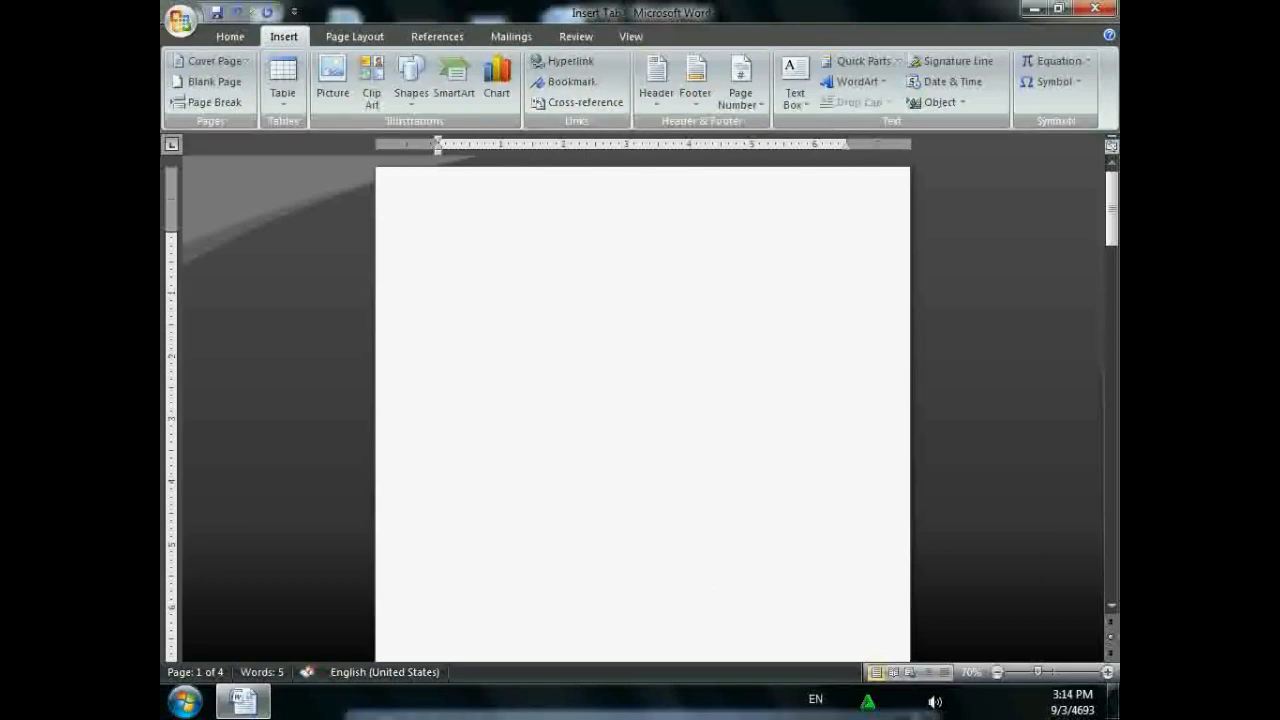
text(index)
key(Return)
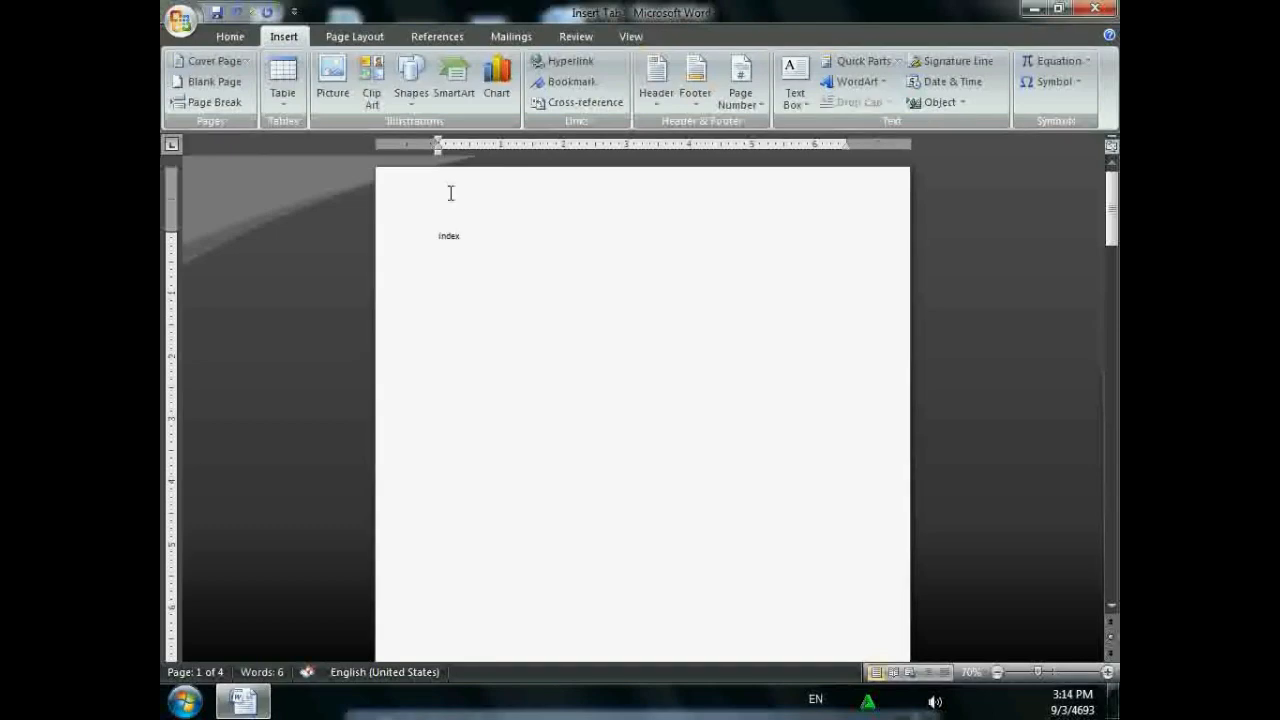
click(283, 80)
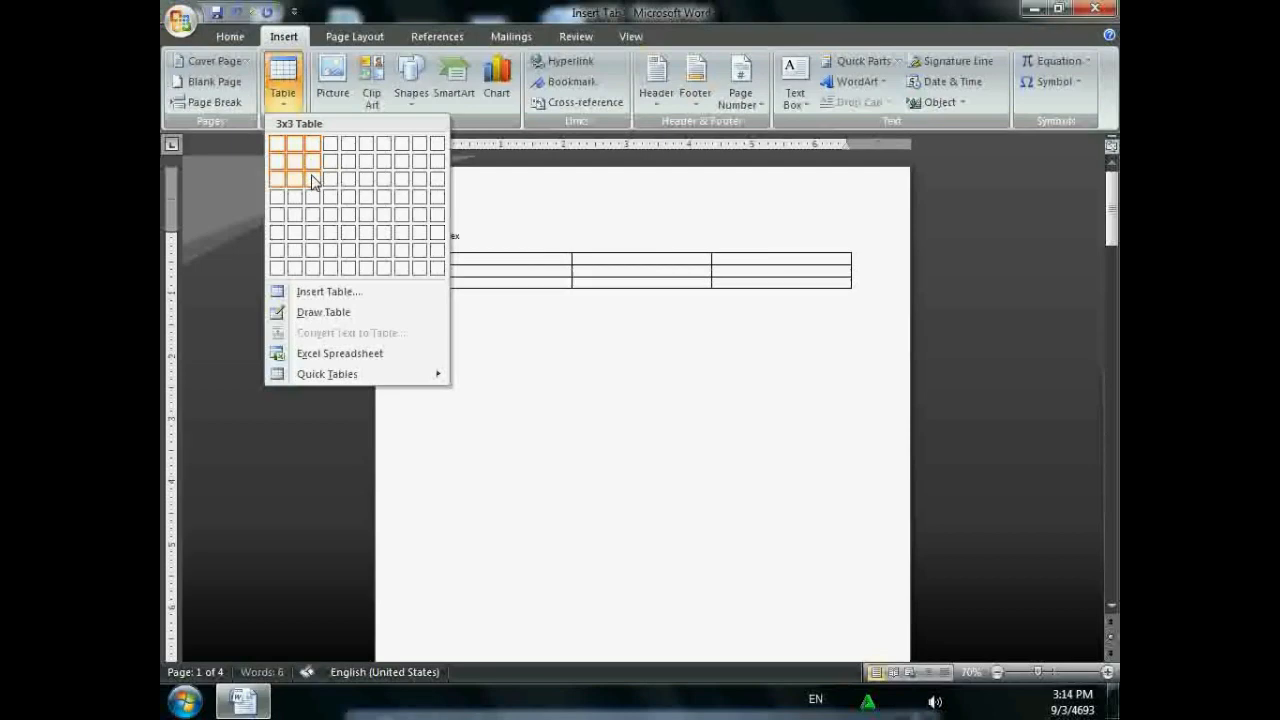
click(311, 168)
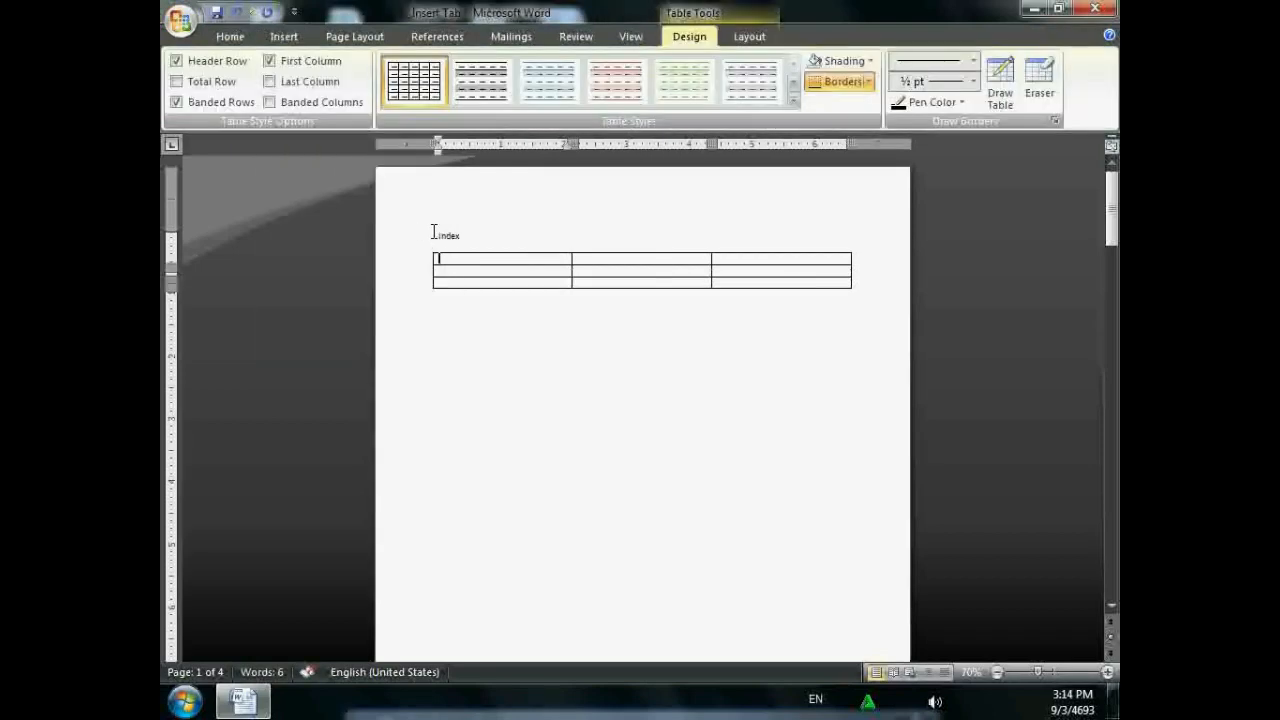
- Fill the header with Sr.no., Lesson name, Page no. and number the rows 1 and 2
text(Sr.no.)
key(Tab)
text(lesson name)
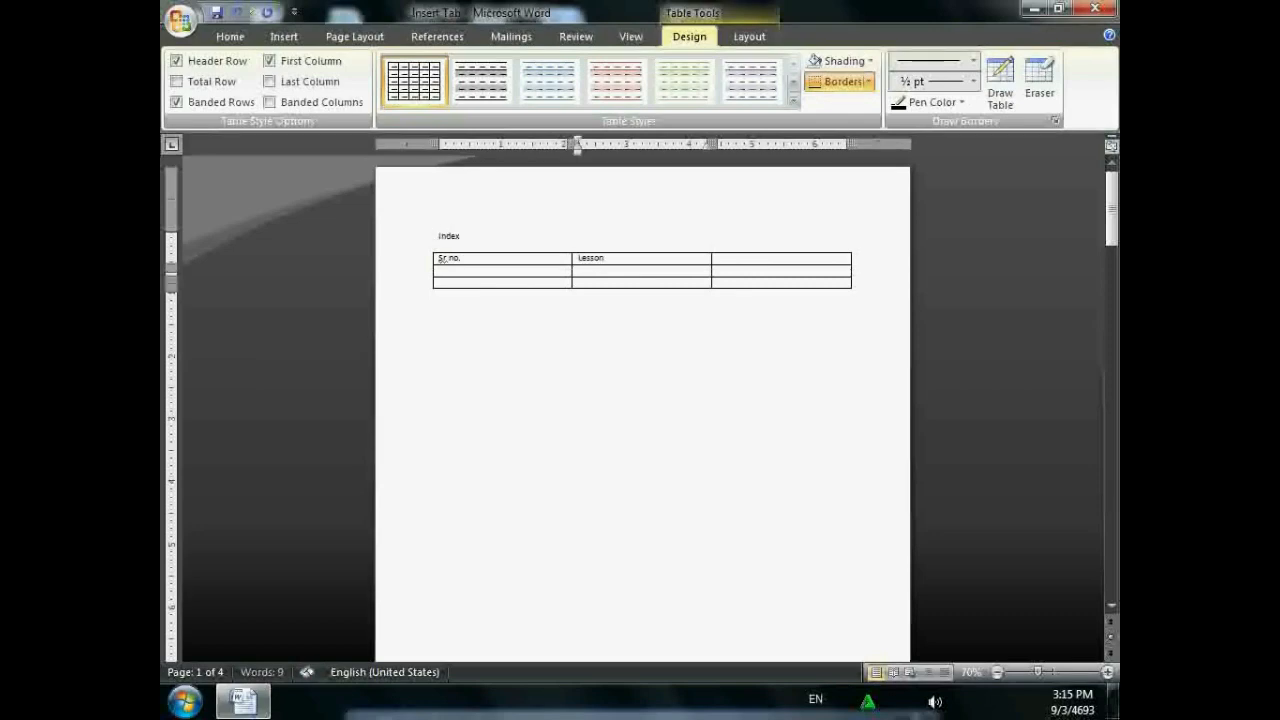
key(Tab)
text(p)
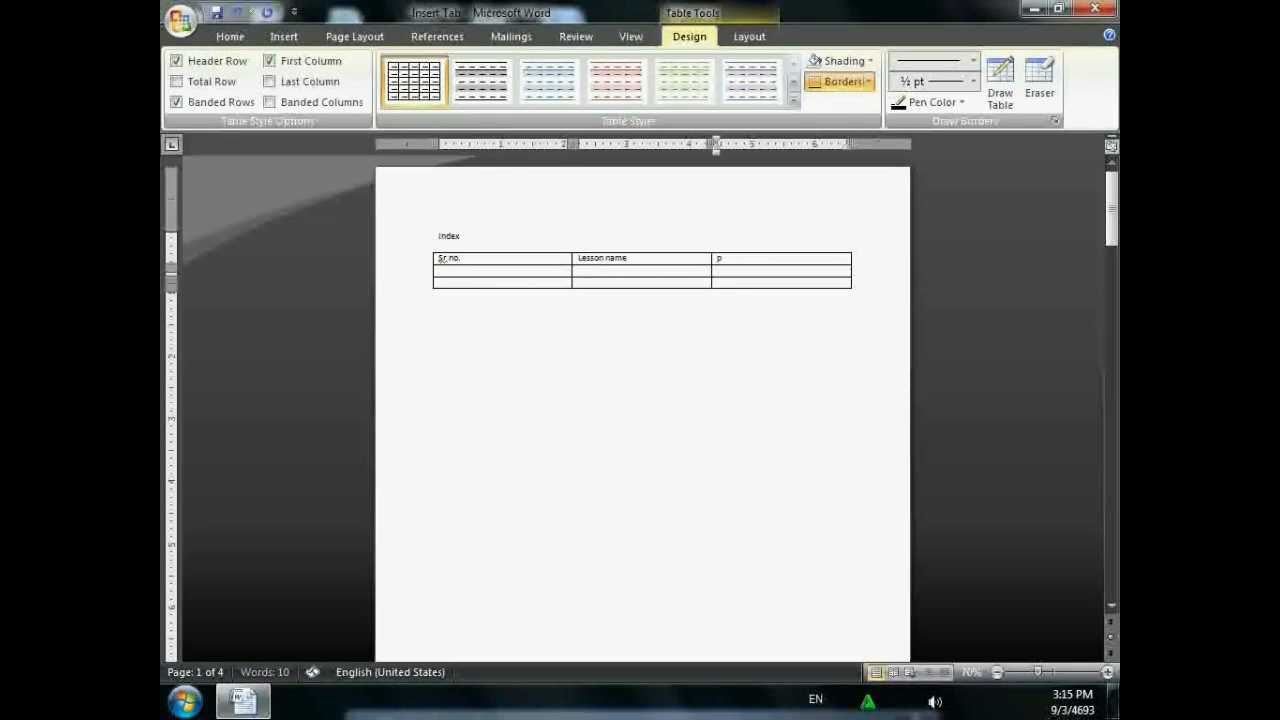
text(age no.)
key(Tab)
text(11)
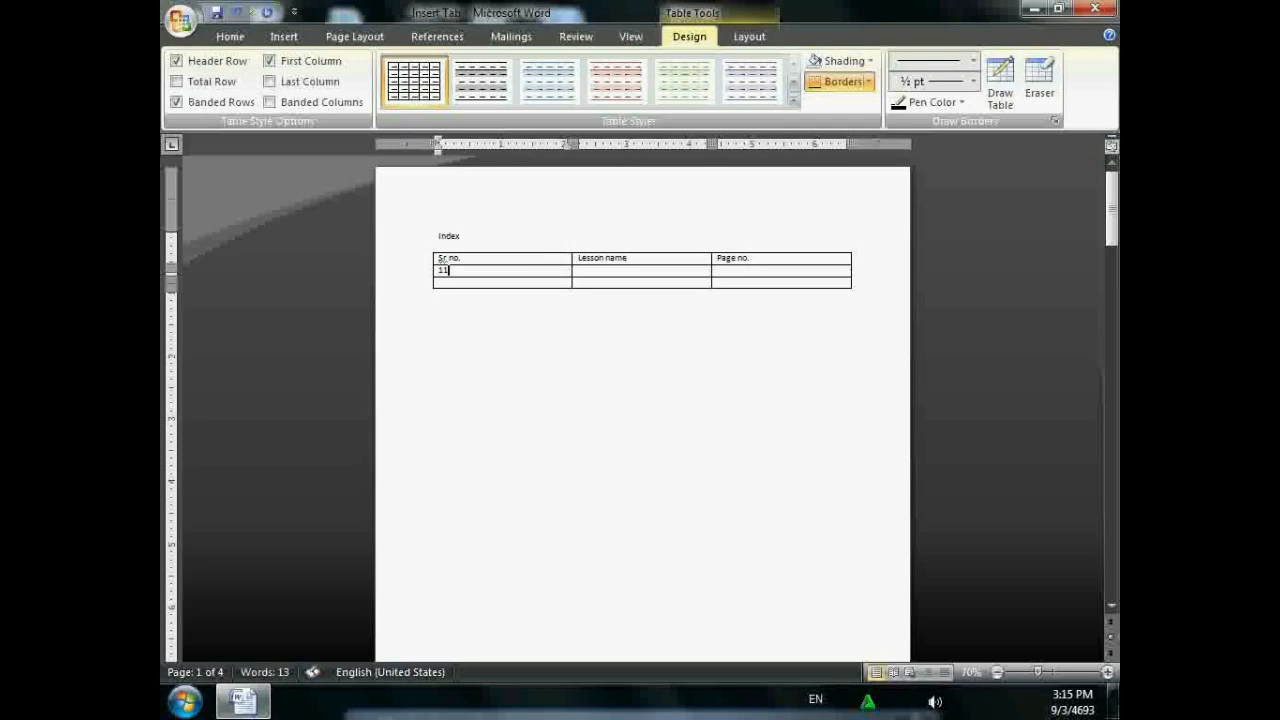
key(BackSpace)
key(Tab)
key(Tab)
key(Tab)
text(2)
click(770, 290)
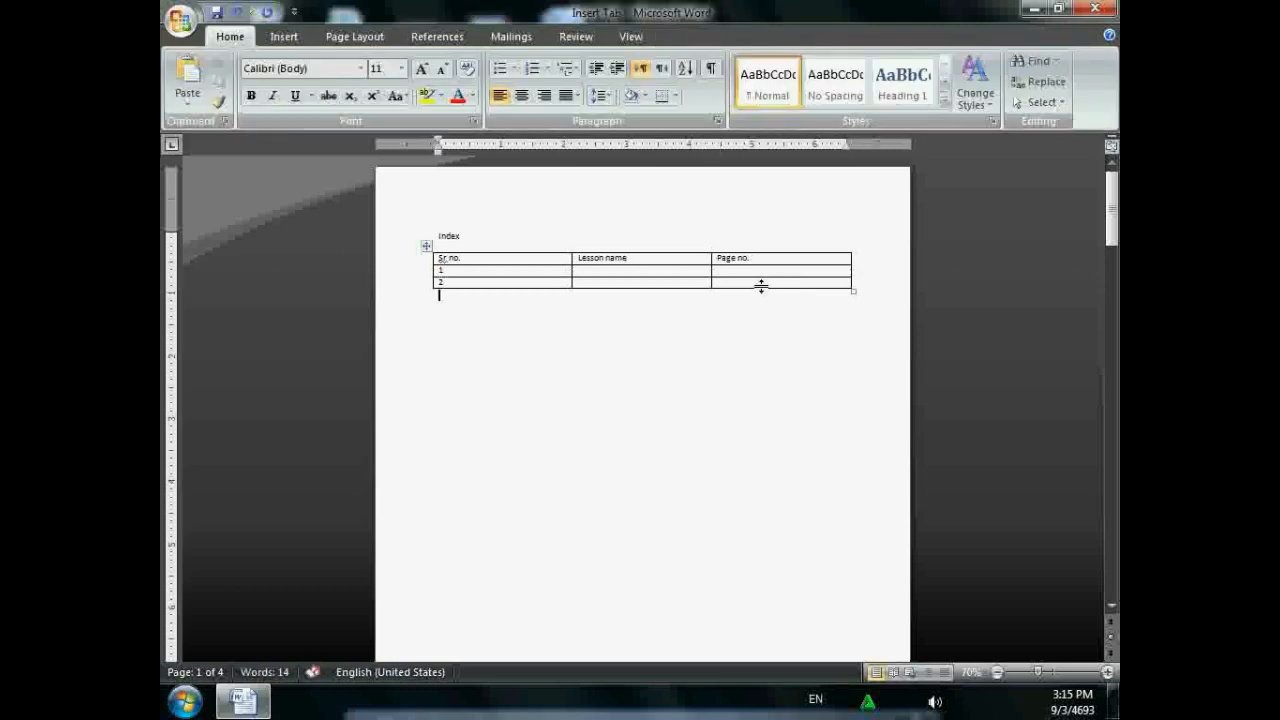
- Insert a new row below the table's last row and number it 3
click(497, 283)
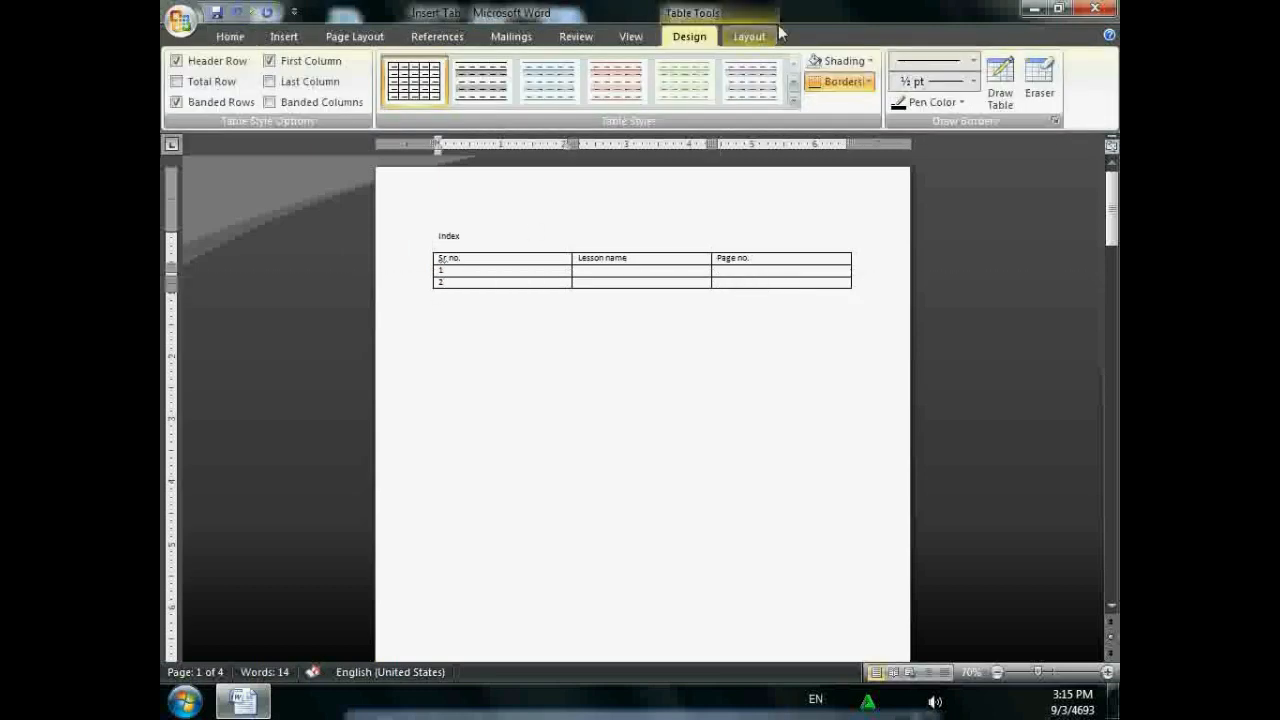
click(749, 36)
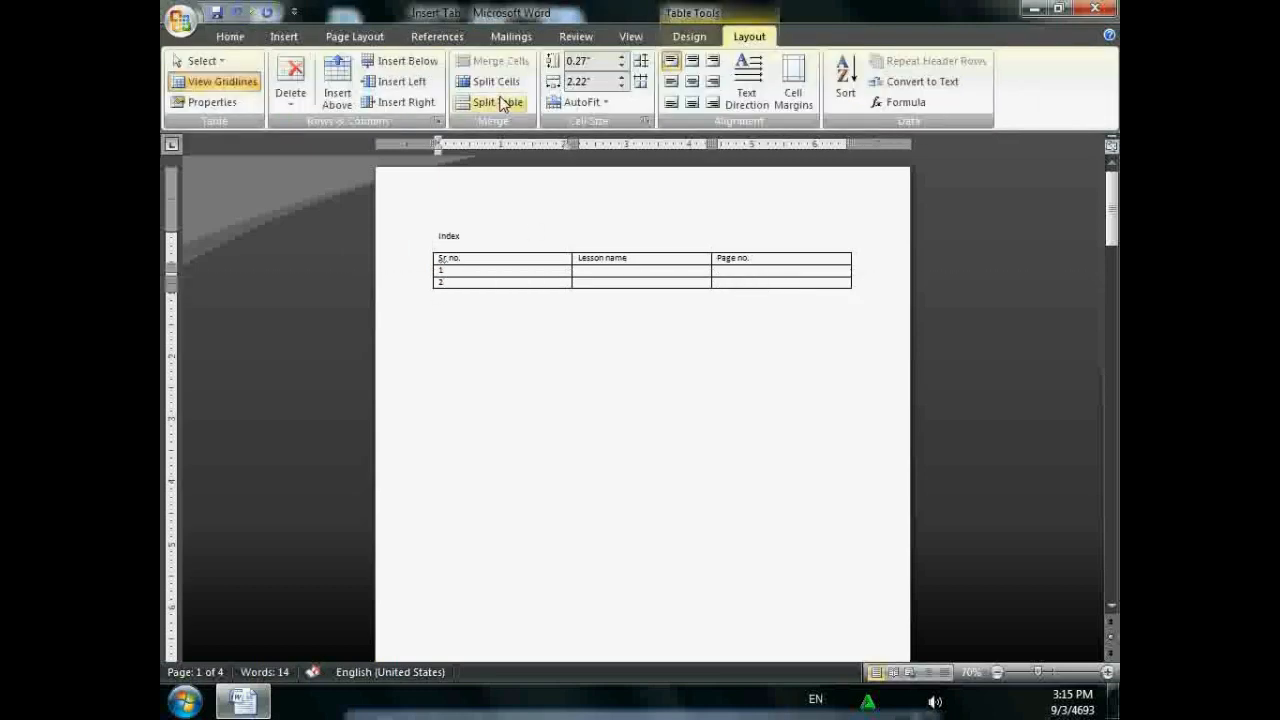
click(402, 60)
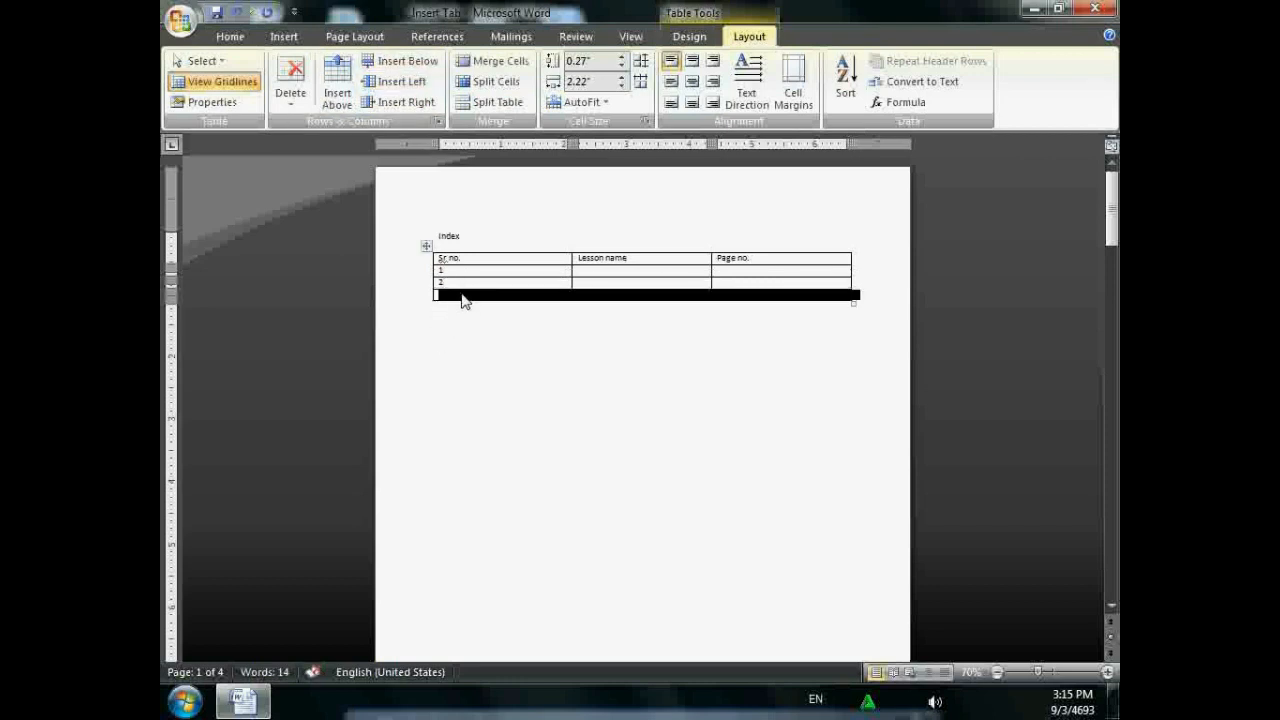
click(462, 298)
text(3)
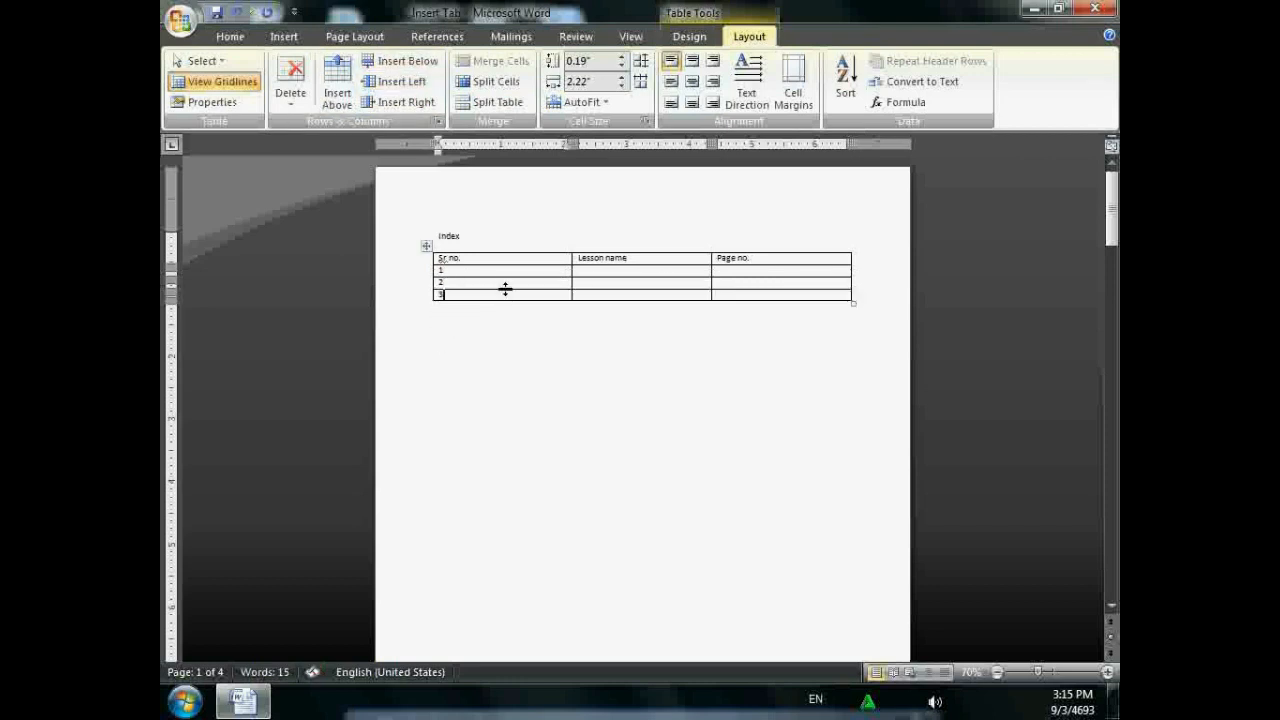
drag(590, 277, 595, 285)
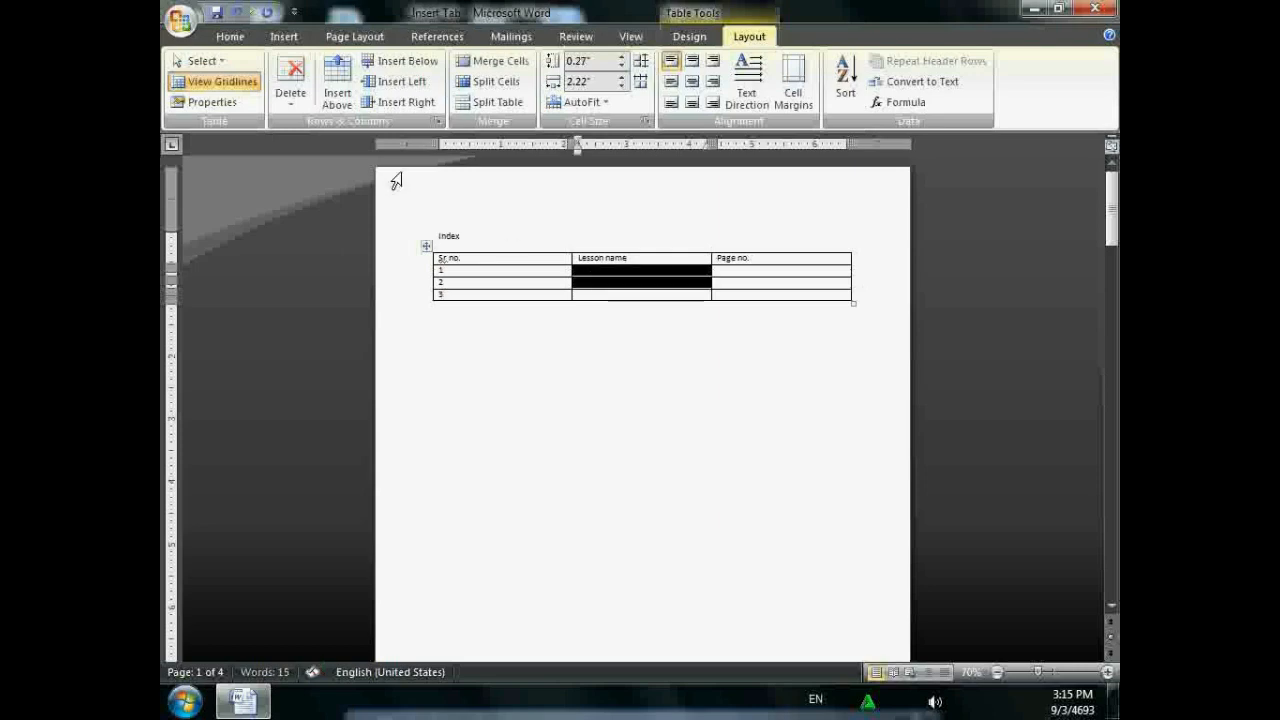
click(284, 36)
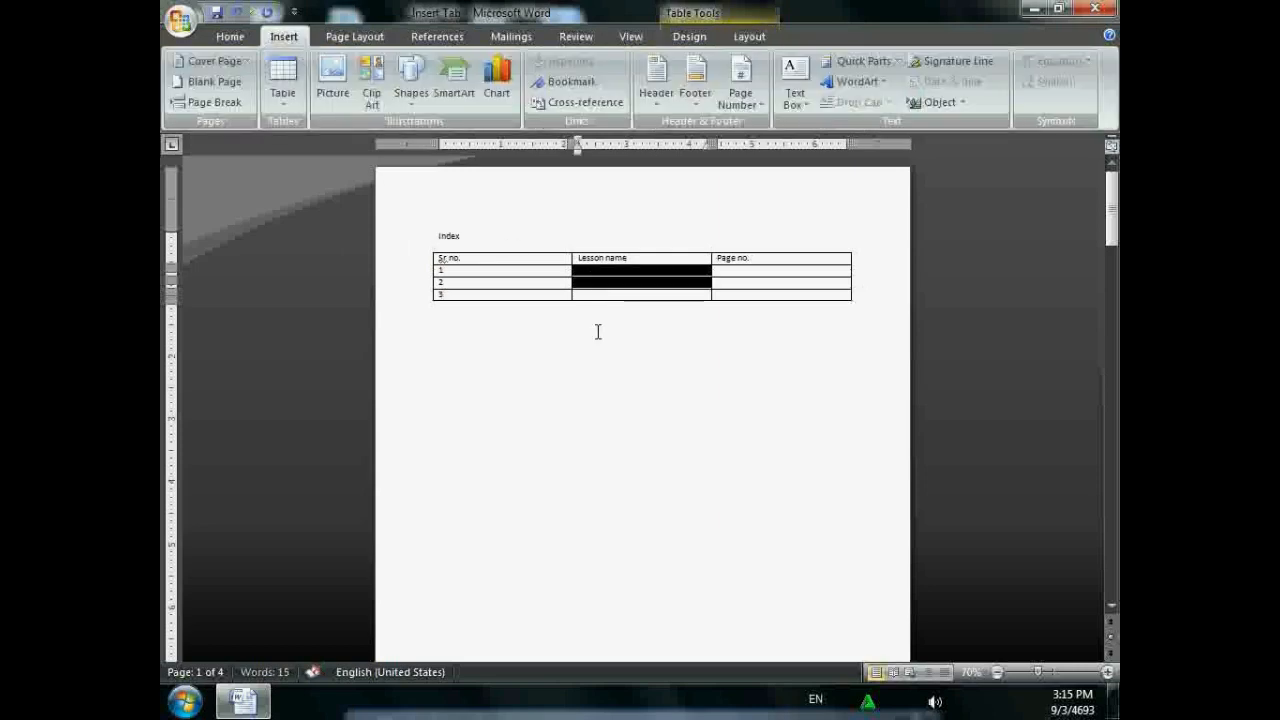
click(621, 271)
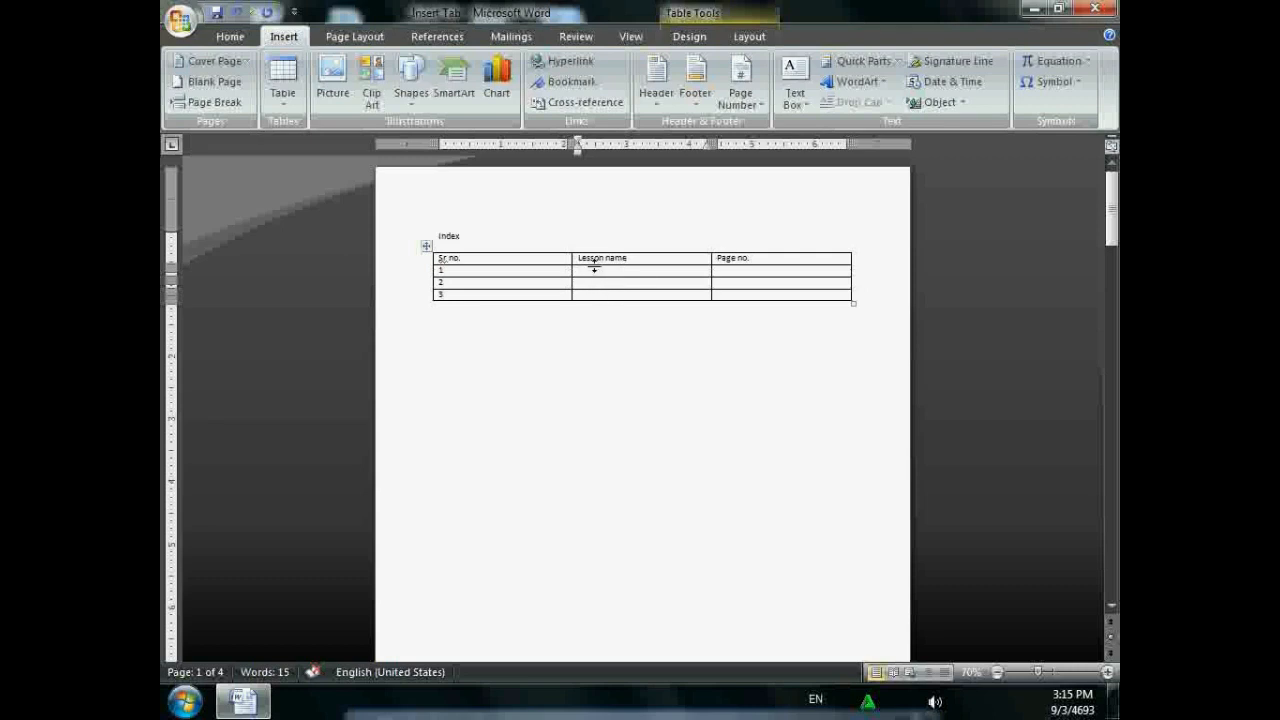
- Cross-reference the computer heading's text and page number into row 1
click(580, 100)
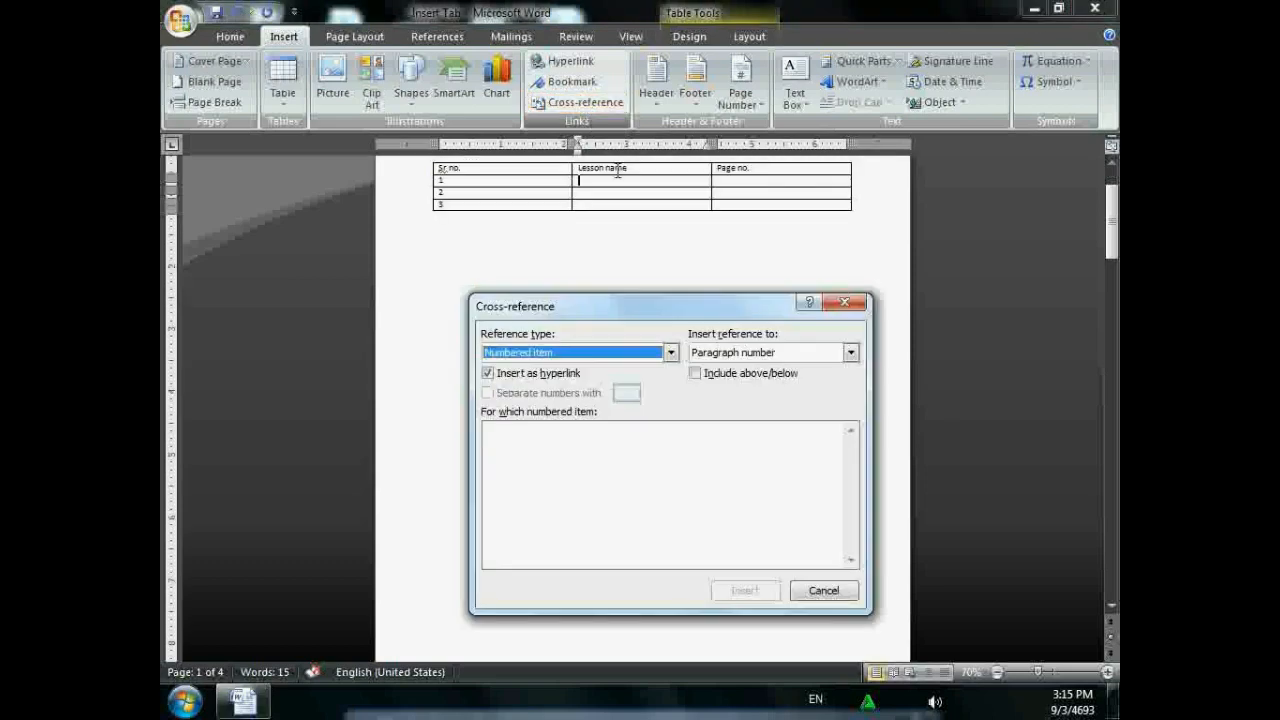
click(671, 353)
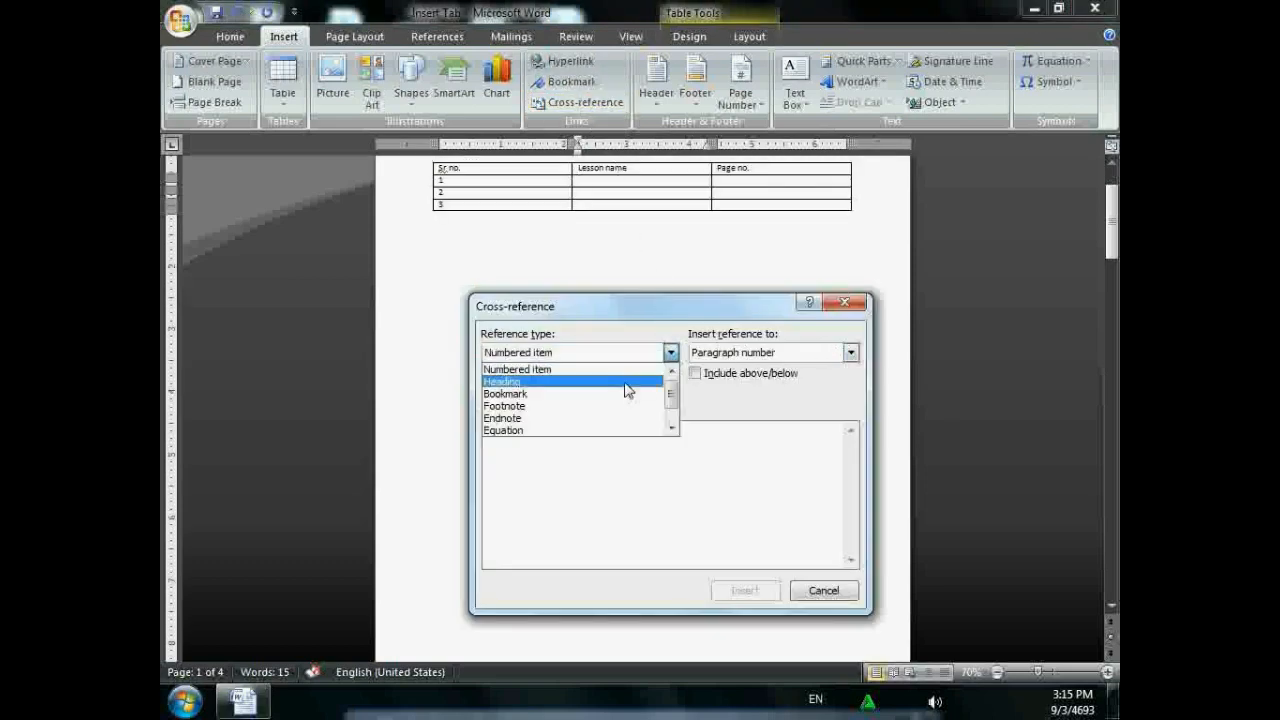
click(627, 382)
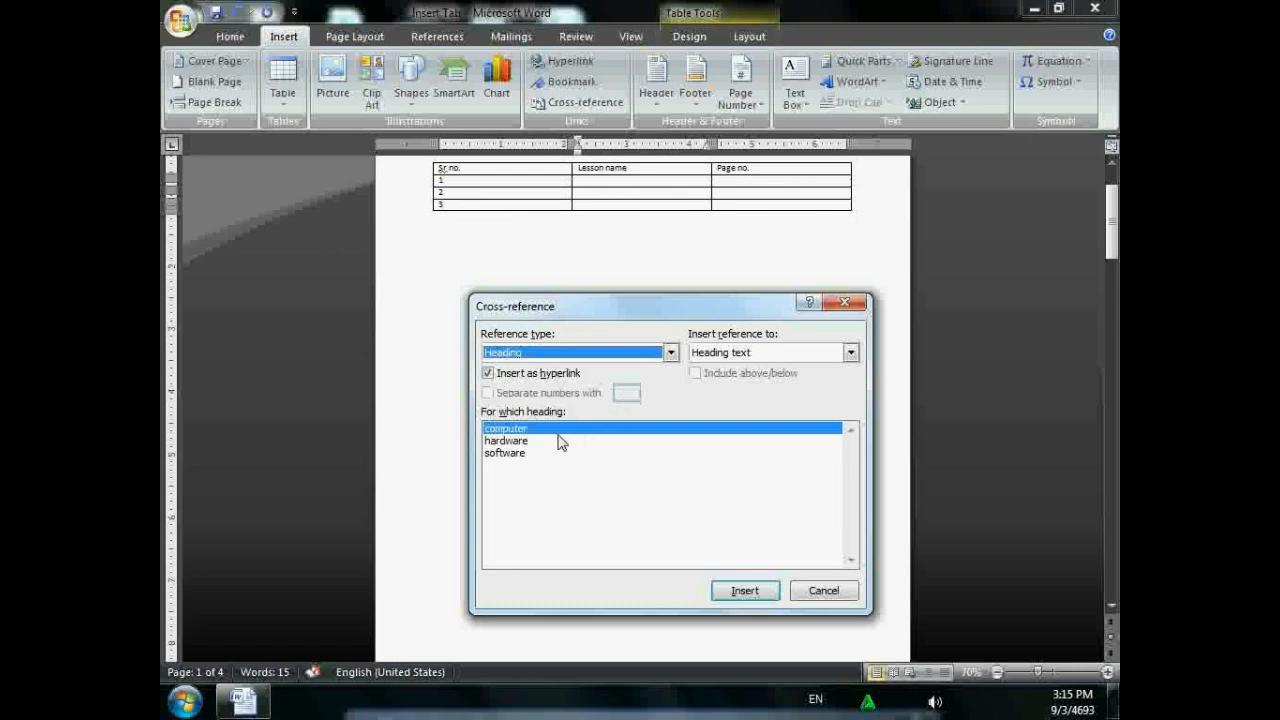
click(524, 453)
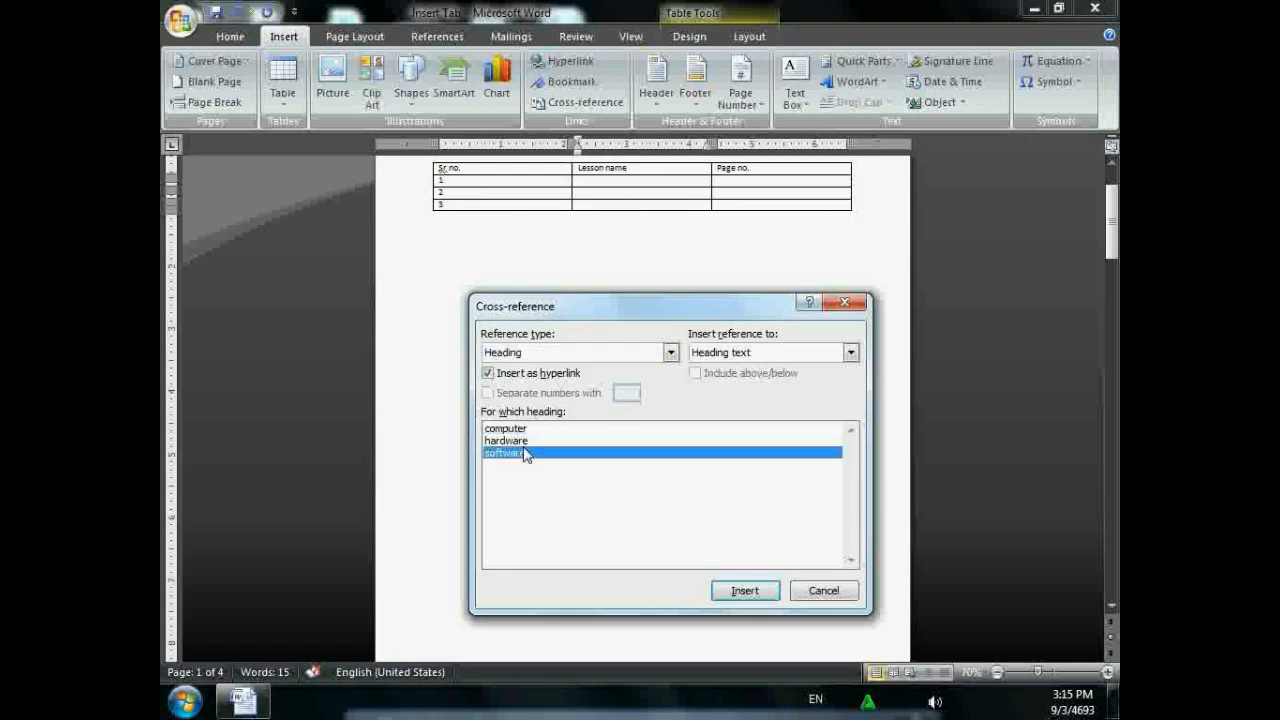
click(522, 430)
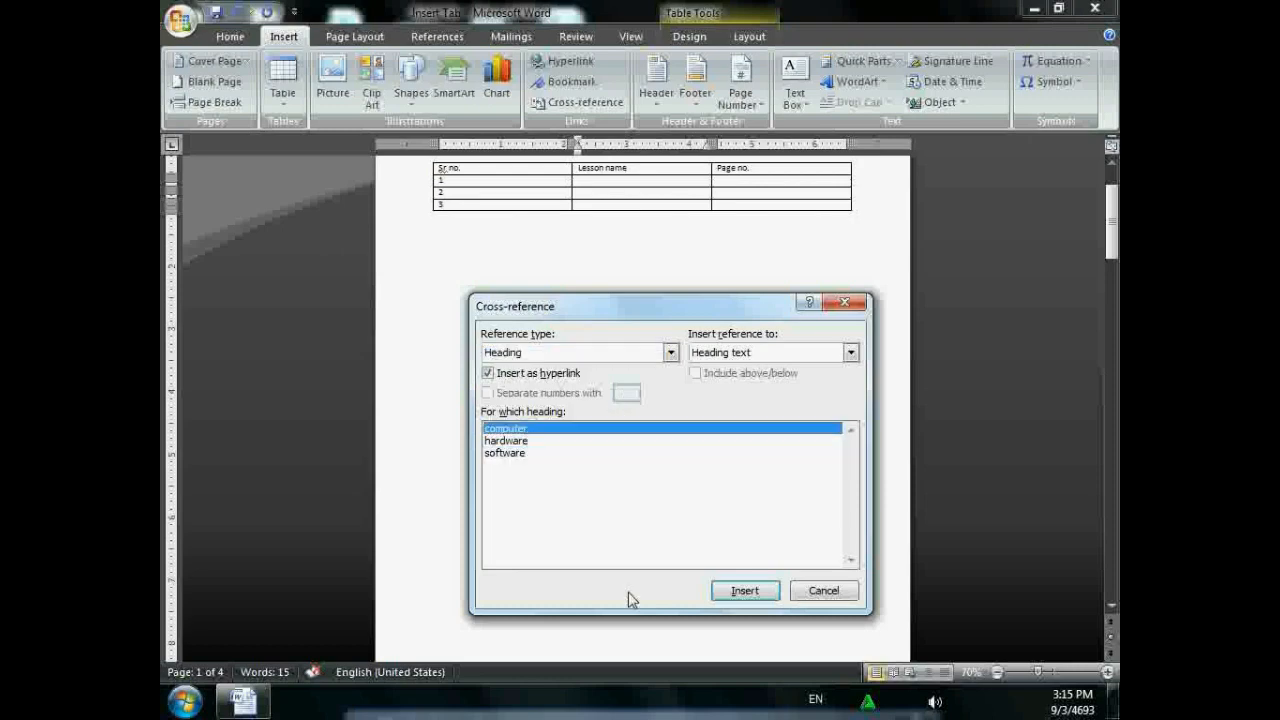
click(738, 592)
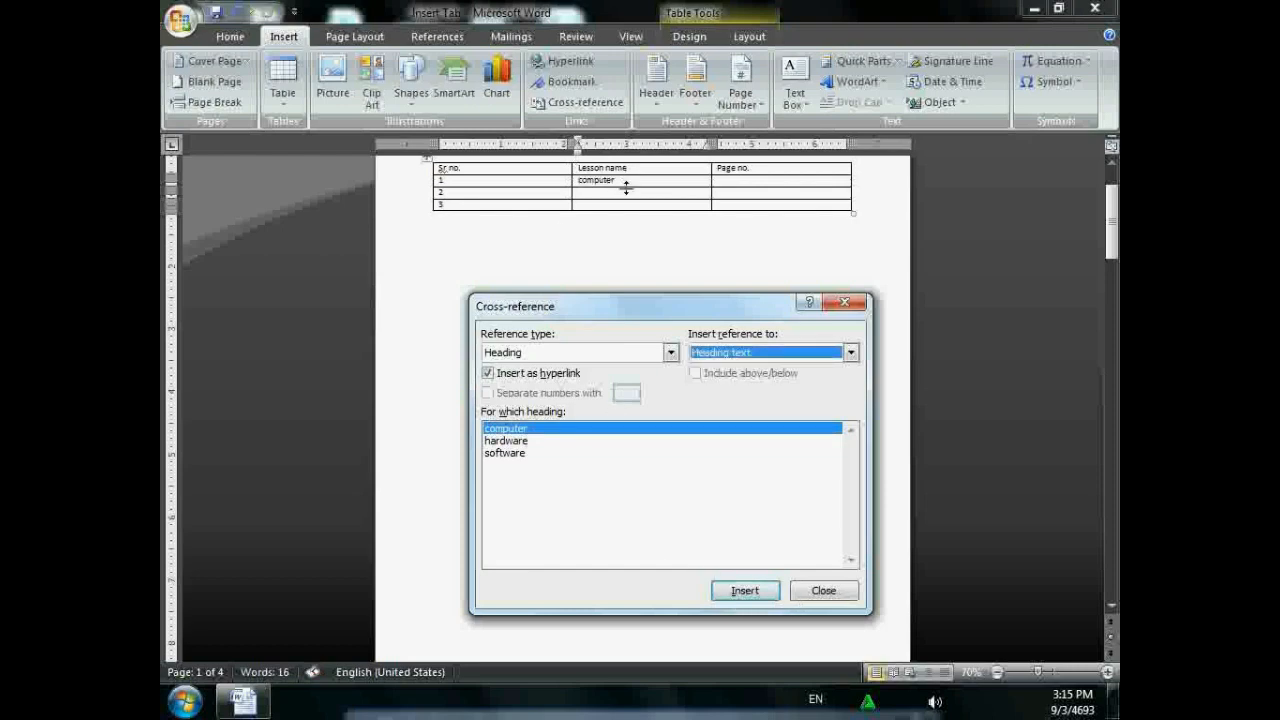
click(740, 182)
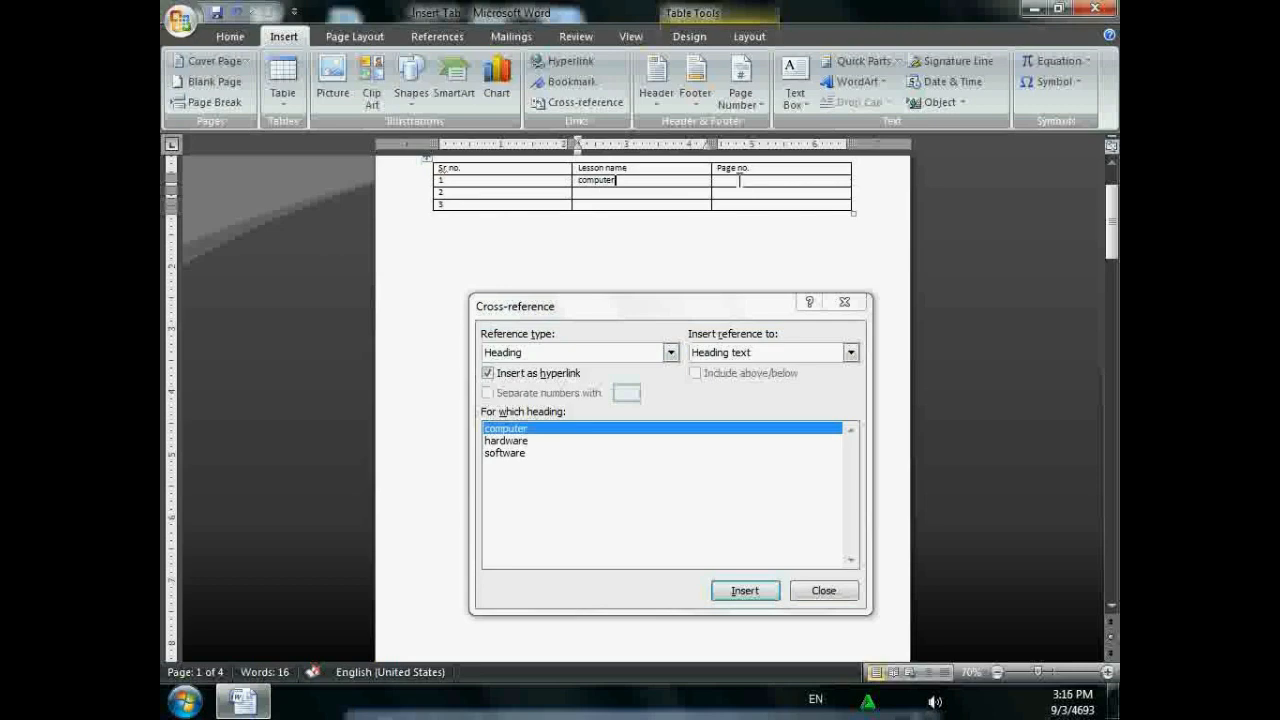
click(756, 353)
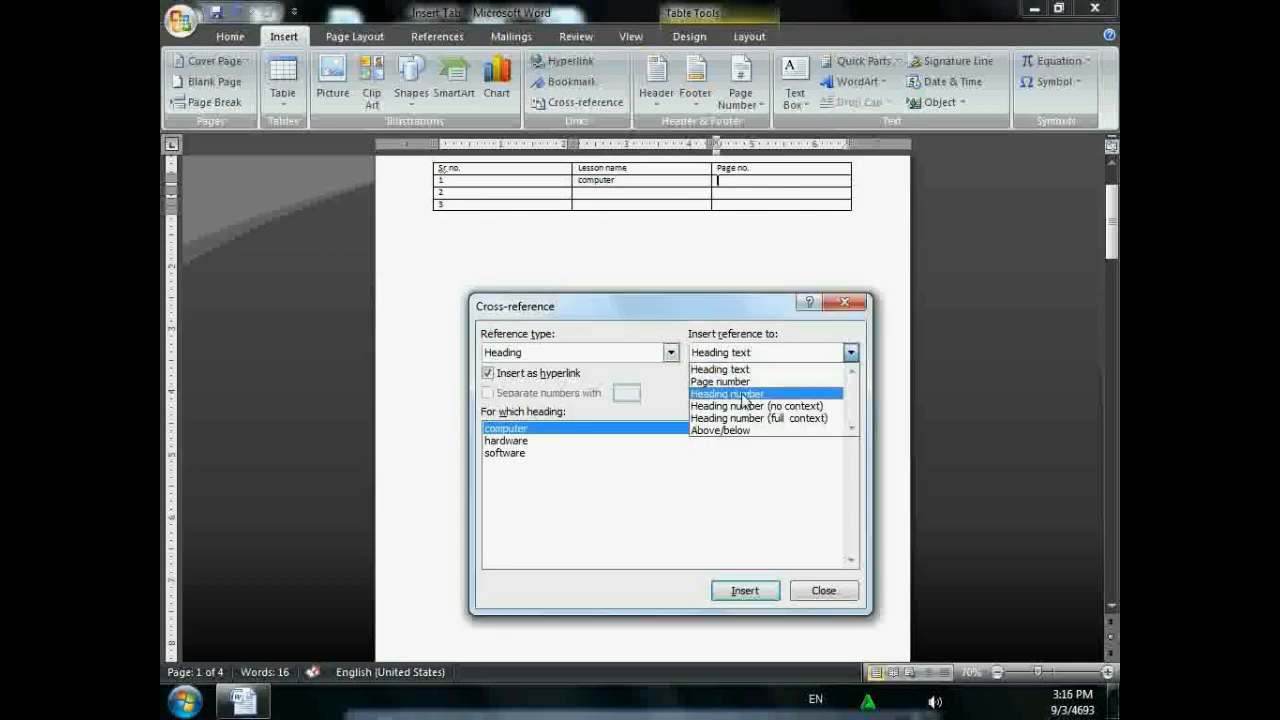
click(738, 381)
click(748, 591)
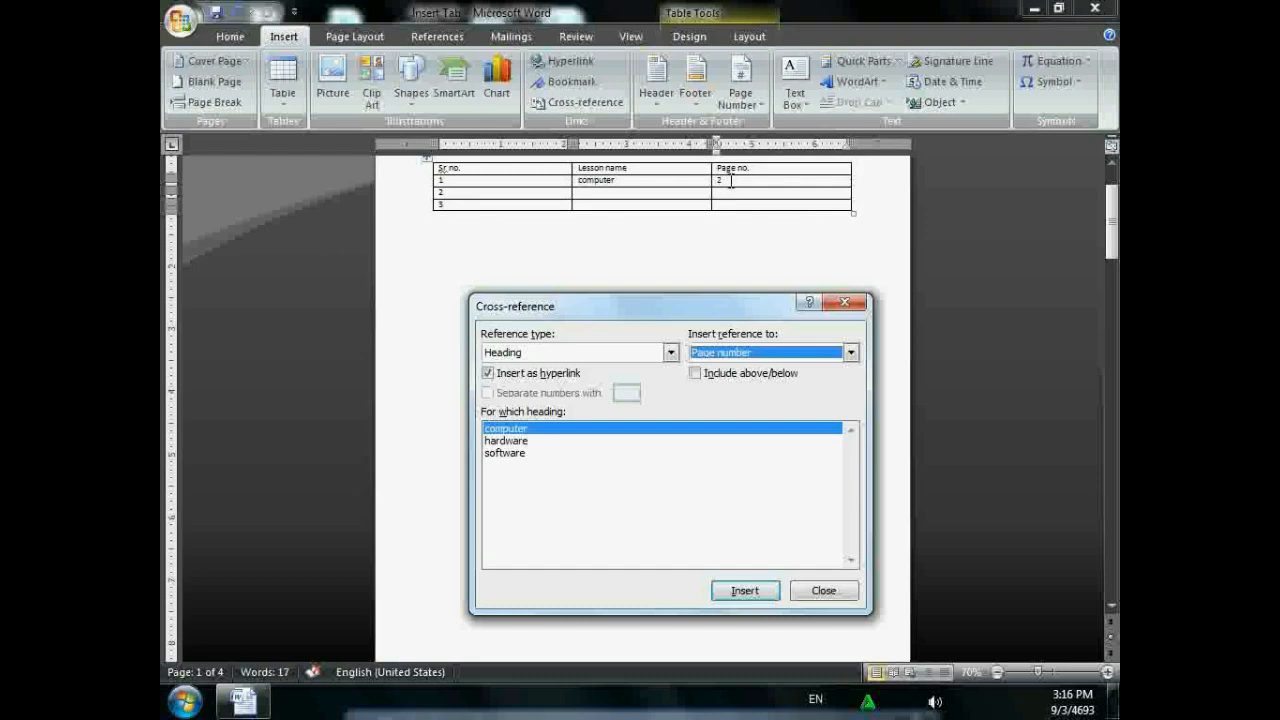
- Cross-reference the hardware heading's text and page number 3 into row 2
click(581, 196)
click(581, 195)
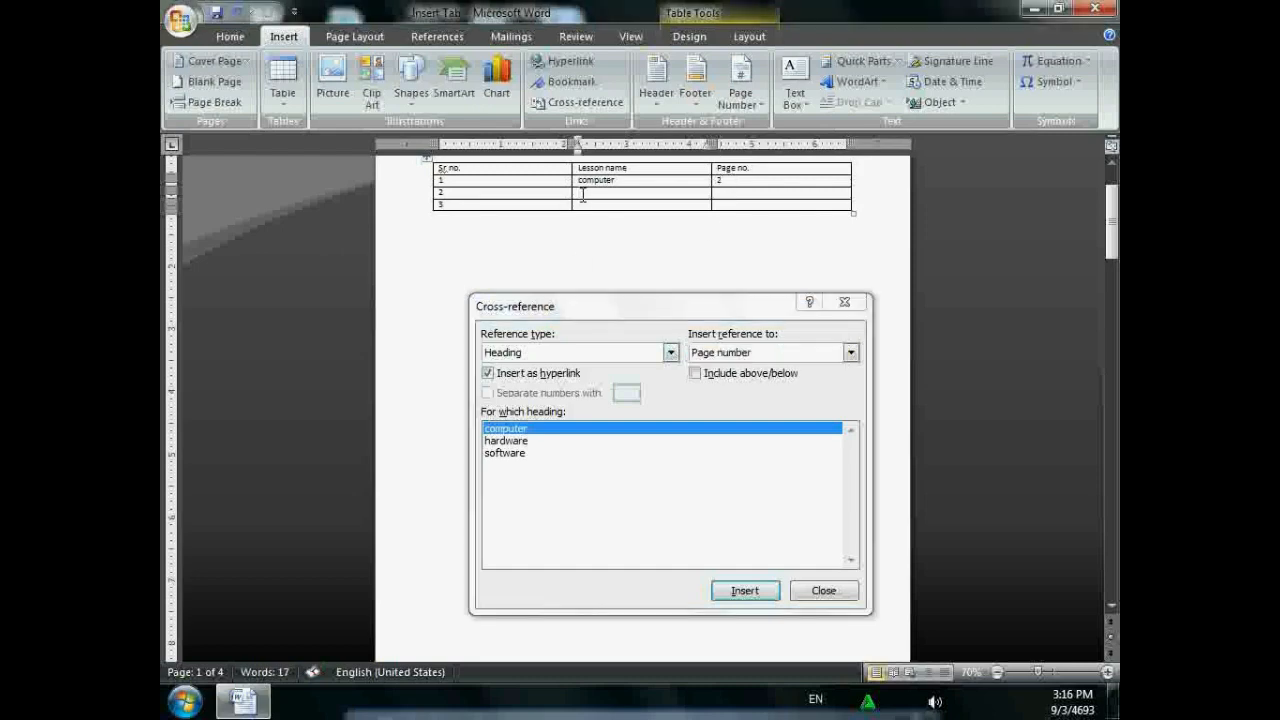
click(550, 442)
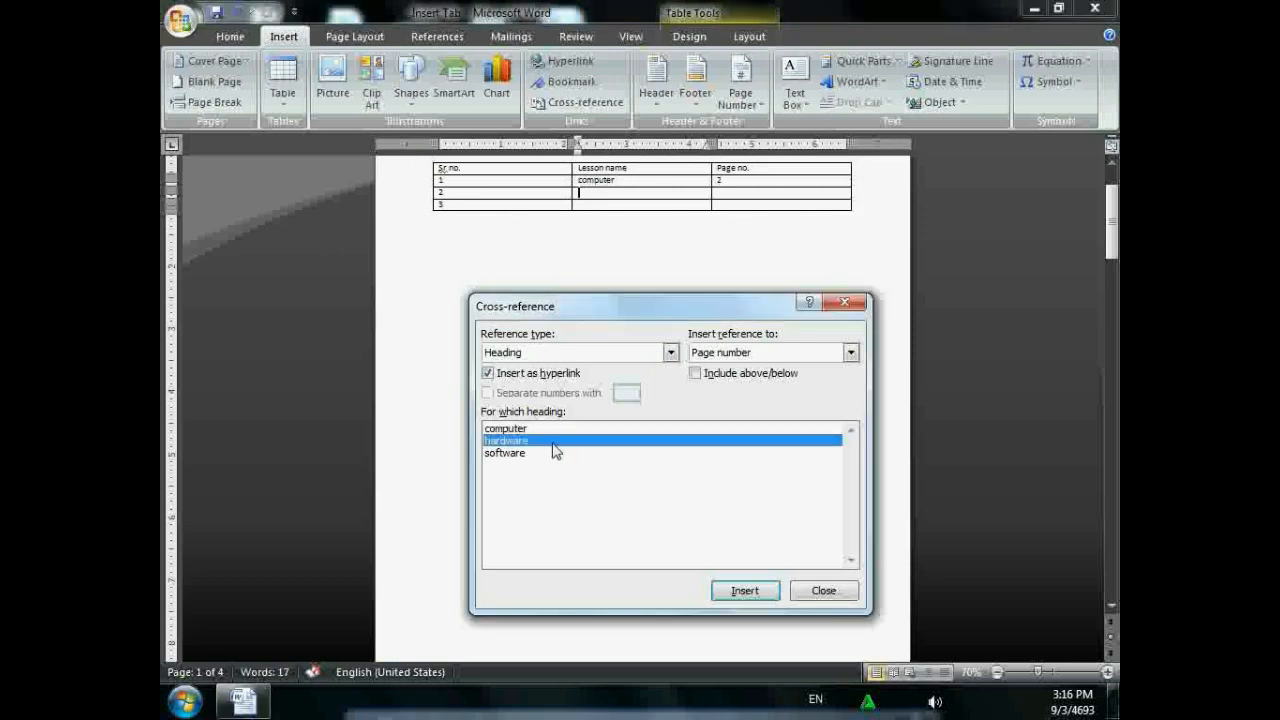
click(850, 352)
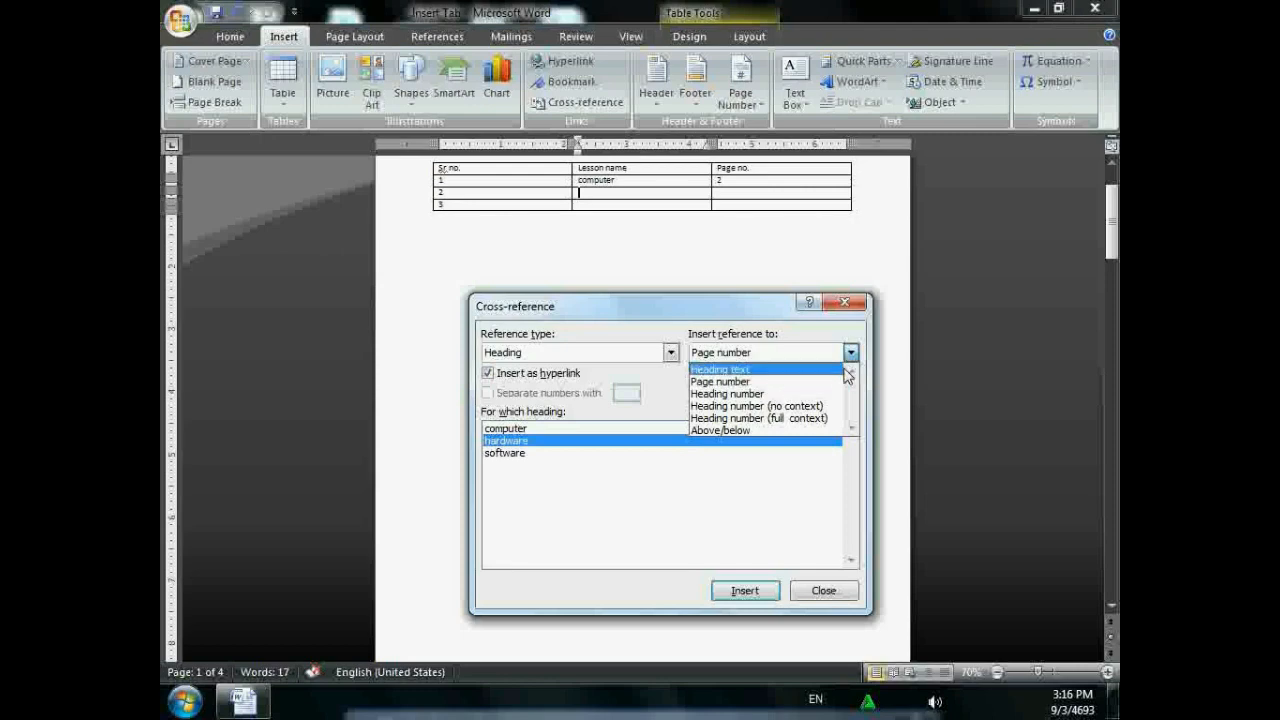
click(843, 370)
click(760, 588)
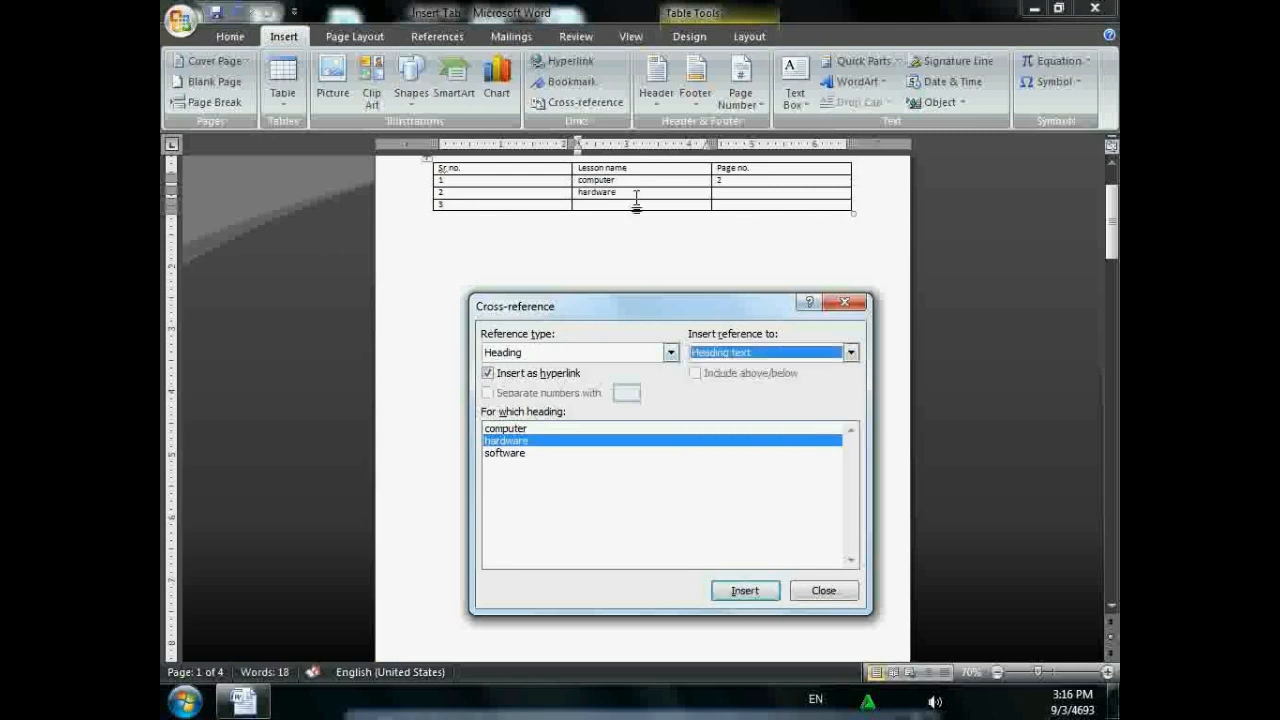
click(762, 193)
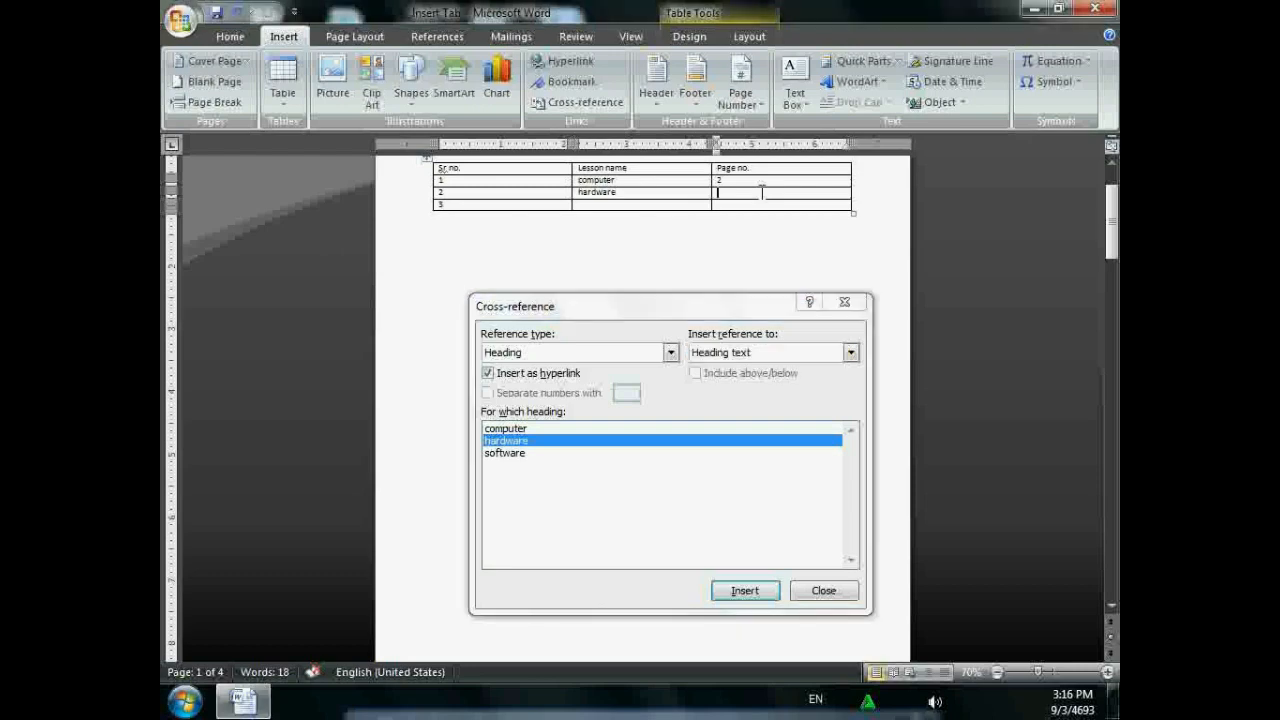
click(775, 354)
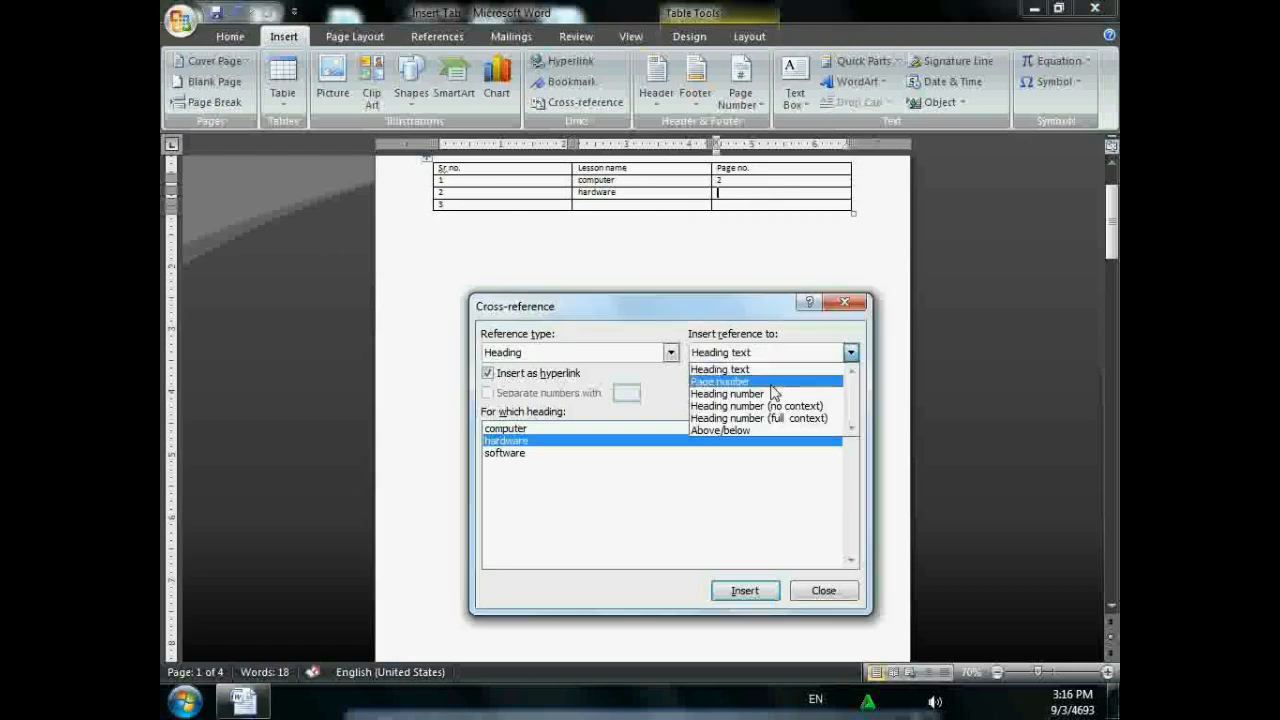
click(772, 384)
click(748, 590)
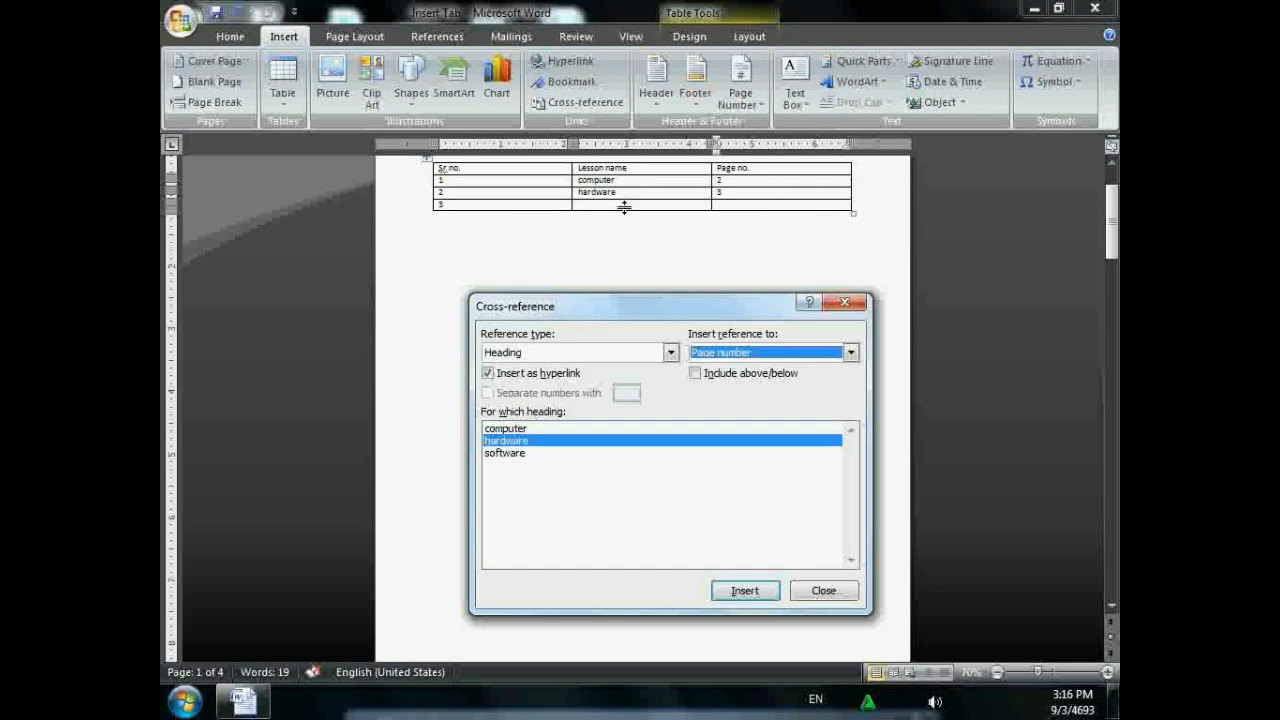
- Cross-reference the software heading's text and page number 4 into row 3
click(624, 204)
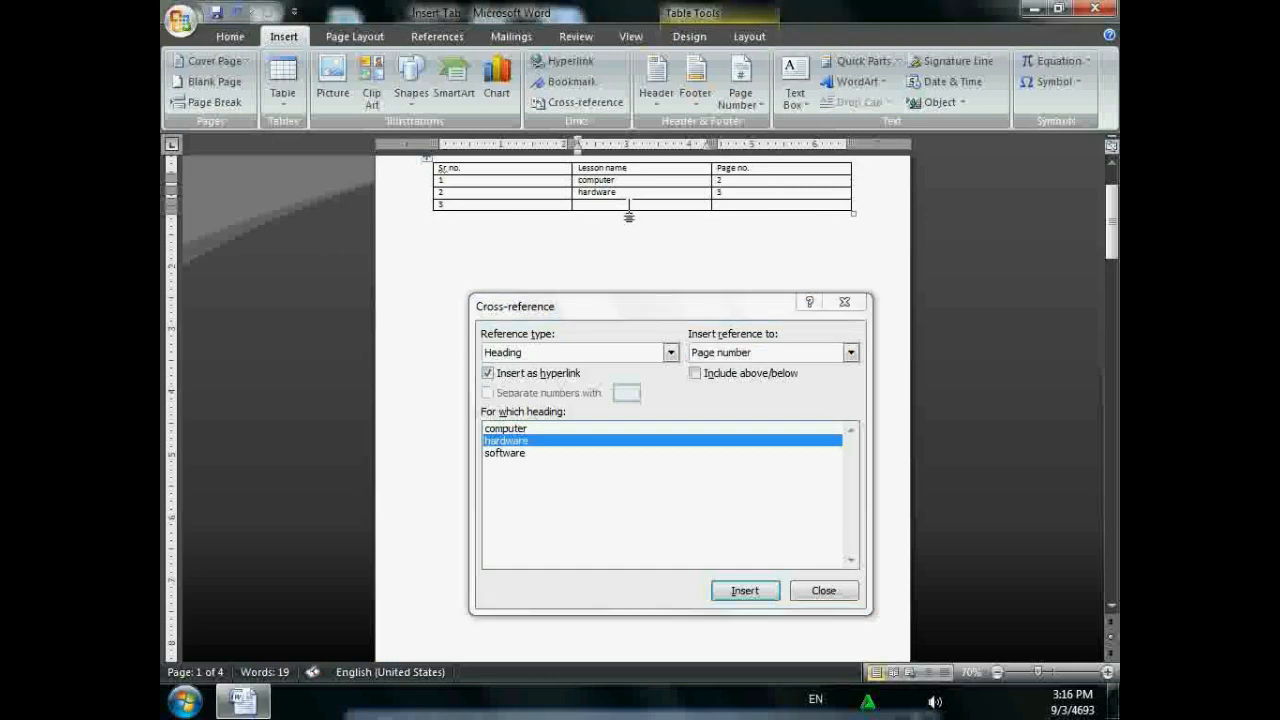
click(552, 452)
click(750, 351)
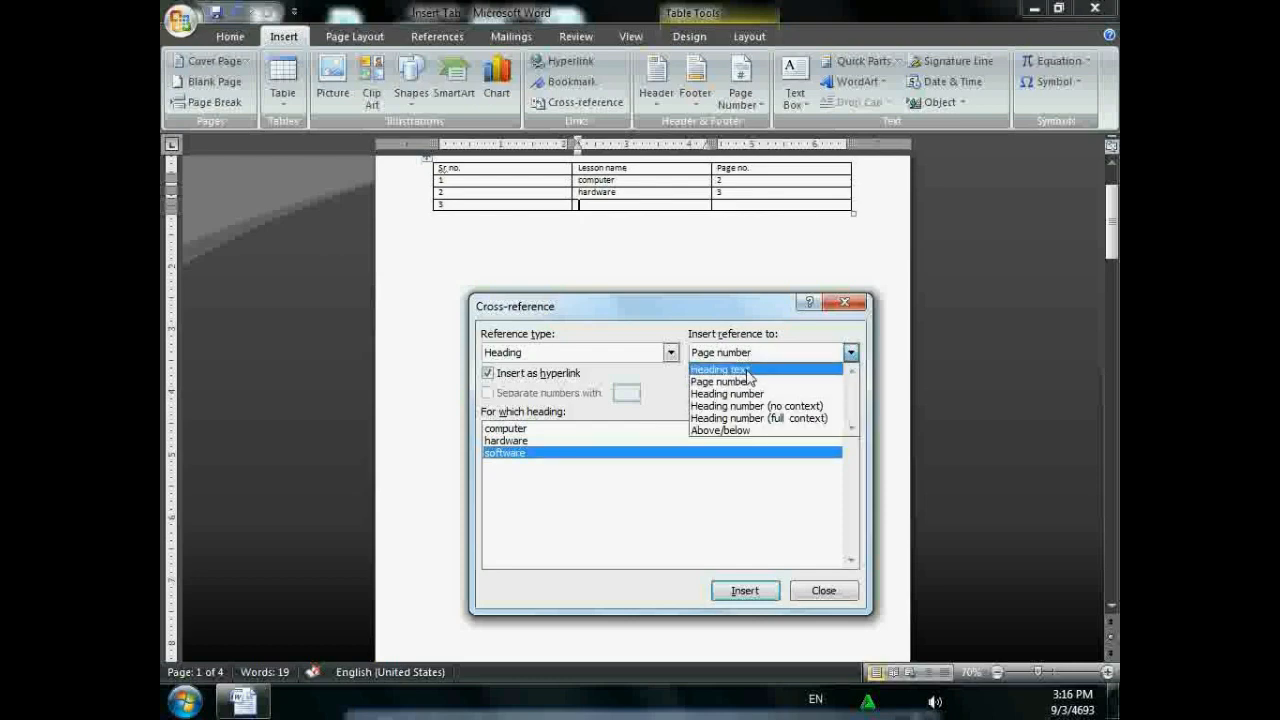
click(752, 368)
click(743, 591)
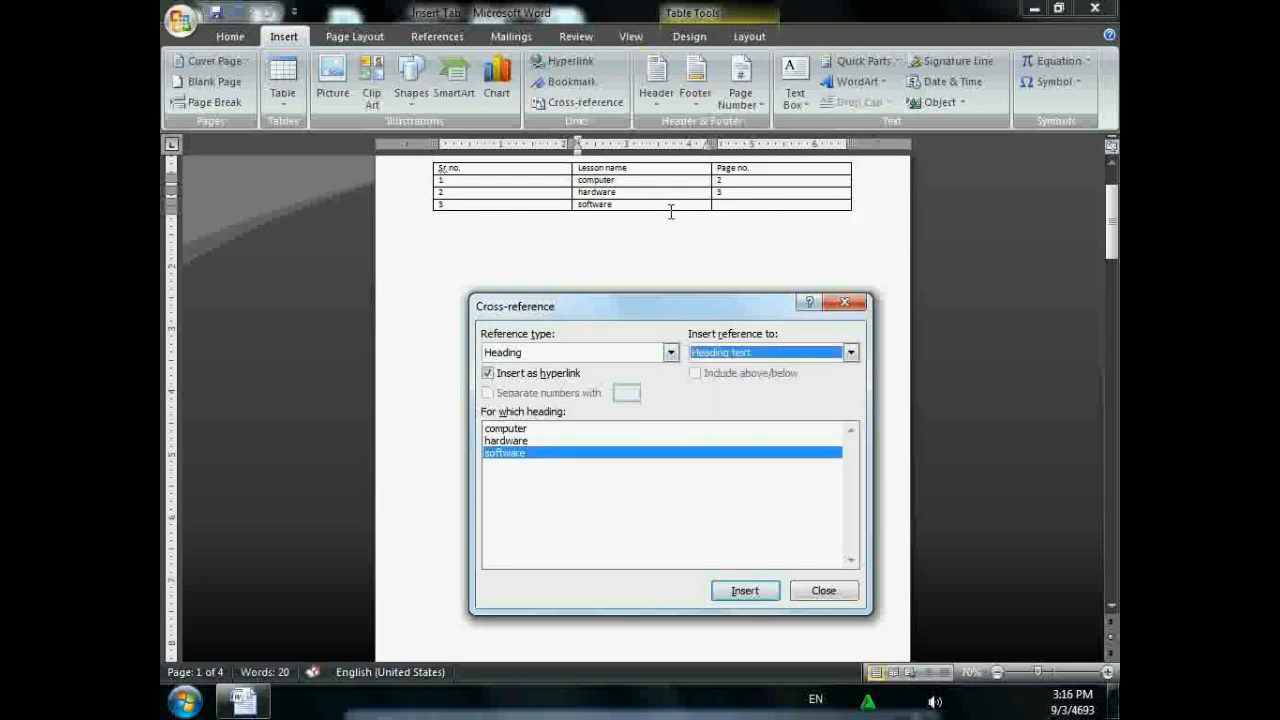
click(747, 205)
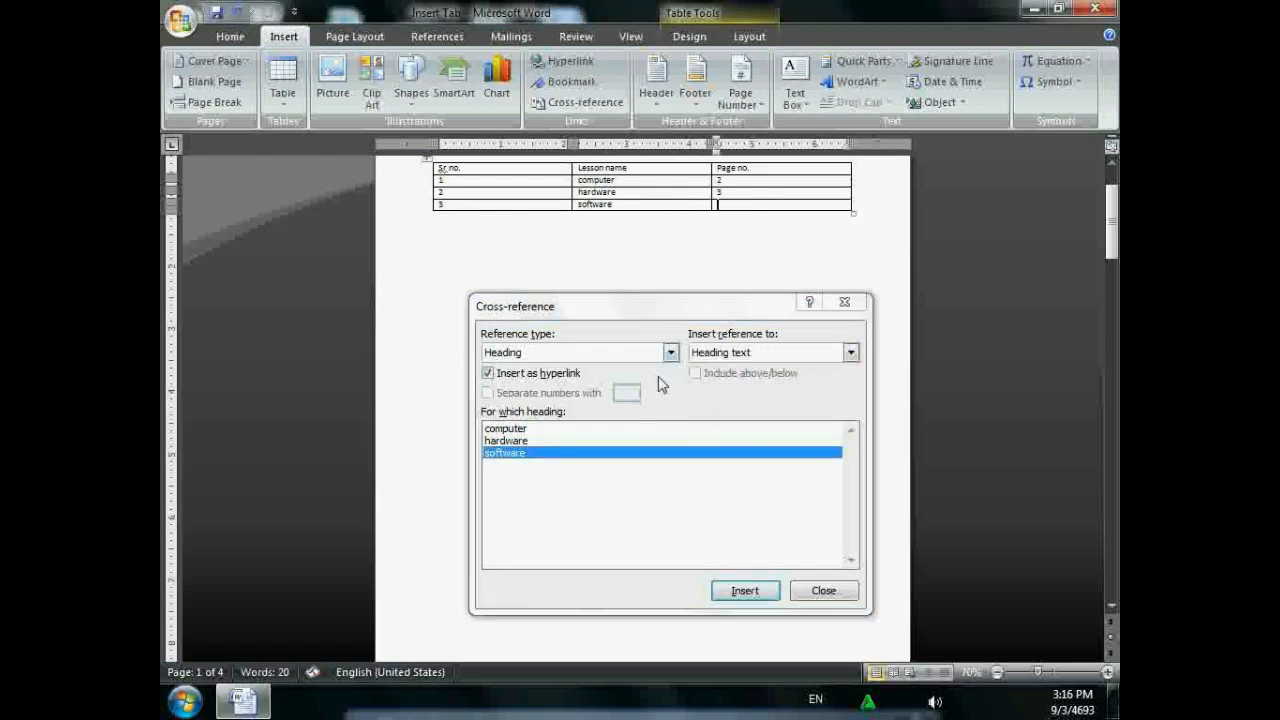
click(747, 352)
click(743, 382)
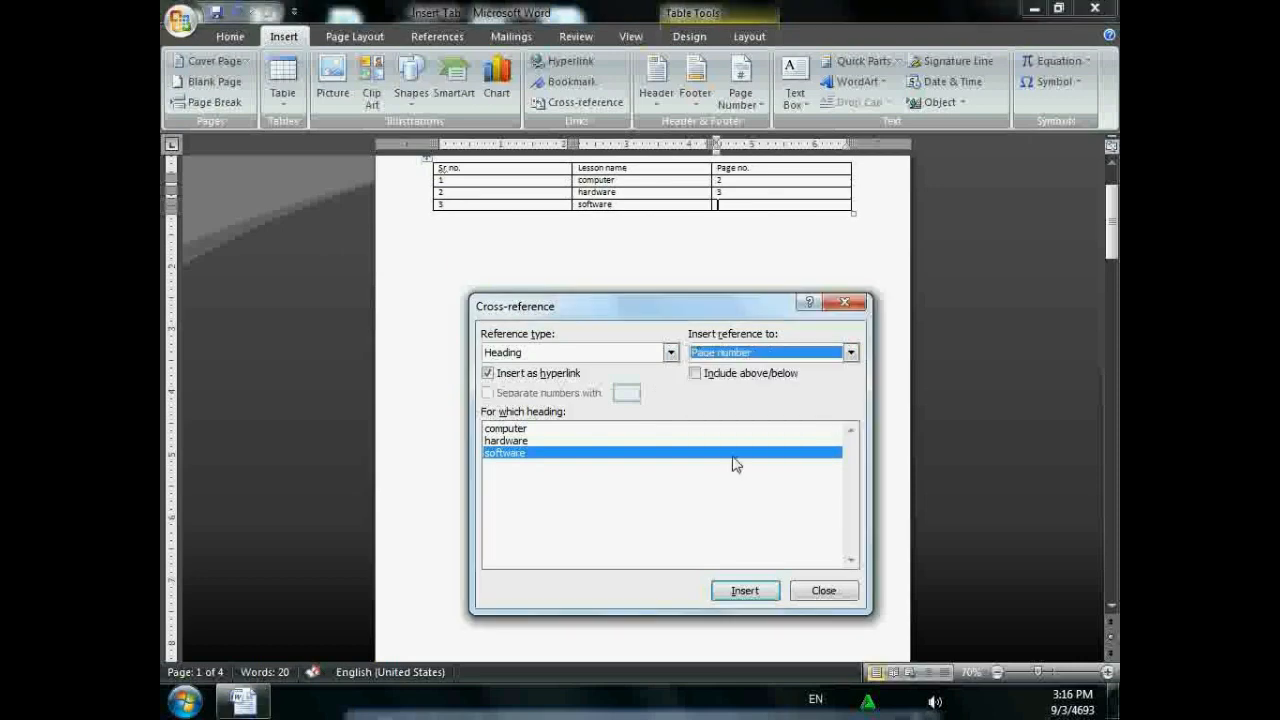
click(743, 591)
click(844, 302)
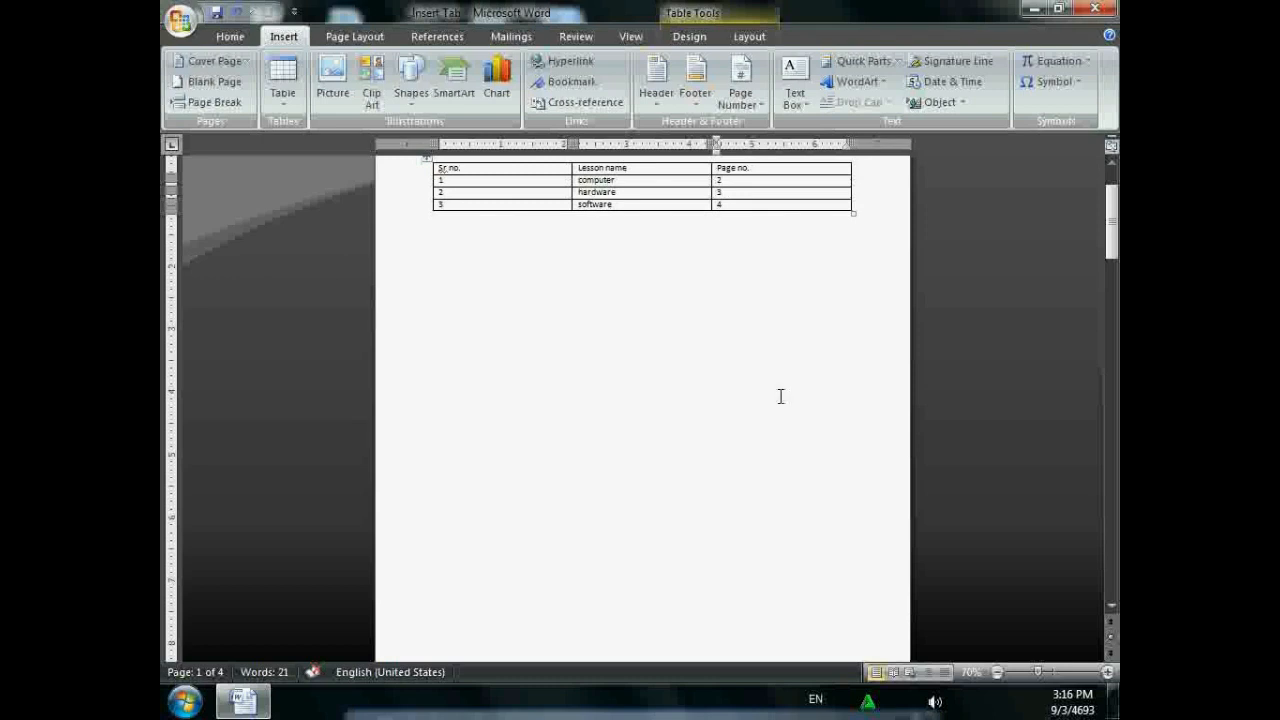
- Add Plain Number 1 page numbers at the bottom of each page in the footer
scroll(823, 420, up, 1)
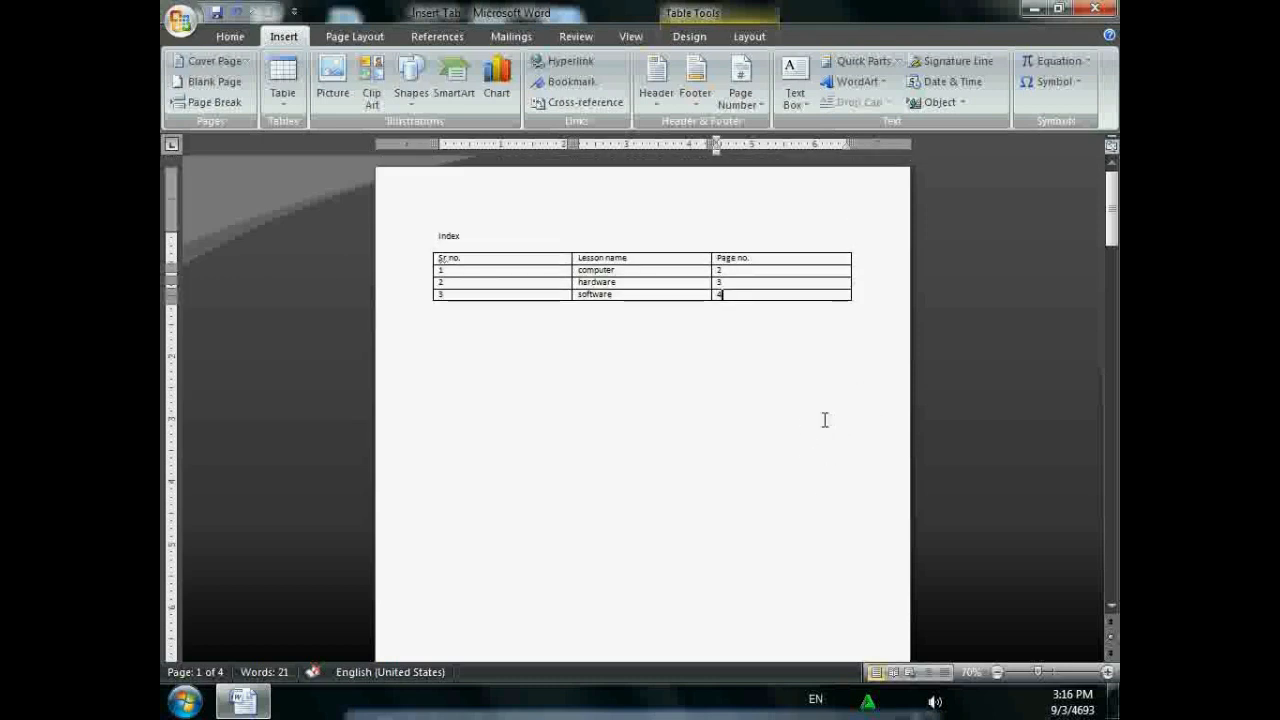
scroll(766, 397, down, 1)
scroll(733, 422, up, 1)
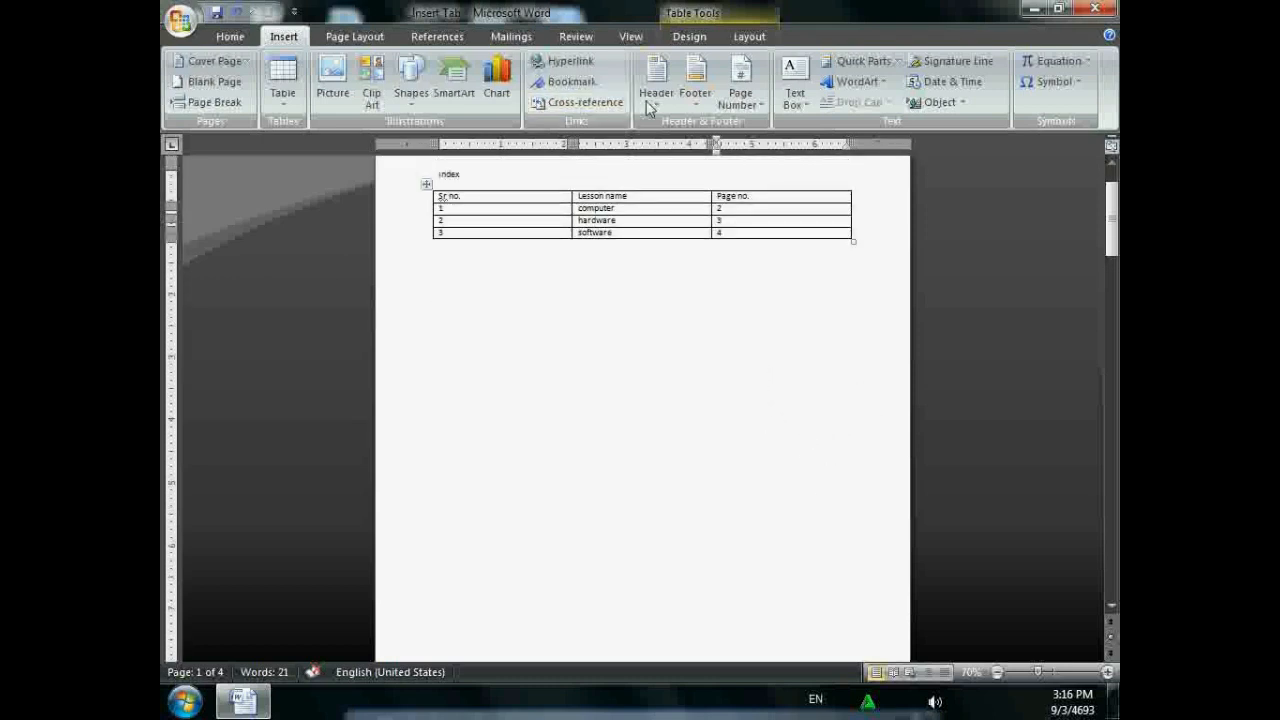
scroll(686, 343, down, 3)
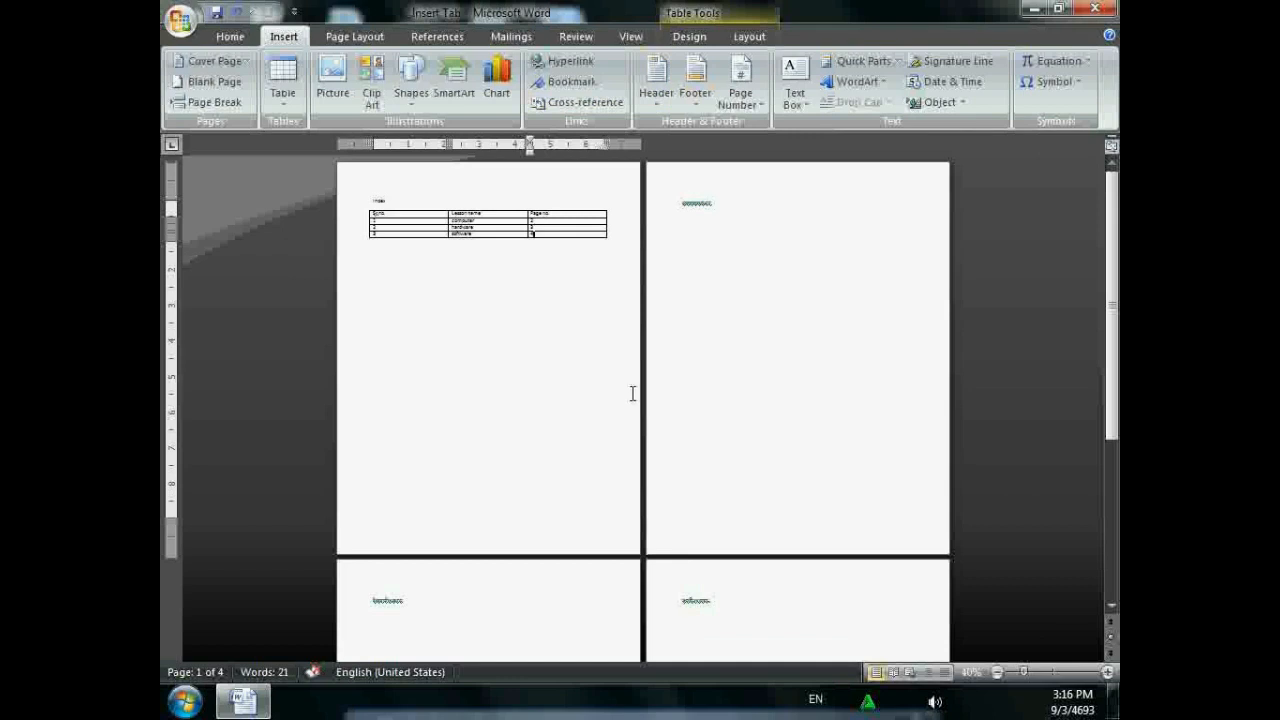
double_click(909, 532)
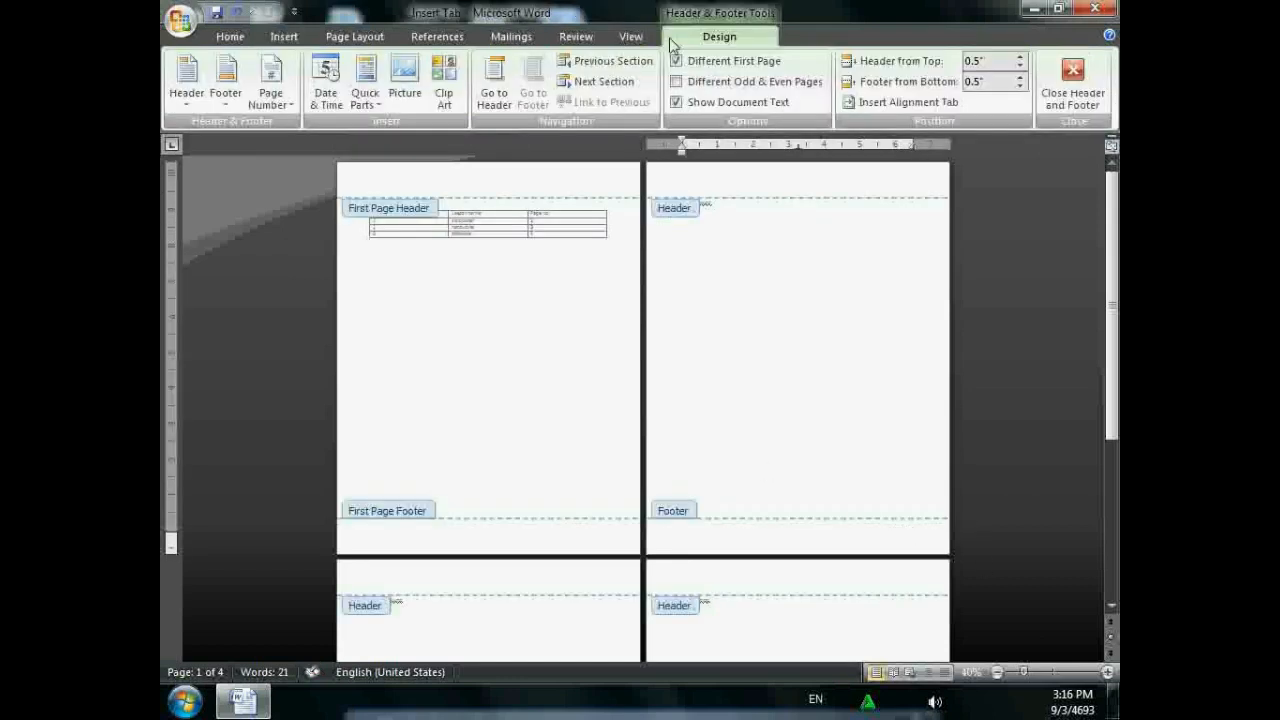
click(262, 78)
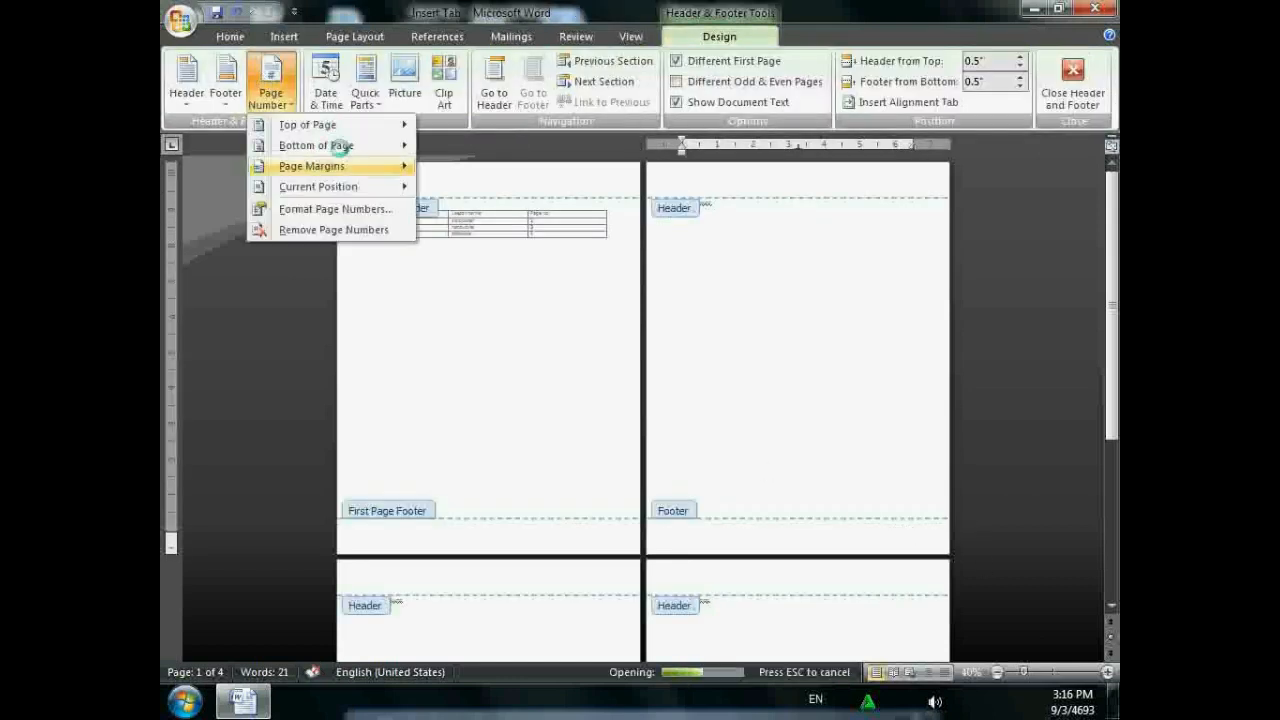
mouse_move(337, 166)
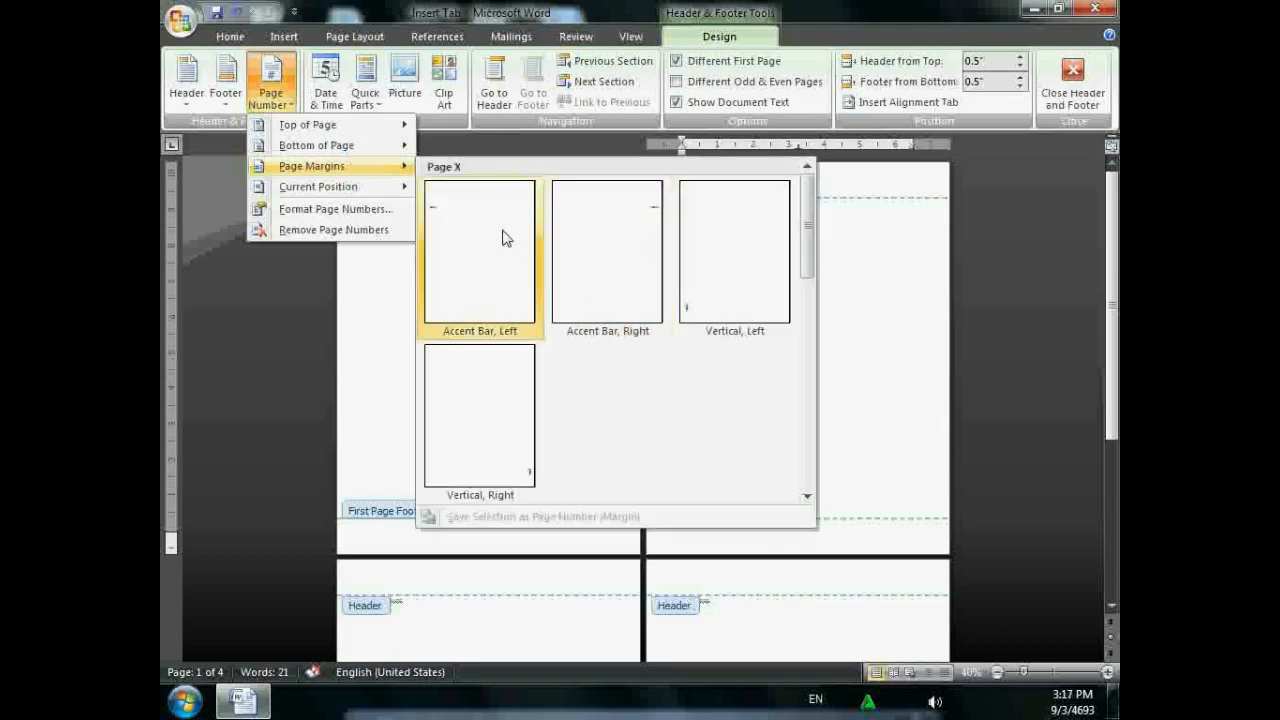
mouse_move(387, 155)
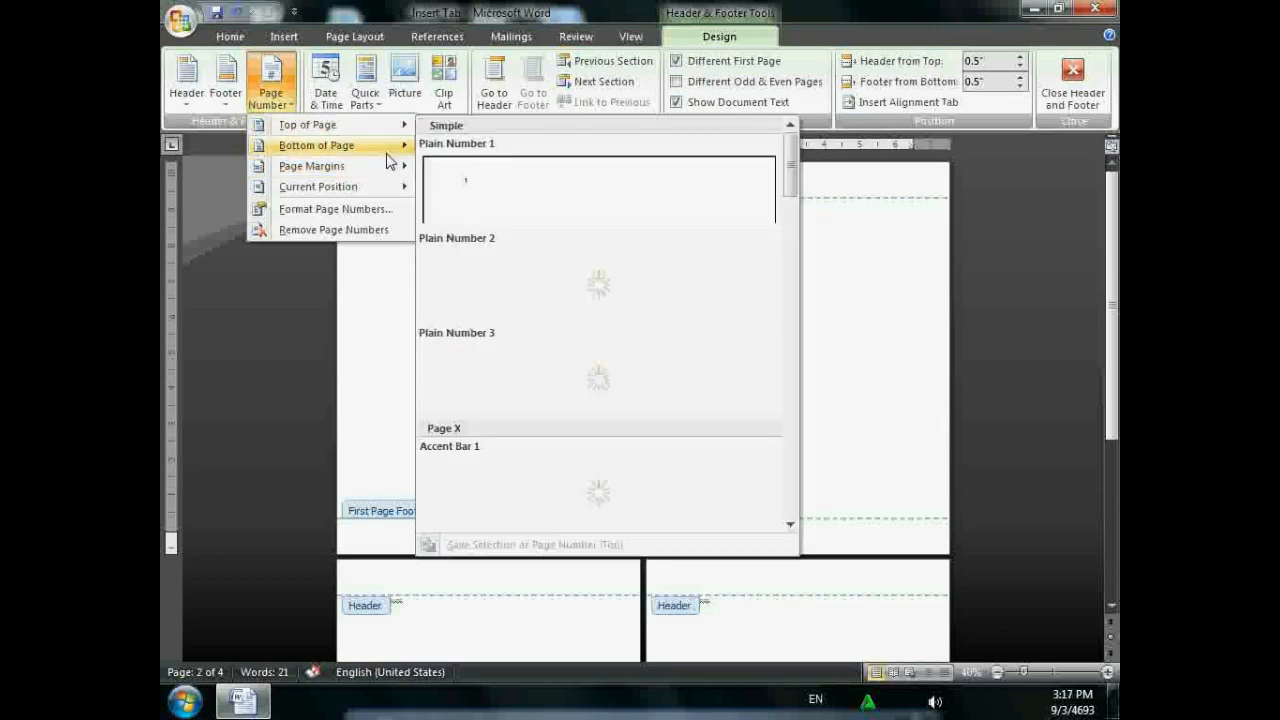
click(481, 202)
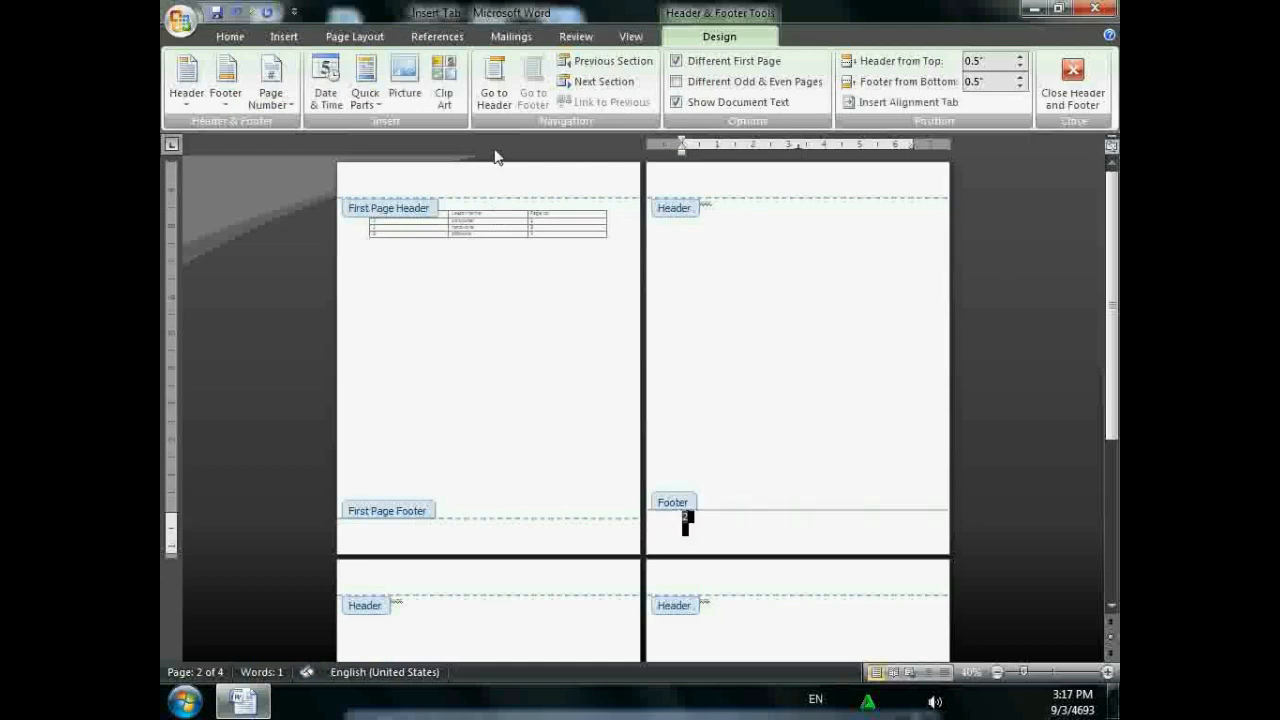
double_click(768, 263)
scroll(708, 471, down, 5)
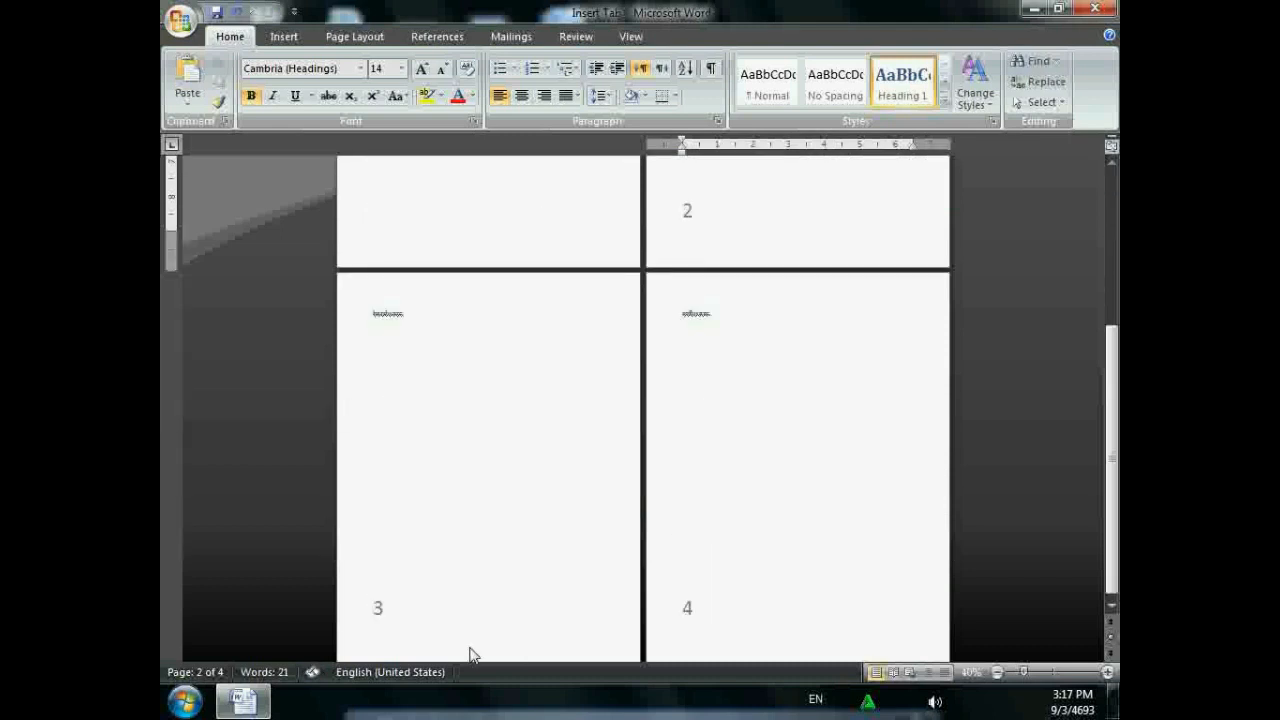
- Scroll back to page 1's Index table and type 's' after the 4 in its last cell
scroll(720, 569, up, 5)
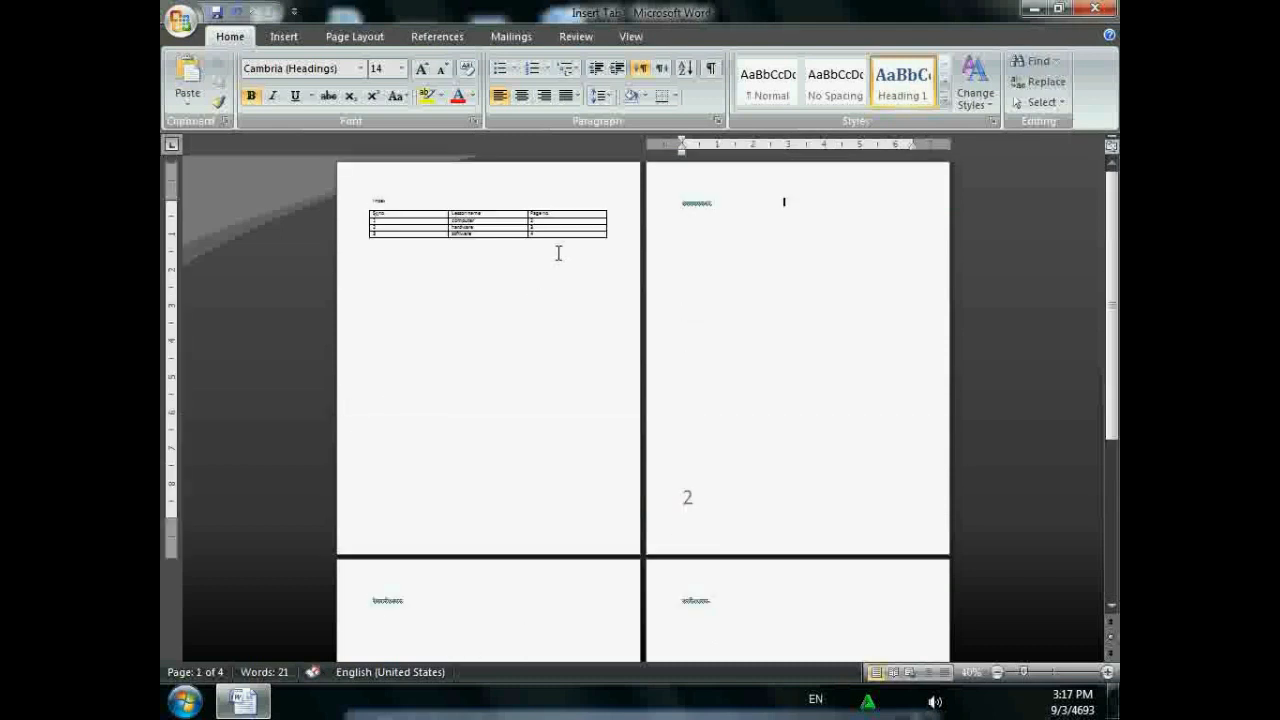
ctrl+scroll(580, 249, up, 3)
scroll(583, 241, up, 2)
scroll(583, 241, up, 8)
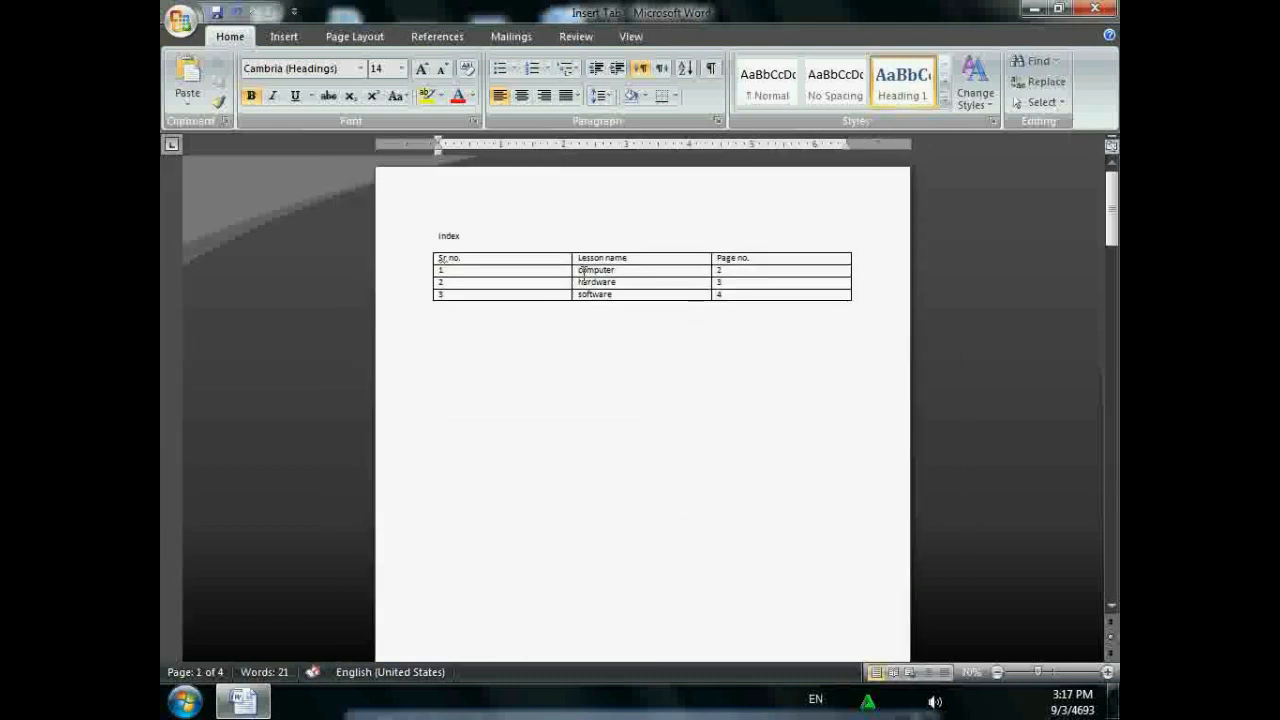
click(748, 295)
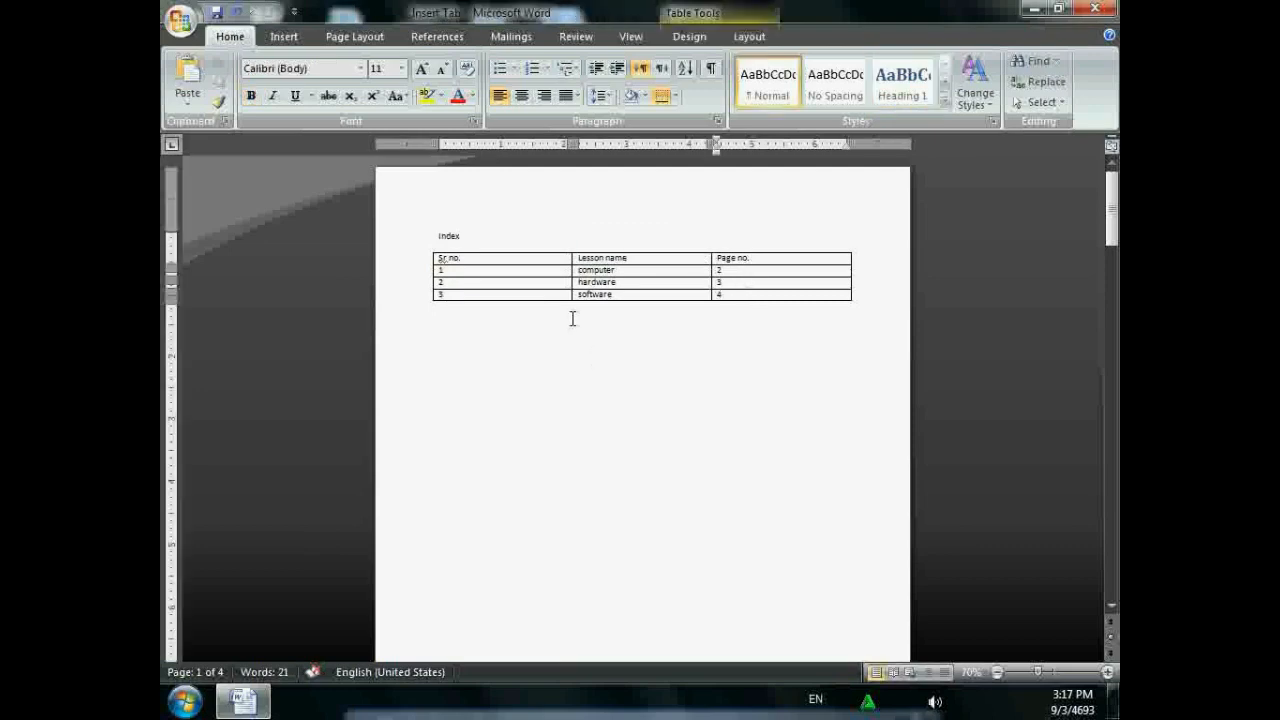
text(s)
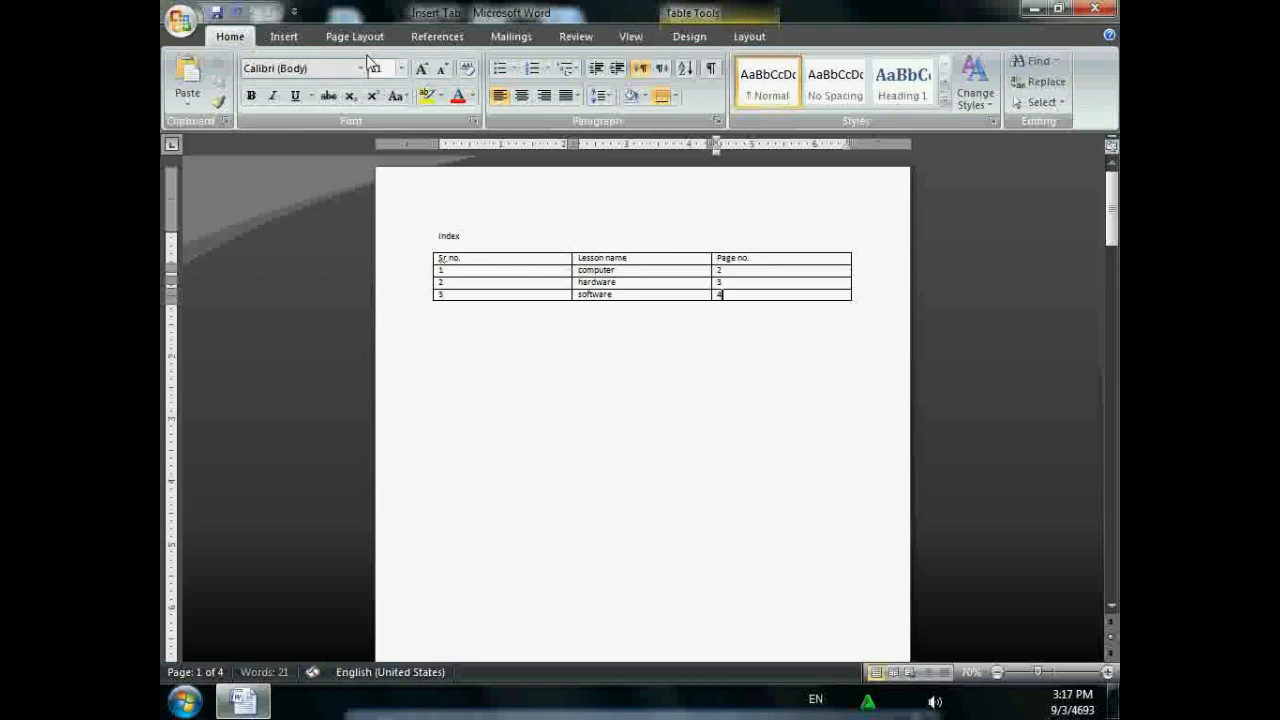
click(283, 36)
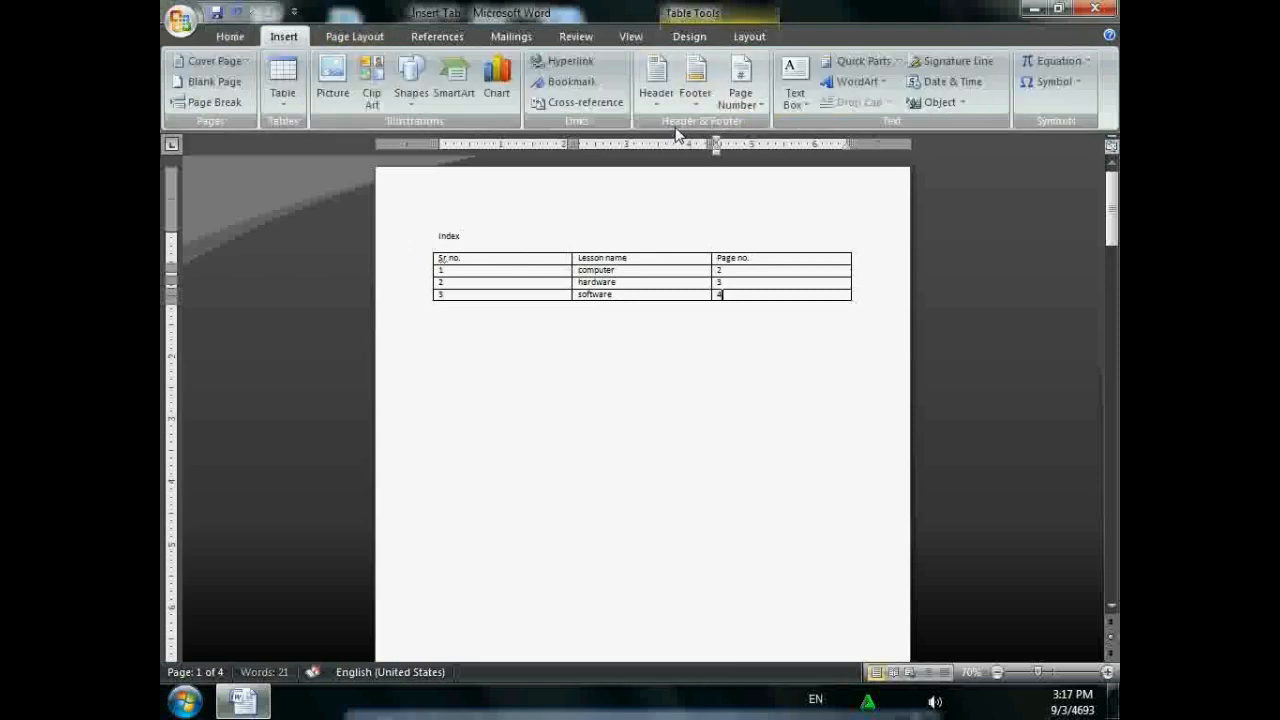
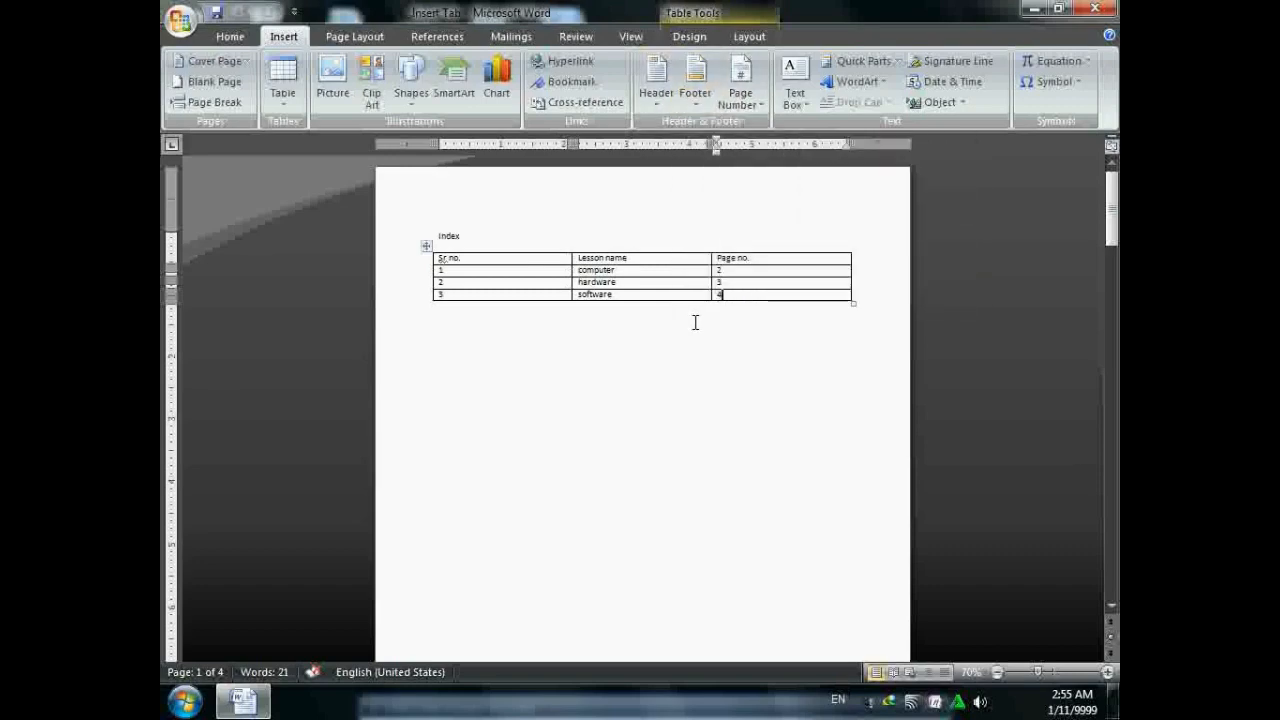
- Select everything with Ctrl+A and delete it, including the Index heading and table
key(ctrl+a)
key(Delete)
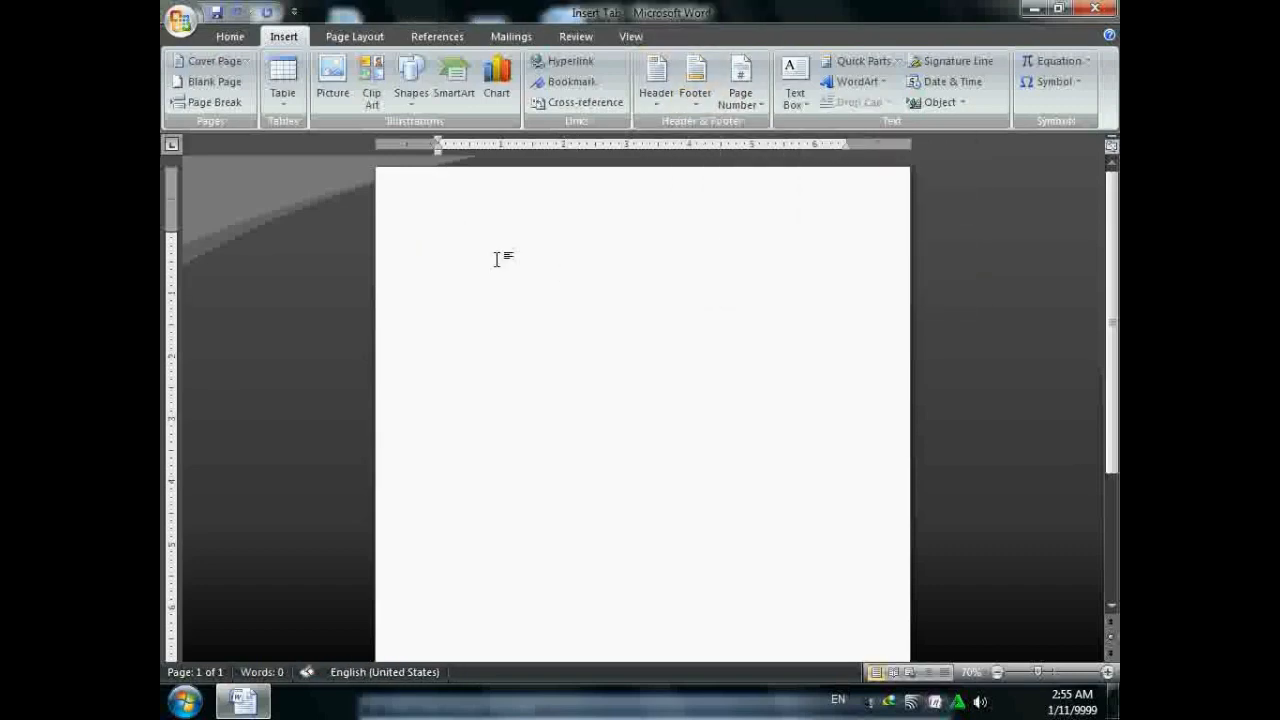
- Insert the Alphabet header and the Alphabet footer
click(657, 104)
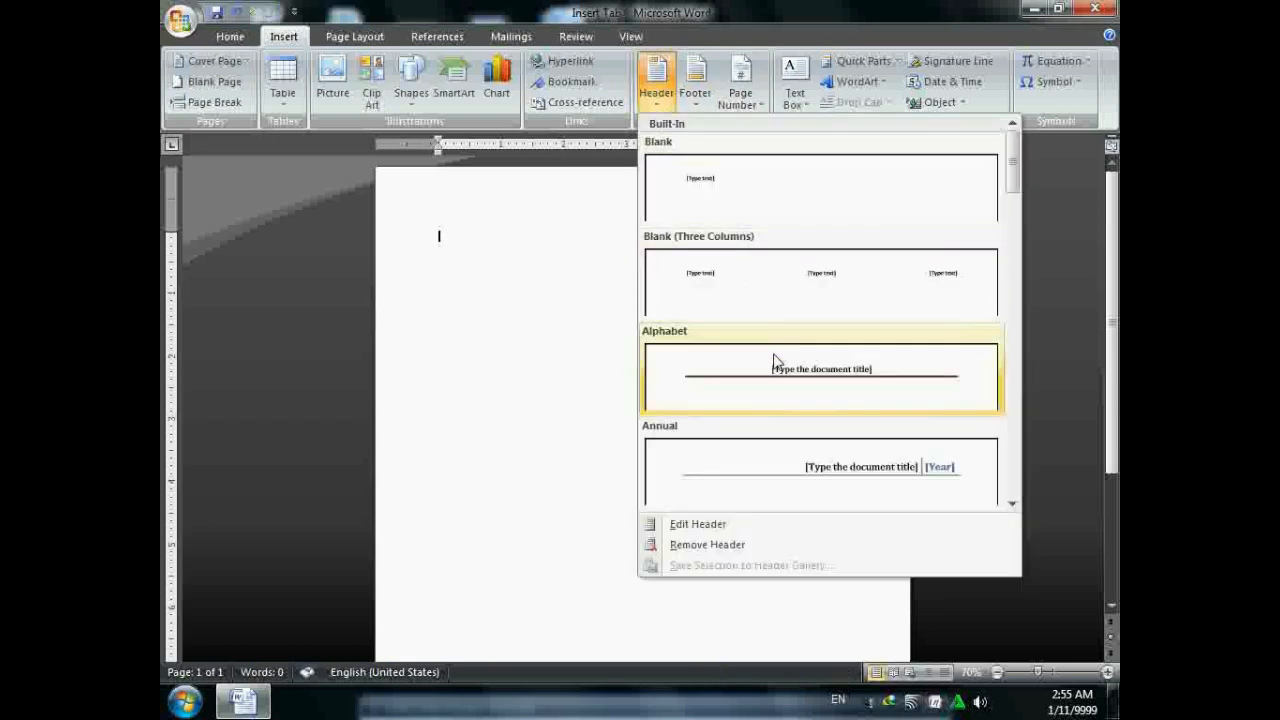
click(788, 390)
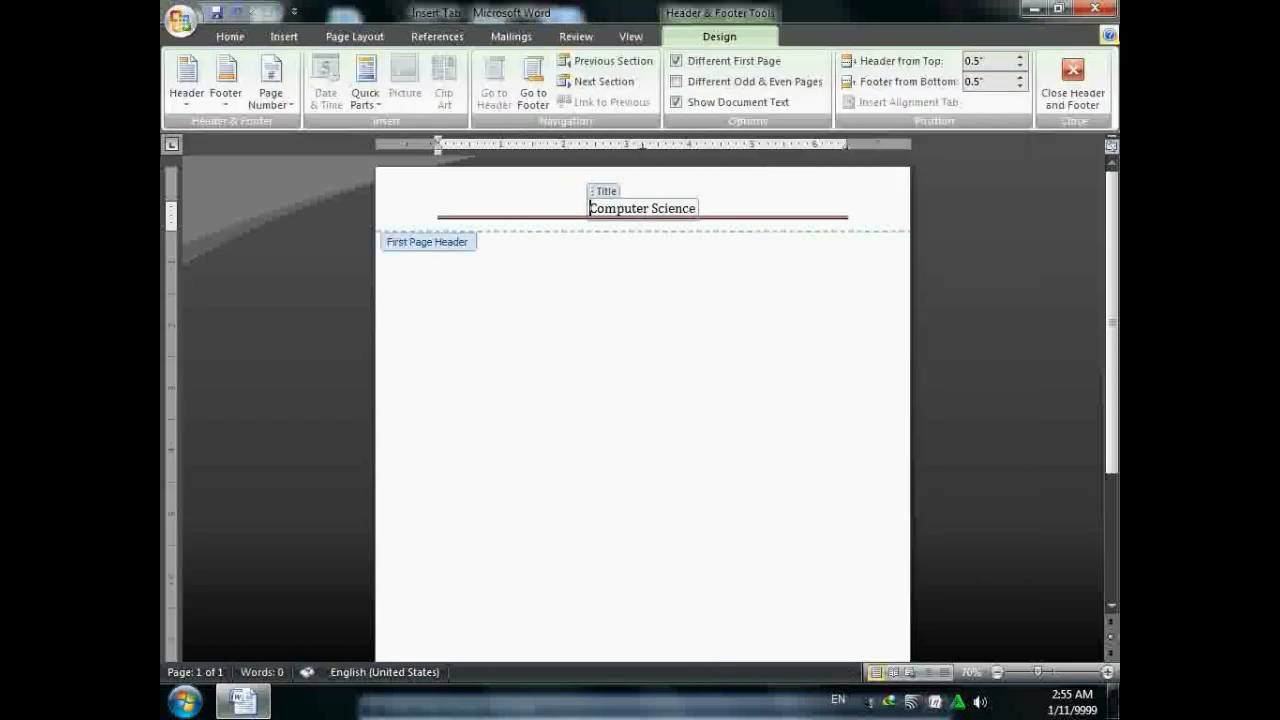
click(1075, 78)
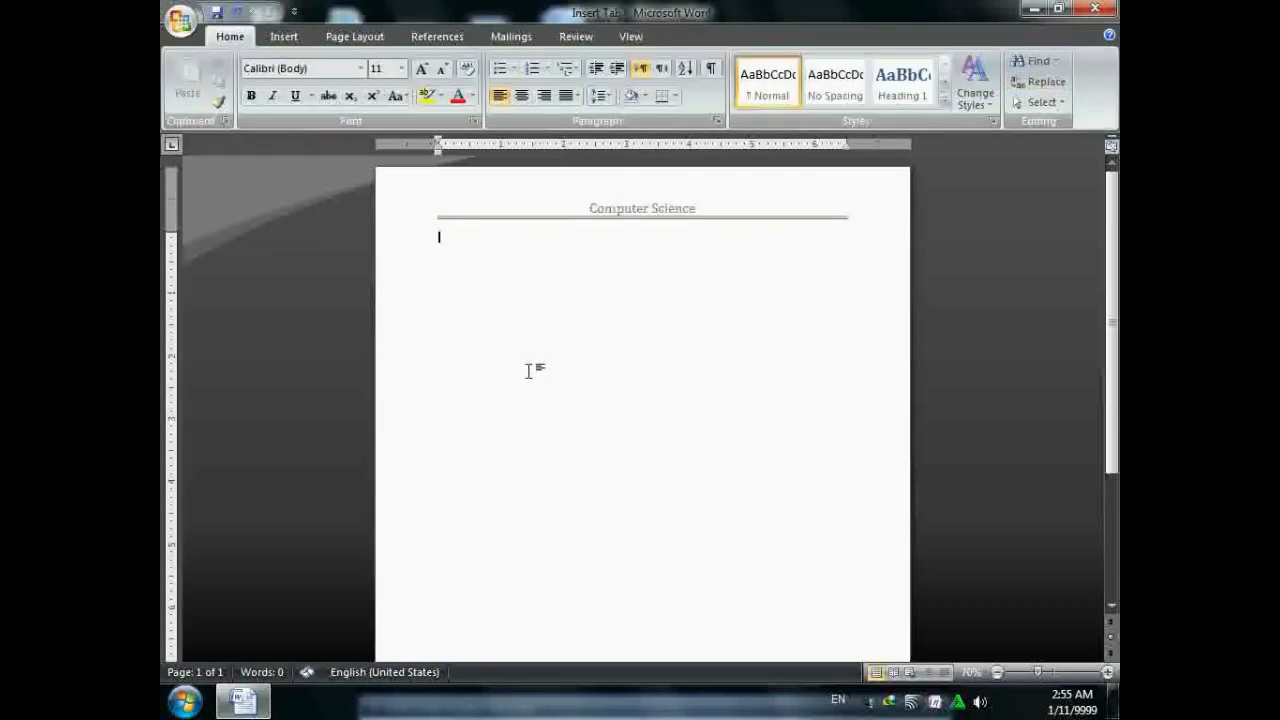
click(281, 37)
click(700, 105)
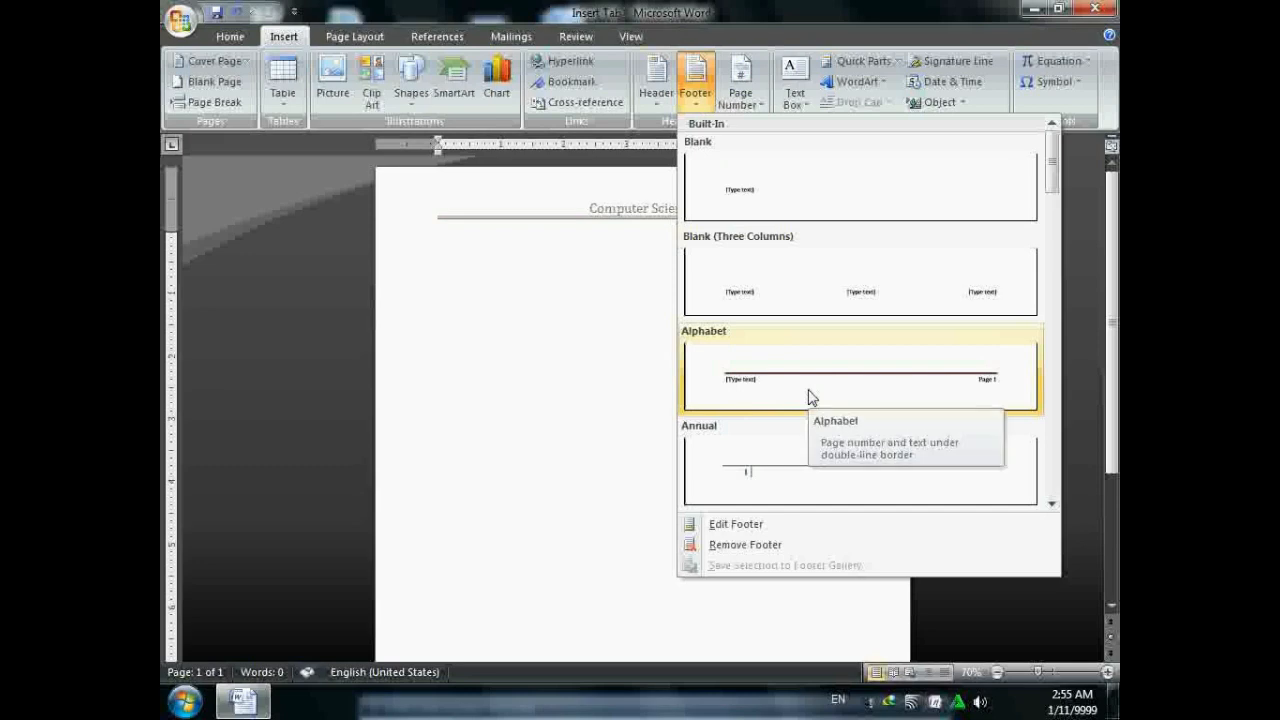
click(810, 397)
click(1093, 107)
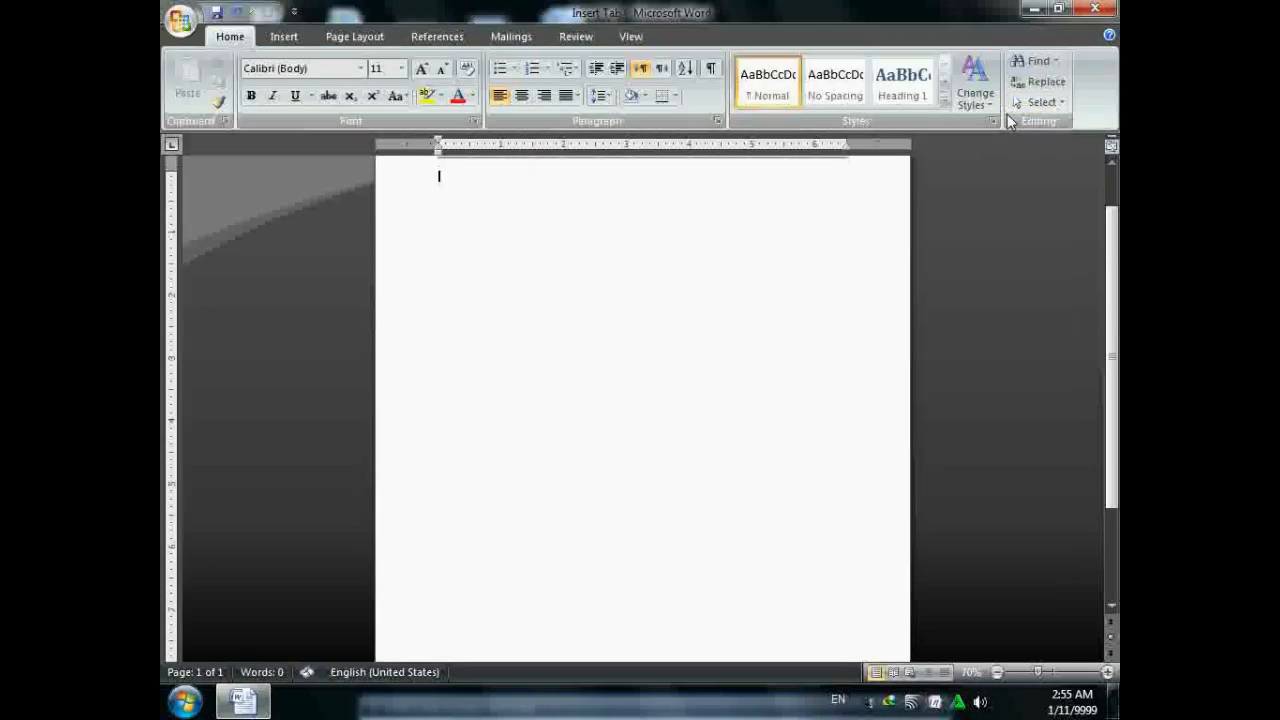
click(284, 36)
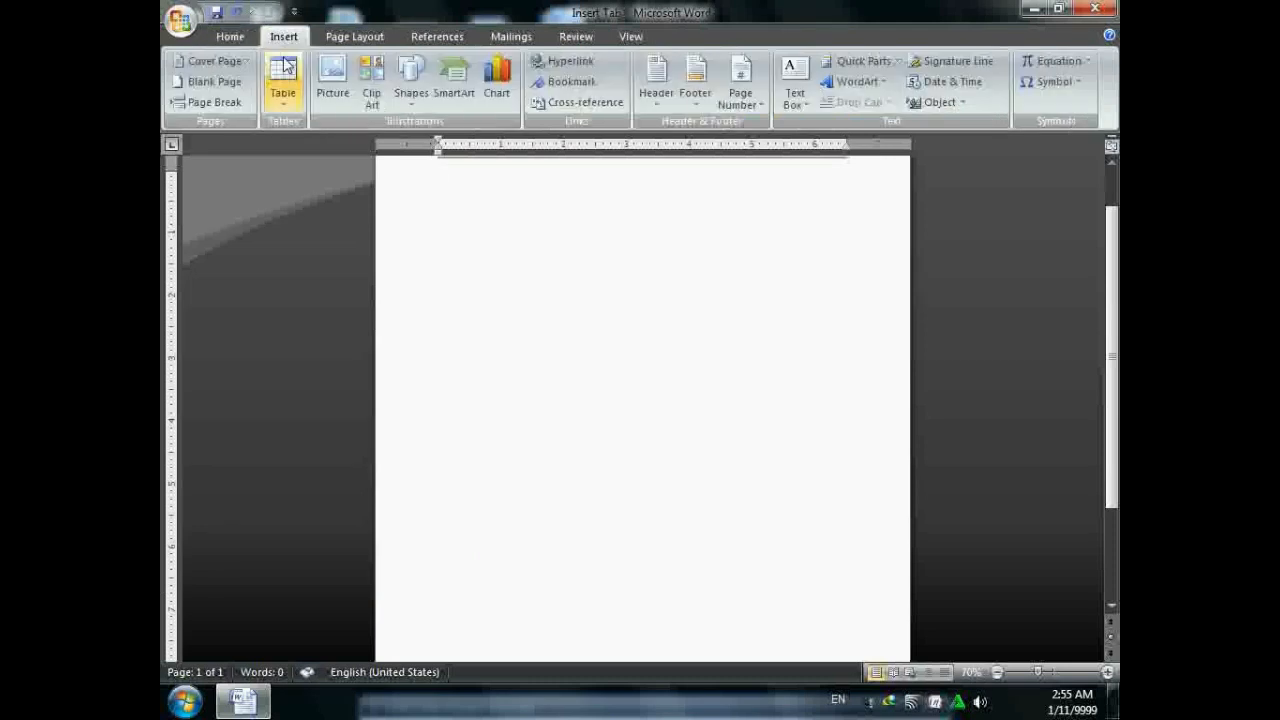
- Add Plain Number 2 page numbers at the top and bottom of the page
click(740, 88)
mouse_move(762, 130)
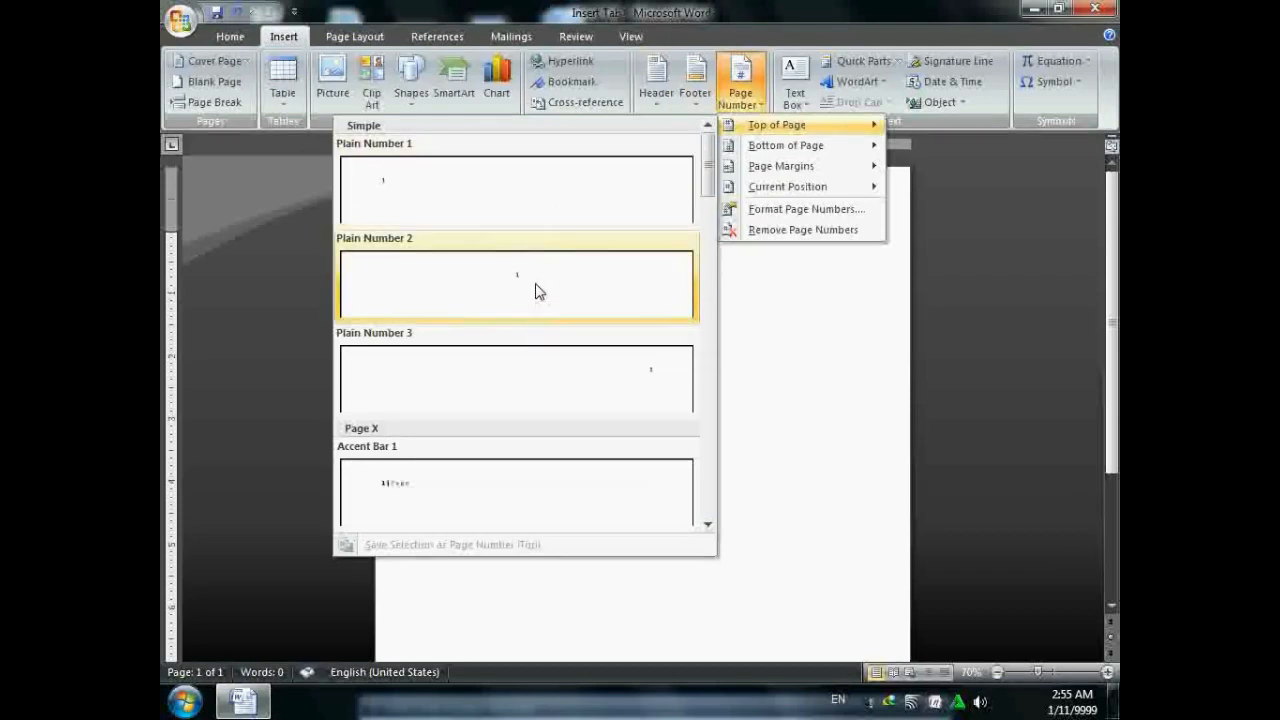
click(537, 290)
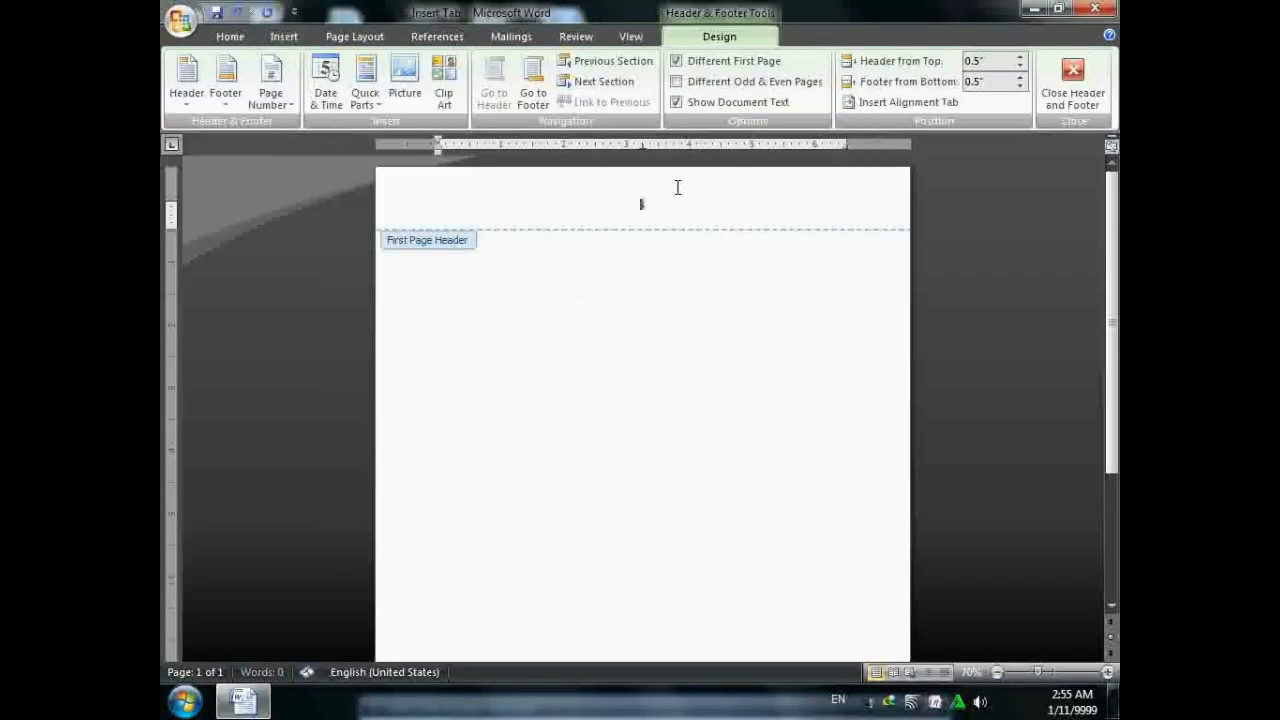
click(1071, 80)
click(291, 38)
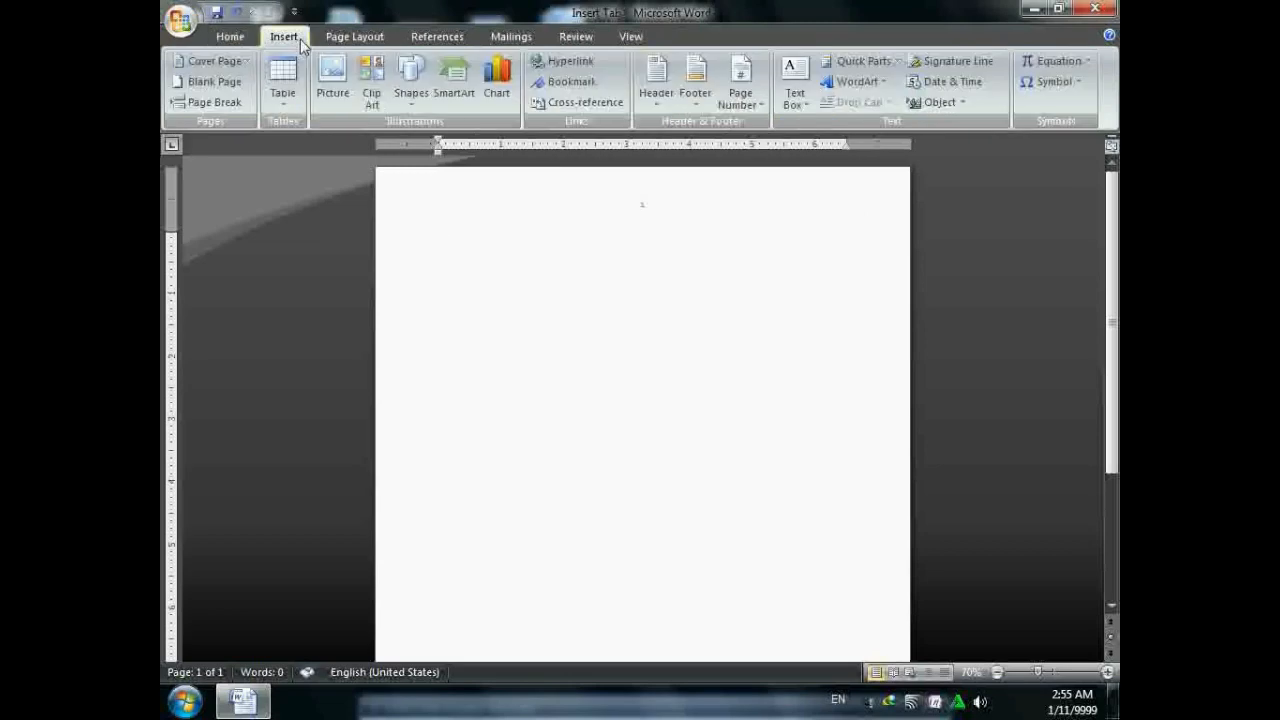
click(745, 90)
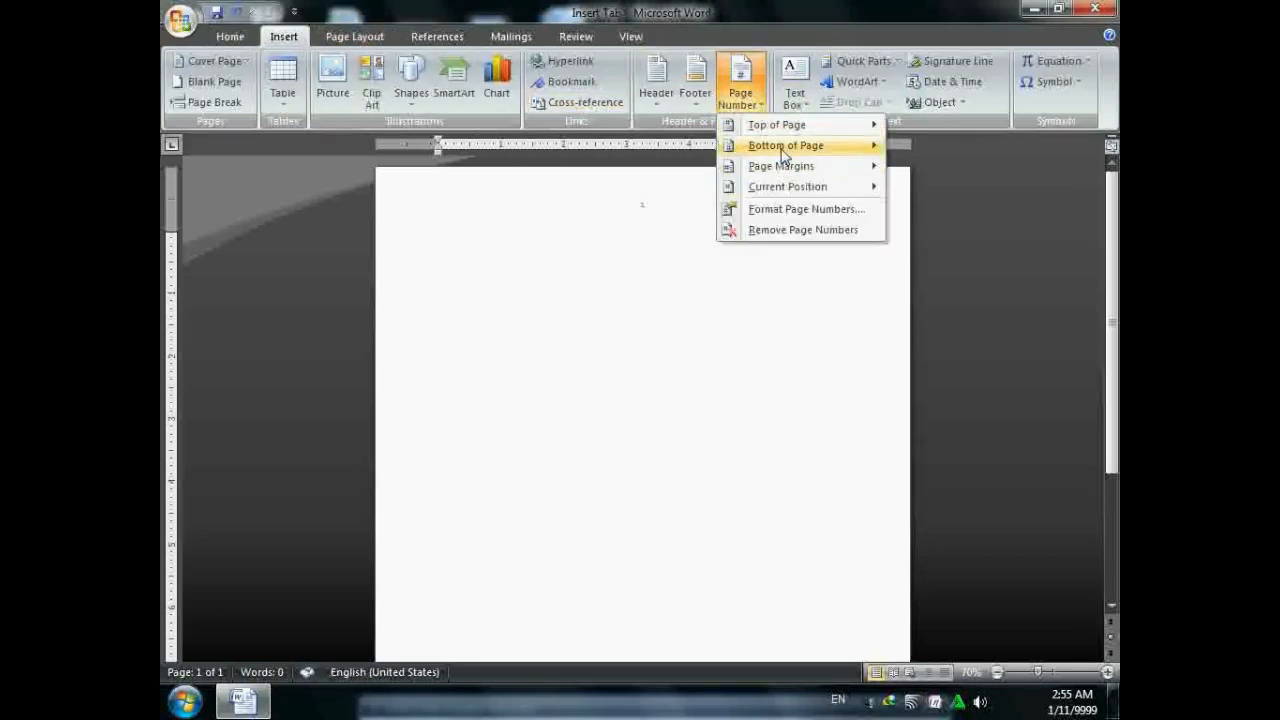
mouse_move(784, 153)
click(560, 303)
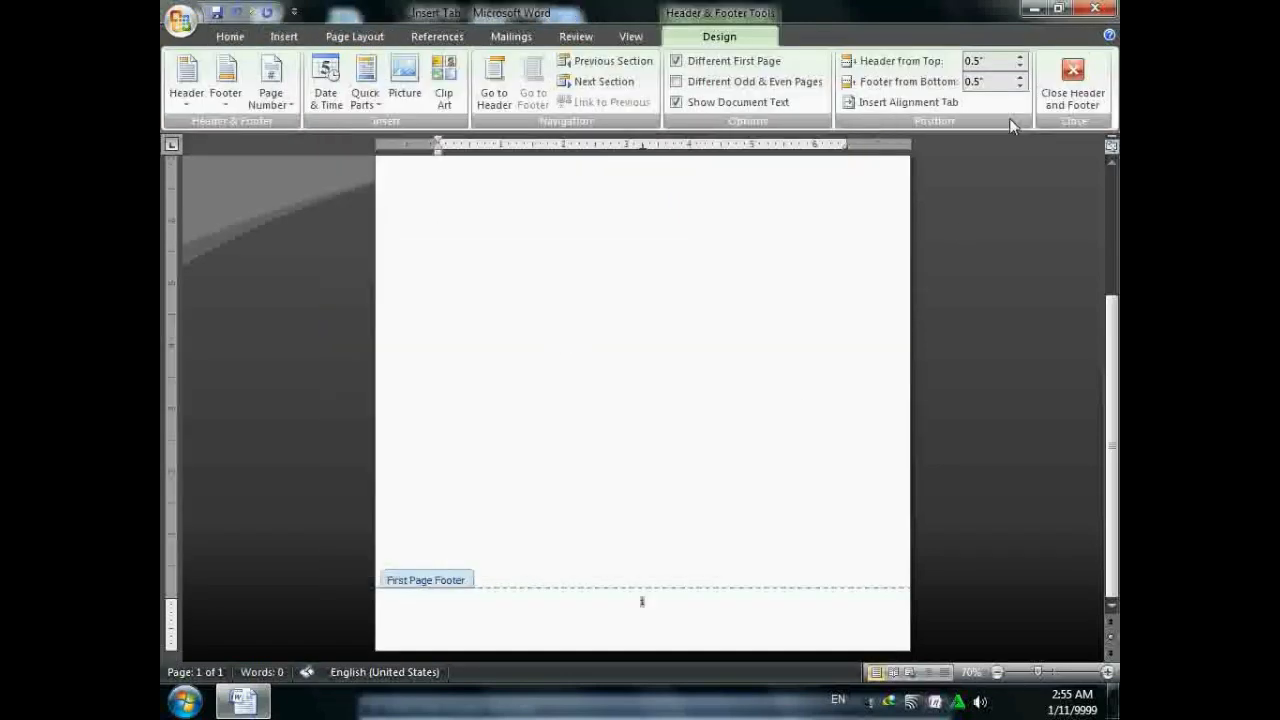
click(1075, 82)
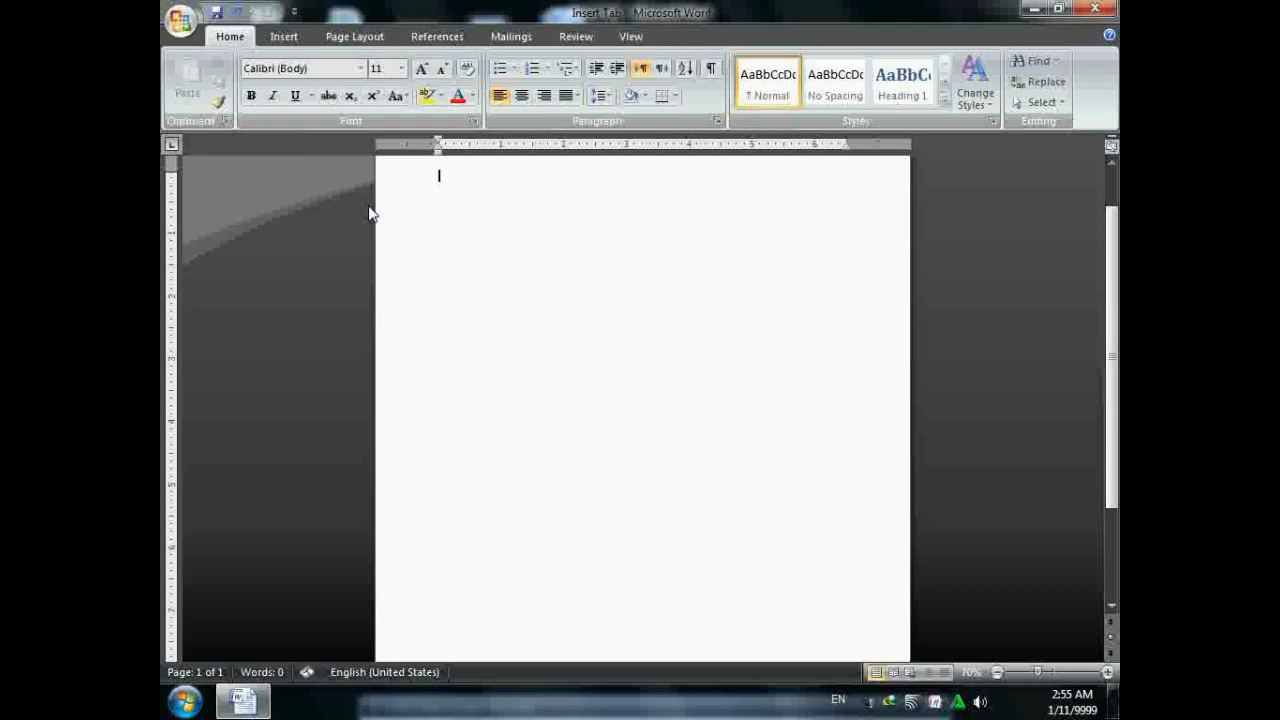
click(286, 38)
click(795, 88)
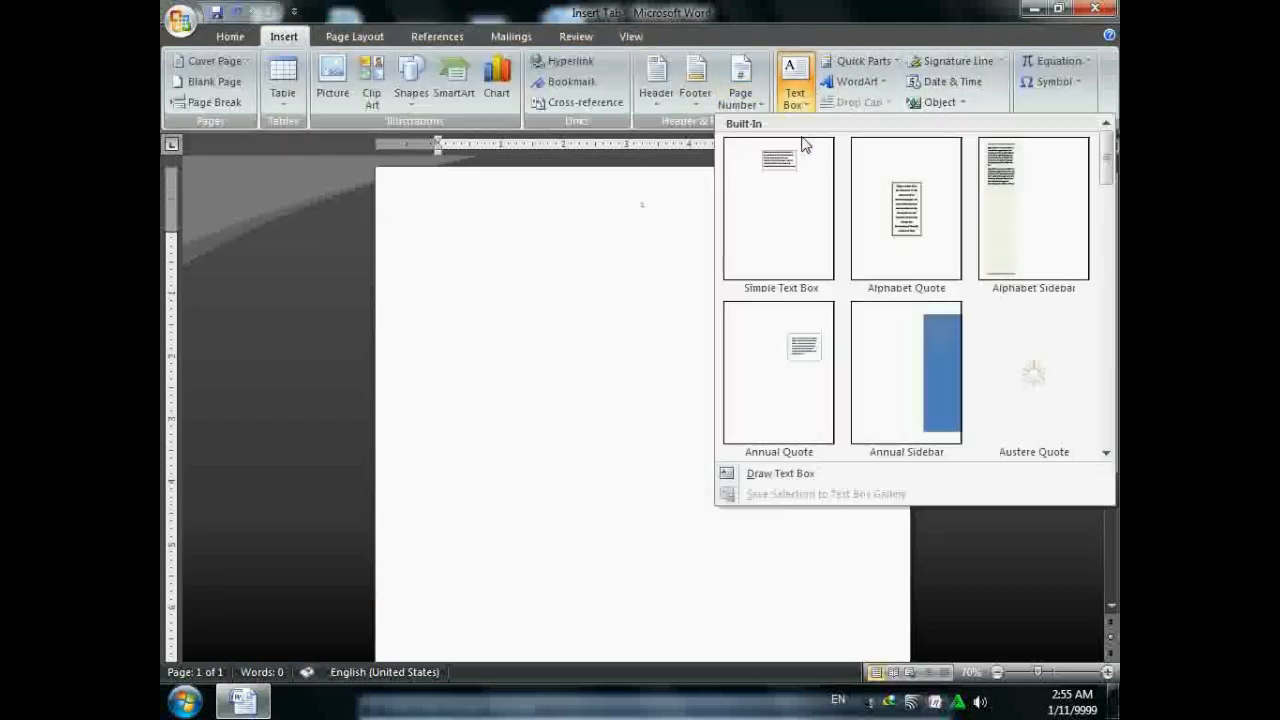
click(800, 205)
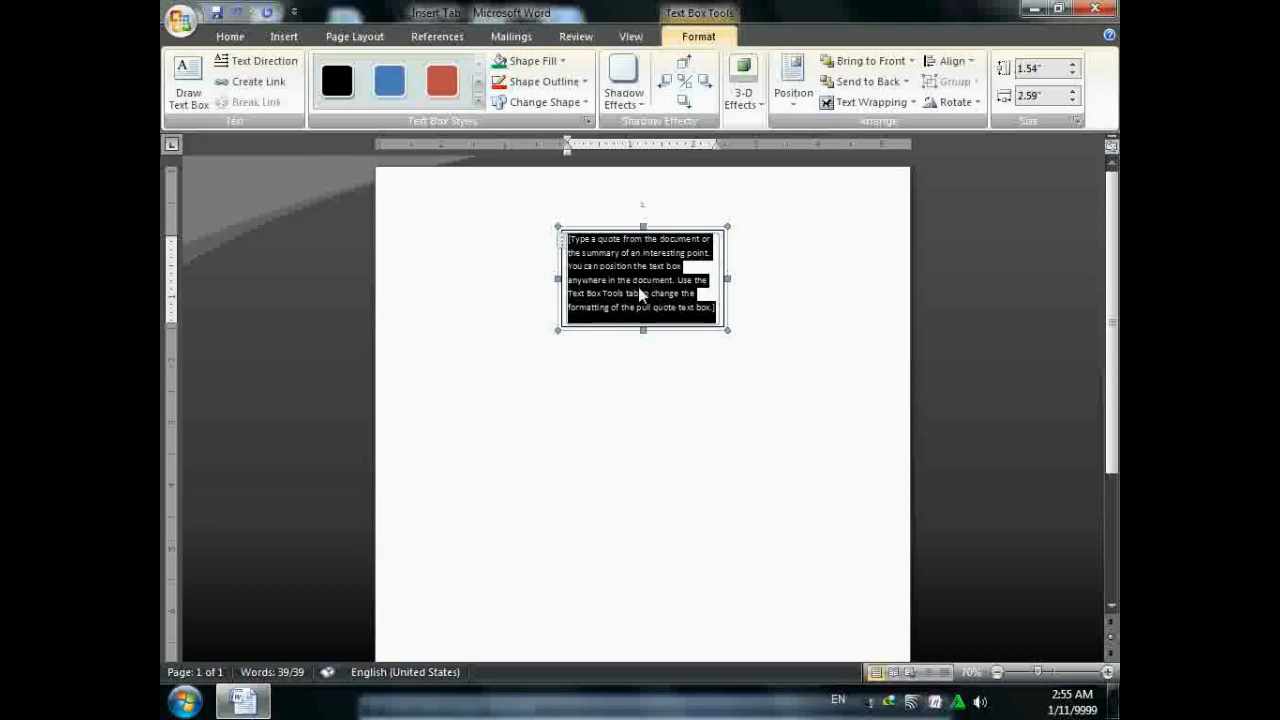
key(Delete)
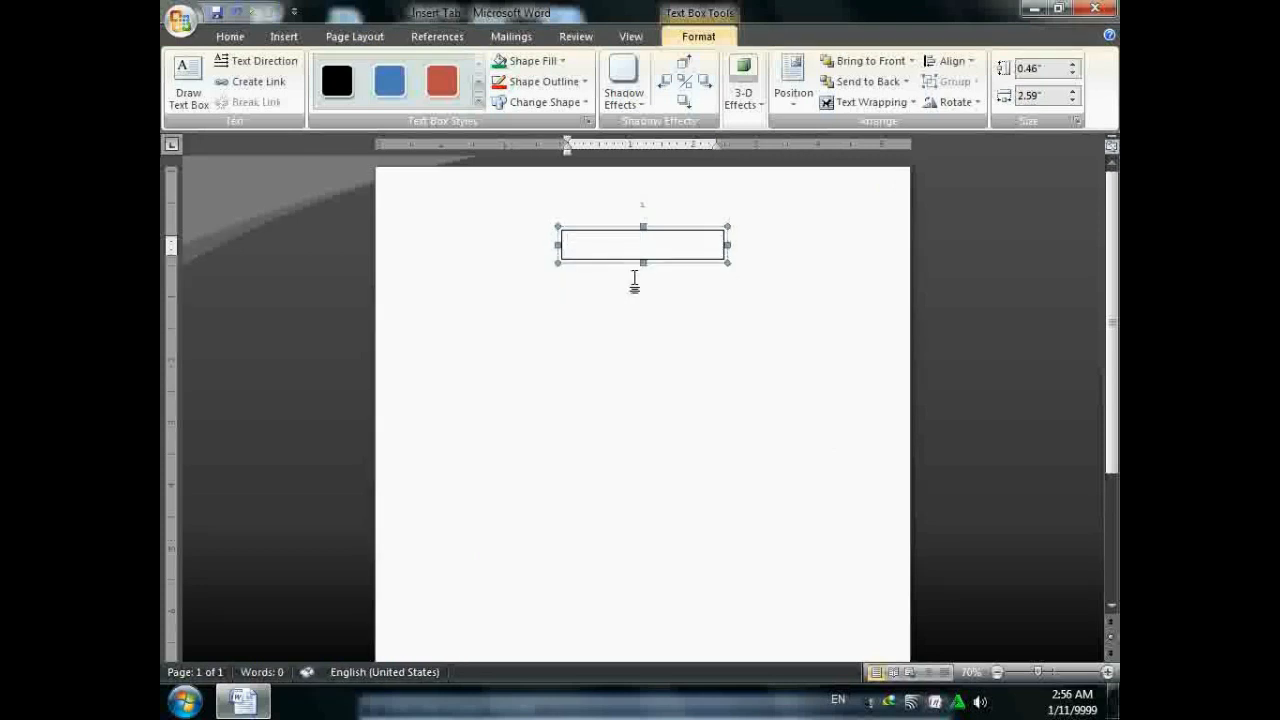
click(1073, 64)
click(1073, 64)
click(1073, 64)
click(1073, 64)
double_click(1073, 64)
double_click(1073, 64)
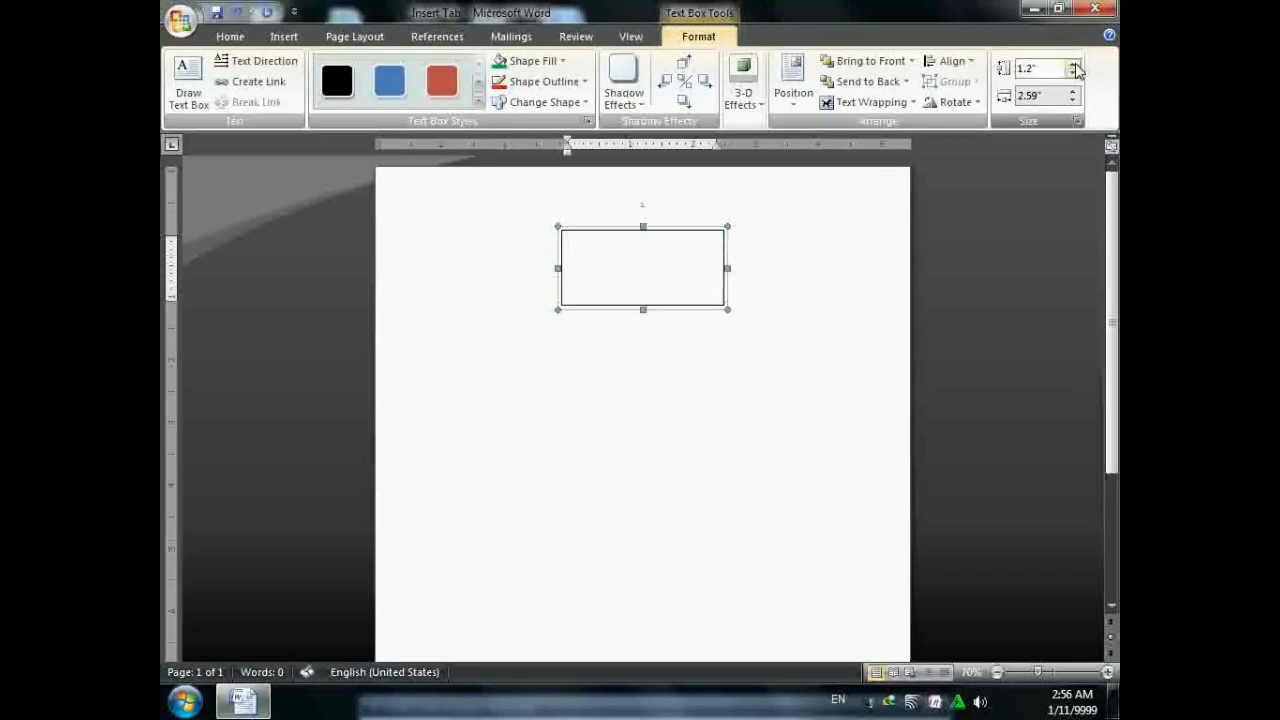
click(1073, 64)
double_click(1073, 64)
double_click(1073, 64)
double_click(1073, 64)
click(1073, 64)
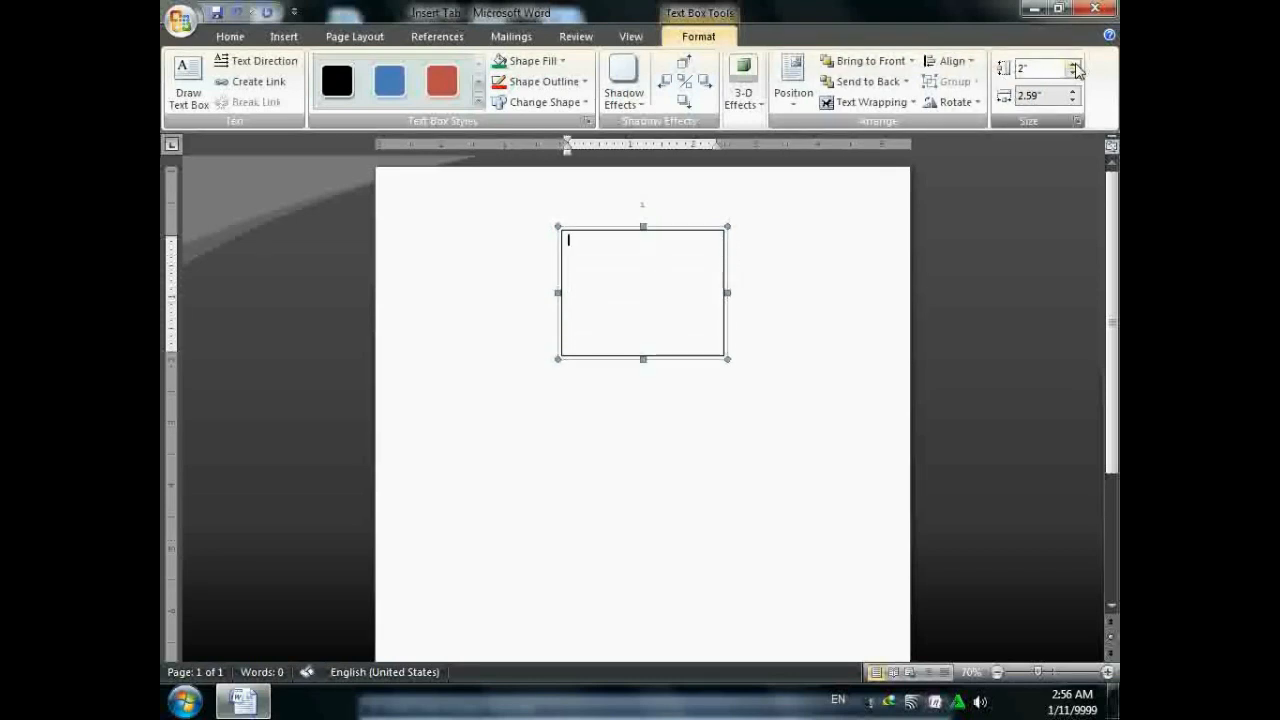
click(1073, 64)
double_click(1073, 64)
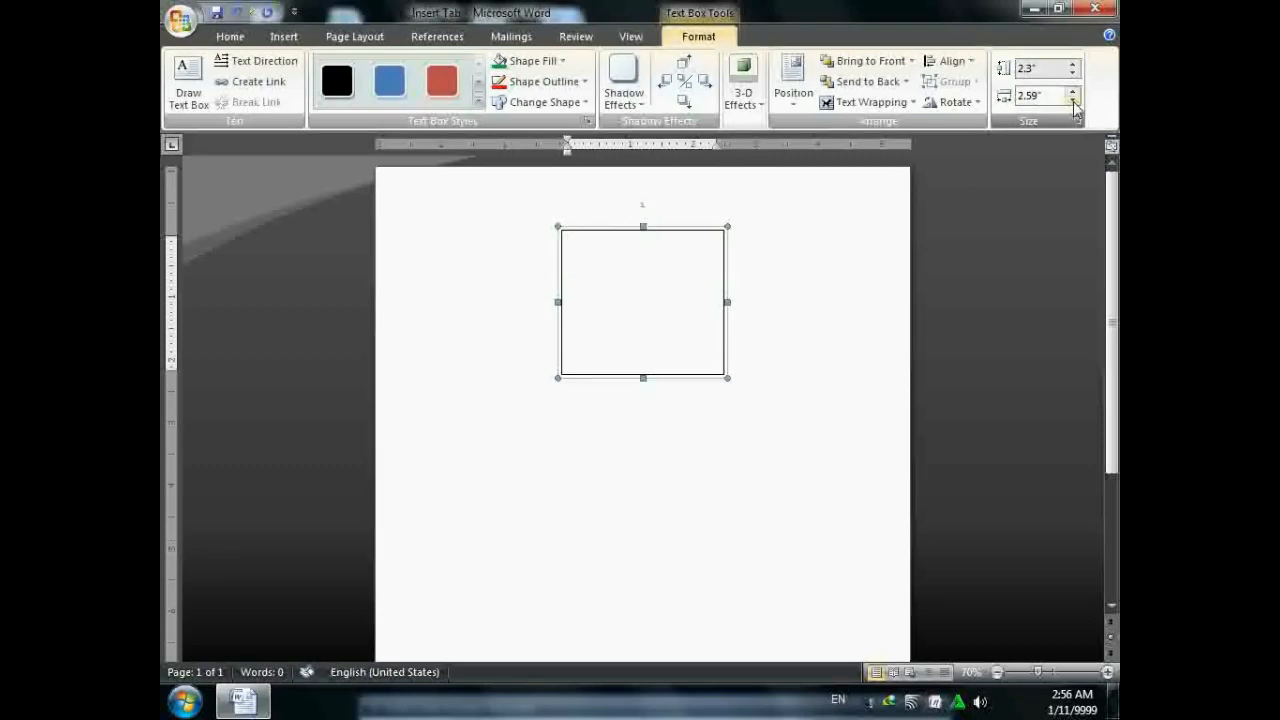
double_click(1073, 94)
double_click(1073, 94)
double_click(1073, 94)
double_click(1073, 94)
double_click(1073, 94)
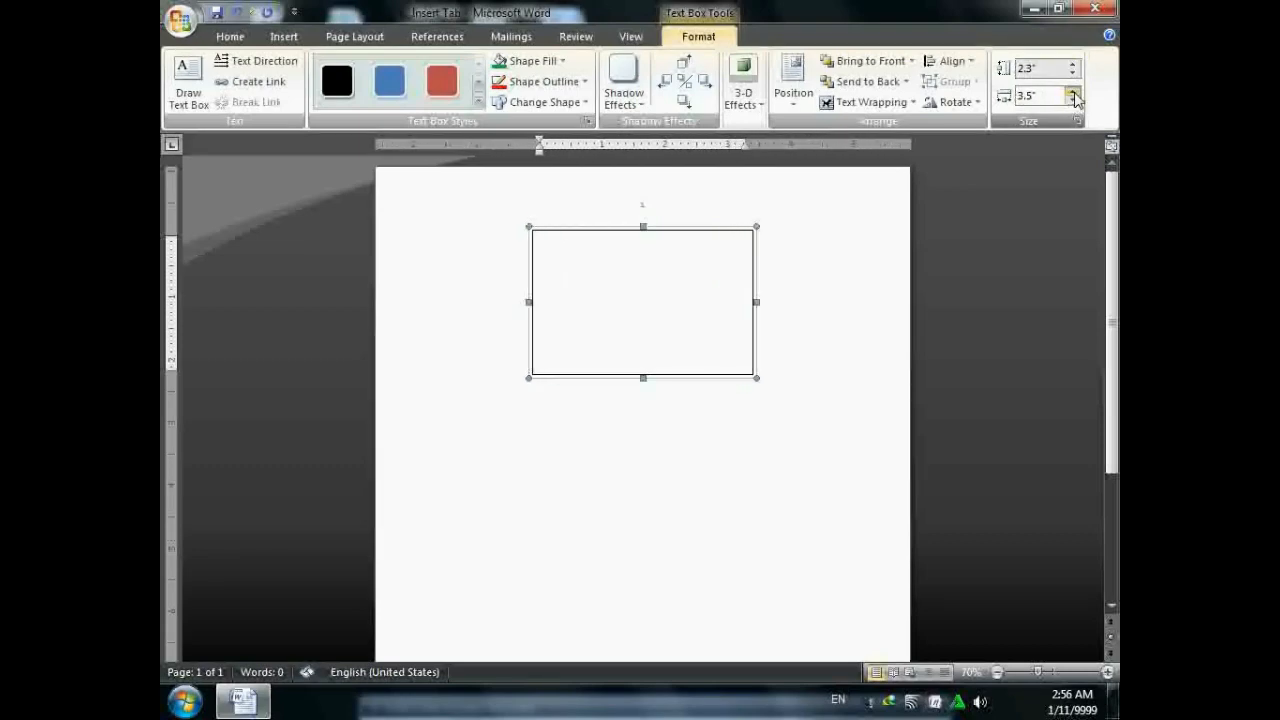
click(1073, 94)
click(1073, 99)
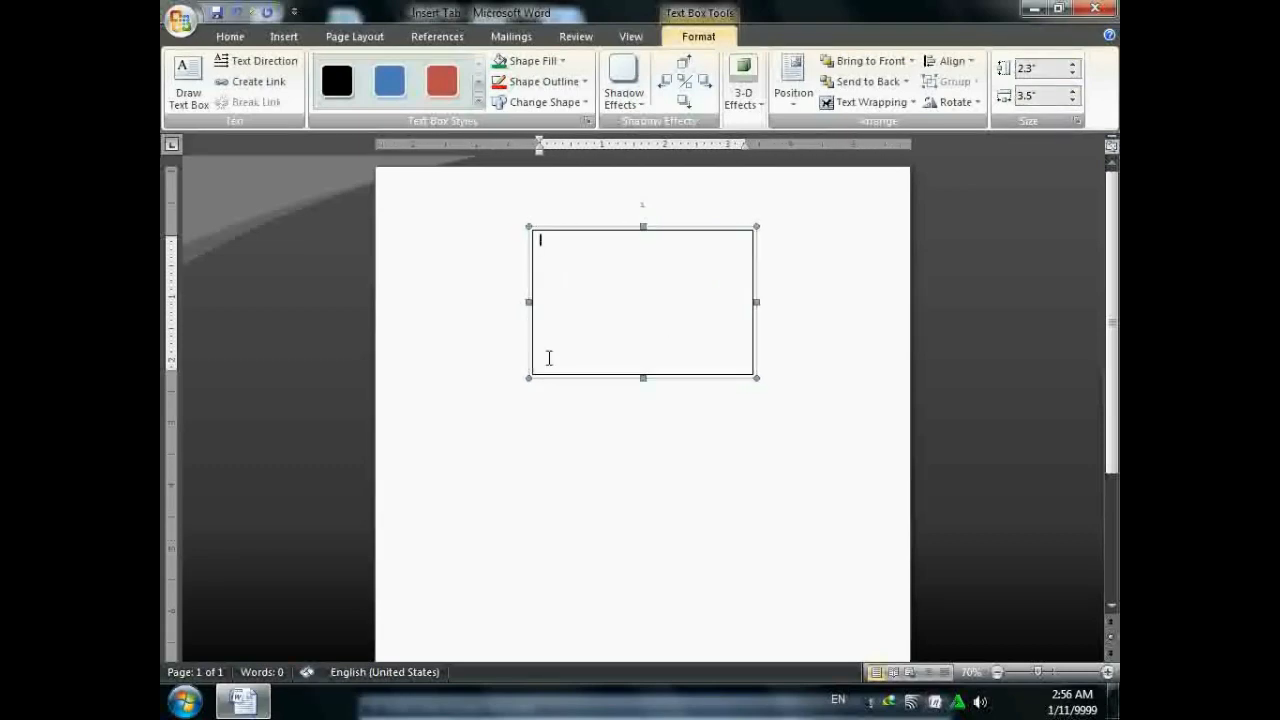
click(622, 228)
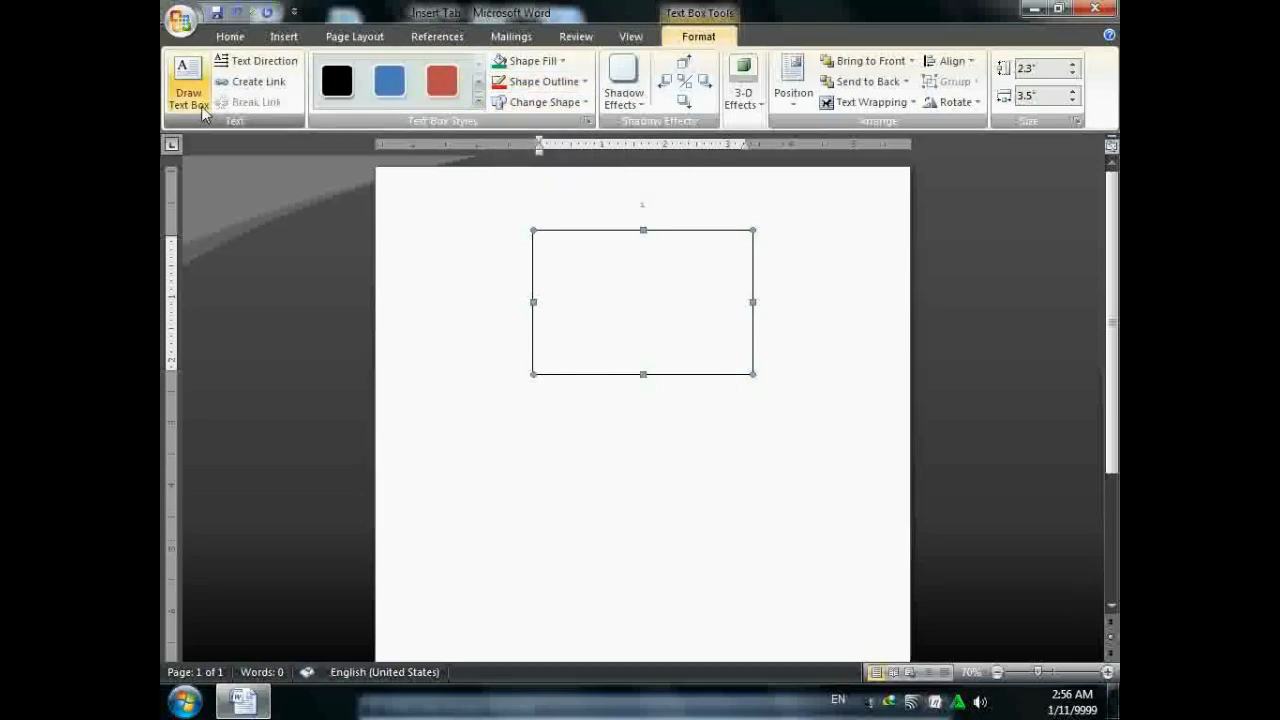
click(283, 40)
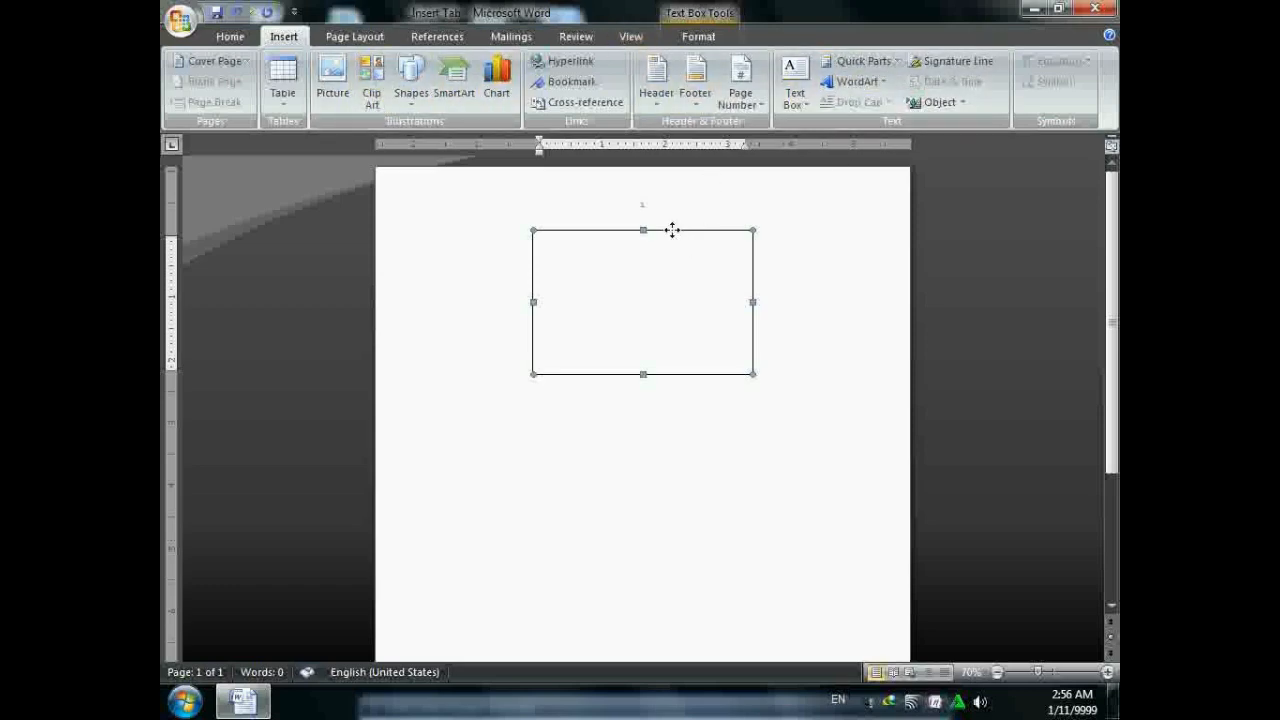
key(Delete)
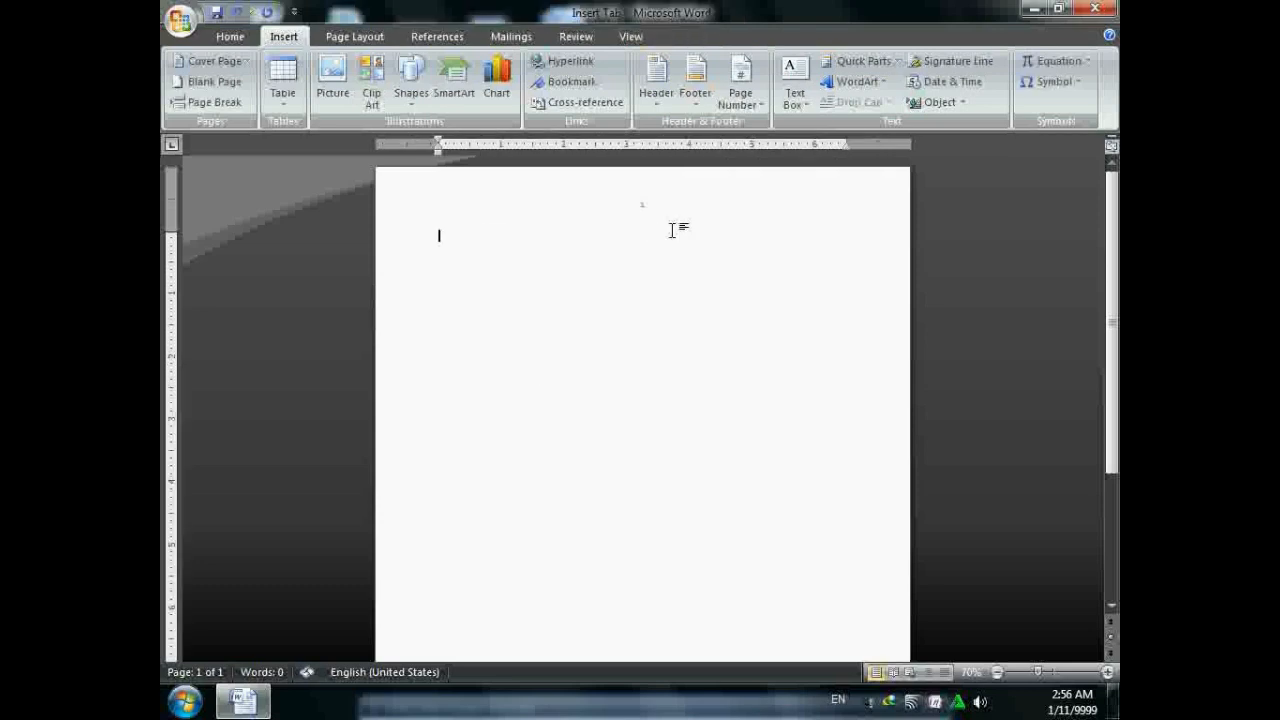
- Insert an arched WordArt and replace its placeholder with a person's name
click(842, 84)
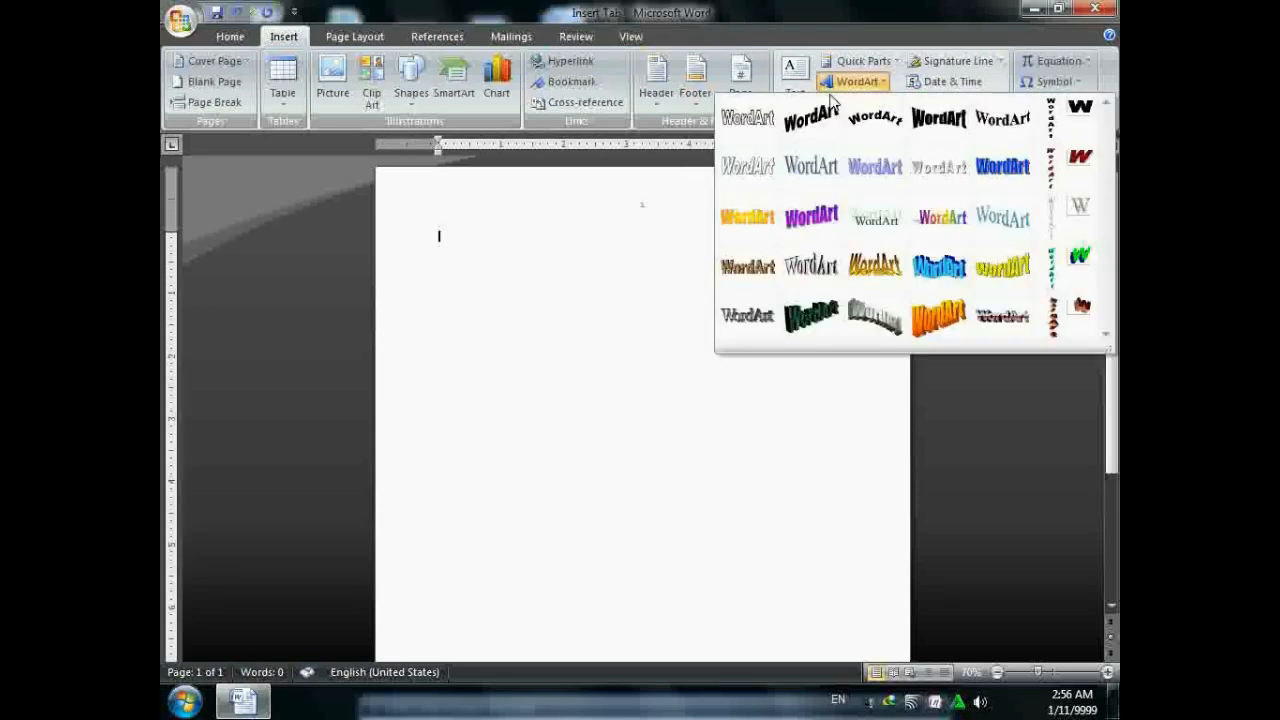
click(874, 127)
click(757, 501)
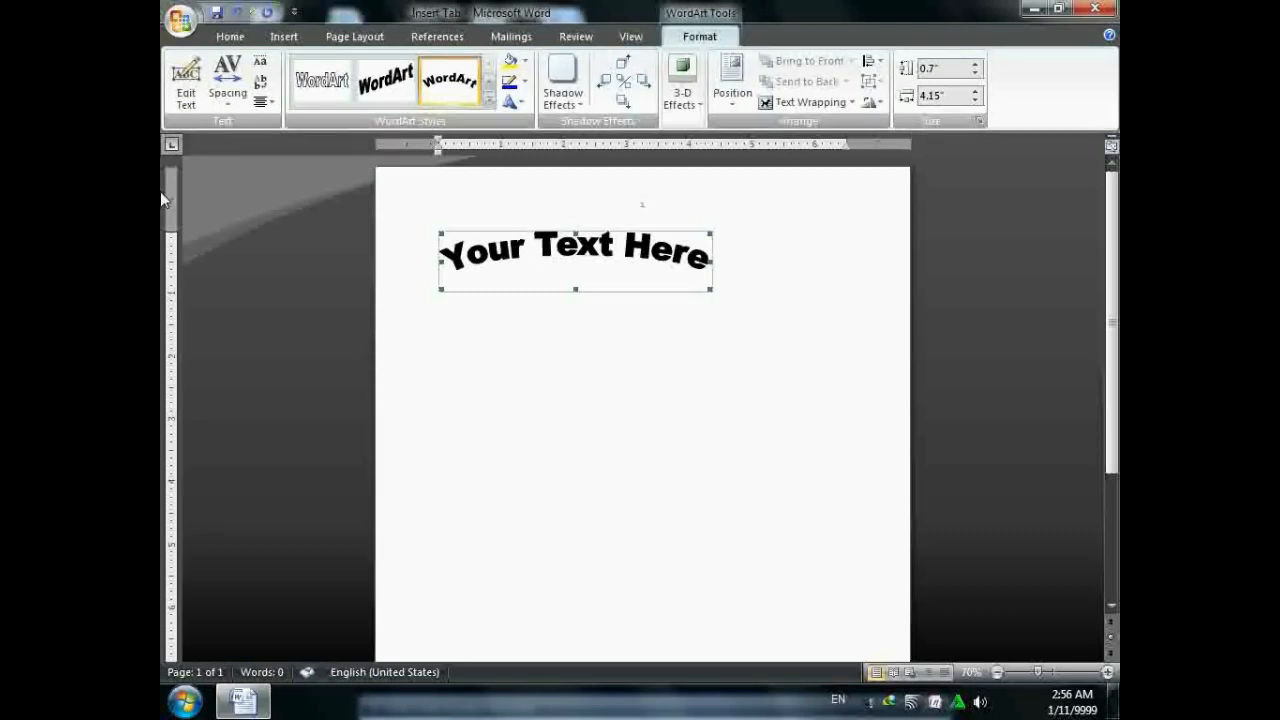
click(186, 100)
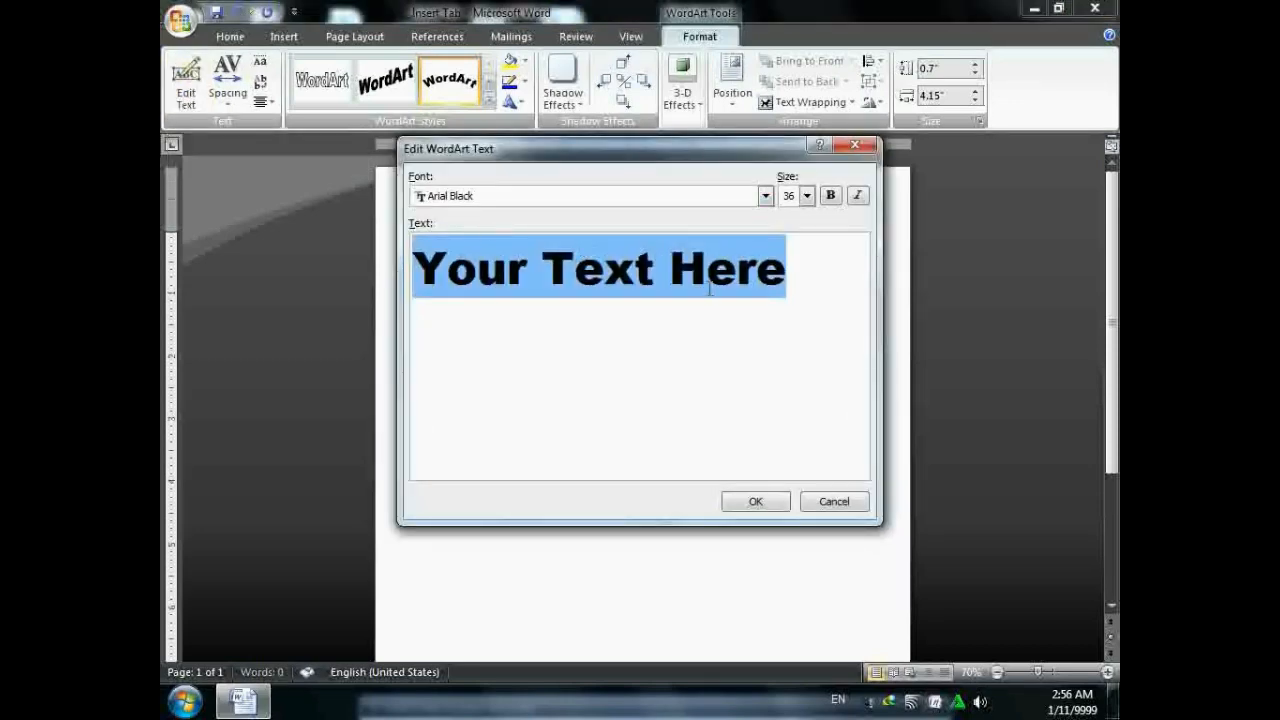
key(BackSpace)
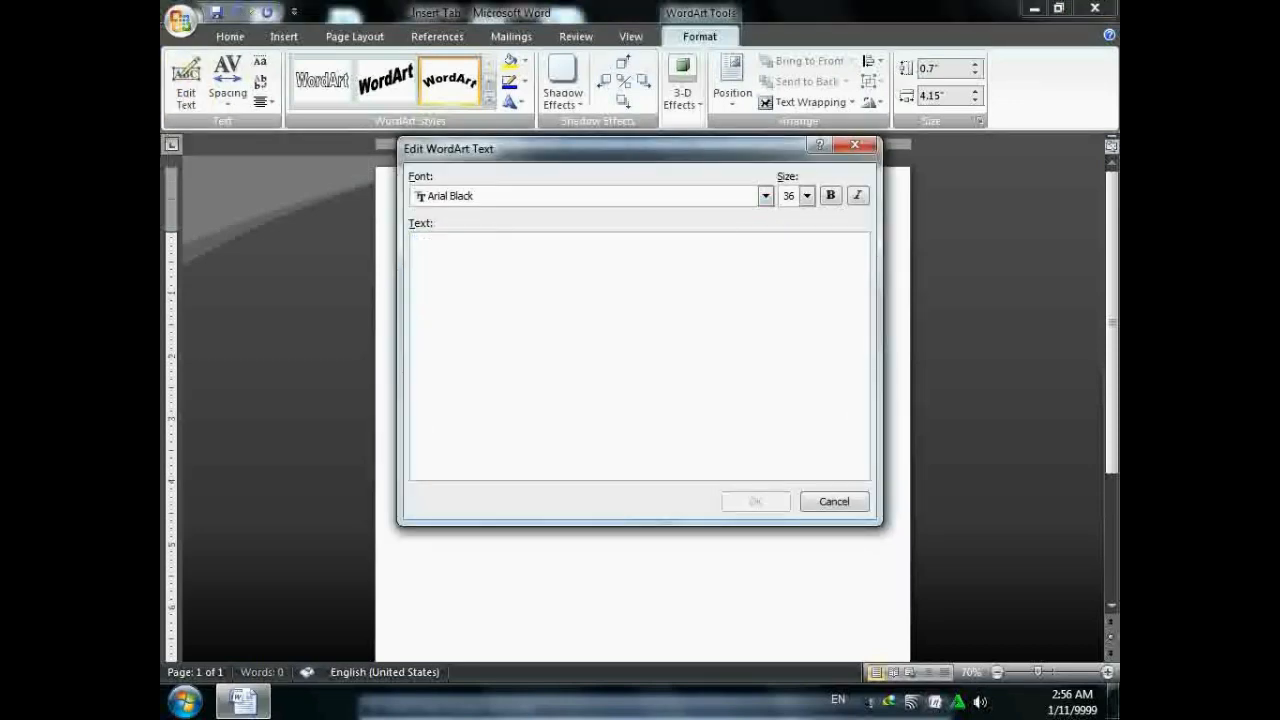
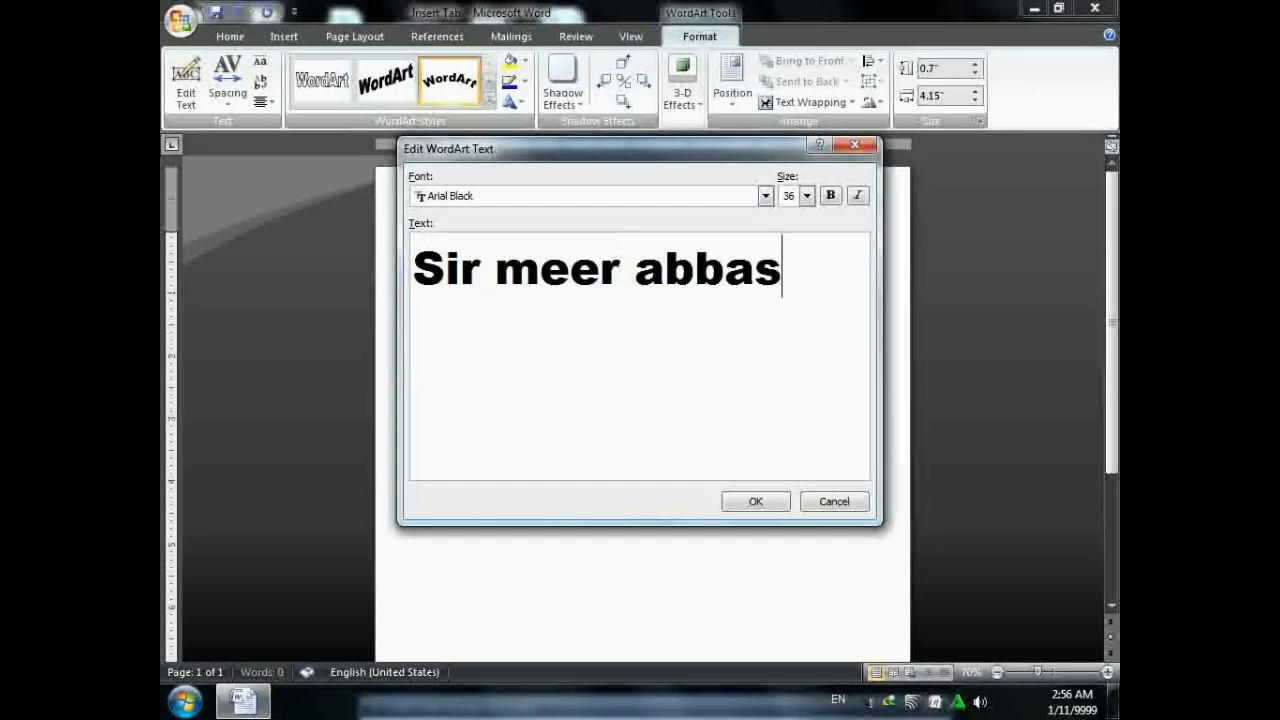
- Set the WordArt text to Arial 18 without bold or italic, and apply a rainbow style
click(765, 196)
click(669, 283)
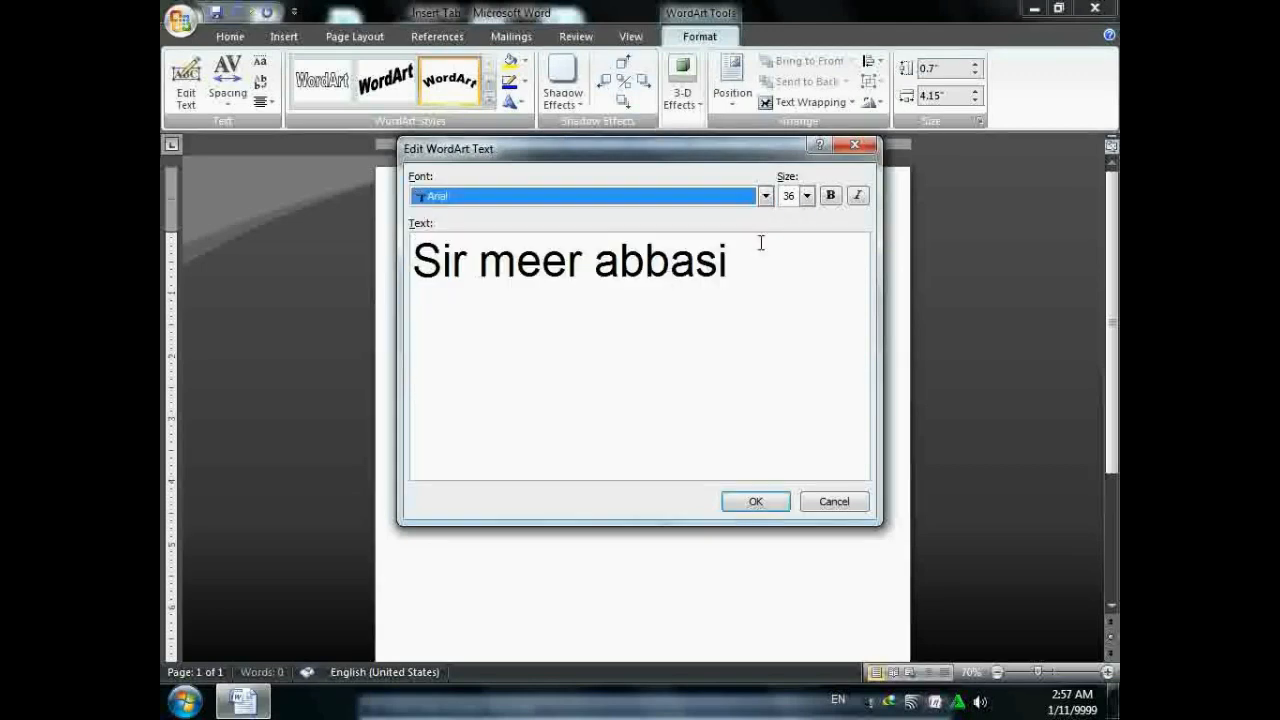
click(806, 196)
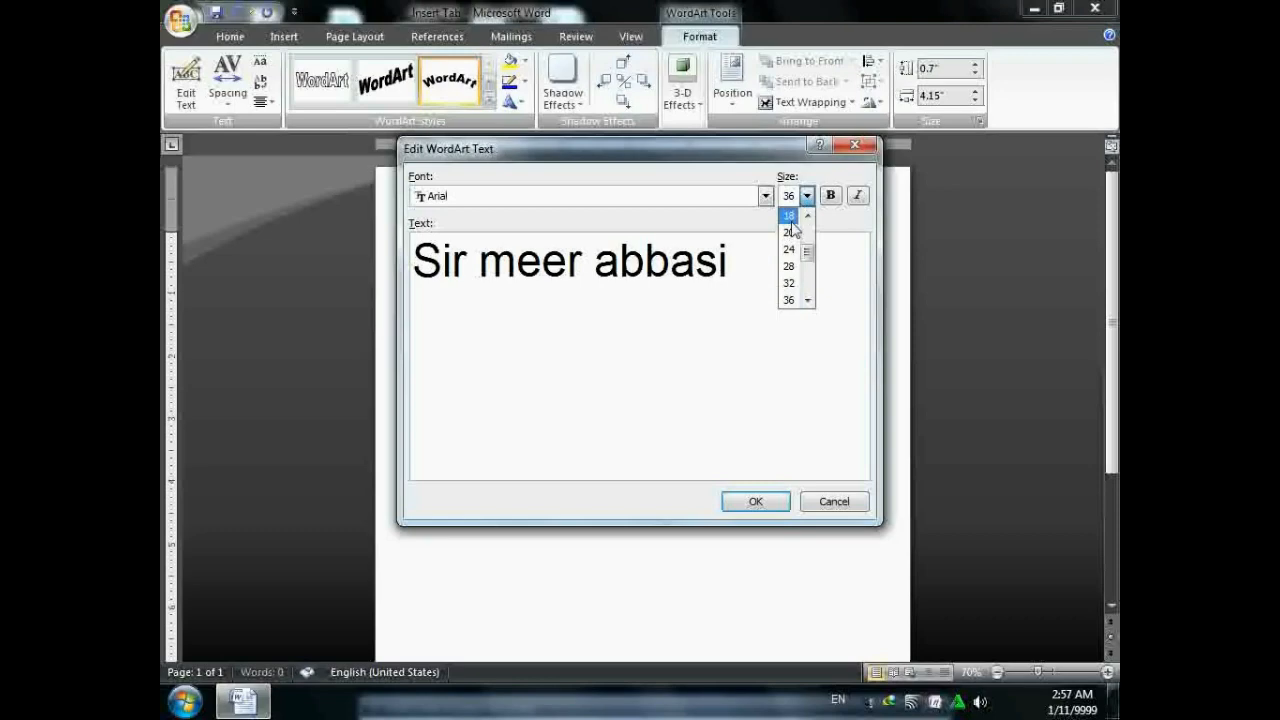
click(792, 228)
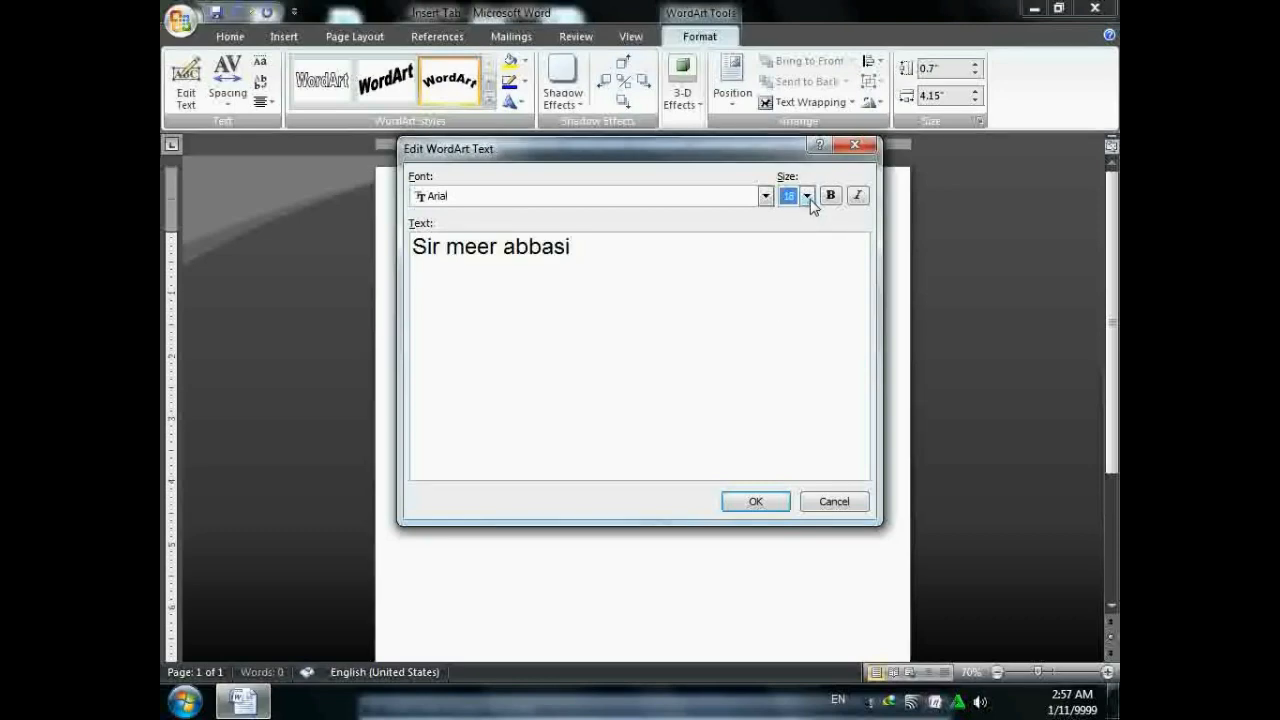
click(830, 197)
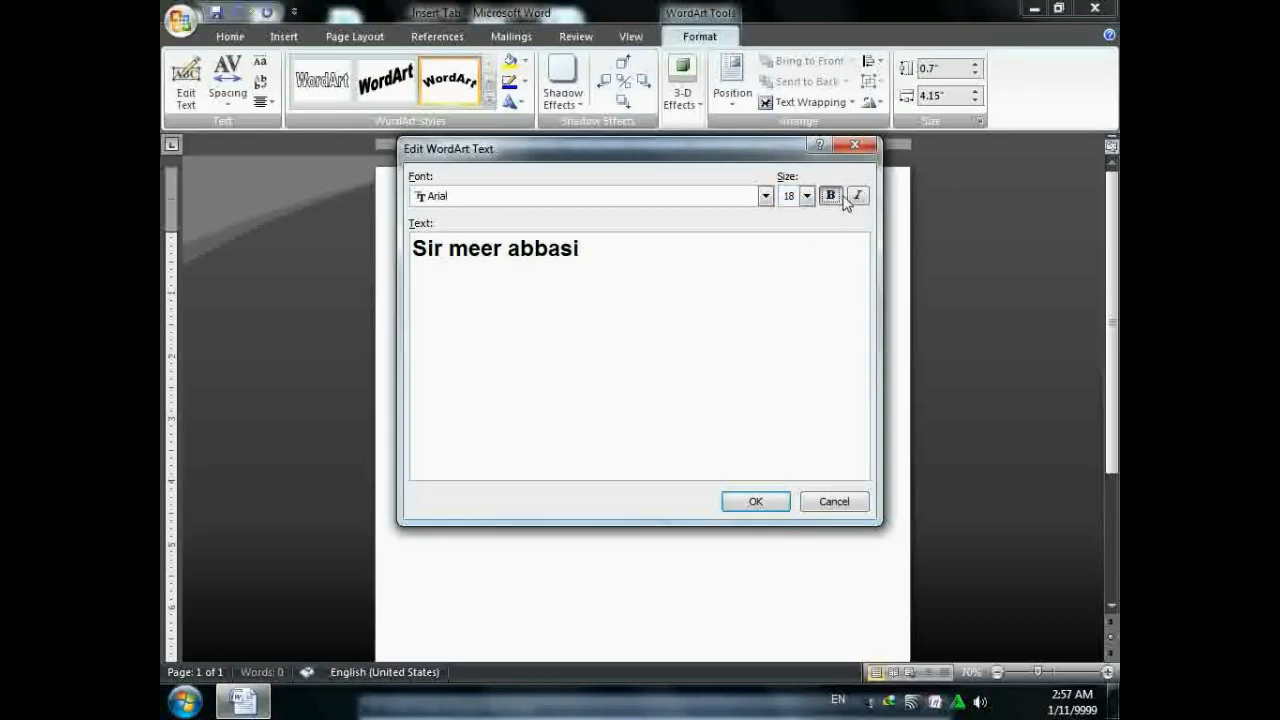
click(857, 196)
click(830, 196)
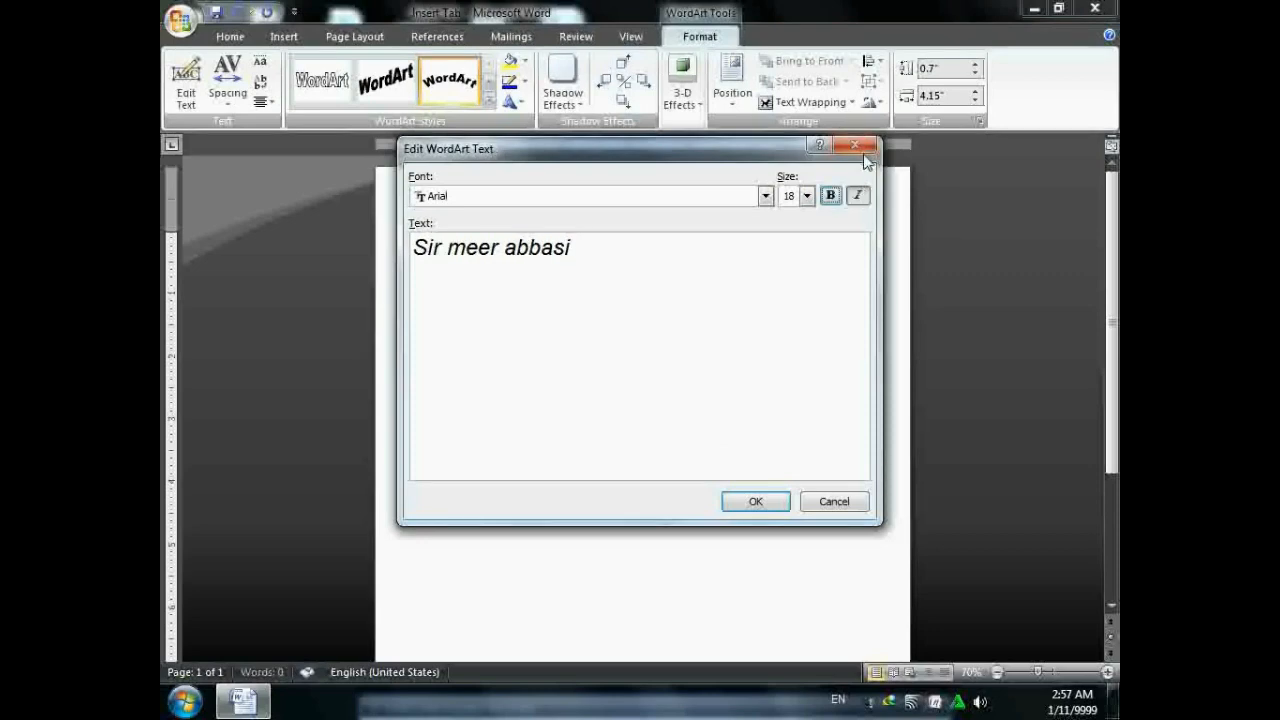
click(858, 196)
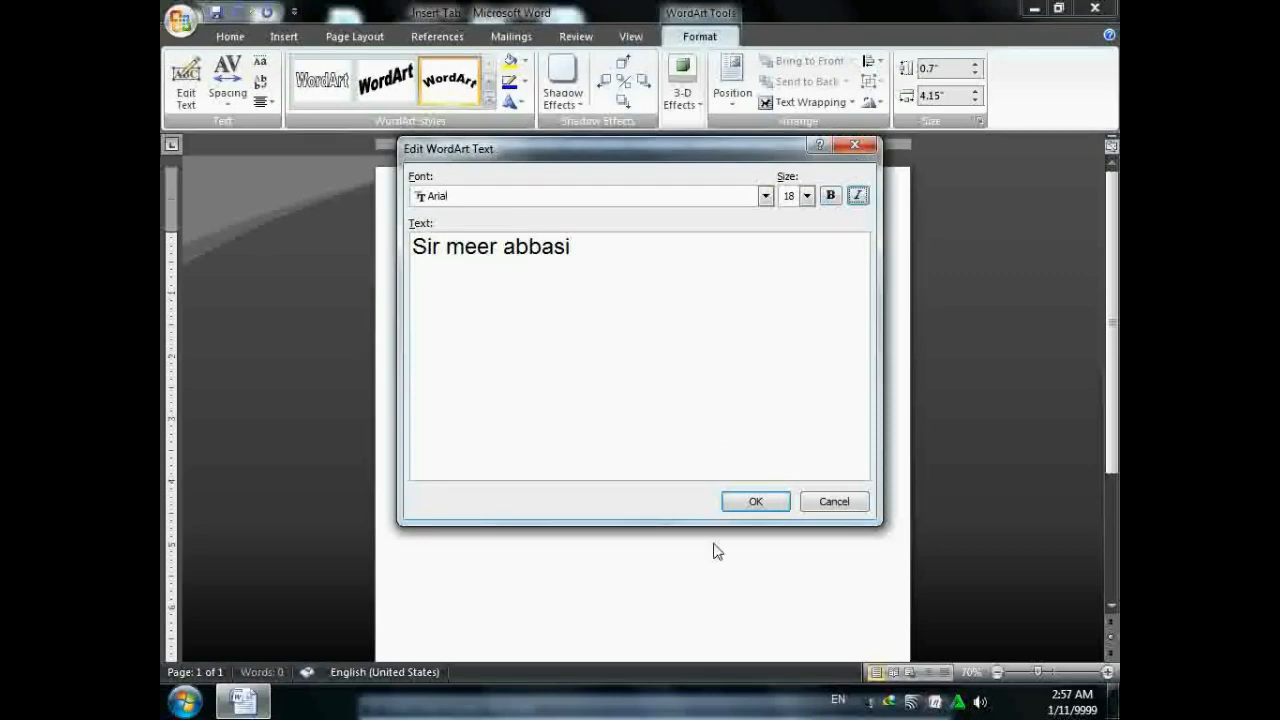
click(770, 501)
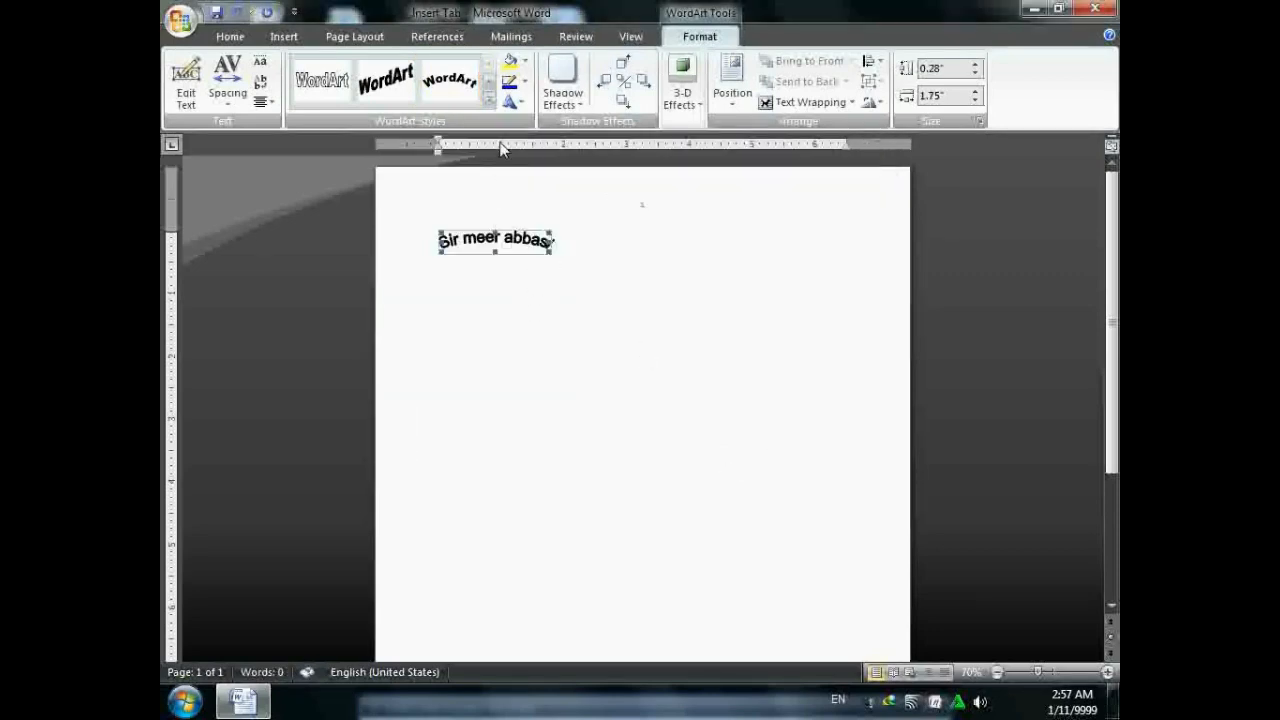
click(489, 101)
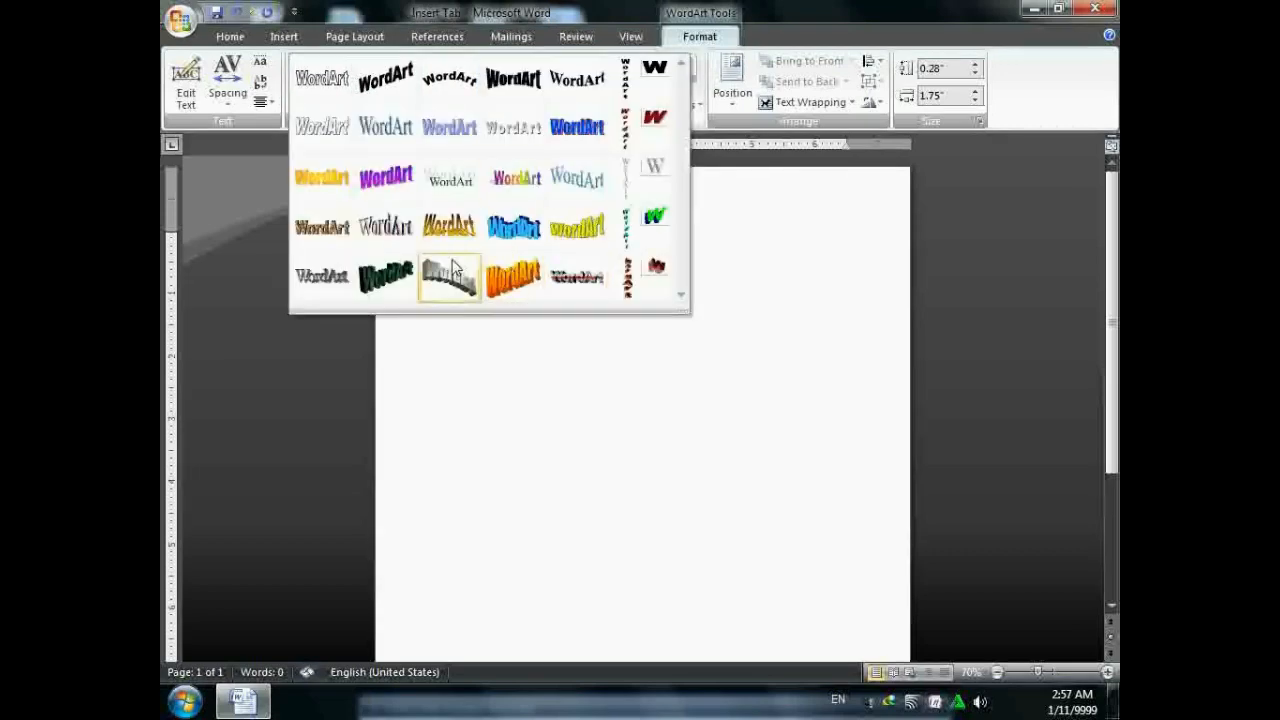
click(518, 185)
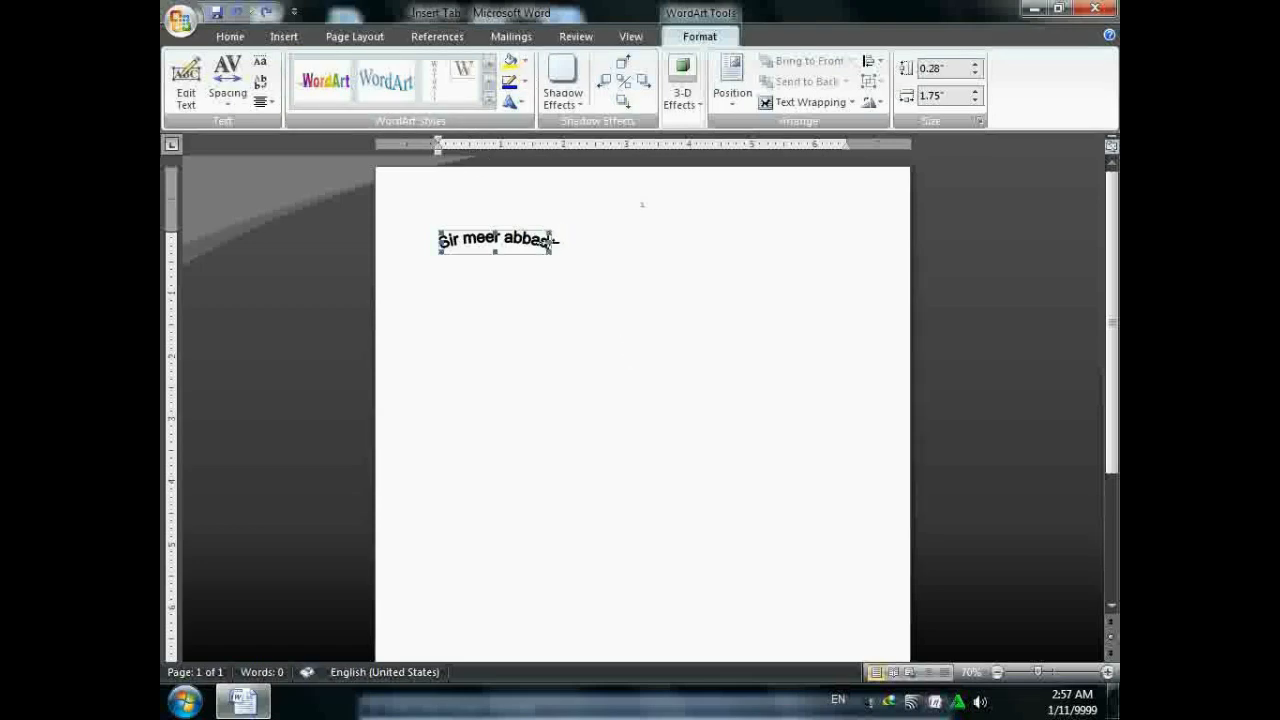
- Widen the WordArt to 3.93", change its fill and give it an orange outline
drag(663, 240, 694, 241)
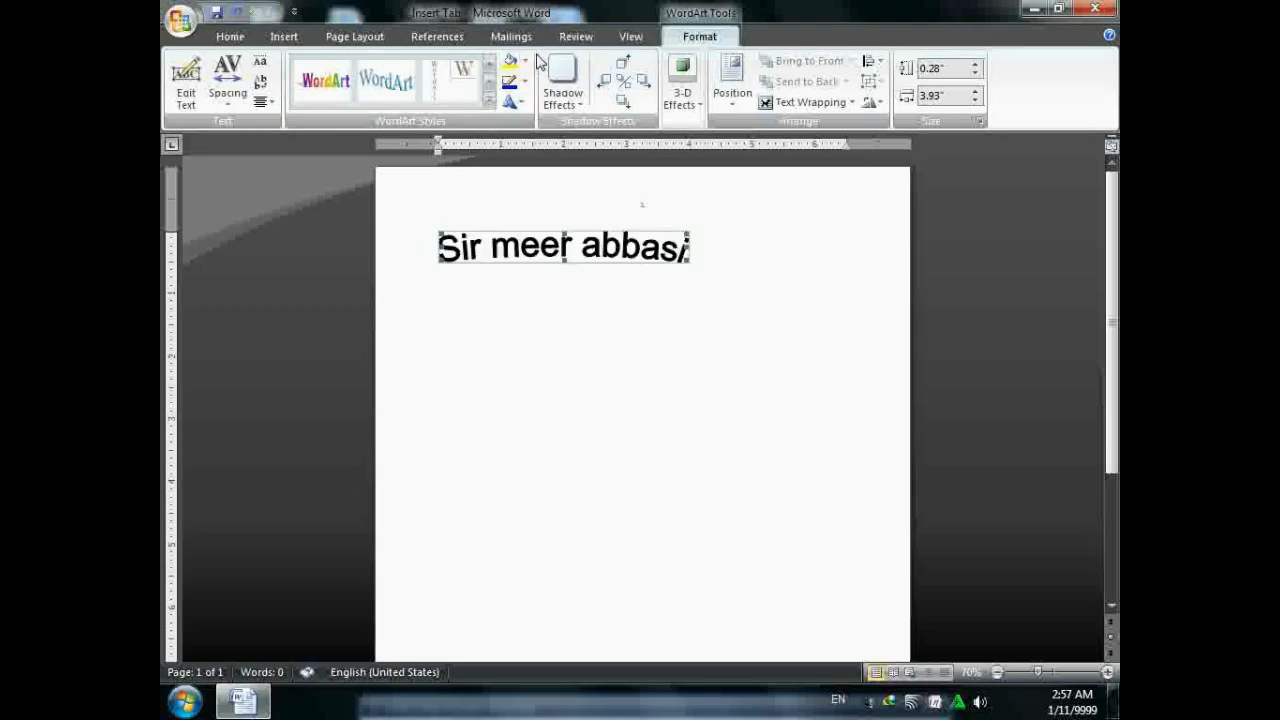
click(512, 62)
click(524, 82)
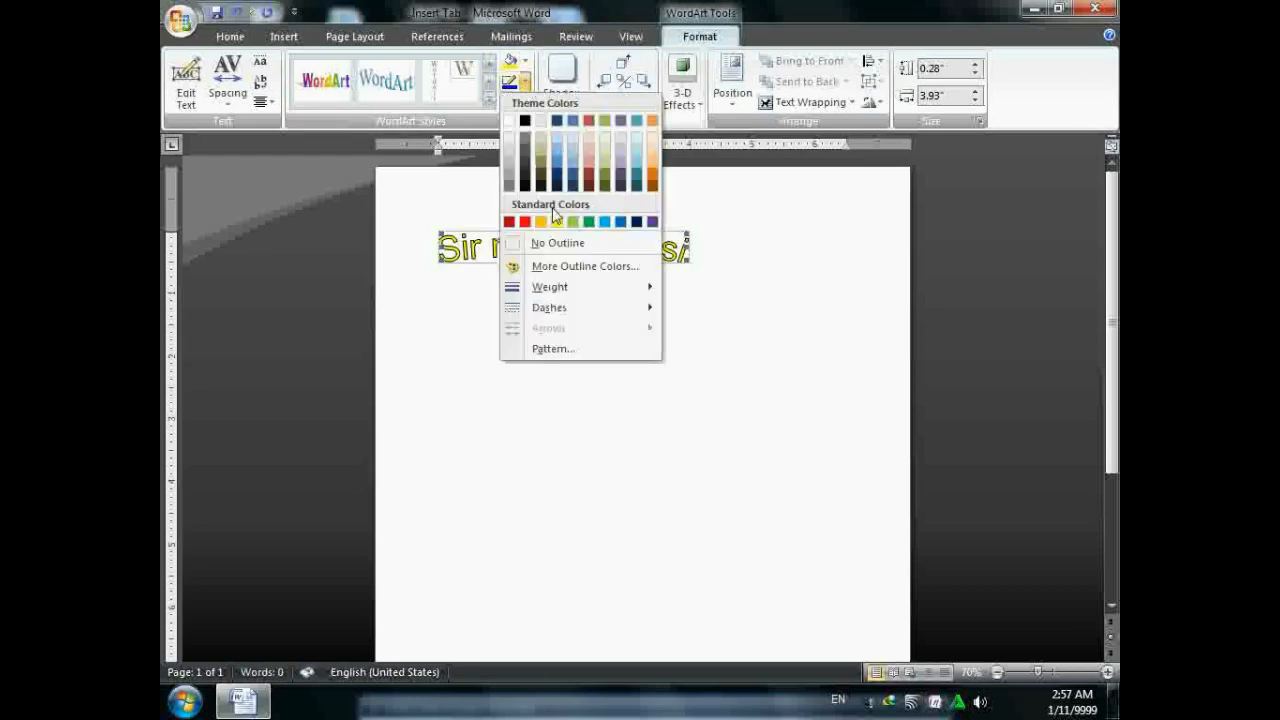
click(532, 222)
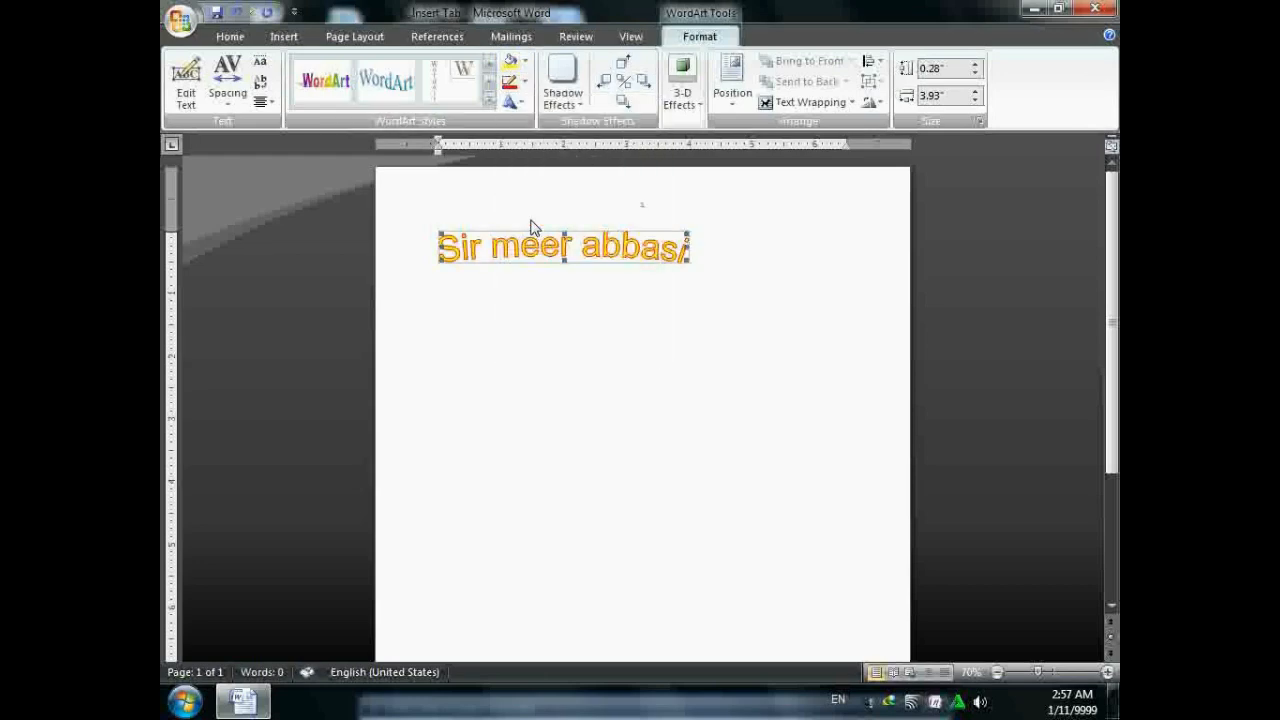
- Apply a warp shape to the WordArt, then switch to a different warp
click(511, 103)
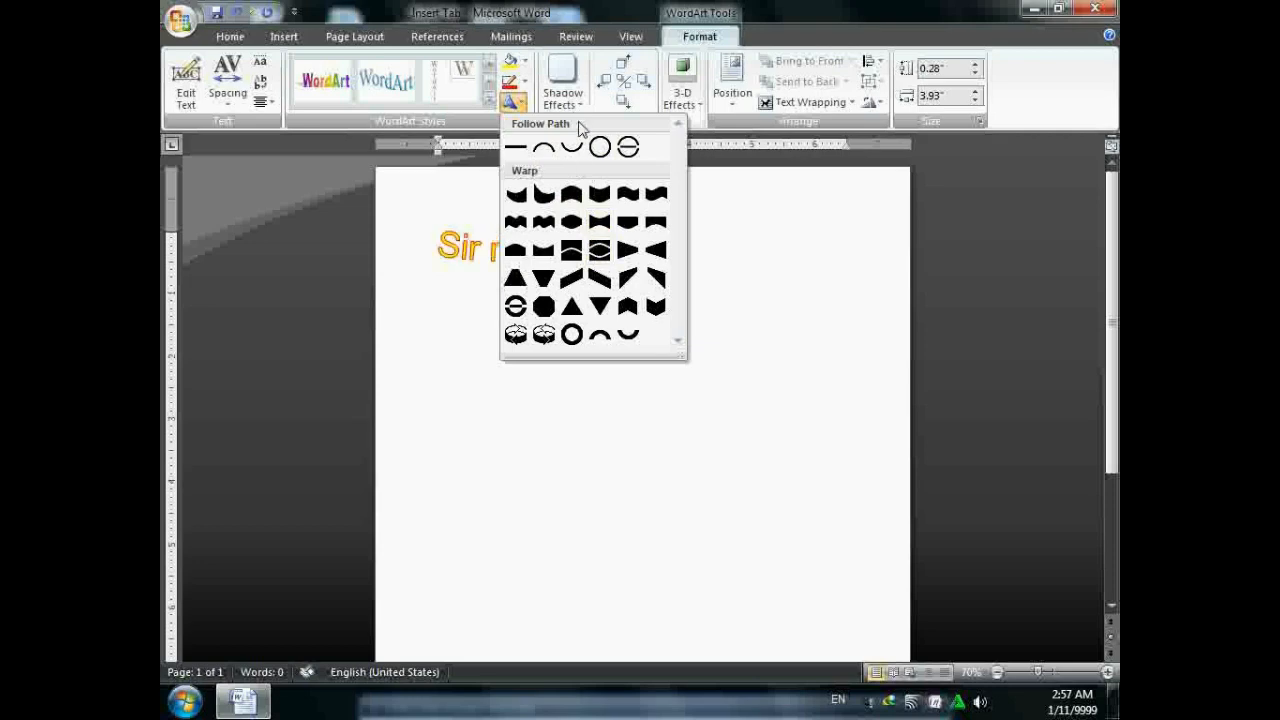
click(539, 251)
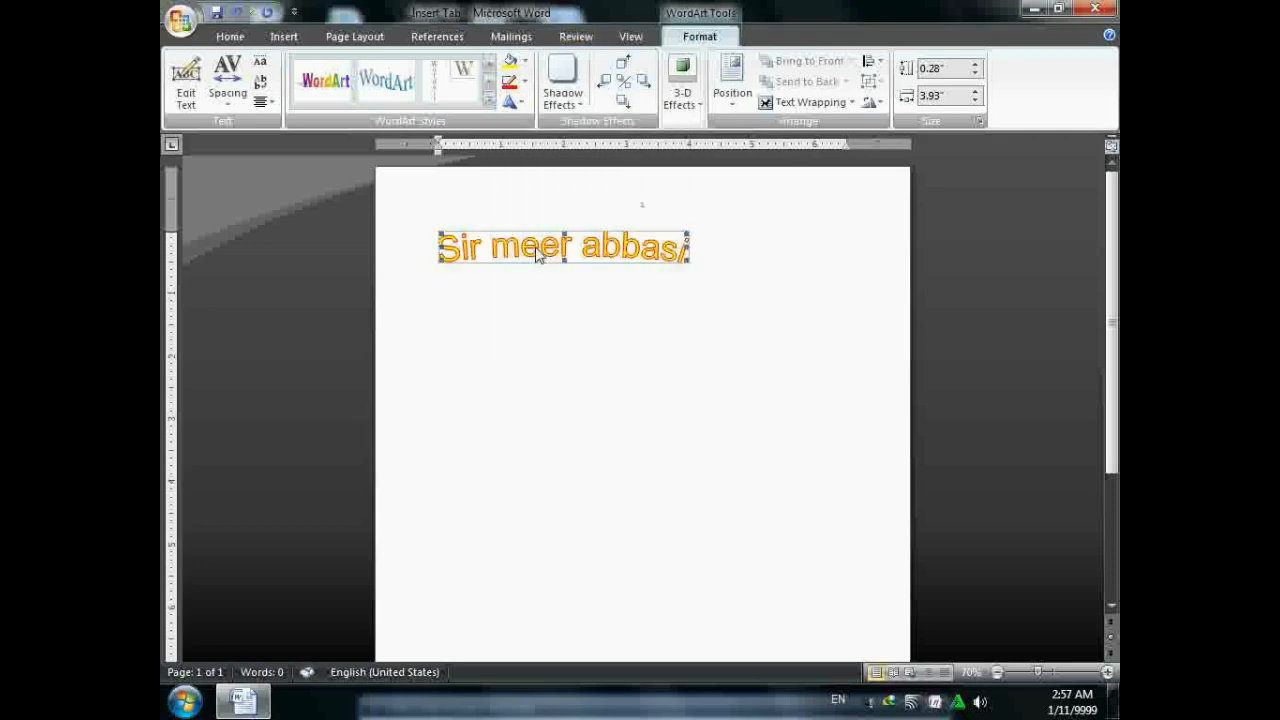
click(514, 102)
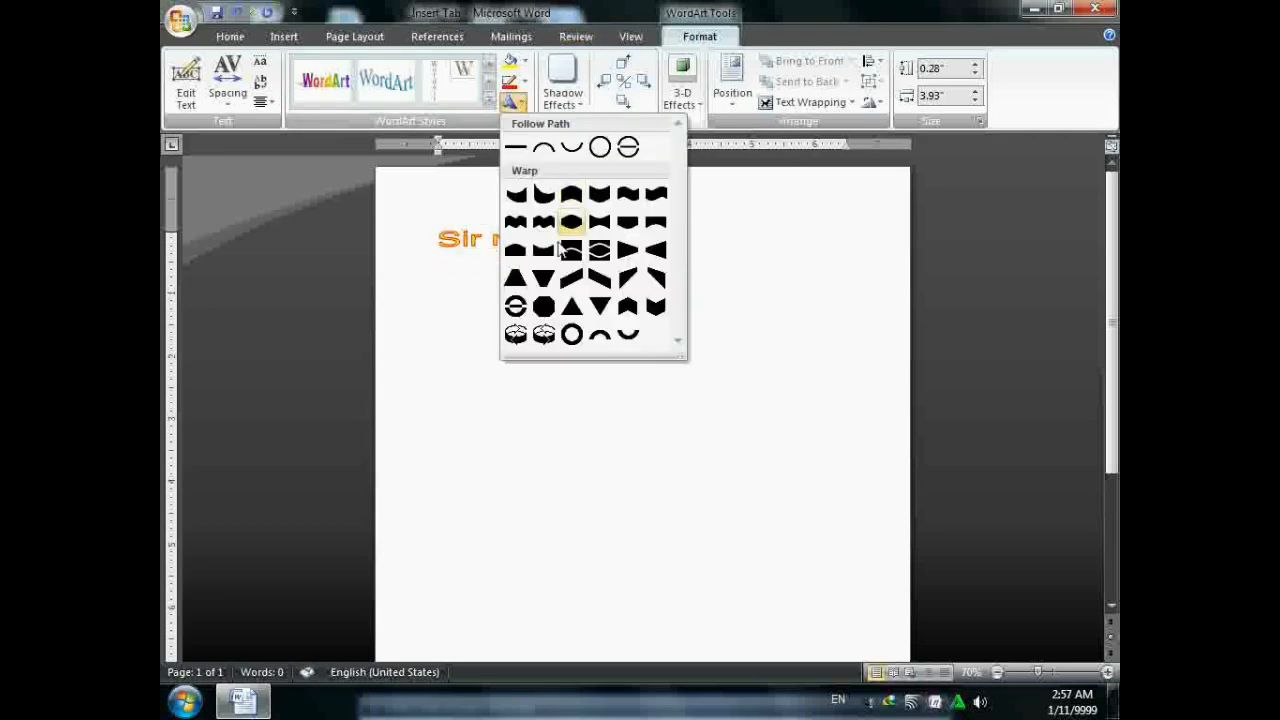
click(625, 252)
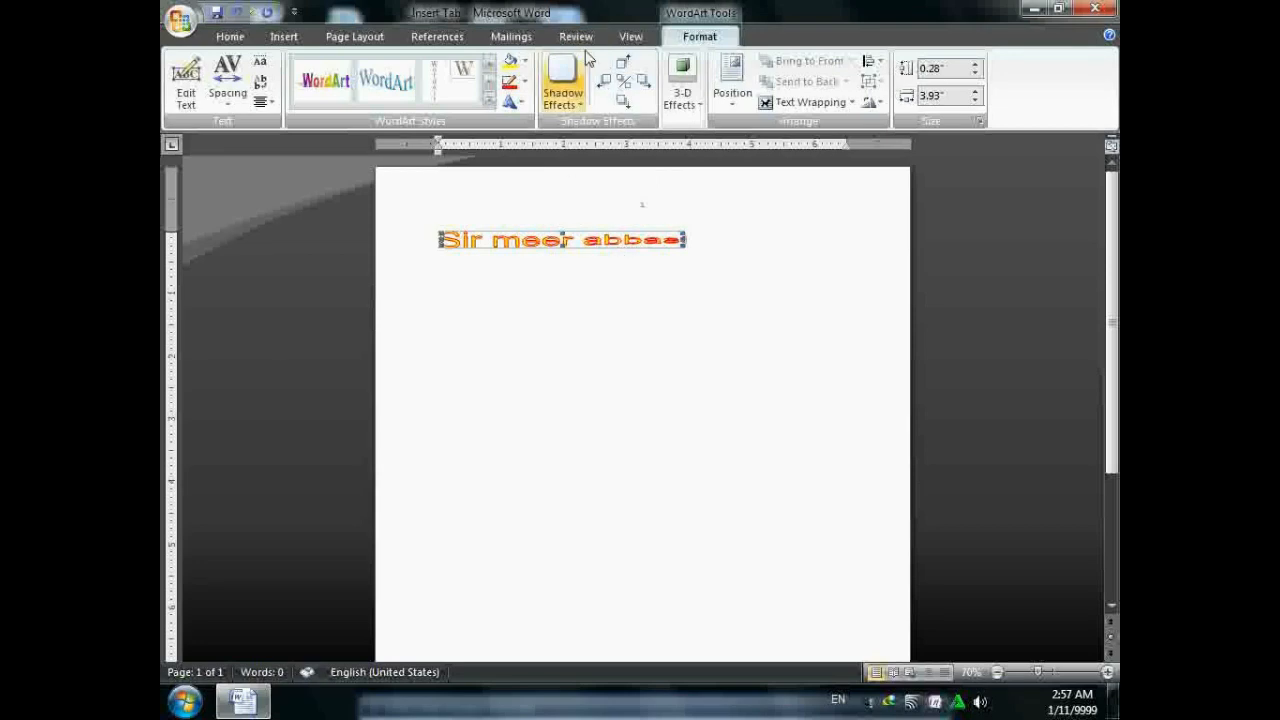
- Add a drop shadow to the WordArt and recolour the shadow
click(575, 94)
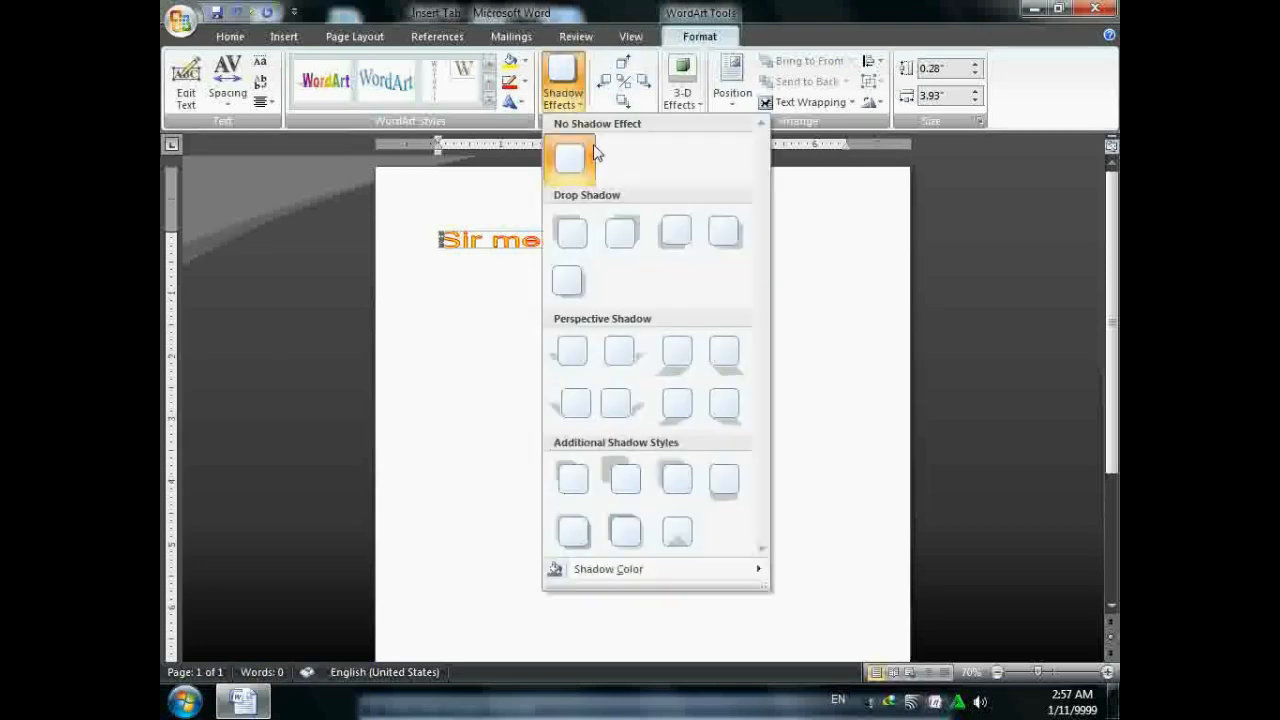
click(621, 233)
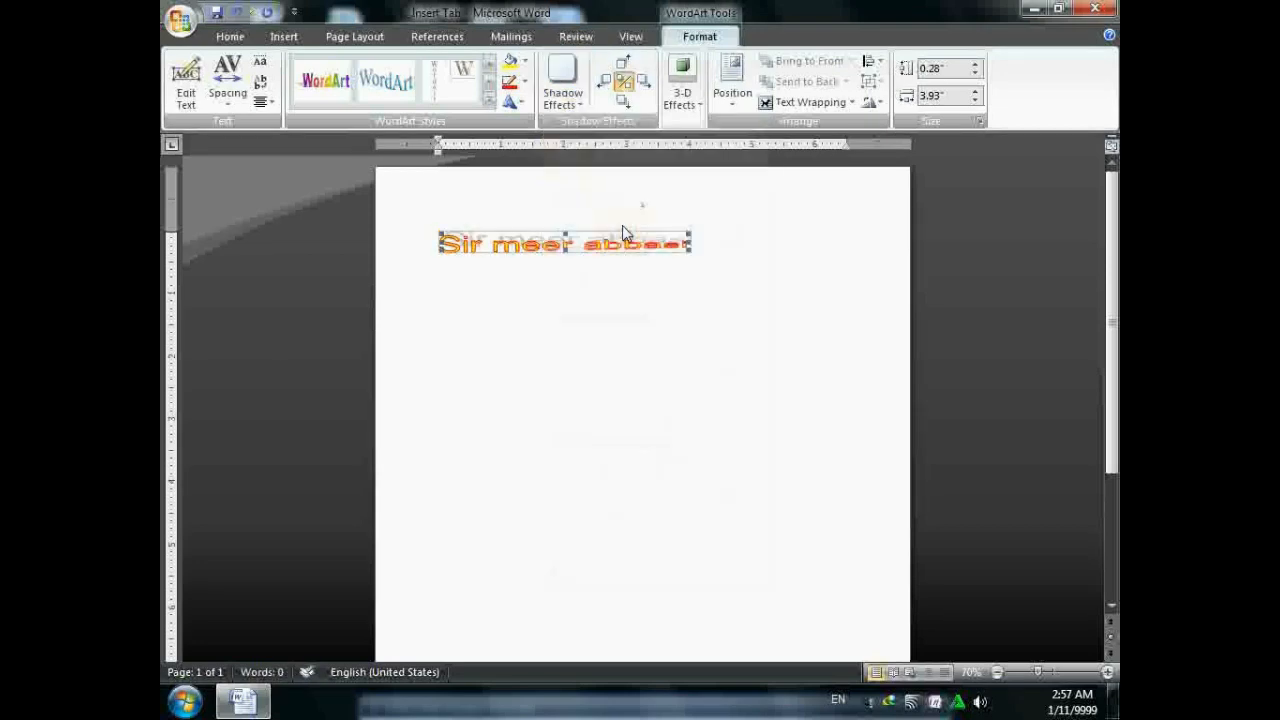
click(563, 85)
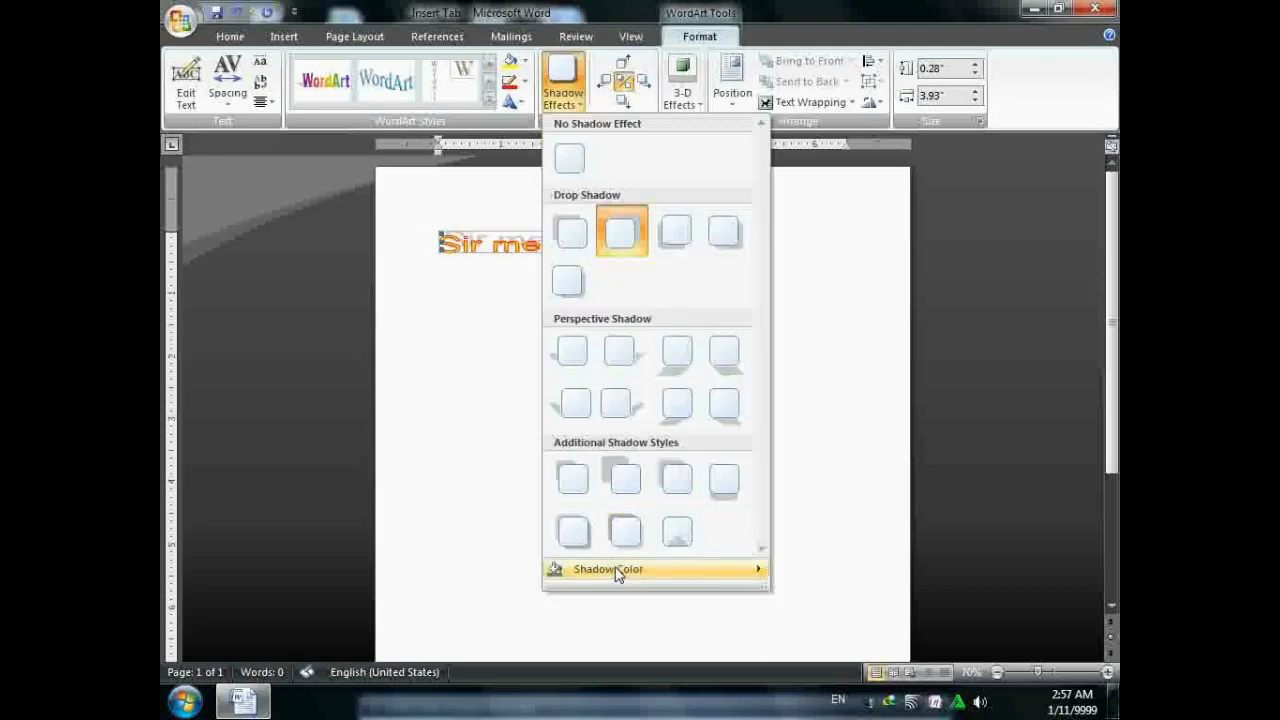
mouse_move(617, 572)
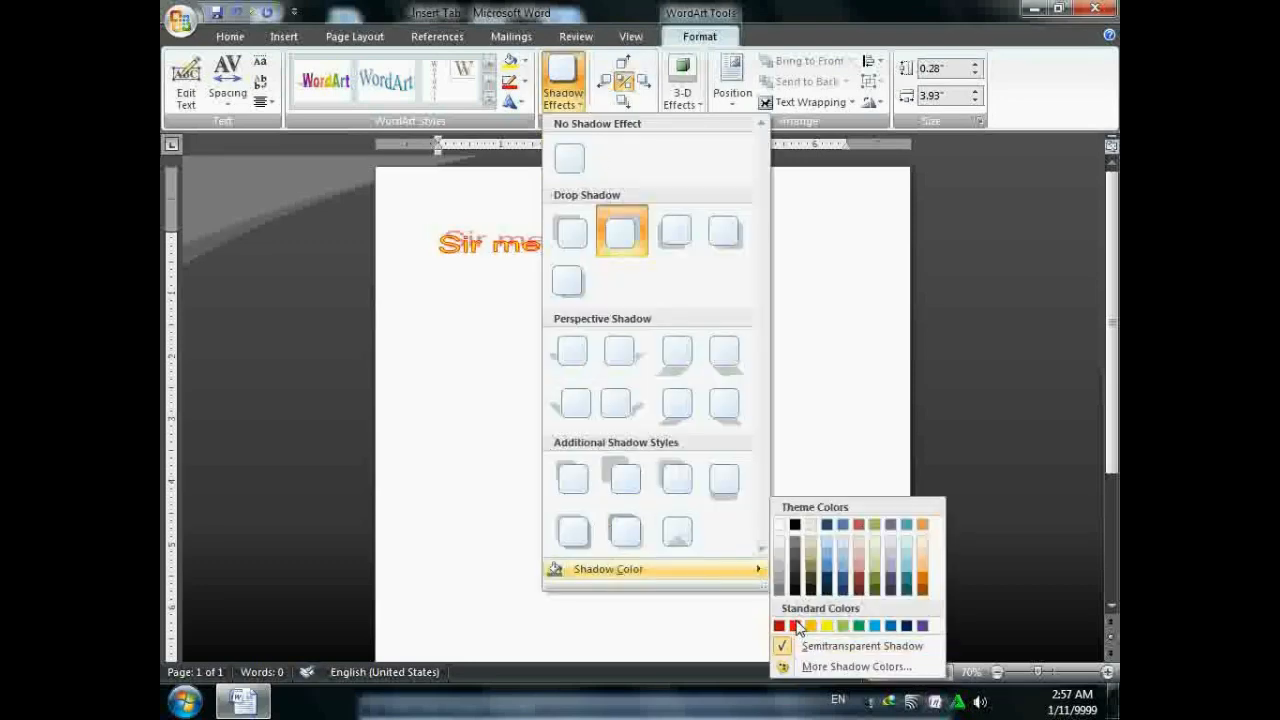
click(879, 628)
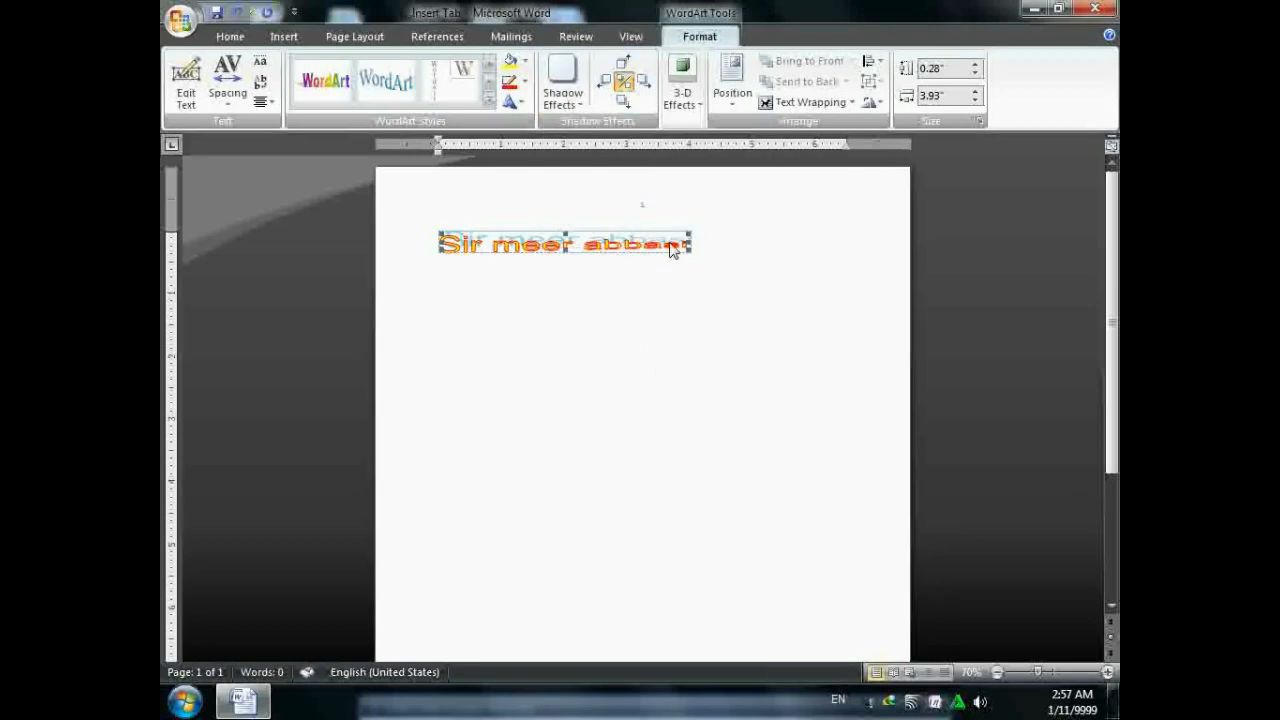
- Browse 3-D effects without applying any, then position the WordArt at the top centre
click(700, 112)
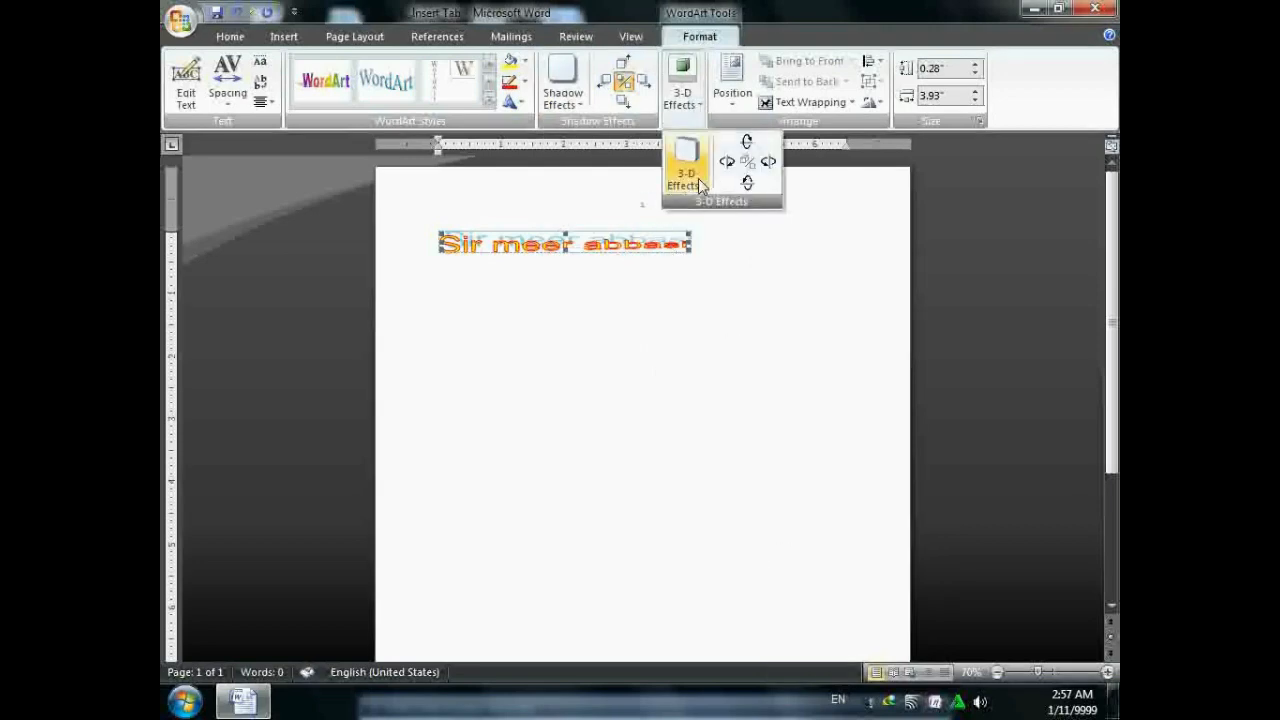
click(700, 185)
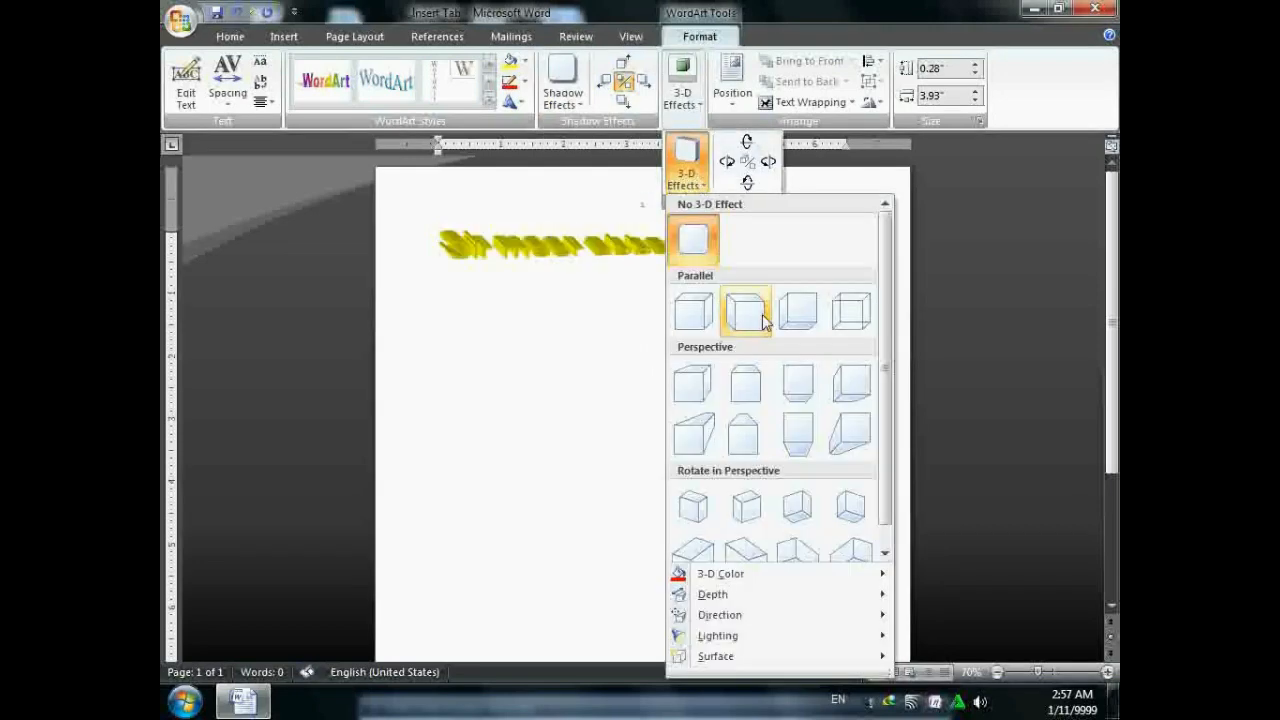
click(735, 45)
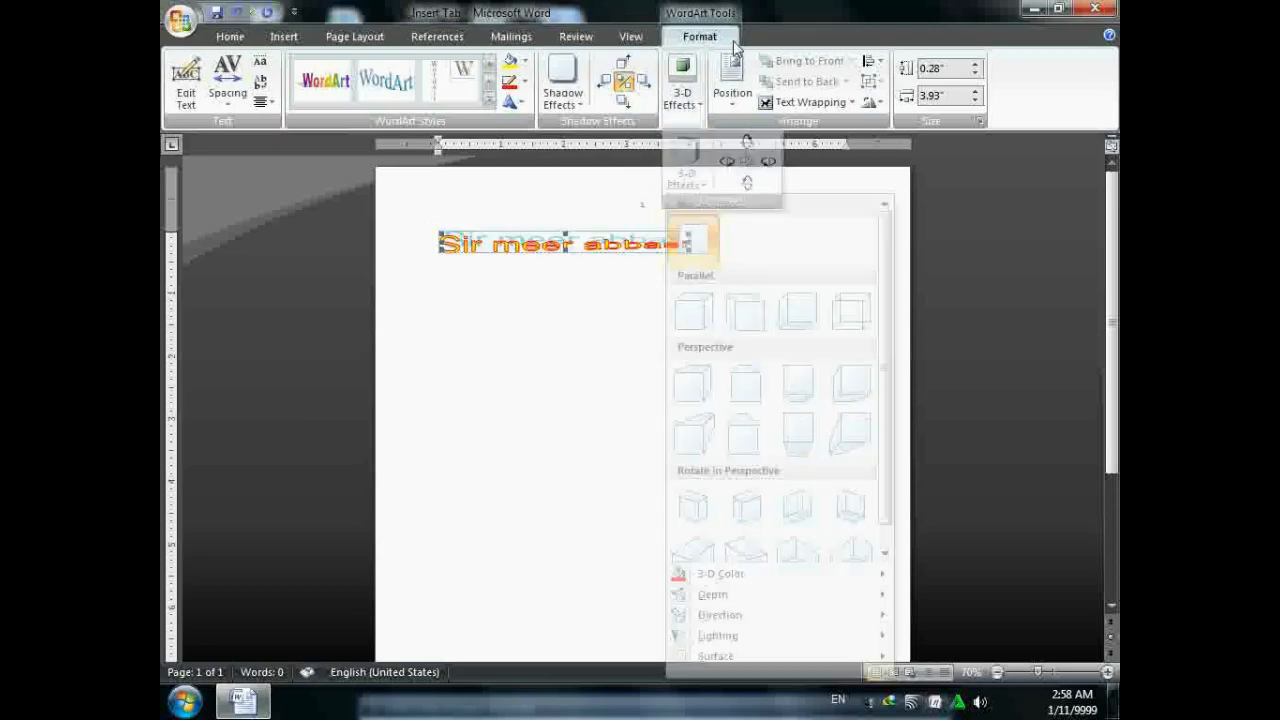
click(732, 78)
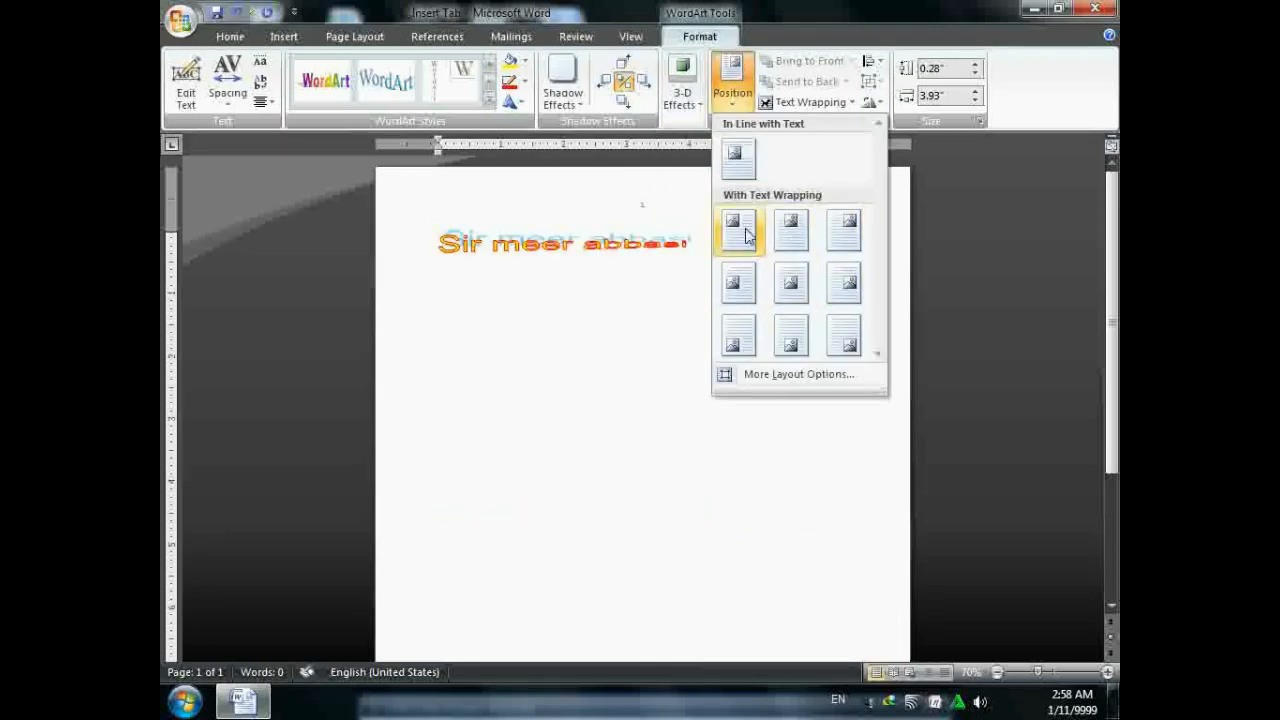
click(791, 230)
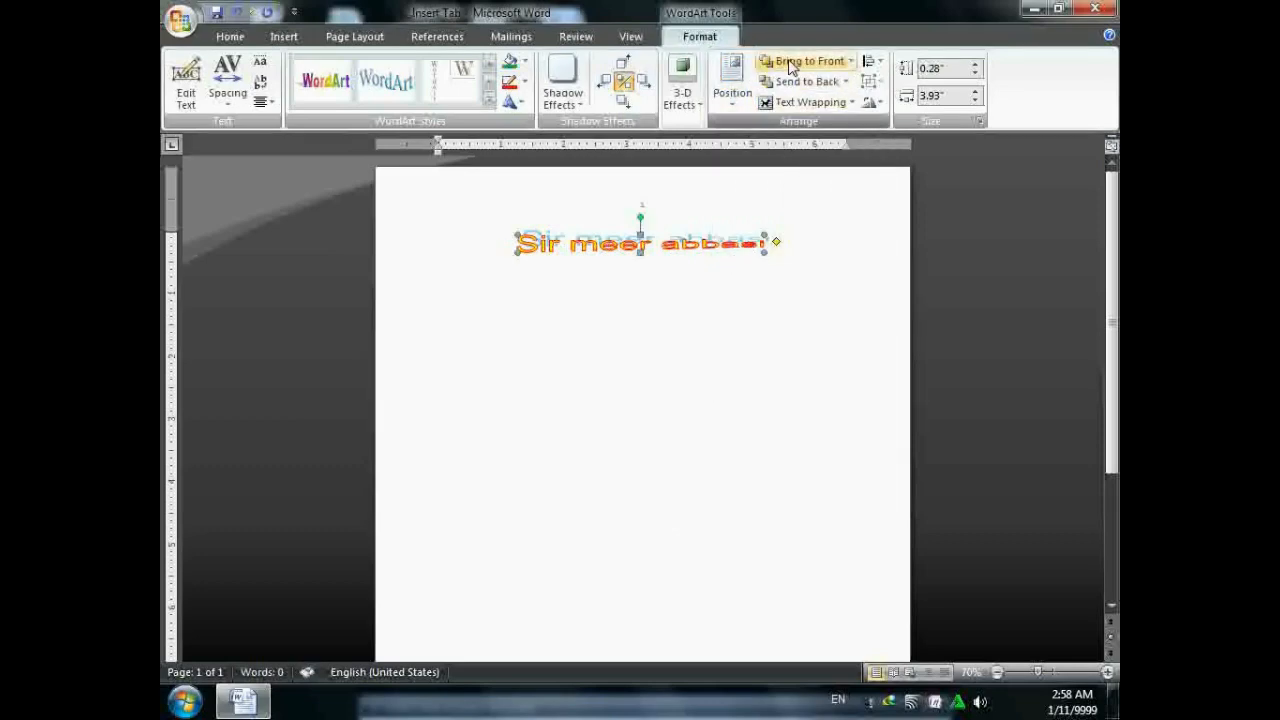
- Set the WordArt In Front of Text and align it to the horizontal centre
click(812, 103)
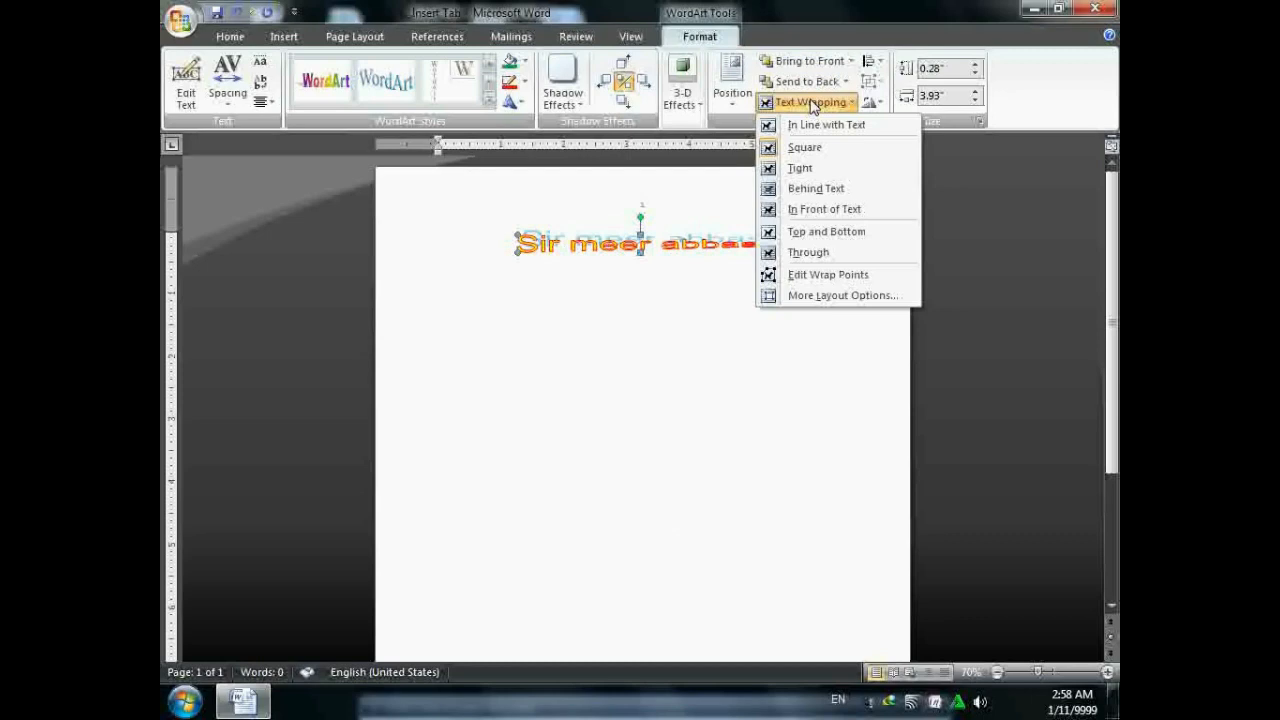
click(822, 209)
click(869, 61)
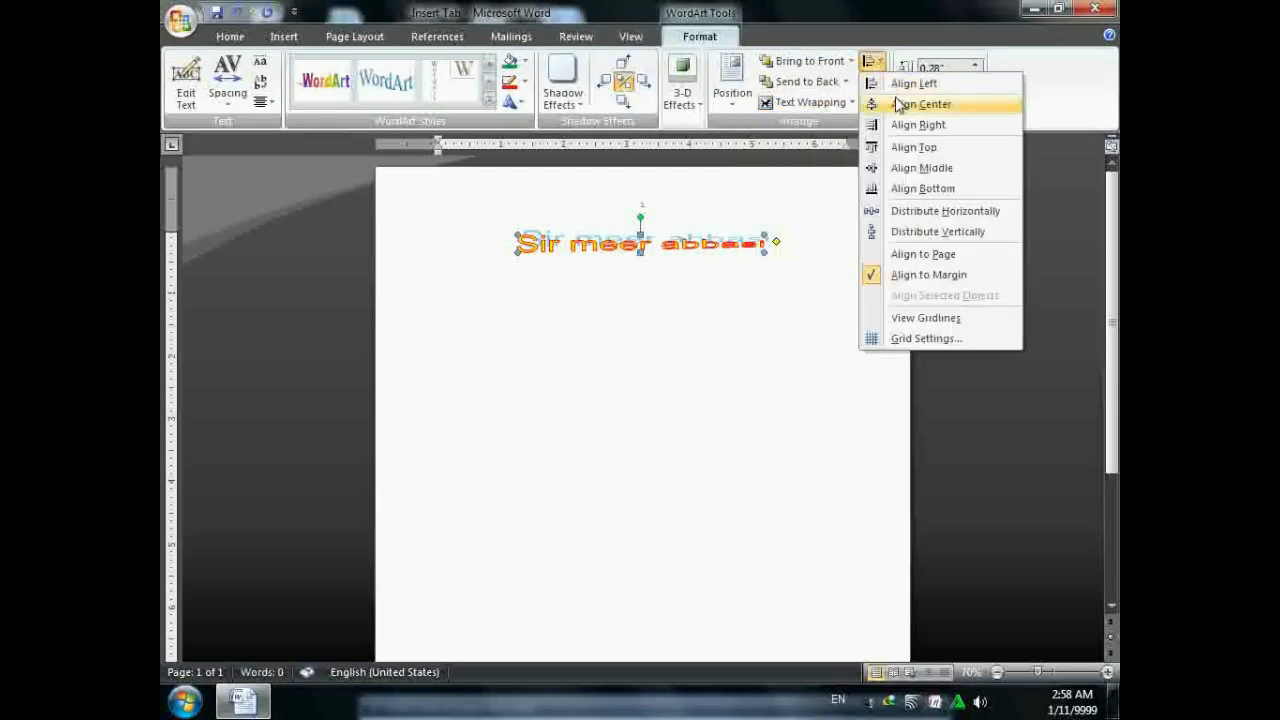
click(900, 104)
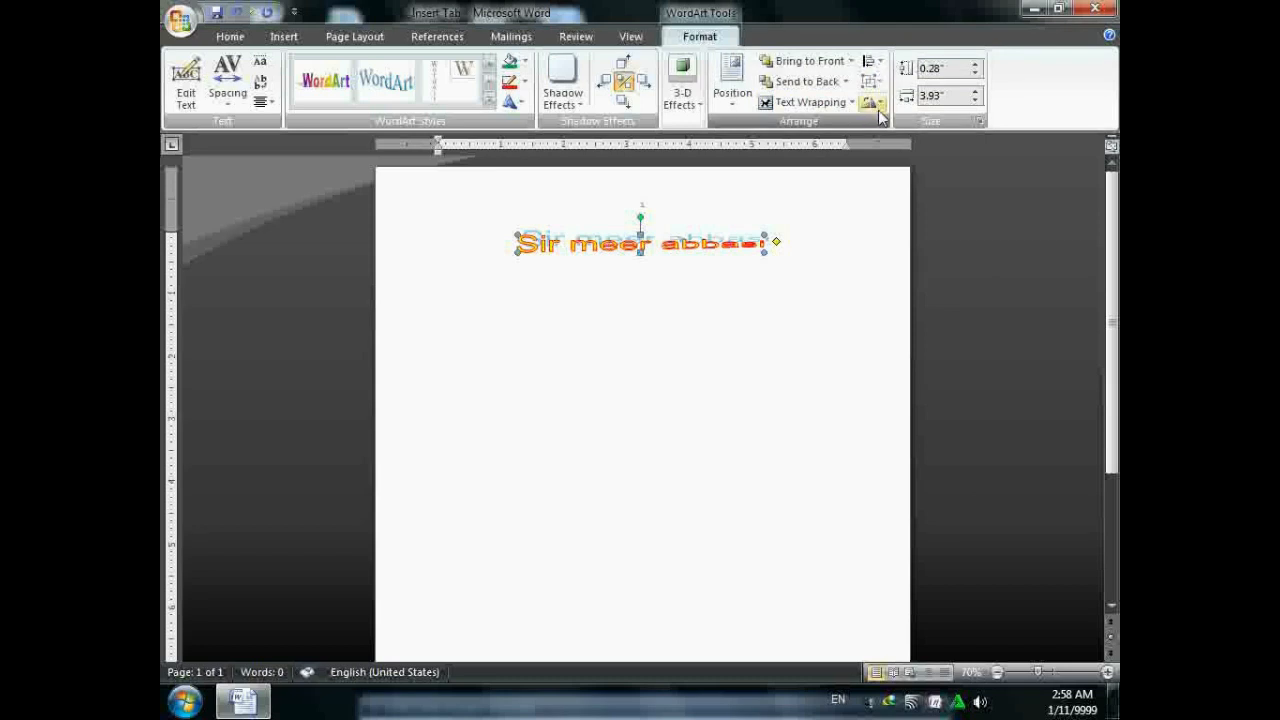
click(880, 103)
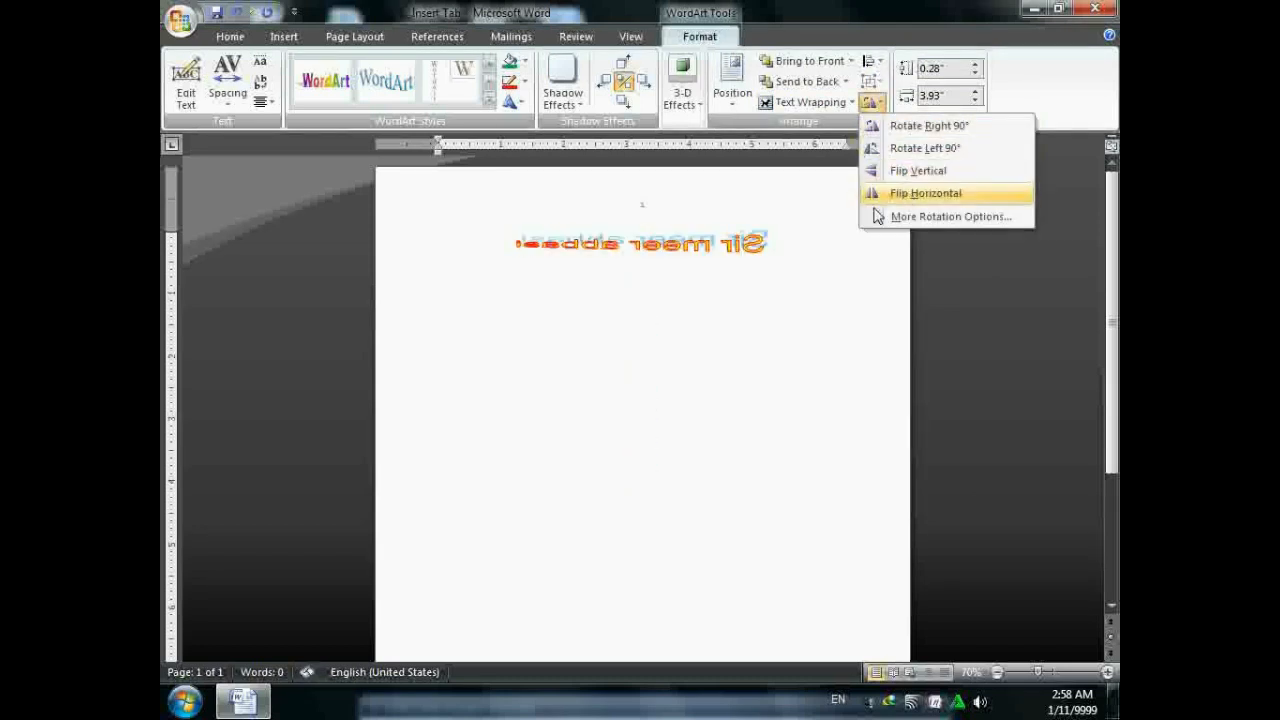
click(827, 244)
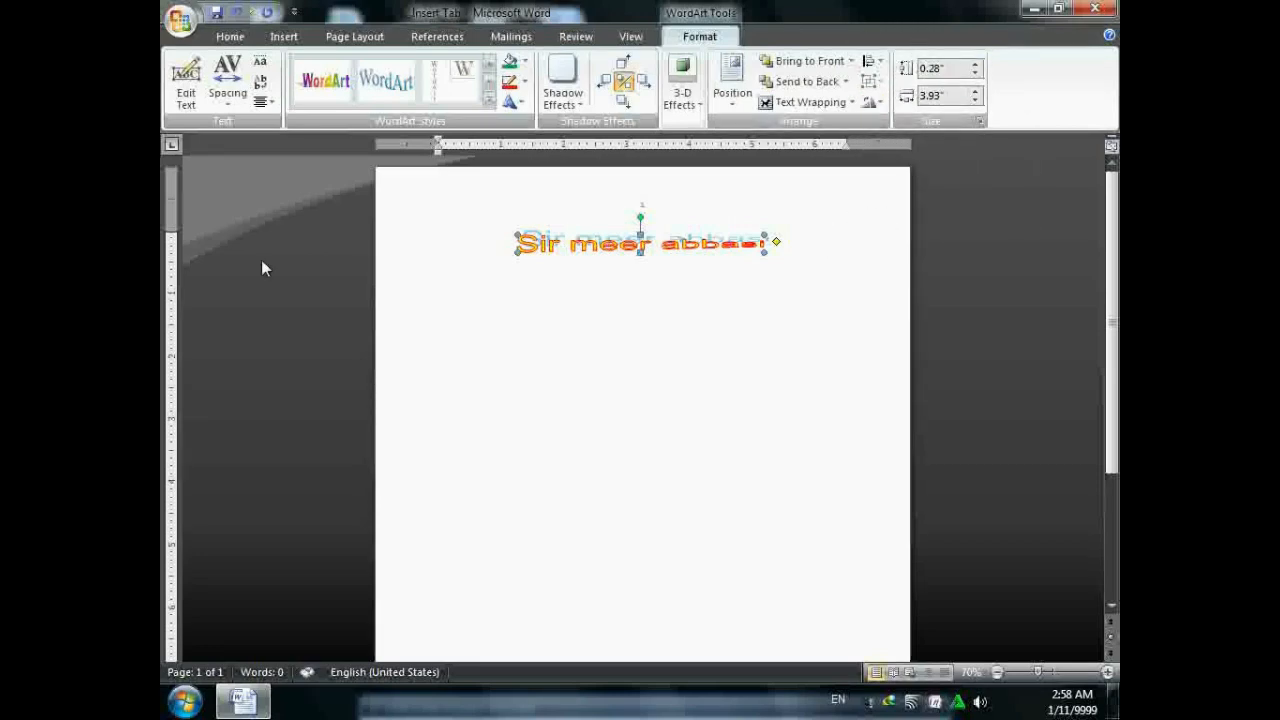
- Delete the WordArt and draw a green-filled 0.64" × 3.28" rectangle near the top
key(Delete)
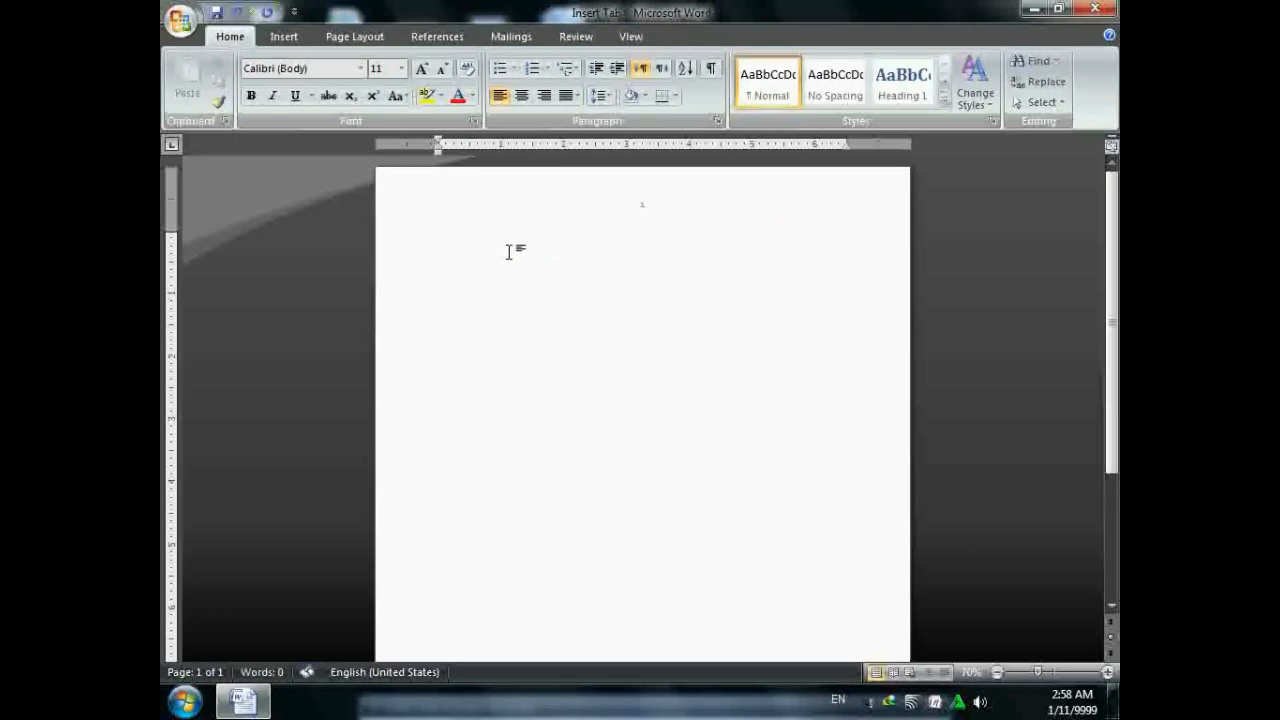
click(285, 37)
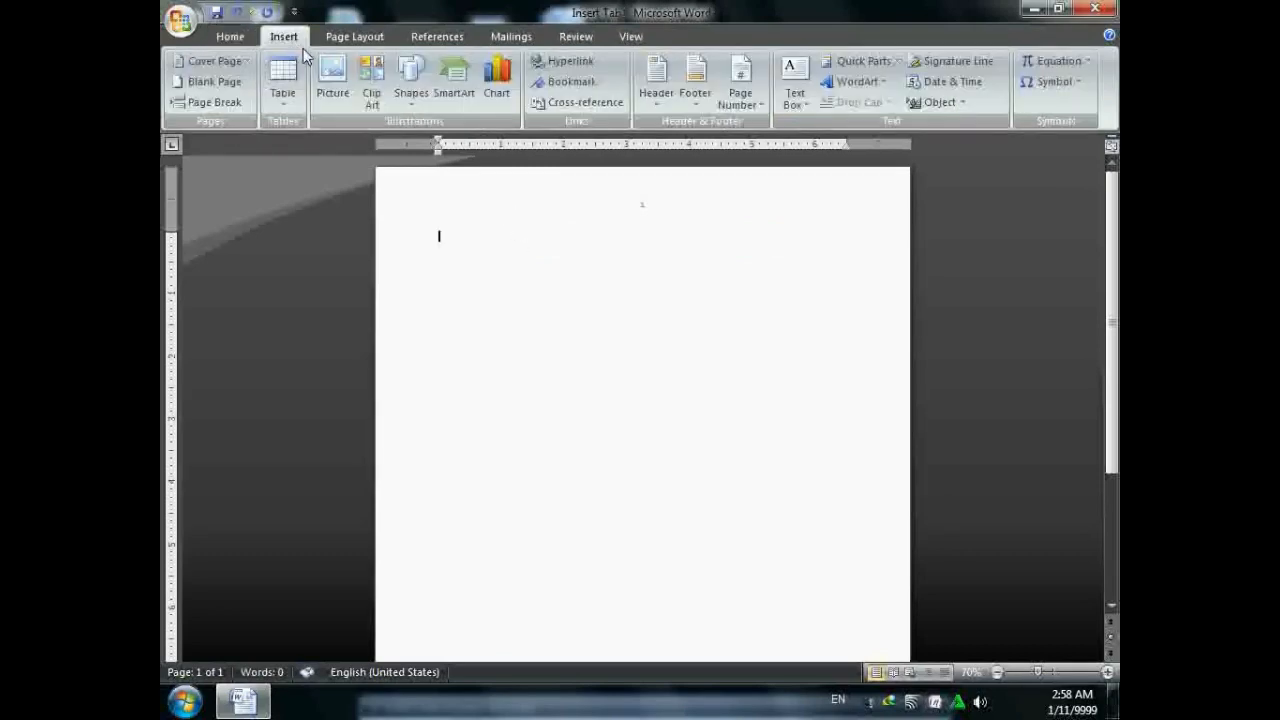
click(410, 88)
click(464, 161)
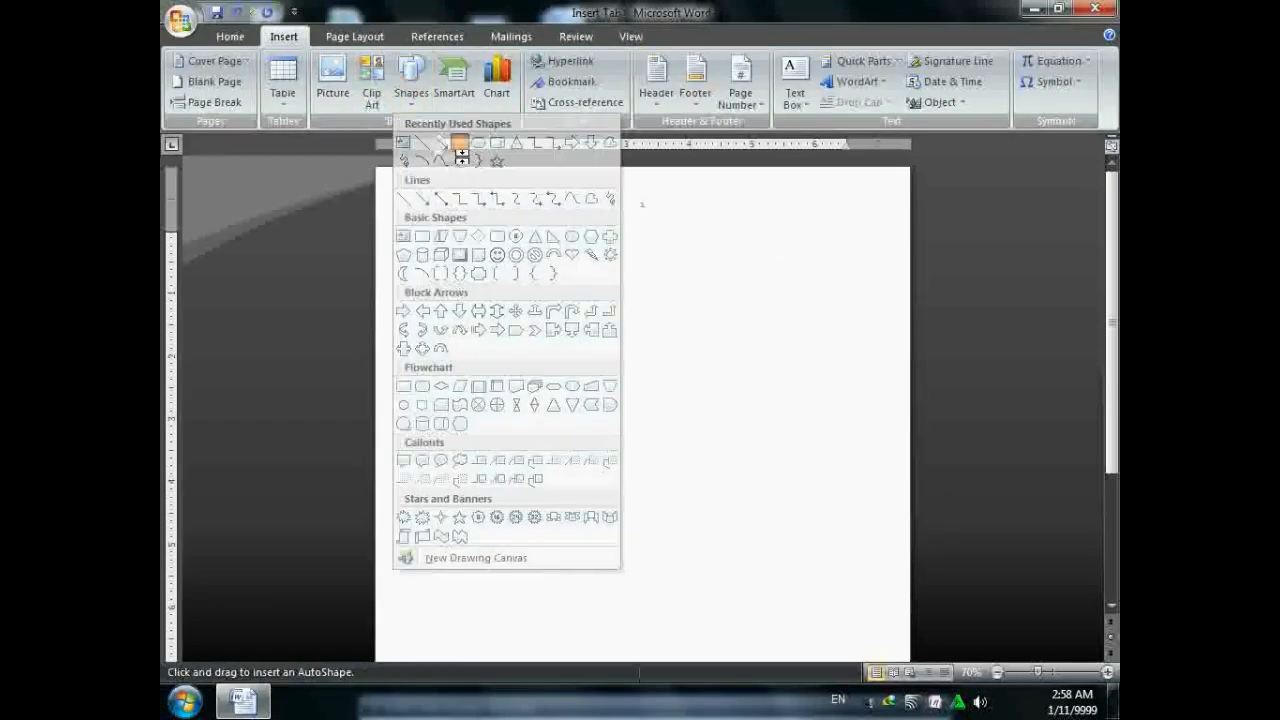
drag(489, 223, 696, 264)
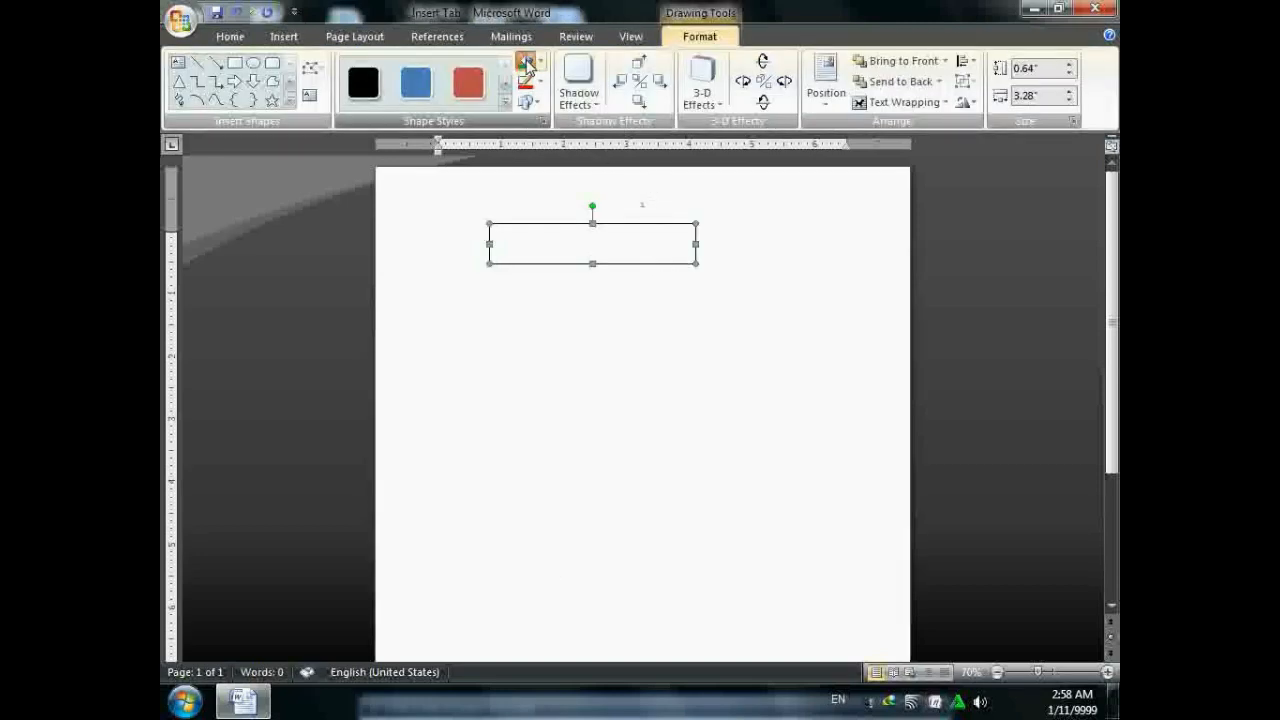
click(525, 61)
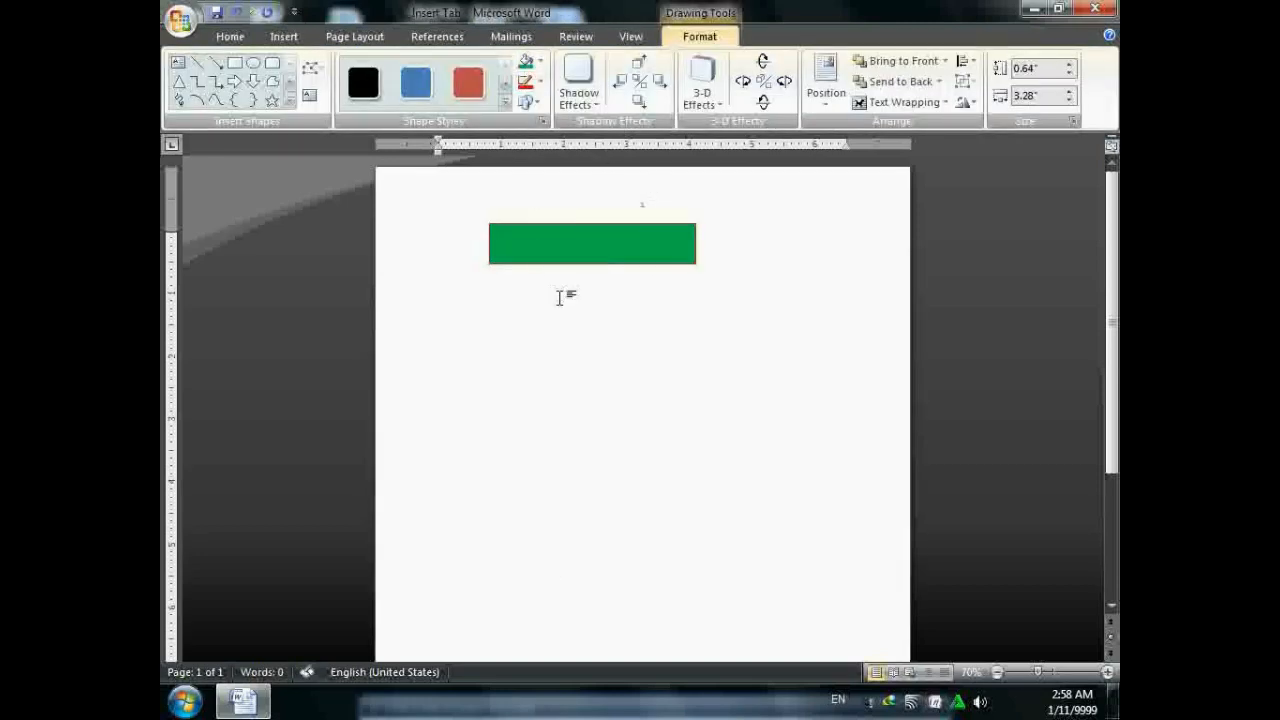
click(561, 298)
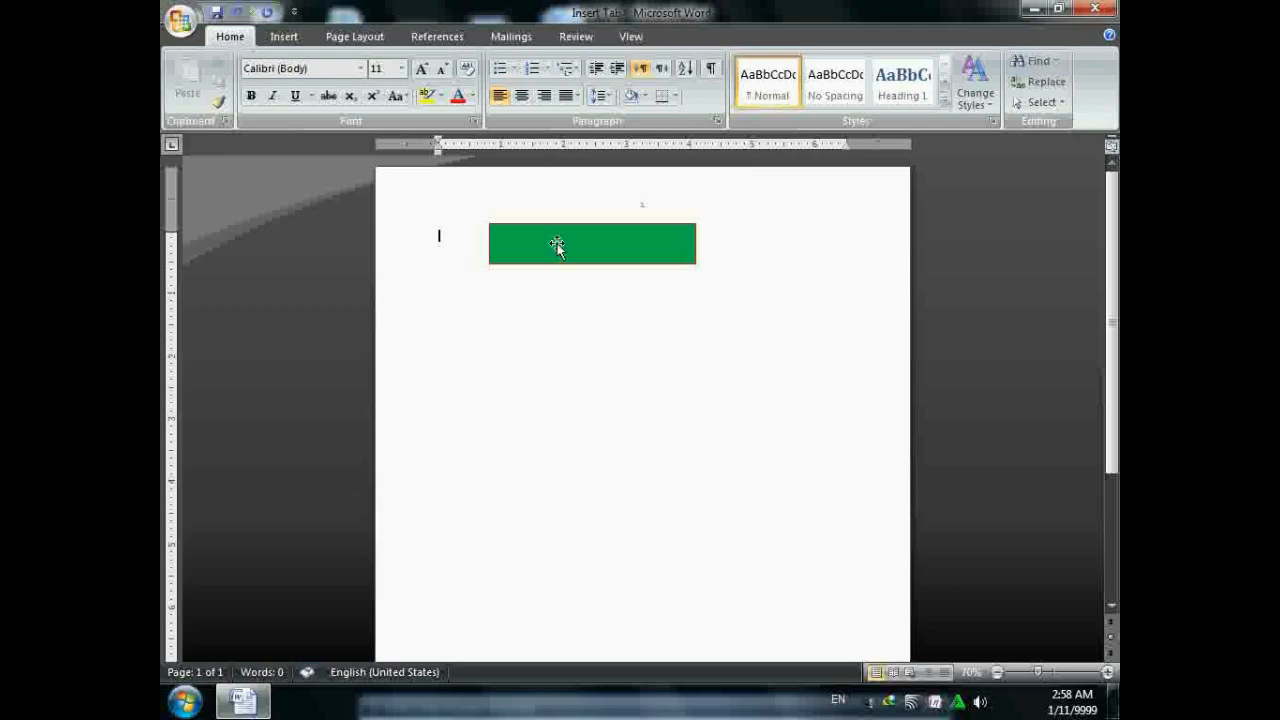
- Insert an arched WordArt containing a person's name
click(284, 36)
click(850, 82)
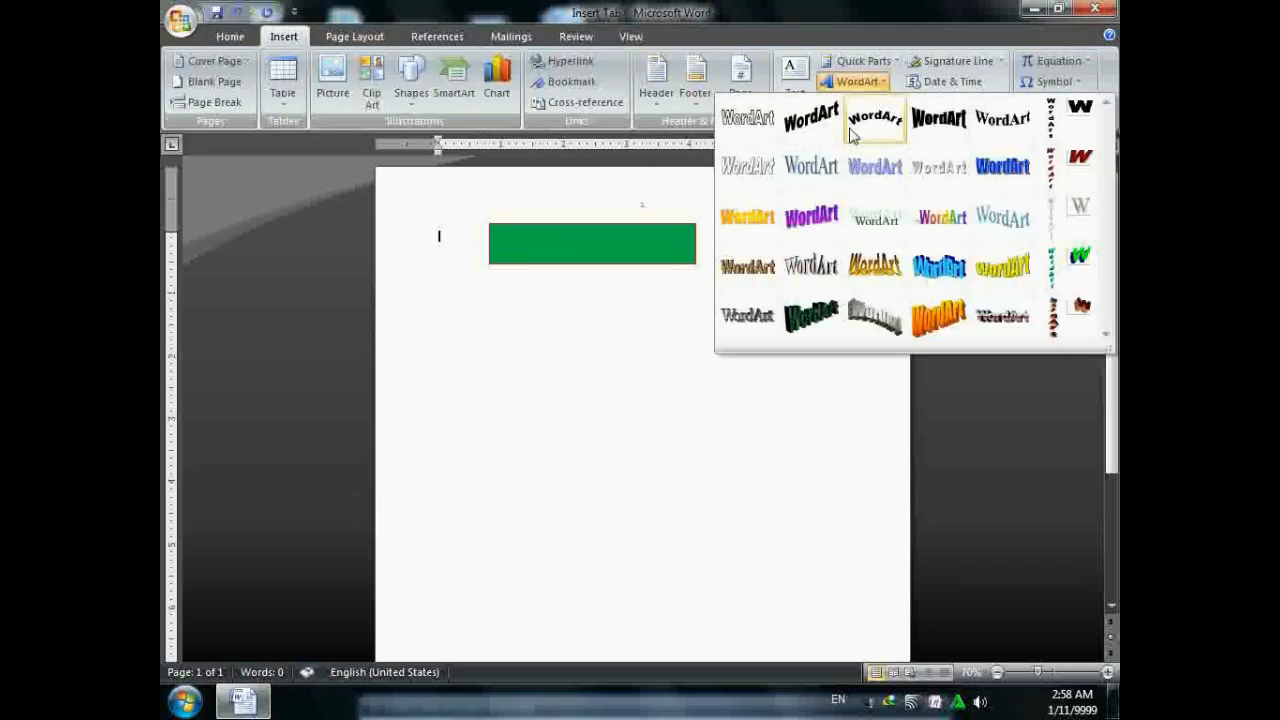
click(865, 122)
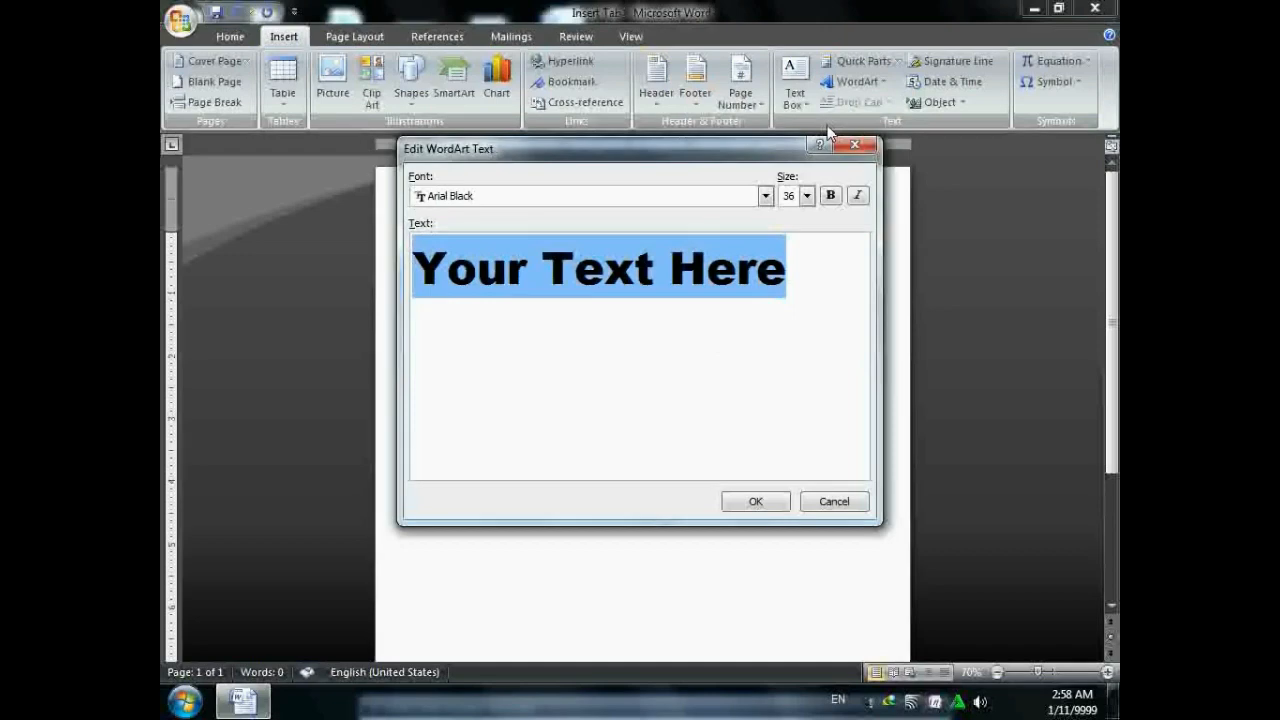
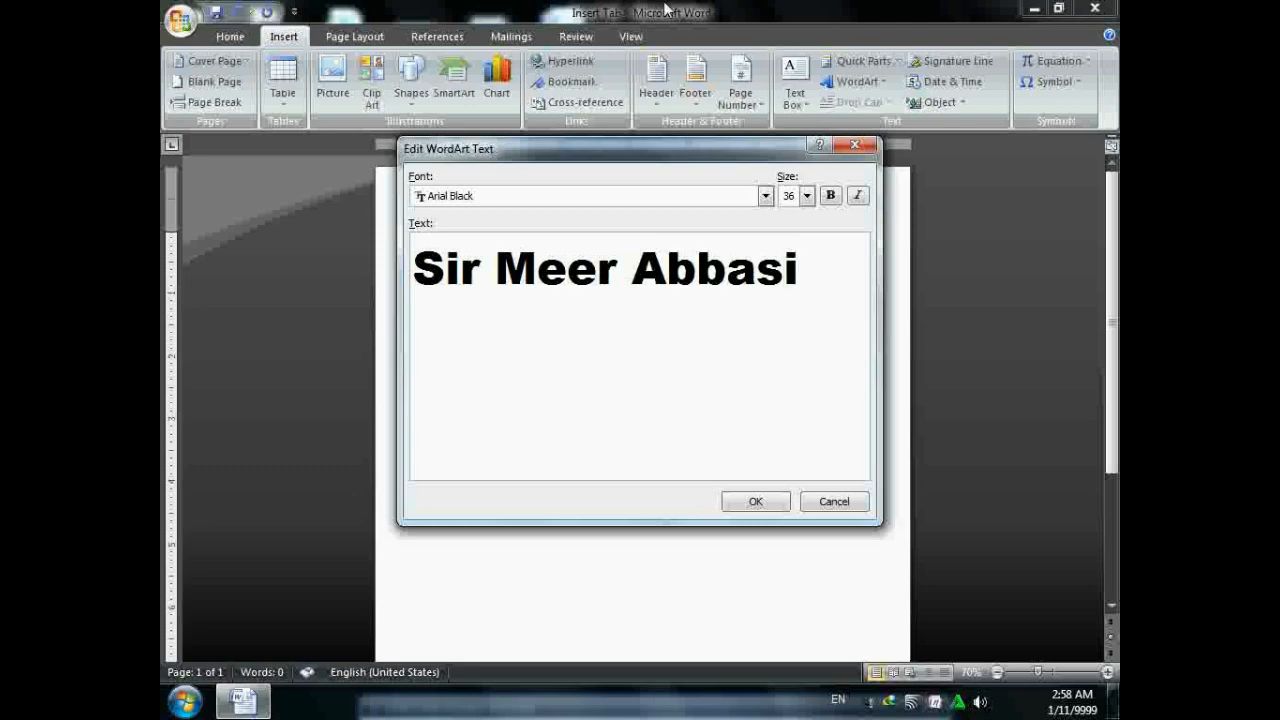
click(786, 500)
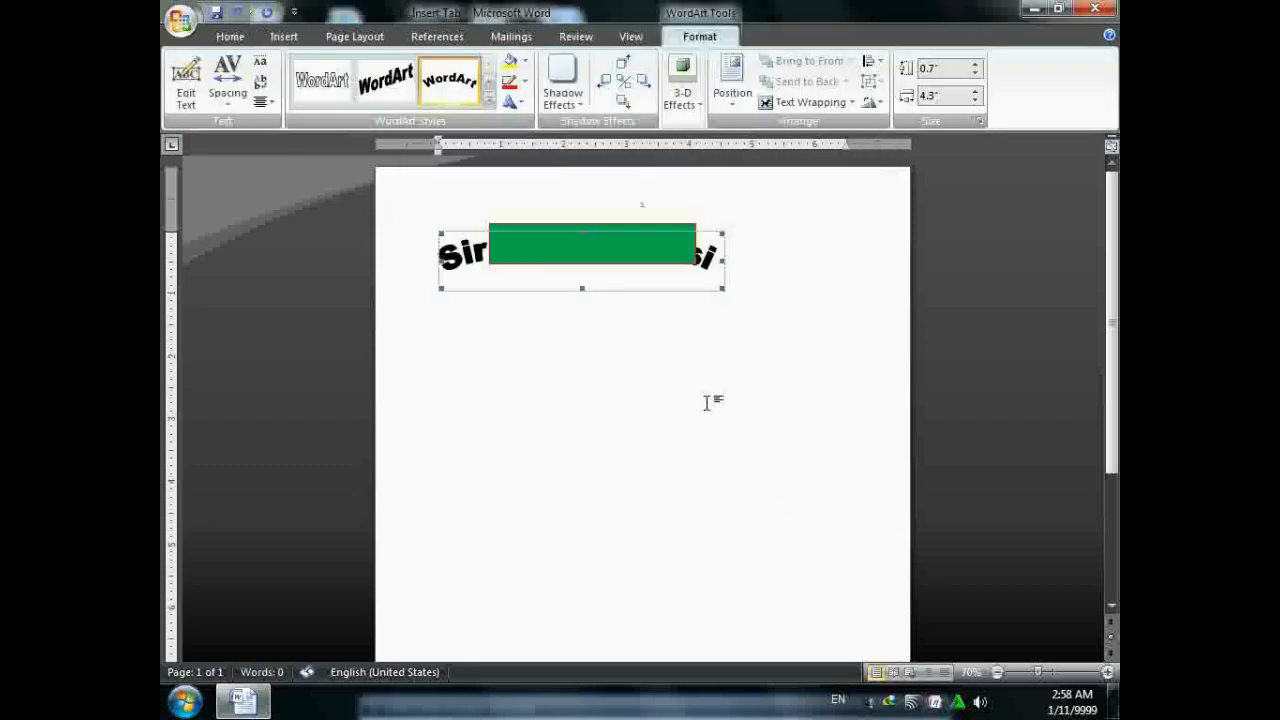
- Float the WordArt in front of text, shrink it to 0.52" × 2.75", and group it with the rectangle
click(812, 104)
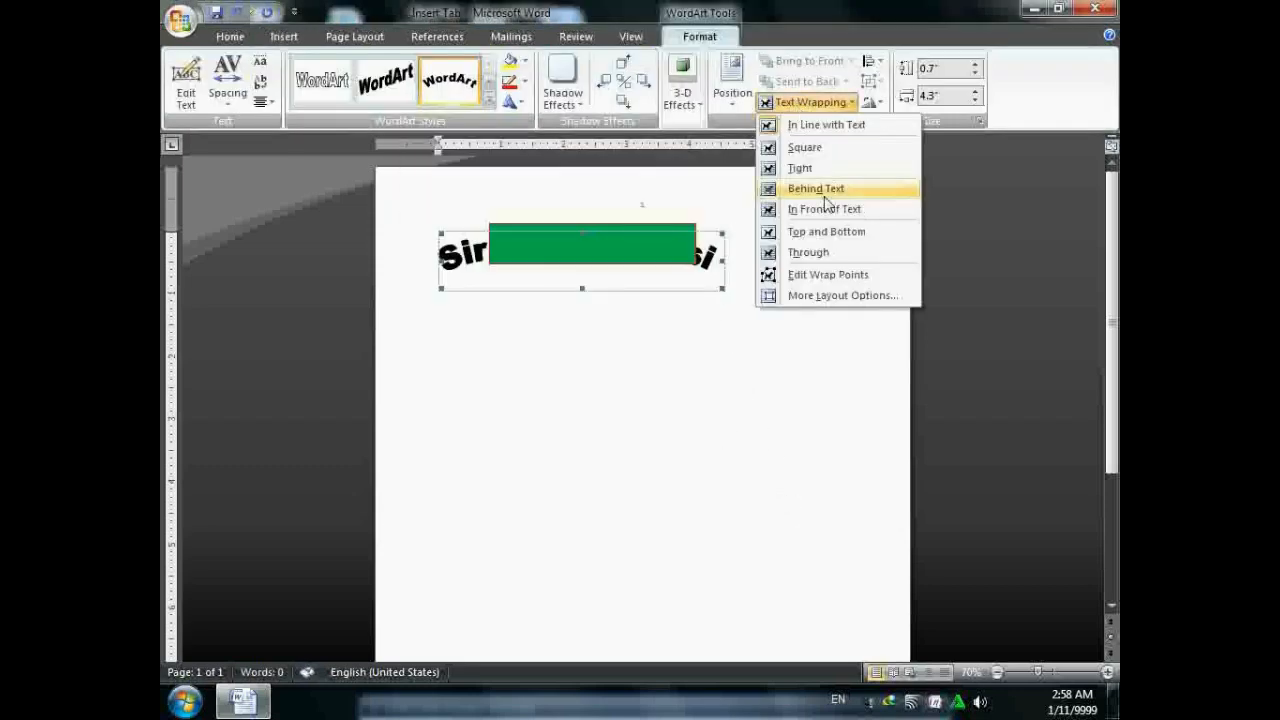
click(812, 209)
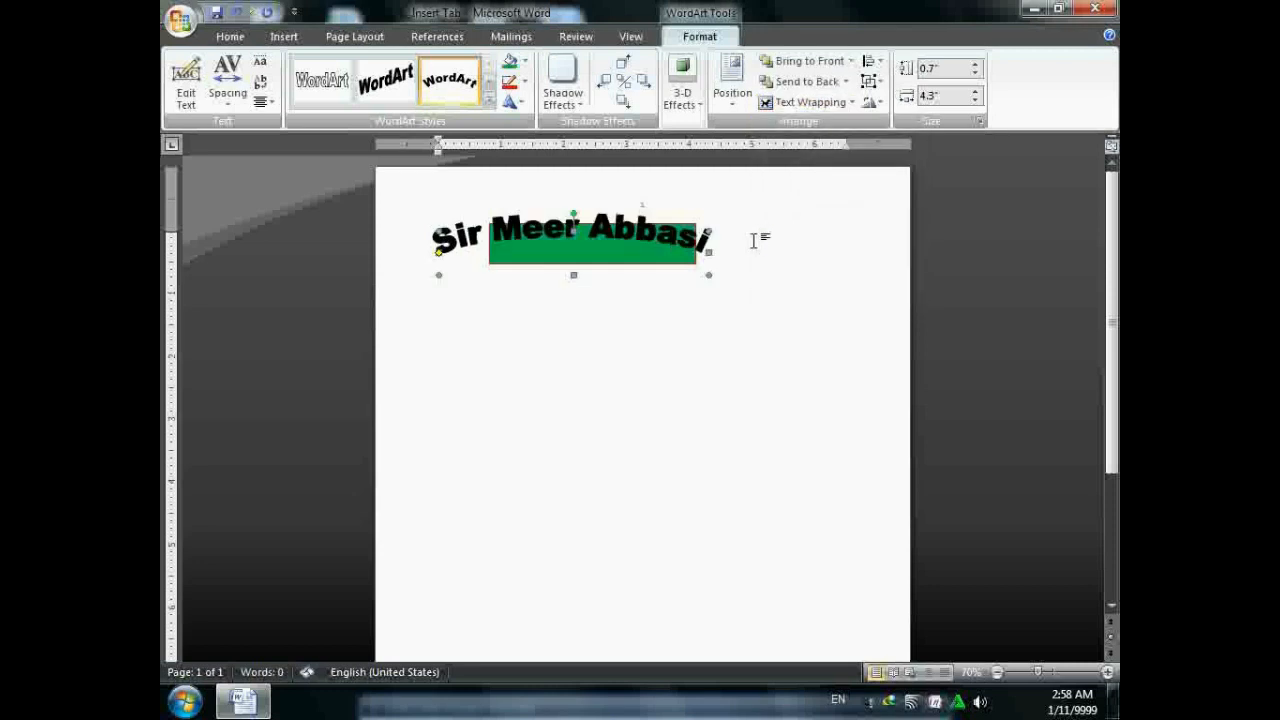
click(512, 101)
key(Escape)
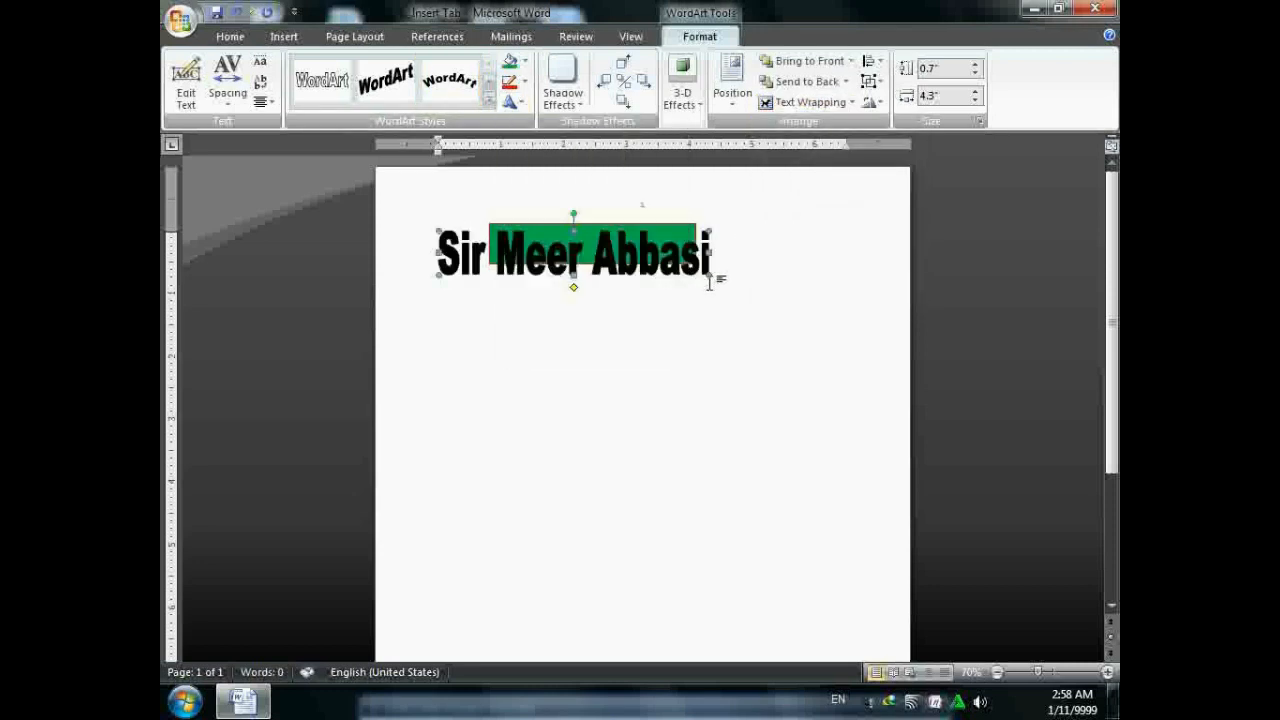
drag(709, 276, 612, 265)
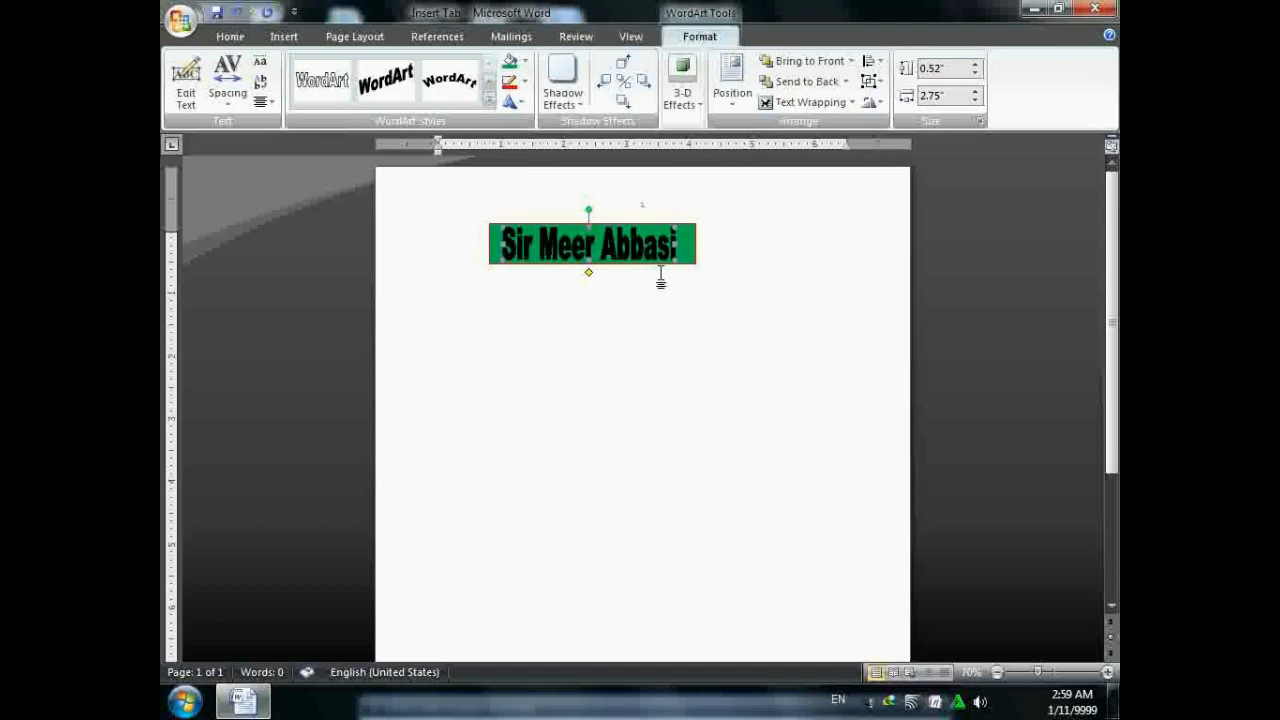
shift+click(688, 252)
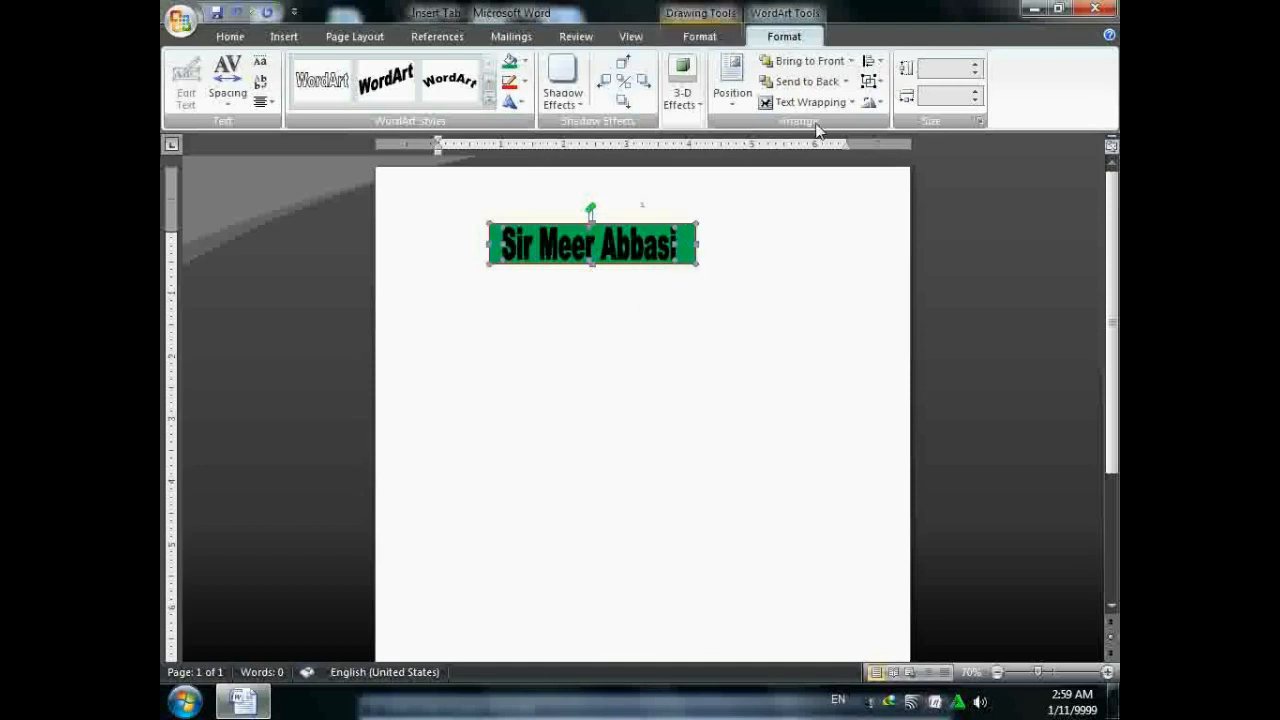
click(872, 81)
click(898, 103)
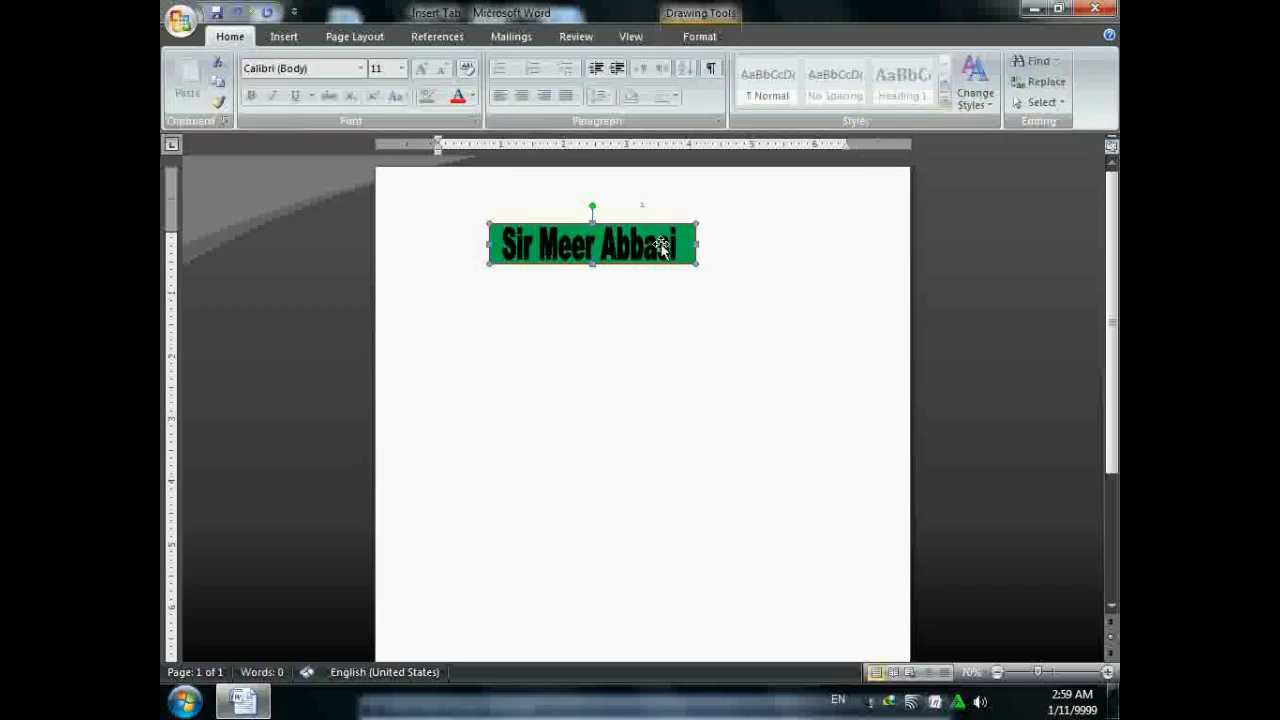
- Drag the grouped banner around, then delete it
drag(660, 248, 774, 362)
drag(790, 378, 709, 280)
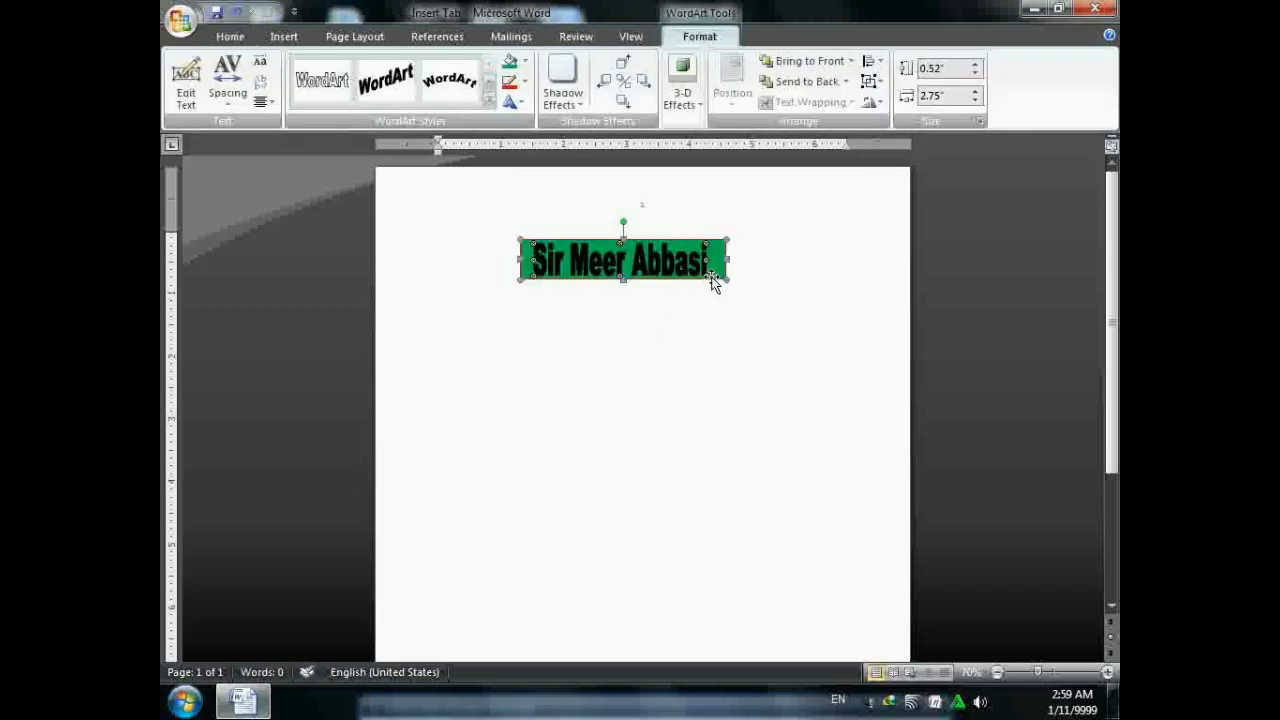
key(Delete)
- Generate three sample paragraphs with =rand()
click(284, 36)
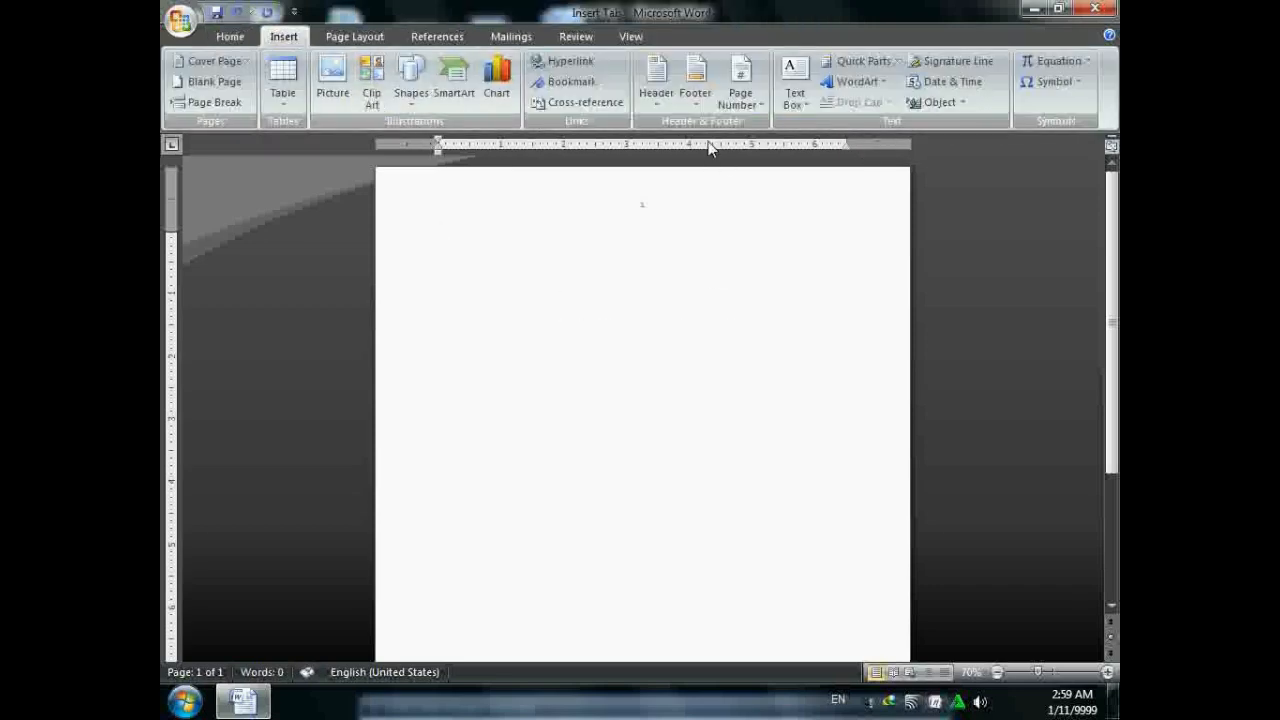
text(=)
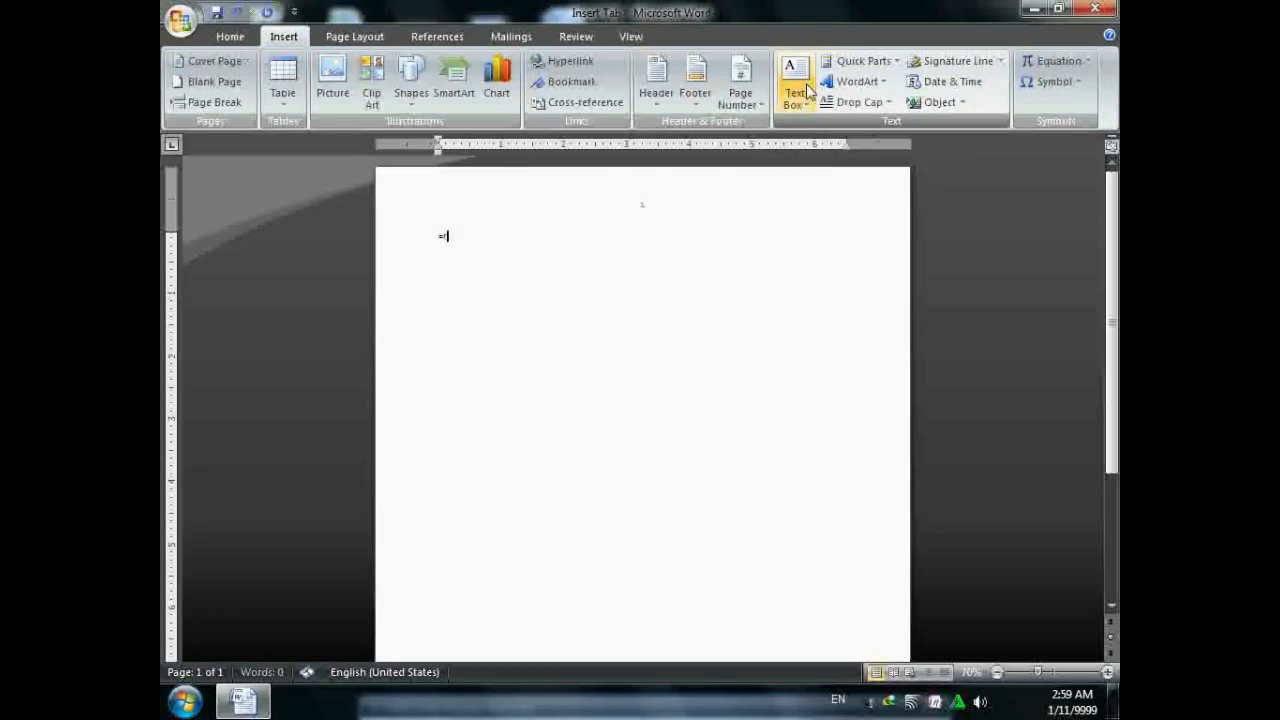
text(rand())
key(Return)
scroll(440, 495, up, 2)
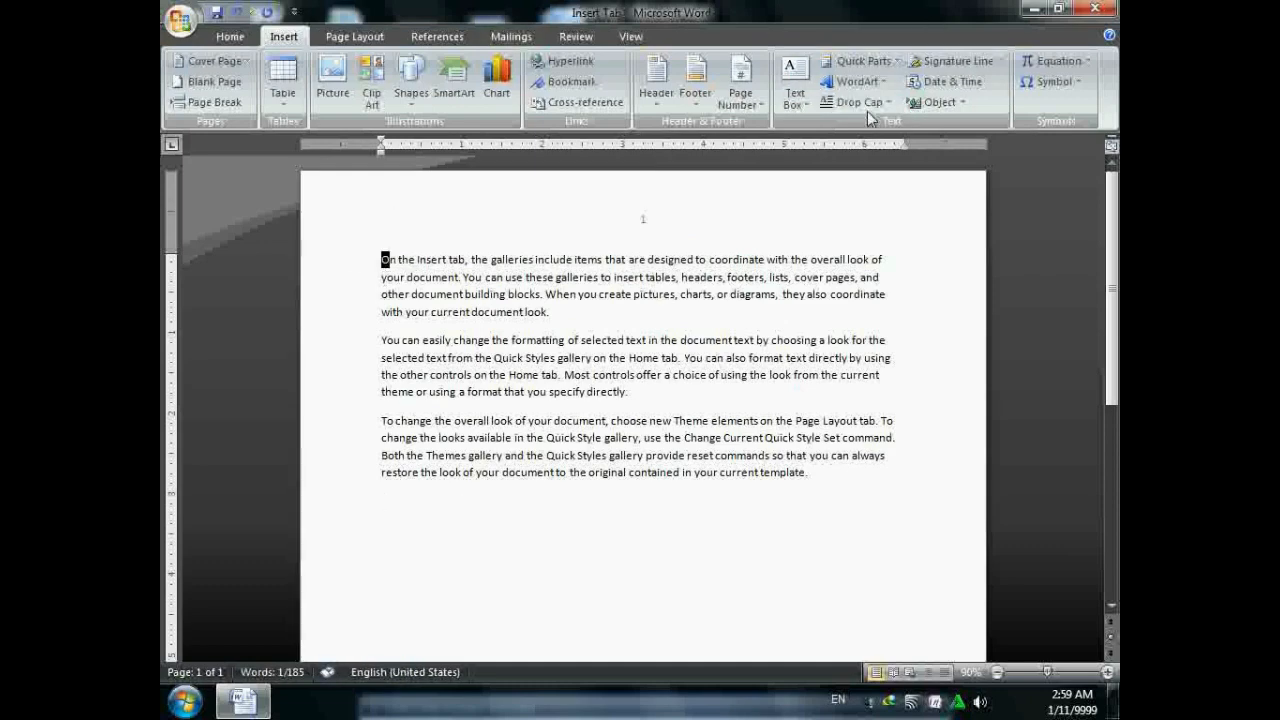
- Make the first paragraph's opening O a dropped capital
click(853, 102)
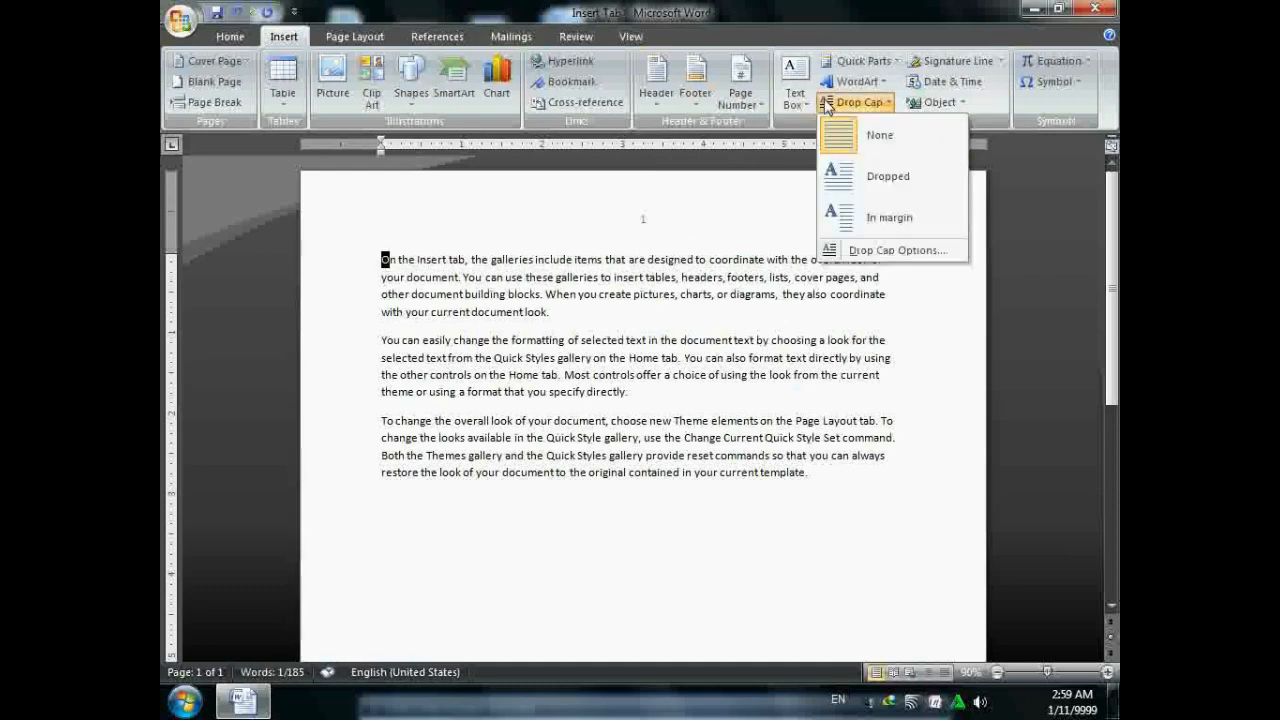
click(849, 178)
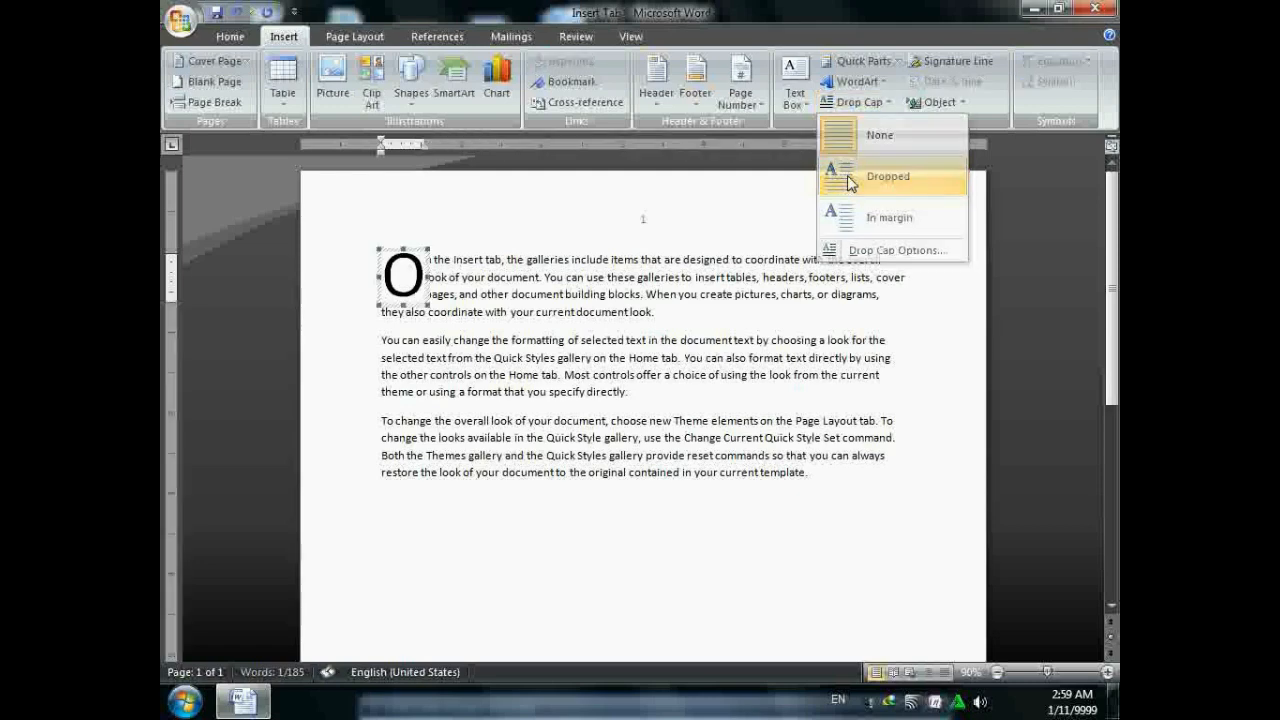
click(887, 104)
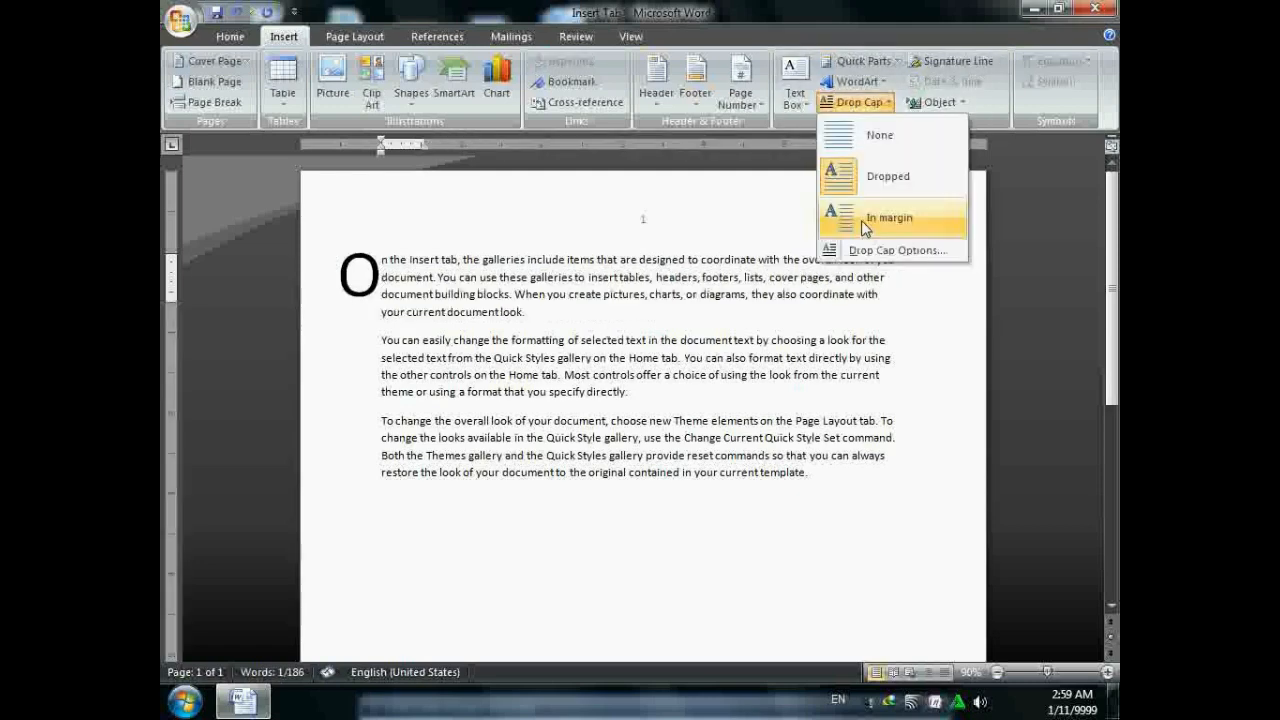
click(862, 180)
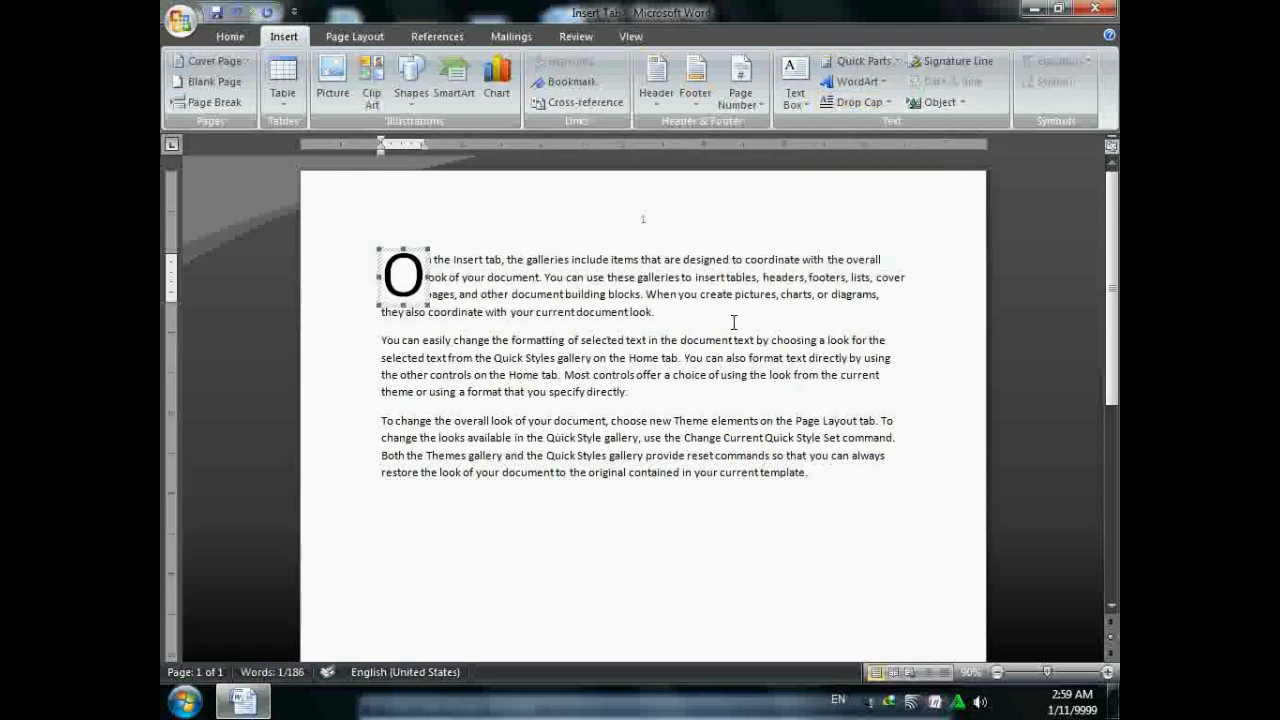
click(847, 486)
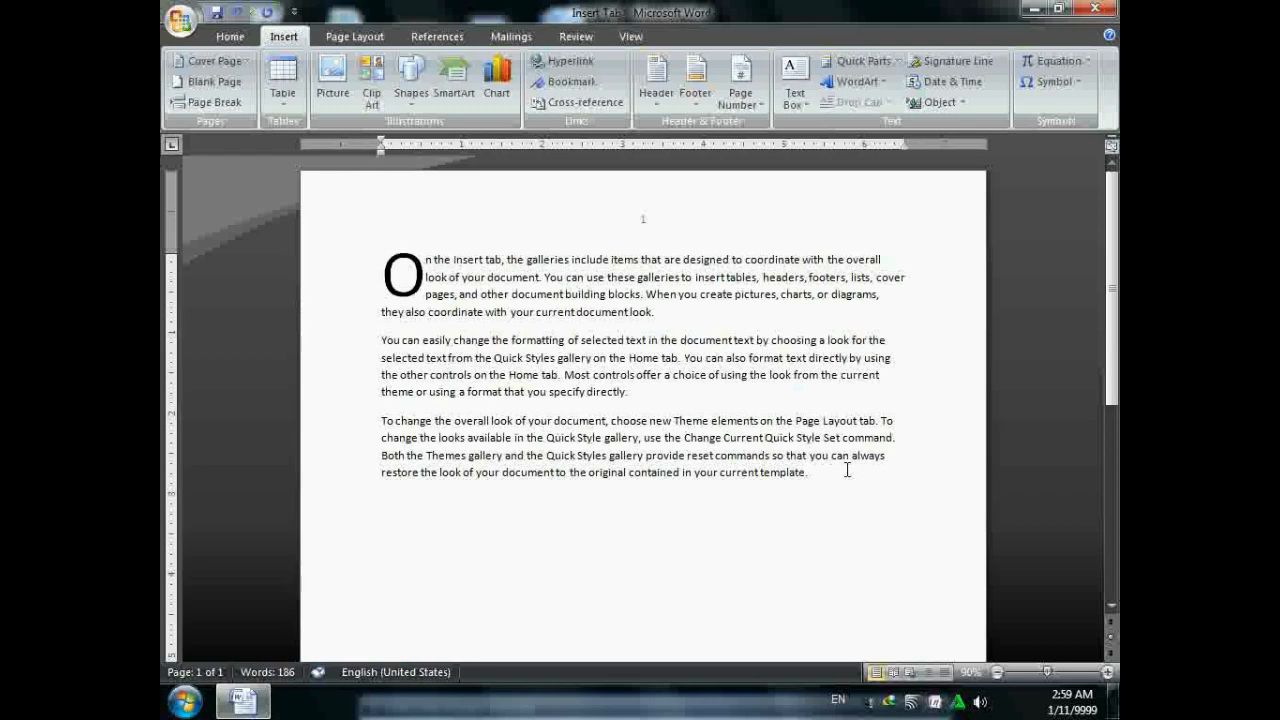
- Type two short name lines below the sample text, correcting typos
text(Mere)
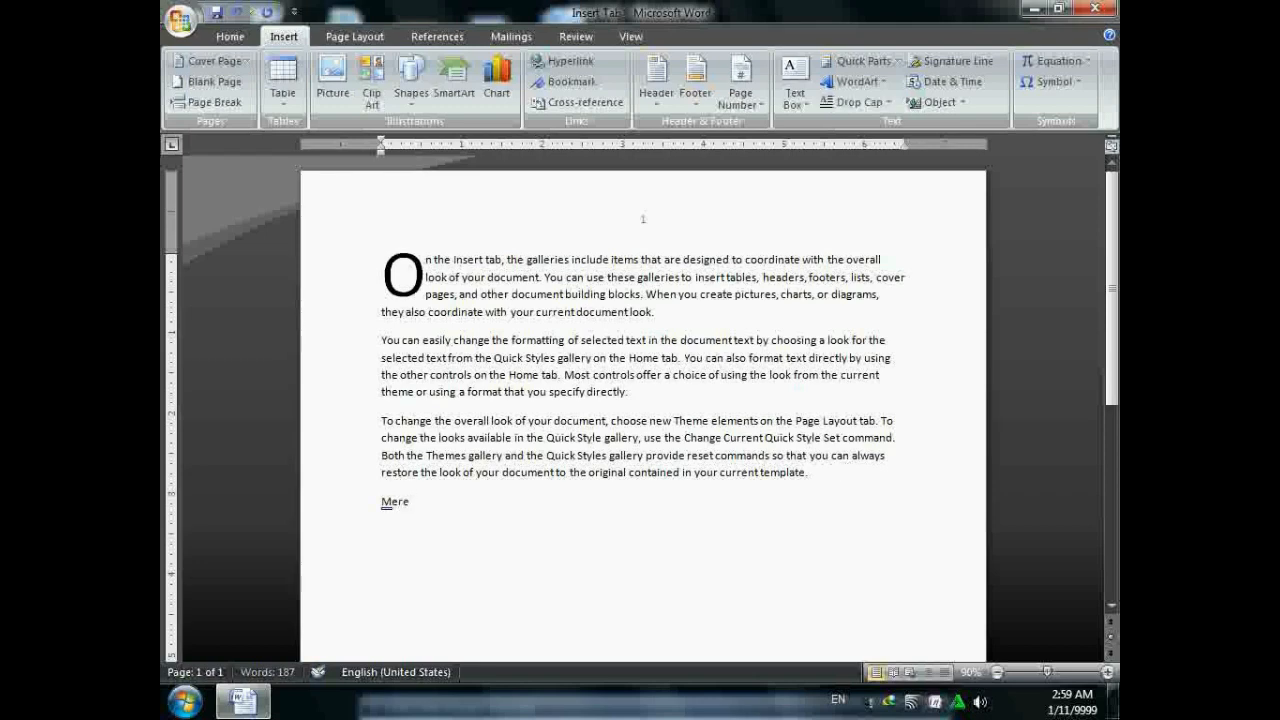
key(BackSpace)
key(BackSpace)
text(er)
key(Return)
text(Muha)
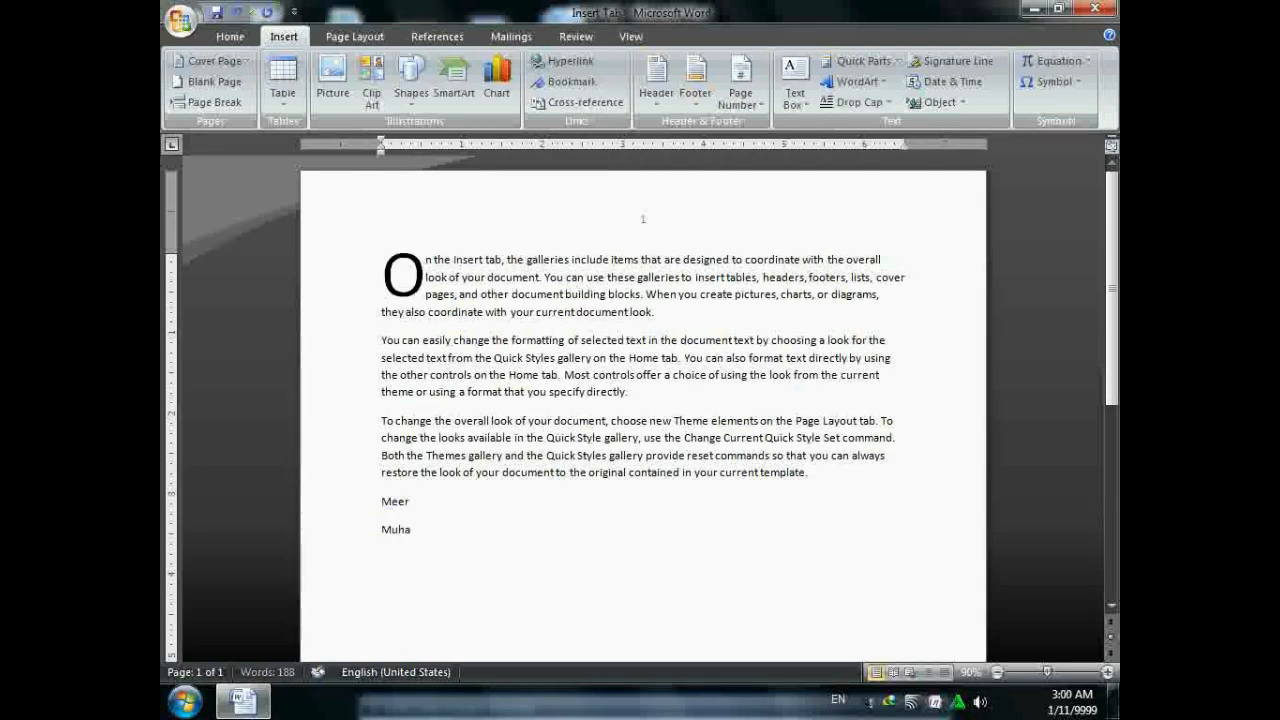
text(mmad)
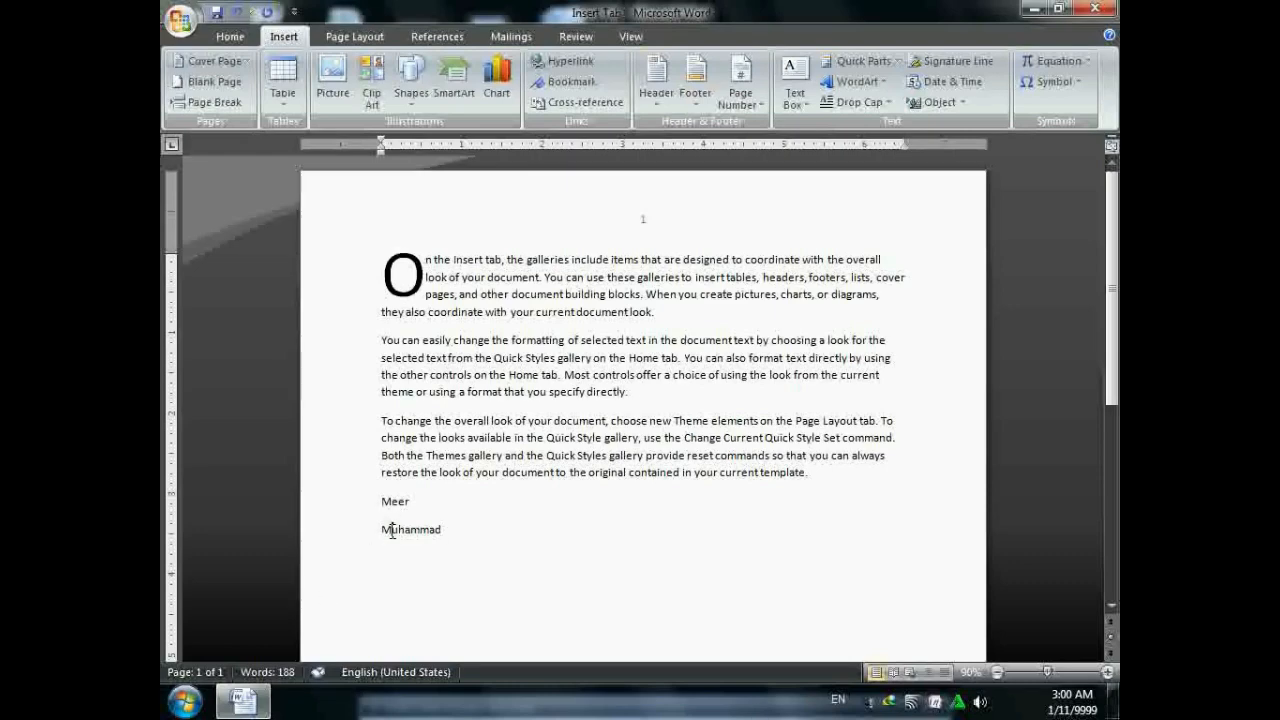
key(BackSpace)
- Make the first letter M of the name line a dropped capital
drag(380, 500, 392, 501)
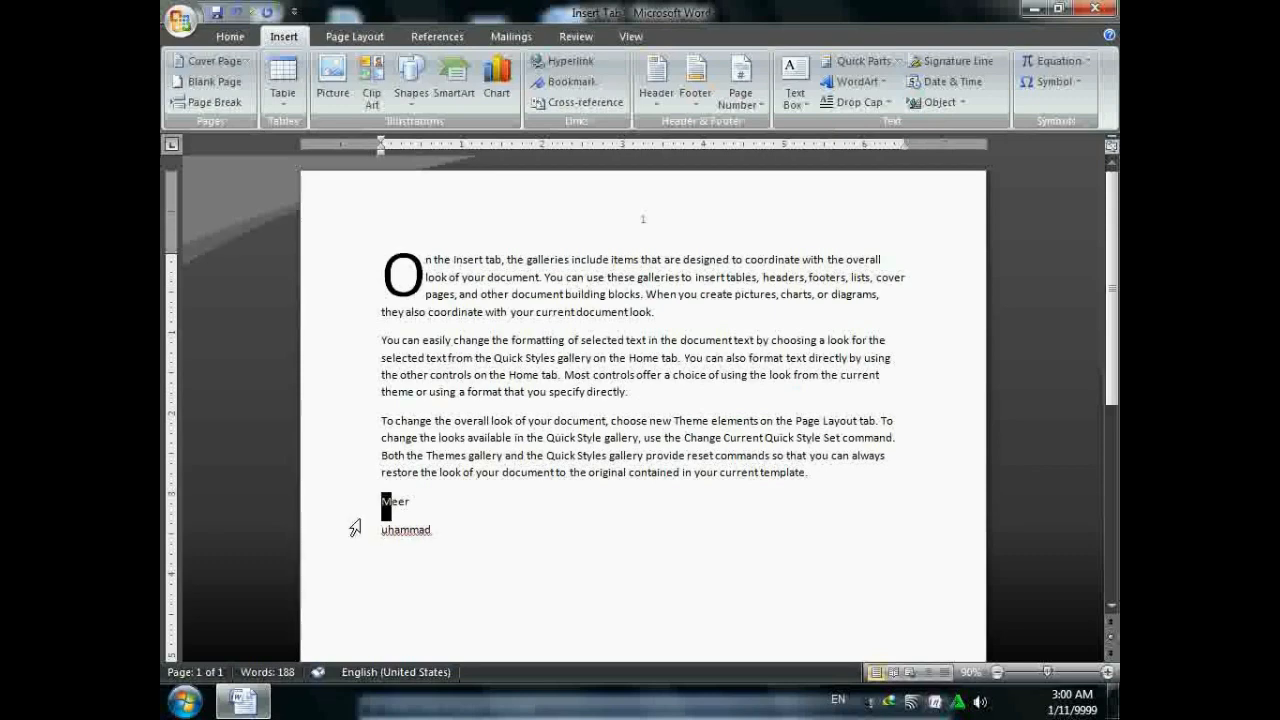
click(860, 102)
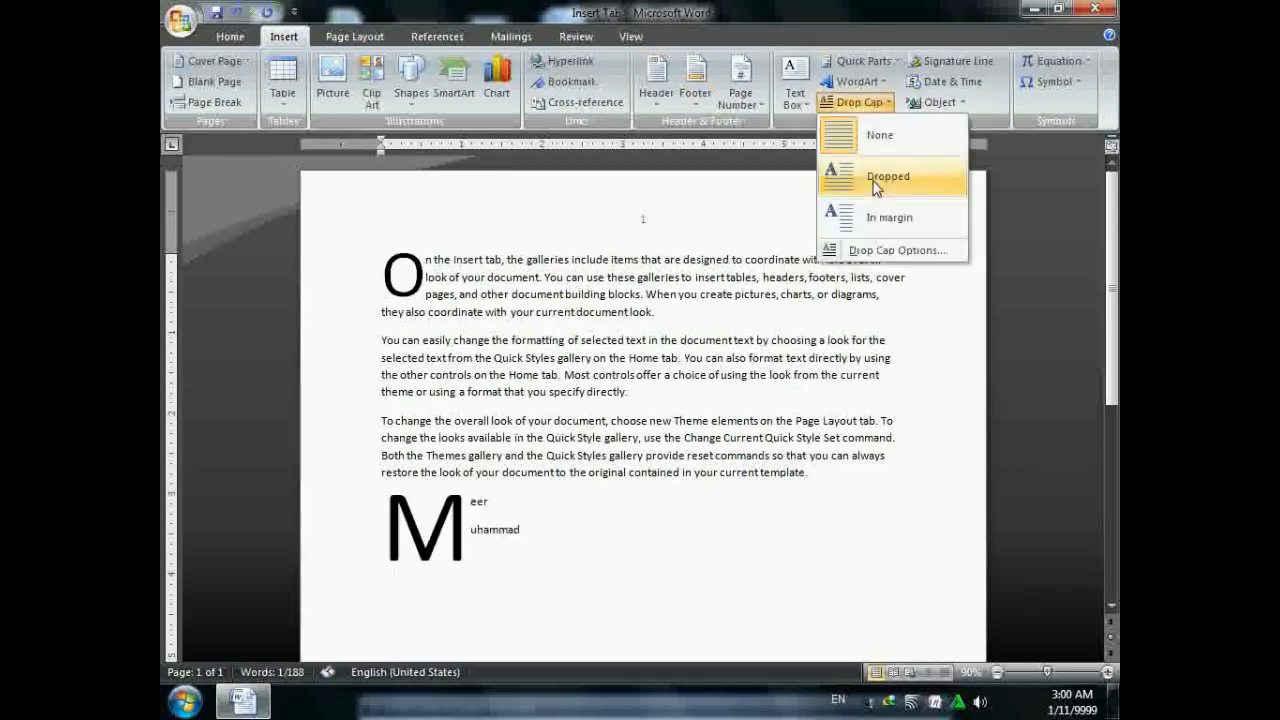
click(875, 187)
click(563, 534)
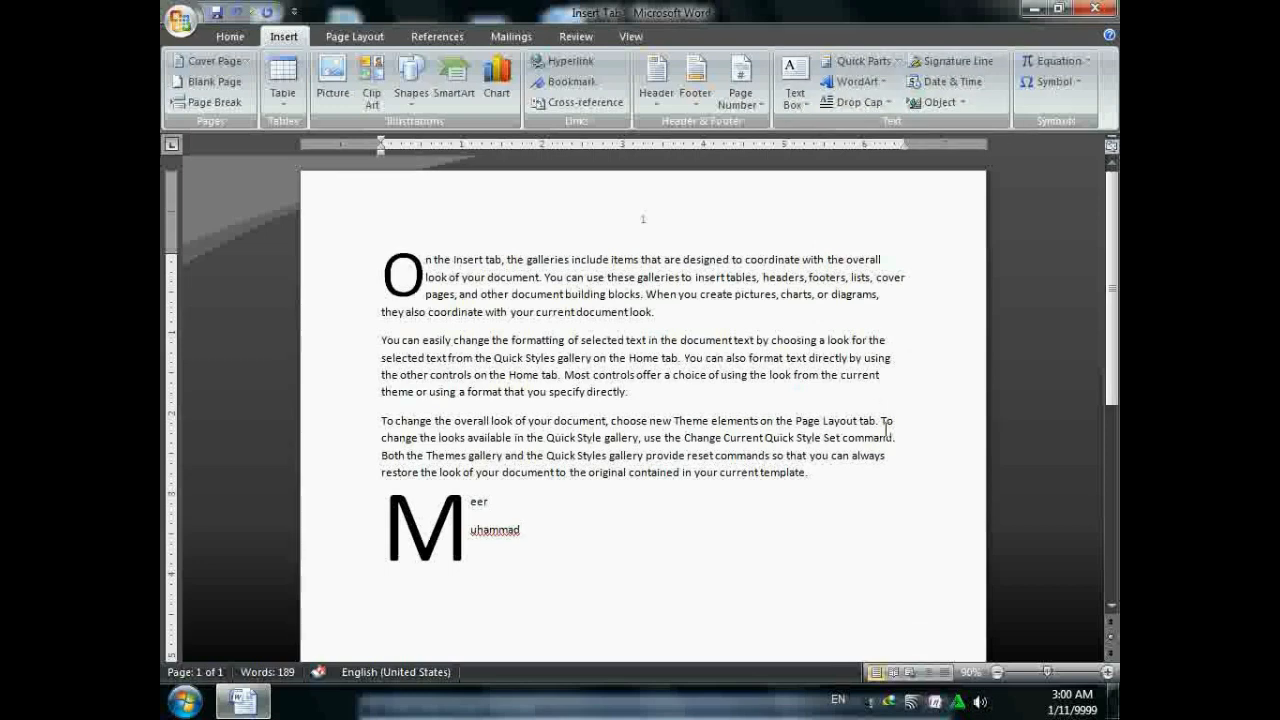
- Insert a signature line with suggested signer "signature"
click(955, 61)
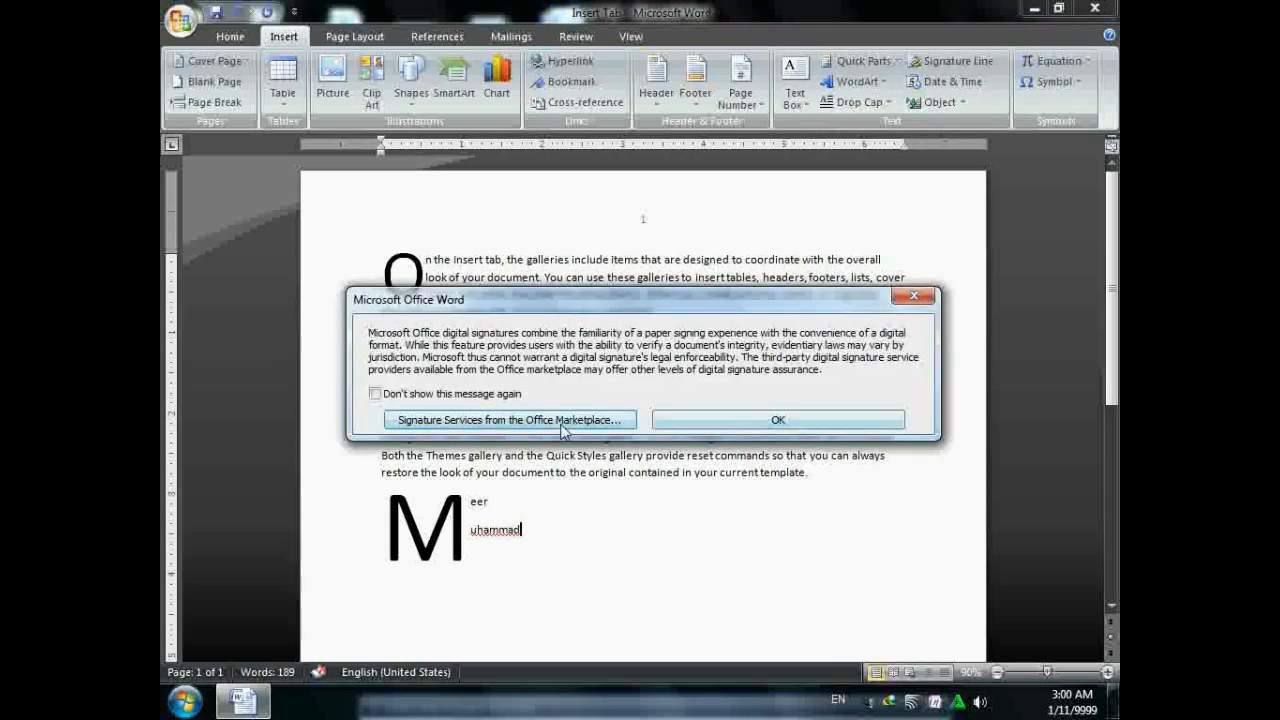
click(731, 421)
click(956, 66)
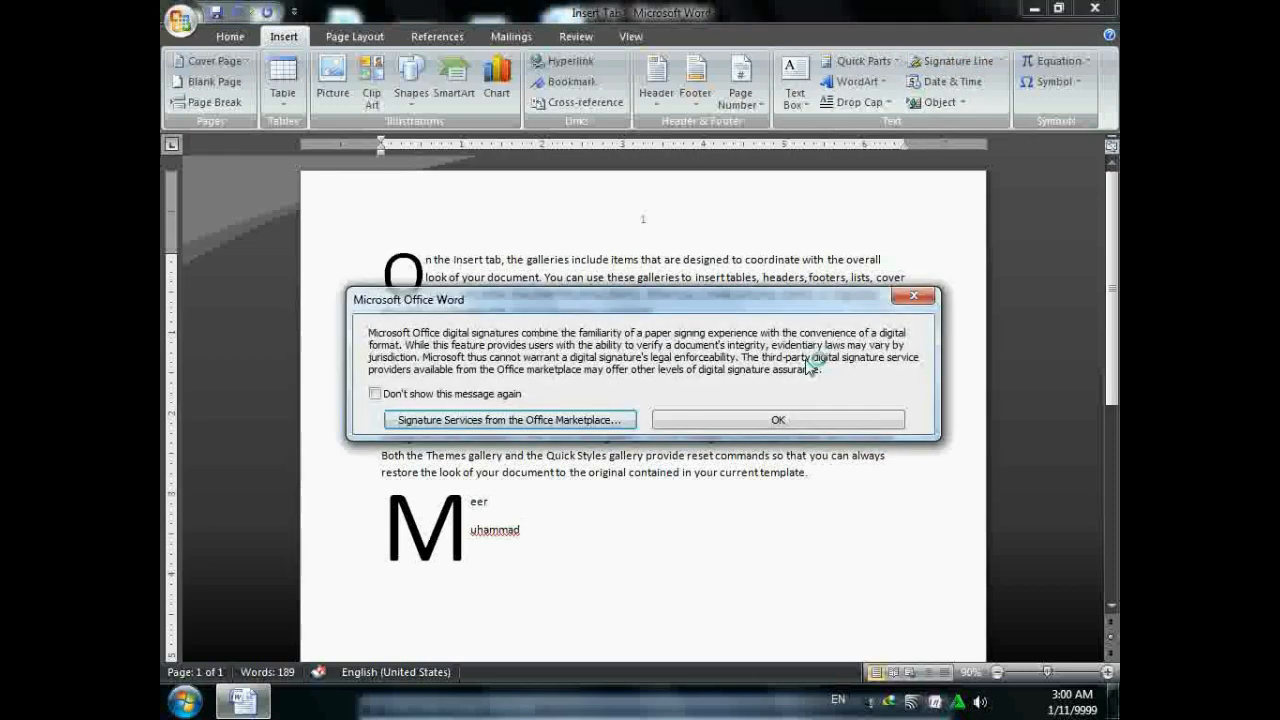
click(749, 418)
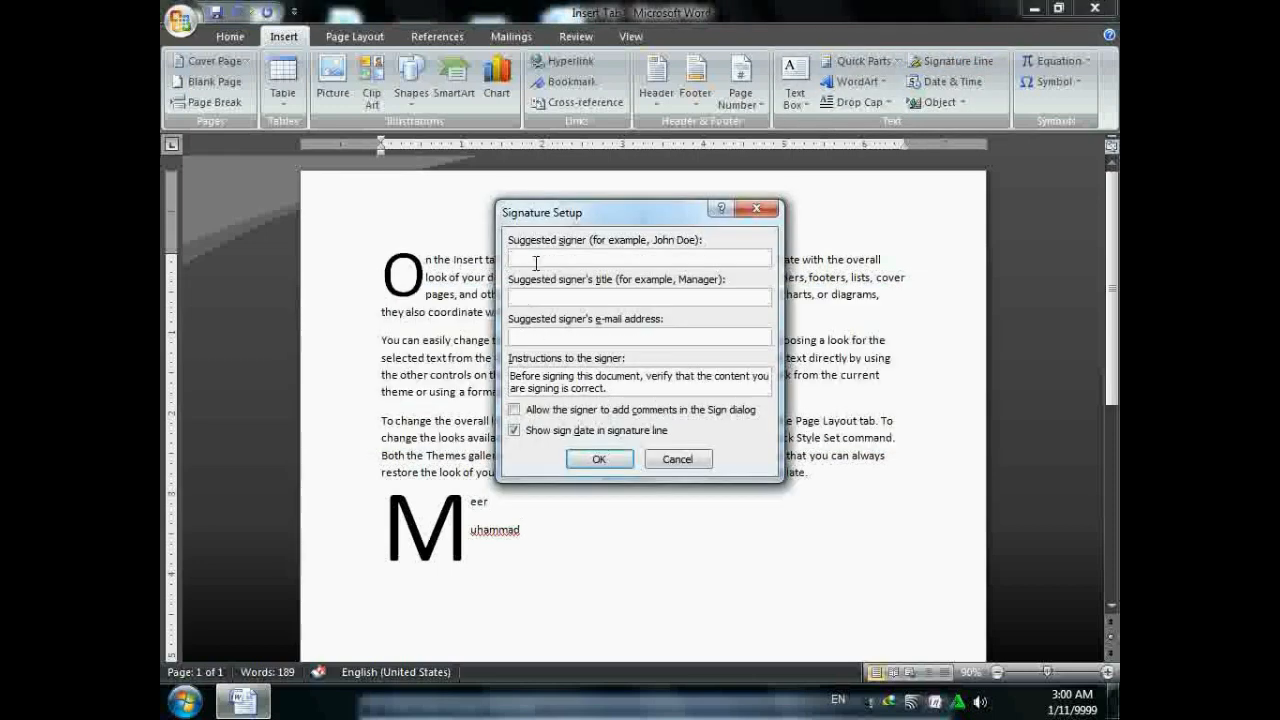
text(signature)
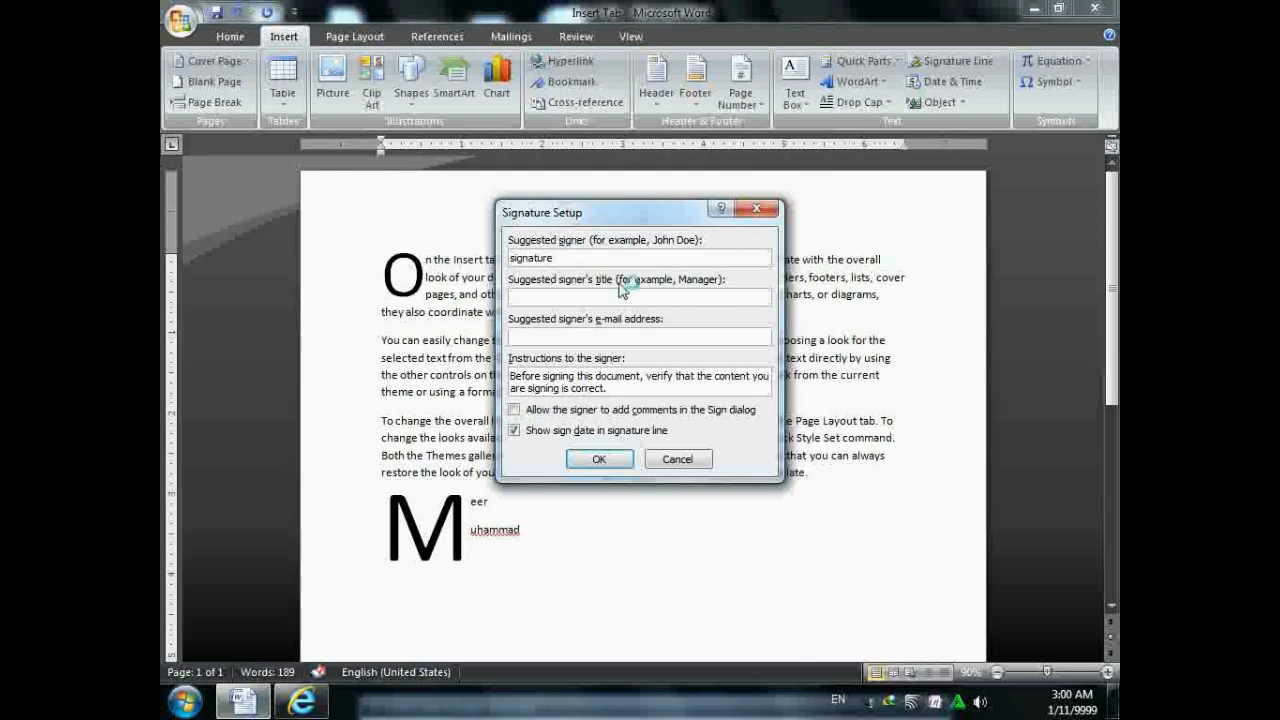
click(598, 459)
- Set the signature line's text wrapping to In Front of Text
click(669, 602)
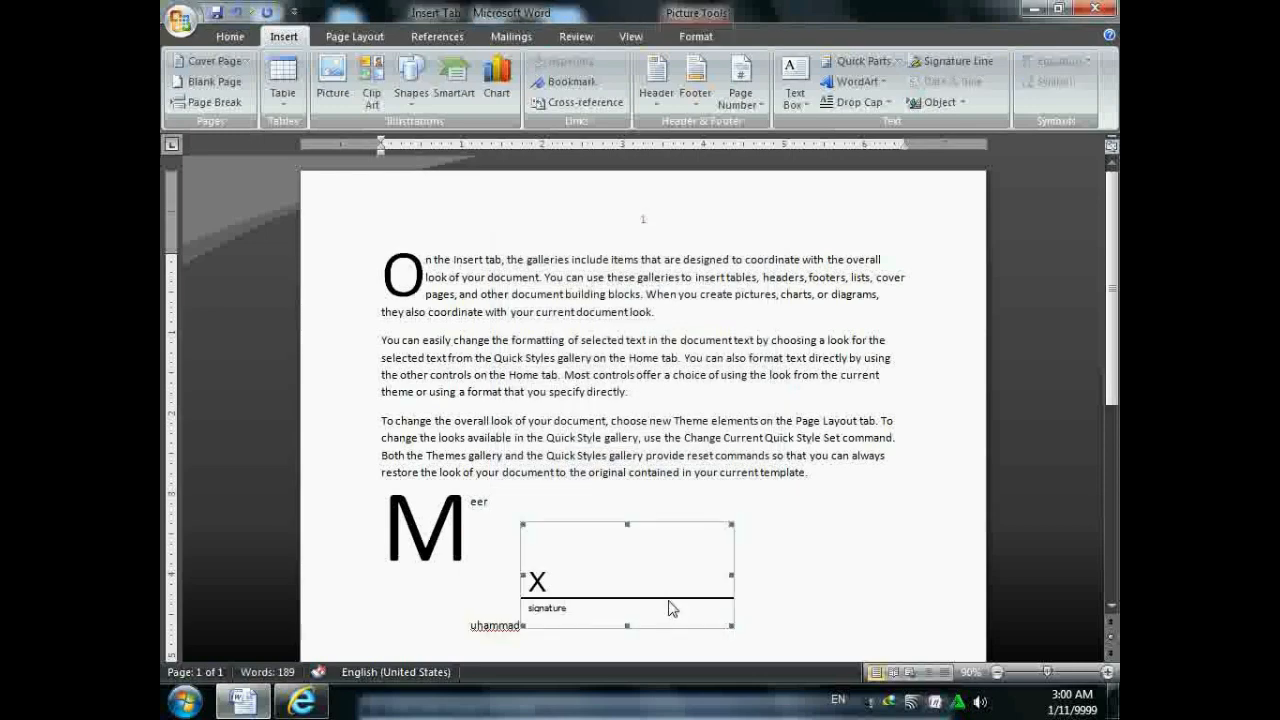
click(696, 36)
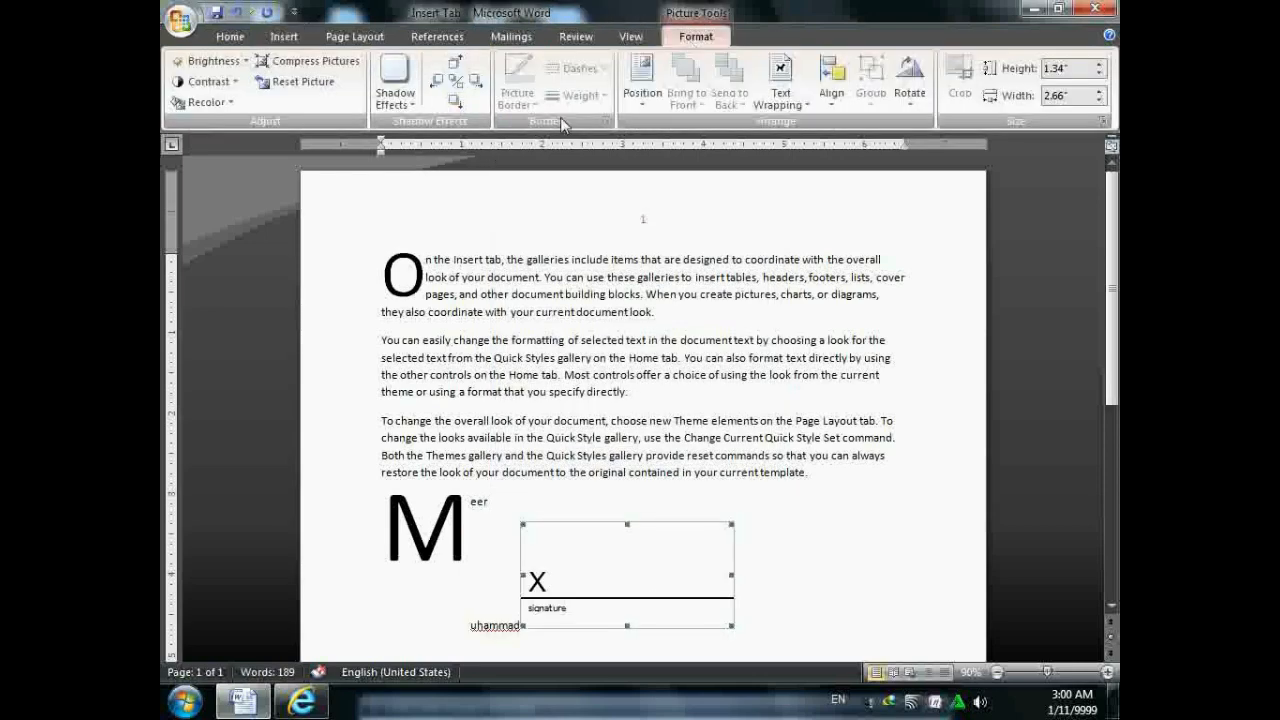
click(642, 82)
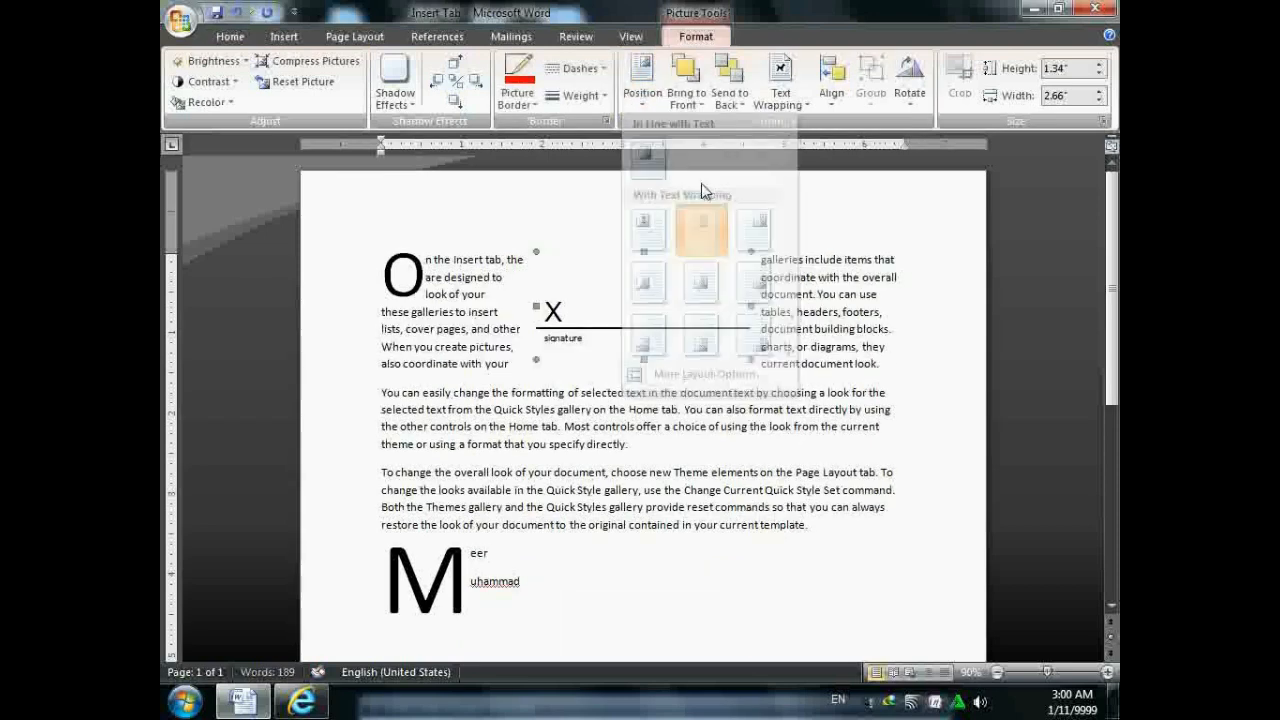
click(795, 98)
click(823, 196)
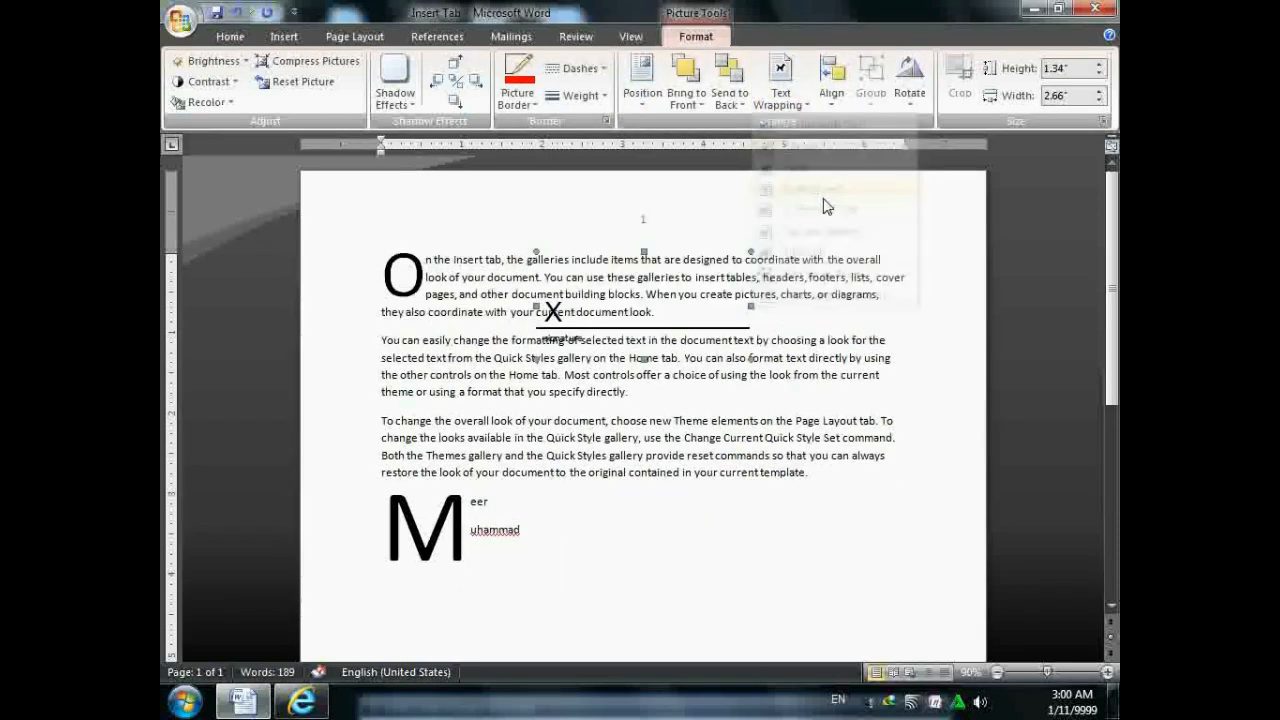
click(780, 95)
click(807, 209)
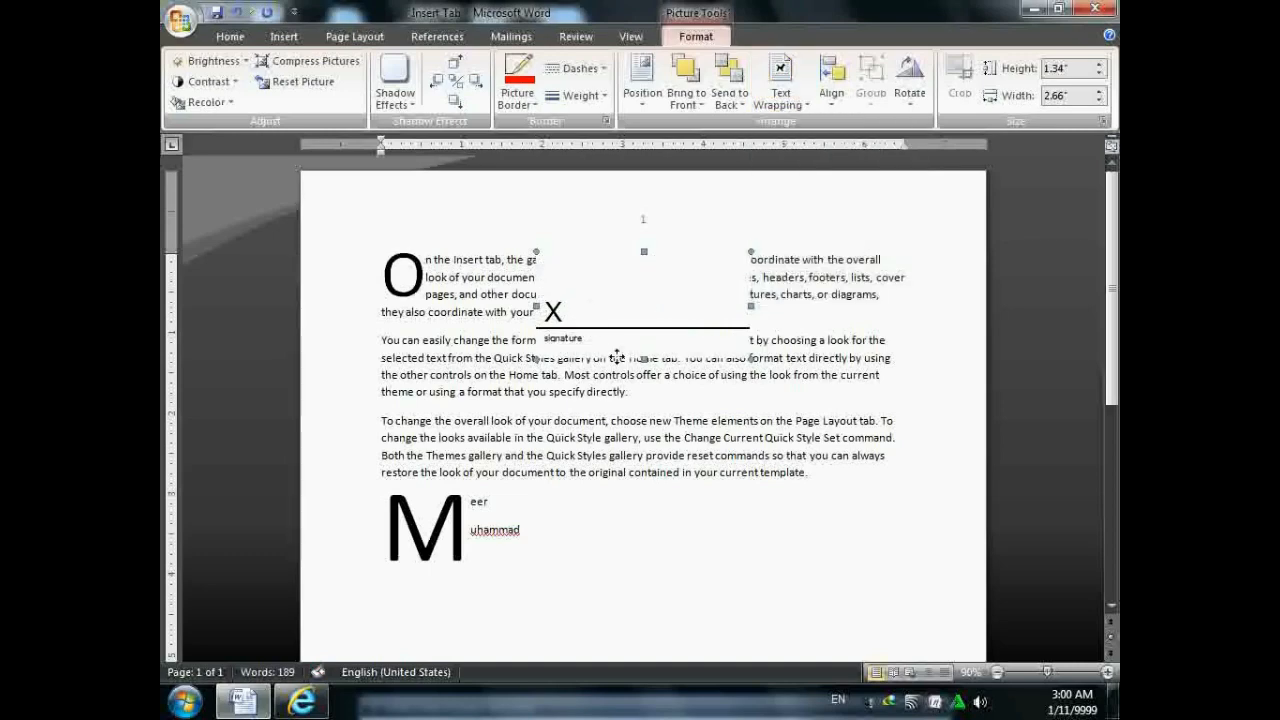
- Drag the signature line down near the bottom of page 1
drag(605, 309, 626, 580)
scroll(632, 420, down, 5)
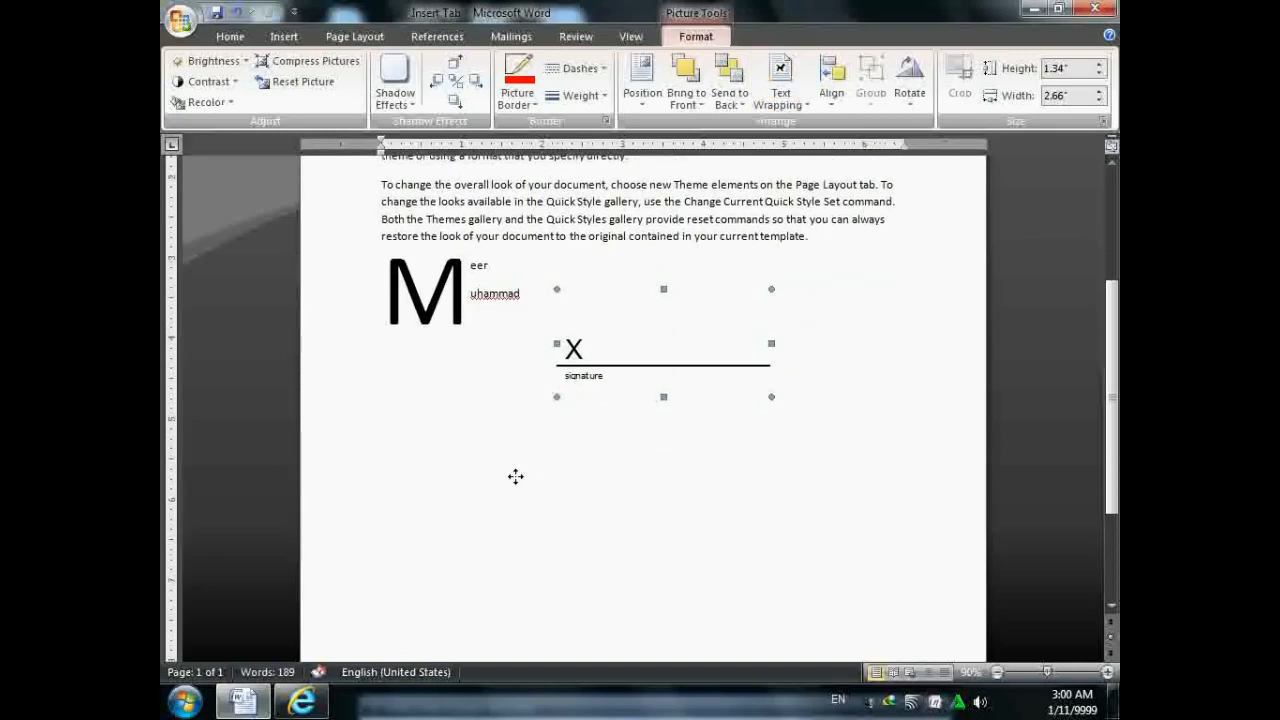
drag(515, 476, 486, 480)
scroll(488, 390, down, 3)
mouse_move(491, 297)
mouse_down()
mouse_move(471, 477)
mouse_move(453, 515)
mouse_up()
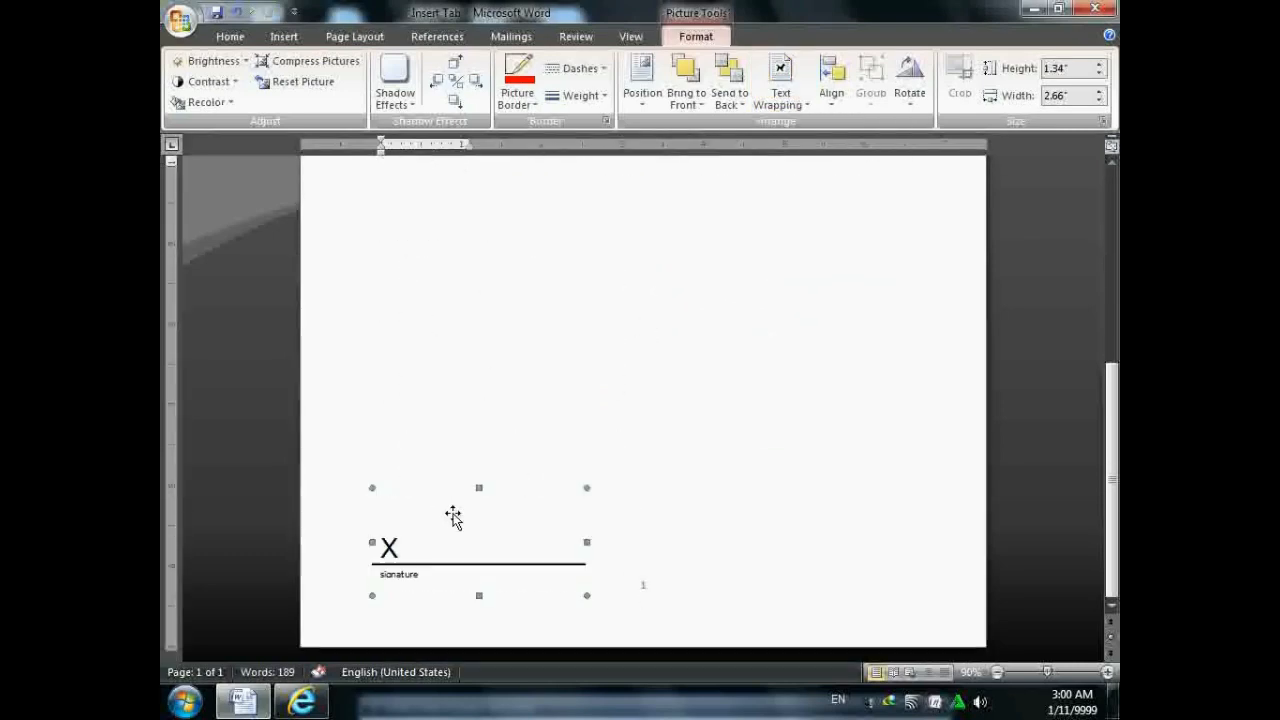
click(749, 343)
click(284, 36)
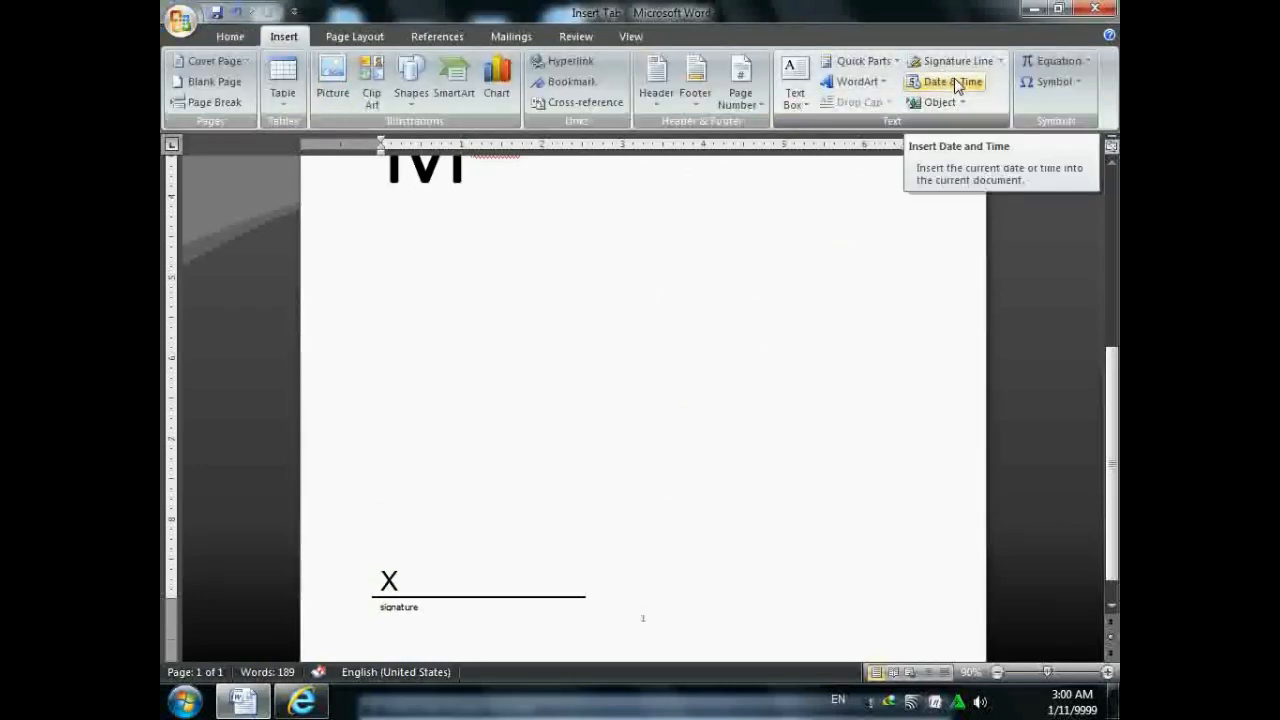
- Clear the whole document and generate sample paragraphs with =rand()
scroll(470, 421, up, 4)
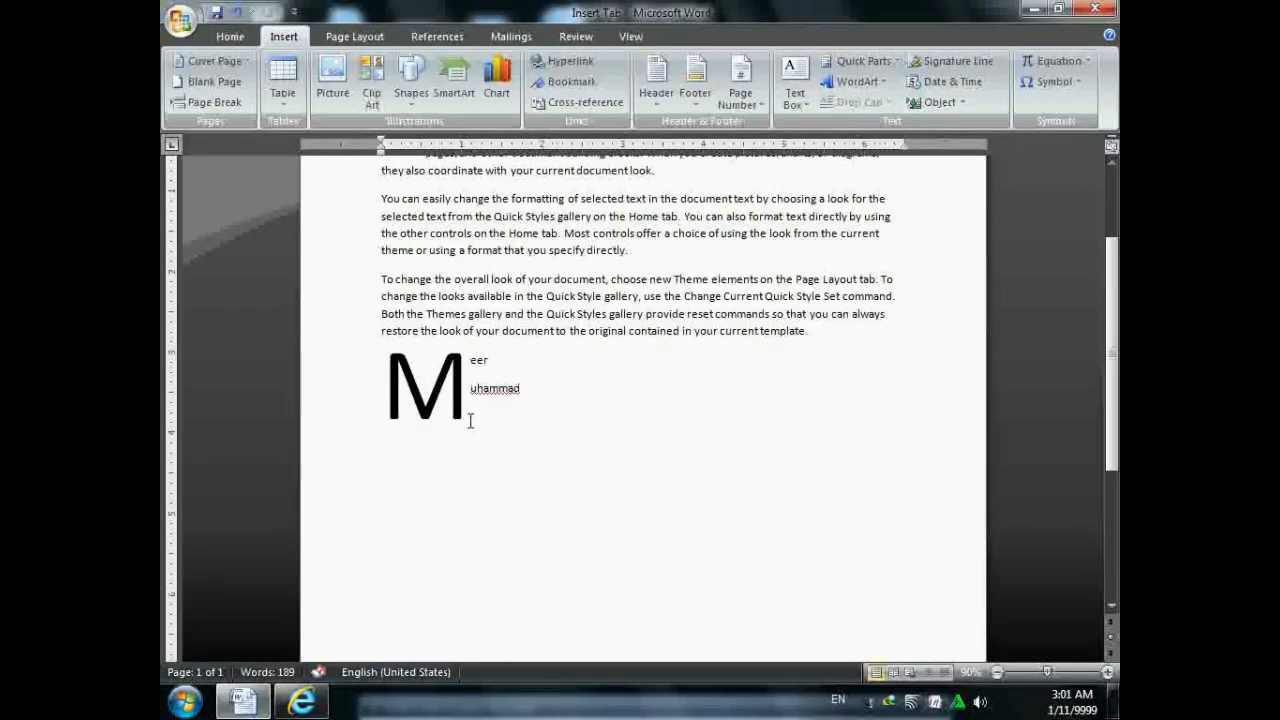
scroll(470, 421, up, 3)
key(ctrl+a)
key(Delete)
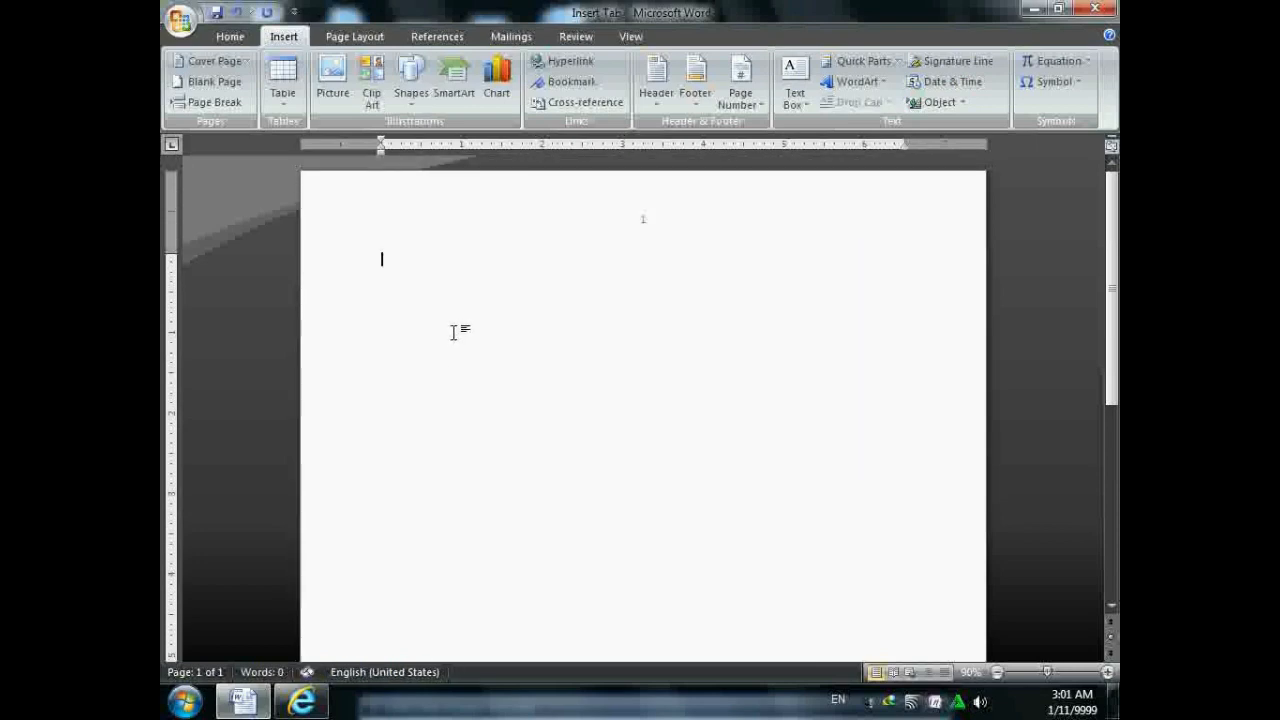
scroll(495, 357, down, 5)
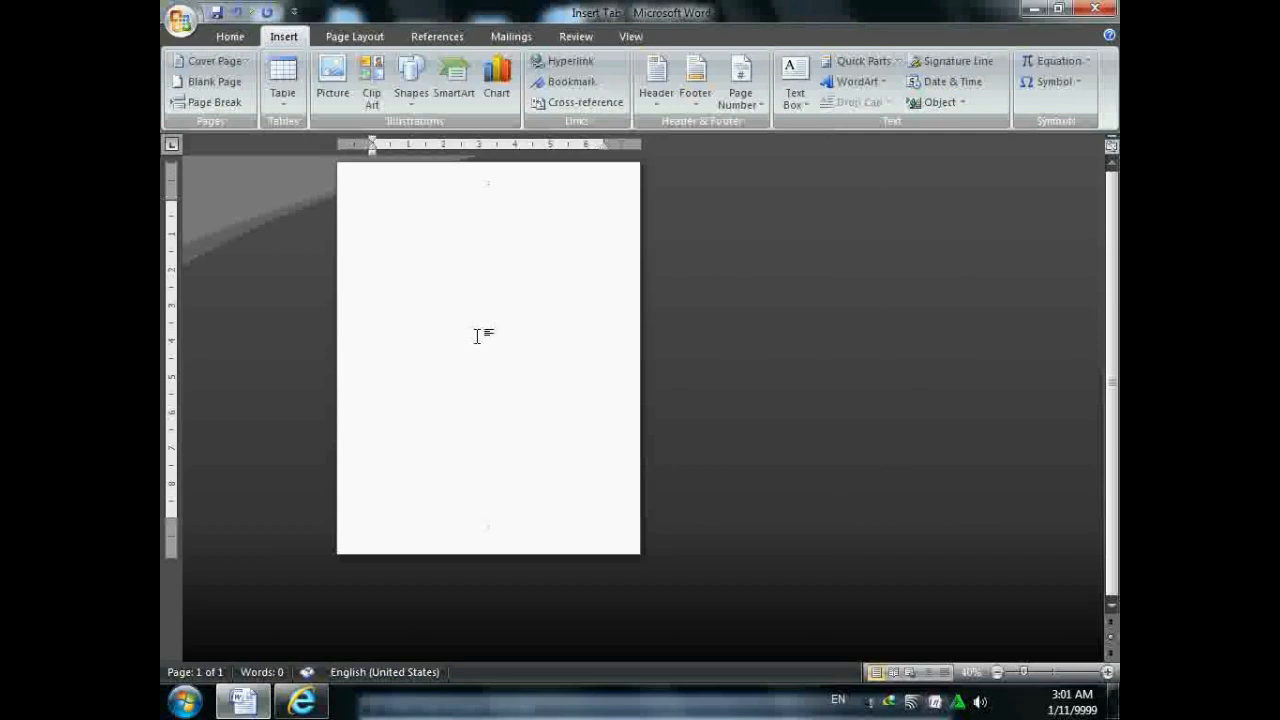
text(=rand())
key(Return)
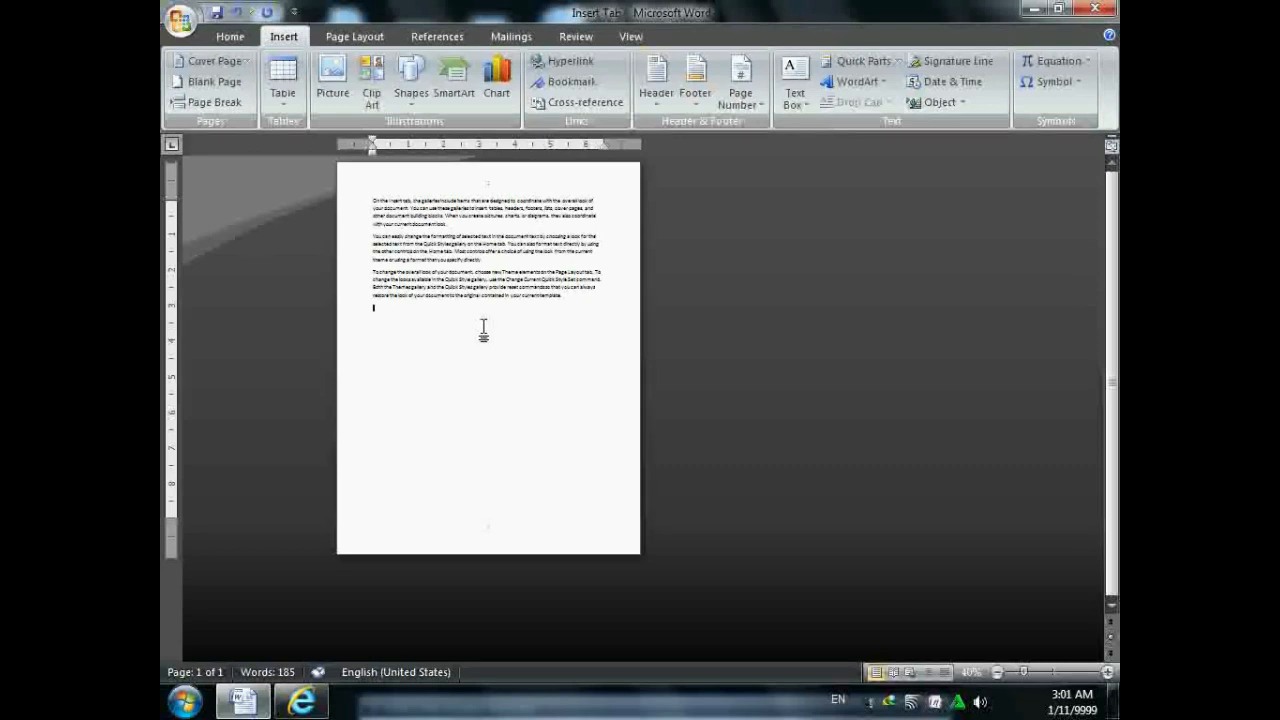
- Paste extra copies of the sample text, undoing one, to fill two pages (740 words)
key(ctrl+a)
key(ctrl+v)
key(ctrl+v)
key(ctrl+v)
key(ctrl+v)
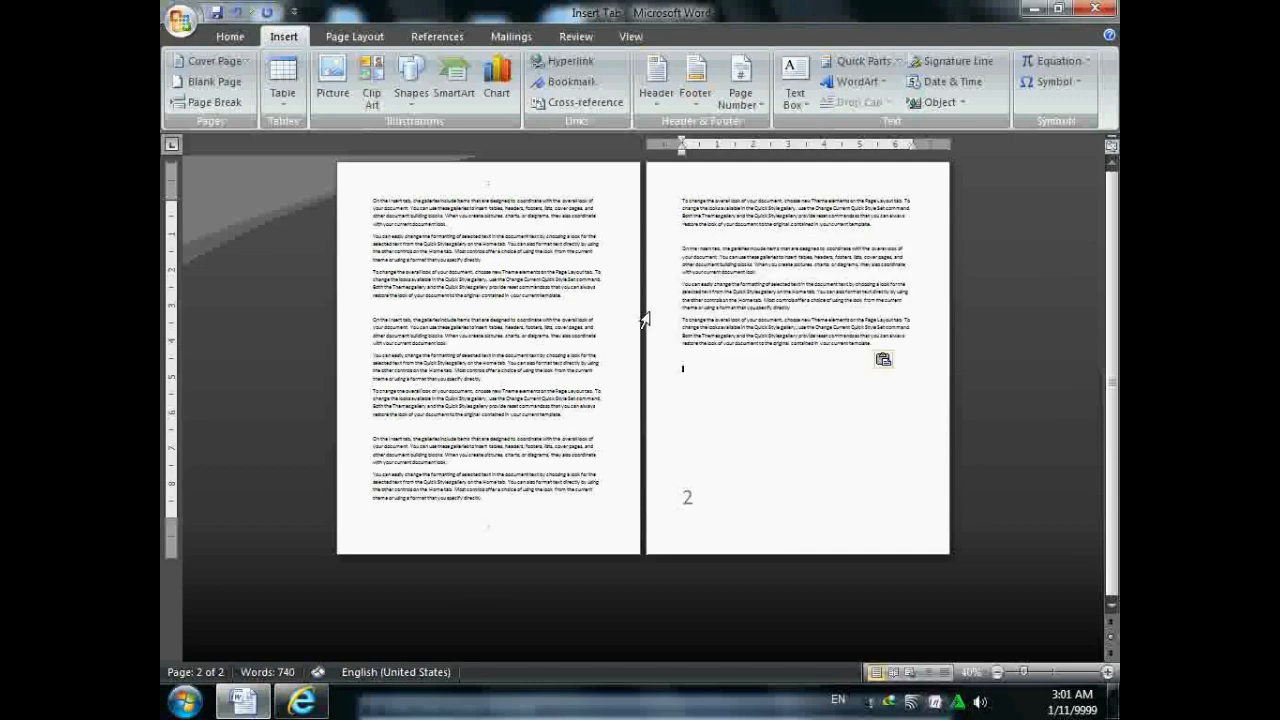
key(ctrl+v)
key(ctrl+z)
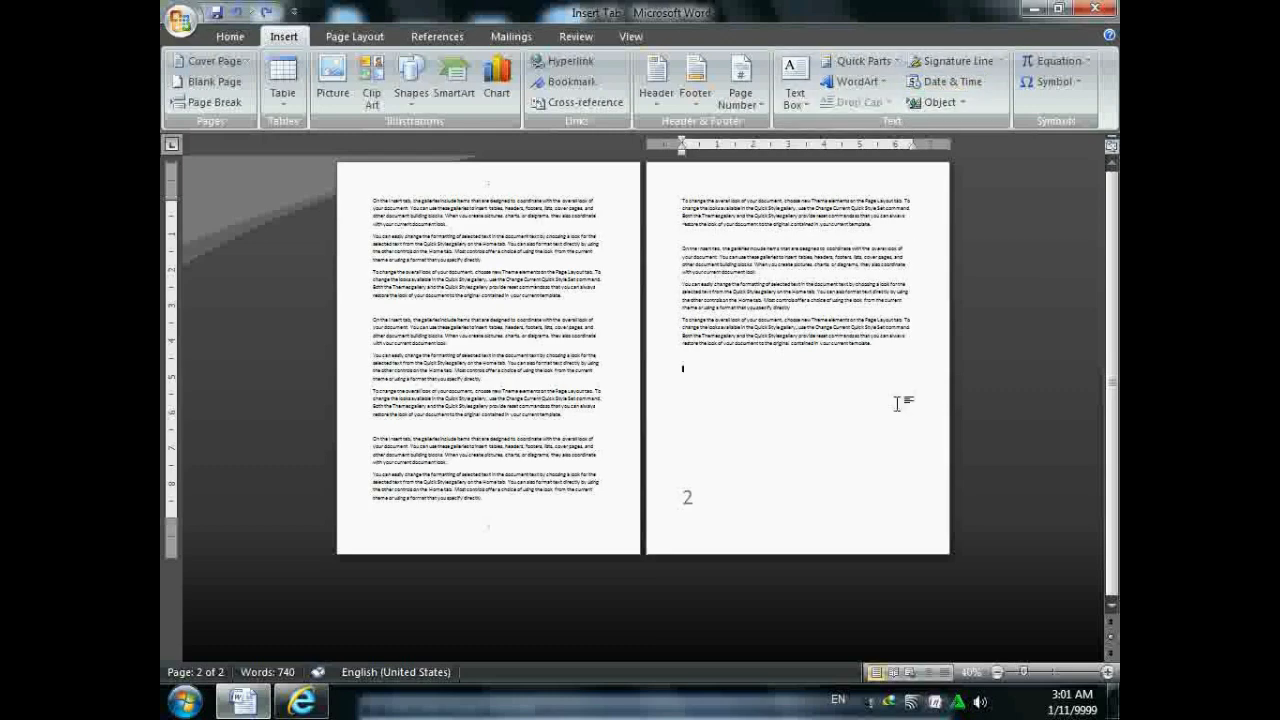
scroll(898, 404, up, 1)
scroll(898, 404, up, 1)
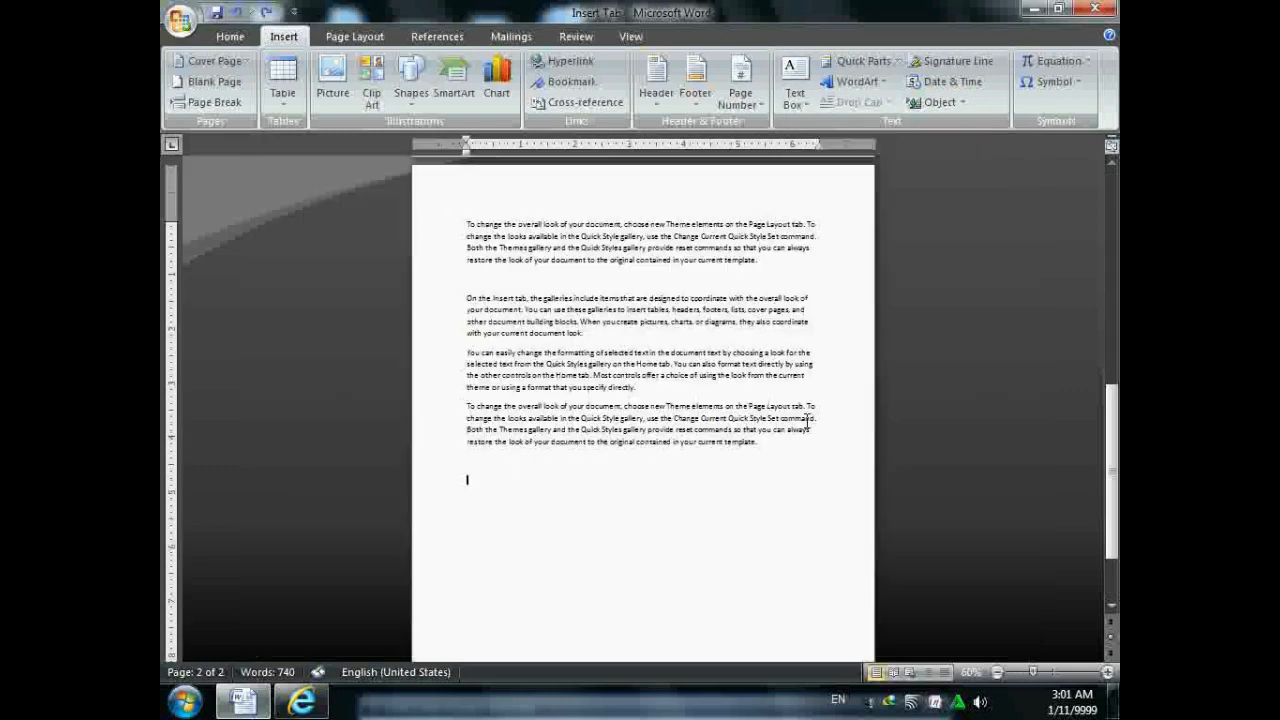
click(955, 82)
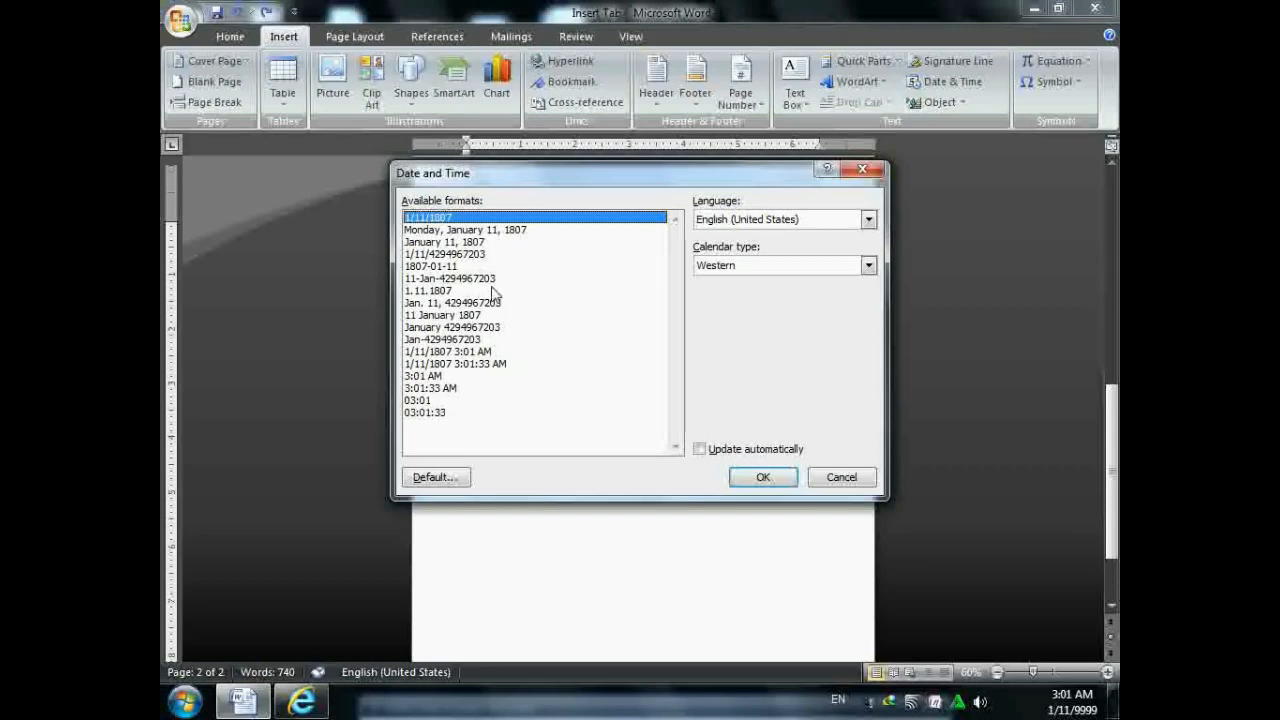
click(493, 291)
click(497, 315)
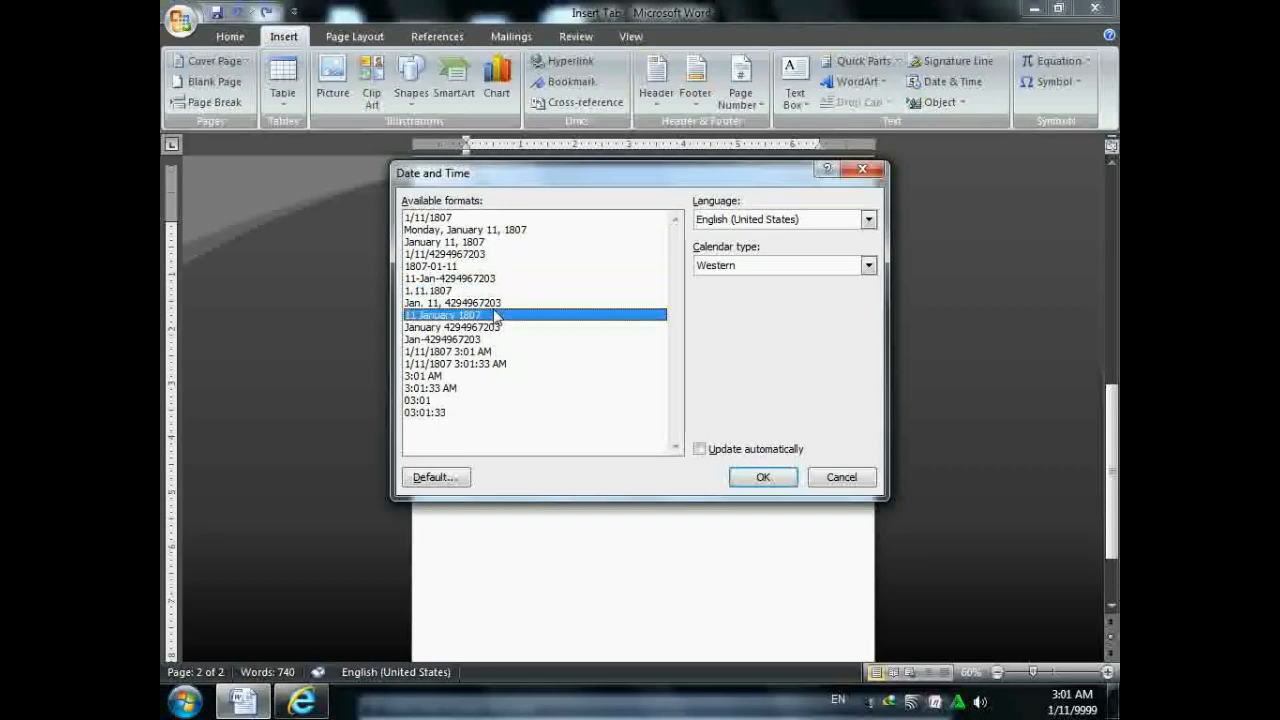
click(843, 480)
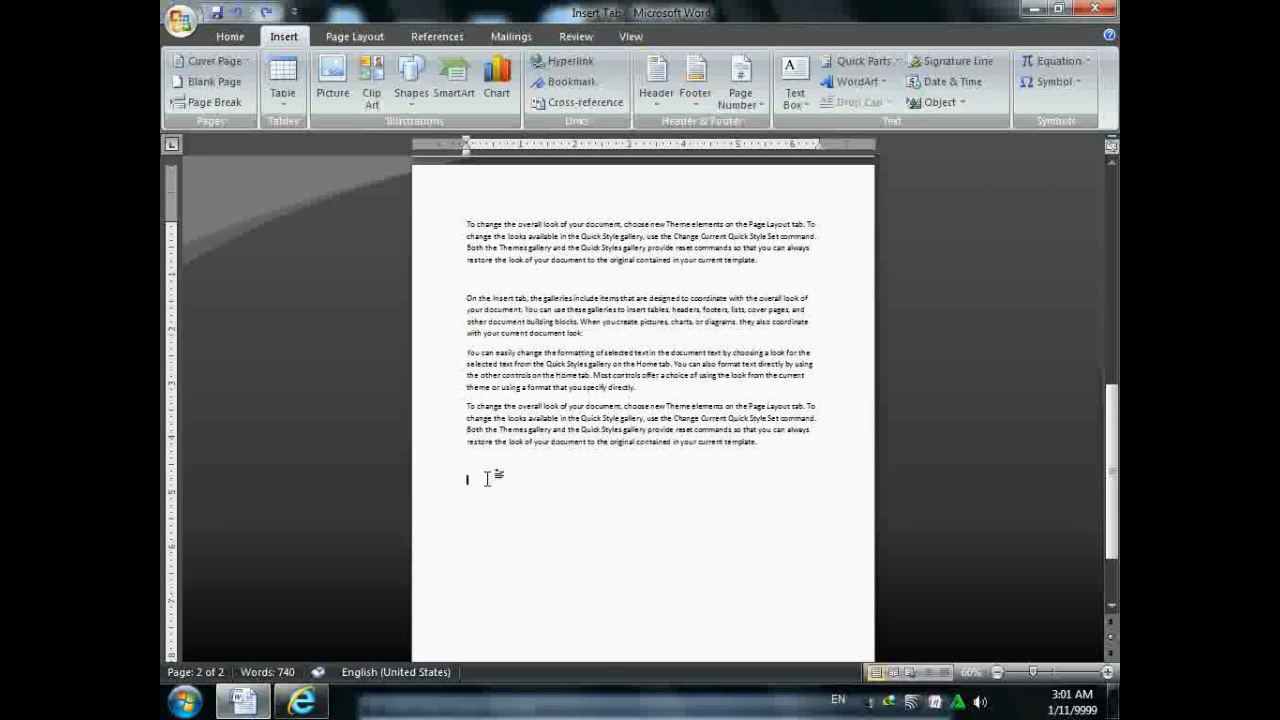
scroll(434, 522, up, 2)
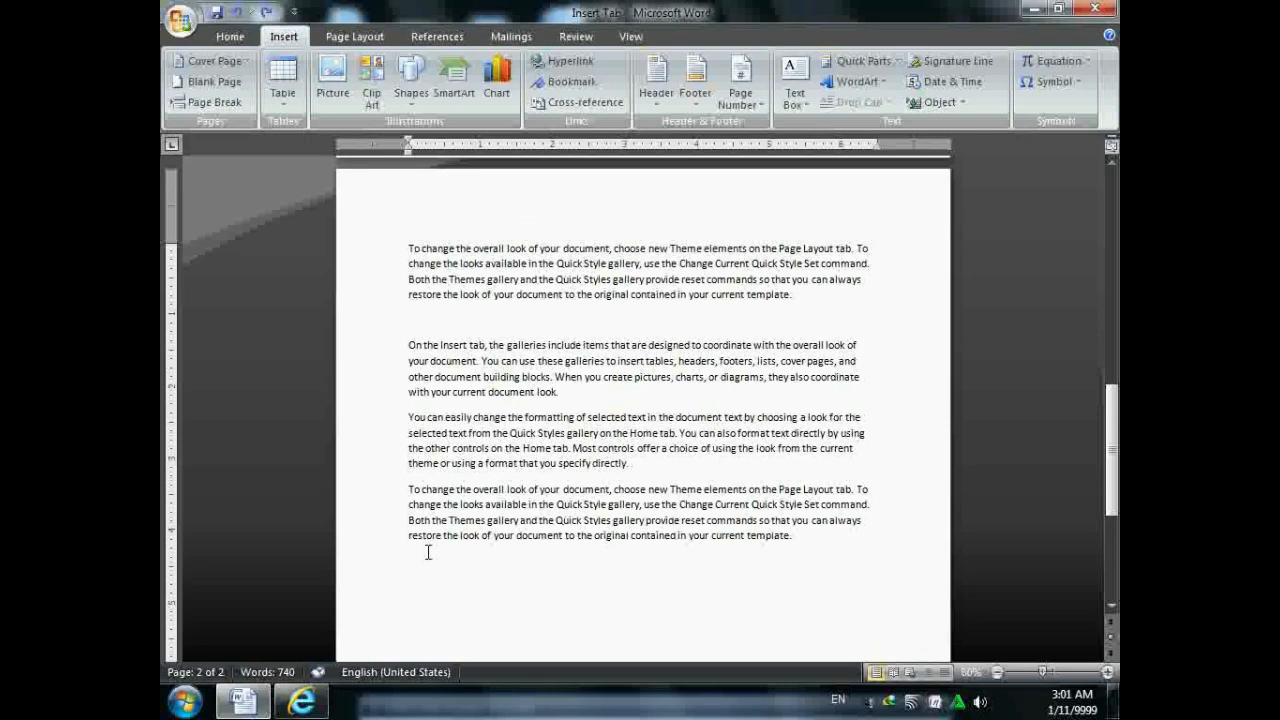
click(963, 104)
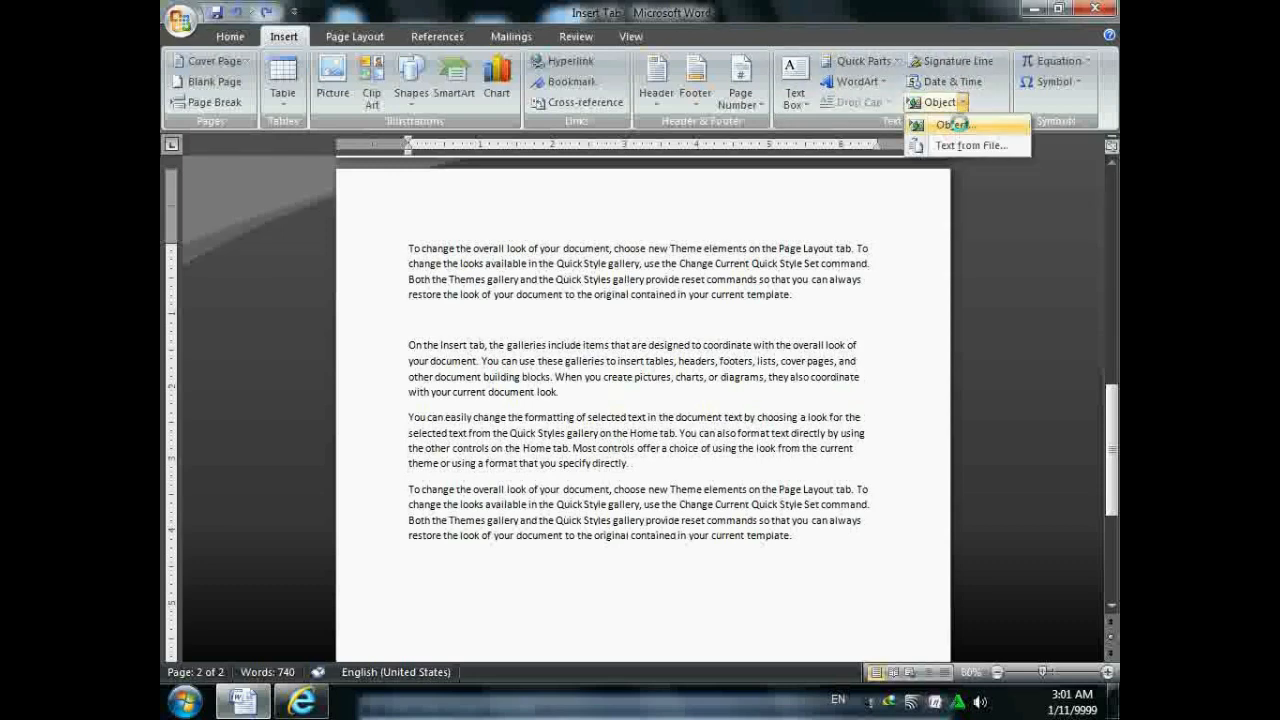
- Insert a Microsoft Office Excel Worksheet object below the last paragraph on page 2
click(954, 124)
click(507, 311)
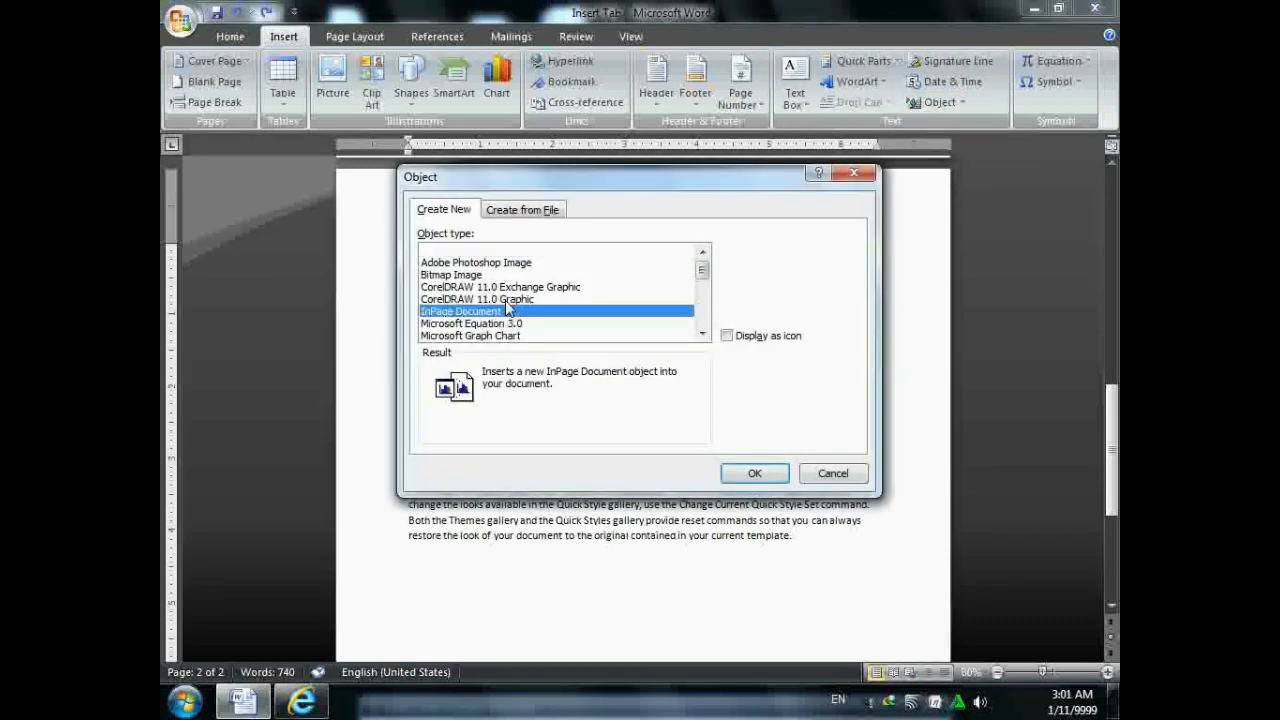
click(512, 336)
scroll(515, 318, down, 4)
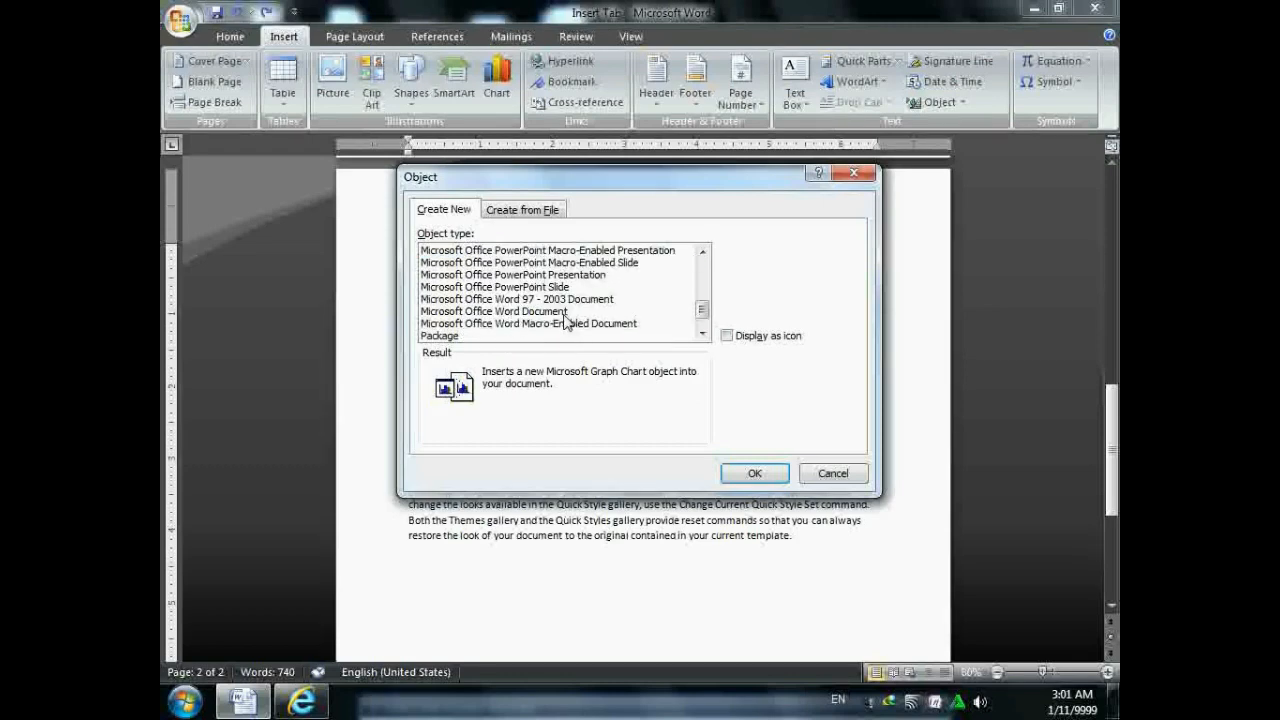
scroll(565, 320, up, 2)
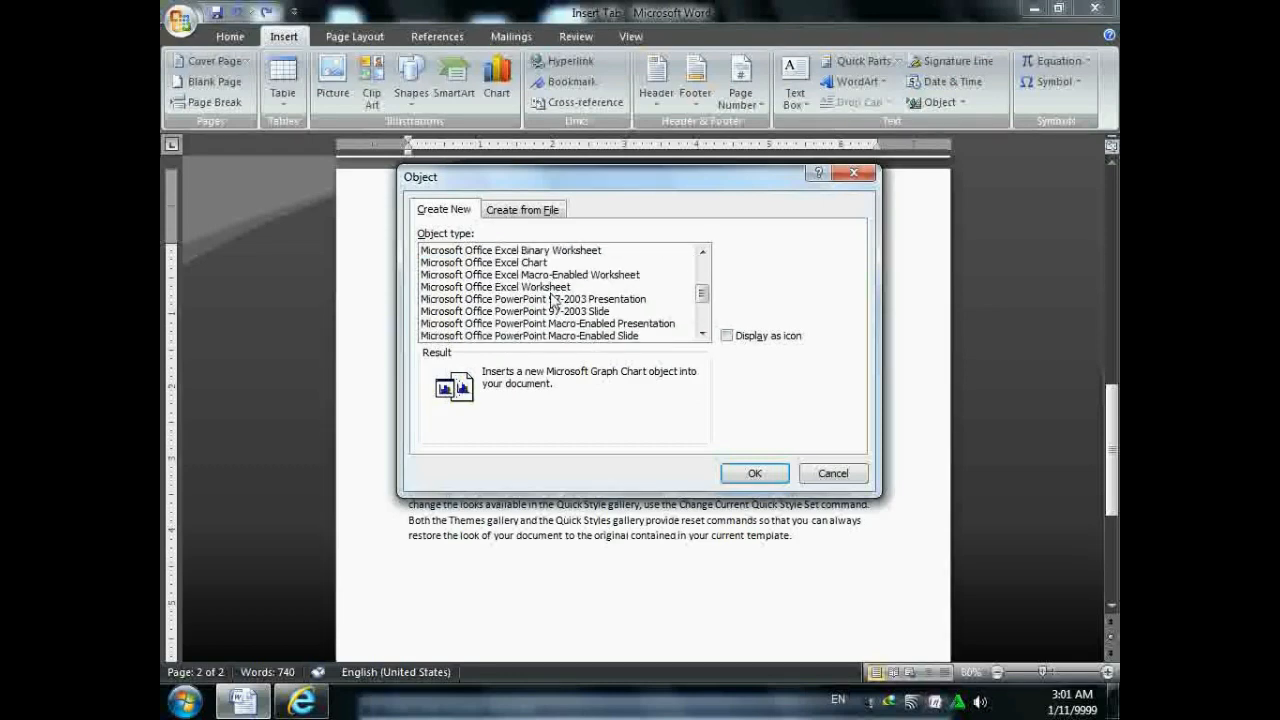
click(555, 287)
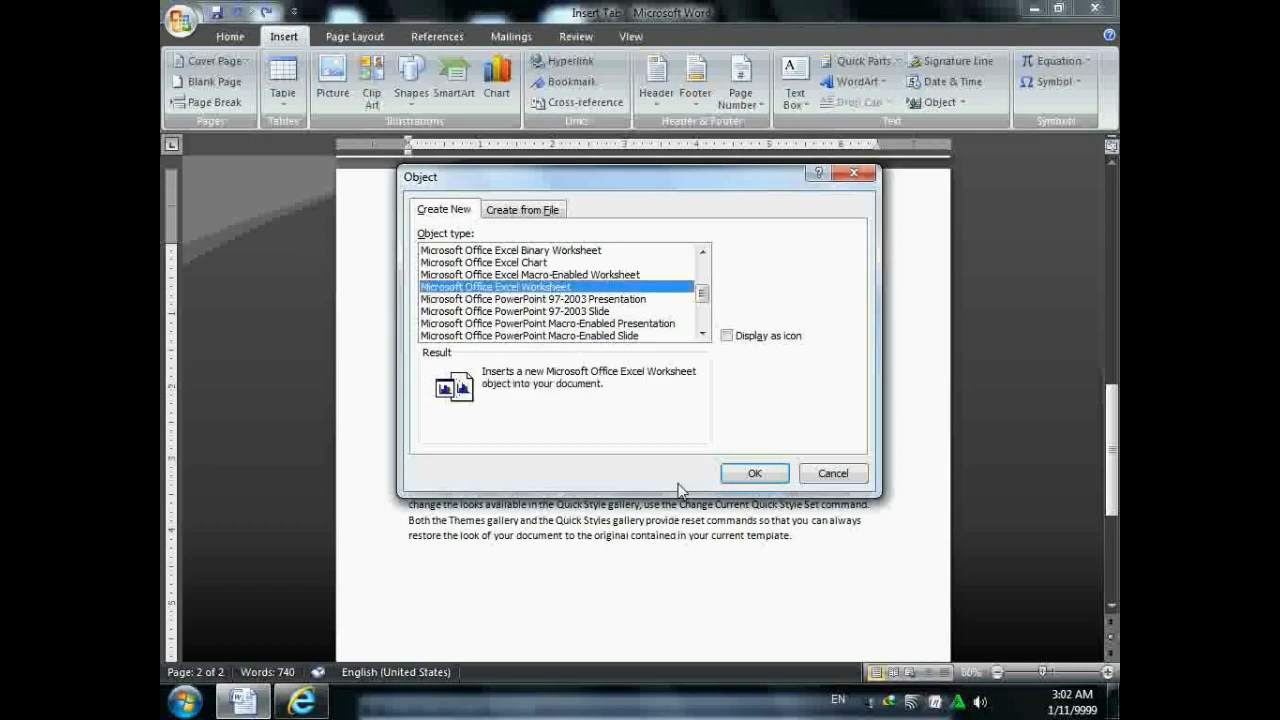
click(745, 475)
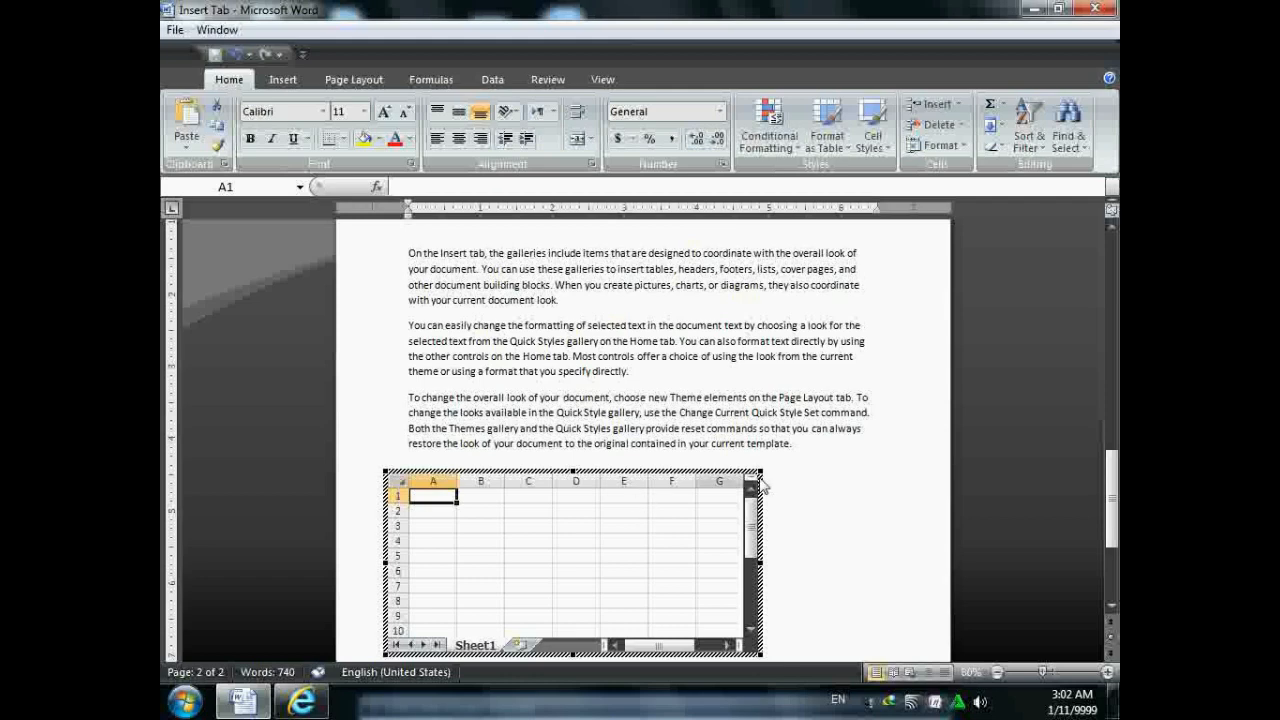
click(825, 475)
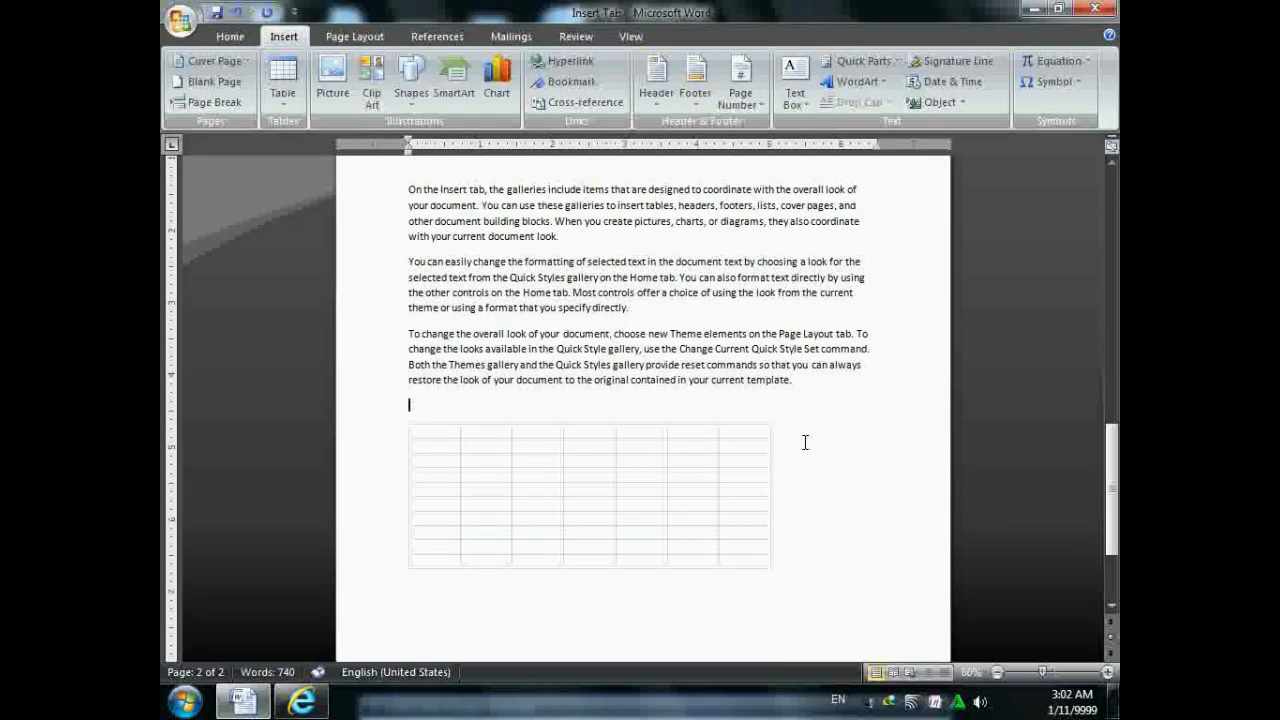
- Insert a new blank equation and browse the basic math symbols and fraction layouts
click(1092, 62)
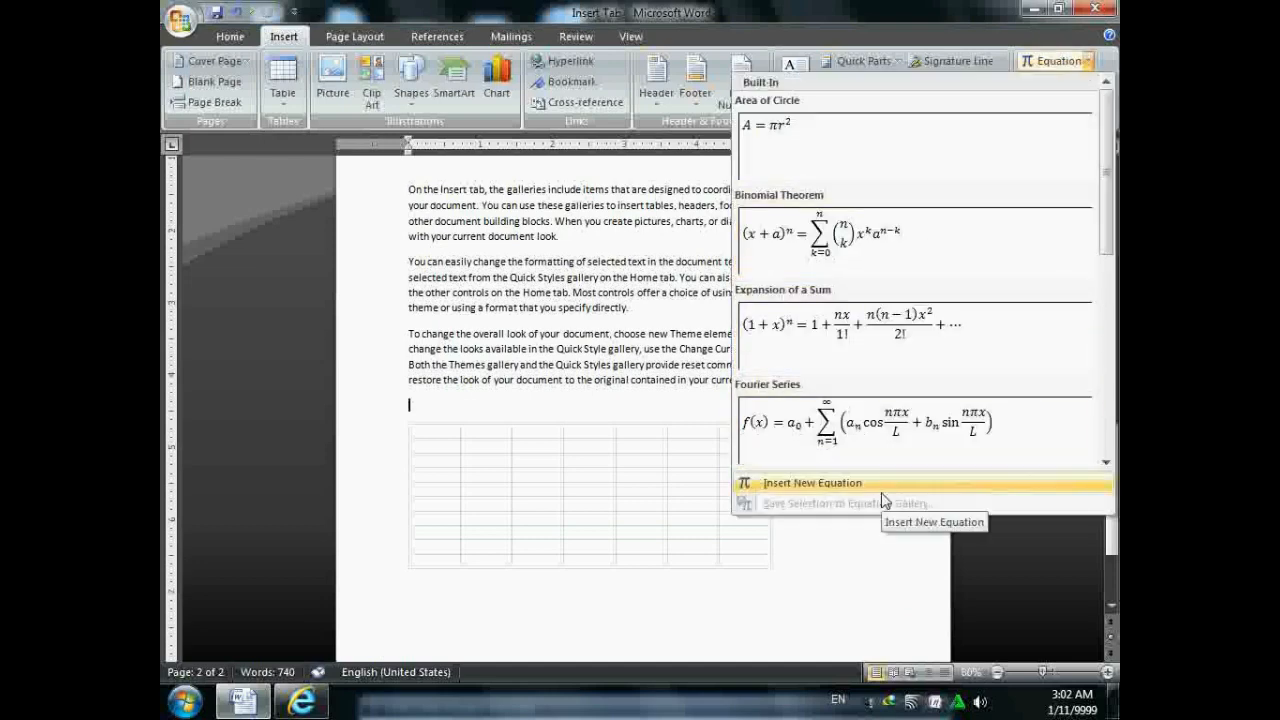
click(812, 483)
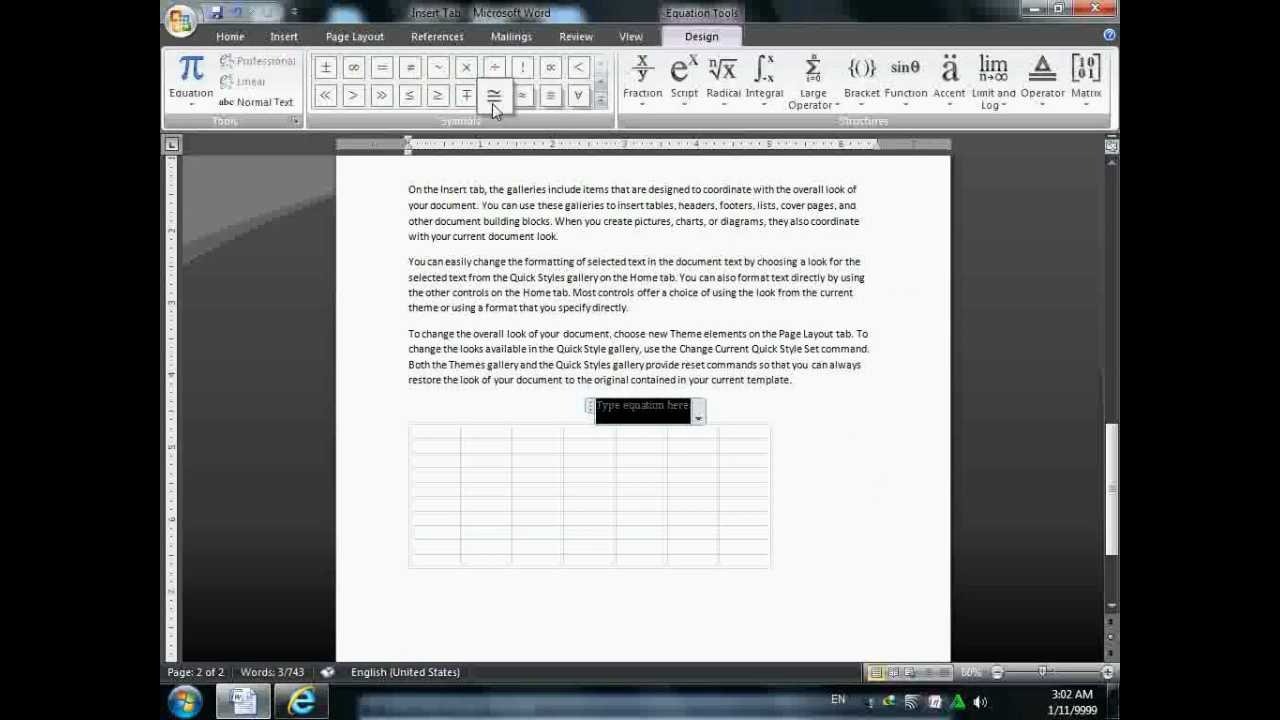
click(600, 99)
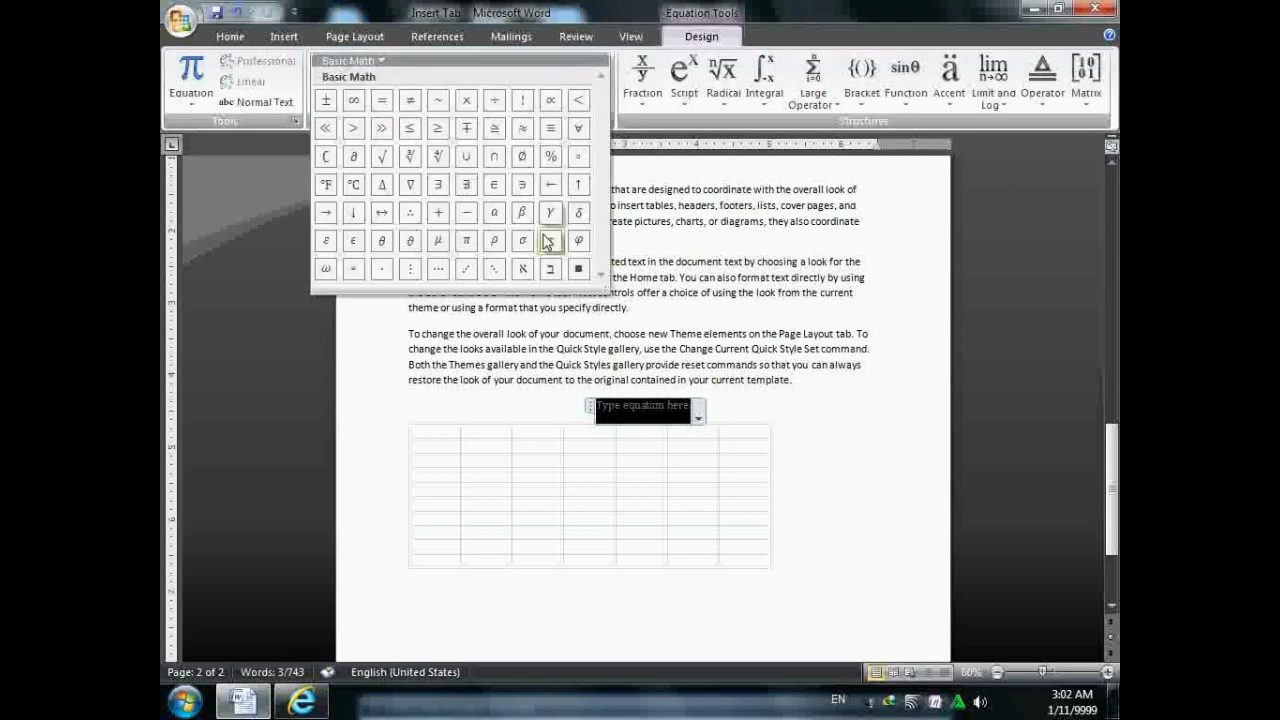
click(657, 110)
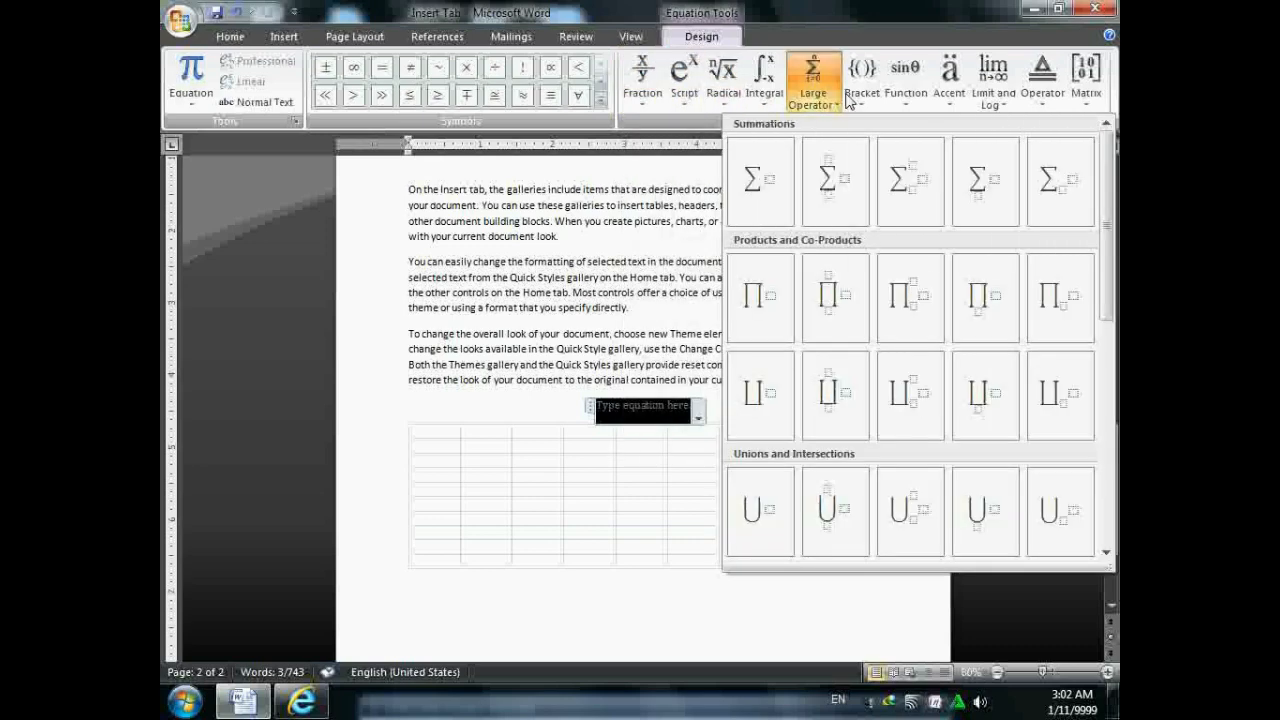
mouse_move(1043, 104)
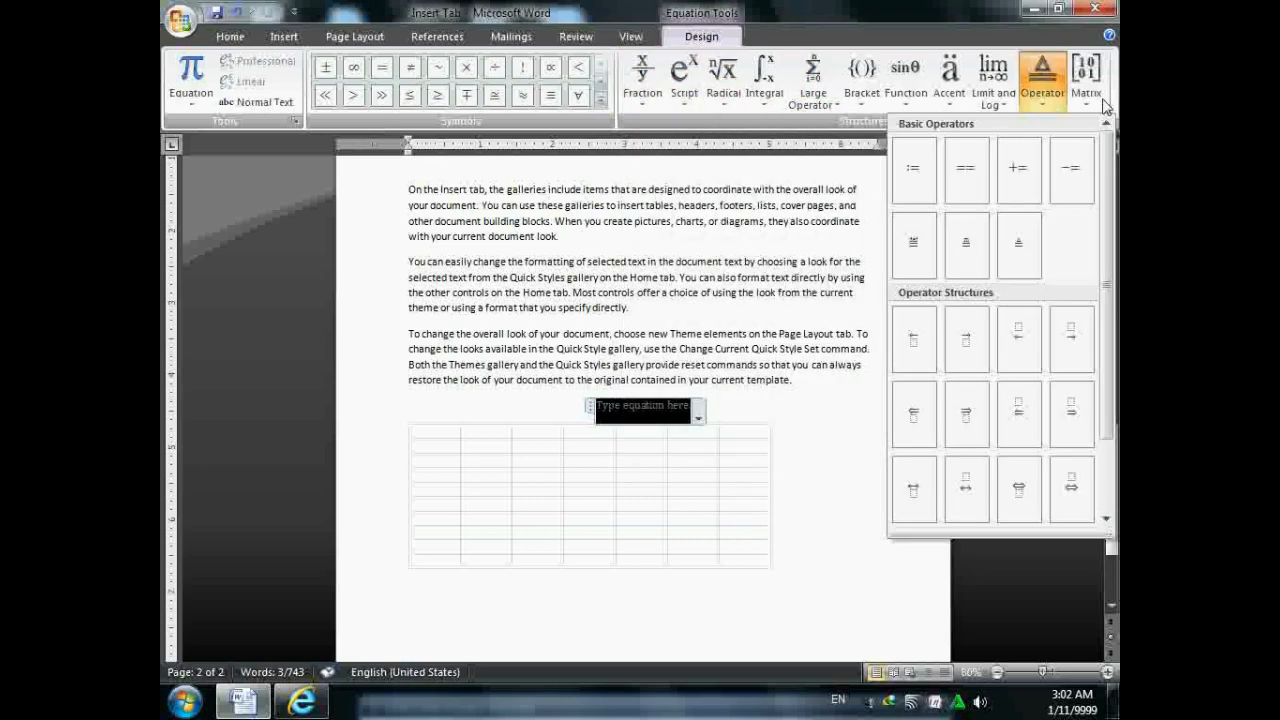
mouse_move(1087, 100)
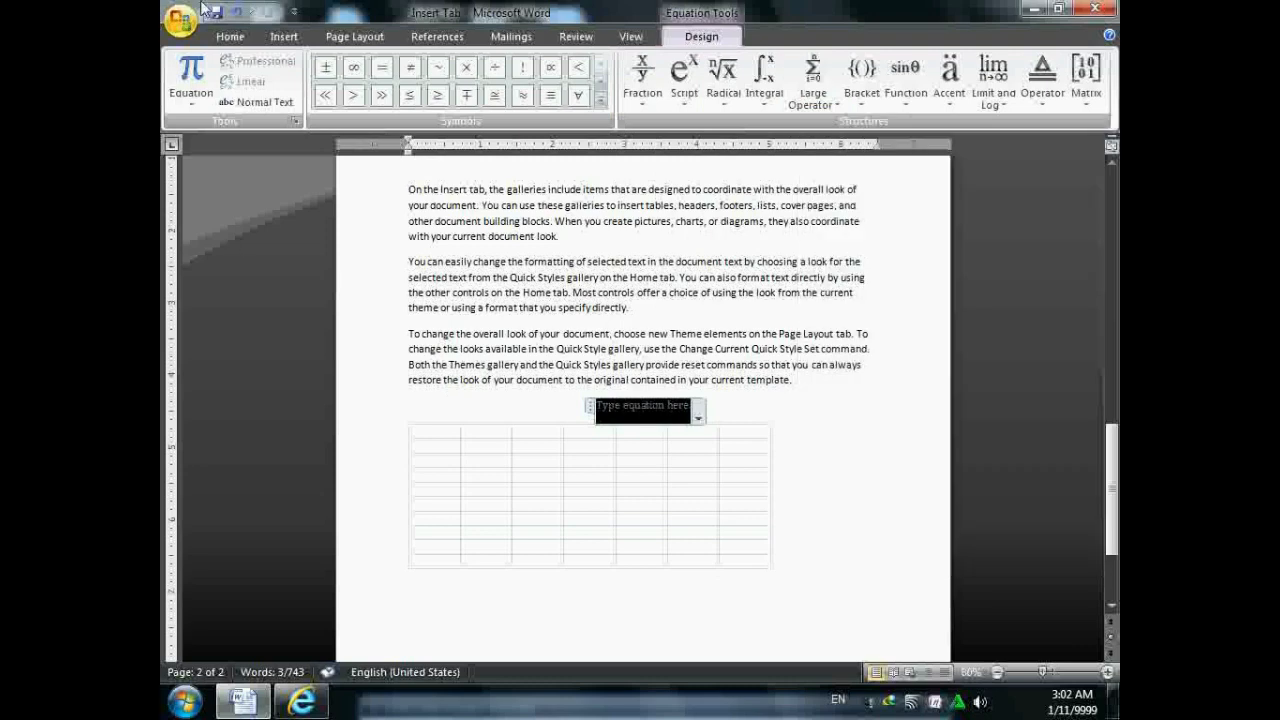
- Delete the embedded Excel worksheet table from the document
click(284, 36)
click(705, 588)
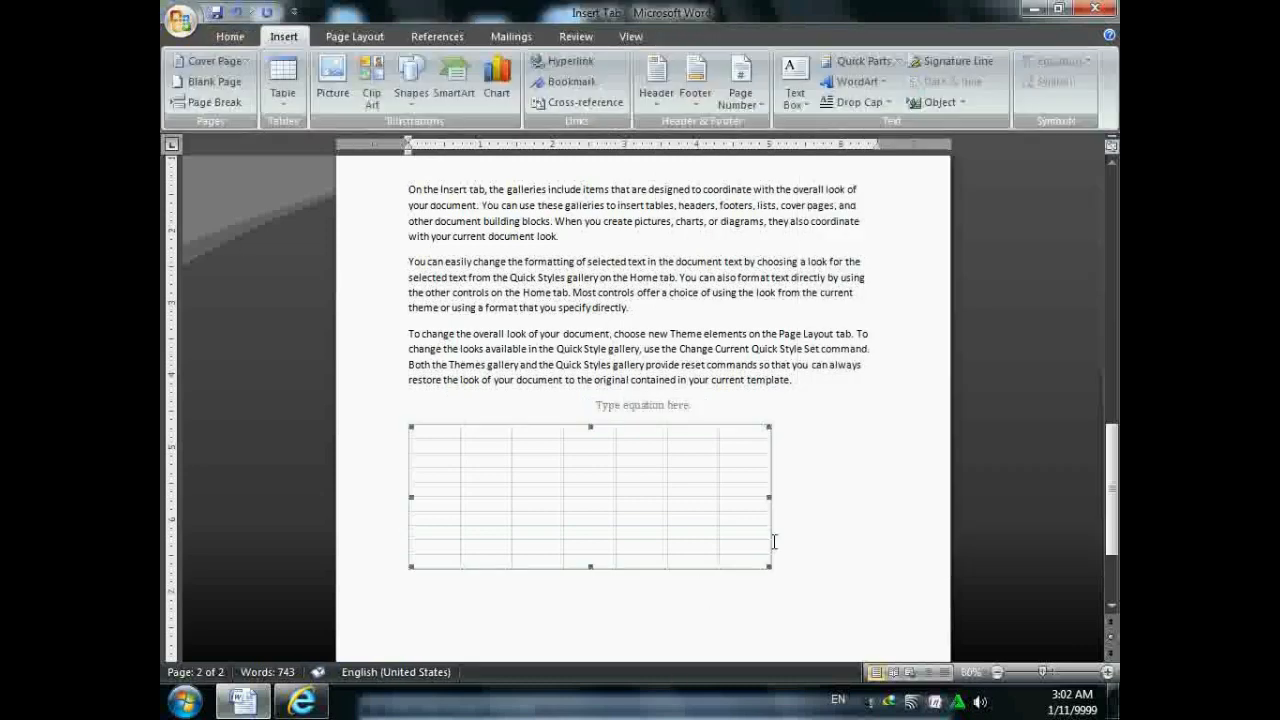
key(Delete)
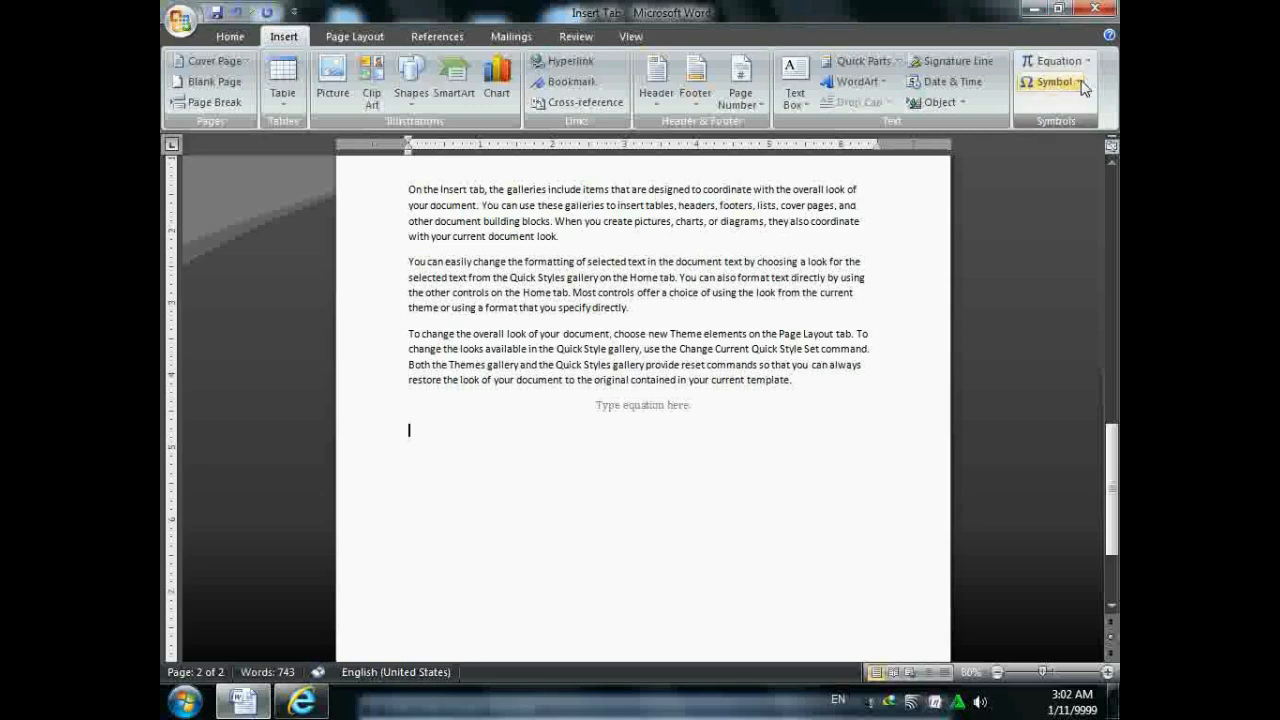
- Open More Symbols and switch the symbol font to Wingdings
click(1079, 82)
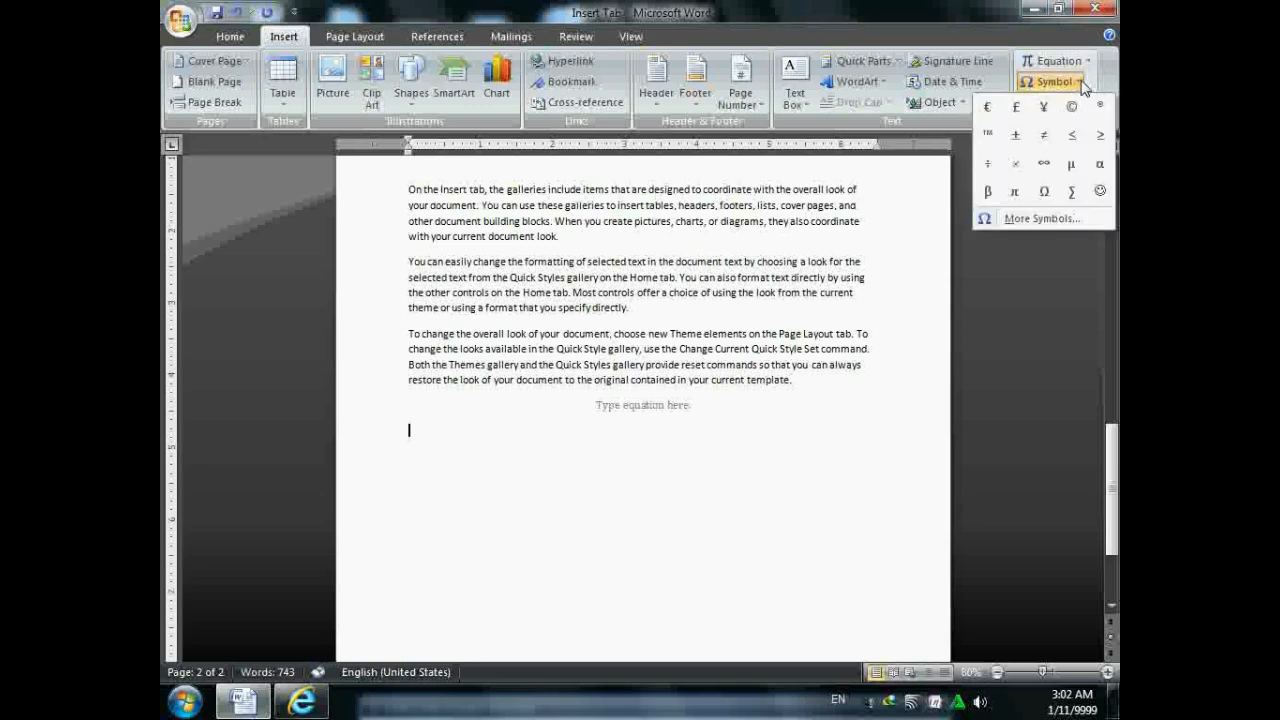
click(1050, 218)
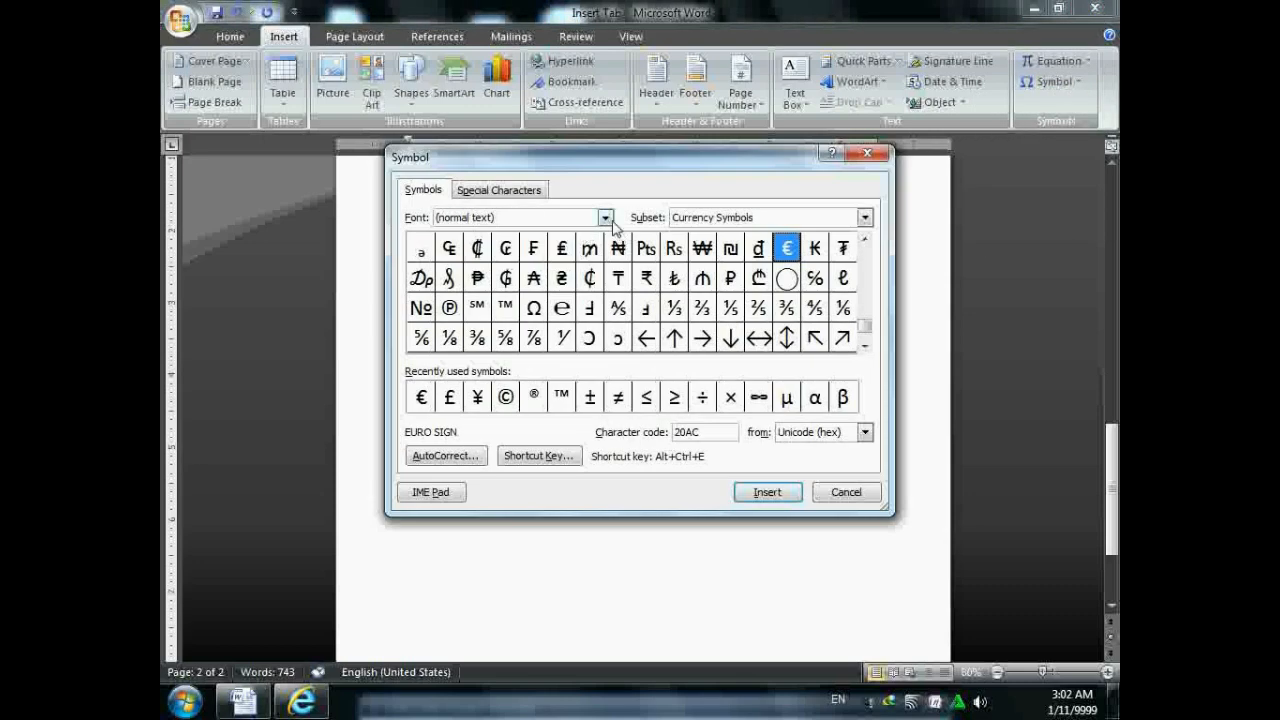
click(605, 217)
scroll(563, 280, down, 15)
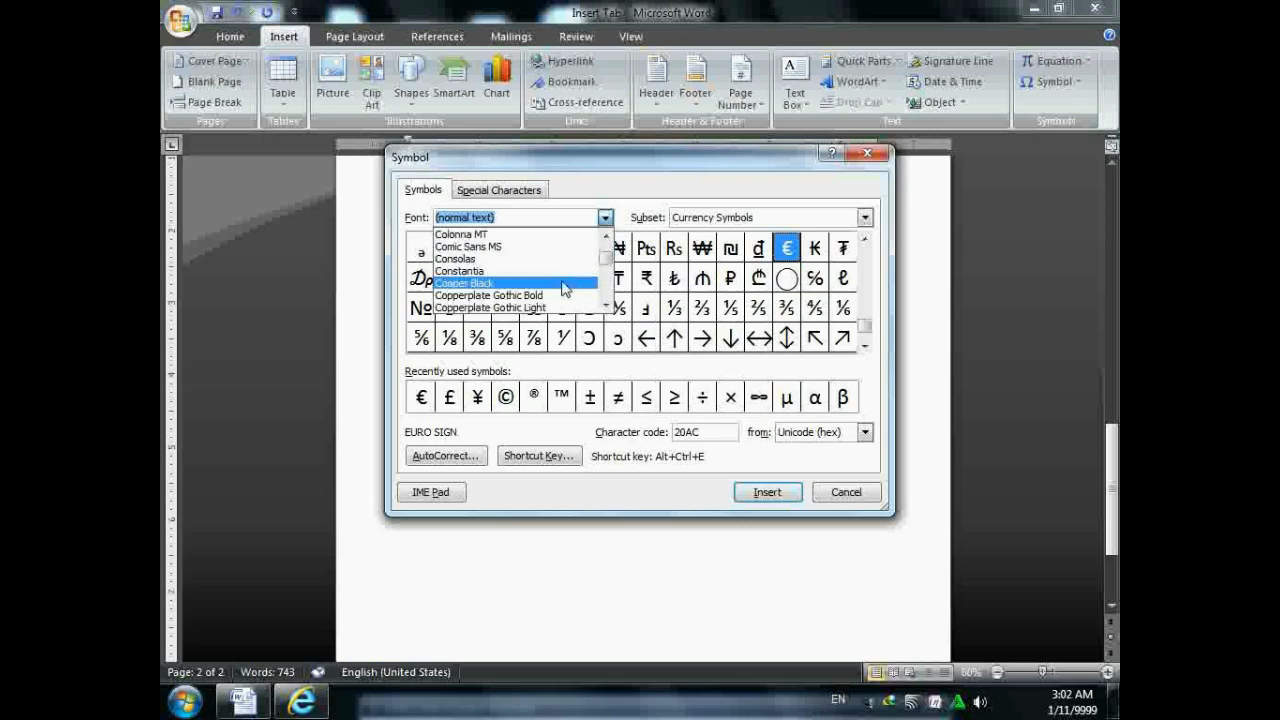
scroll(563, 288, down, 20)
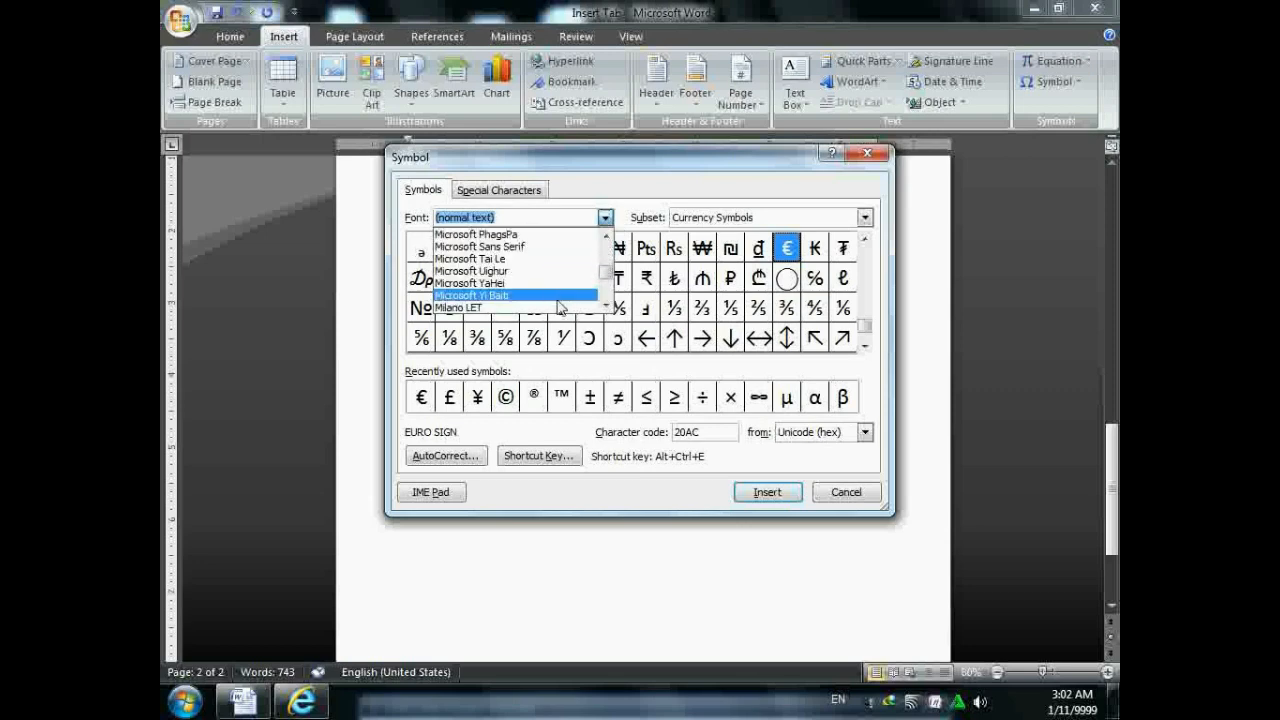
scroll(558, 305, down, 20)
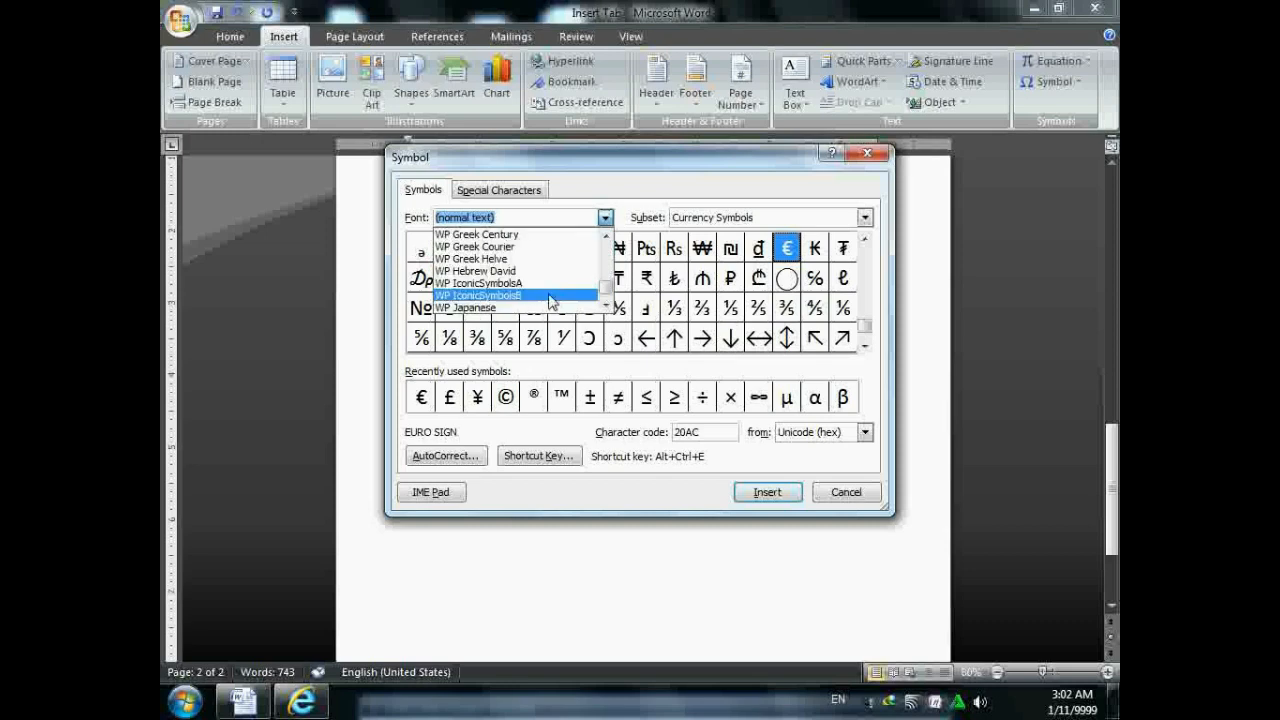
scroll(551, 302, down, 4)
scroll(512, 300, up, 4)
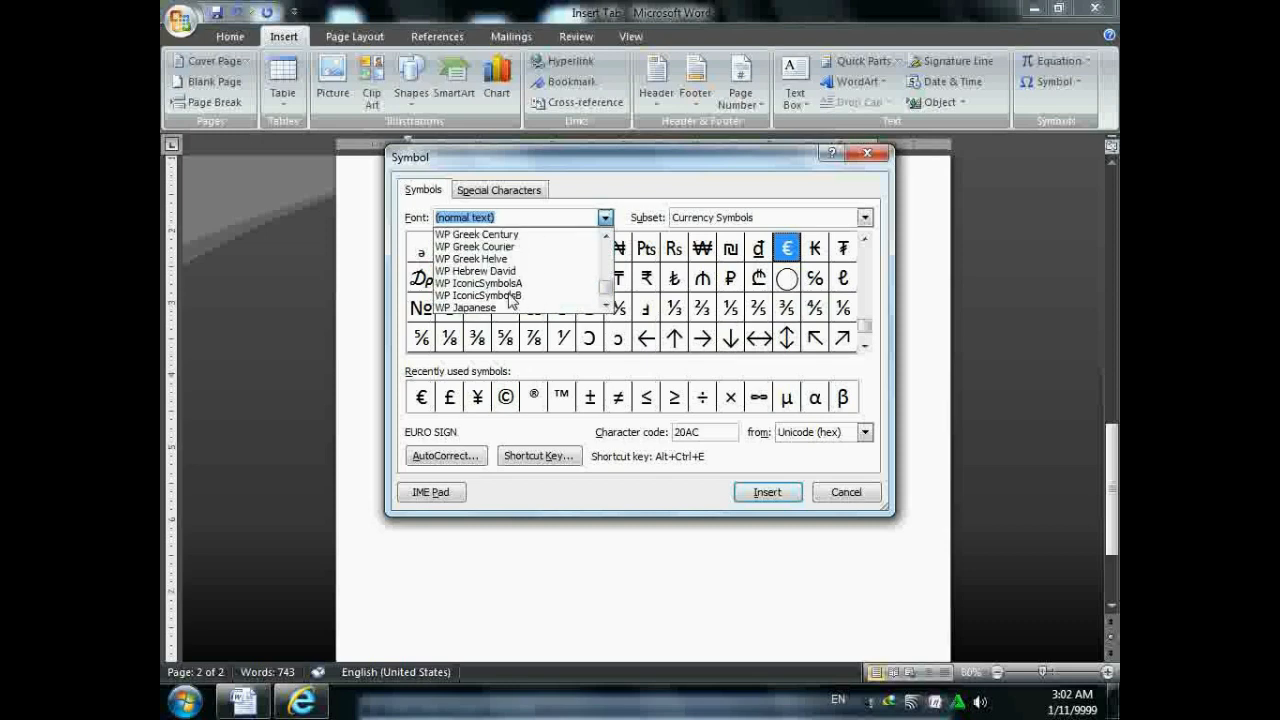
scroll(512, 300, down, 5)
click(488, 286)
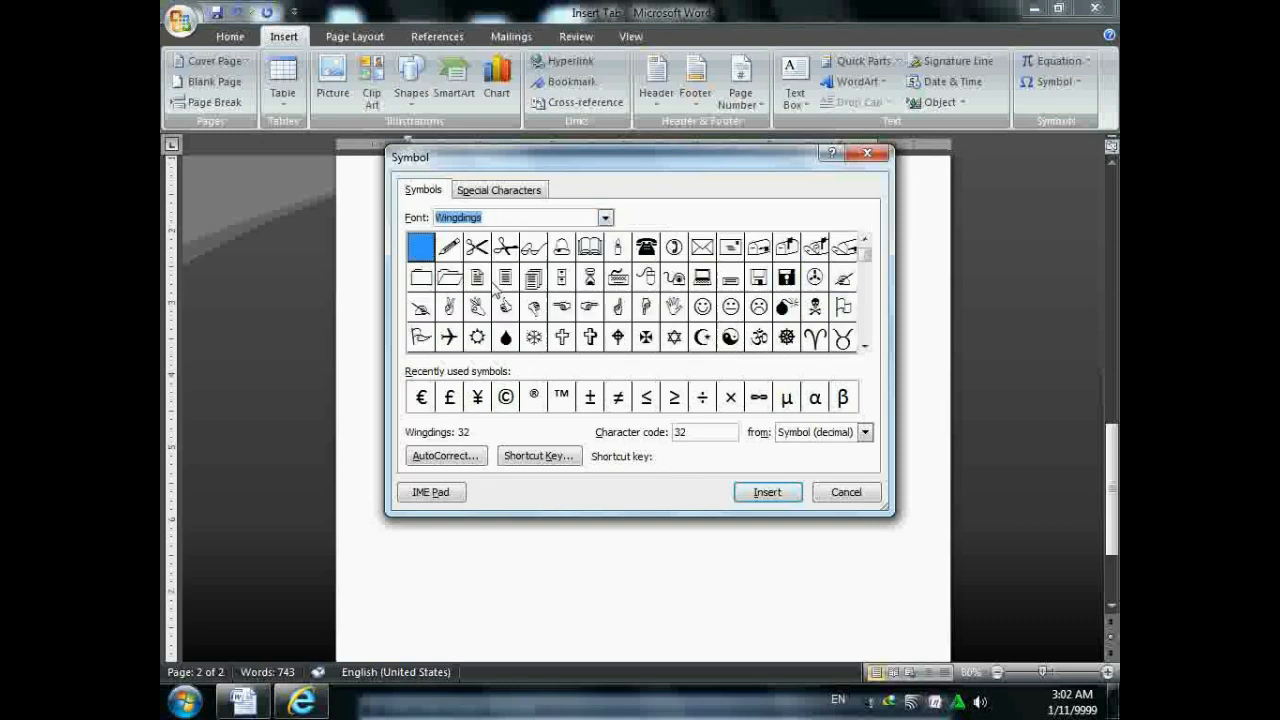
- Insert the Wingdings hand symbols with codes 68 and 64, then select them
click(478, 252)
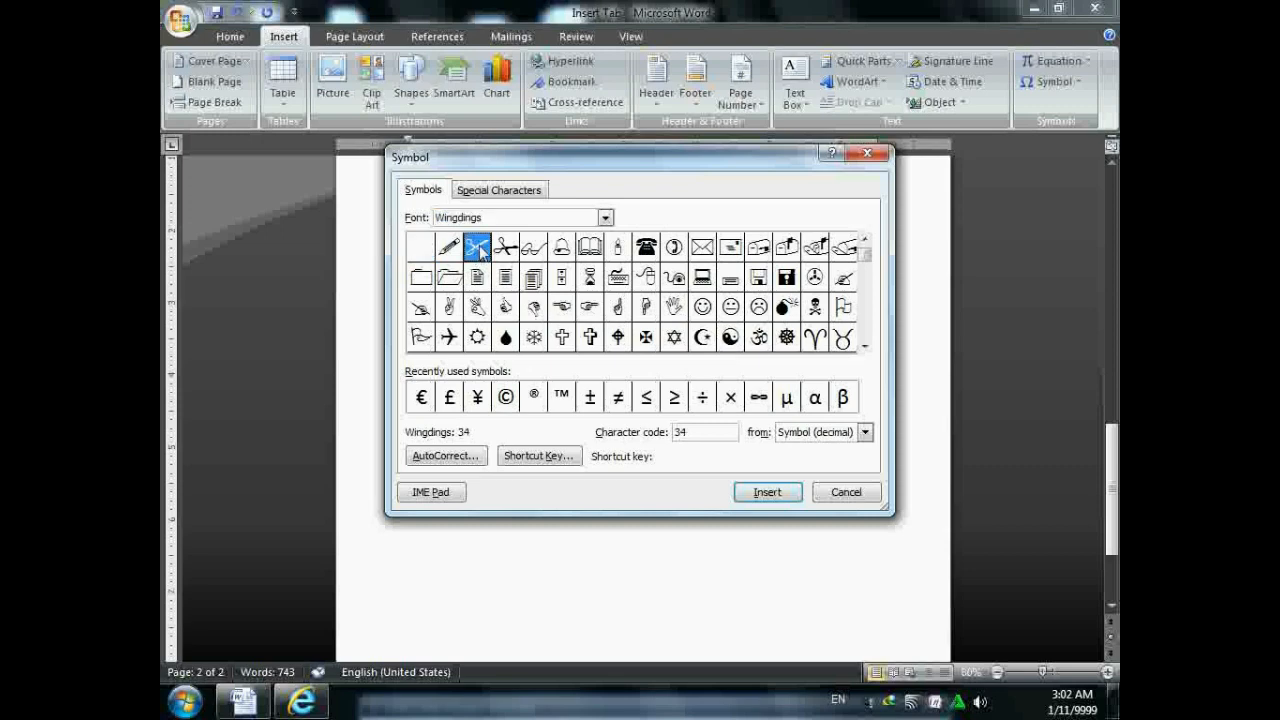
click(647, 250)
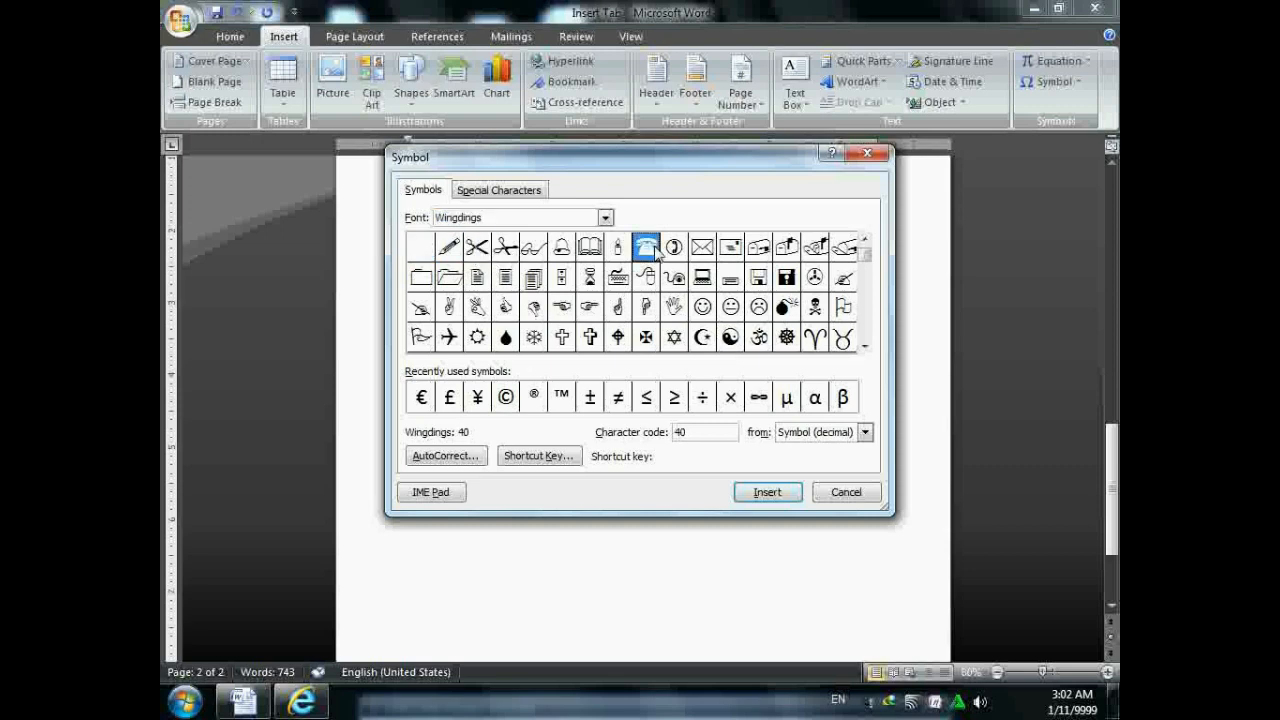
click(676, 310)
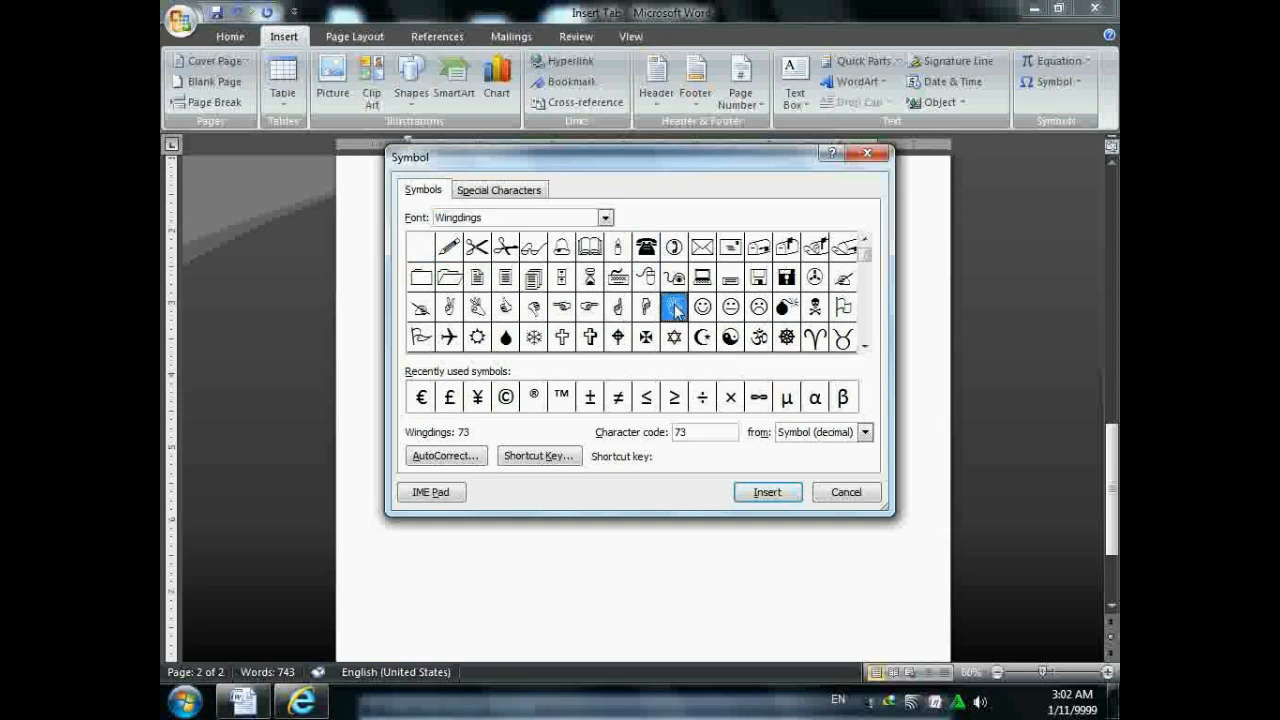
click(563, 311)
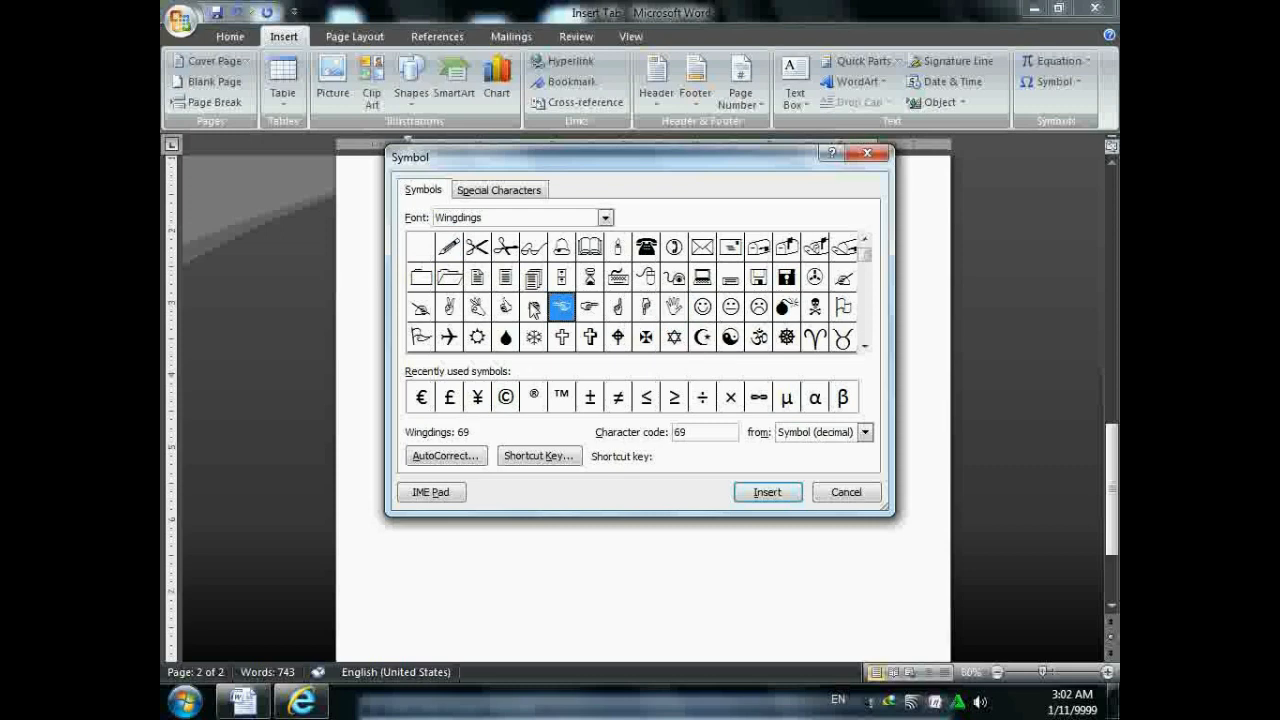
click(533, 309)
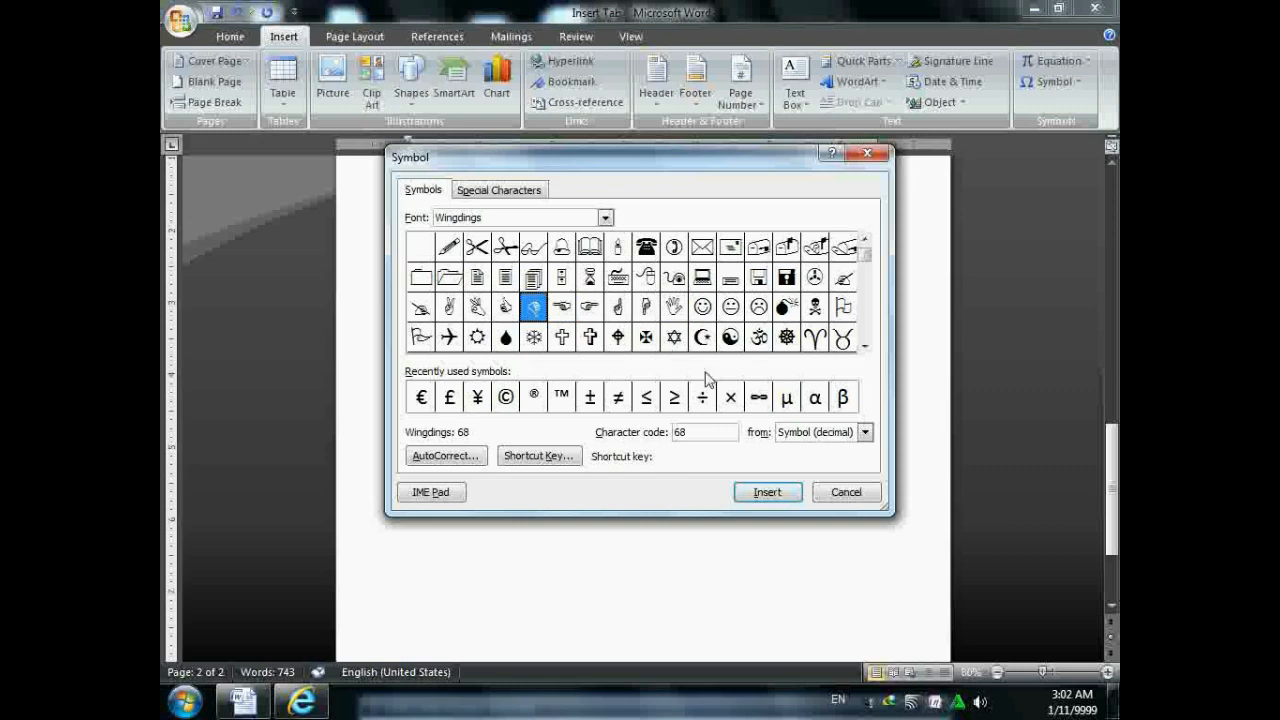
drag(709, 163, 923, 142)
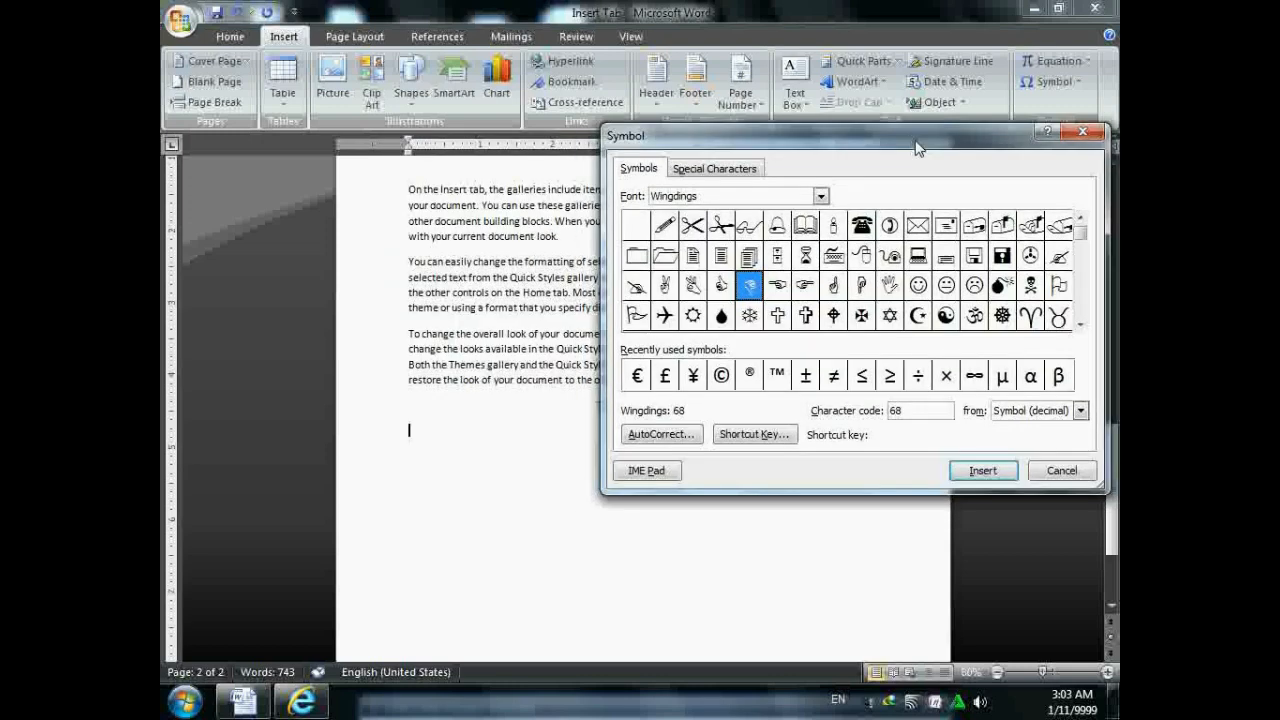
click(983, 472)
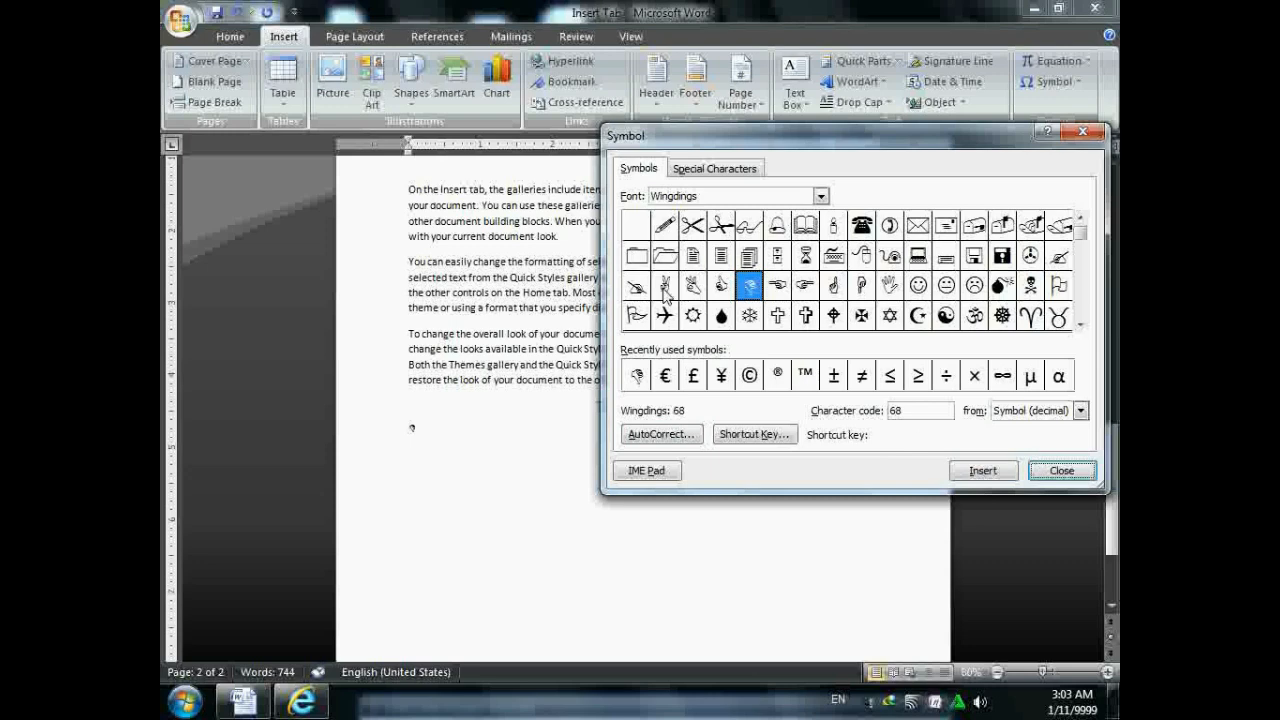
click(640, 288)
click(983, 471)
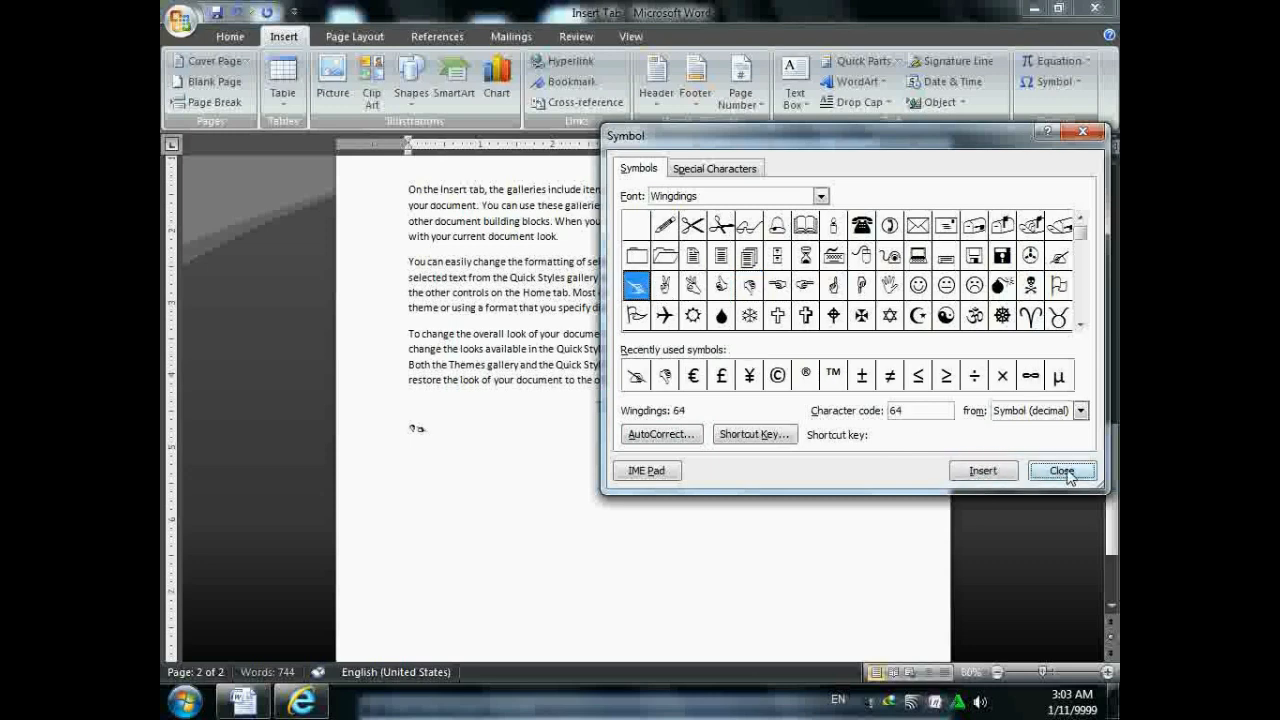
click(1062, 471)
drag(425, 426, 408, 426)
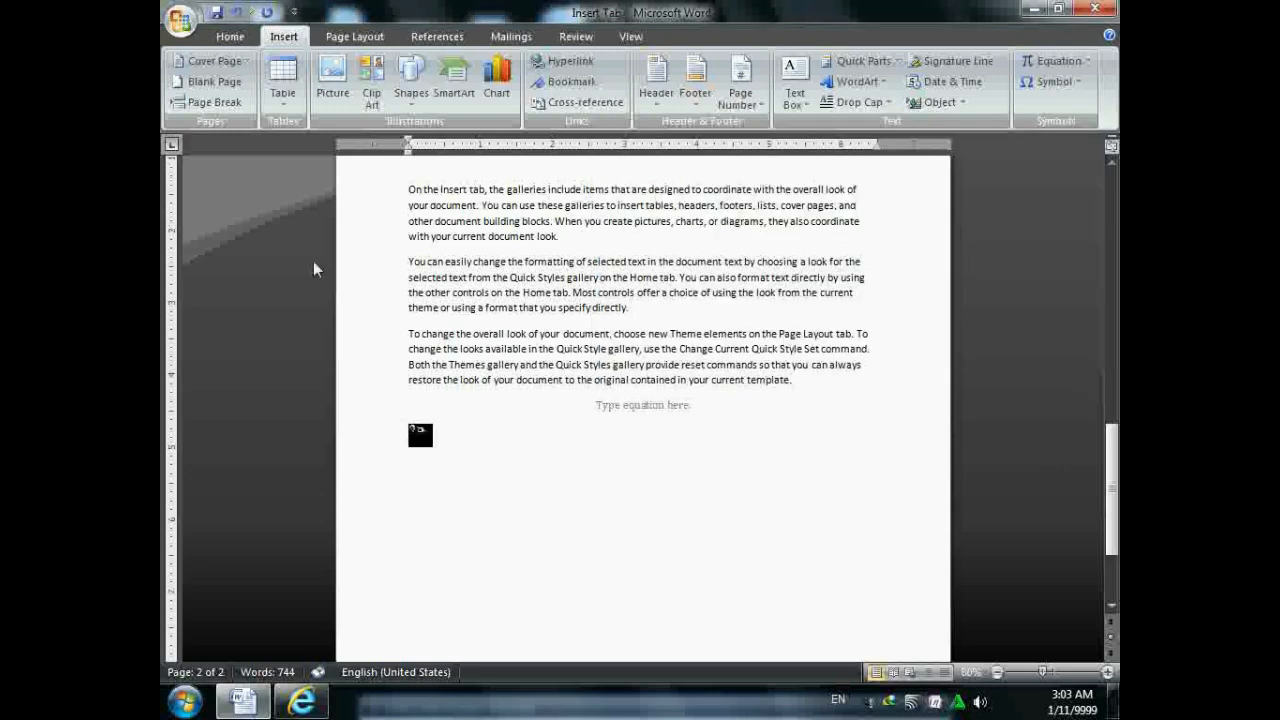
- Colour the two hand symbols red and grow their font size to 26 pt
click(230, 36)
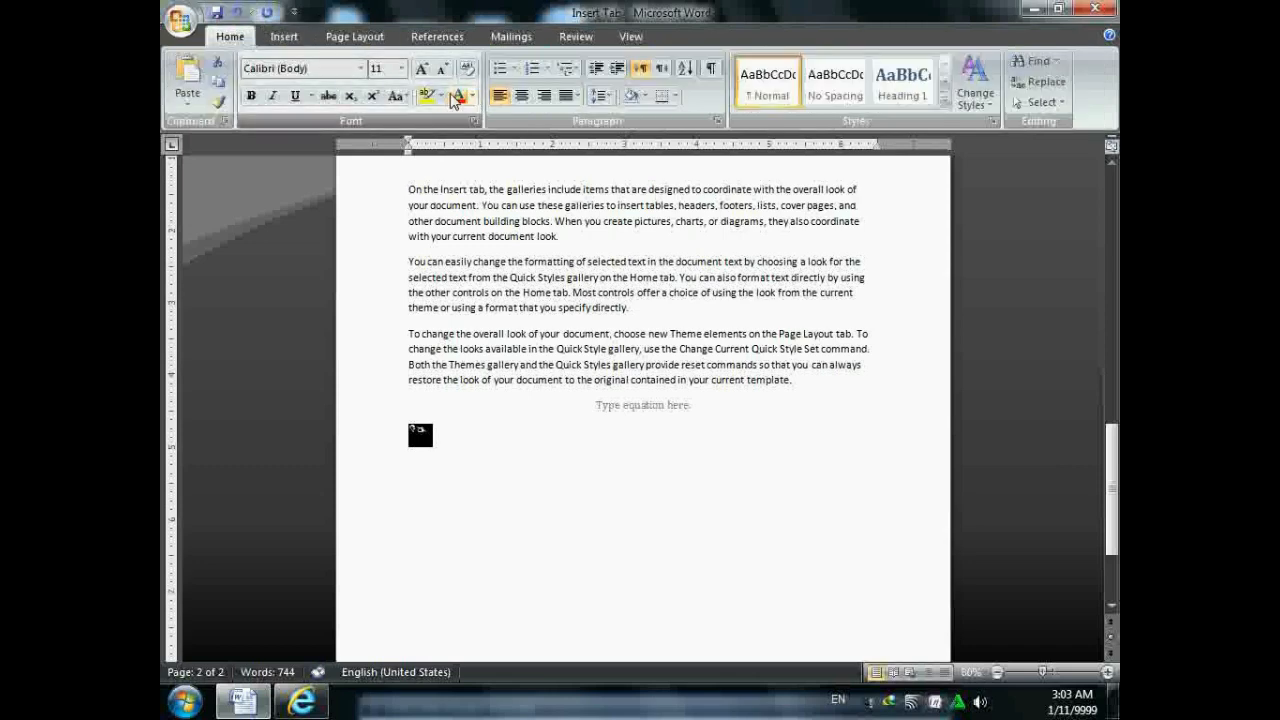
click(421, 69)
click(421, 69)
click(421, 69)
click(421, 69)
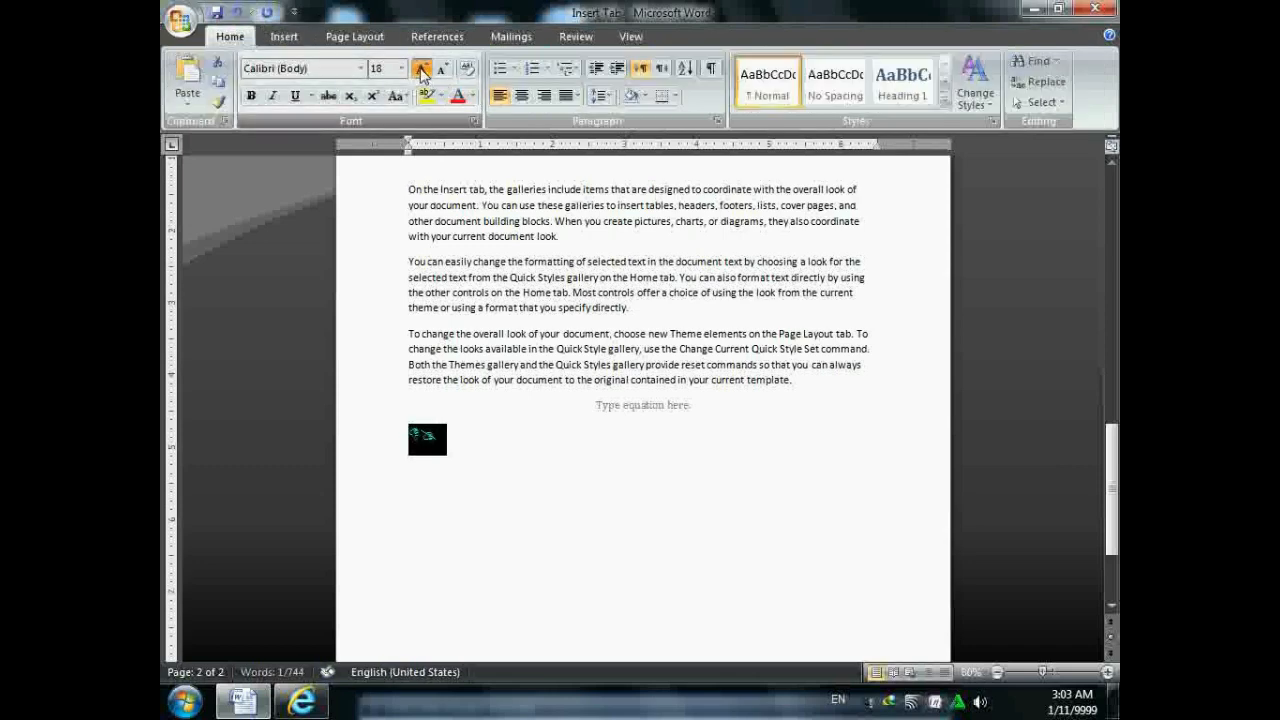
click(421, 69)
click(421, 69)
click(421, 69)
click(421, 69)
click(535, 441)
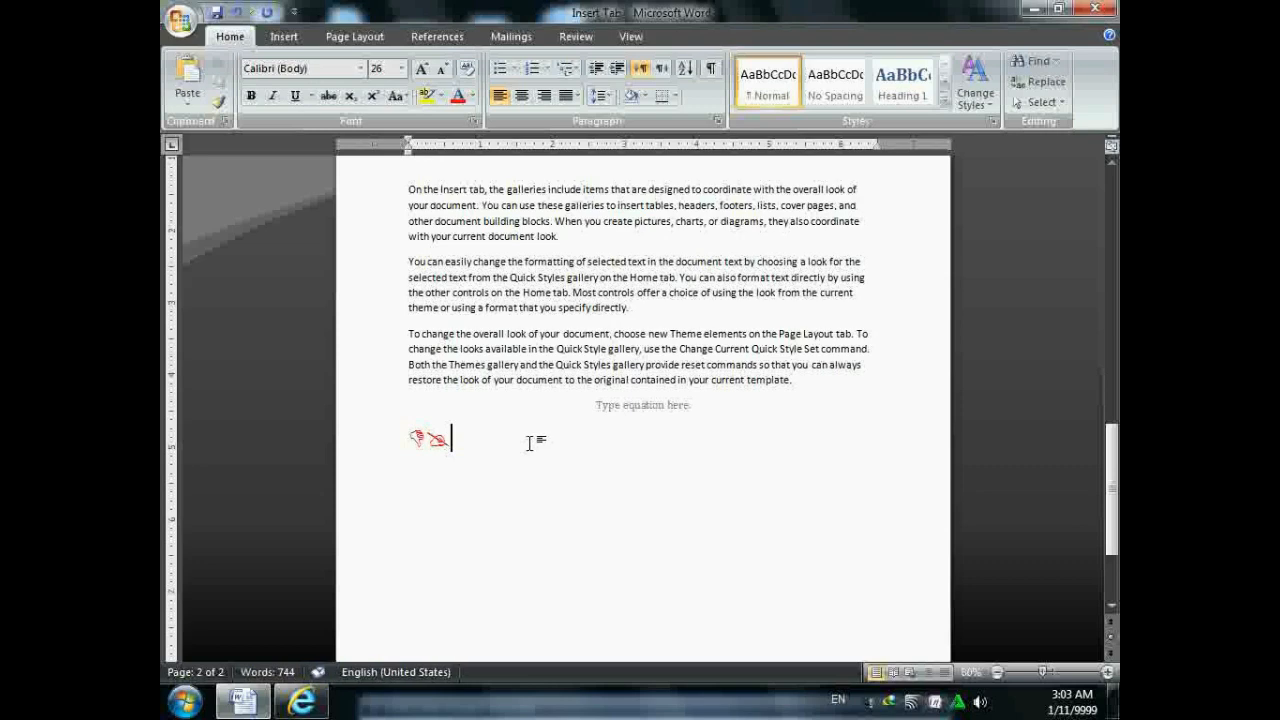
click(284, 36)
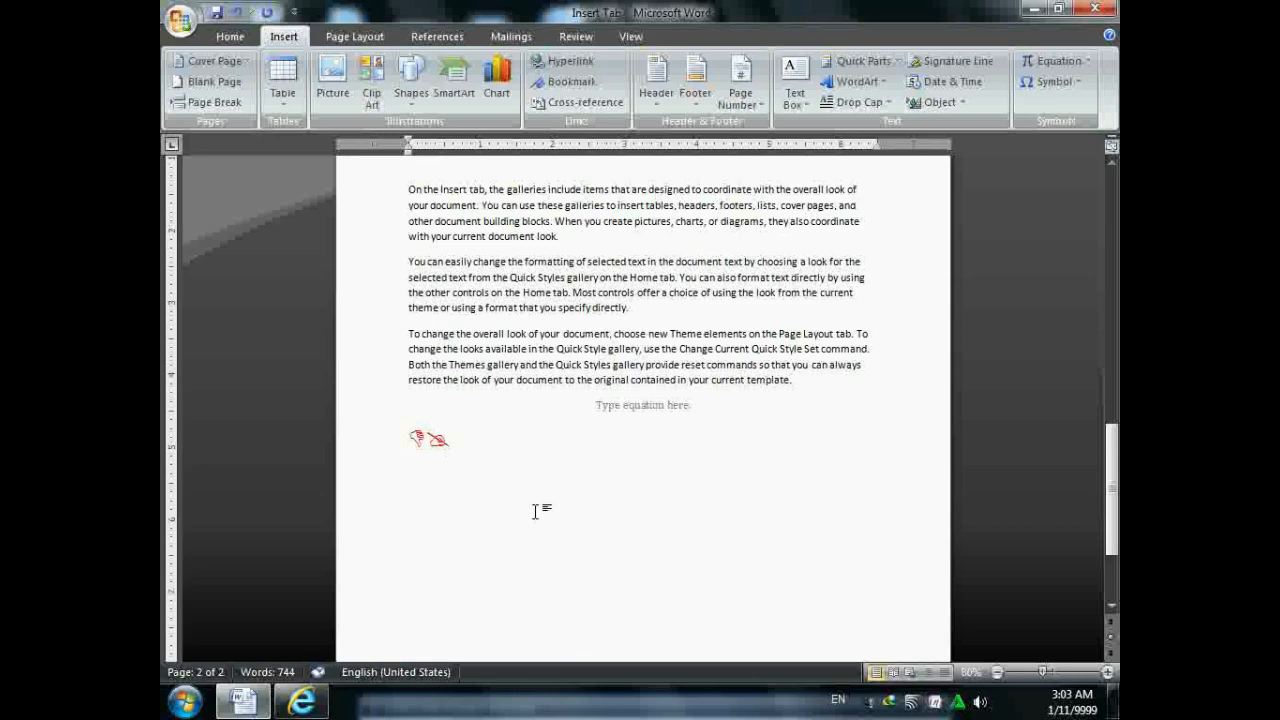
ctrl+scroll(535, 511, up, 1)
scroll(533, 428, up, 6)
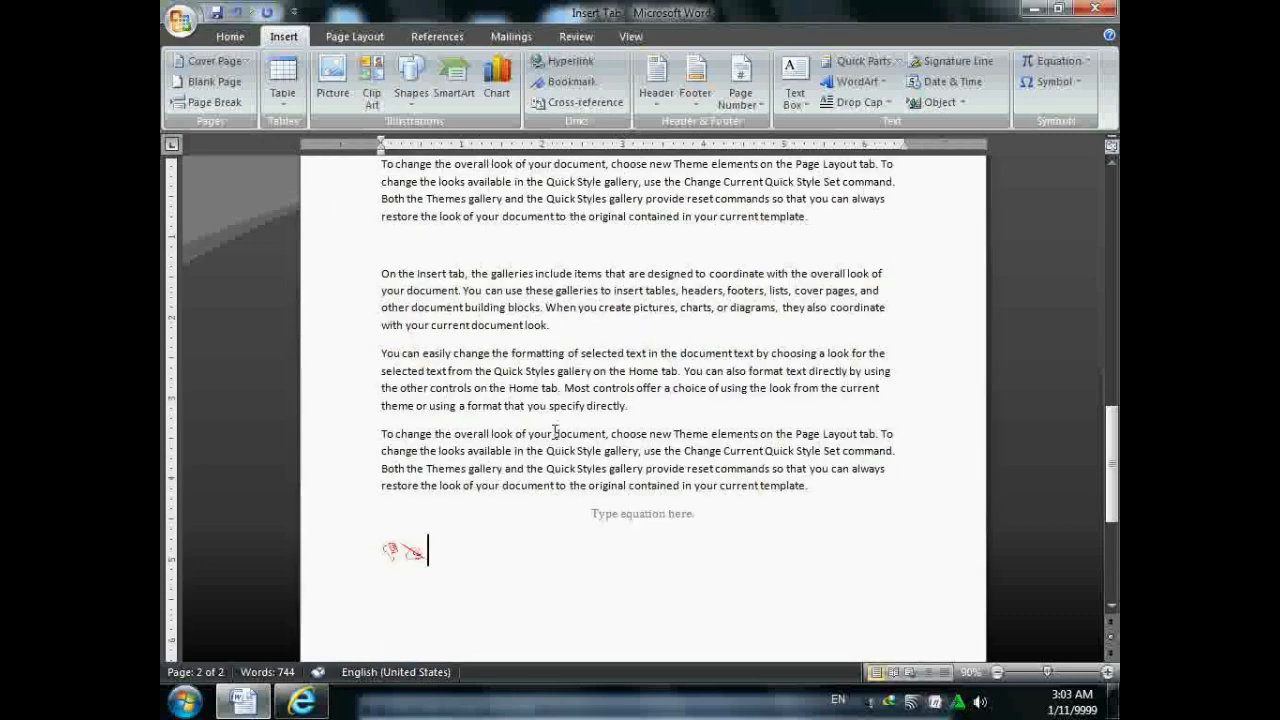